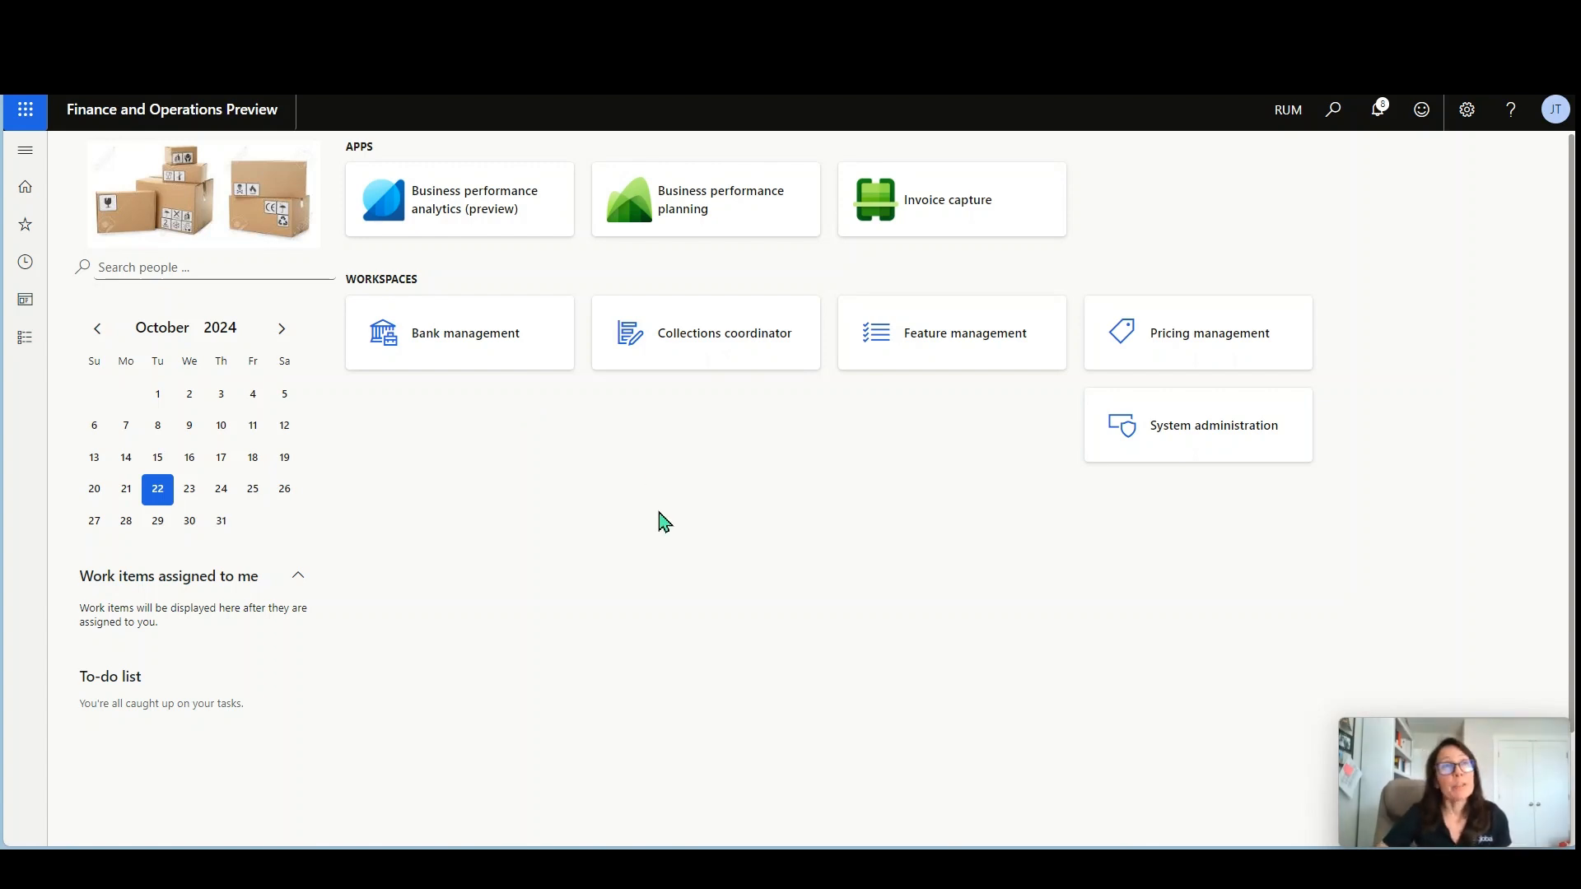
# Open the Rebate management parameters to review the general rebate setup options
pyautogui.click(23, 338)
pyautogui.scroll(-10, 116, 560)
pyautogui.click(153, 639)
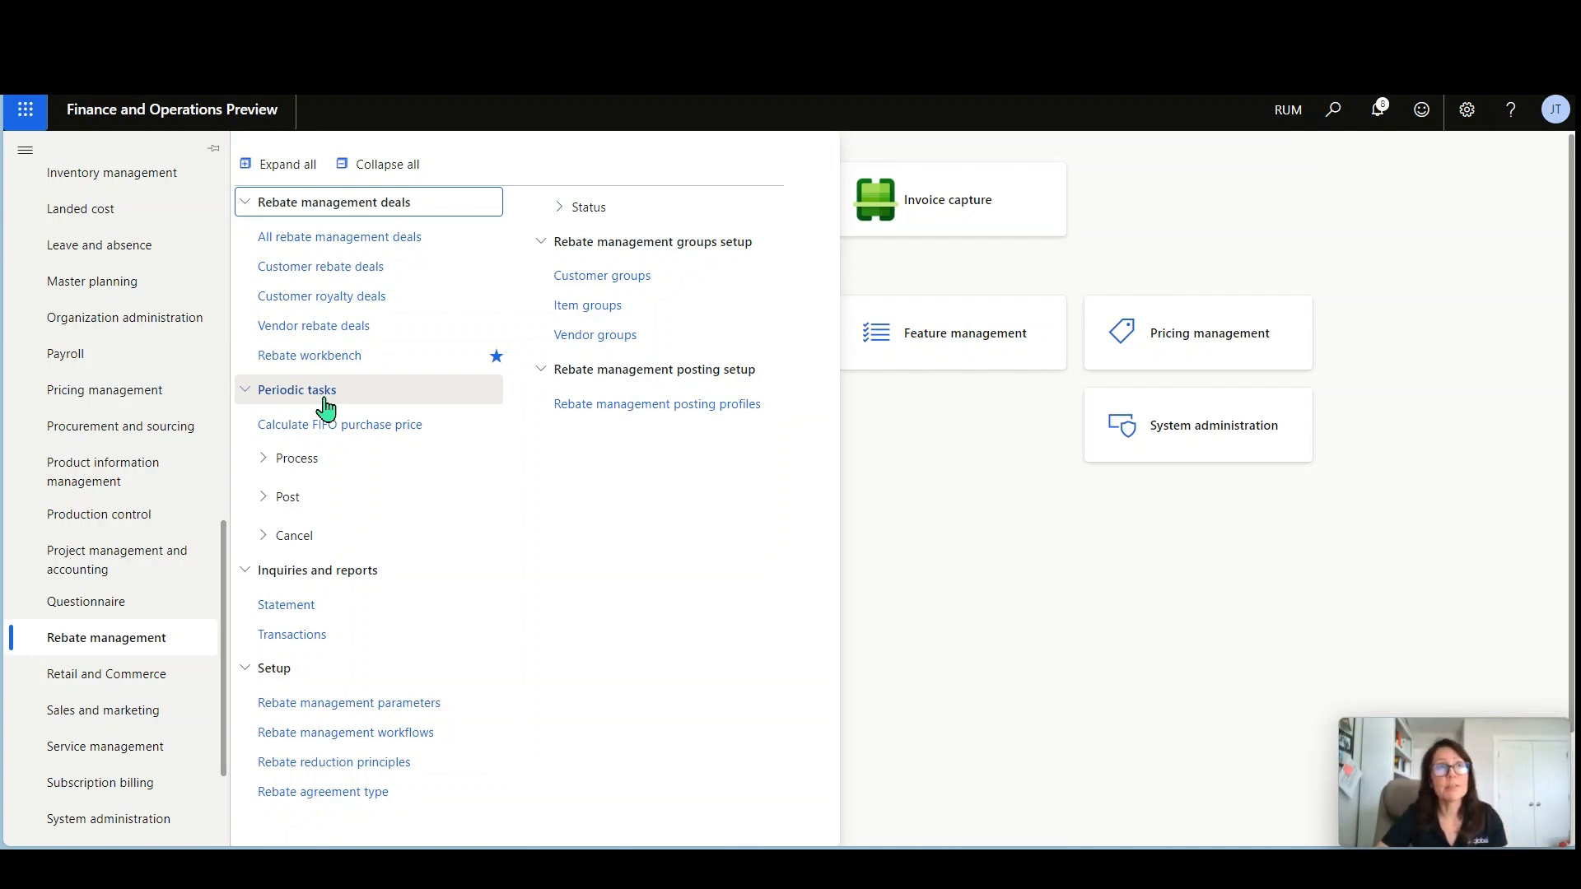
pyautogui.click(347, 706)
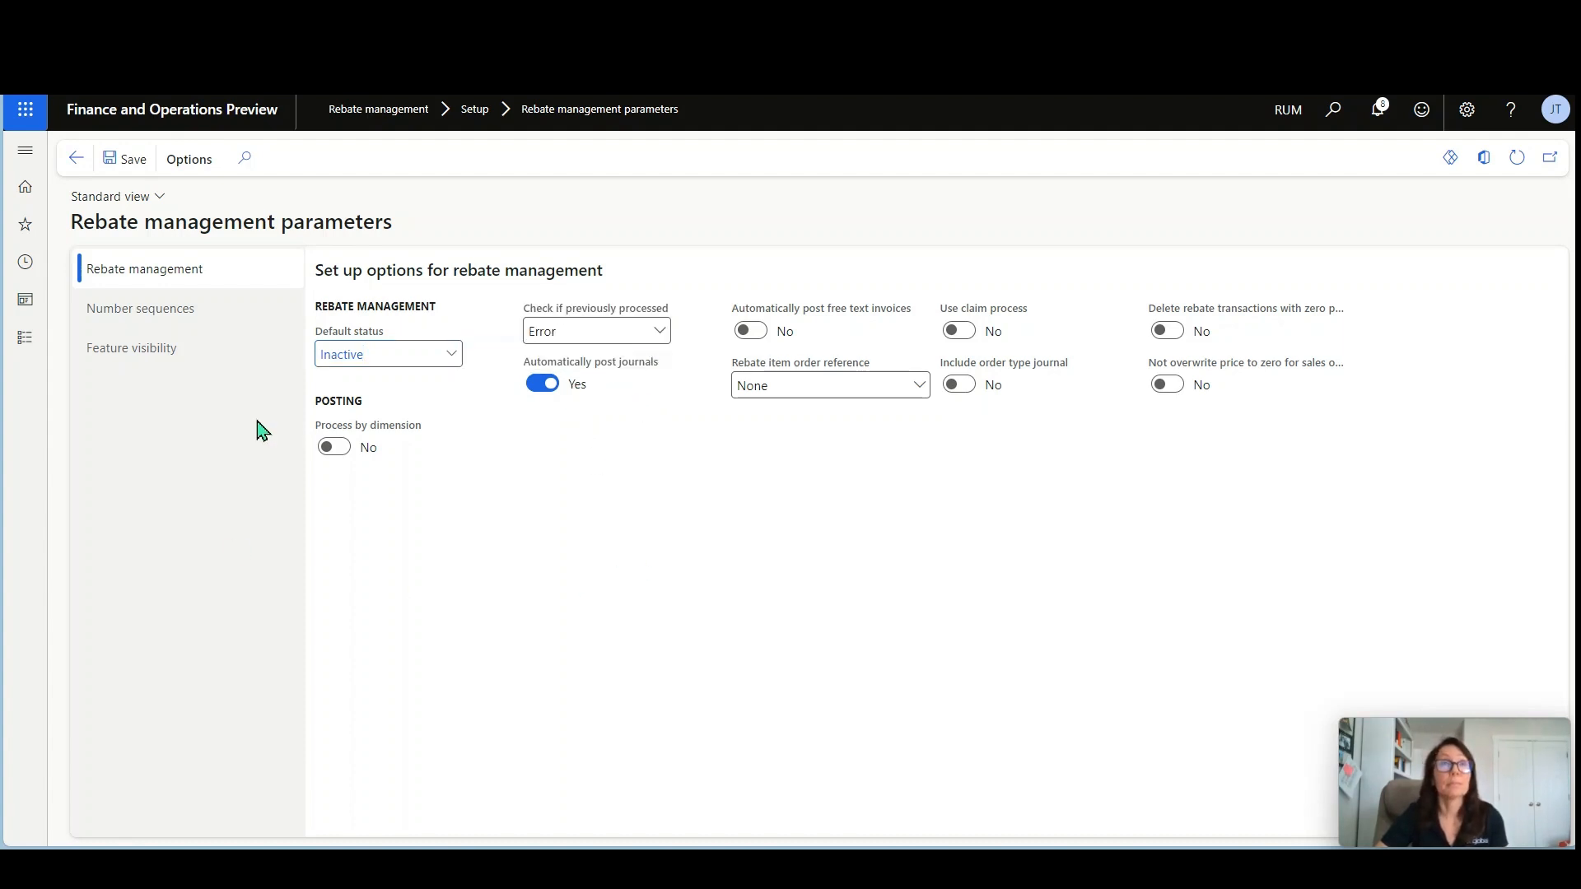
# Create a rebate management customer group 2 MEN with the description "2 Men and a Truck"
pyautogui.click(36, 349)
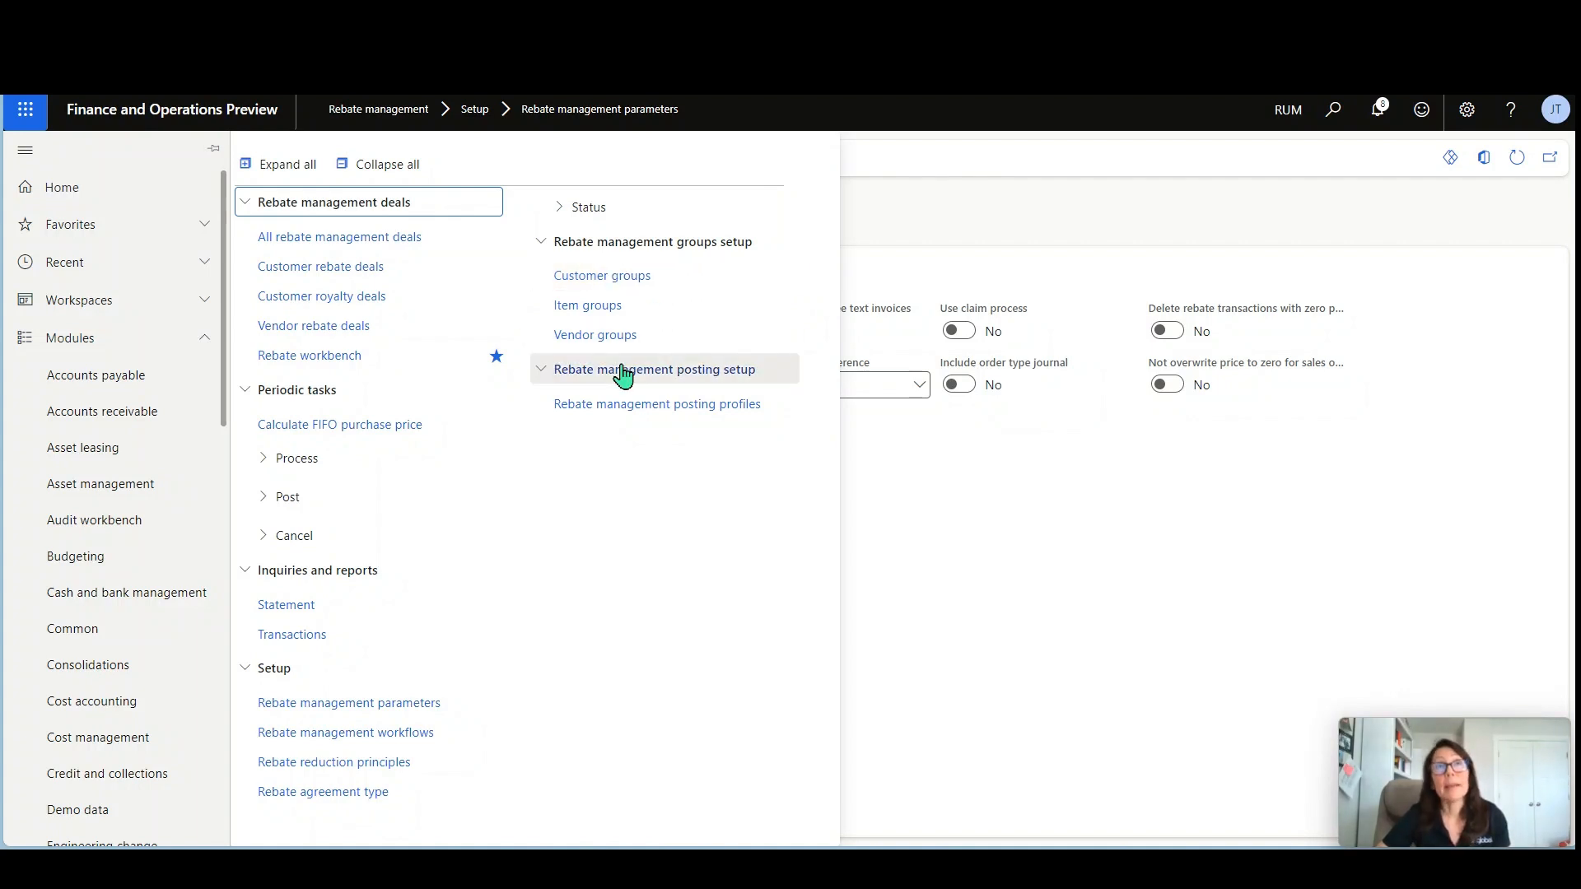
pyautogui.click(634, 280)
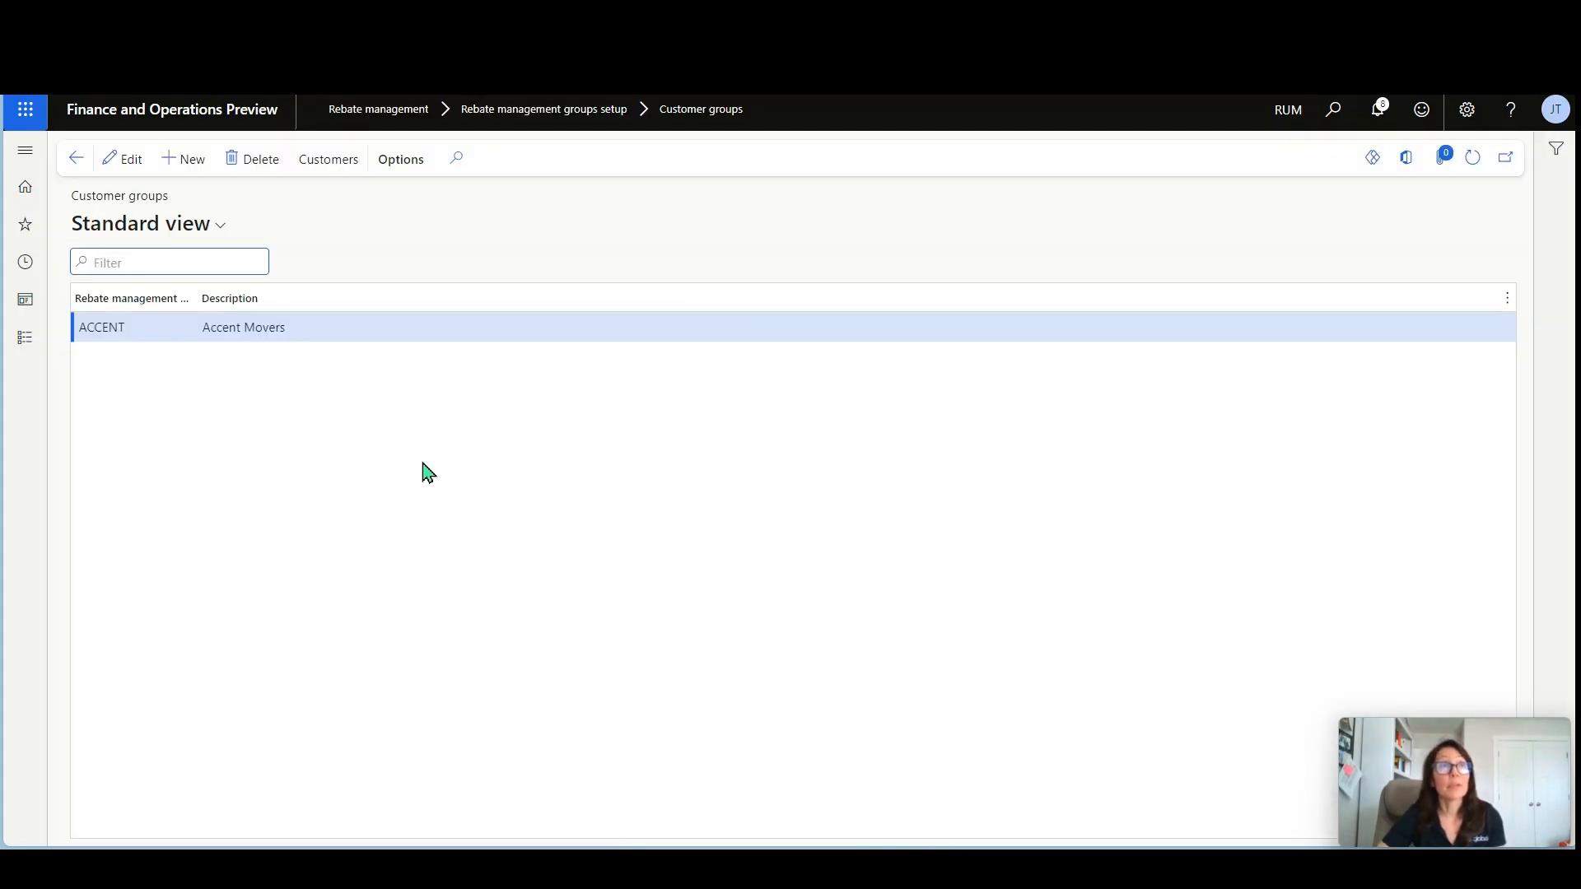
pyautogui.click(162, 336)
pyautogui.click(187, 159)
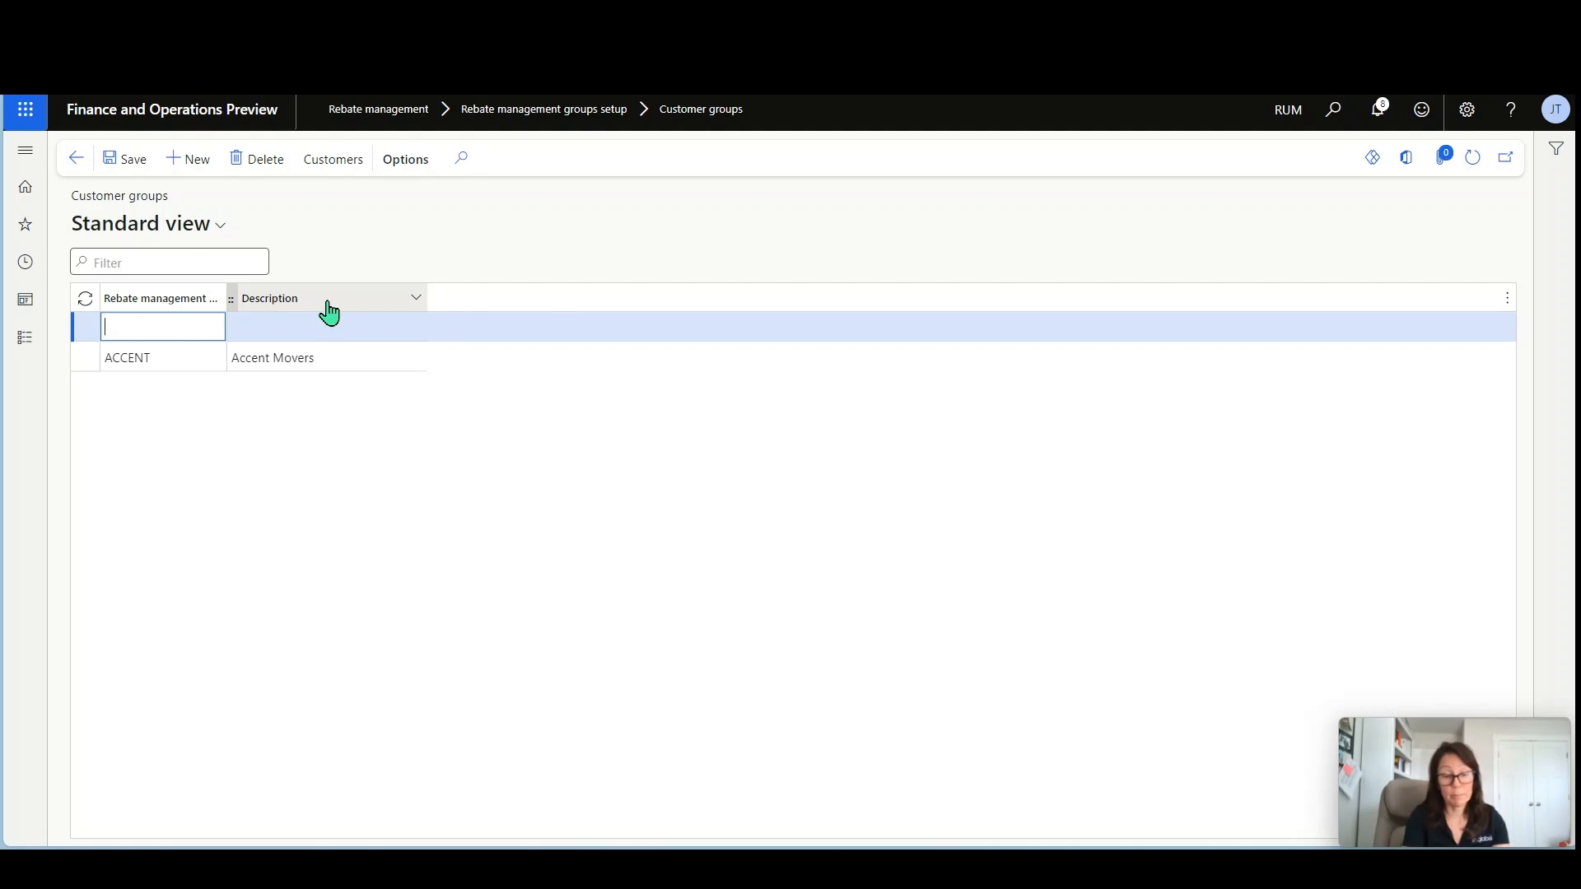
pyautogui.write('2 Mov')
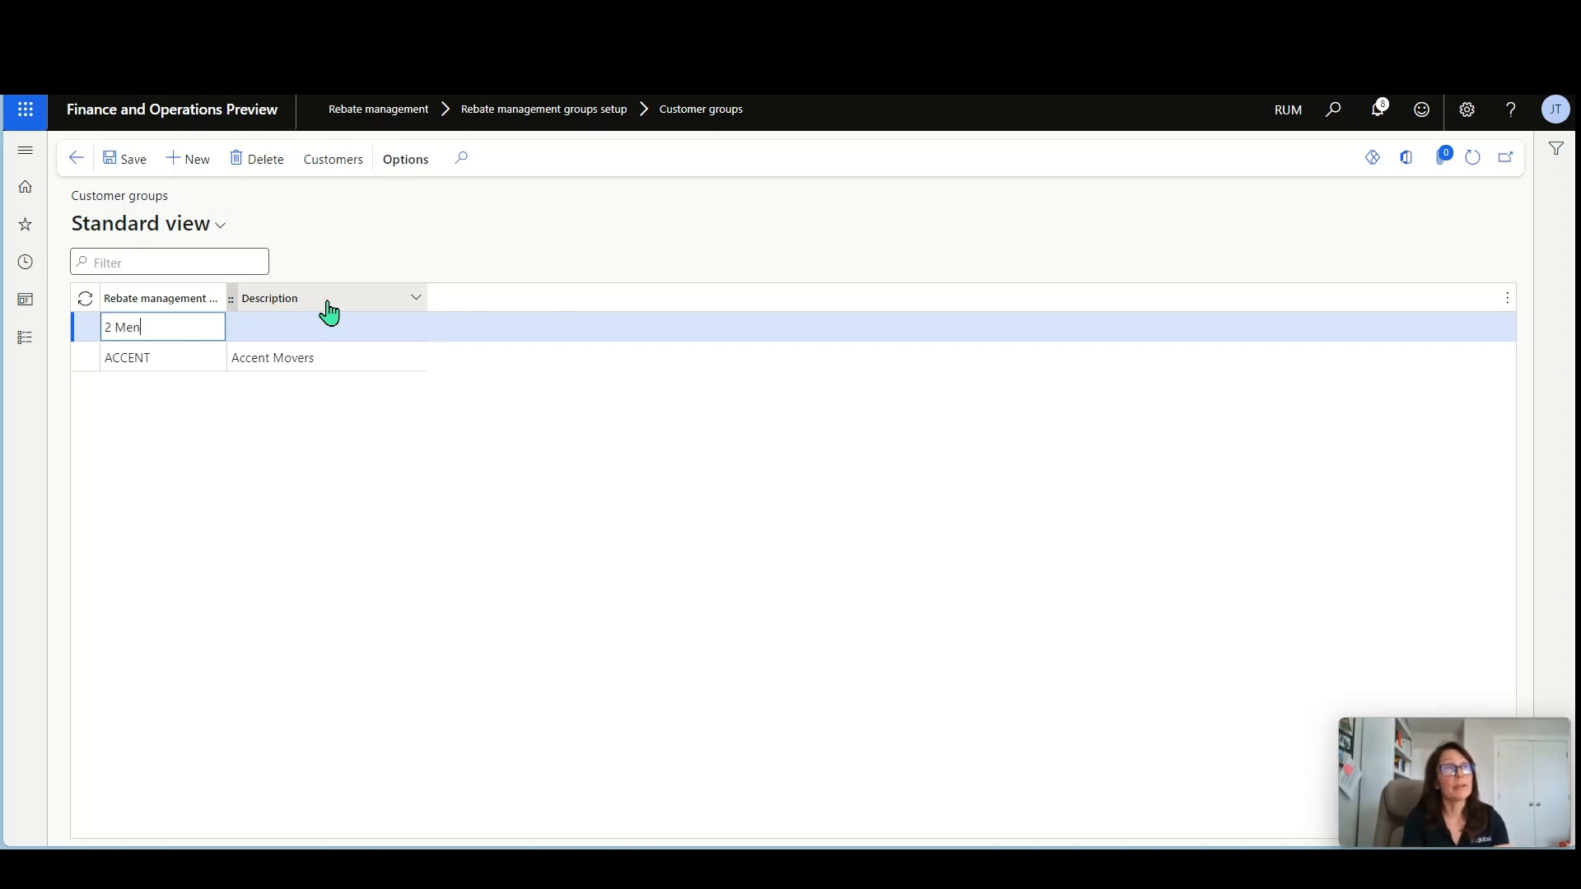
pyautogui.press('BackSpace')
pyautogui.press('BackSpace')
pyautogui.write('EN')
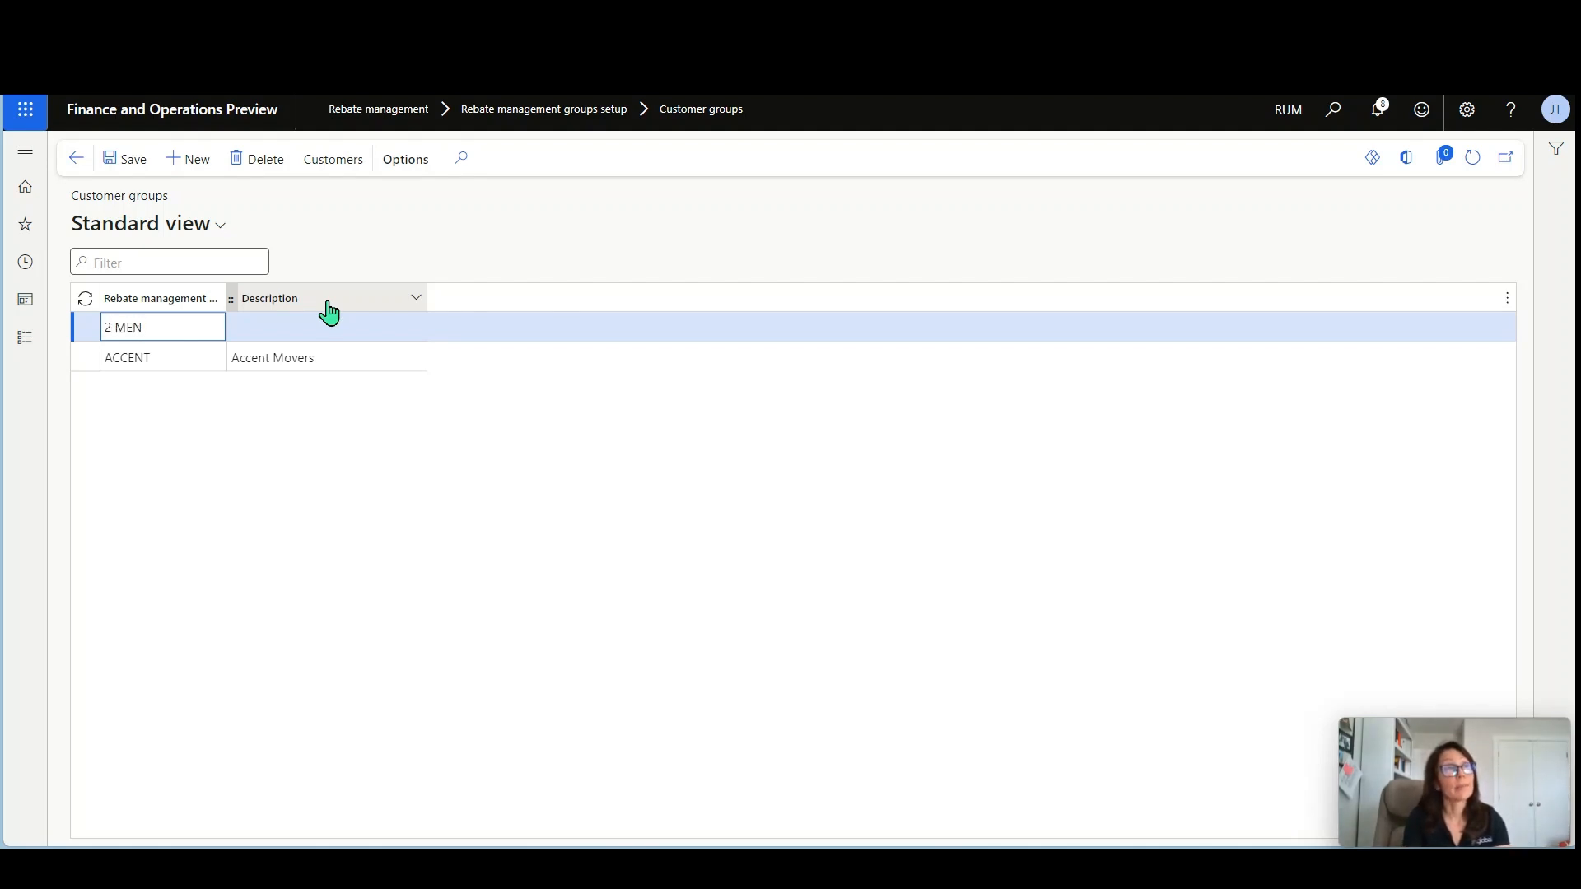
pyautogui.press('Tab')
pyautogui.write('2 Men and a Truck')
pyautogui.press('Tab')
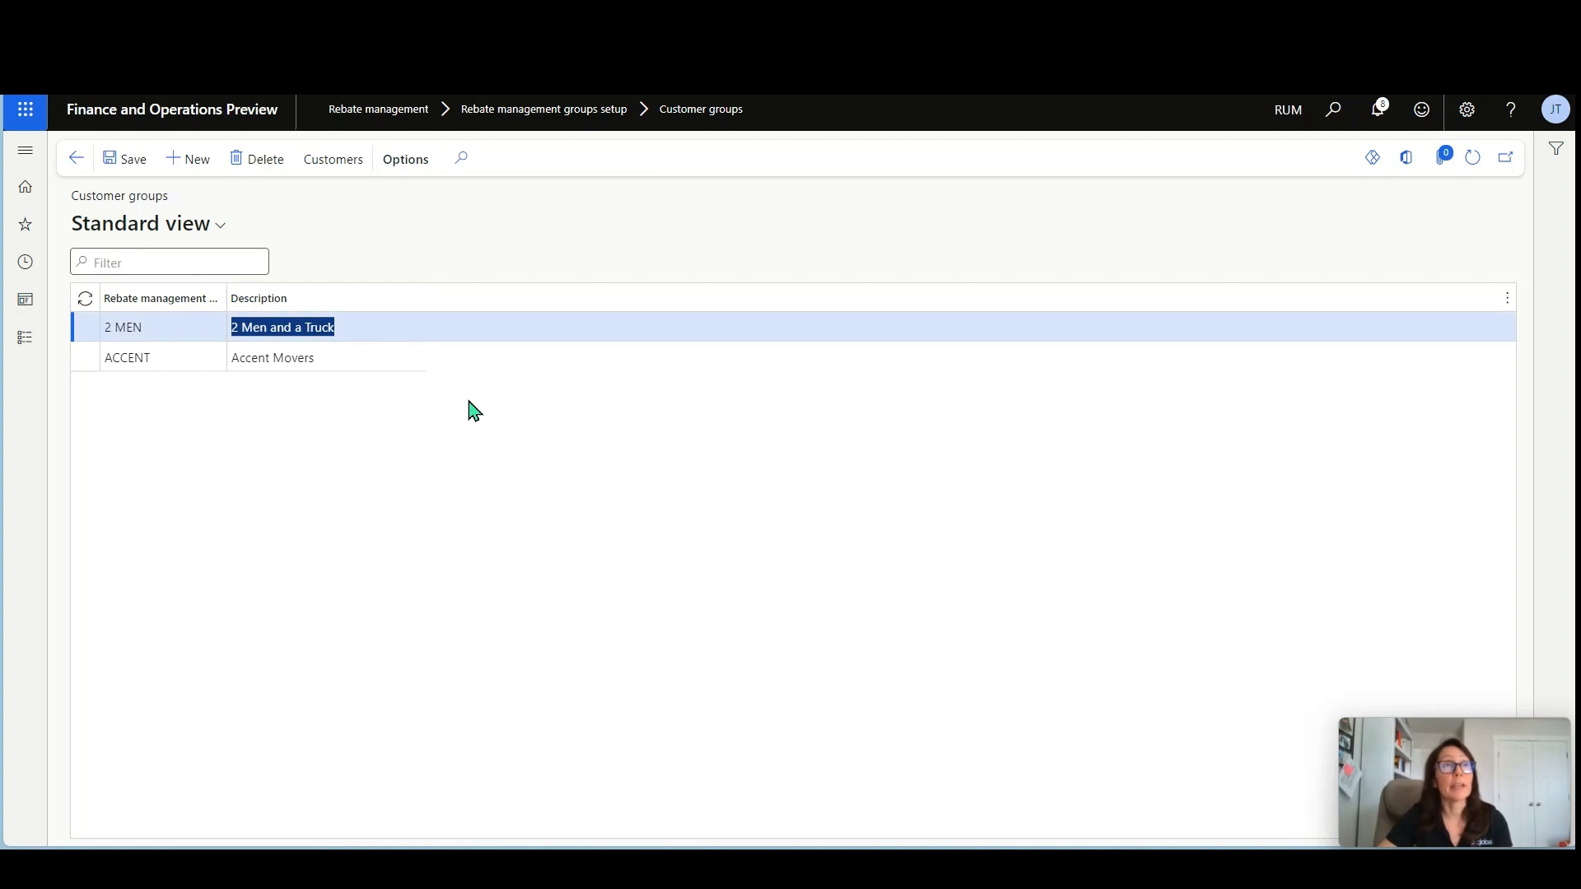
# Assign both Two Men & a Truck customer accounts to the 2 MEN group and save the assignments
pyautogui.click(350, 161)
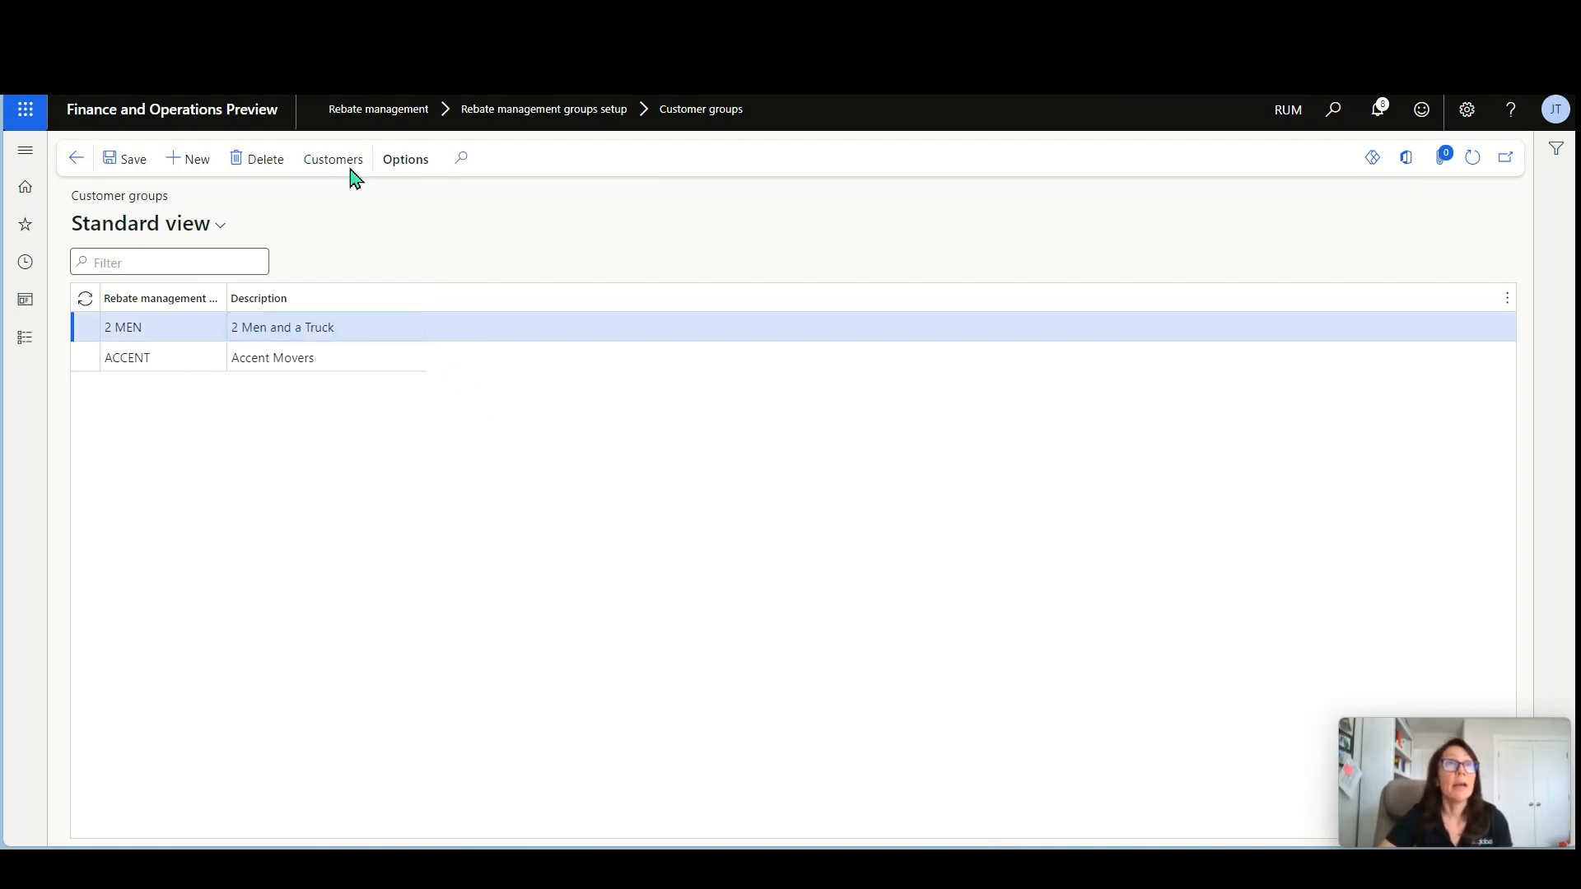
pyautogui.click(189, 159)
pyautogui.click(230, 327)
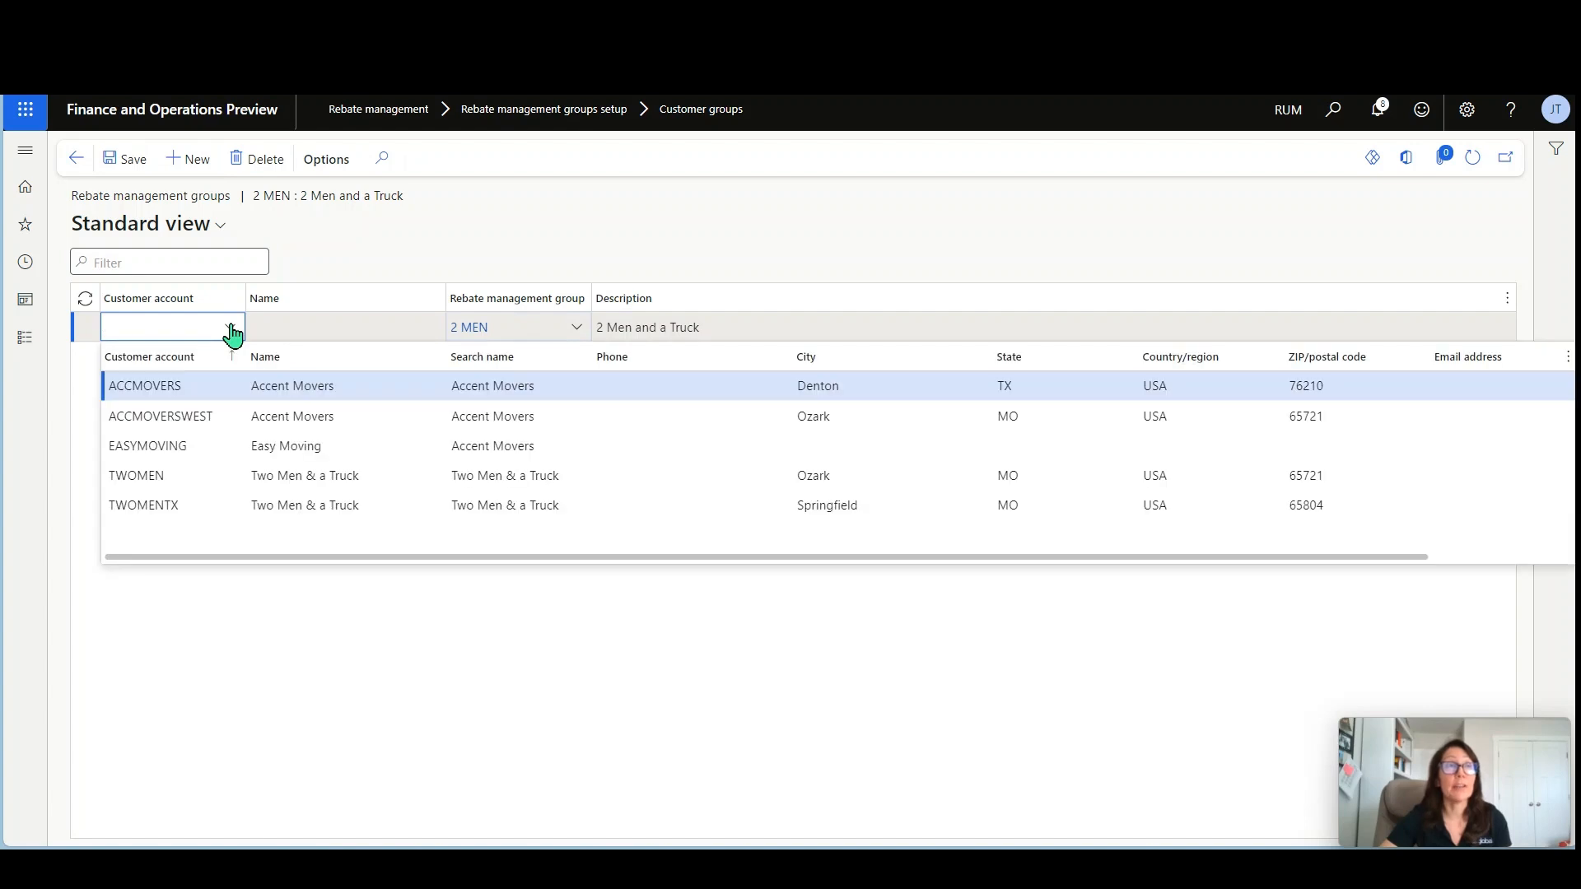
pyautogui.click(255, 473)
pyautogui.press('Tab')
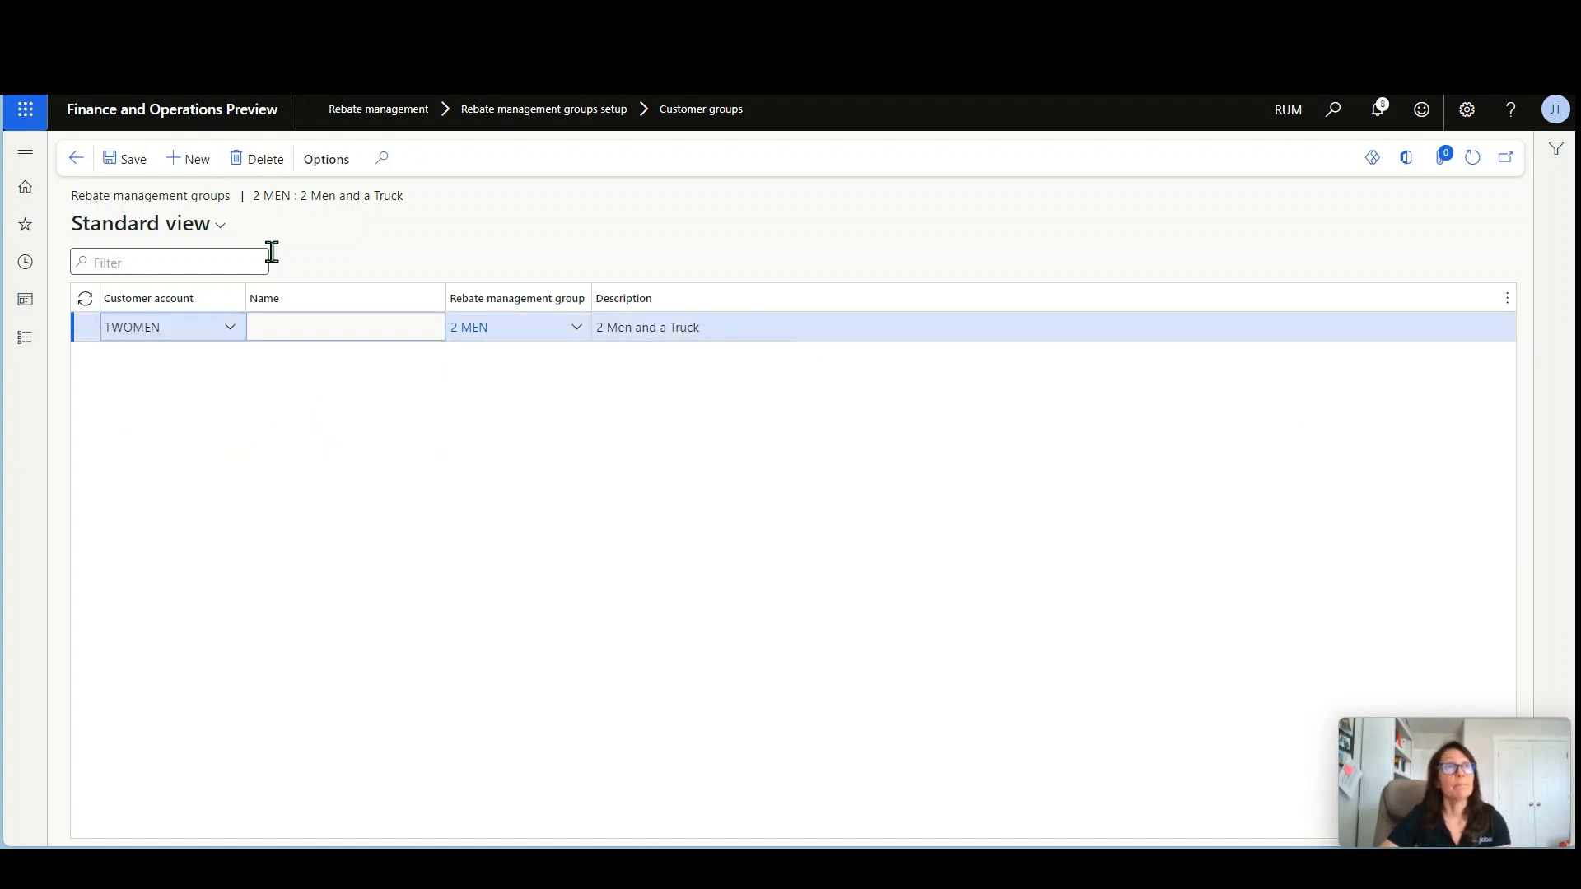
pyautogui.click(189, 159)
pyautogui.click(231, 327)
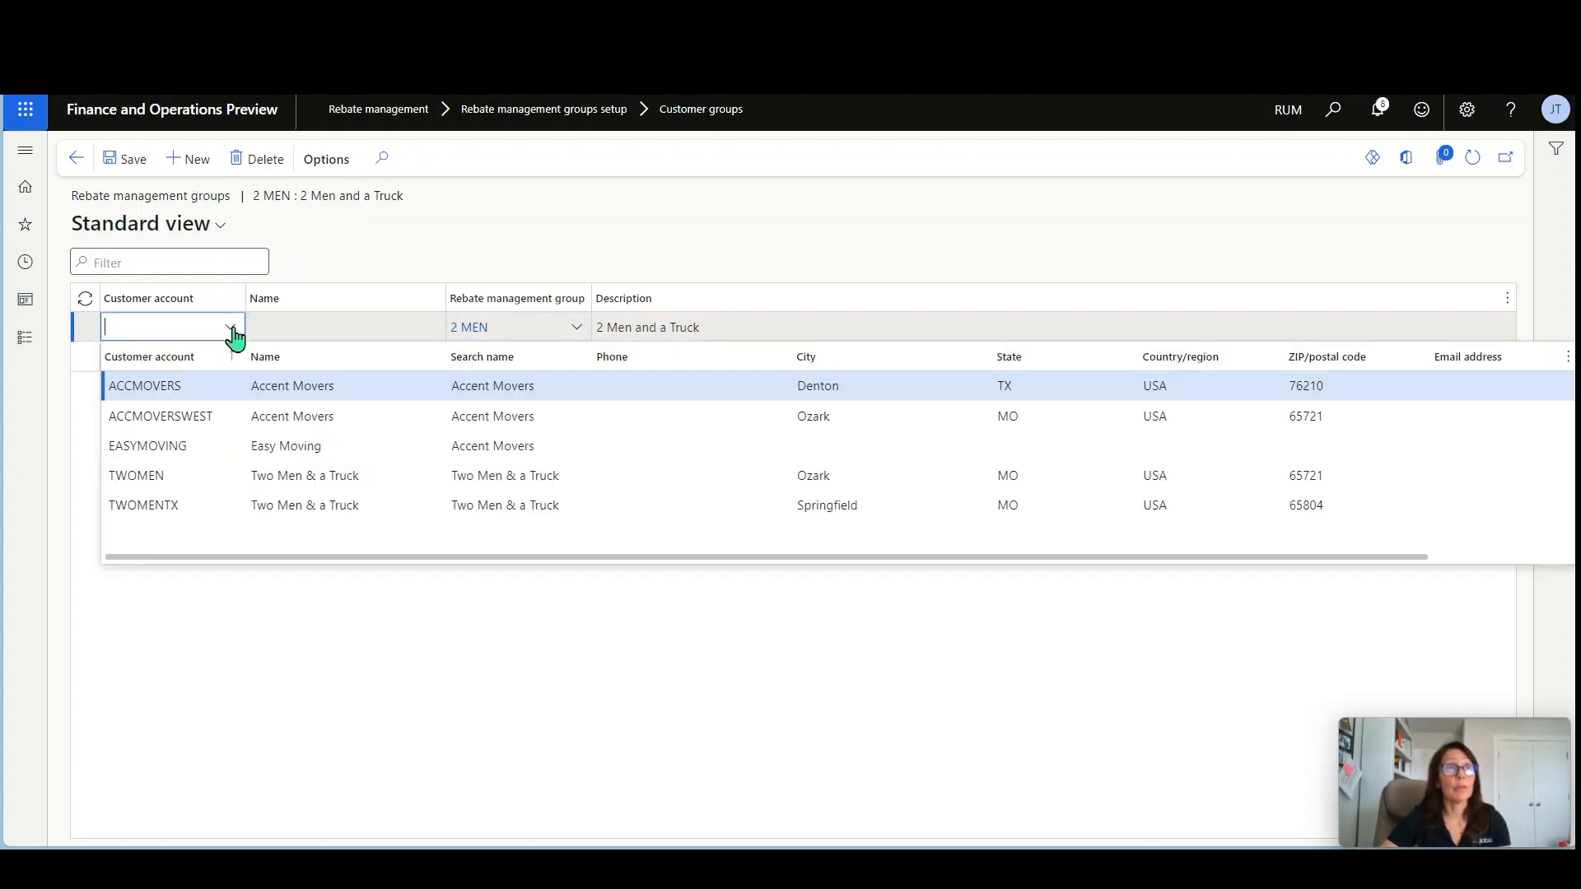
pyautogui.click(239, 502)
pyautogui.press('Tab')
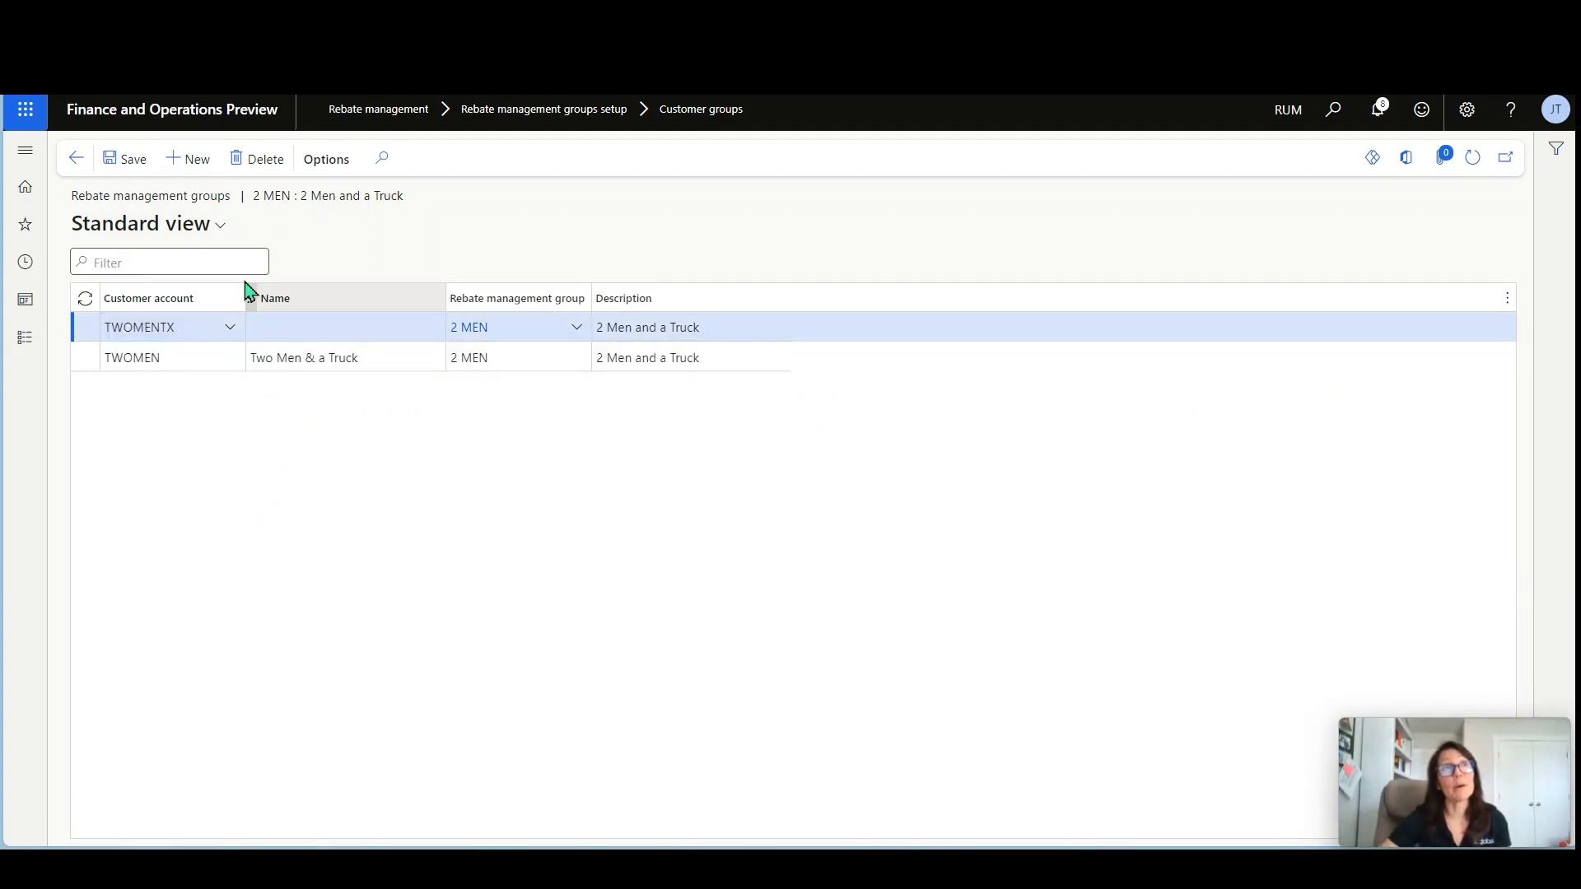
pyautogui.click(128, 161)
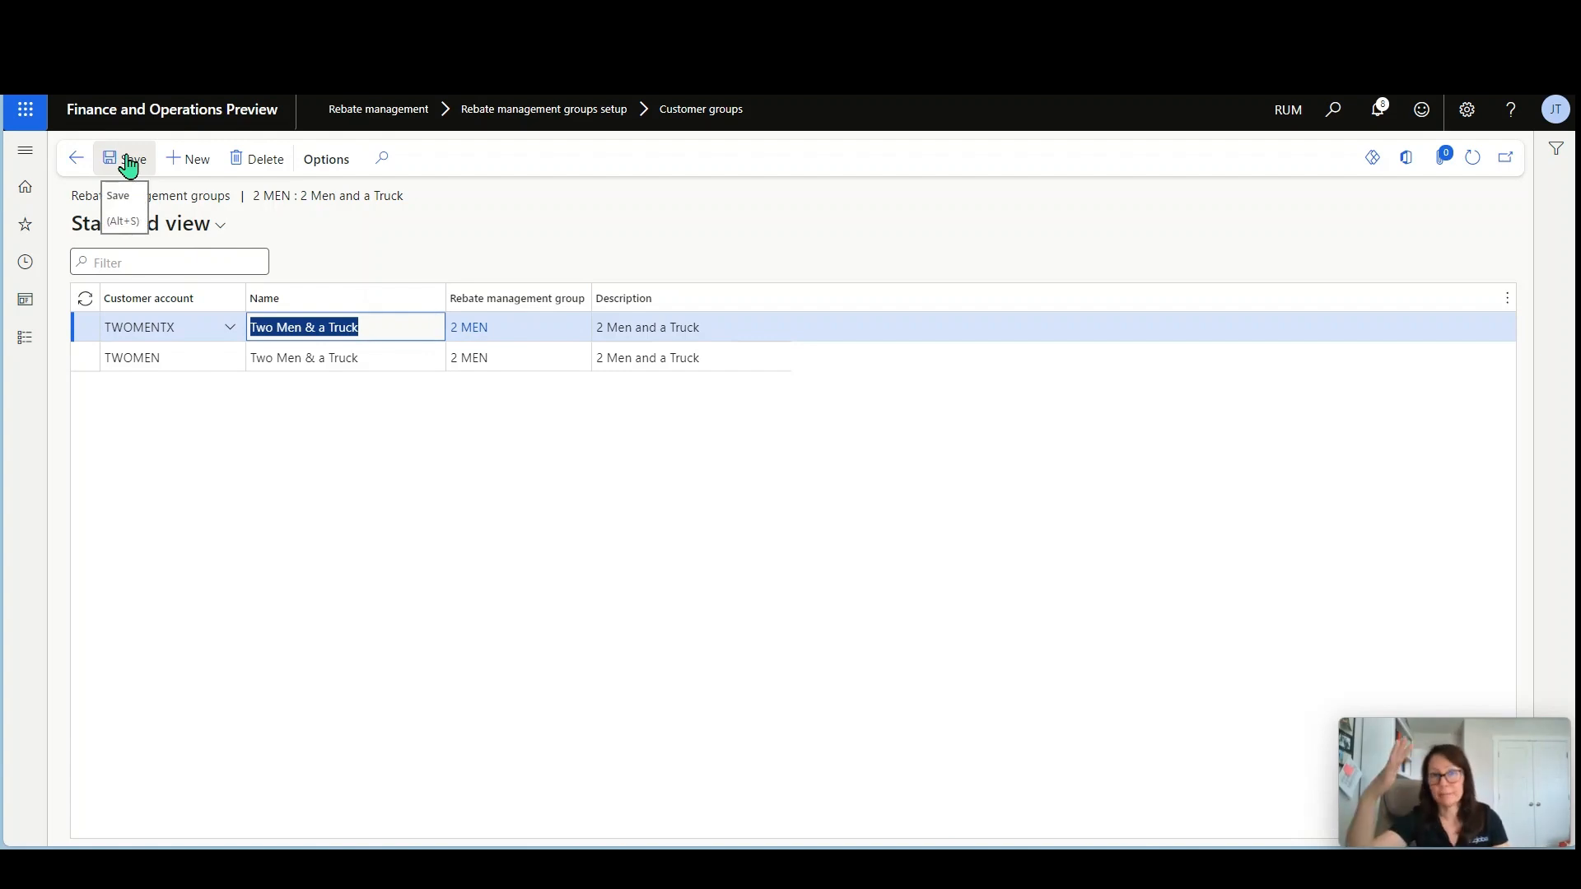
pyautogui.click(413, 356)
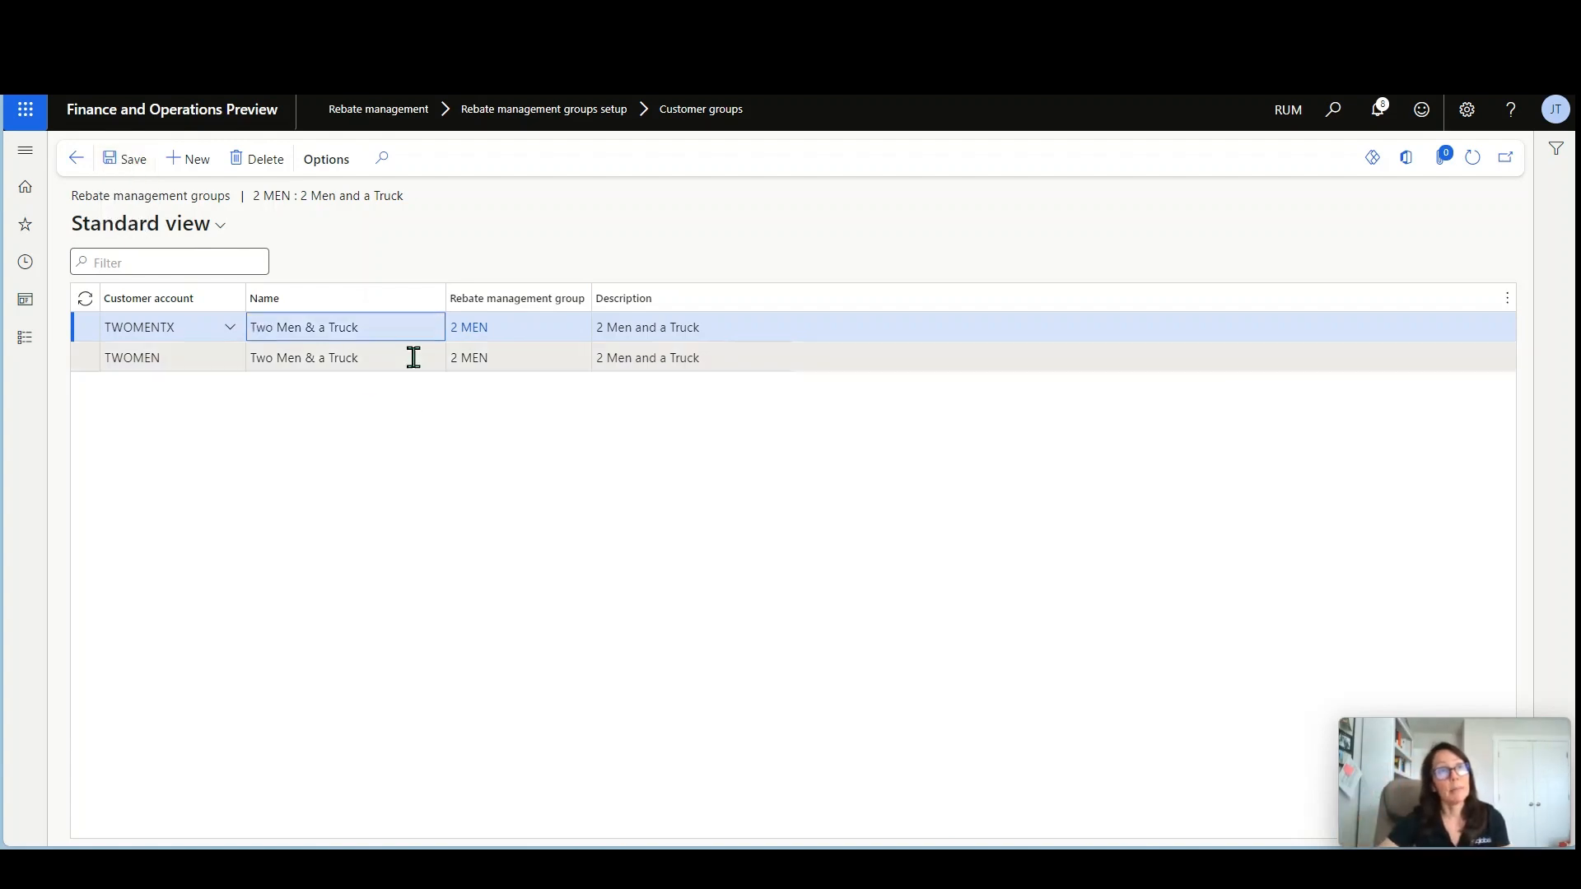
pyautogui.hotkey('alt', 'n')
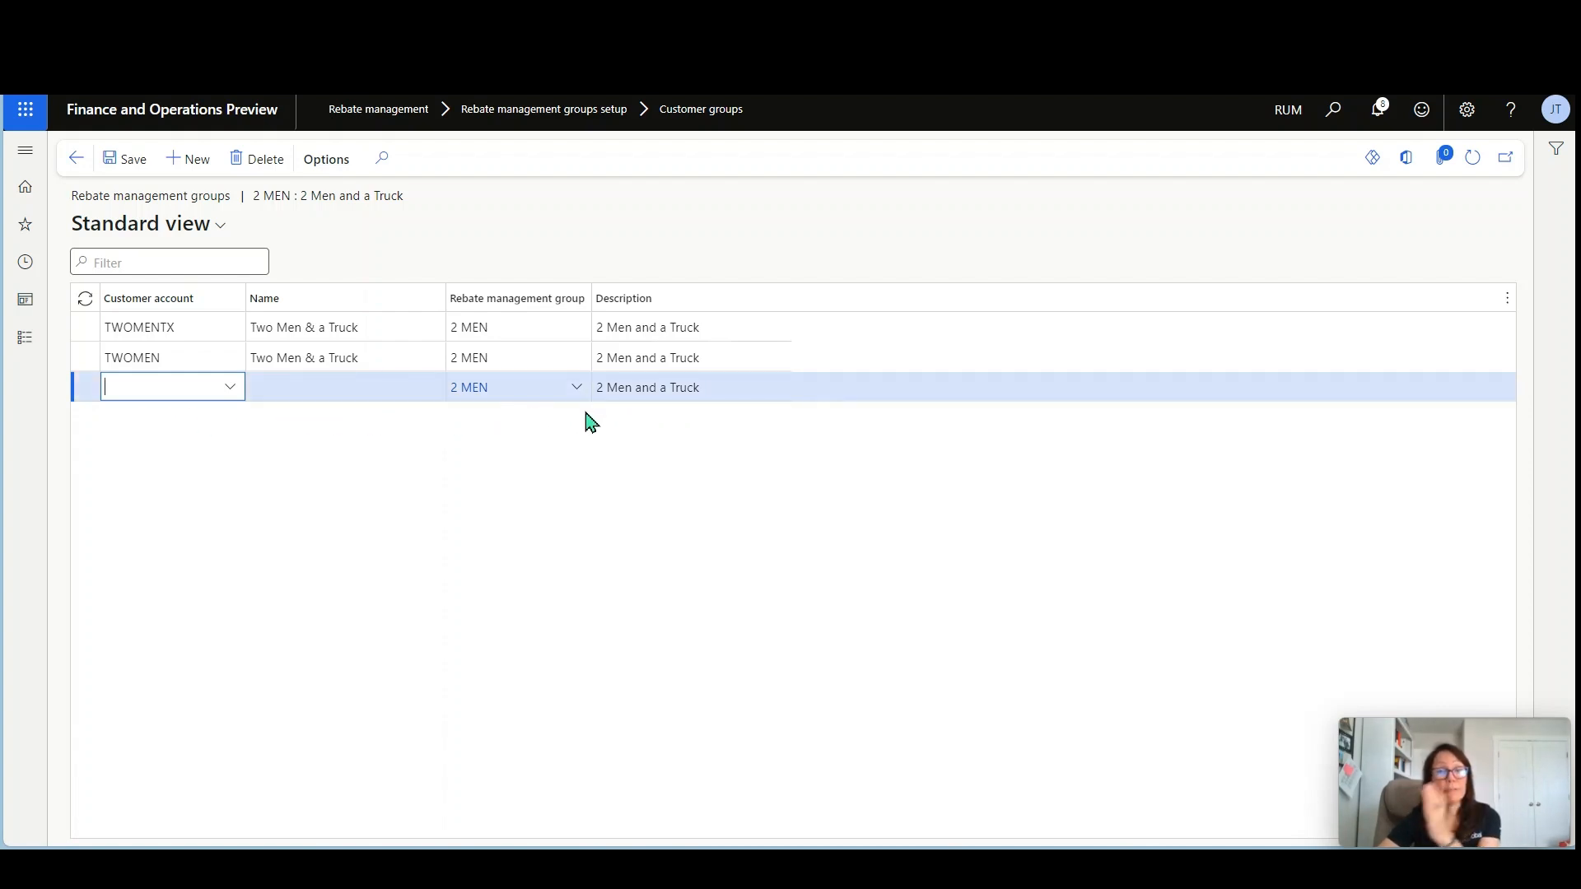
pyautogui.click(263, 168)
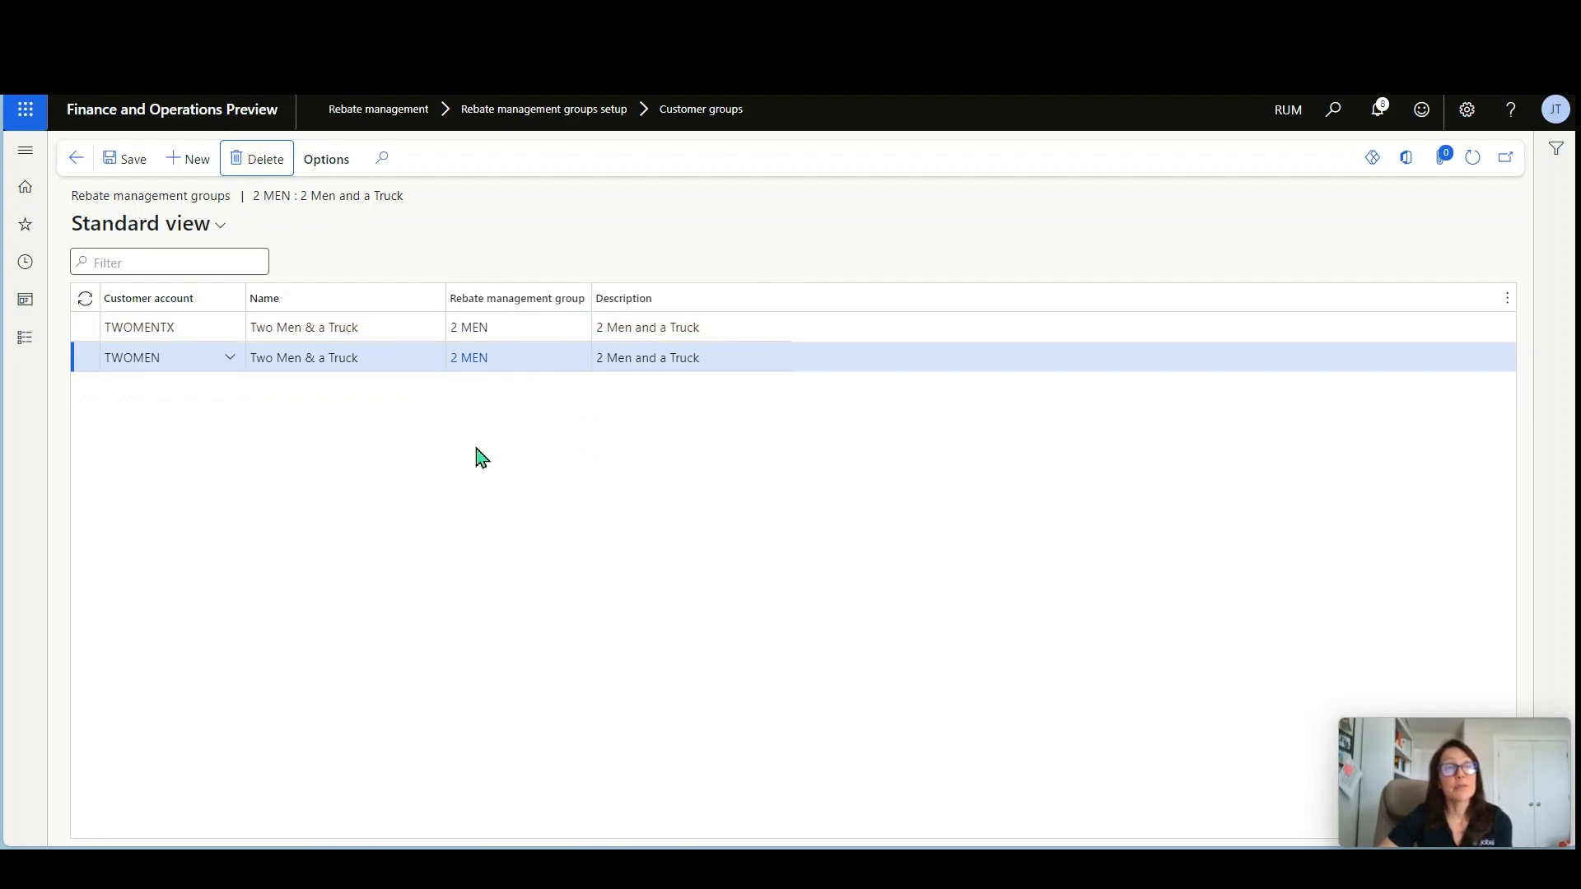
# Open the rebate management item groups and view the items assigned to the BOXES group
pyautogui.click(76, 165)
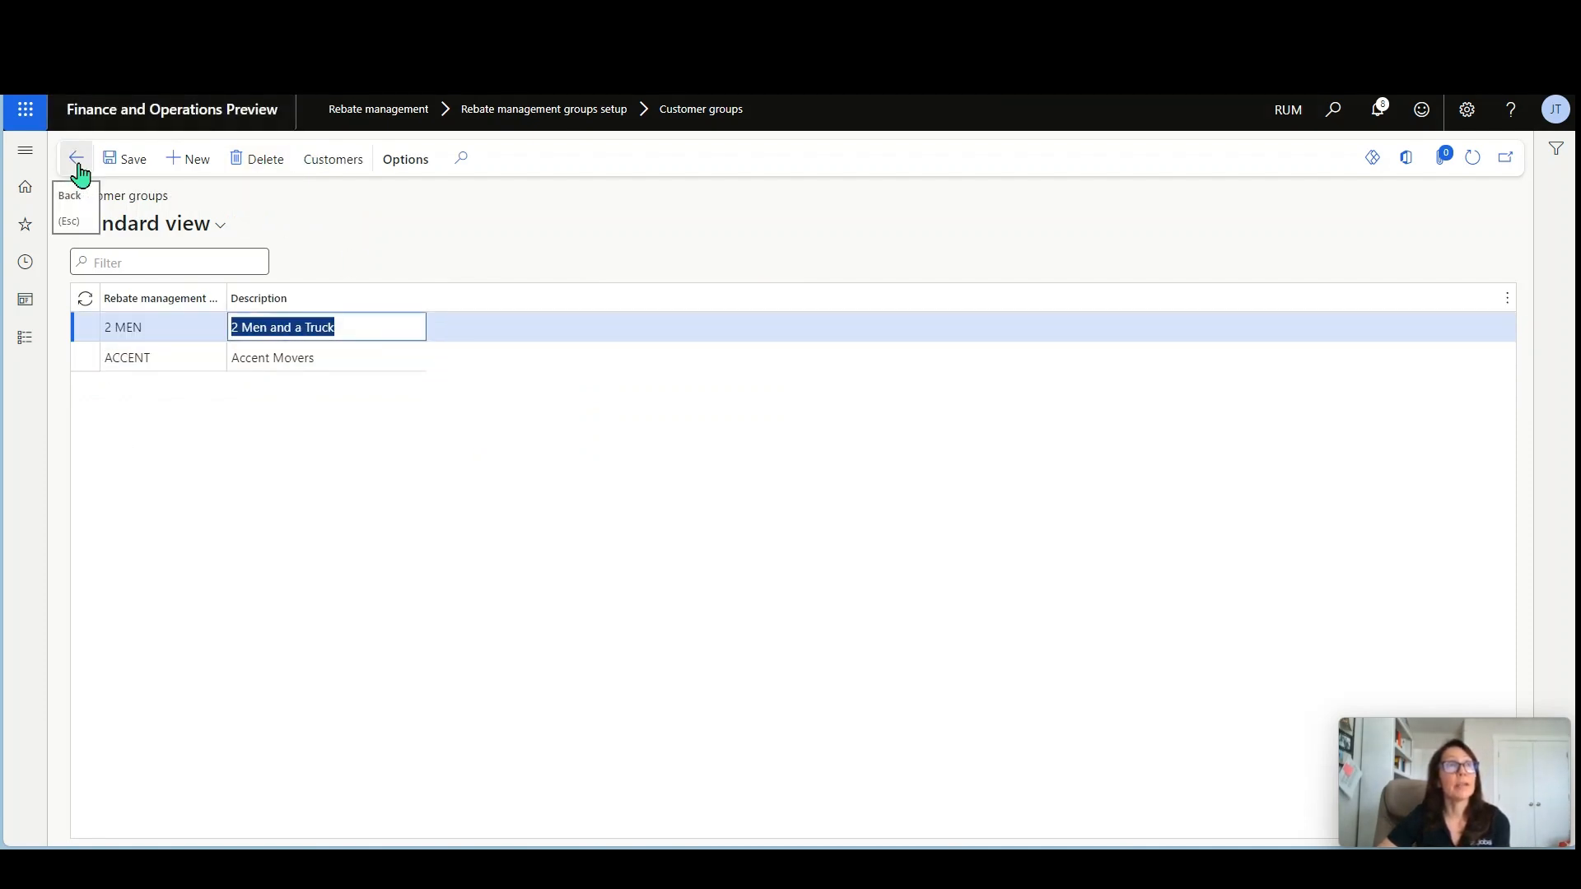
pyautogui.click(77, 164)
pyautogui.click(25, 338)
pyautogui.click(587, 309)
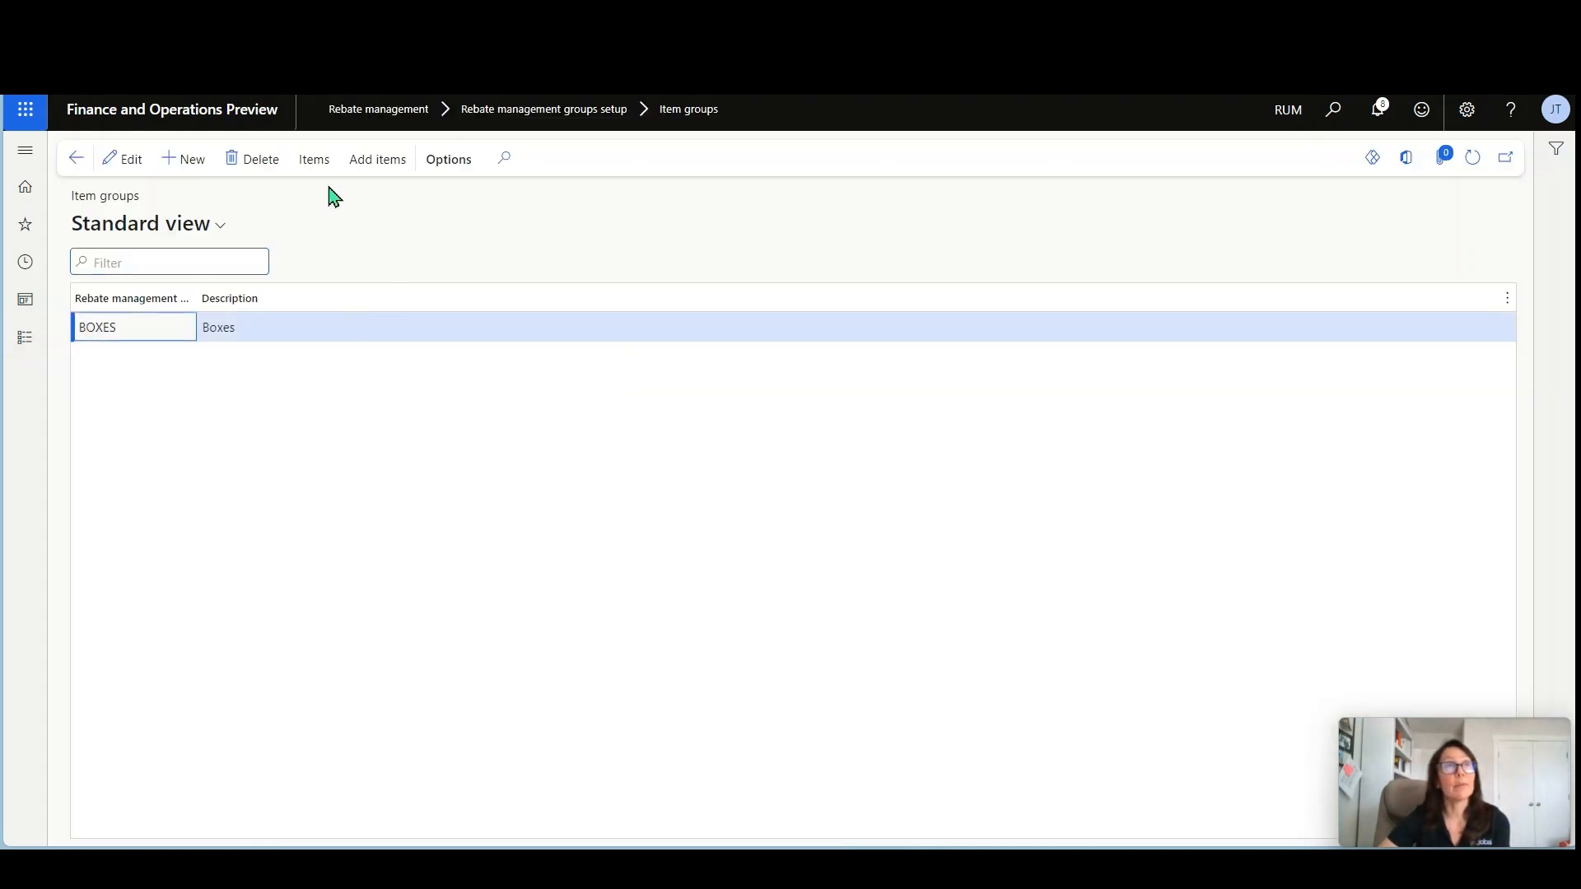
pyautogui.click(318, 169)
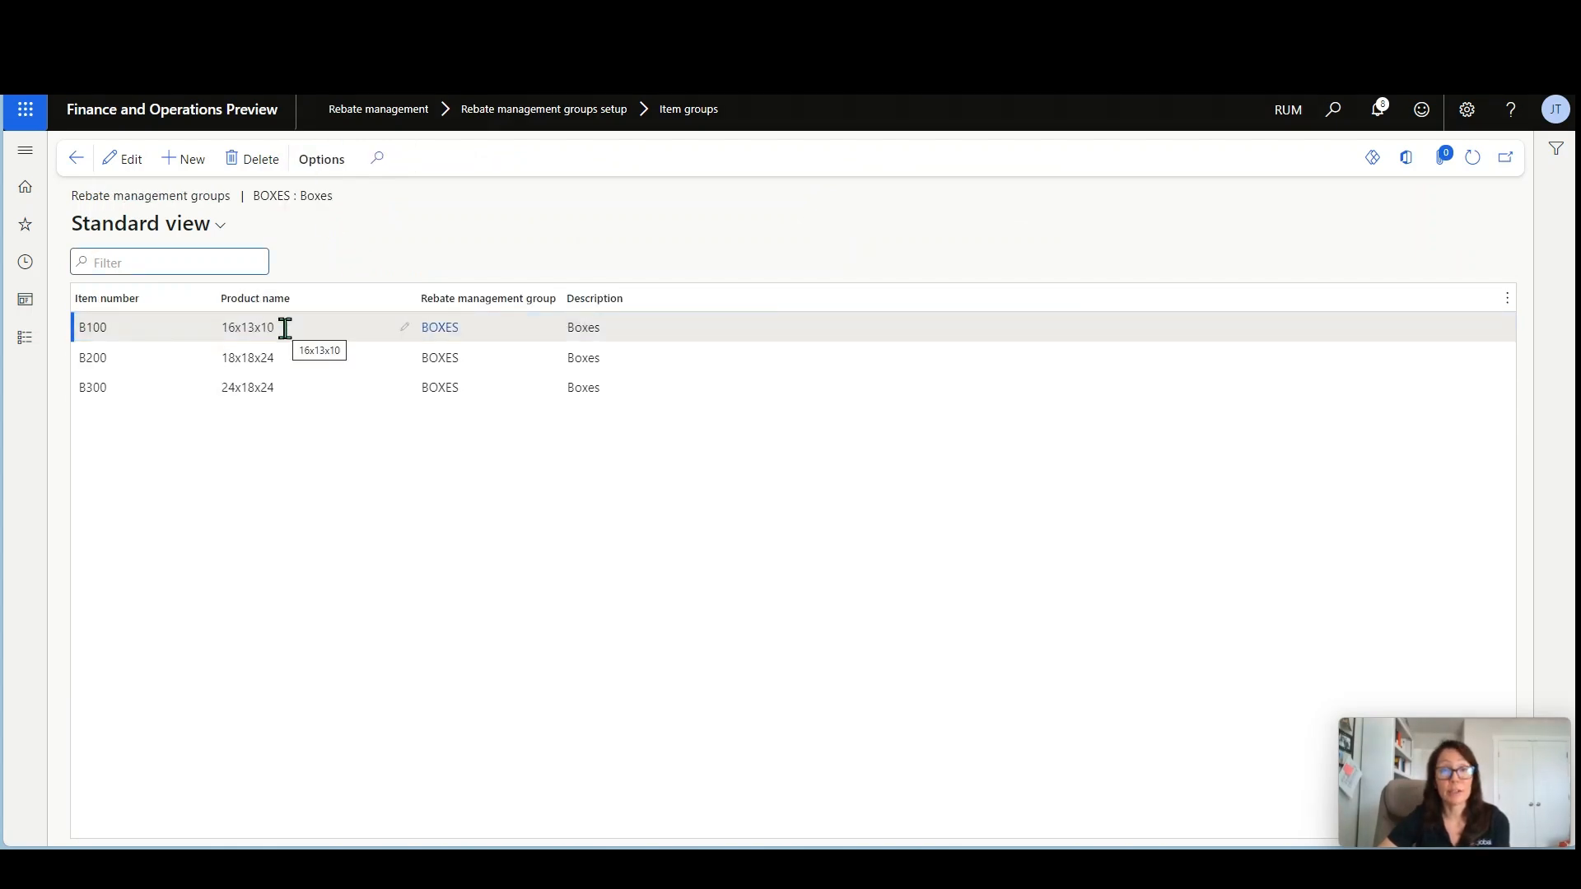
pyautogui.click(78, 159)
pyautogui.click(78, 160)
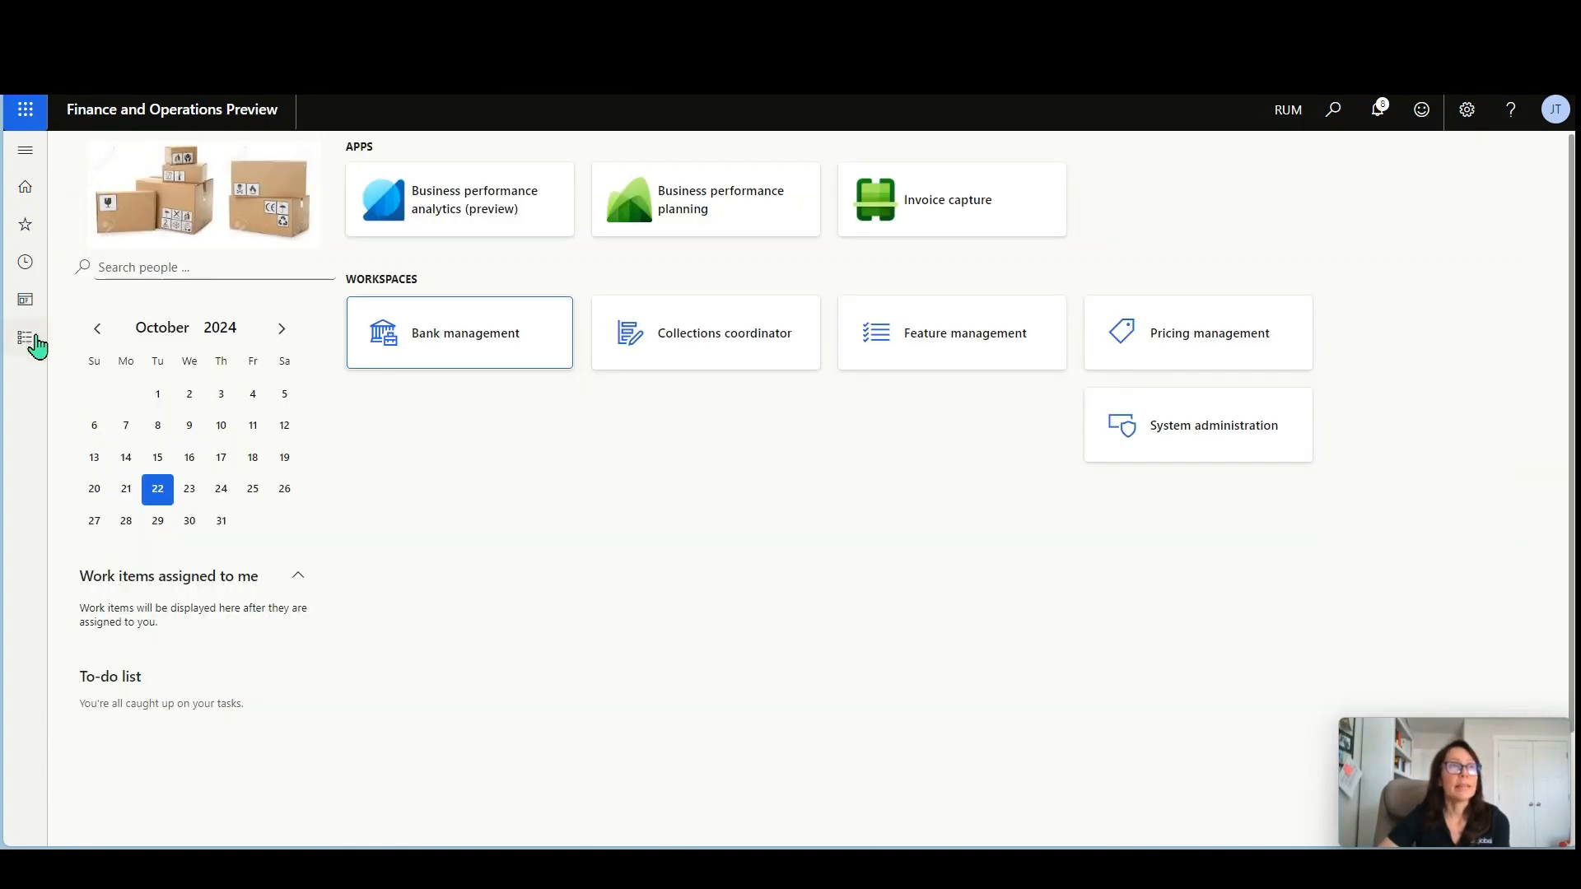
# Start a new deal from all rebate management deals, with the description "Summer Promotion Accent"
pyautogui.click(33, 341)
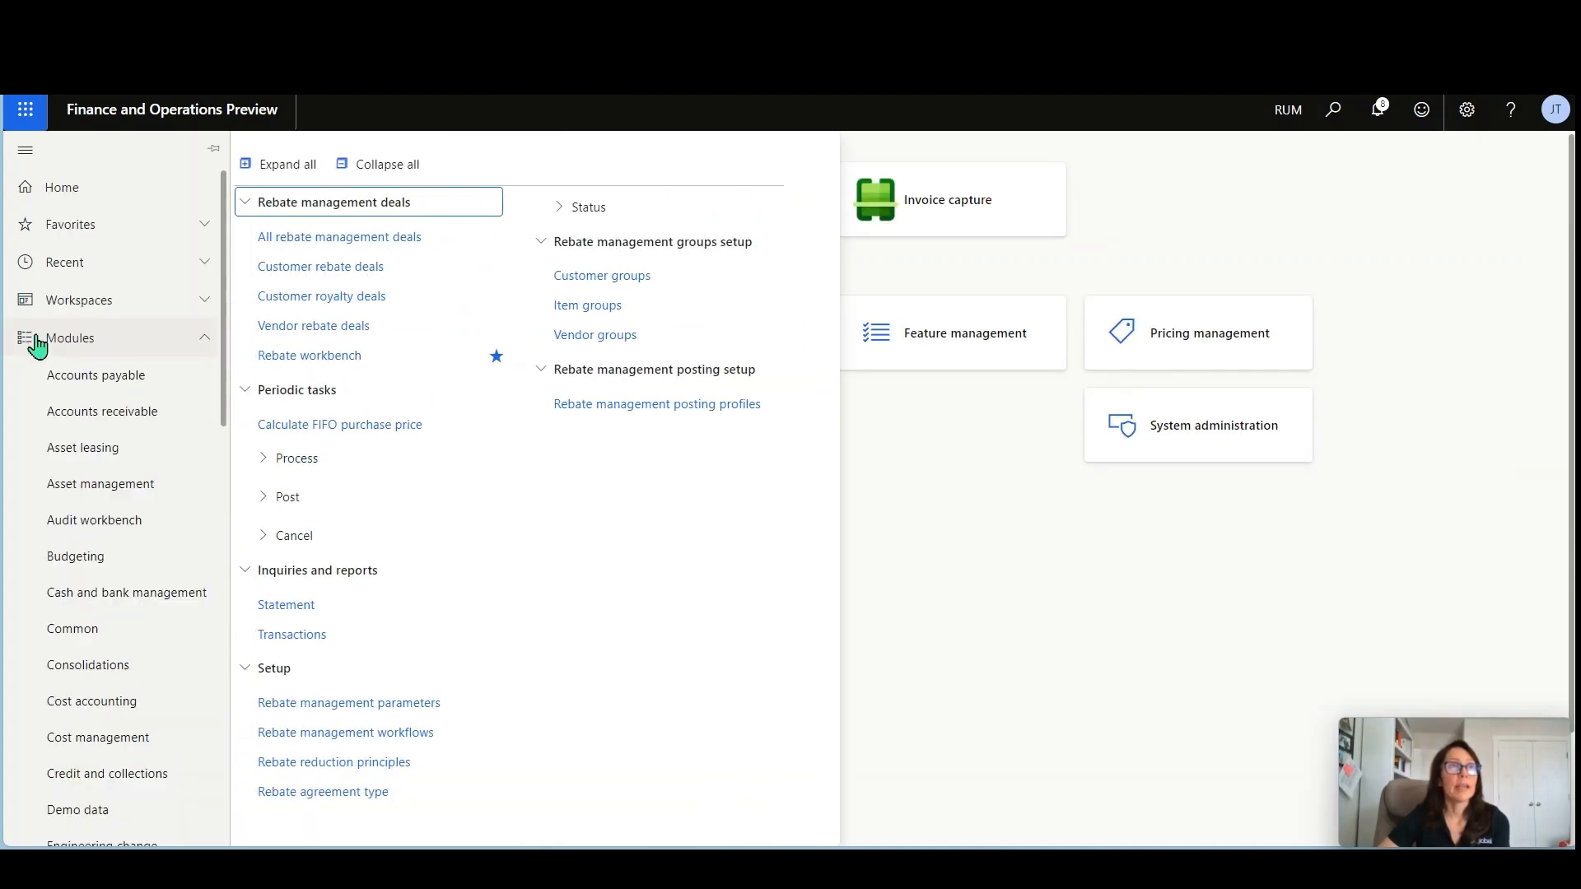
pyautogui.click(393, 243)
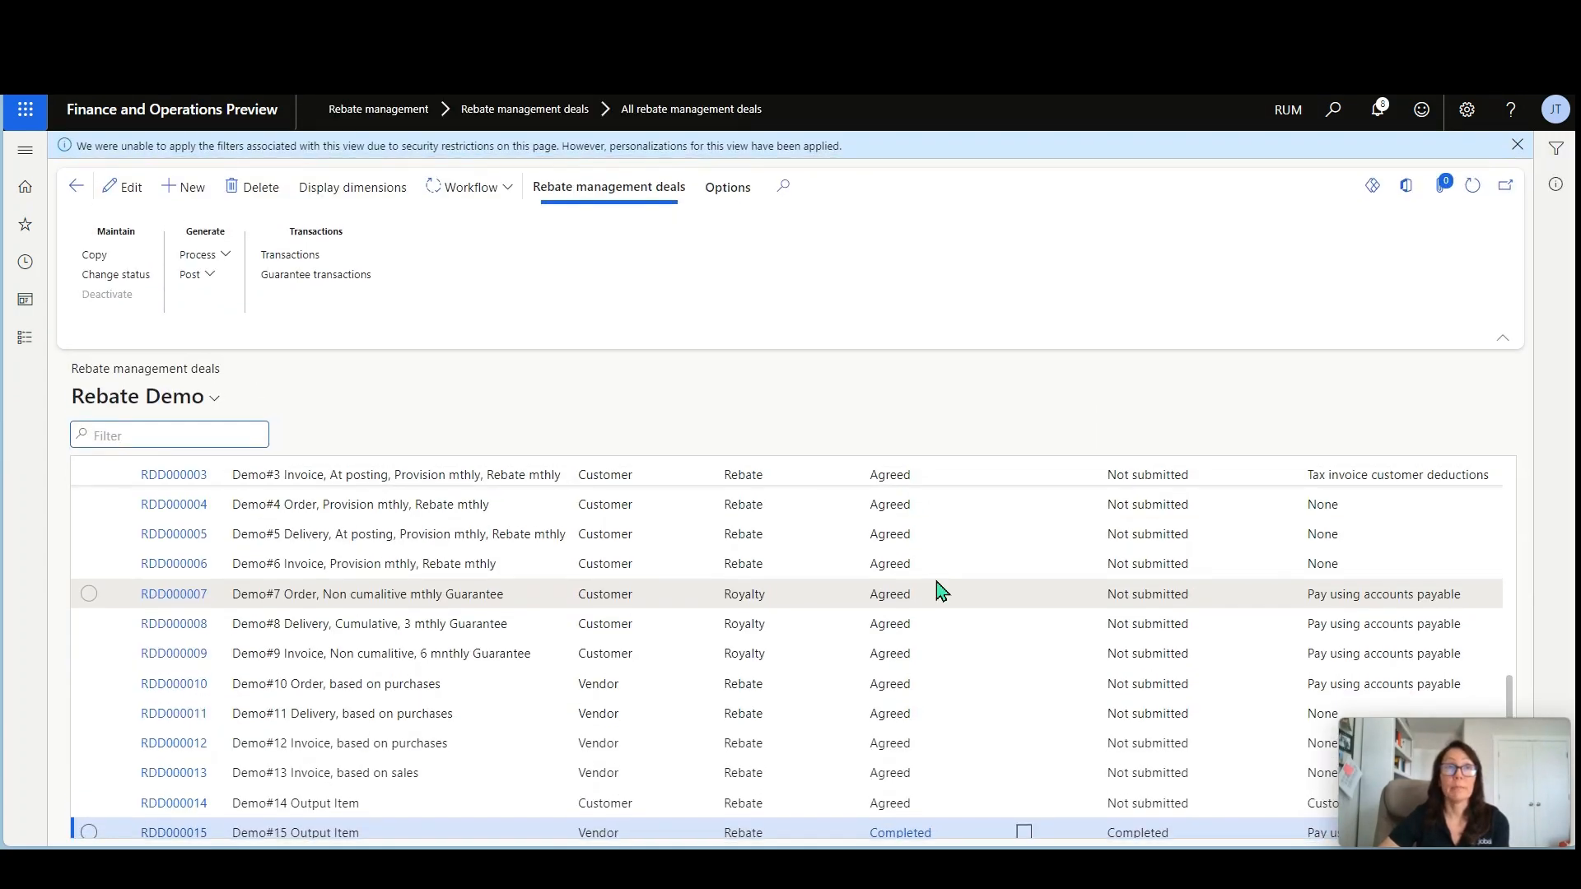
pyautogui.click(186, 189)
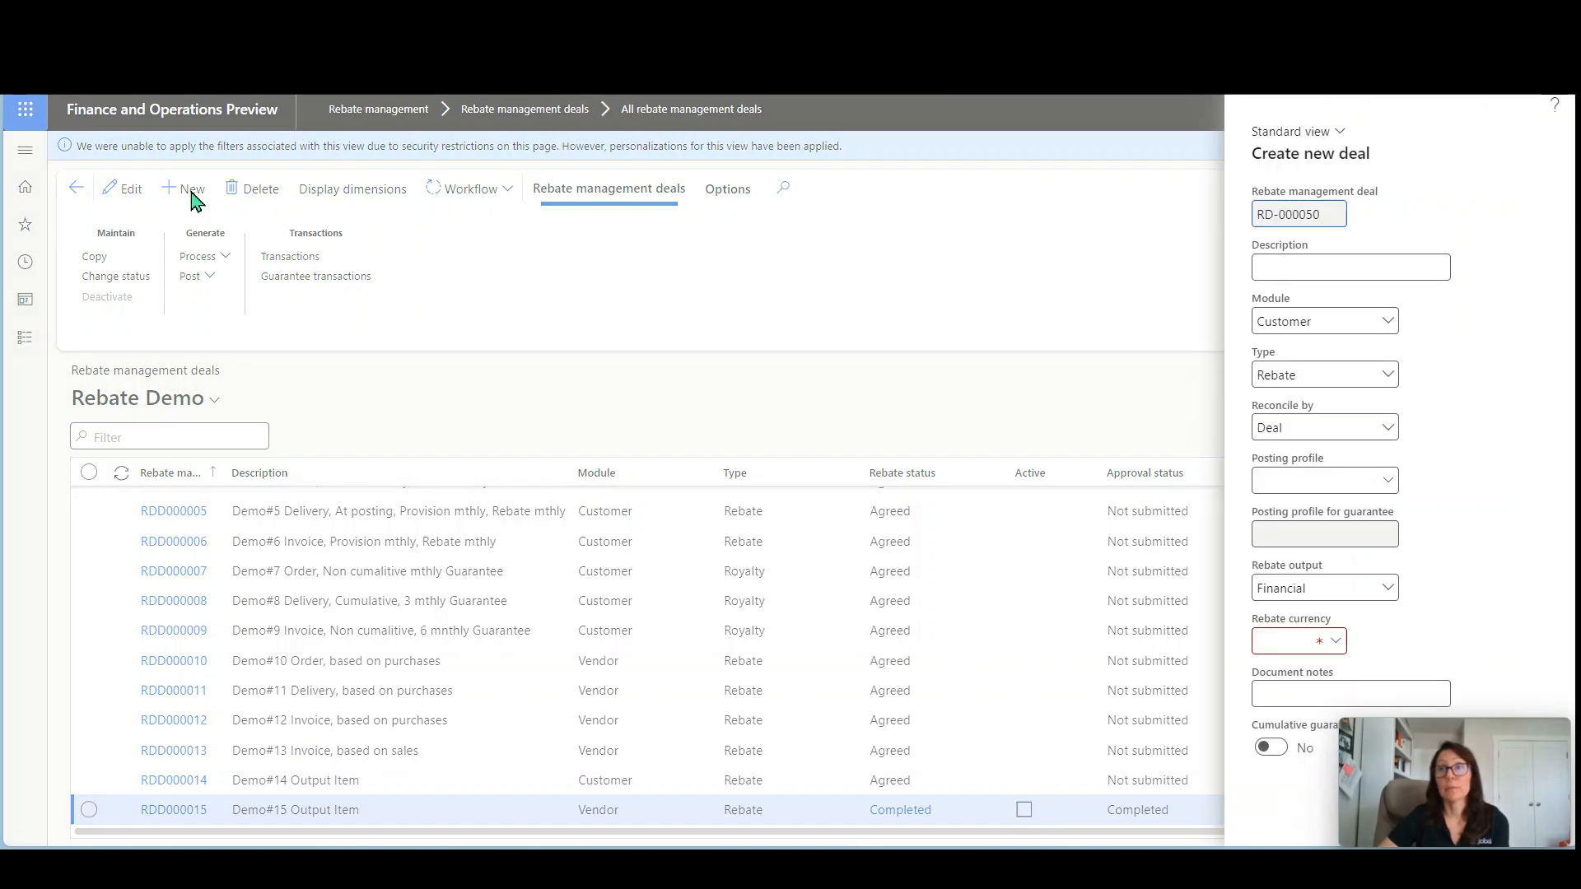
pyautogui.click(1374, 268)
pyautogui.write('Summer ')
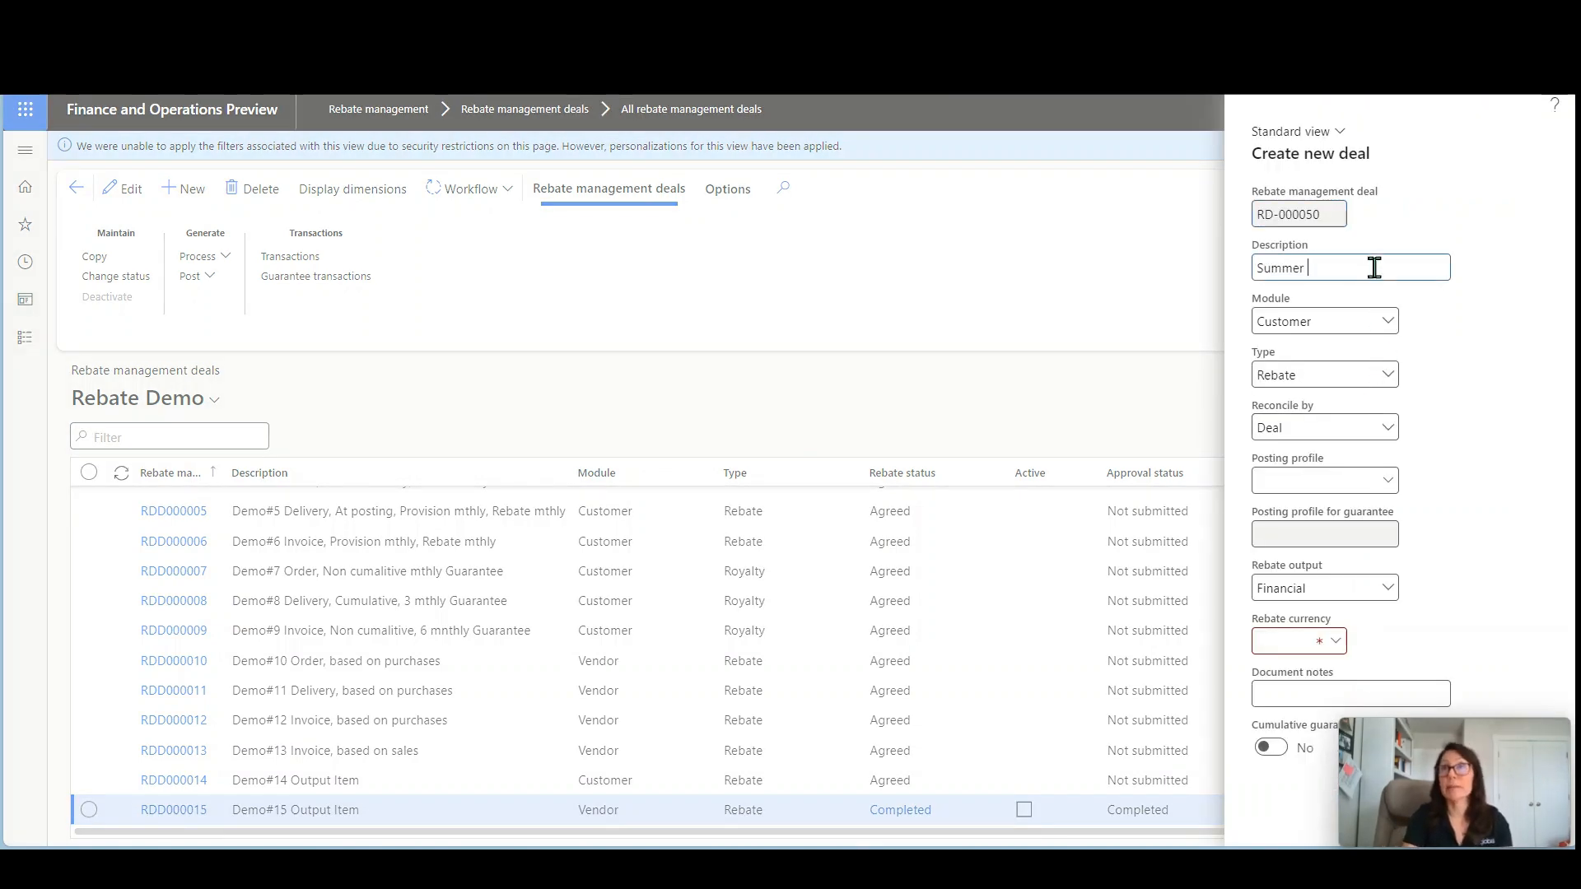
pyautogui.write('Promotion ')
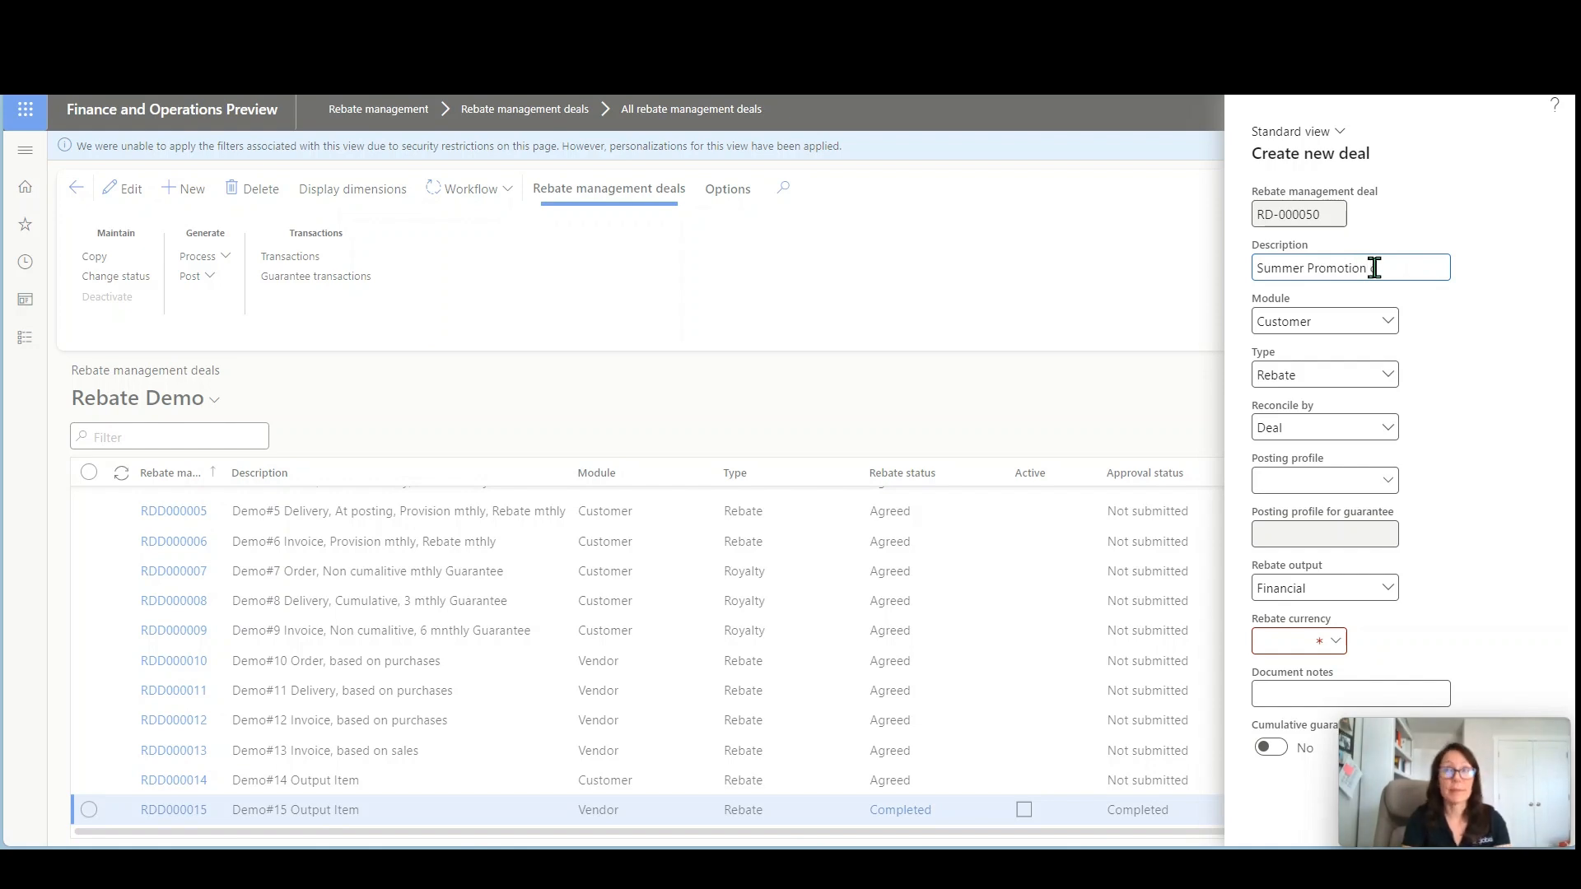
pyautogui.write('Accent')
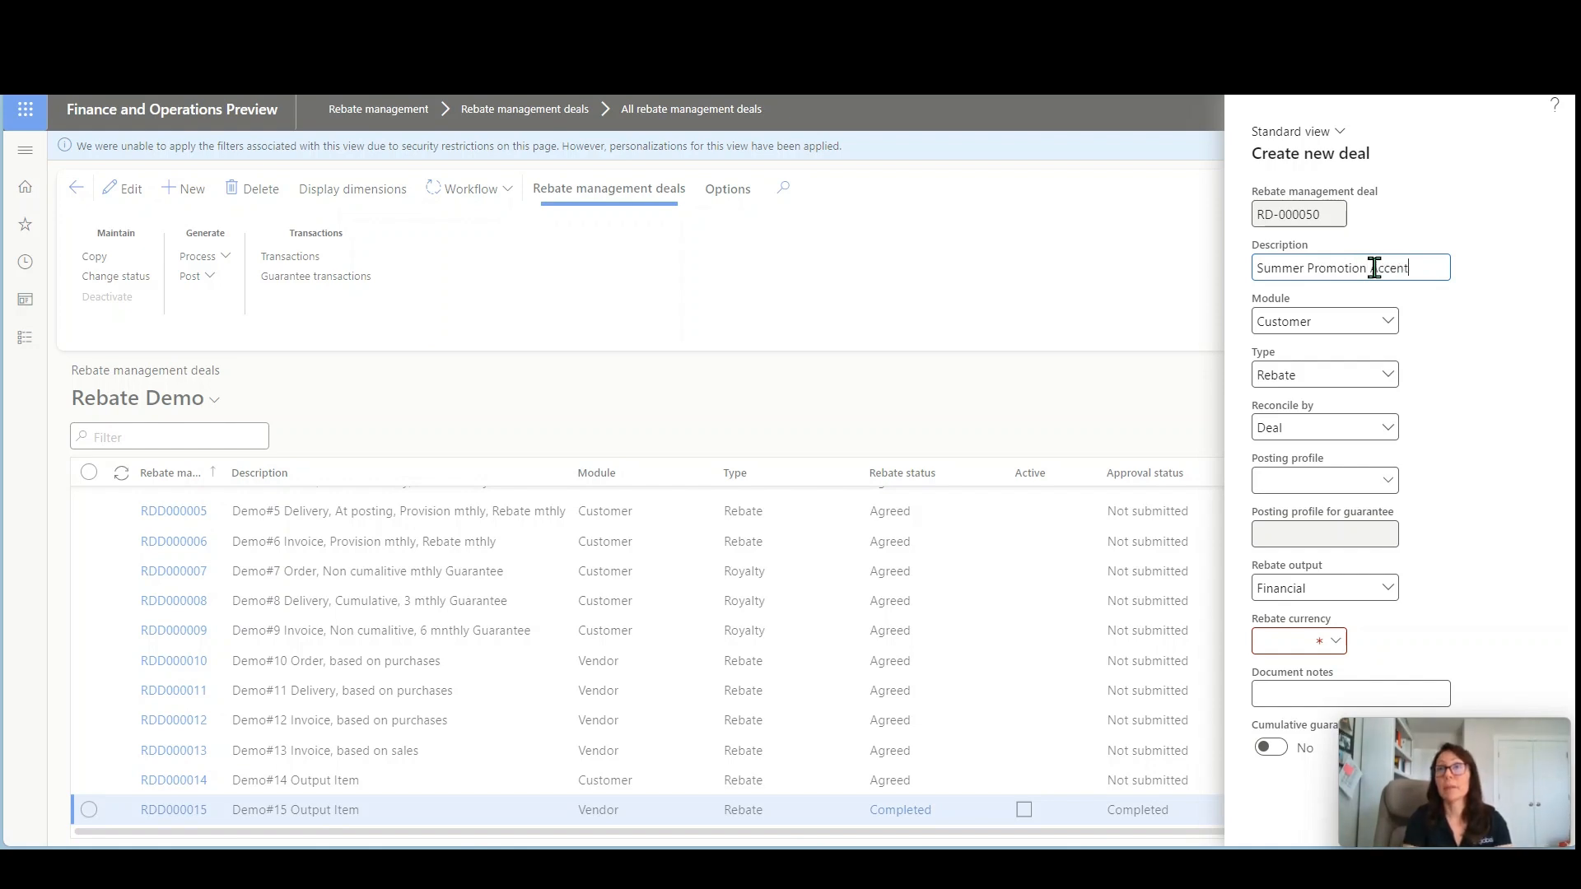
pyautogui.press('Tab')
# Use Customer as the new deal's module, Rebate as its type and Deal as its reconcile-by option
pyautogui.click(1390, 327)
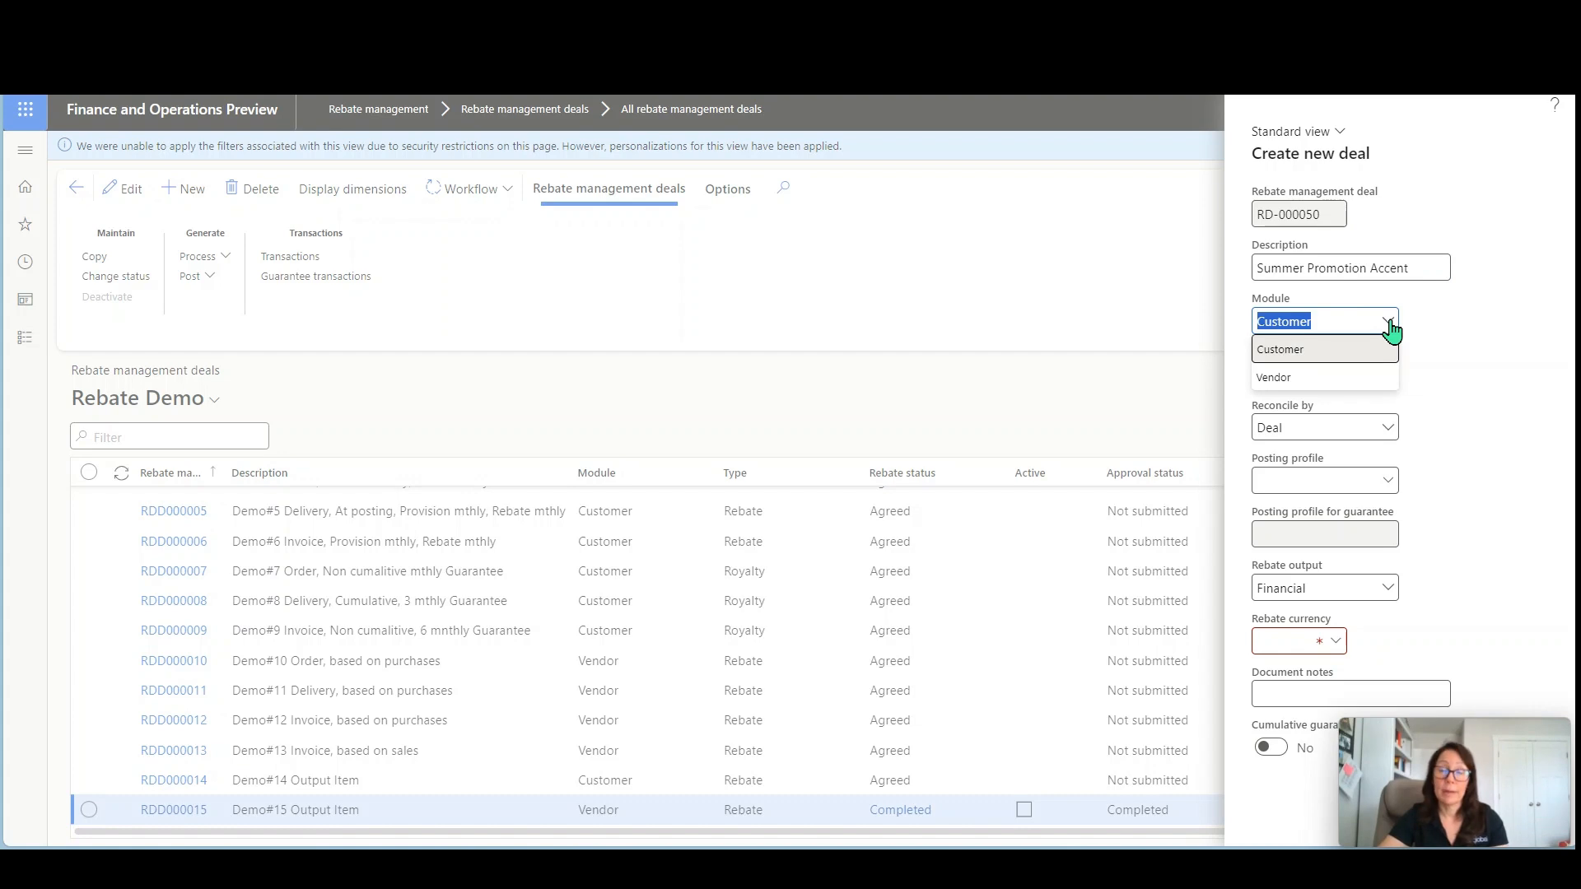
pyautogui.click(1392, 326)
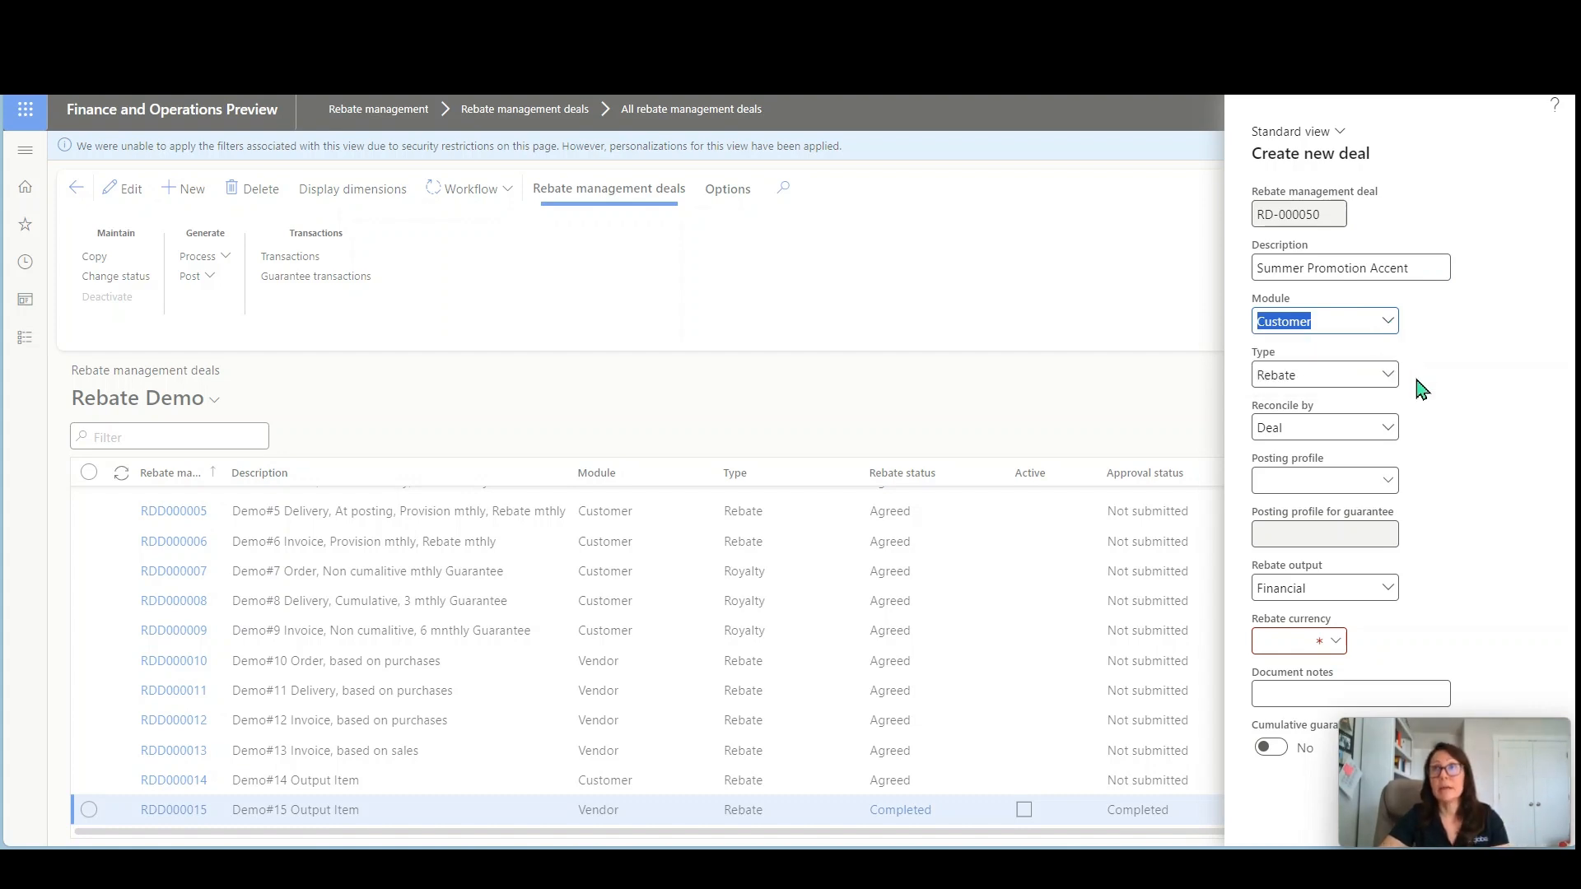
pyautogui.click(1388, 381)
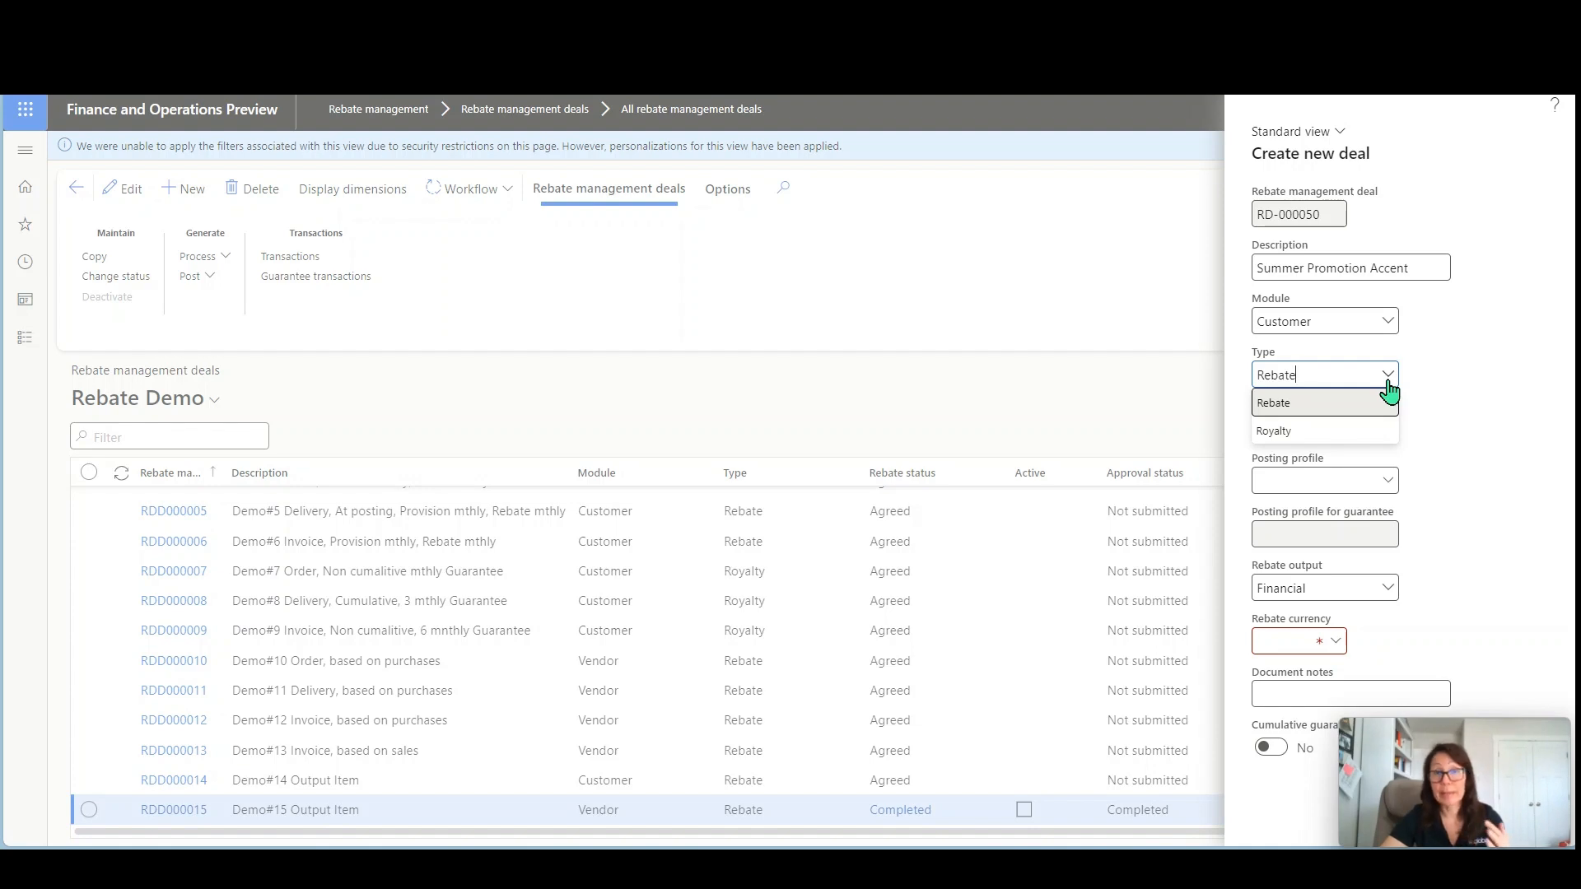
pyautogui.click(1351, 452)
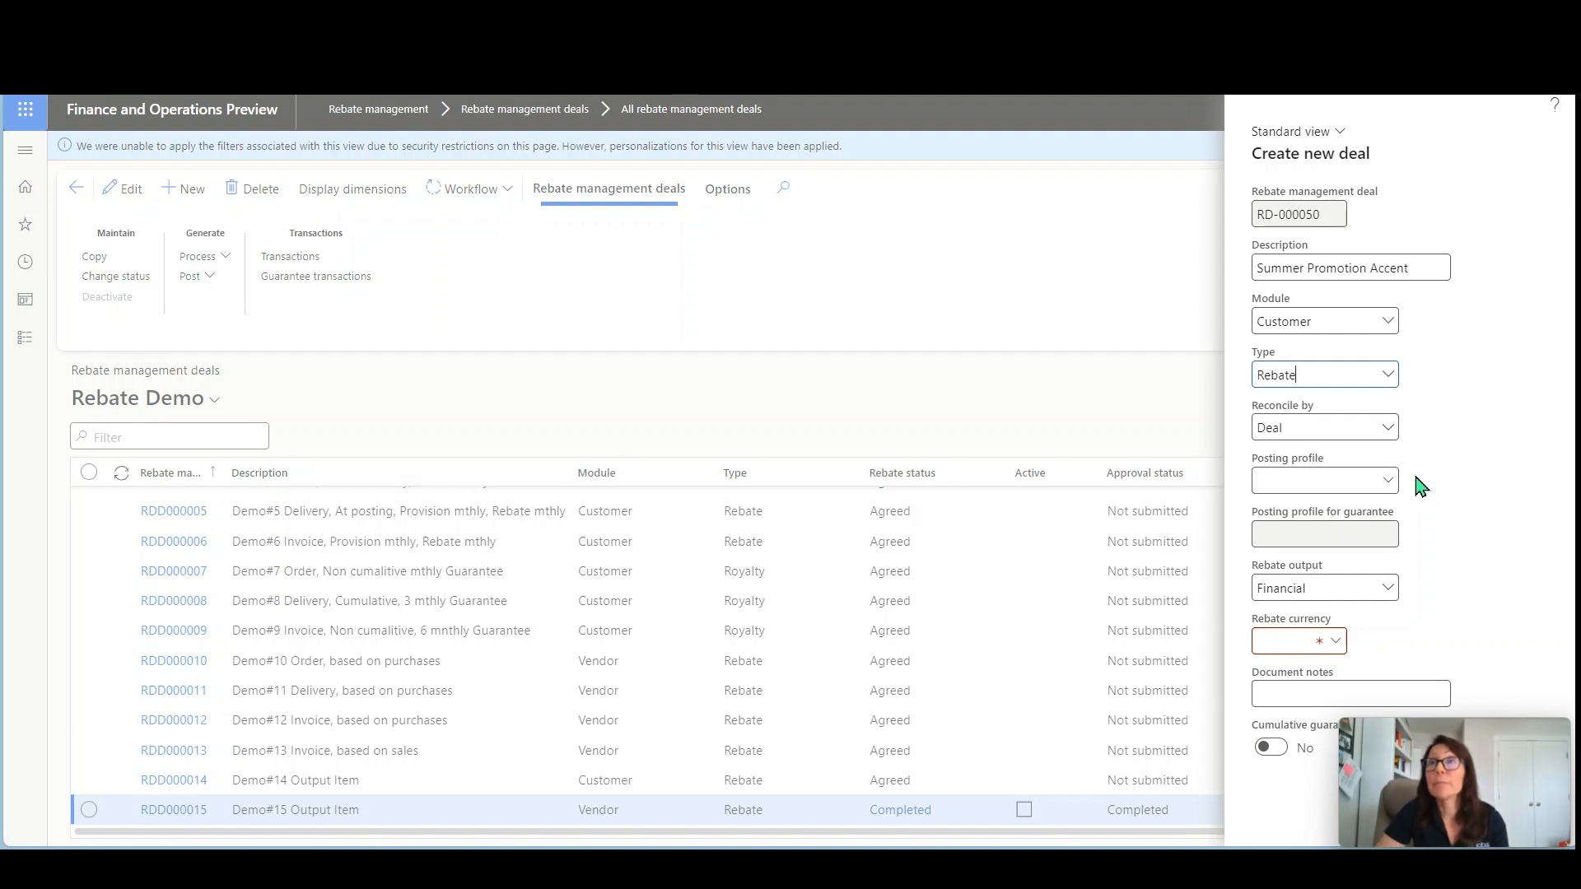
pyautogui.click(1387, 429)
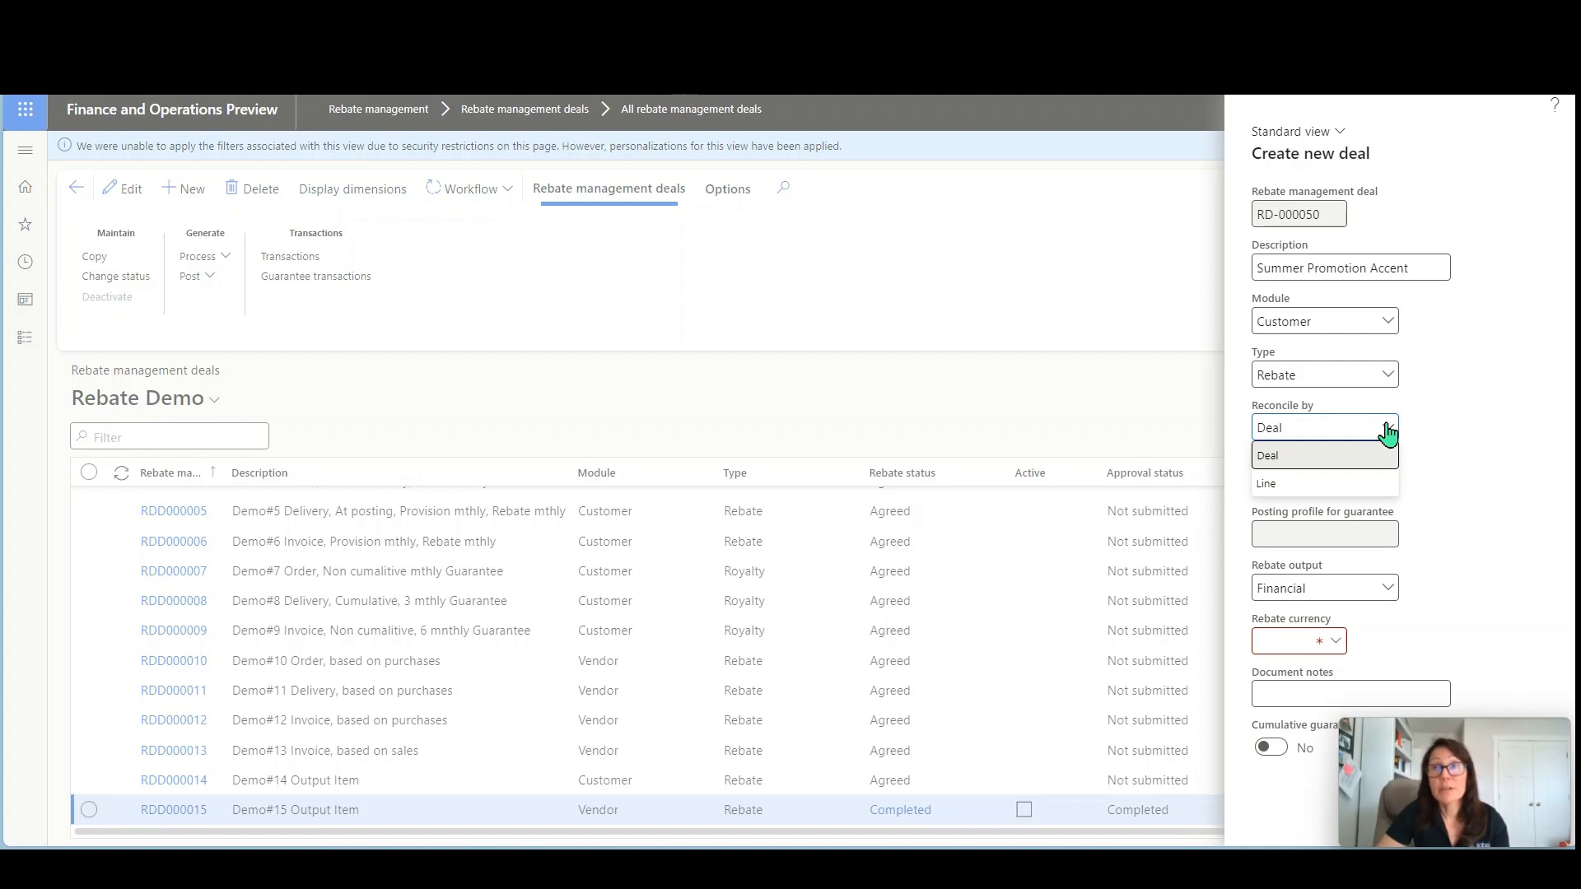
pyautogui.click(1381, 462)
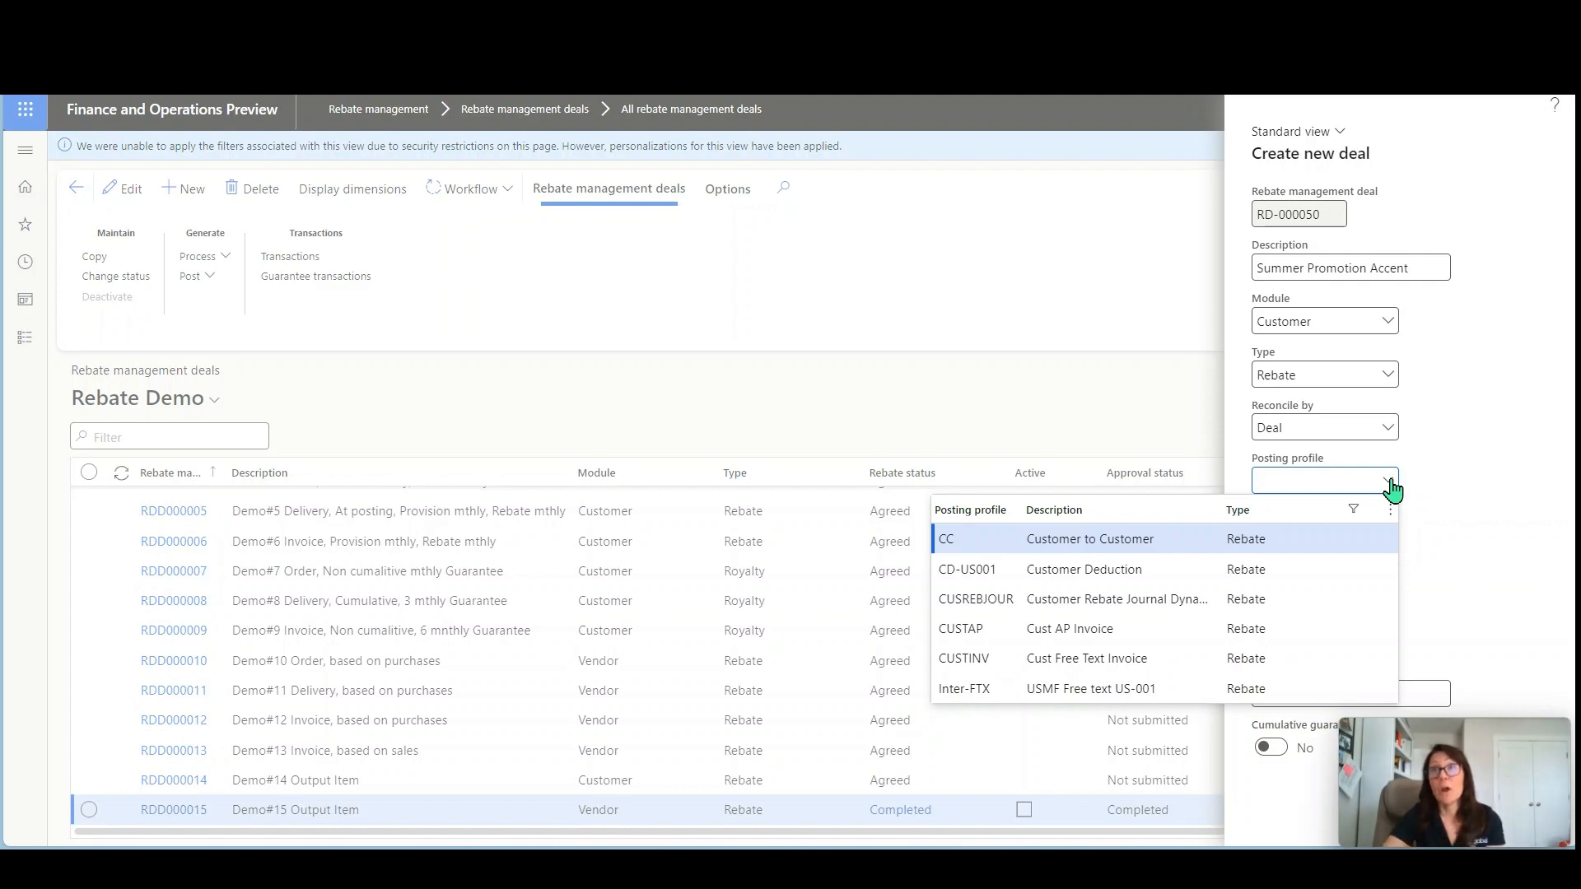
# Try reconciling the new deal by Line, and set Reconcile by back to Deal
pyautogui.click(1387, 428)
pyautogui.click(1387, 427)
pyautogui.click(1363, 488)
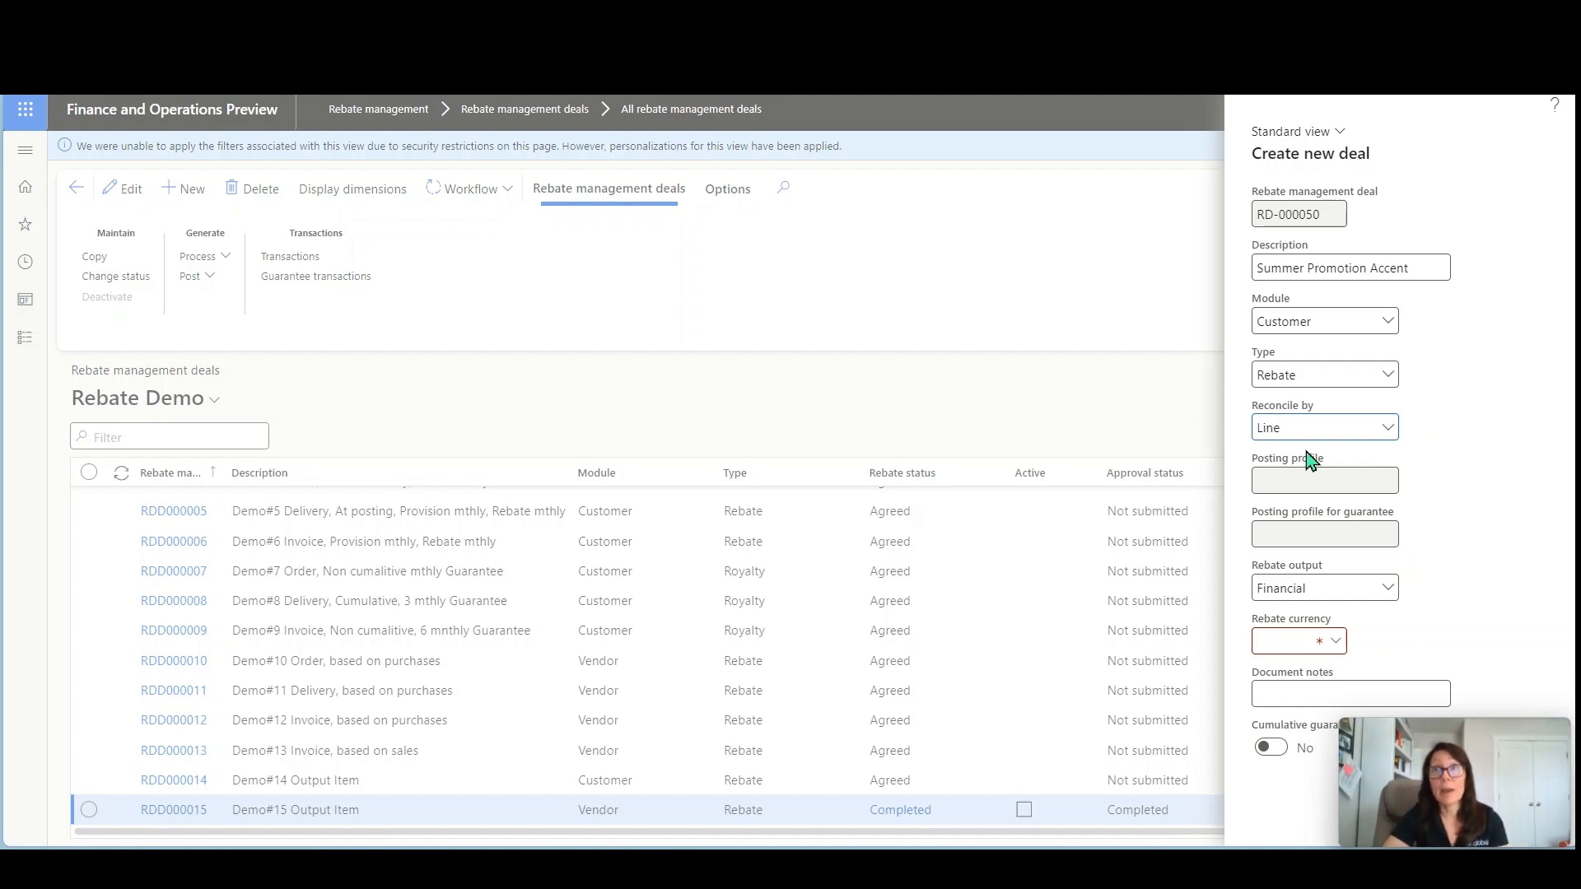
pyautogui.click(1383, 449)
pyautogui.click(1384, 454)
# Fill in the new deal with posting profile CUSTAP, rebate output Financial and currency USD, and discard it without creating it
pyautogui.click(1397, 491)
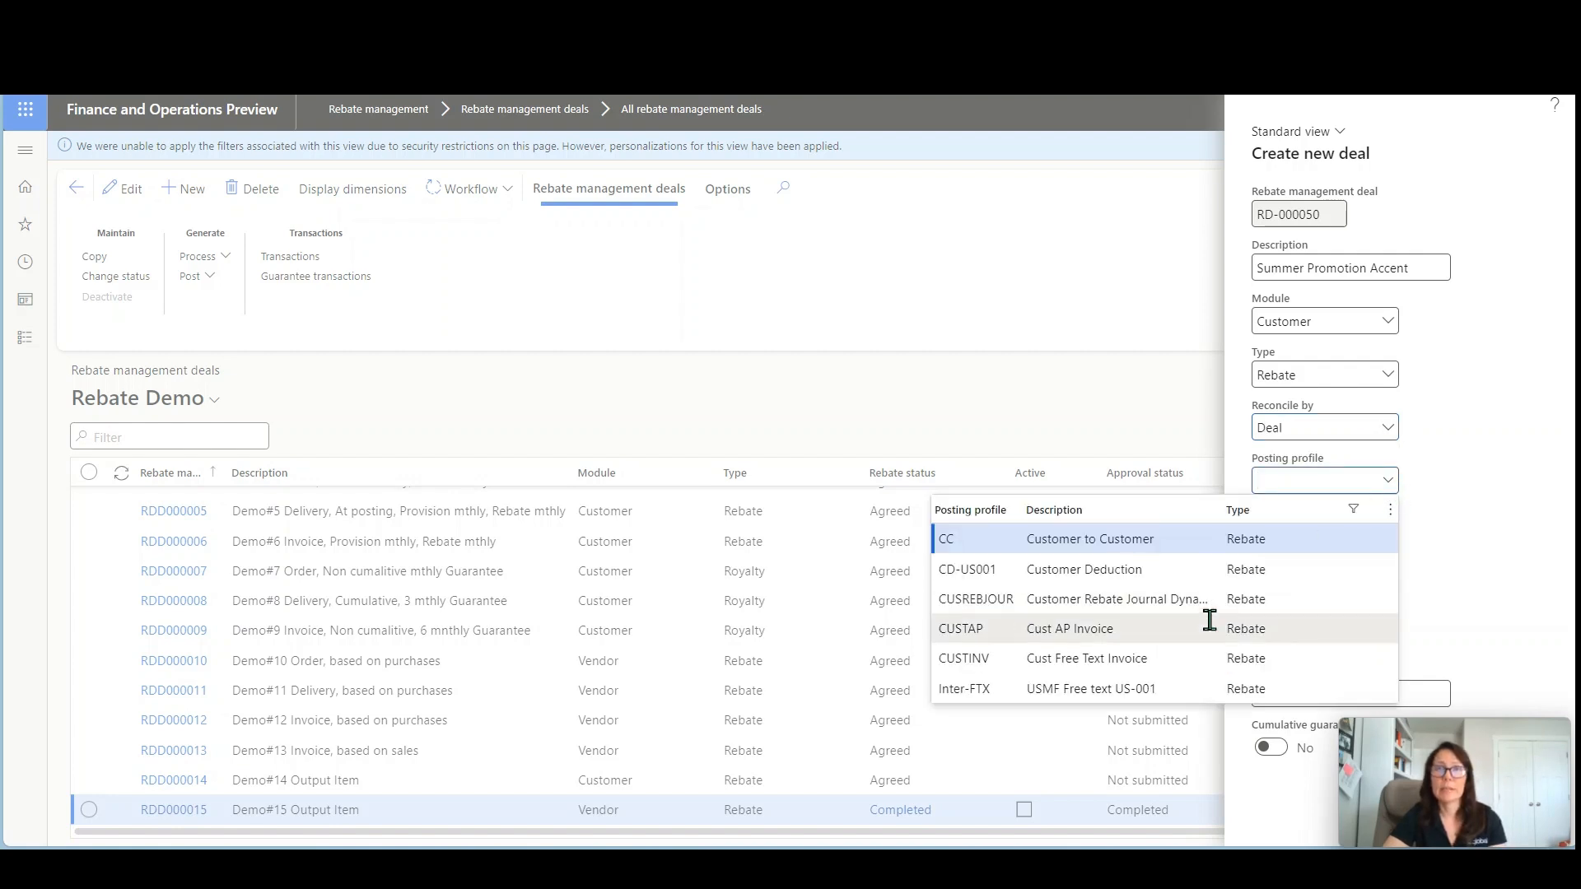
pyautogui.click(1033, 630)
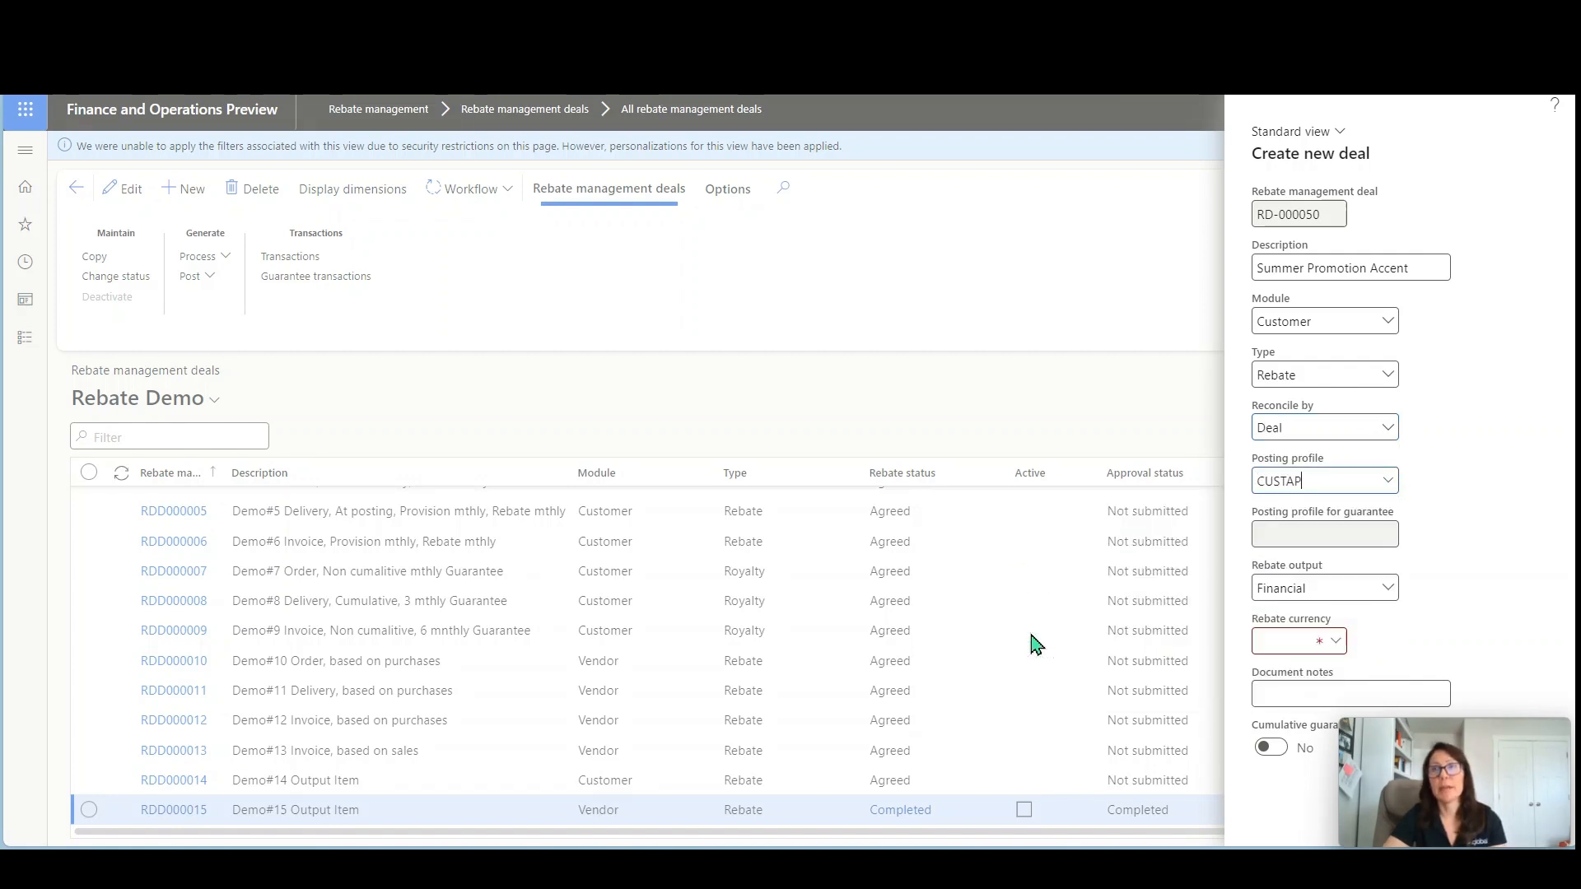
pyautogui.click(1384, 595)
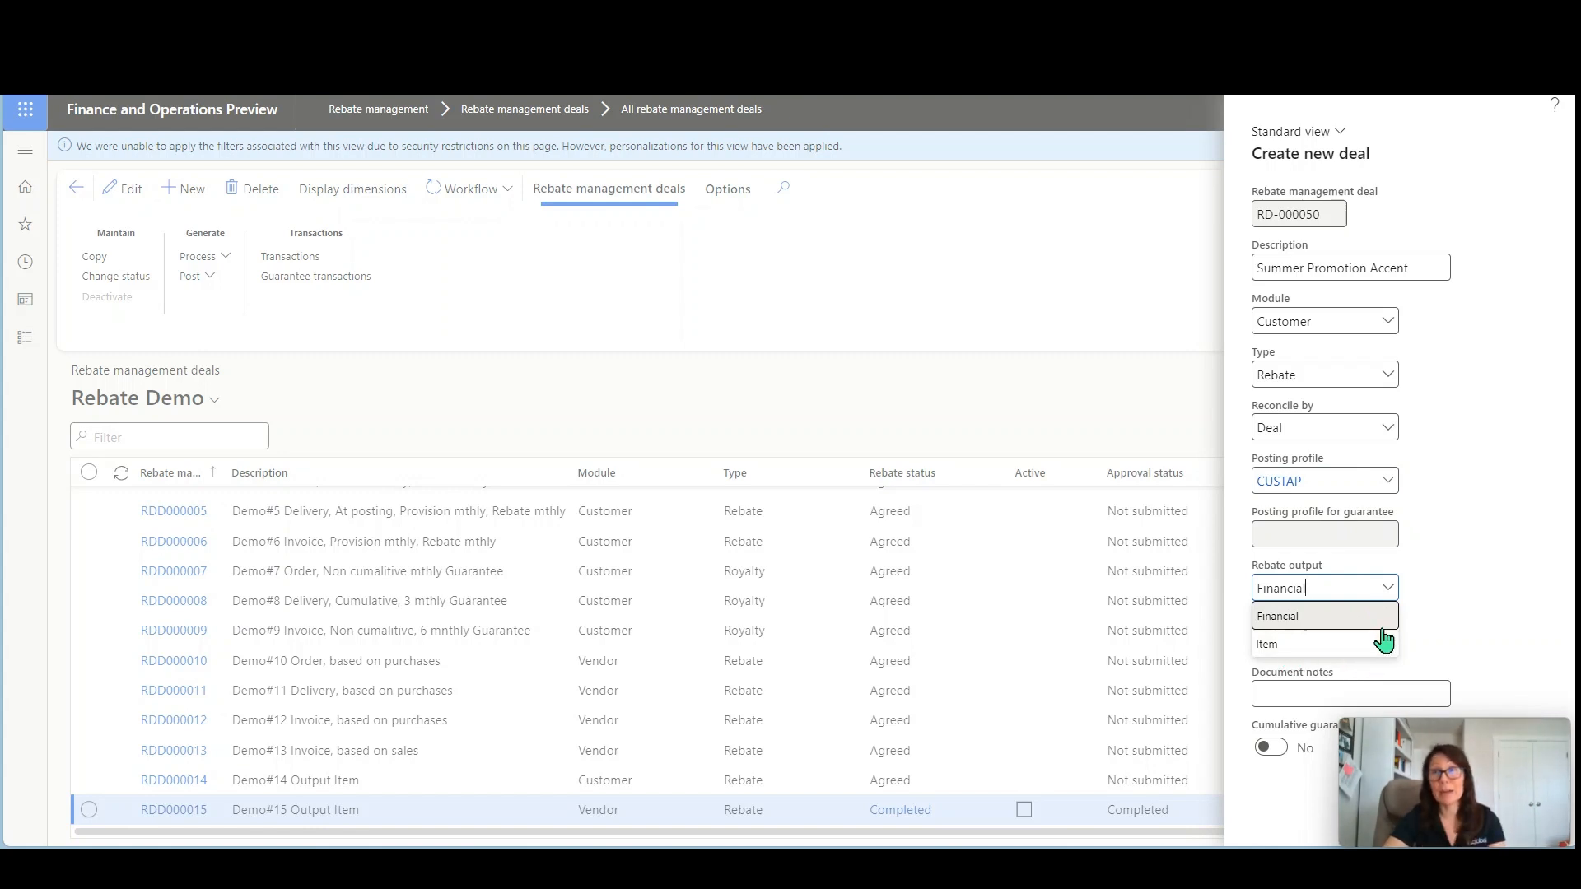
pyautogui.click(1388, 631)
pyautogui.click(1308, 636)
pyautogui.write('usd')
pyautogui.press('Tab')
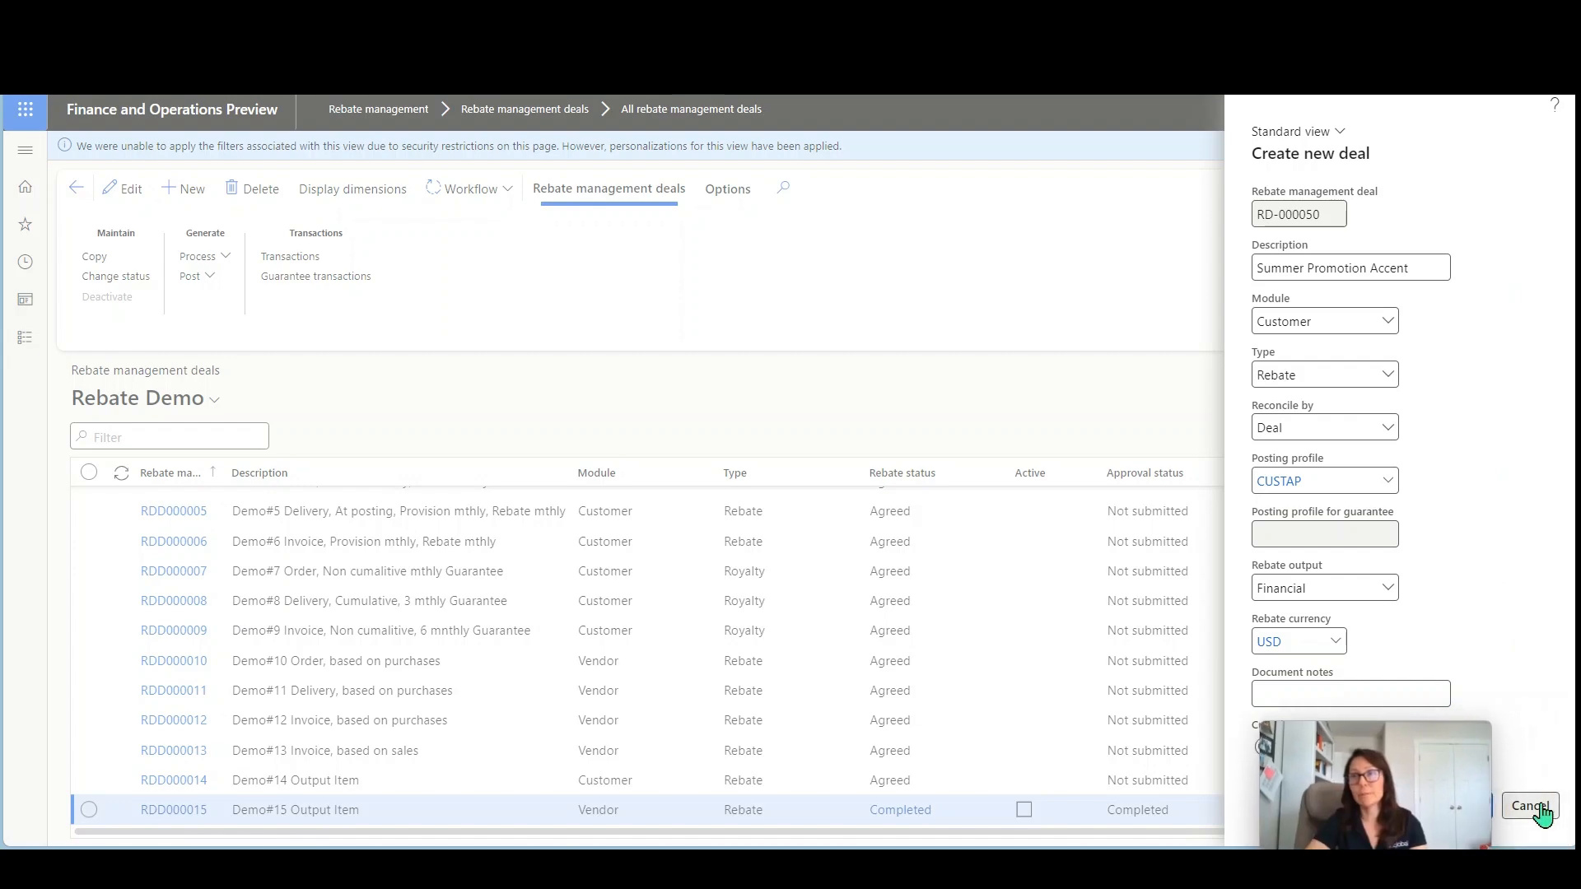
pyautogui.click(1540, 807)
# Open the existing Summer Promotion deal and change its rebate status to Agreed
pyautogui.scroll(10, 484, 590)
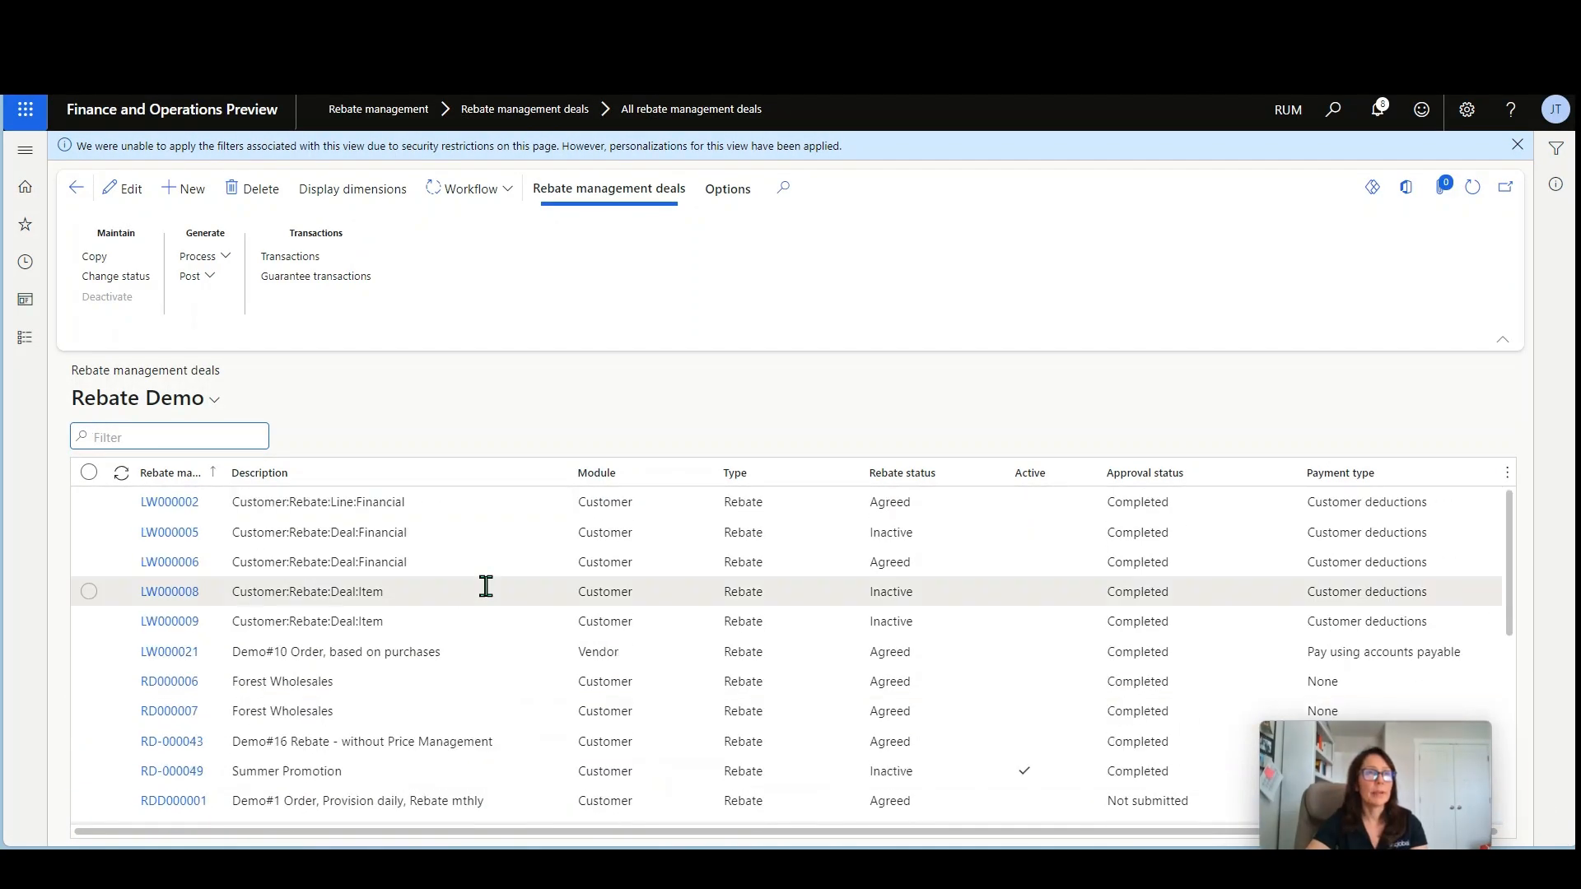
pyautogui.click(453, 771)
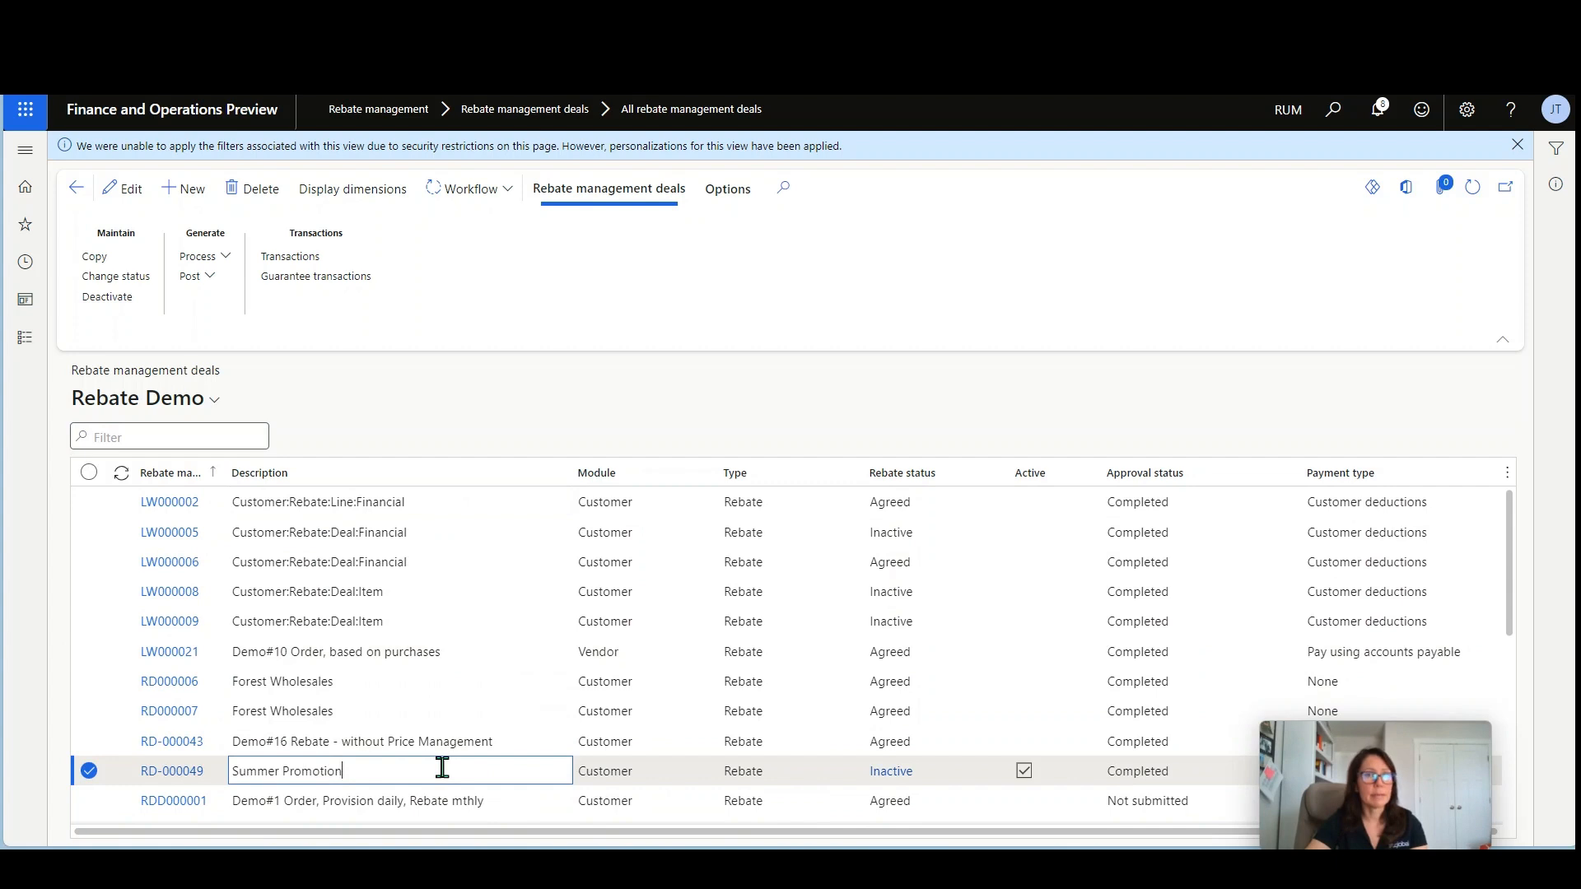
pyautogui.click(178, 774)
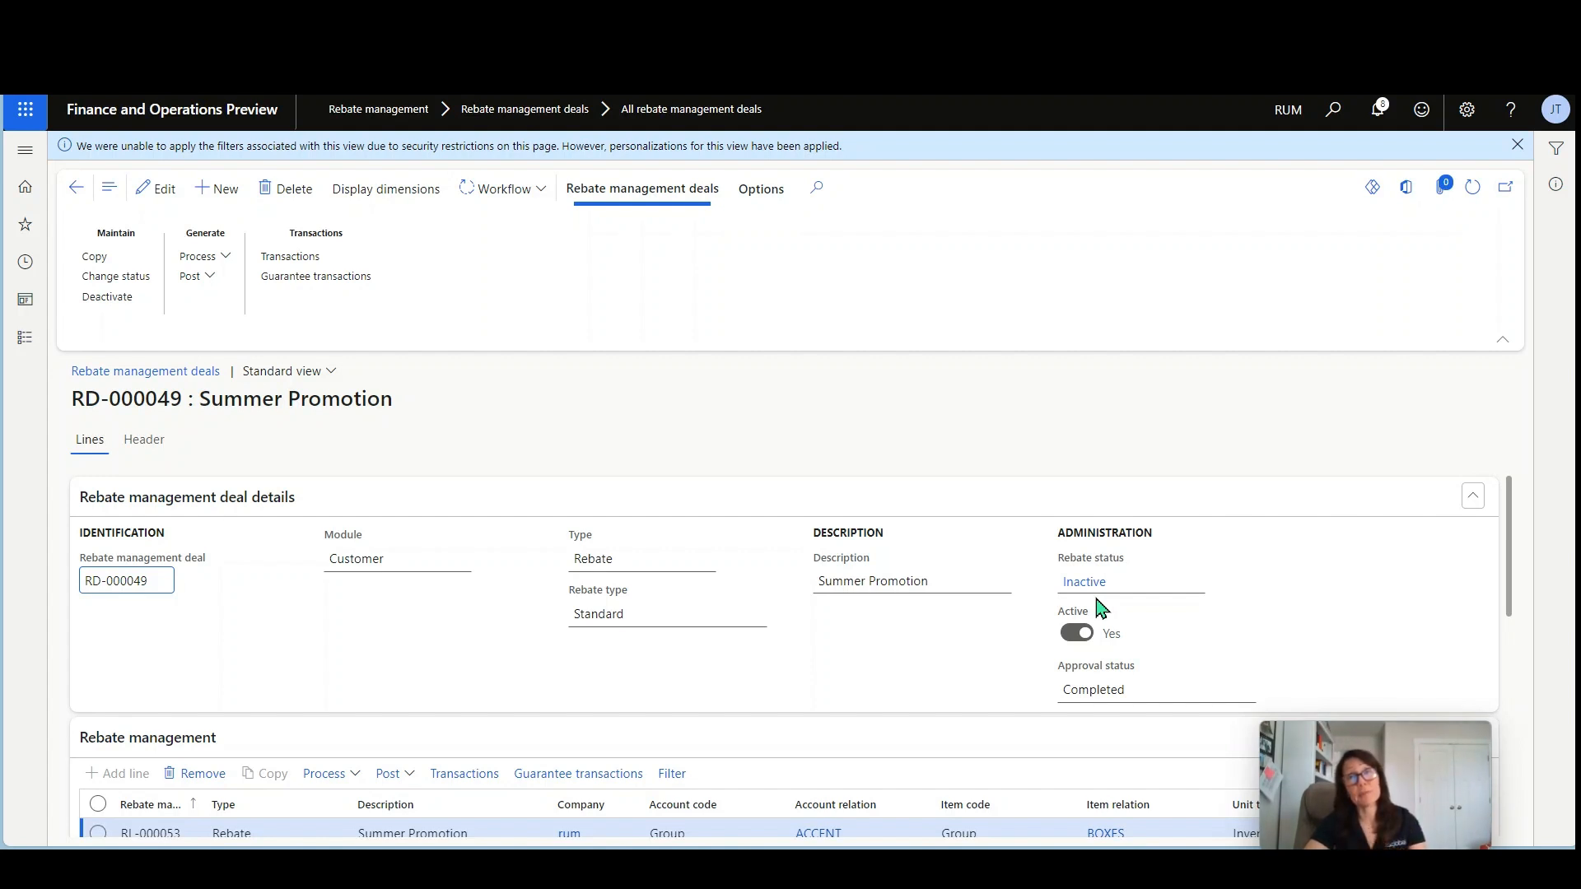
pyautogui.click(120, 277)
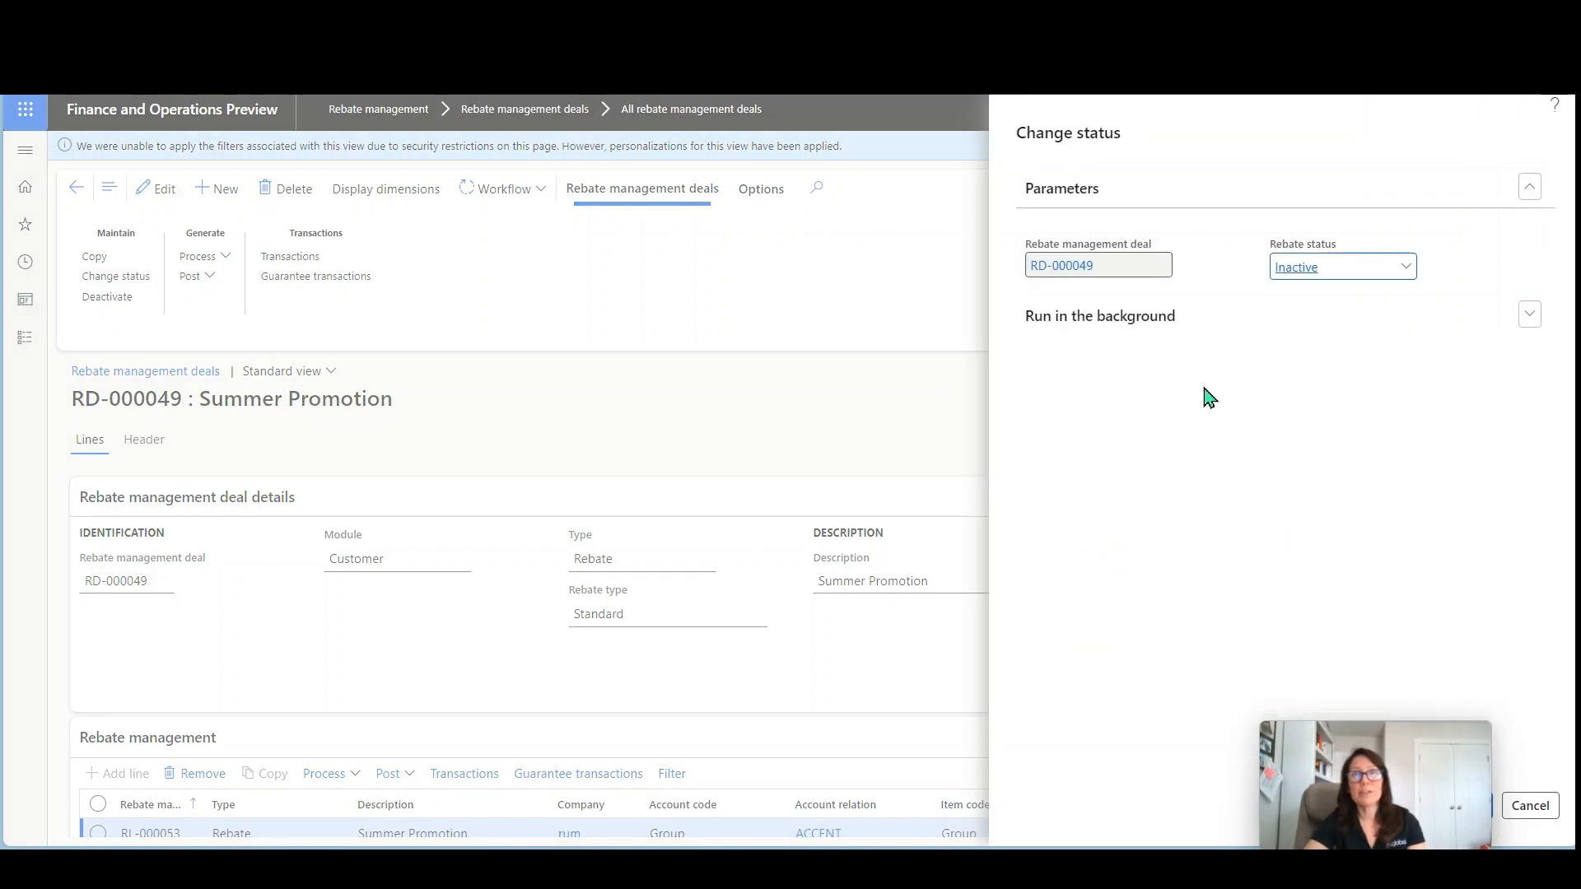
pyautogui.click(1404, 271)
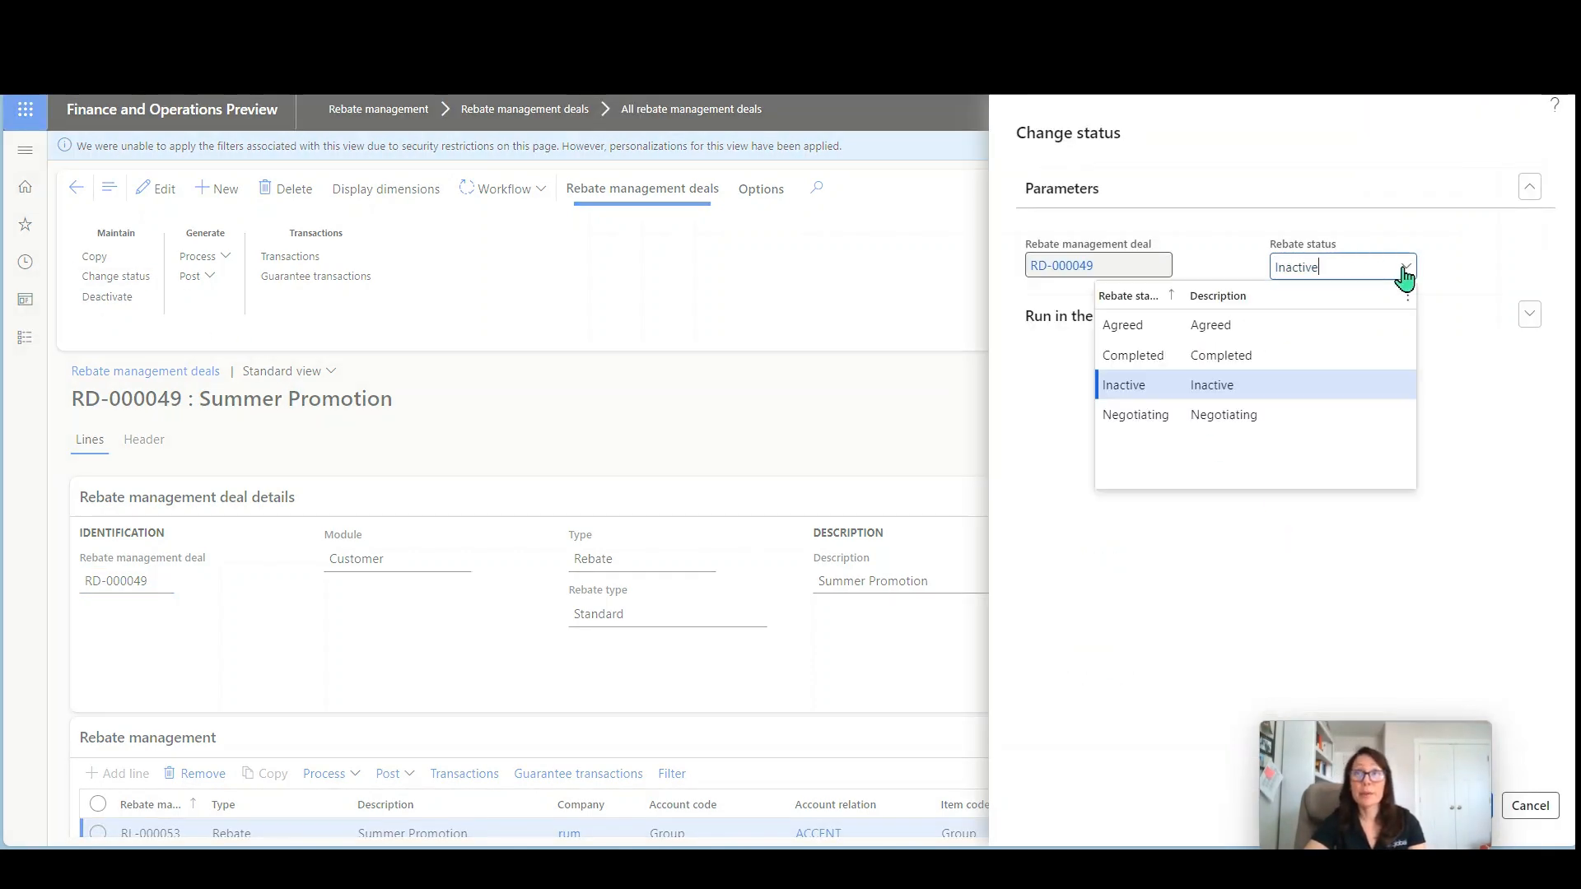
pyautogui.click(1302, 325)
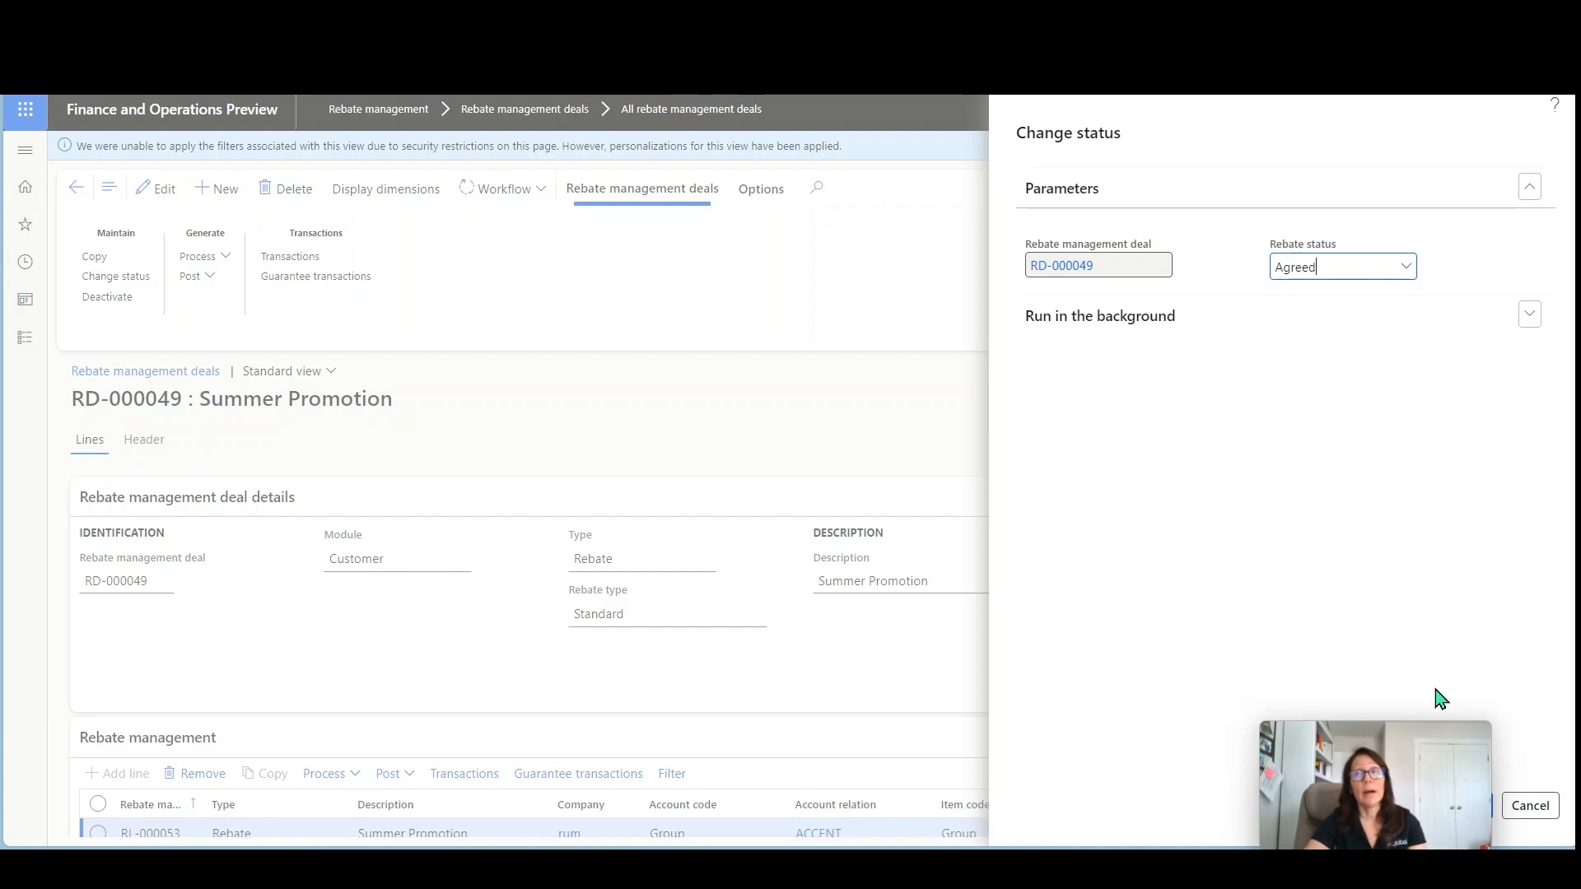
pyautogui.click(1465, 808)
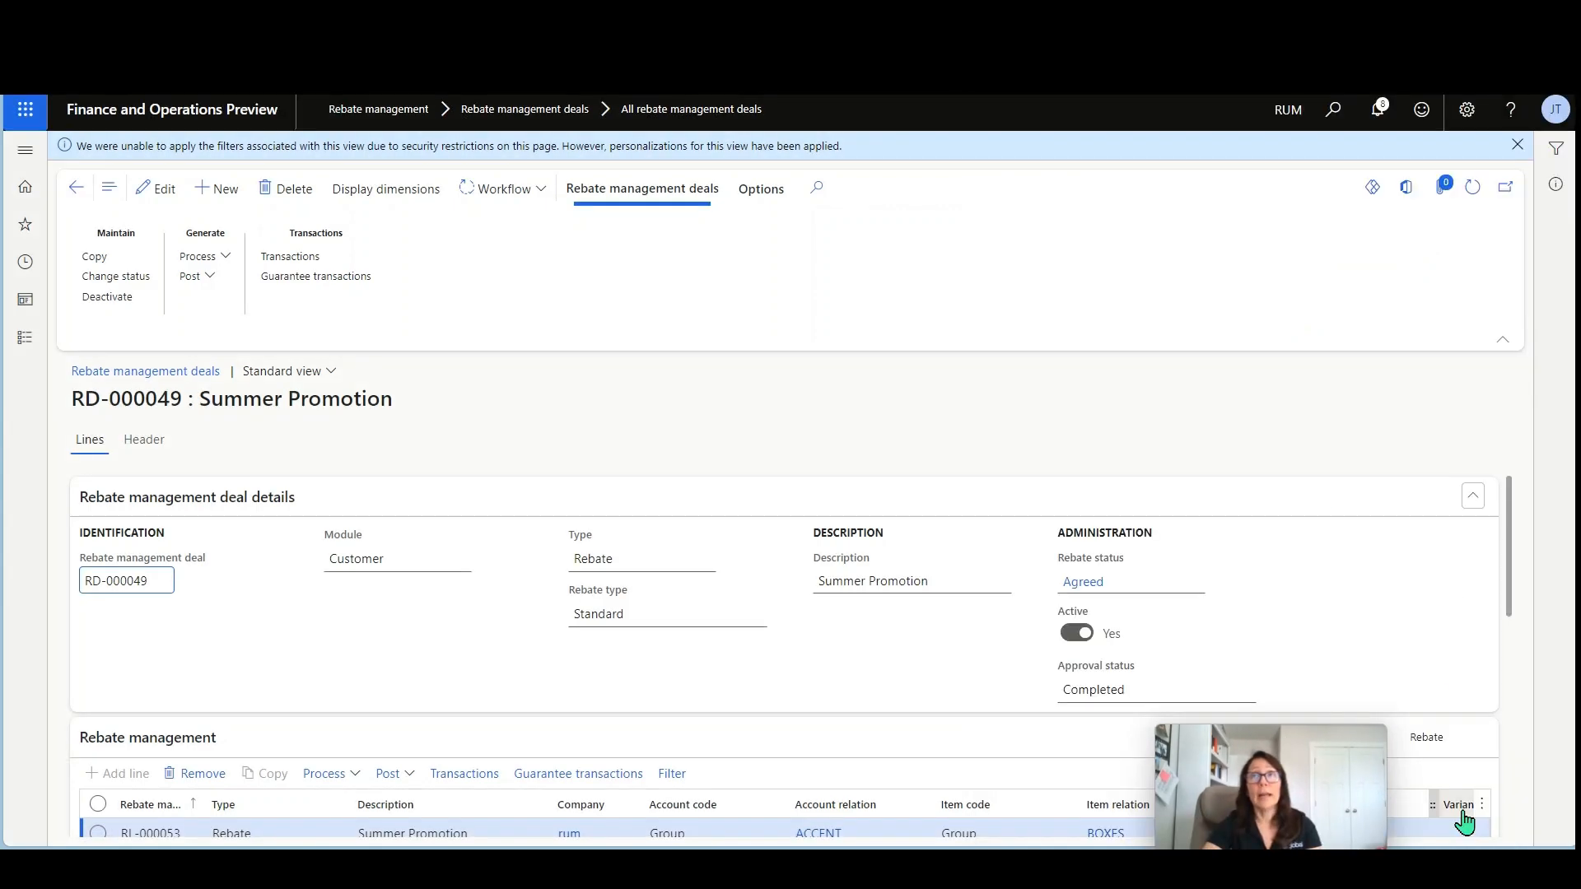
# Review the rebate statuses available for the Summer Promotion deal, and leave its status as it is
pyautogui.click(140, 277)
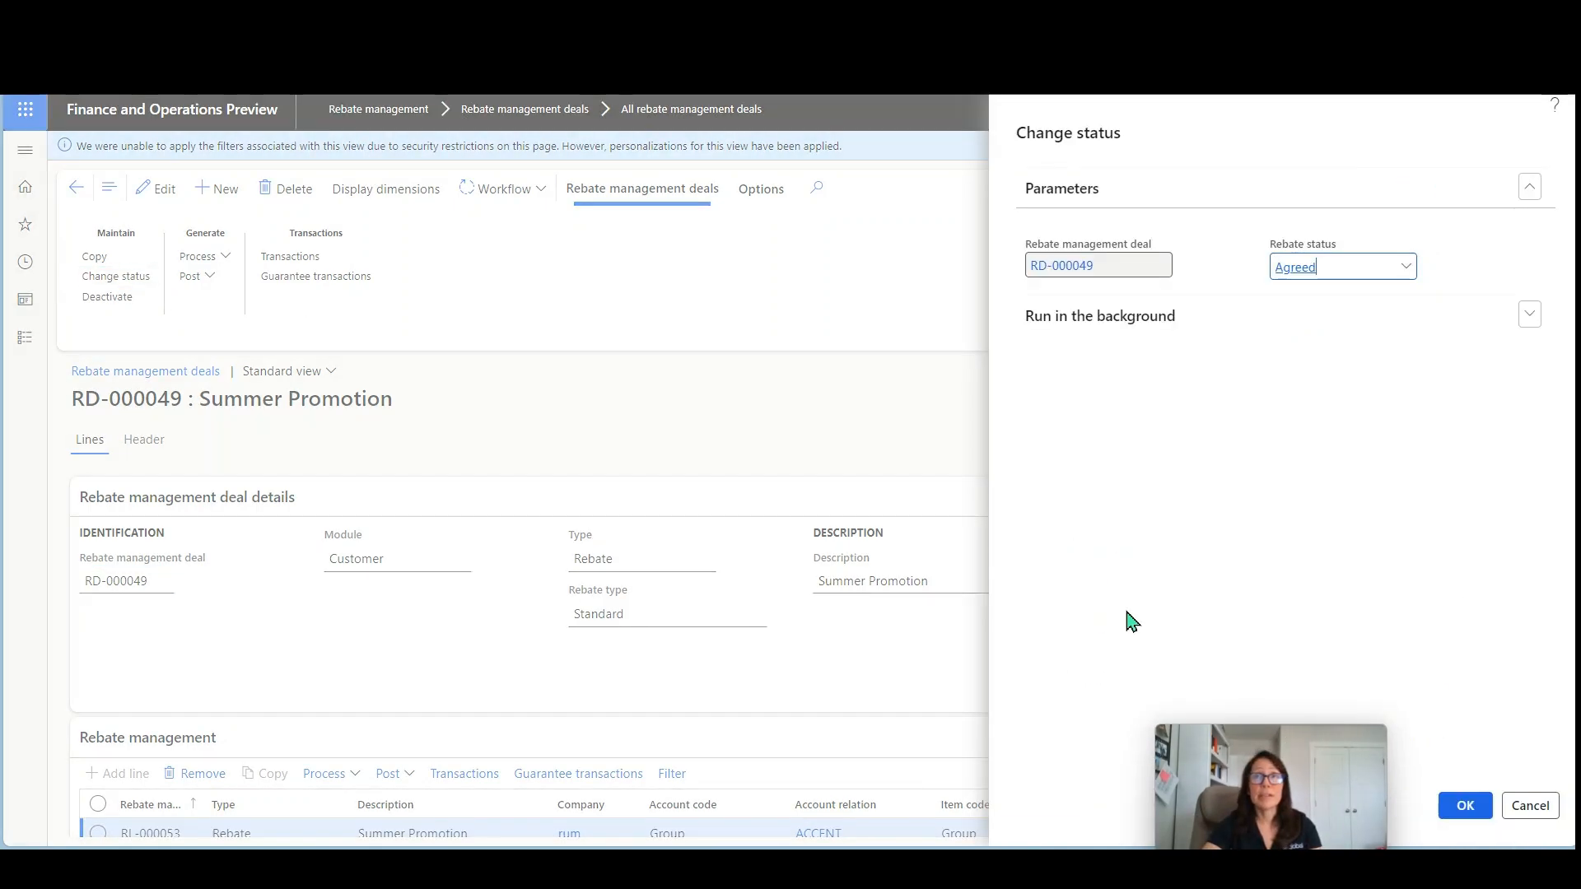
pyautogui.click(1406, 272)
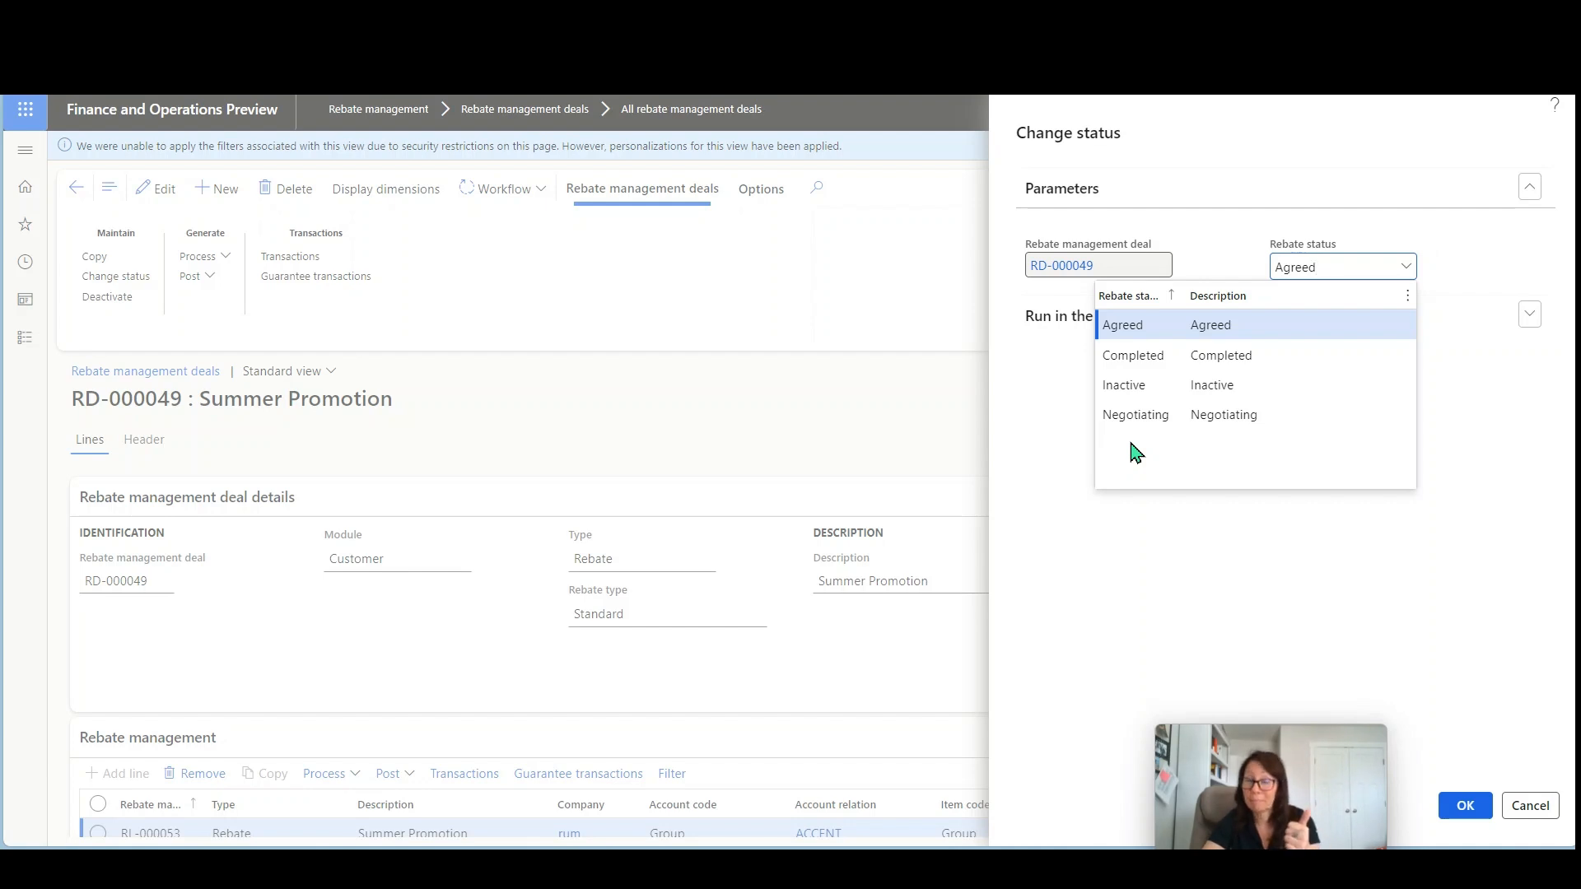
pyautogui.rightClick(1402, 273)
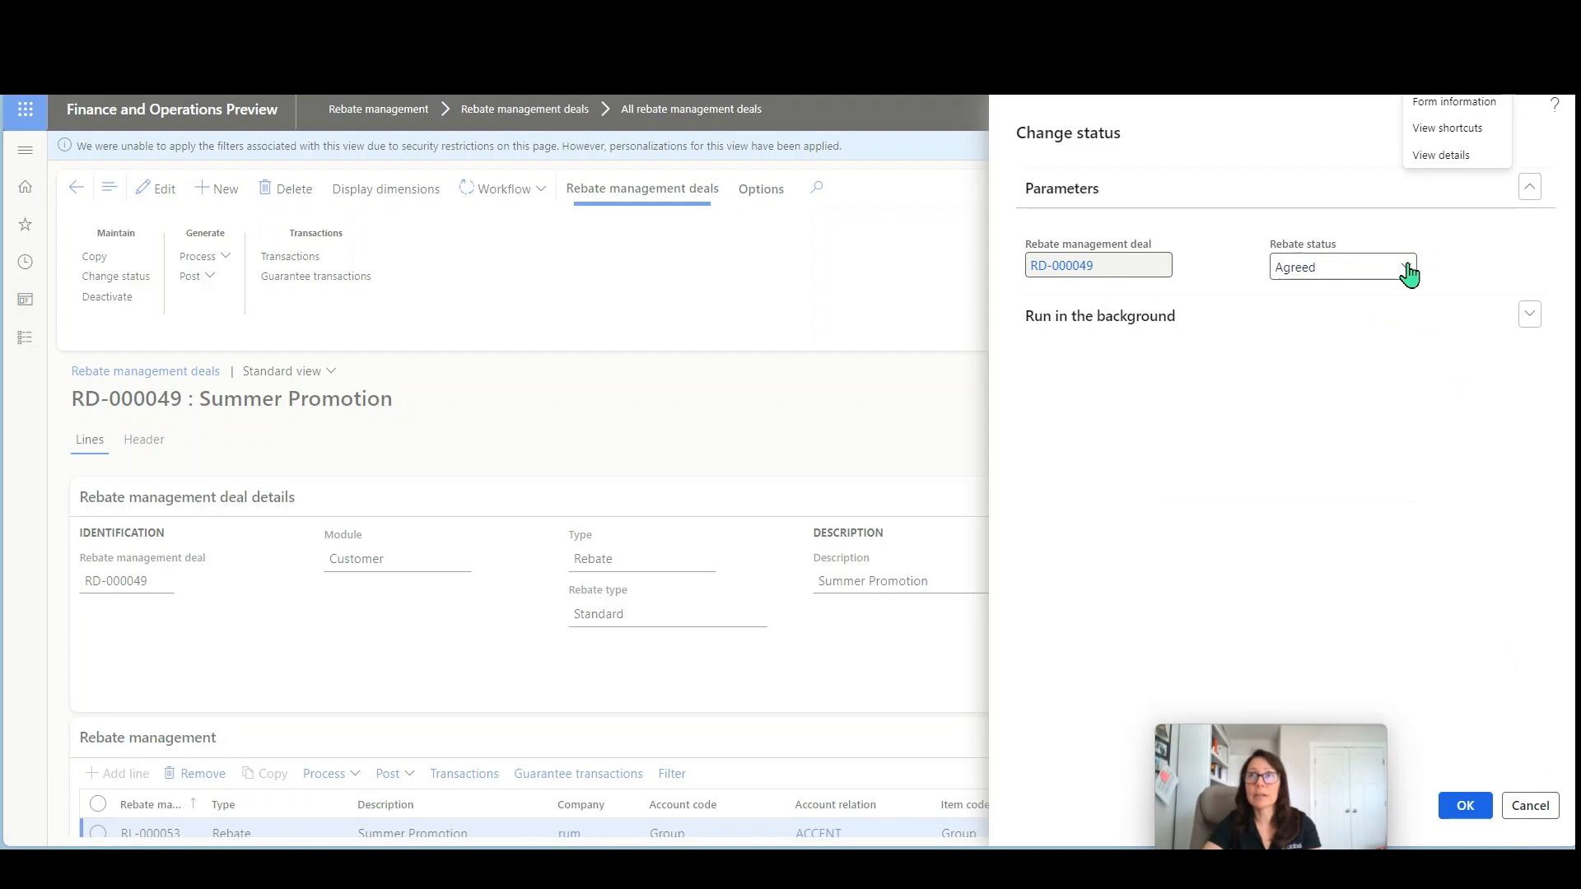
pyautogui.rightClick(1401, 271)
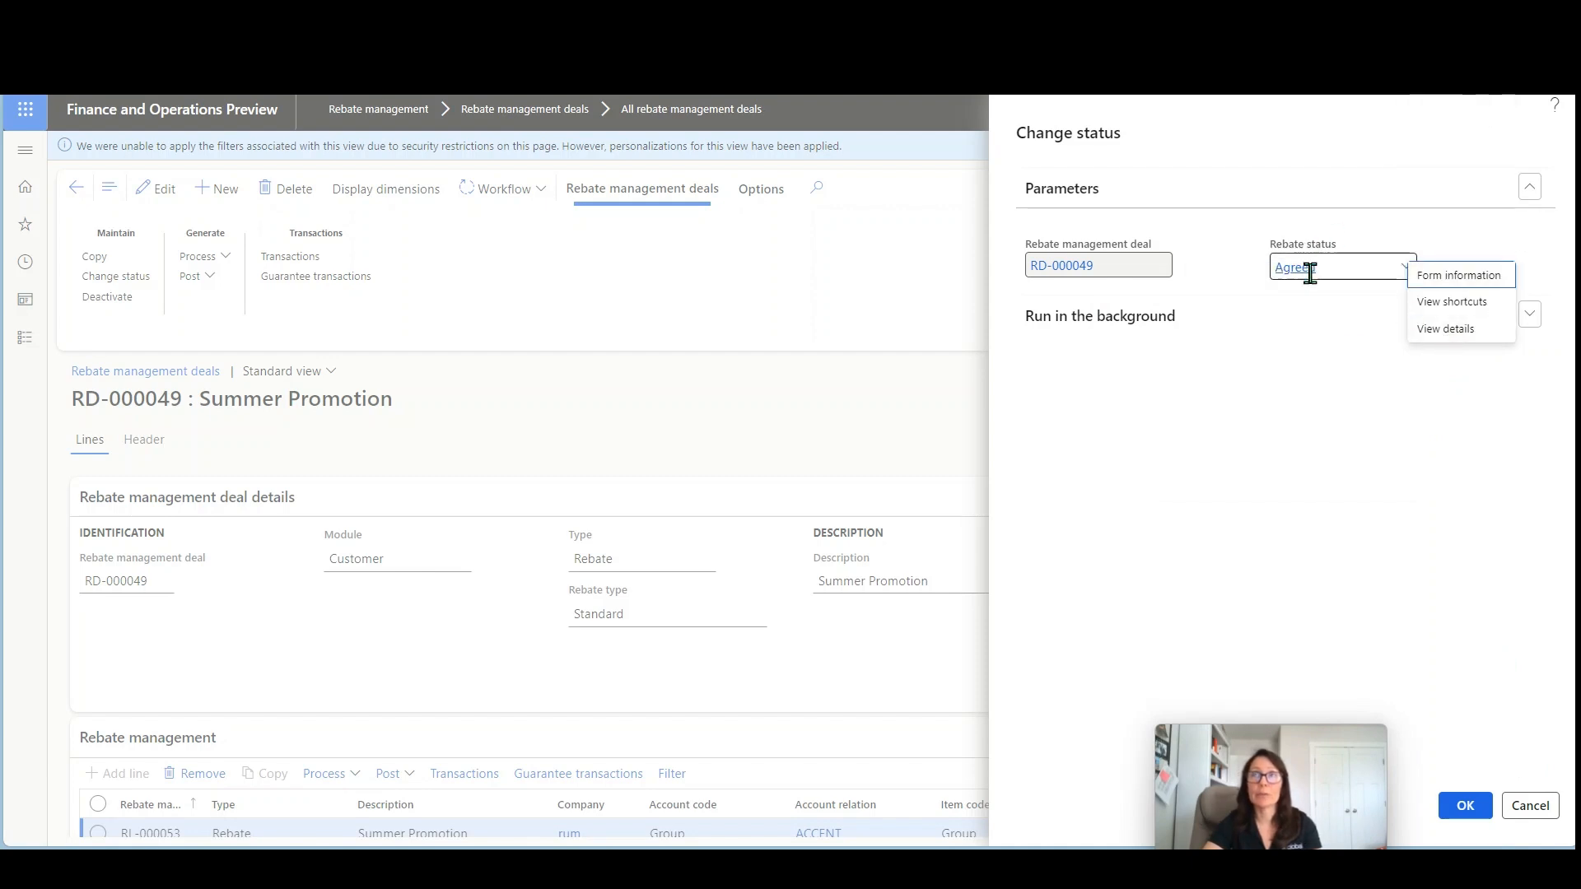
pyautogui.click(1520, 809)
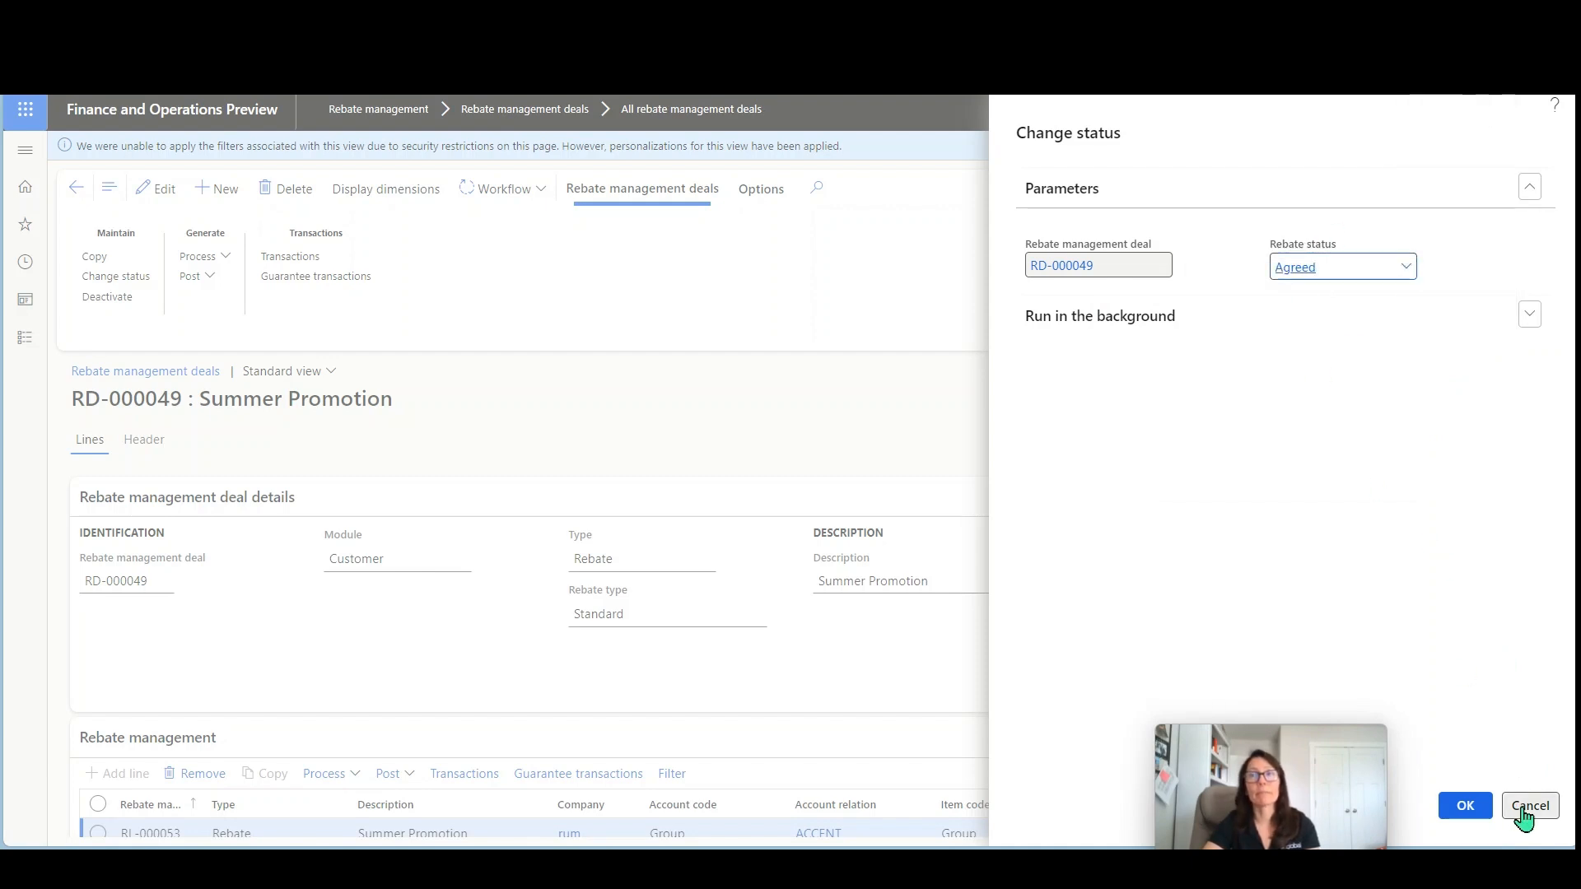
pyautogui.click(1525, 807)
pyautogui.moveTo(1344, 756); pyautogui.dragTo(1523, 652)
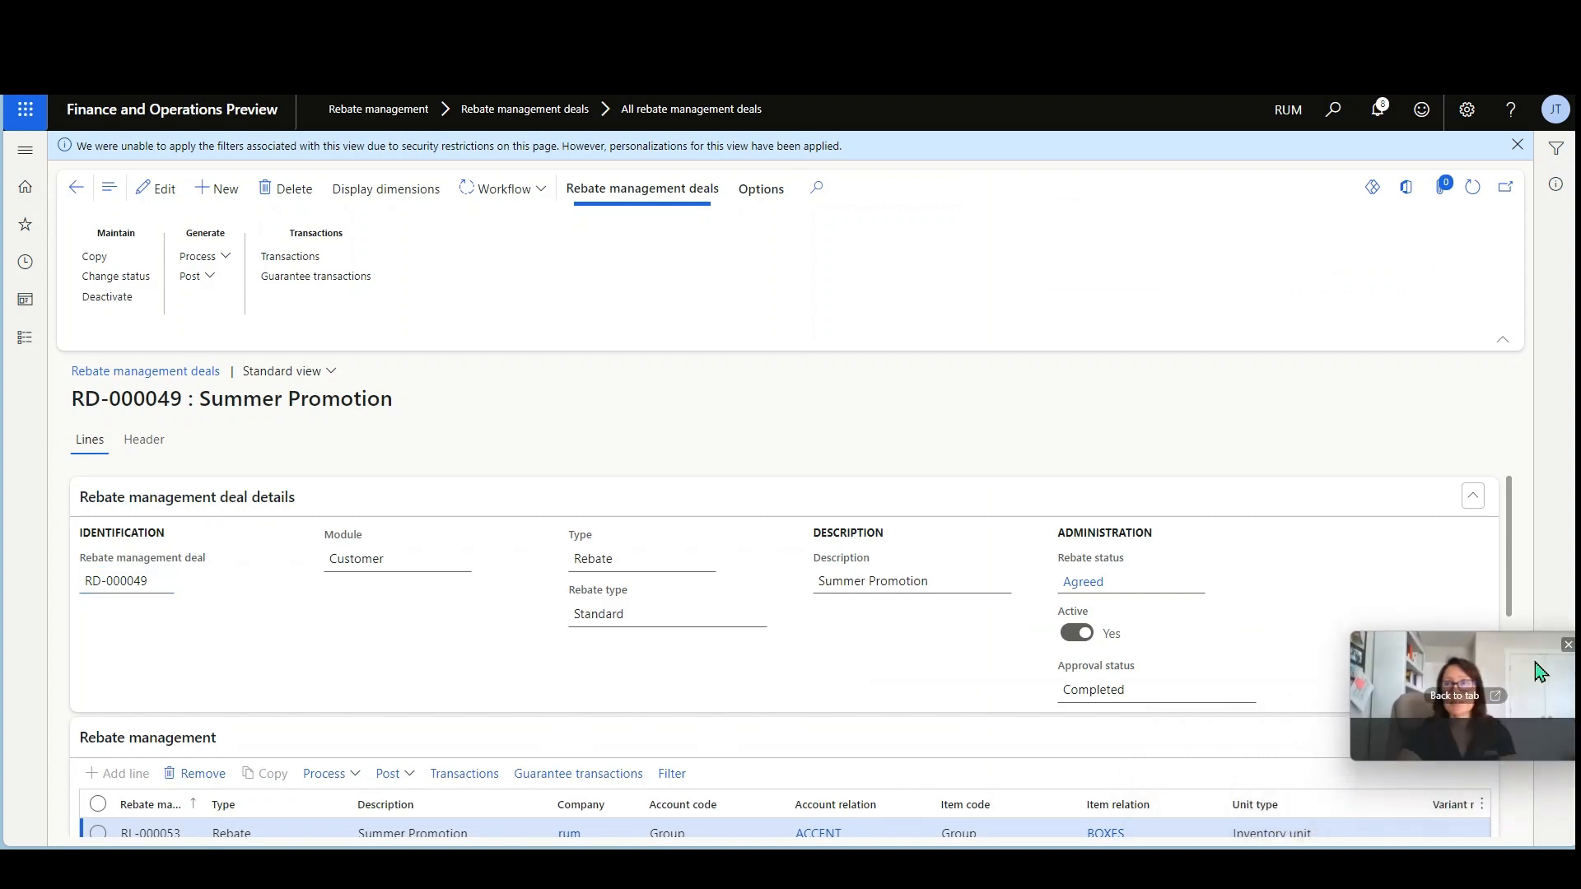
pyautogui.click(1568, 655)
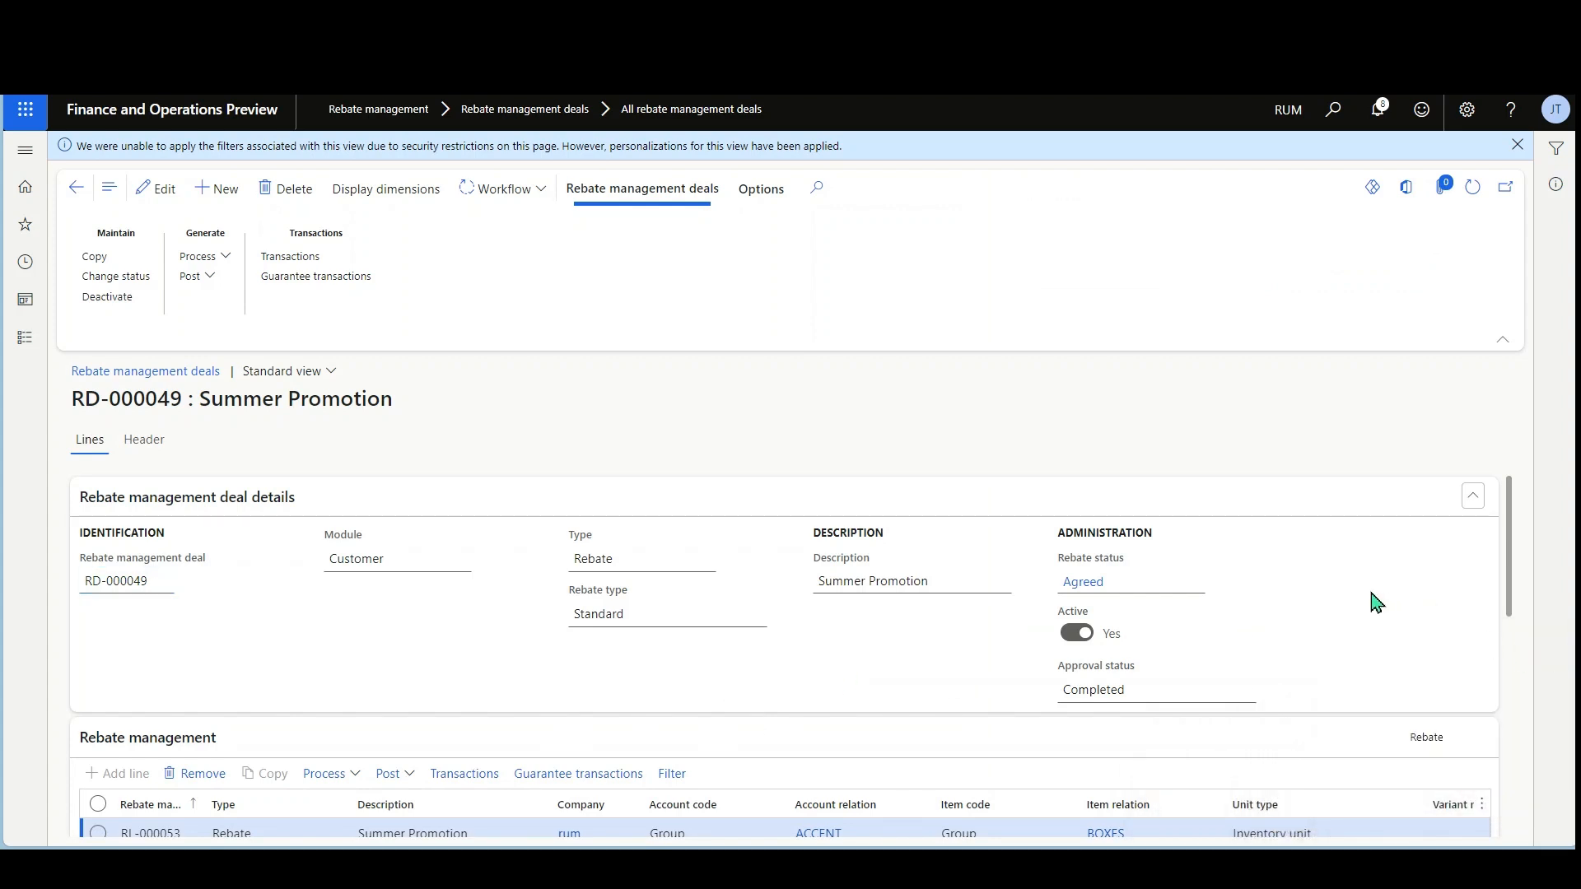
# Examine the Summer Promotion deal's rebate line, including its customer and item groups, and the line's calculation and posting setup
pyautogui.scroll(-1, 1364, 613)
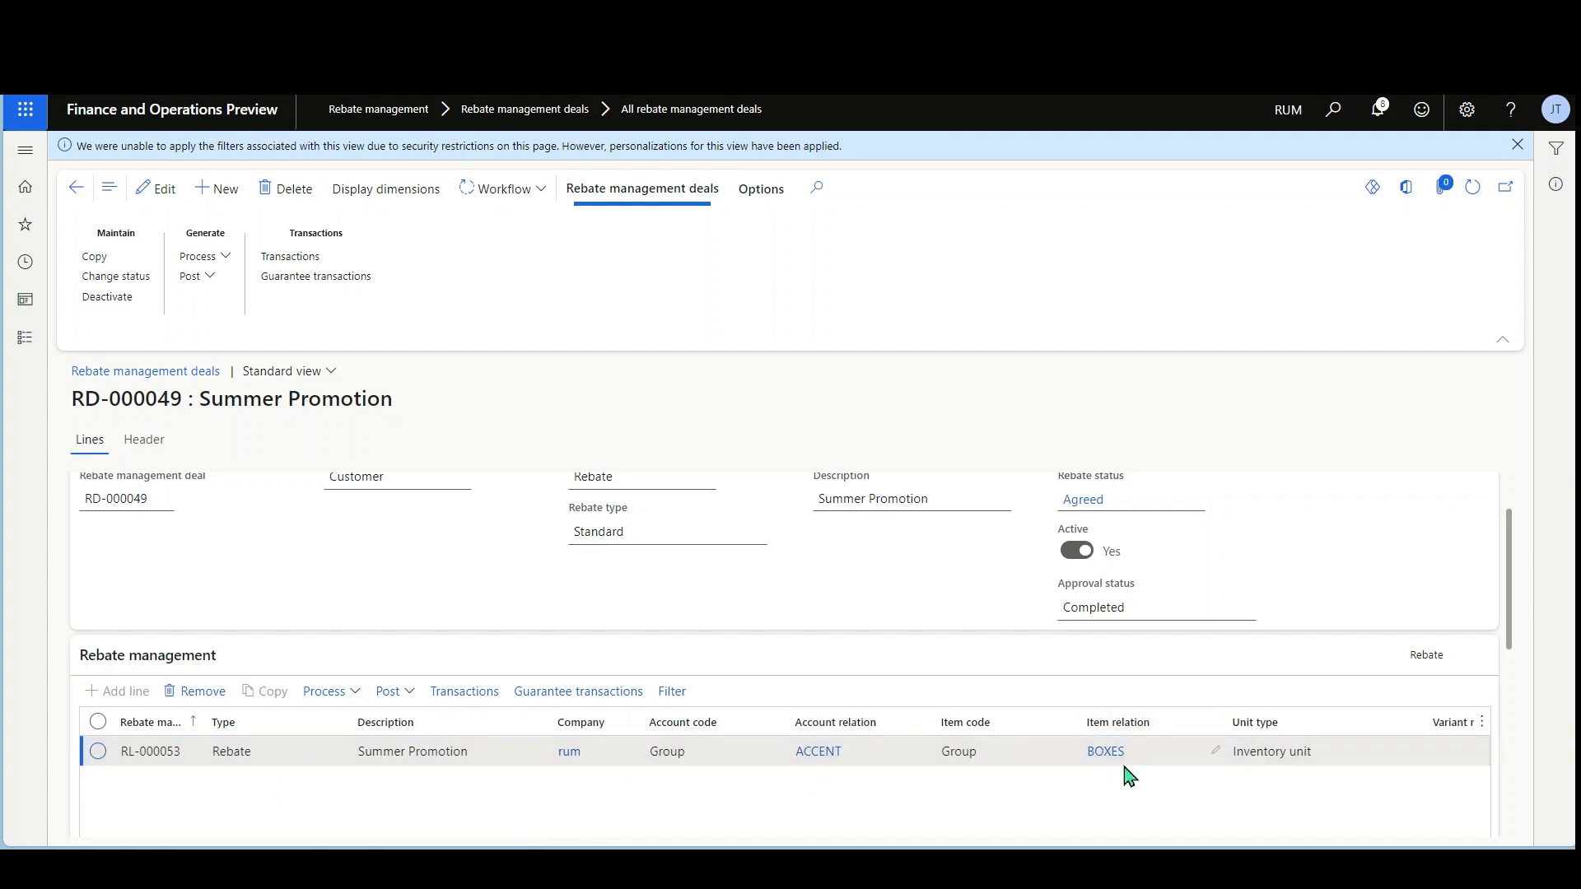
pyautogui.scroll(-2, 1128, 777)
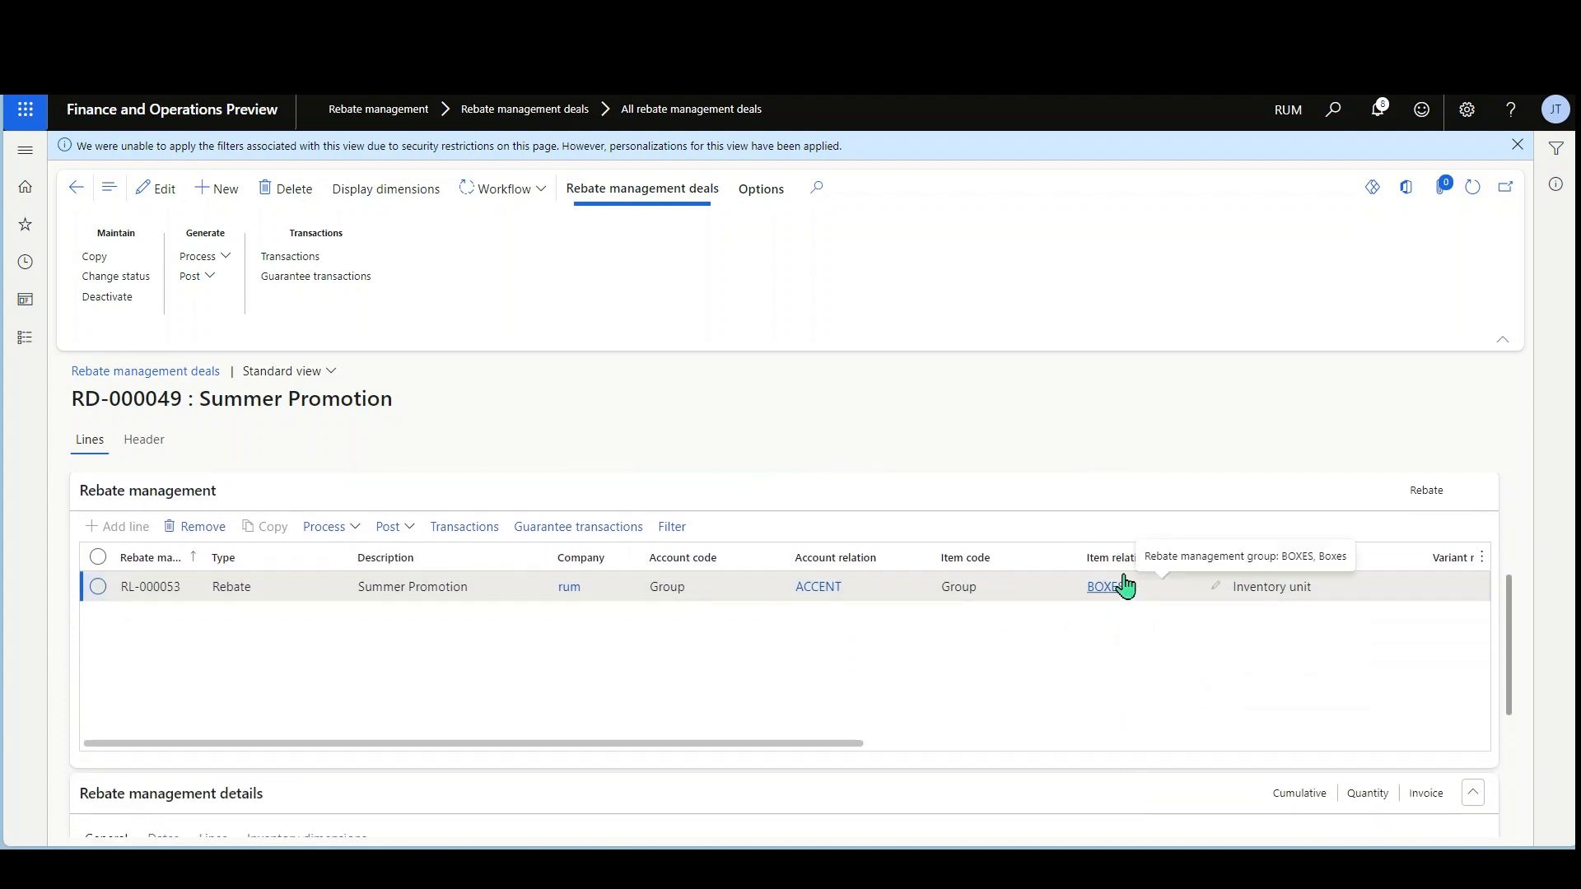
pyautogui.scroll(-2, 1112, 619)
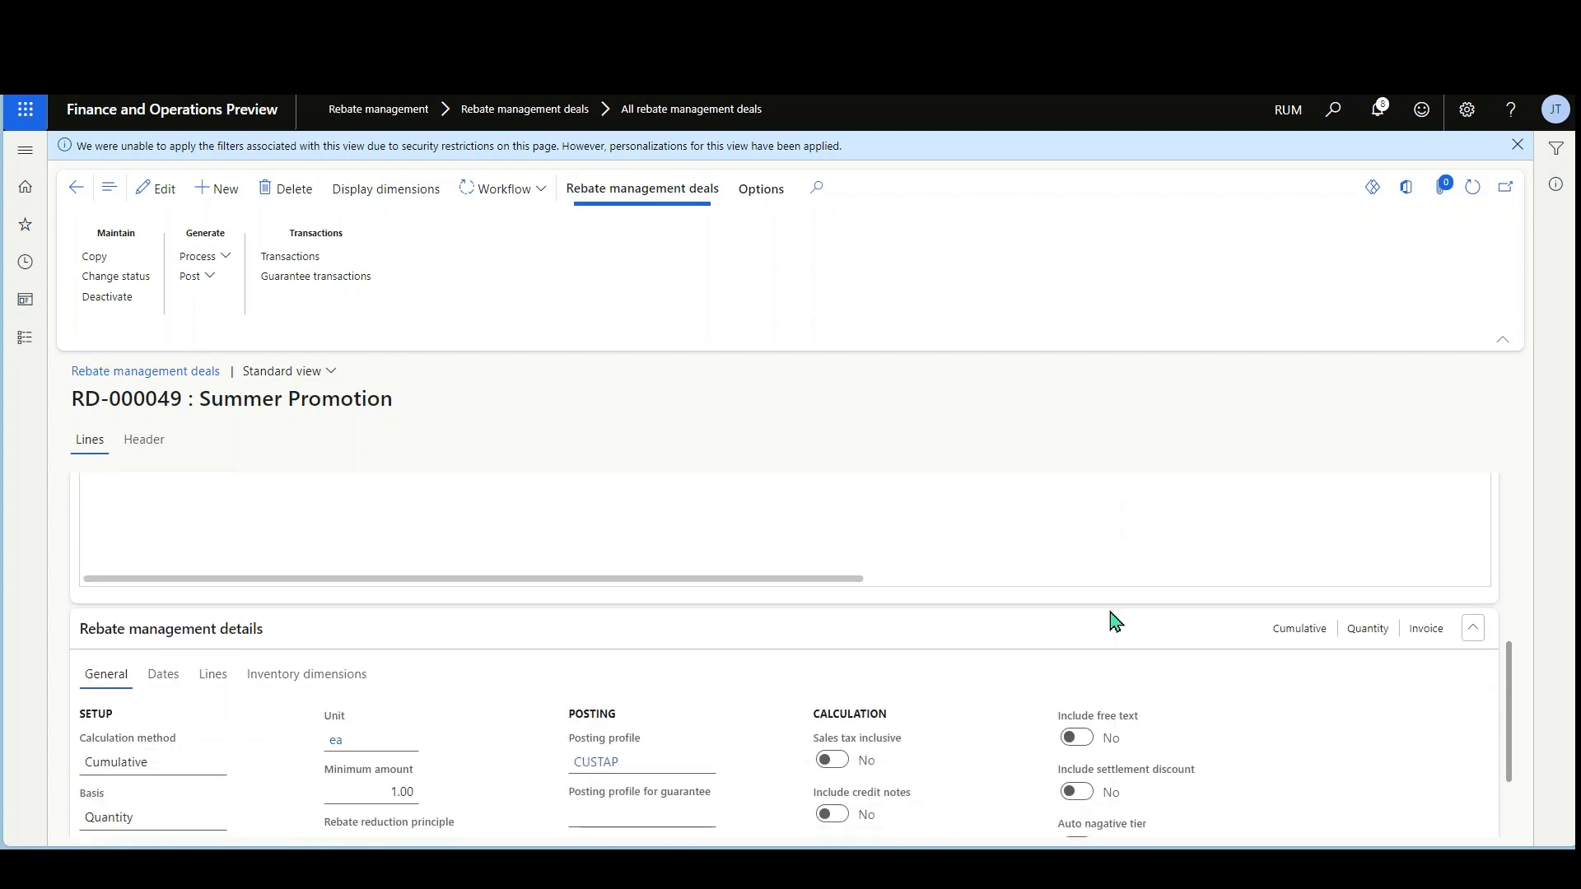
pyautogui.scroll(-1, 1114, 620)
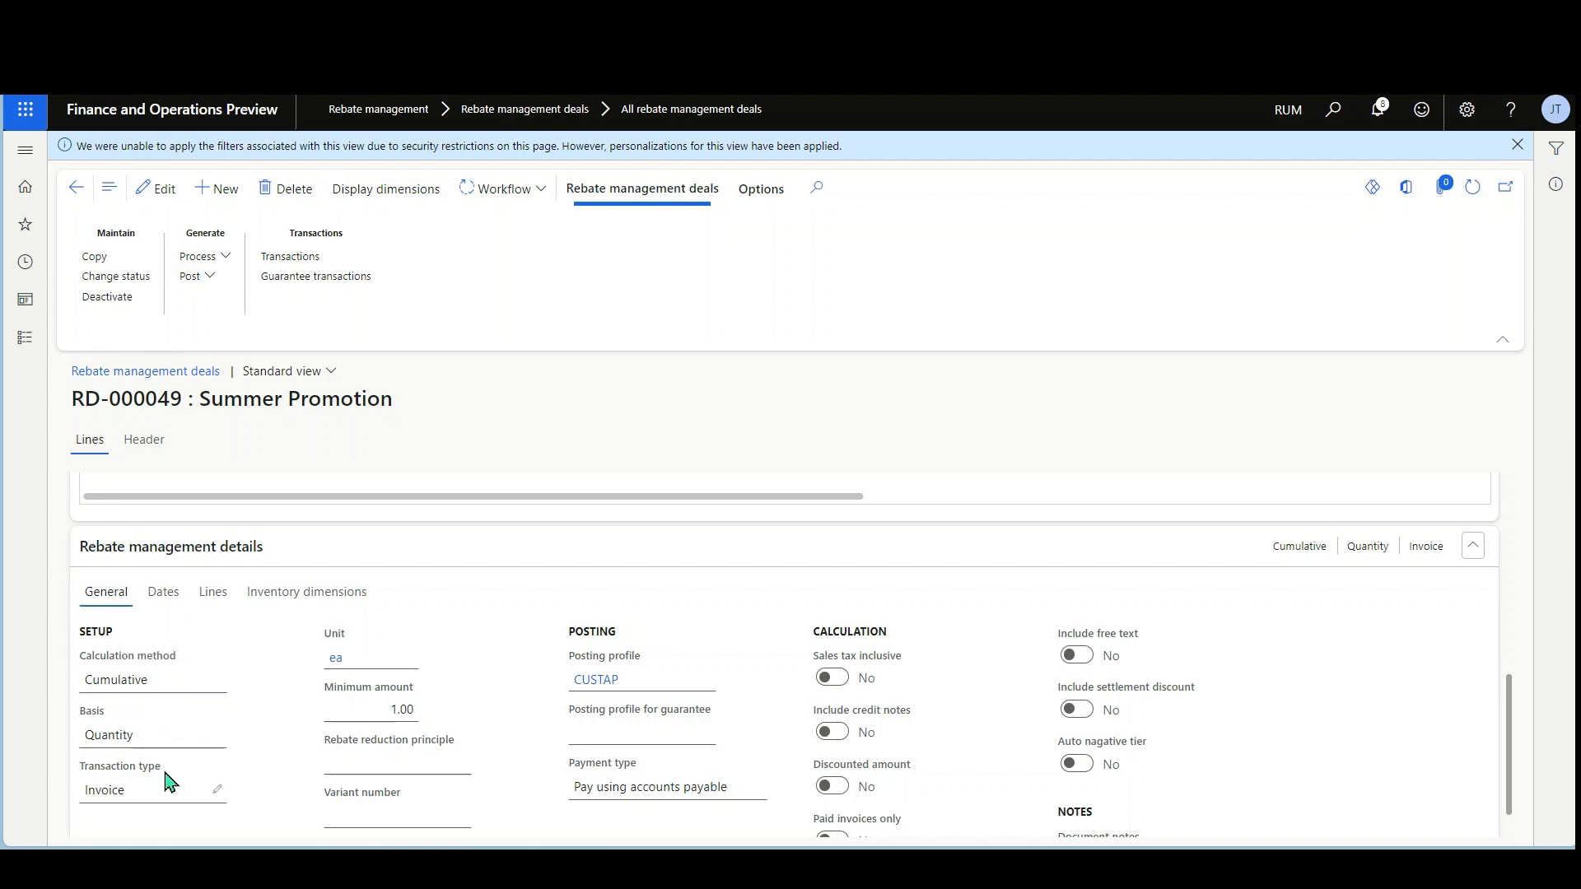
pyautogui.scroll(4, 374, 617)
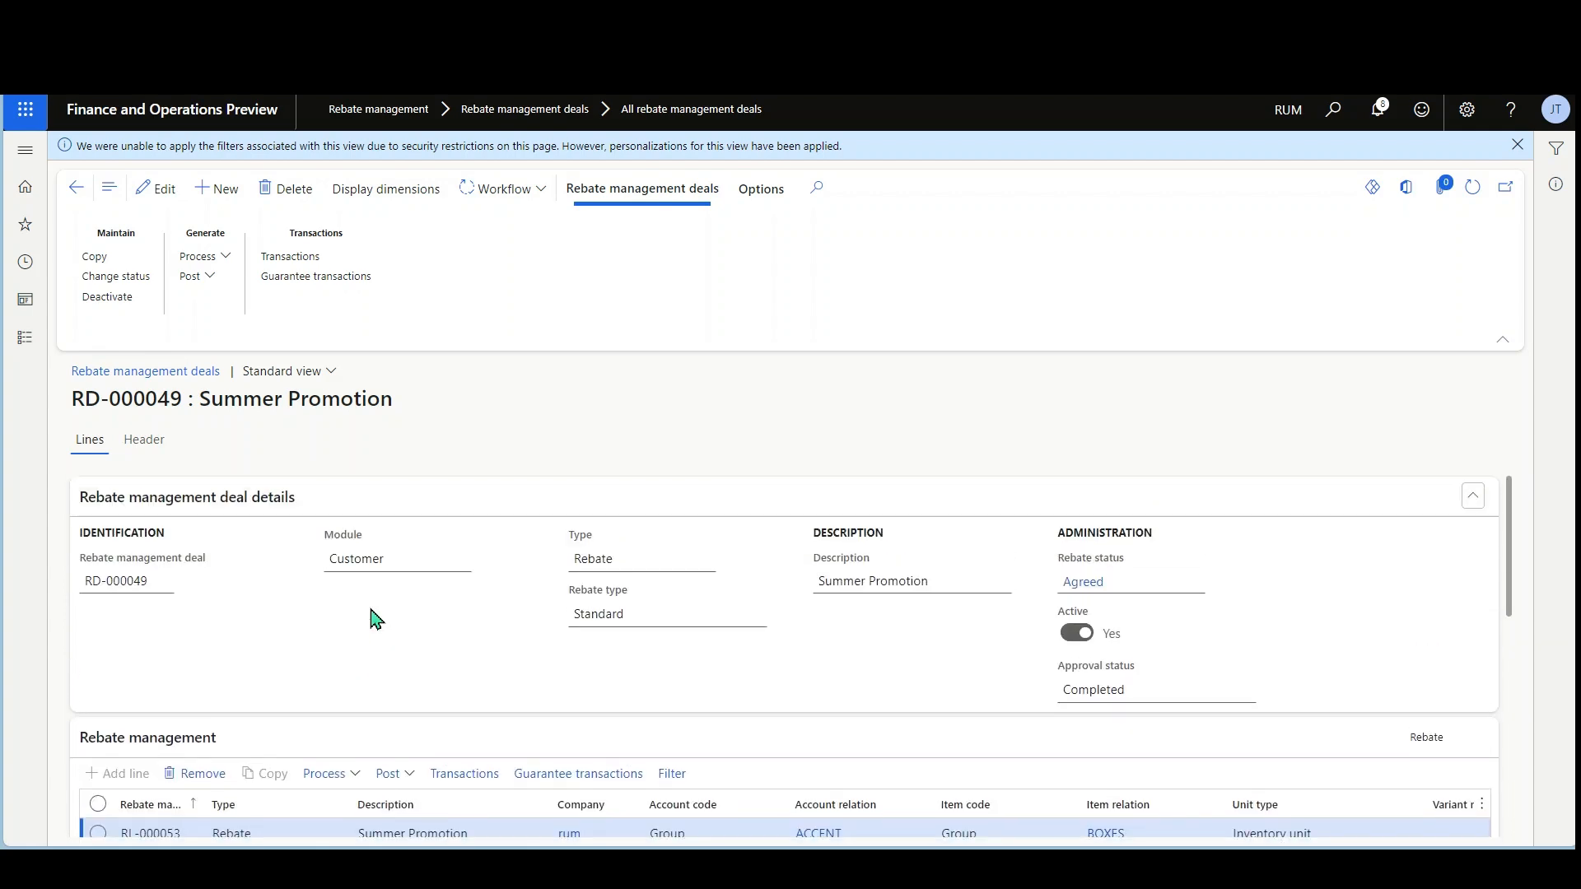
pyautogui.scroll(-2, 375, 618)
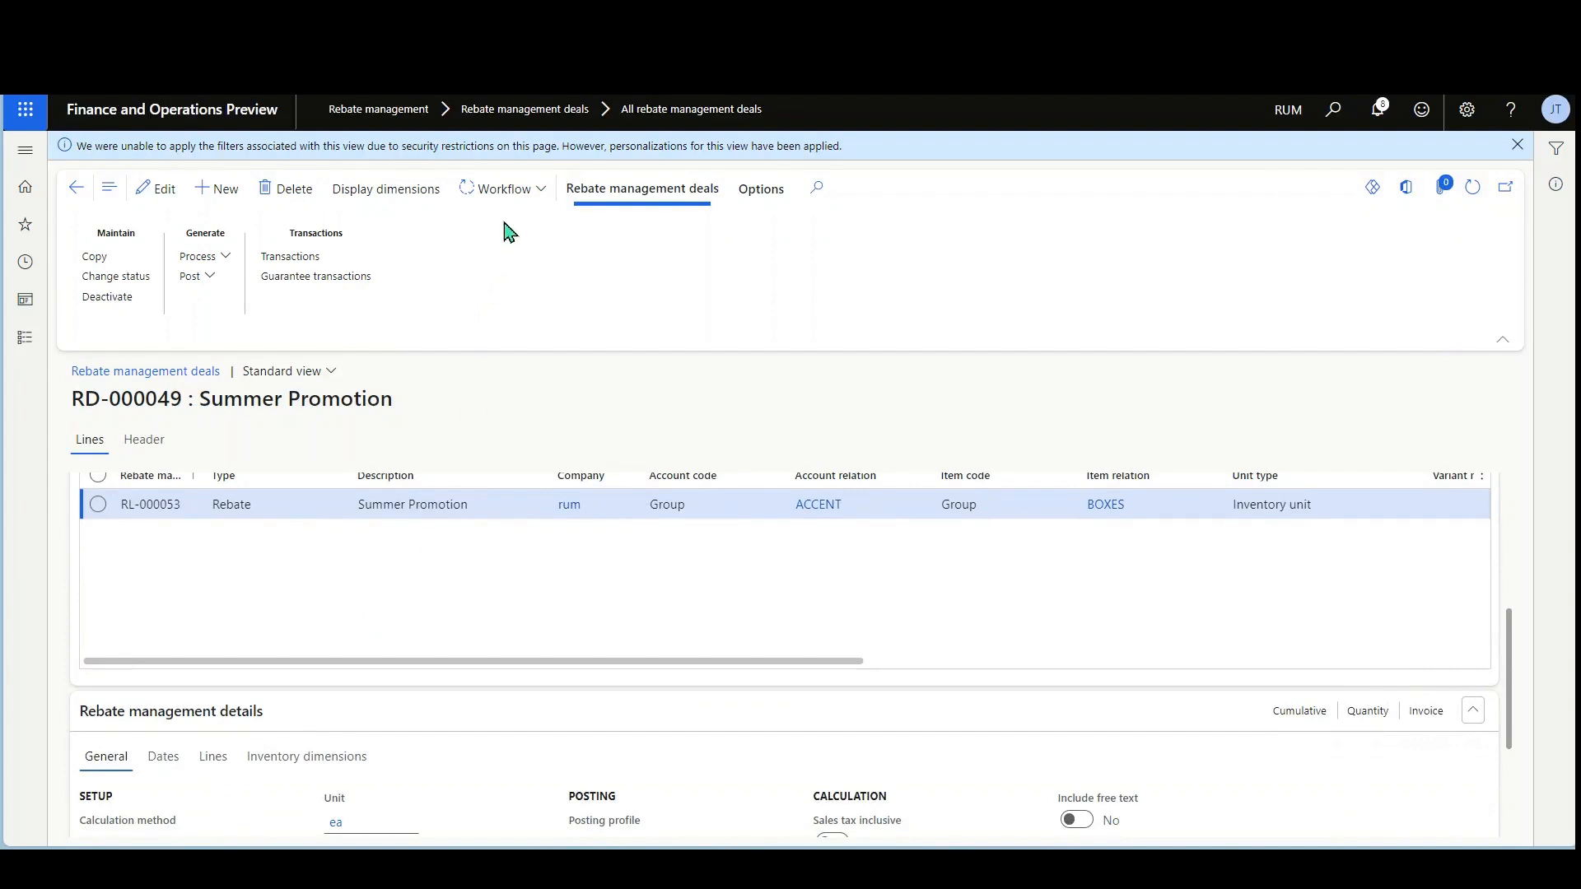
# Check the deal's workflow options, deactivate the Summer Promotion deal and put it in edit mode
pyautogui.click(505, 196)
pyautogui.press('Escape')
pyautogui.click(107, 298)
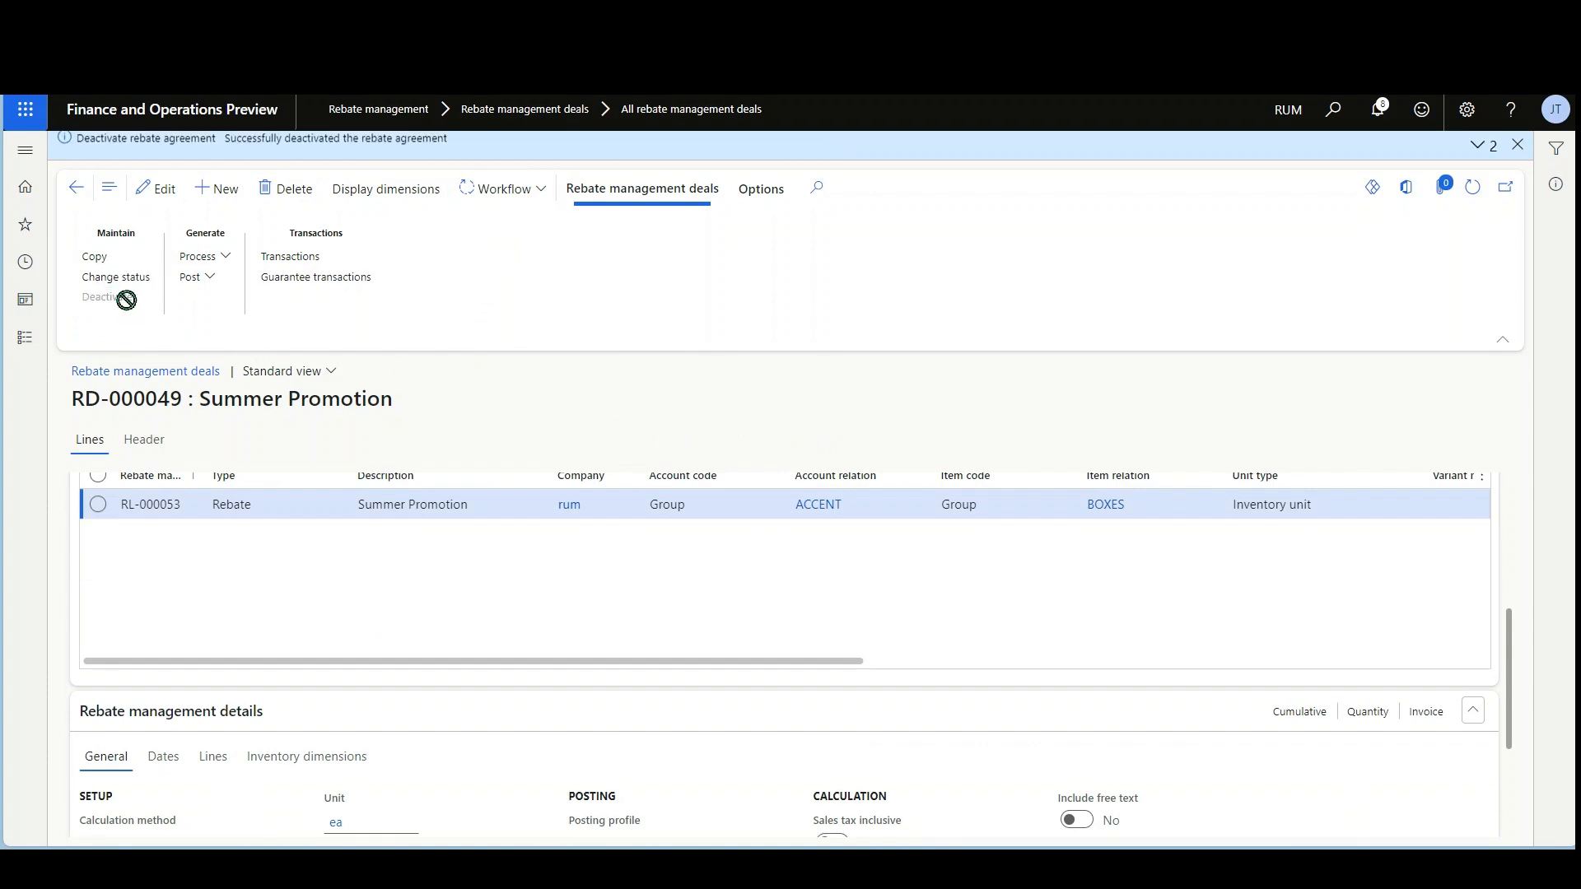
pyautogui.click(149, 196)
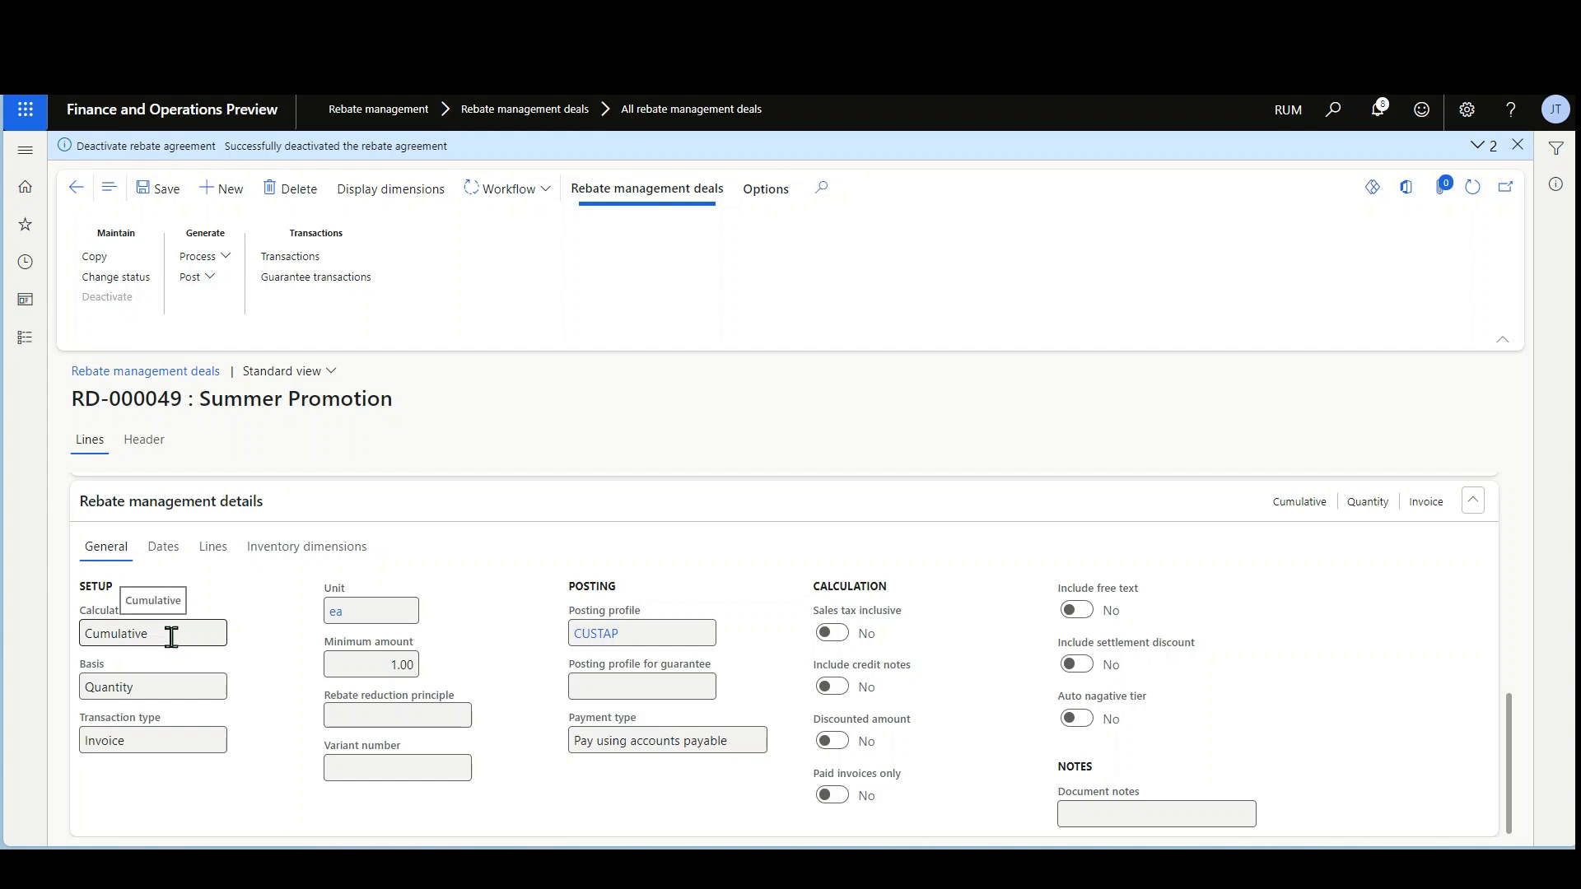
# Return to the deals list and open the Demo#1 Order deal at its rebate management details
pyautogui.click(75, 192)
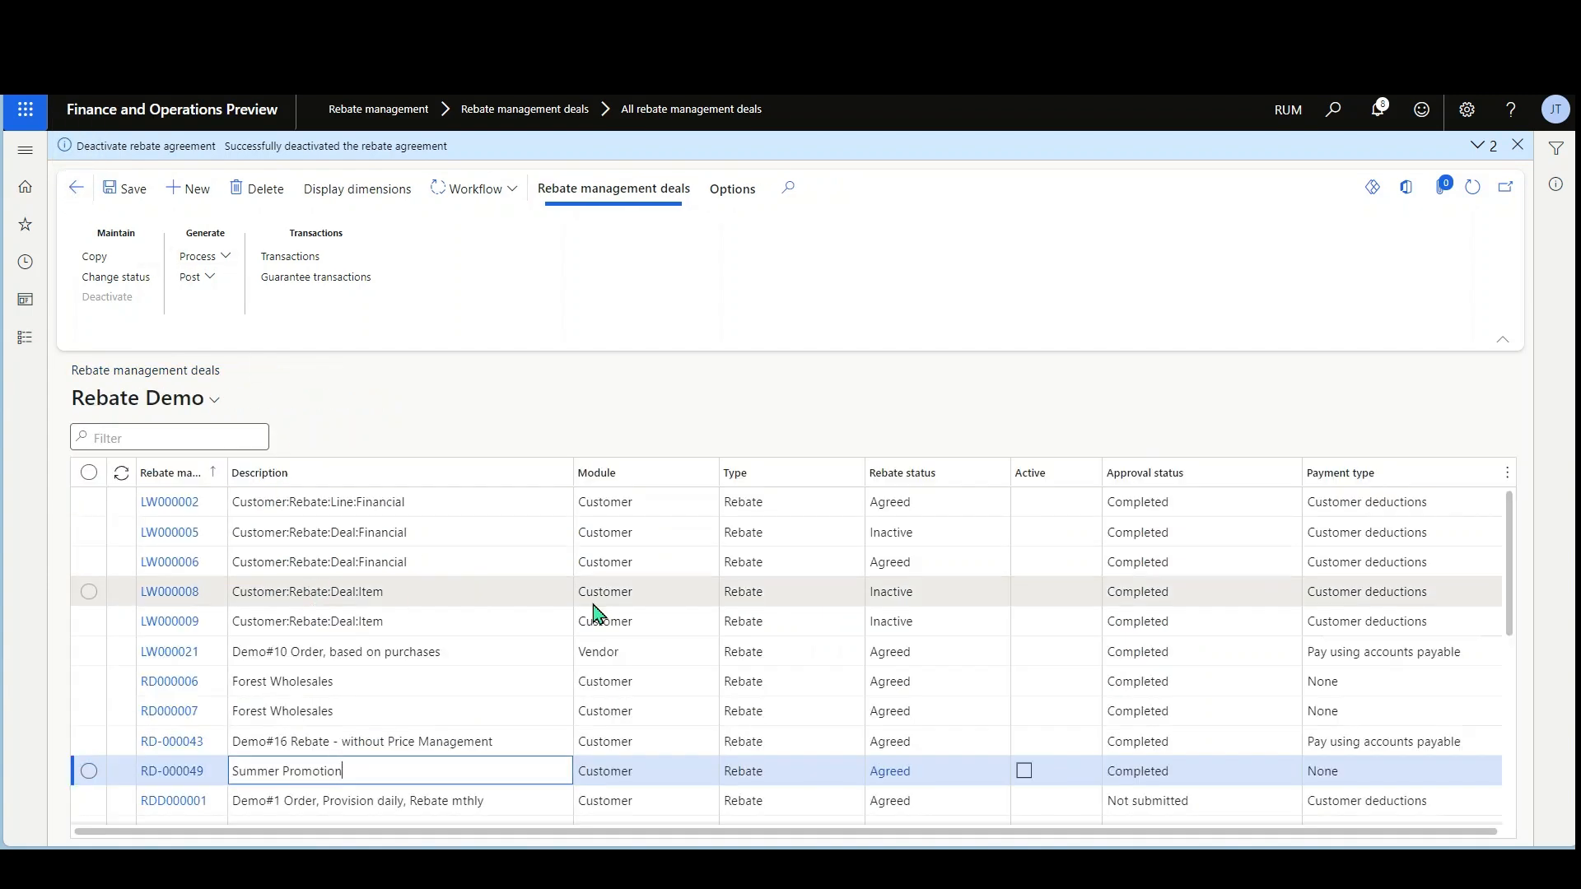
pyautogui.scroll(-3, 617, 614)
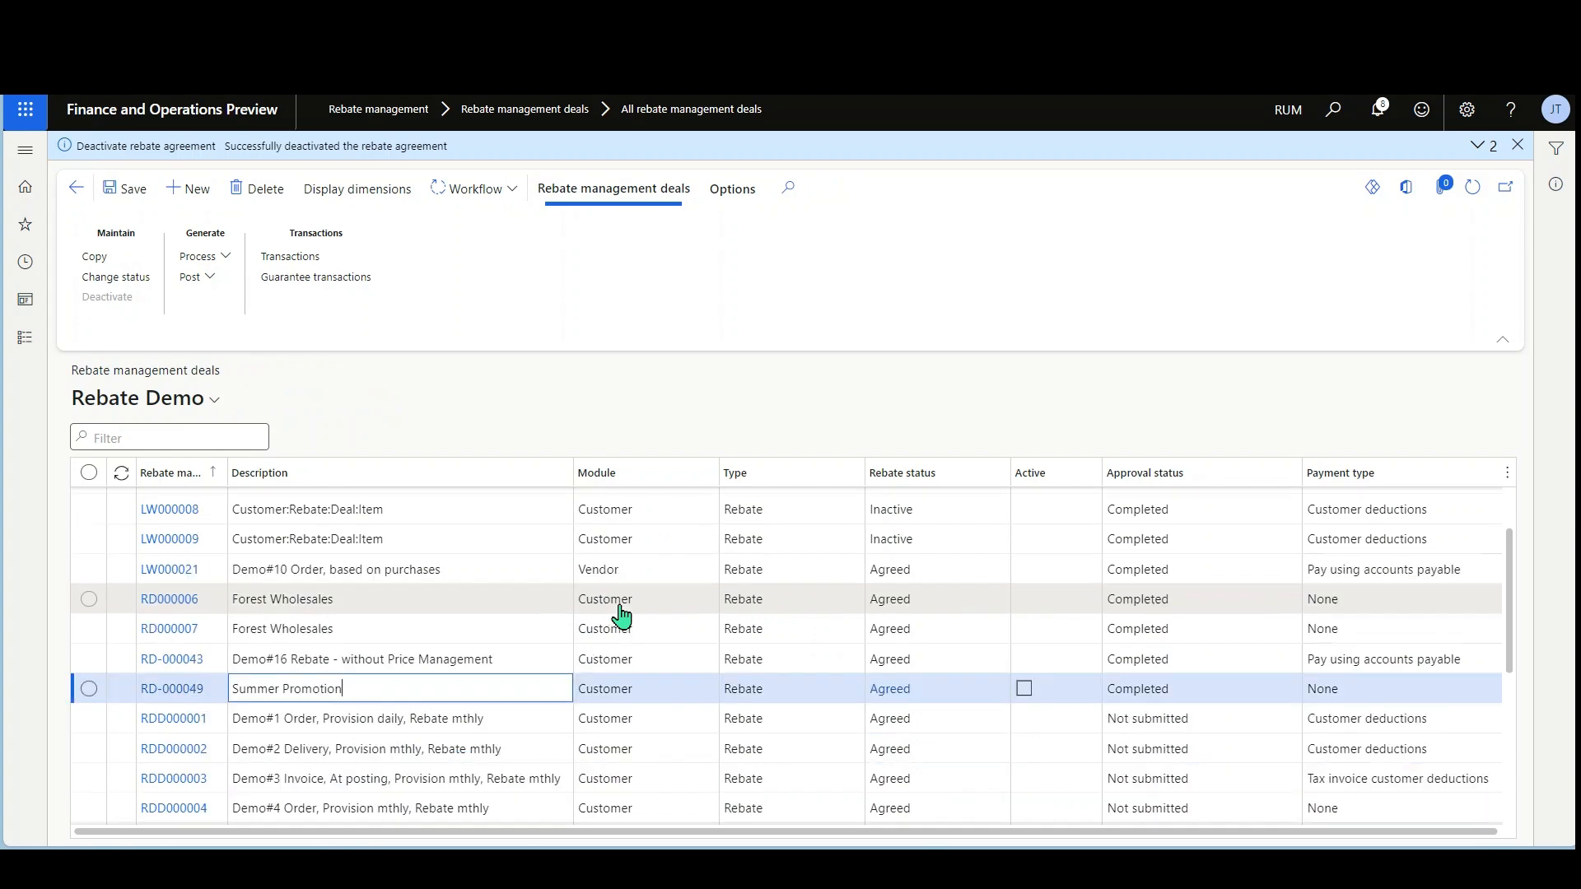
pyautogui.click(181, 721)
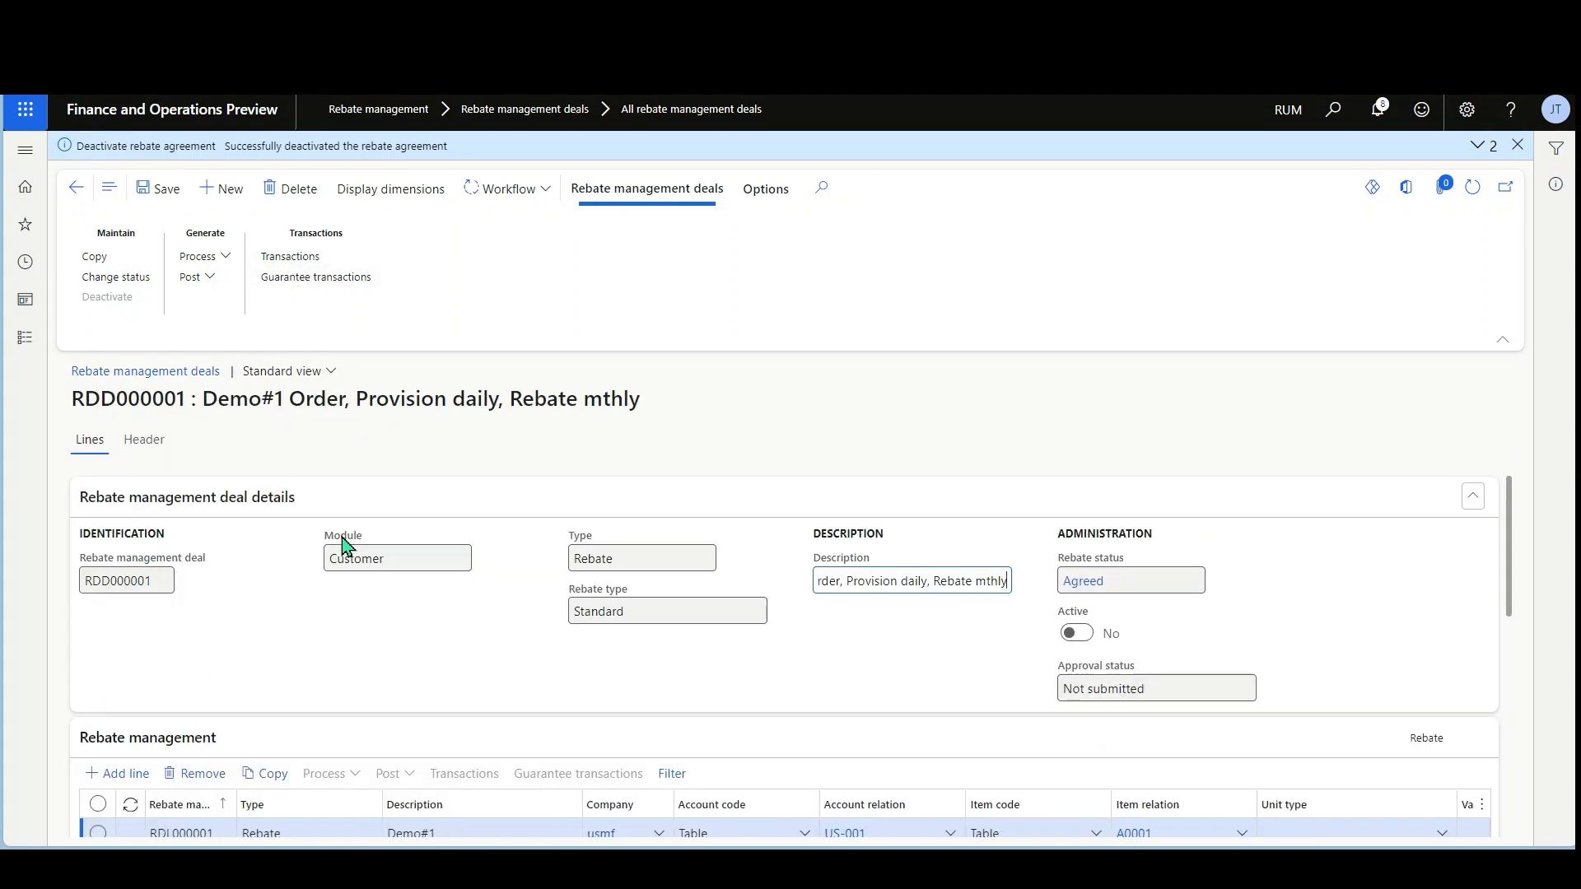
pyautogui.scroll(-6, 333, 536)
# Review the calculation method, basis, transaction type and posting profile options for the Demo#1 Order deal without changing them
pyautogui.click(219, 641)
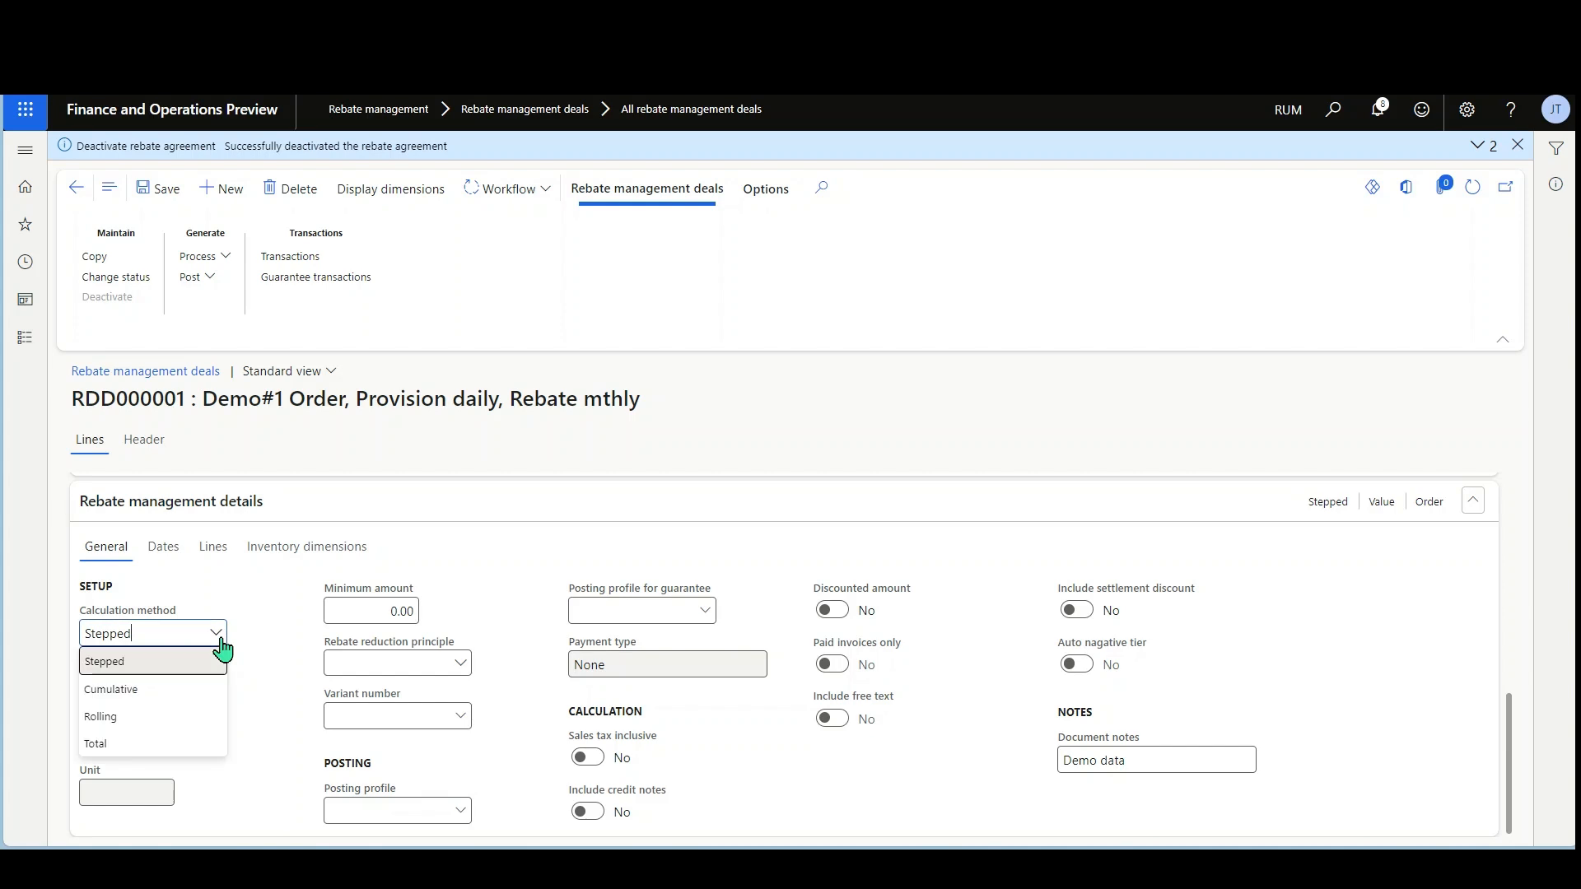
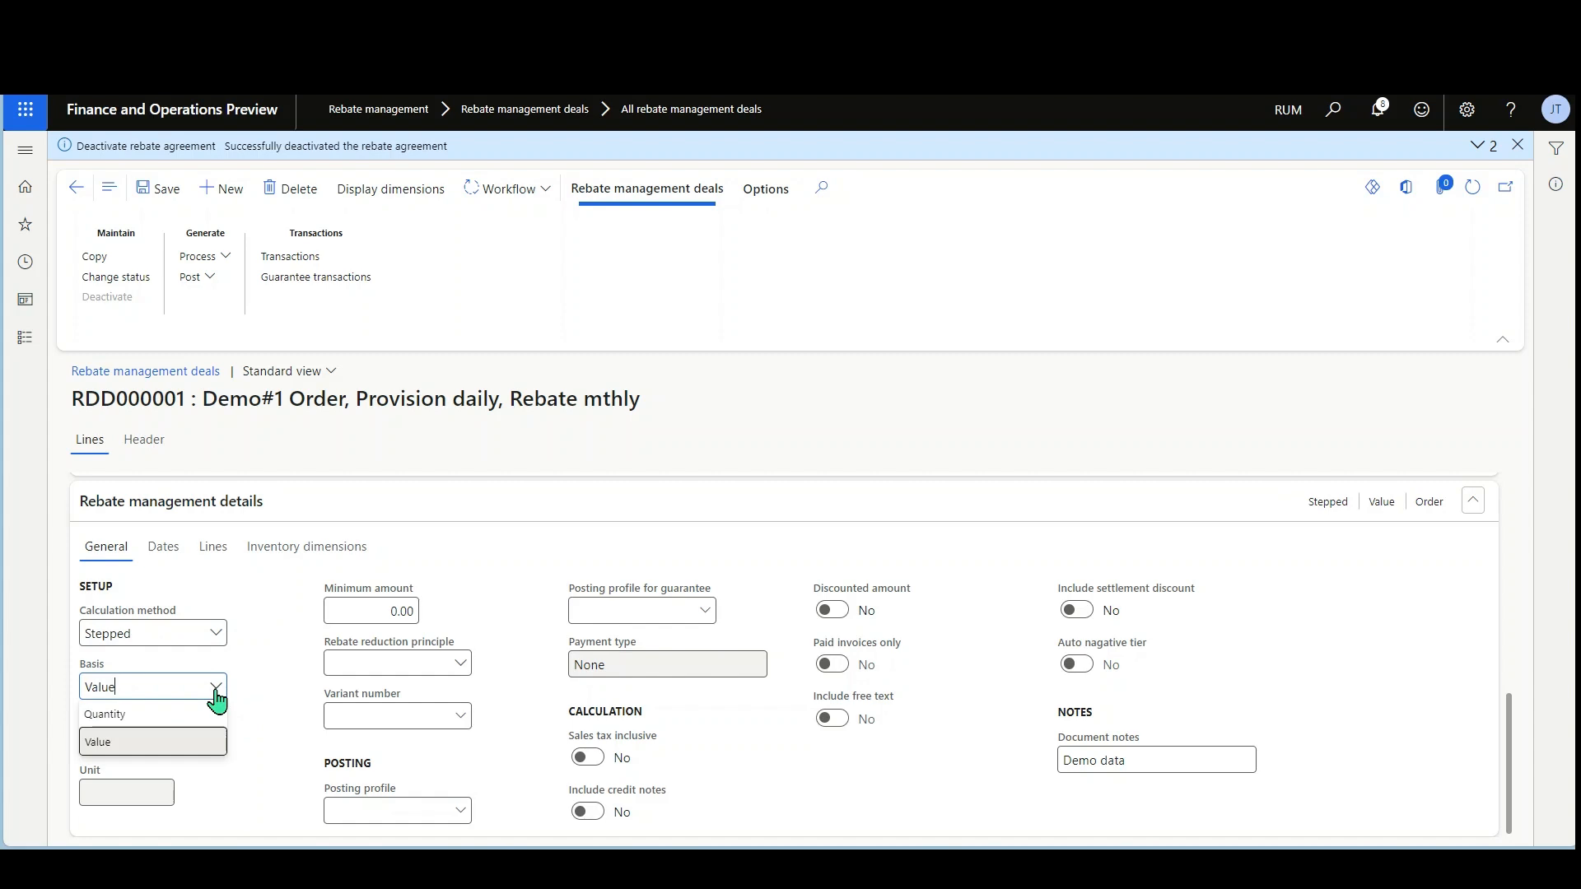
pyautogui.click(213, 741)
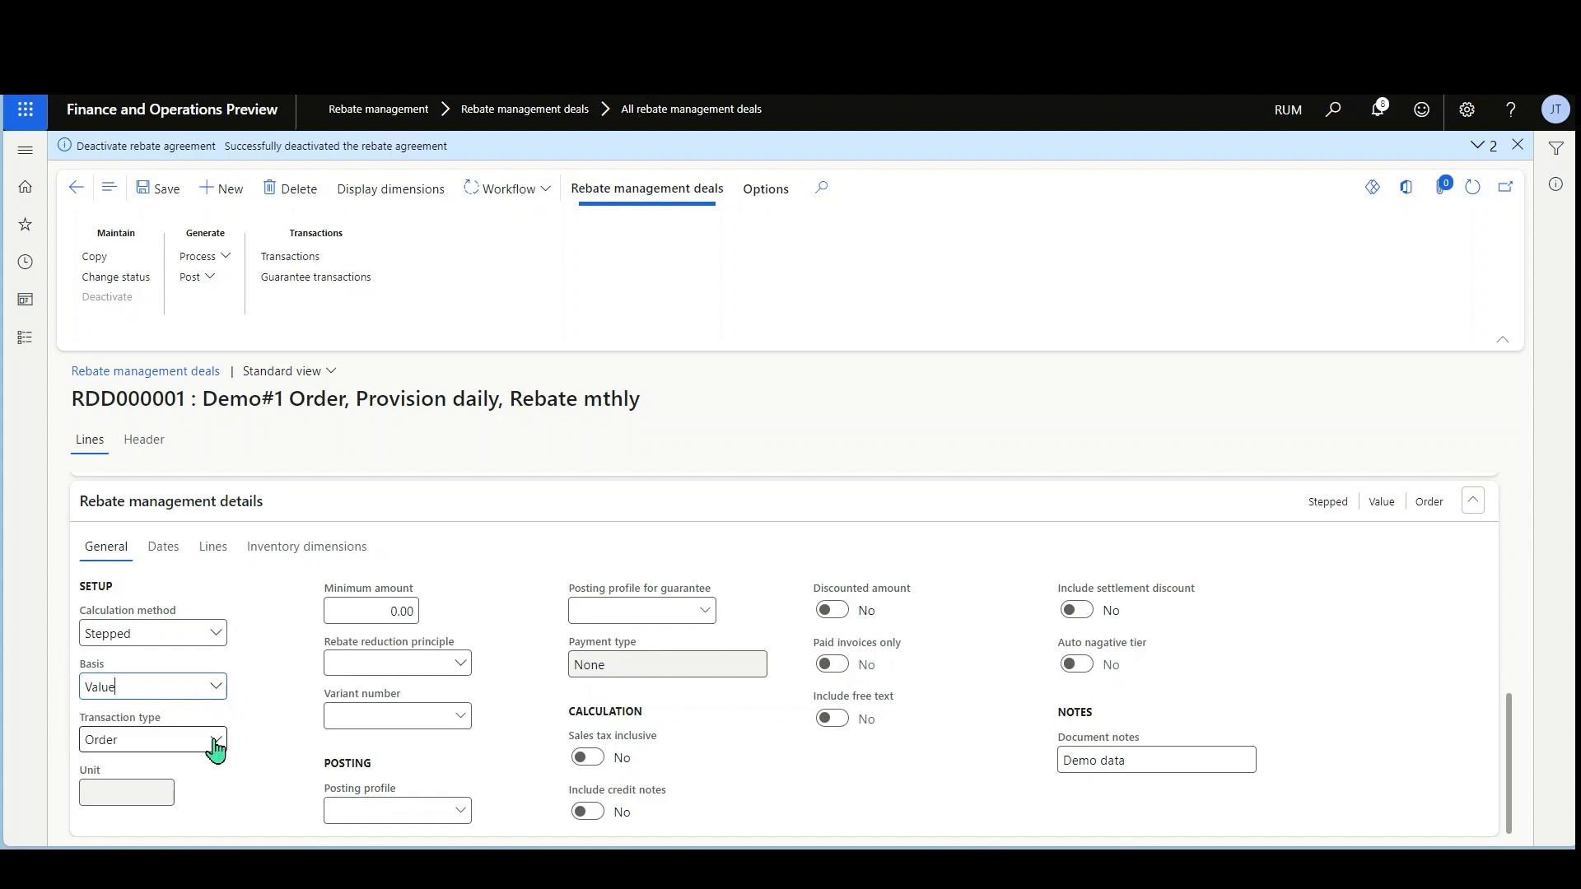
pyautogui.click(216, 745)
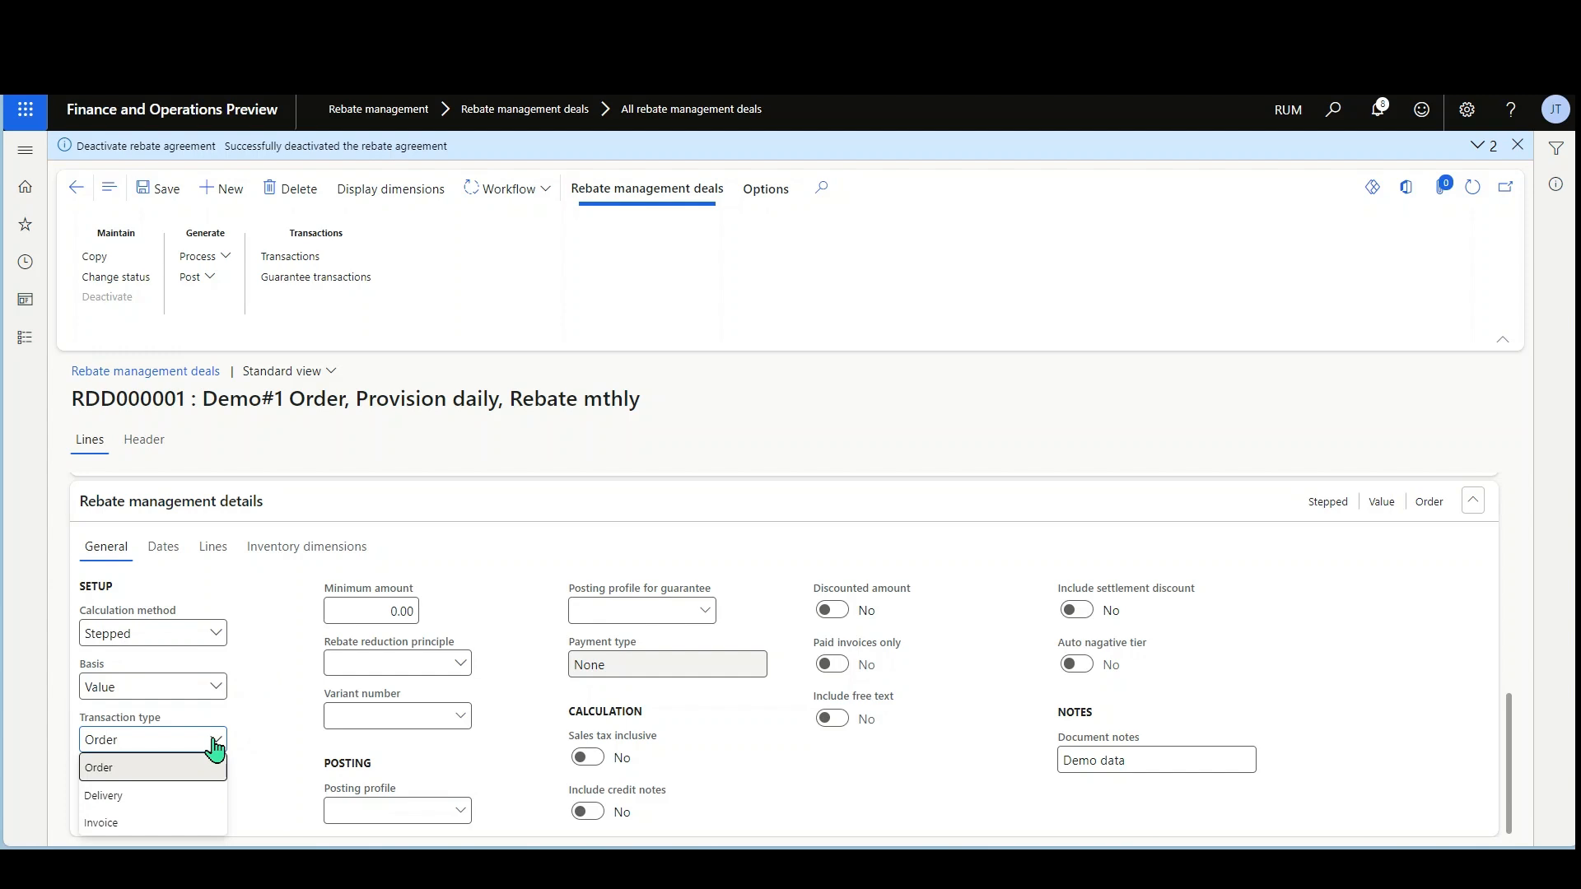
pyautogui.click(277, 610)
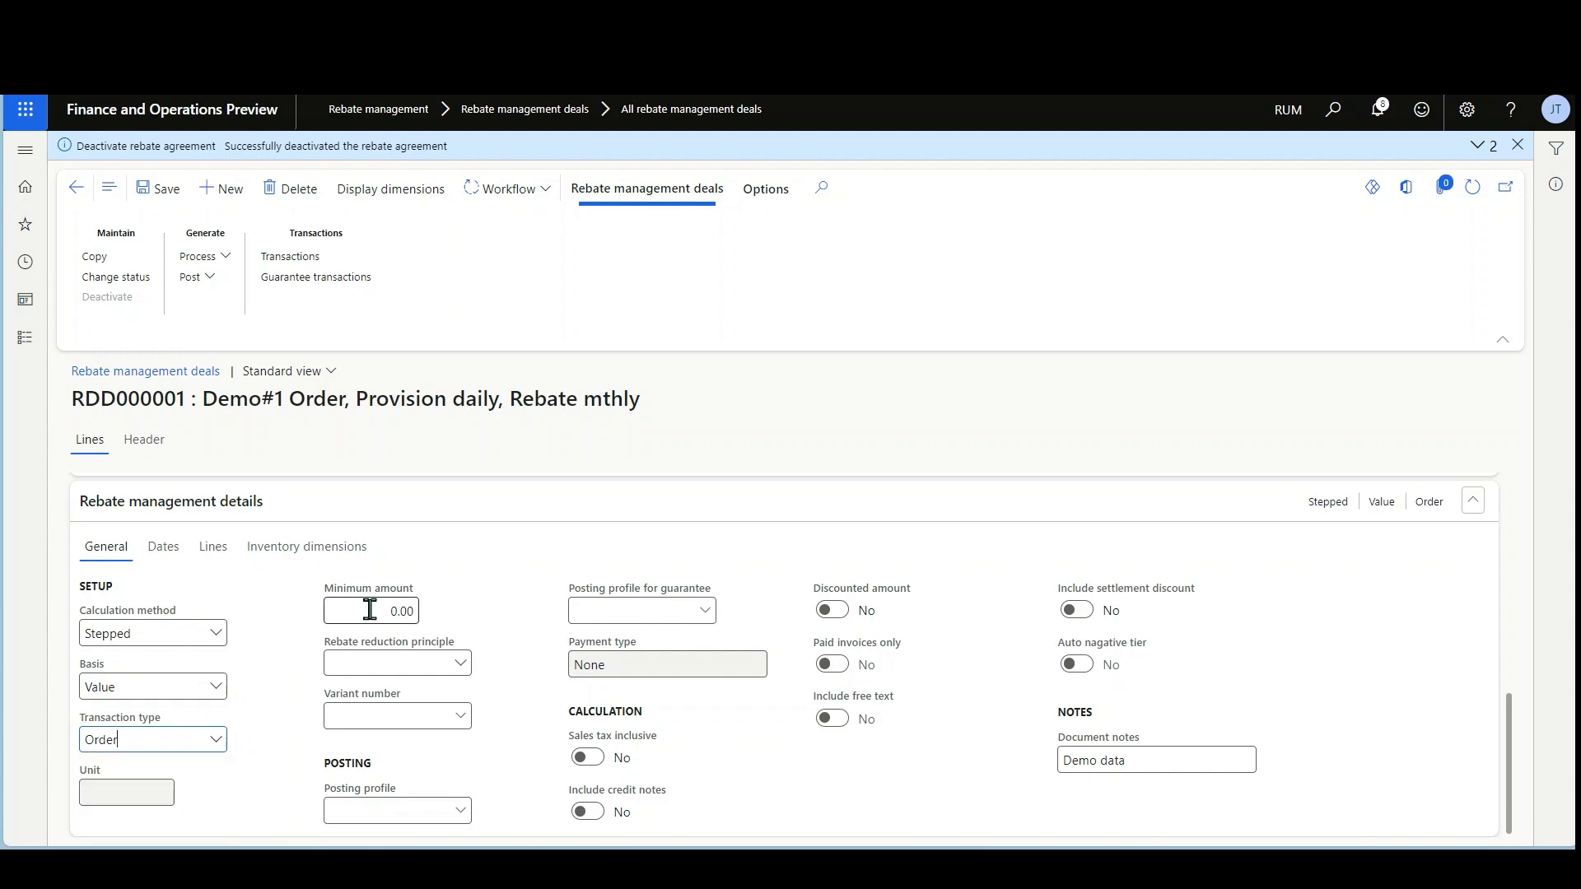
pyautogui.click(460, 811)
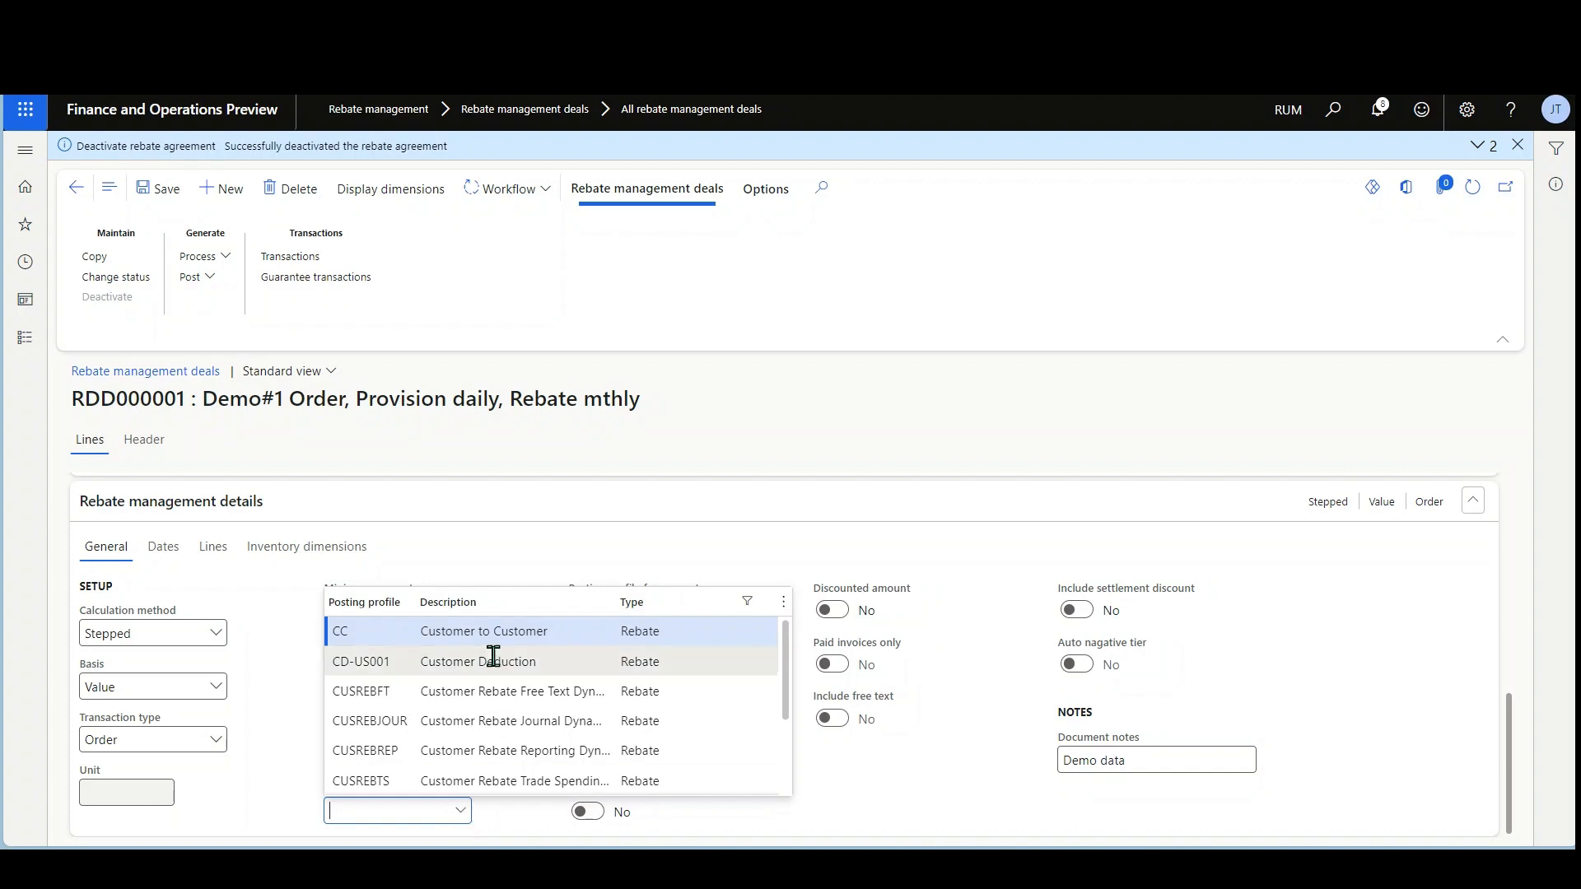
# Review the available posting profiles and try the Include settlement discount option on the Demo#1 Order deal, leaving it off
pyautogui.scroll(-2, 493, 657)
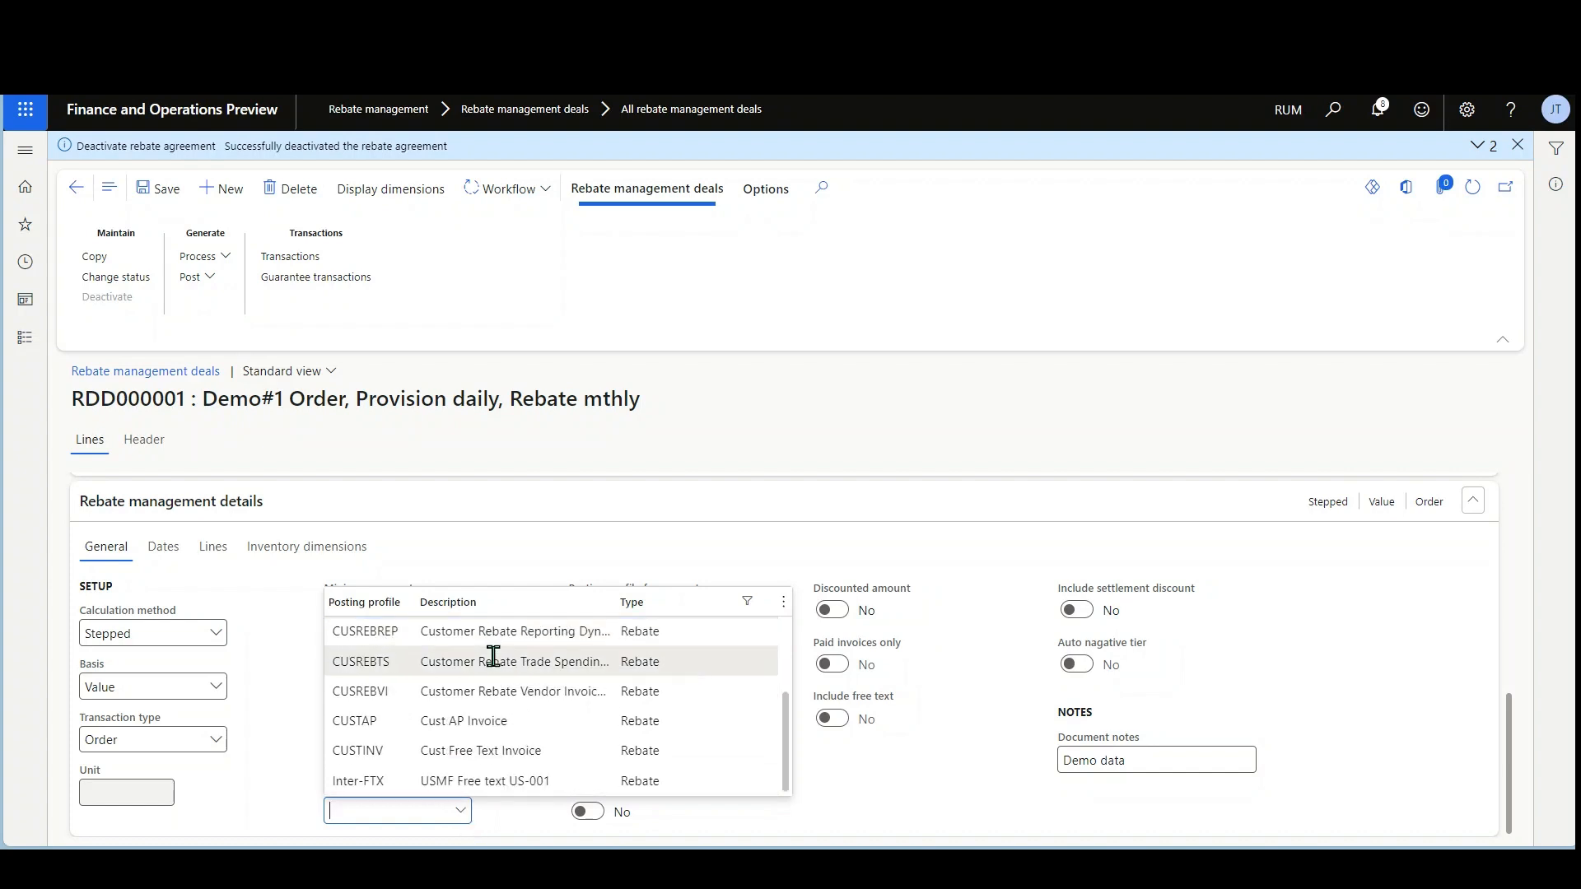
pyautogui.scroll(2, 514, 718)
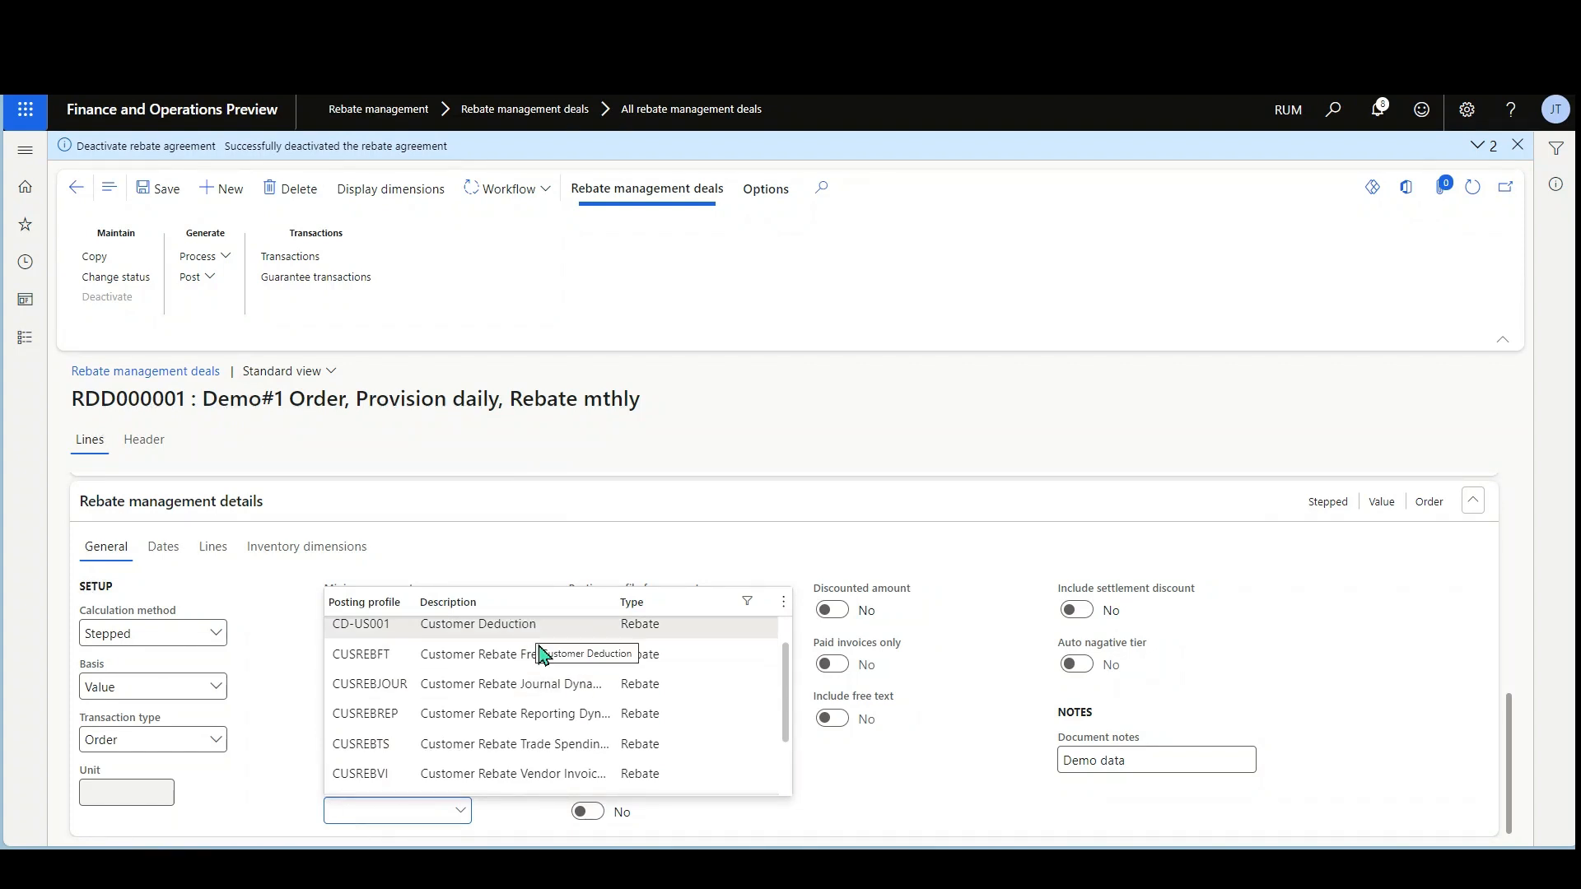
pyautogui.scroll(-1, 569, 688)
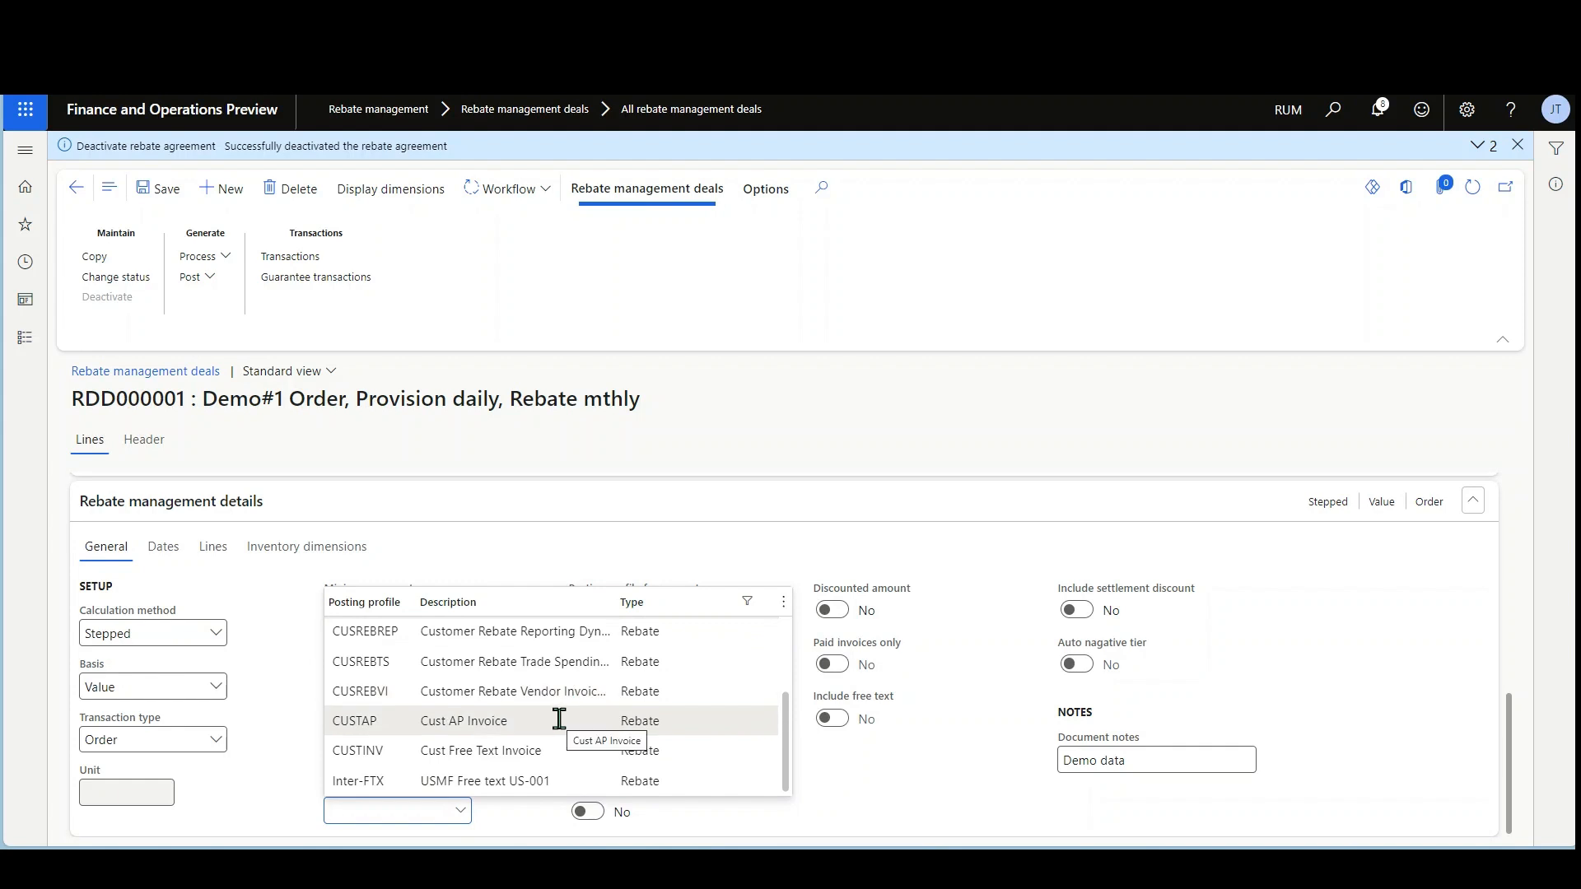
pyautogui.click(929, 778)
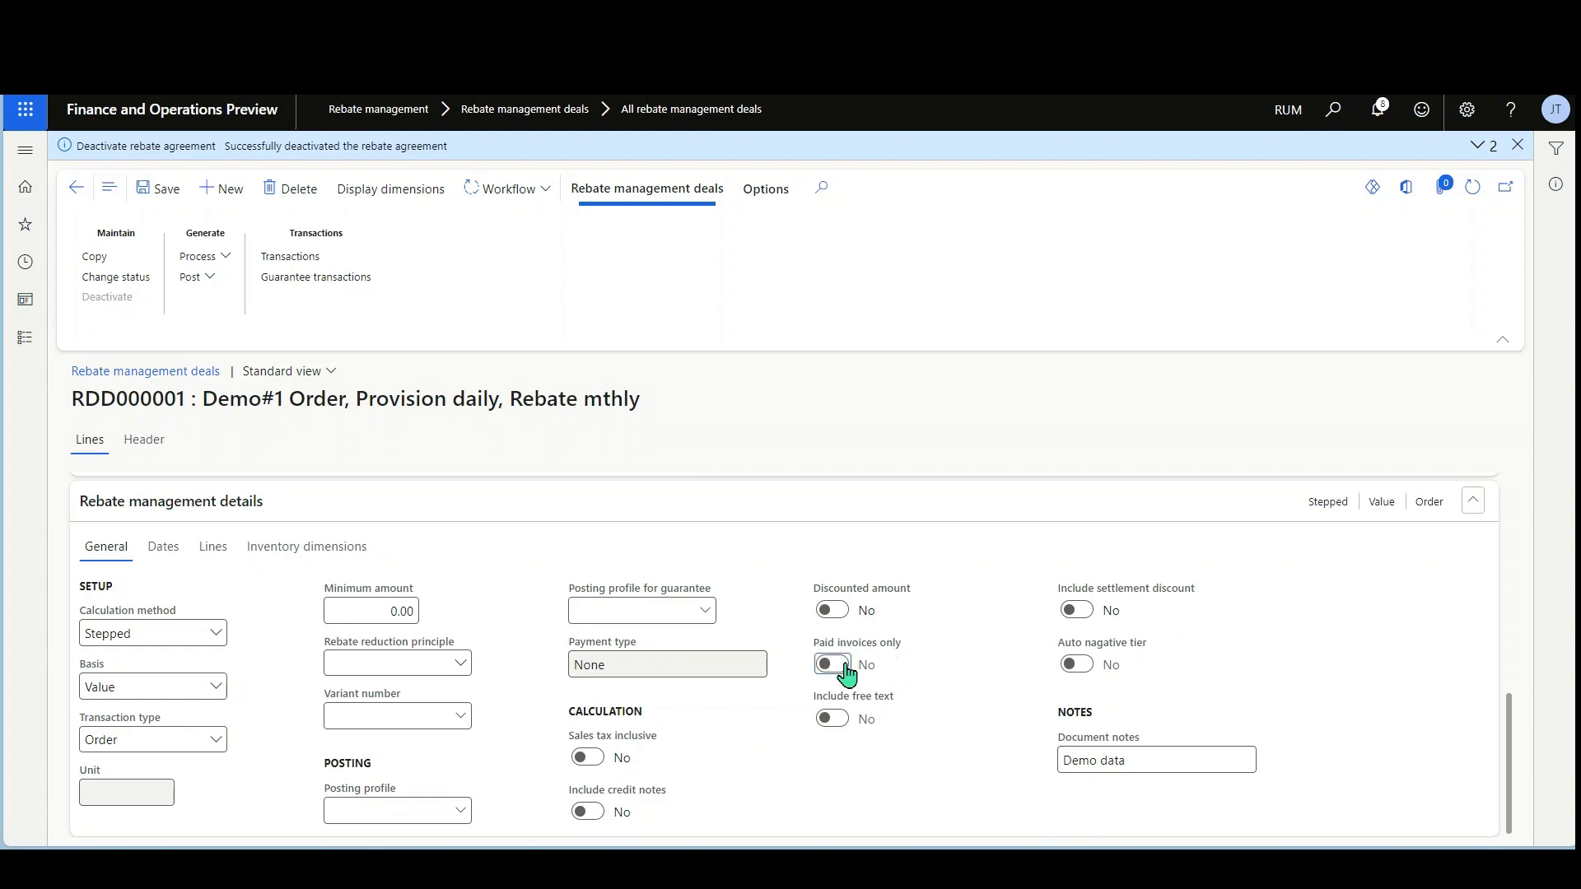
pyautogui.click(1072, 614)
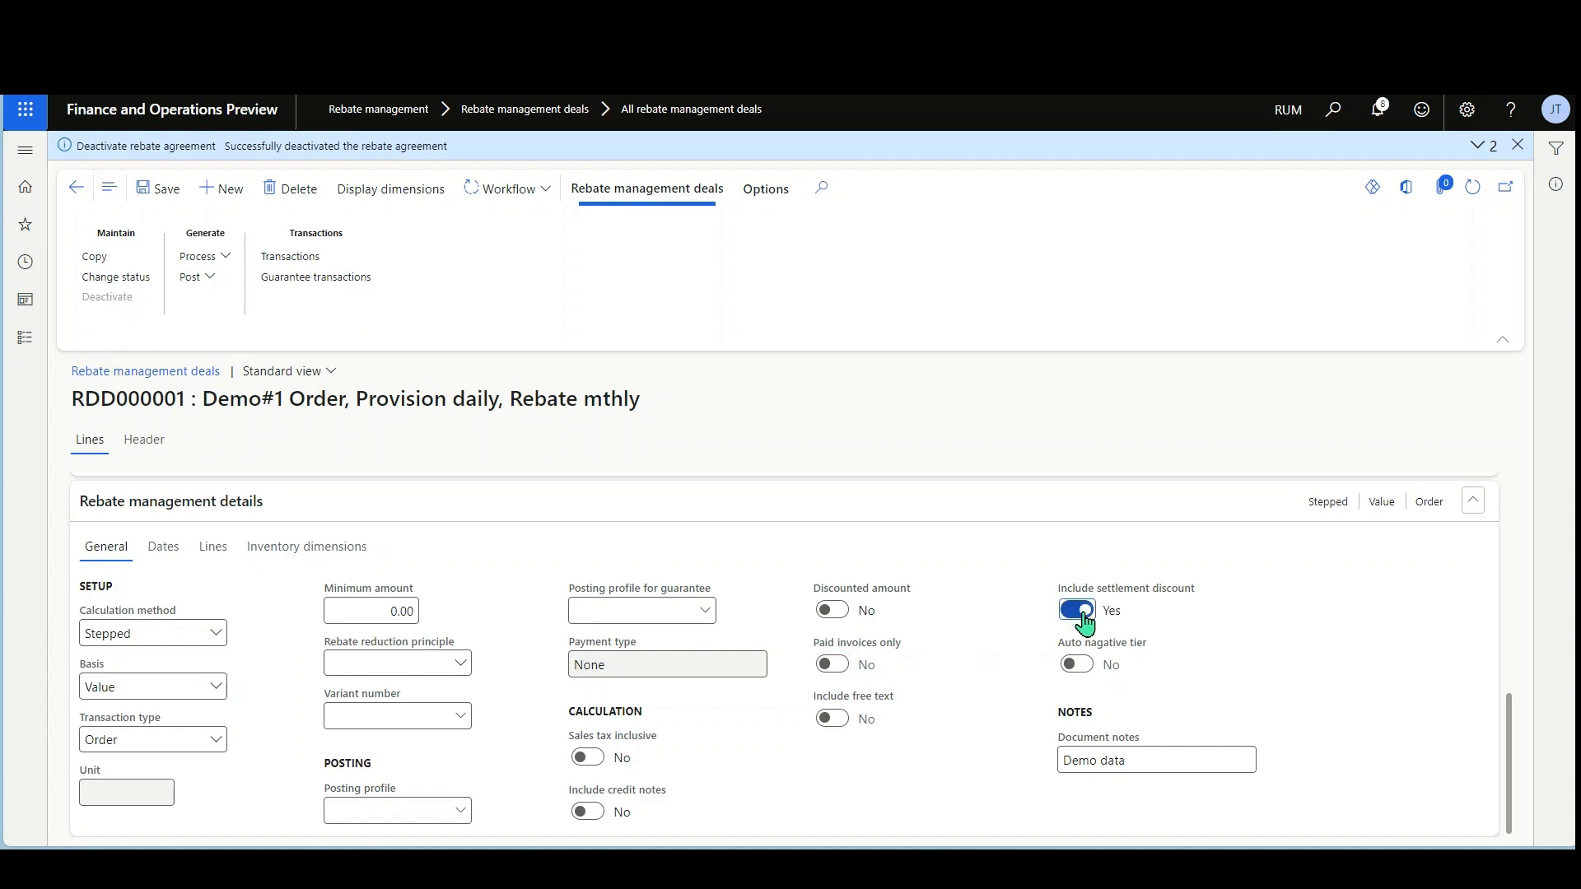
pyautogui.click(1068, 616)
# Review the Demo#1 Order deal's date periods with the Cumulate by options, and its rebate tiers with the calculation type options
pyautogui.click(168, 550)
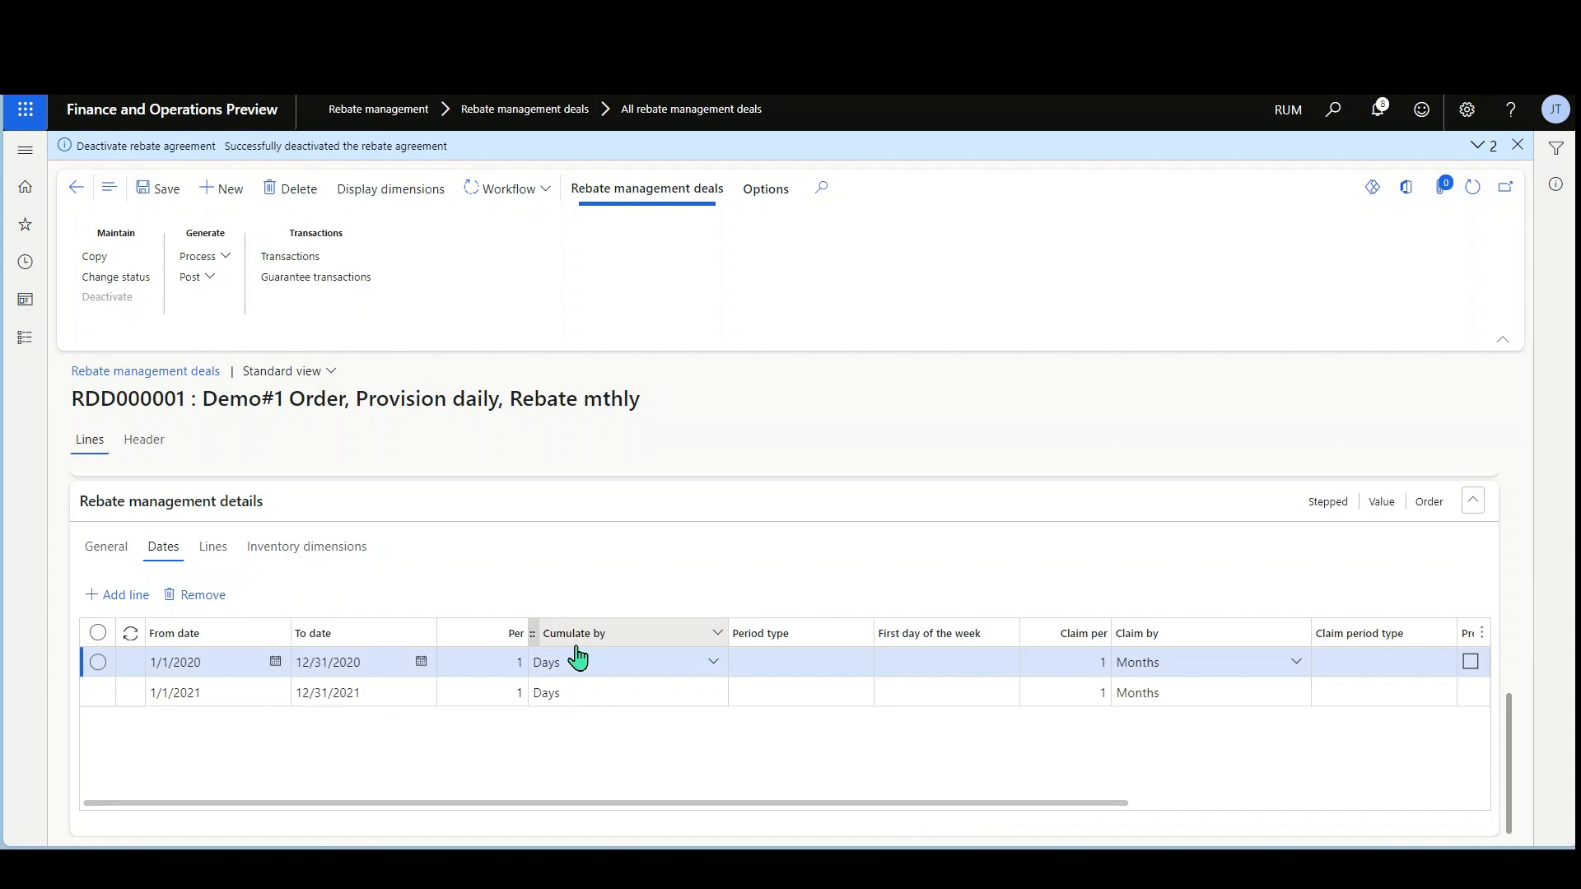
pyautogui.click(713, 670)
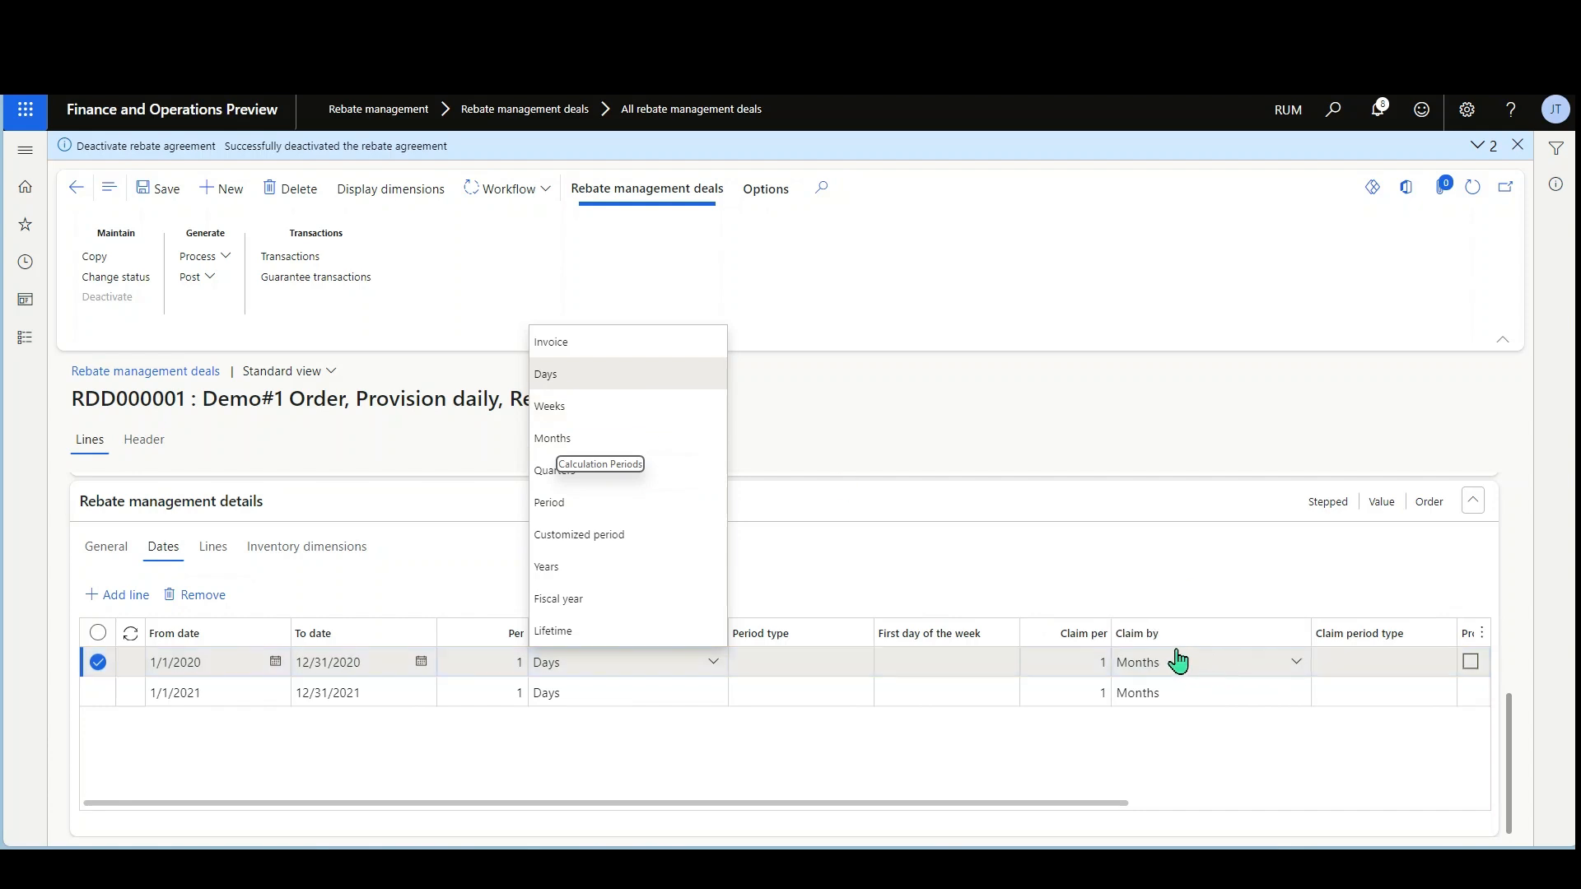
pyautogui.click(1164, 757)
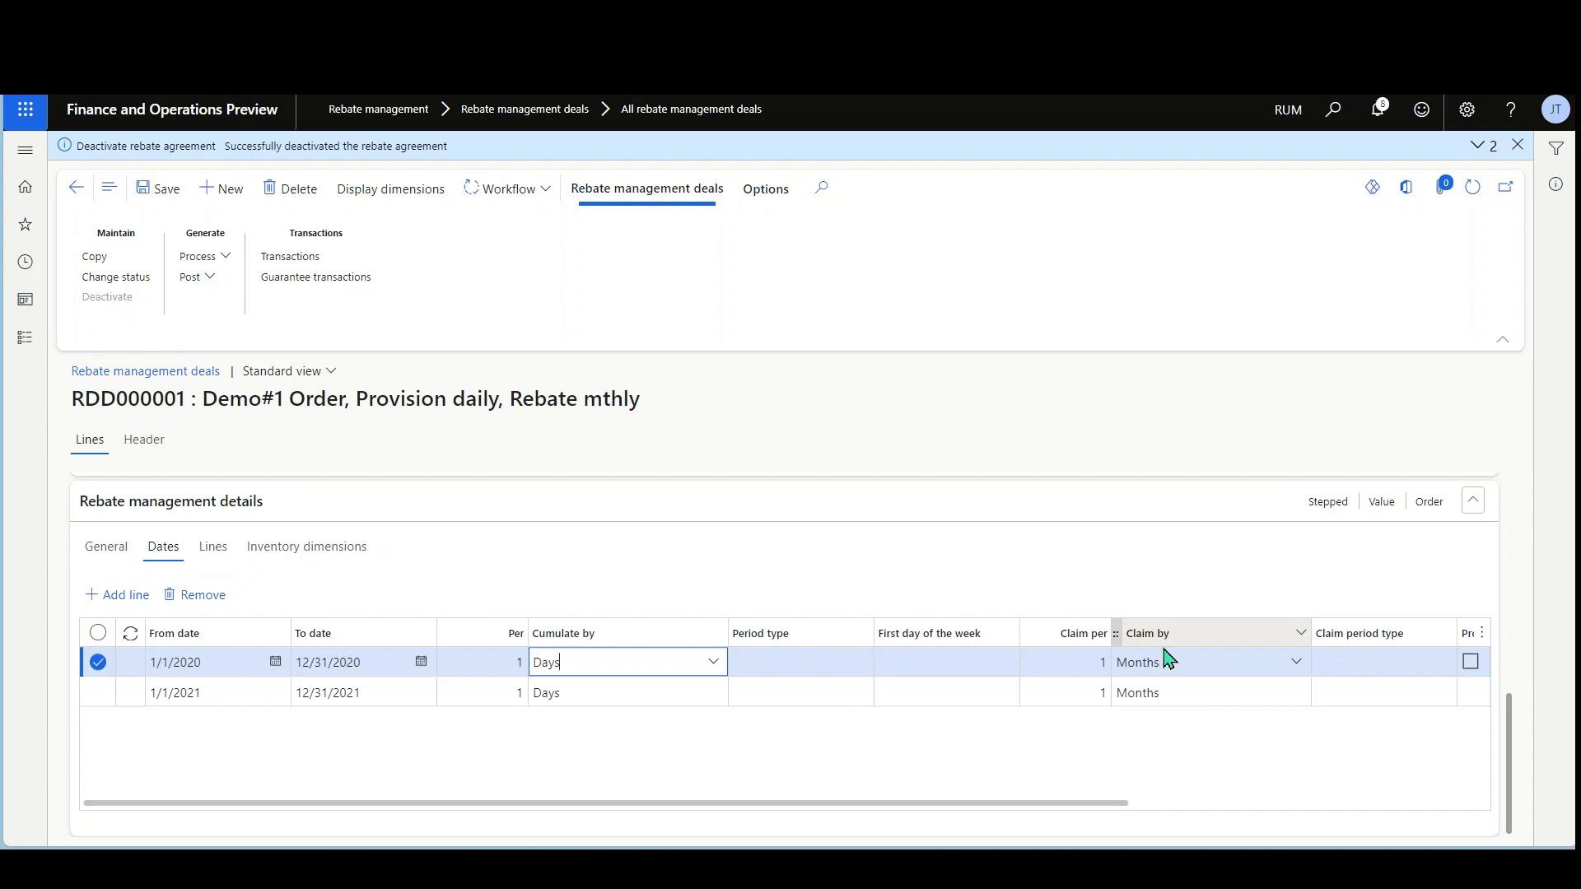
pyautogui.click(214, 548)
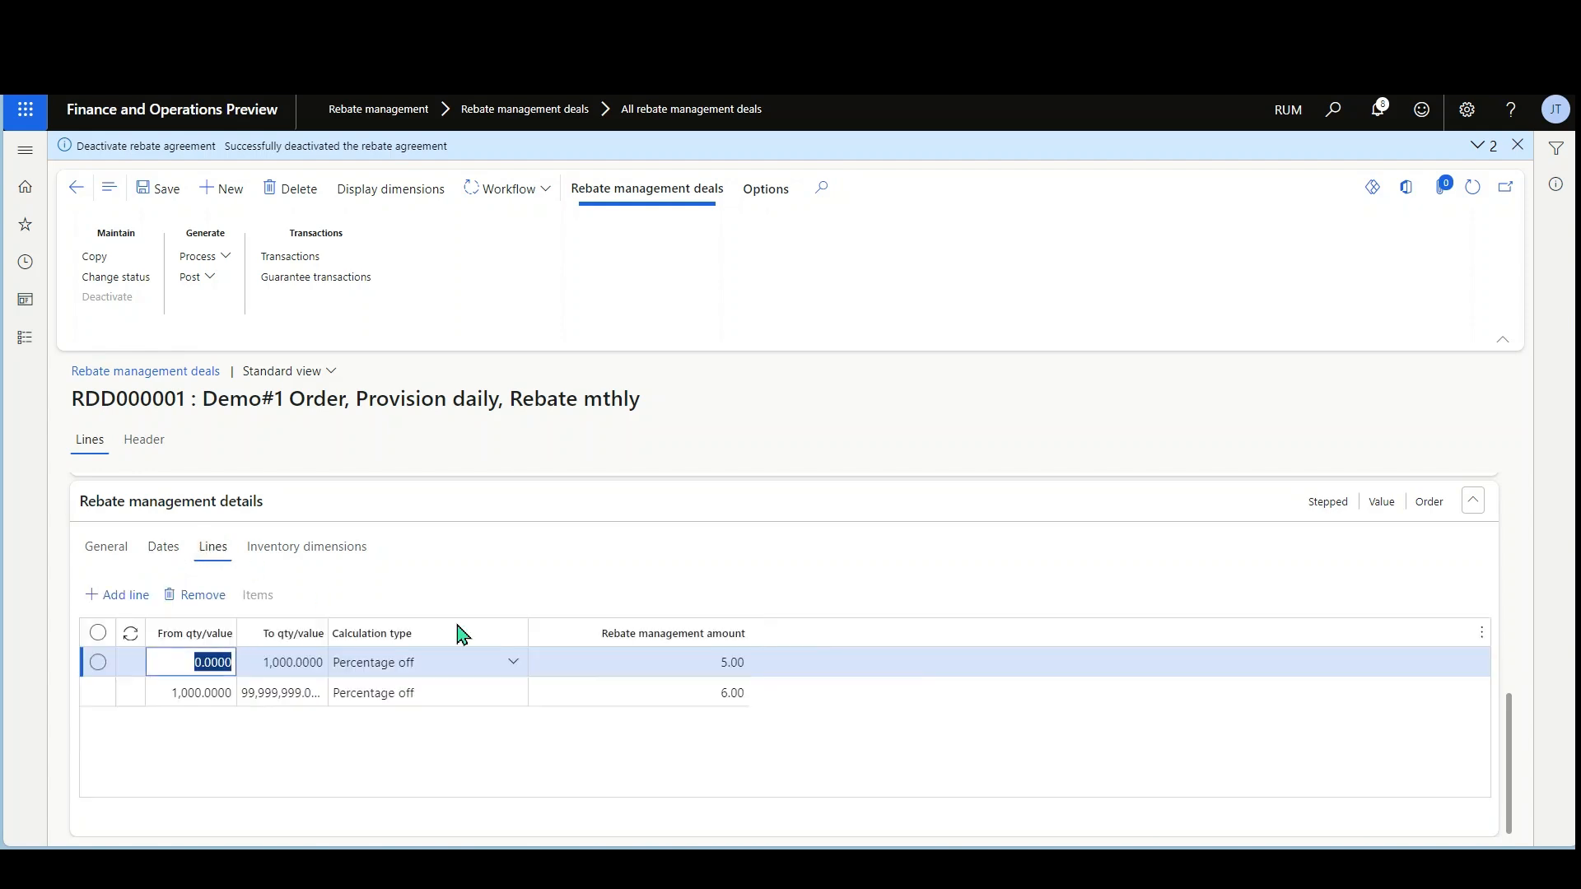
pyautogui.click(513, 664)
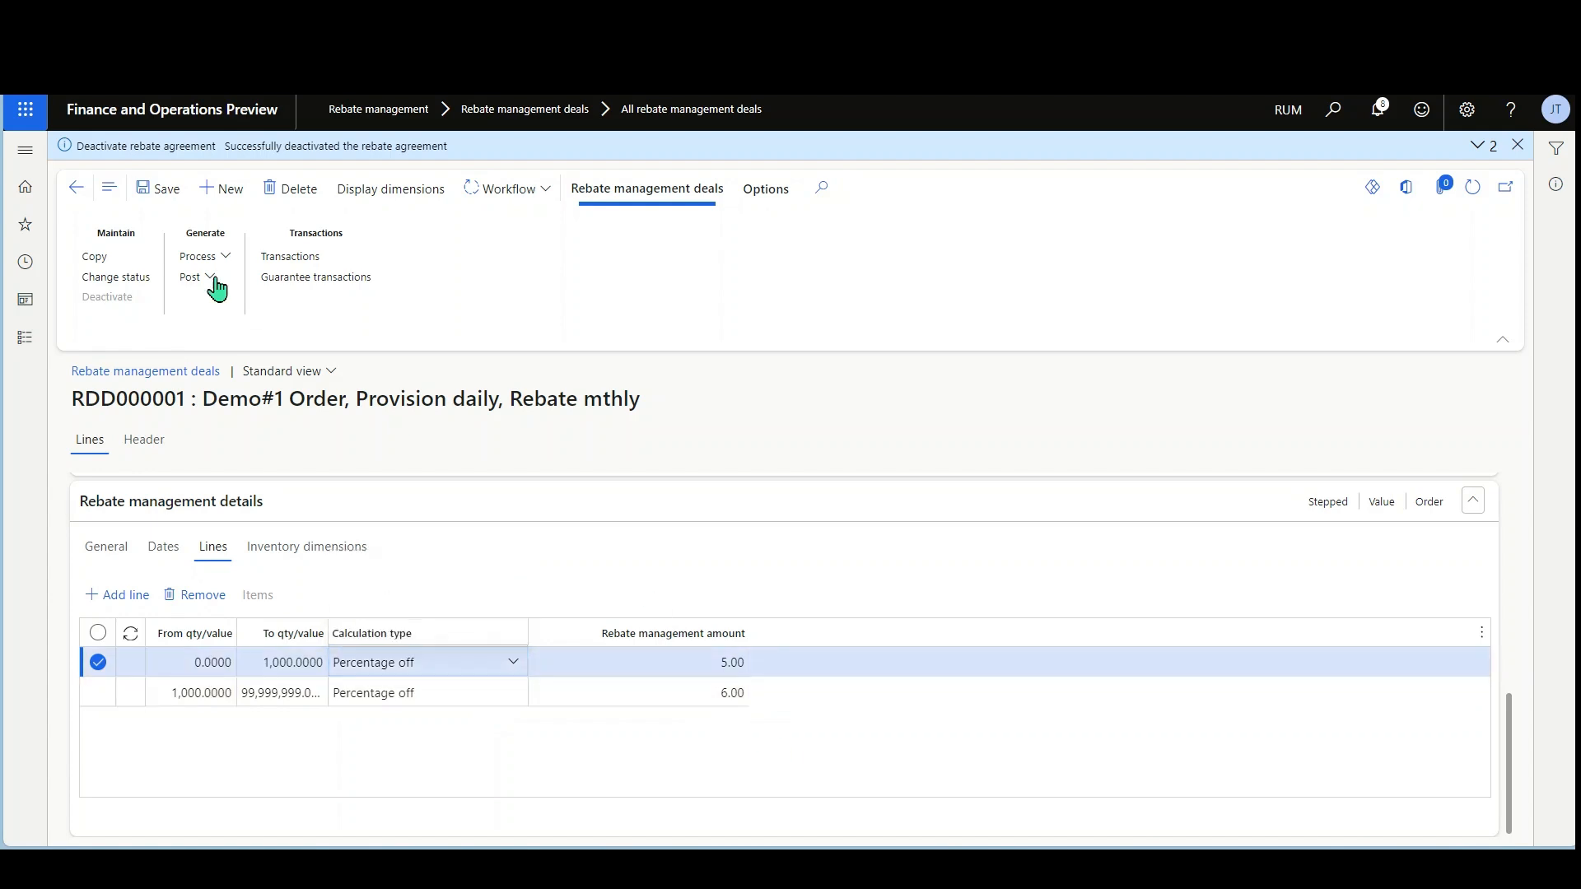
# Go back to the deals list, reopen the Summer Promotion deal and view its workflow history
pyautogui.click(74, 197)
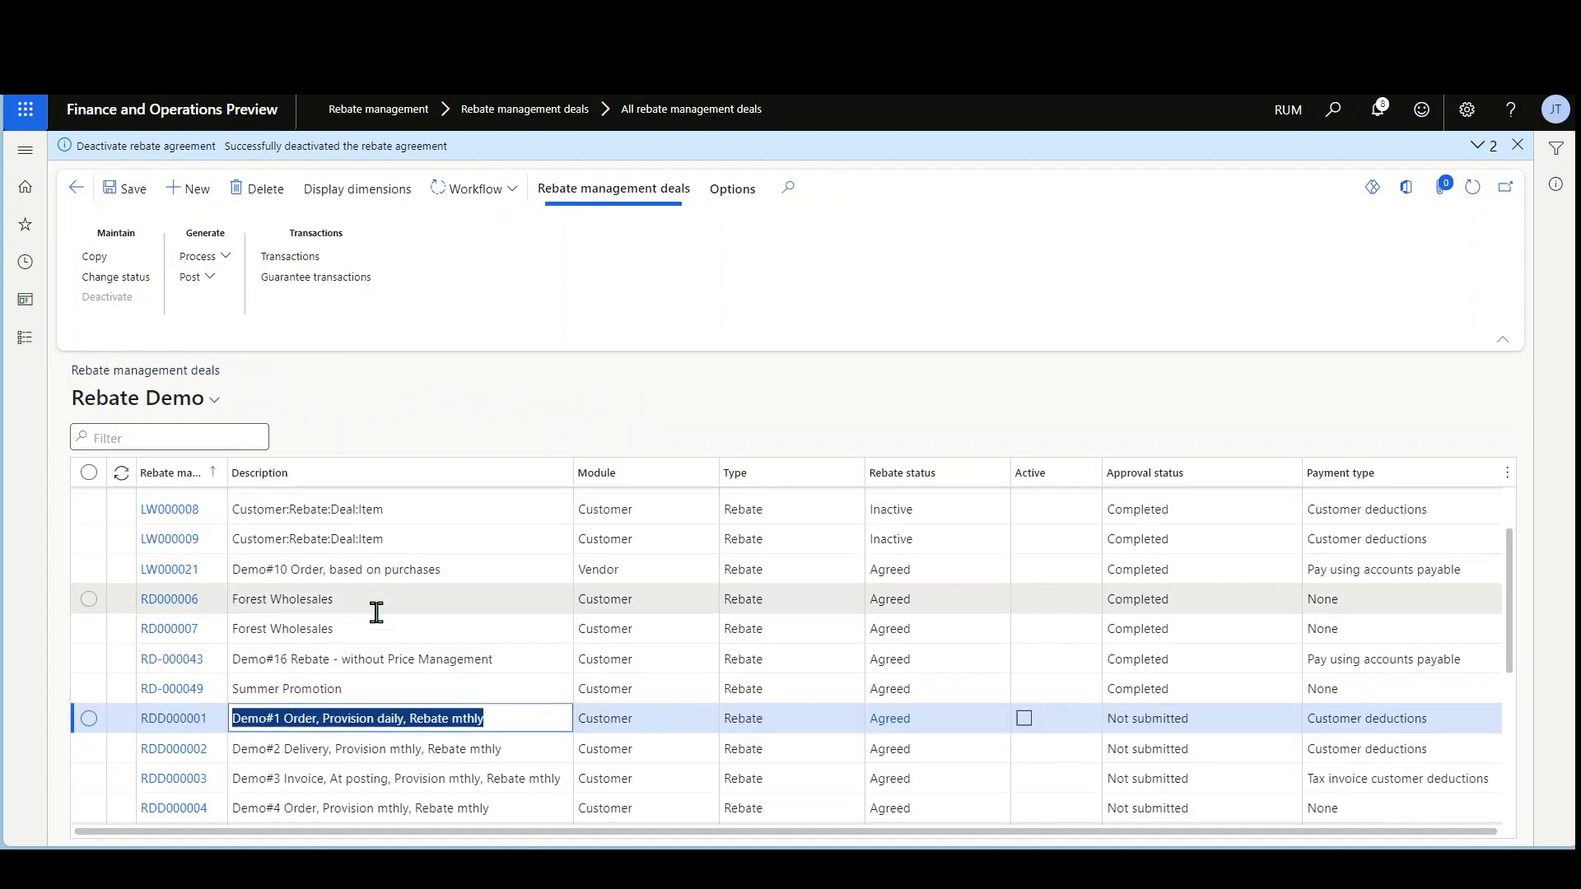
pyautogui.click(349, 688)
pyautogui.click(174, 690)
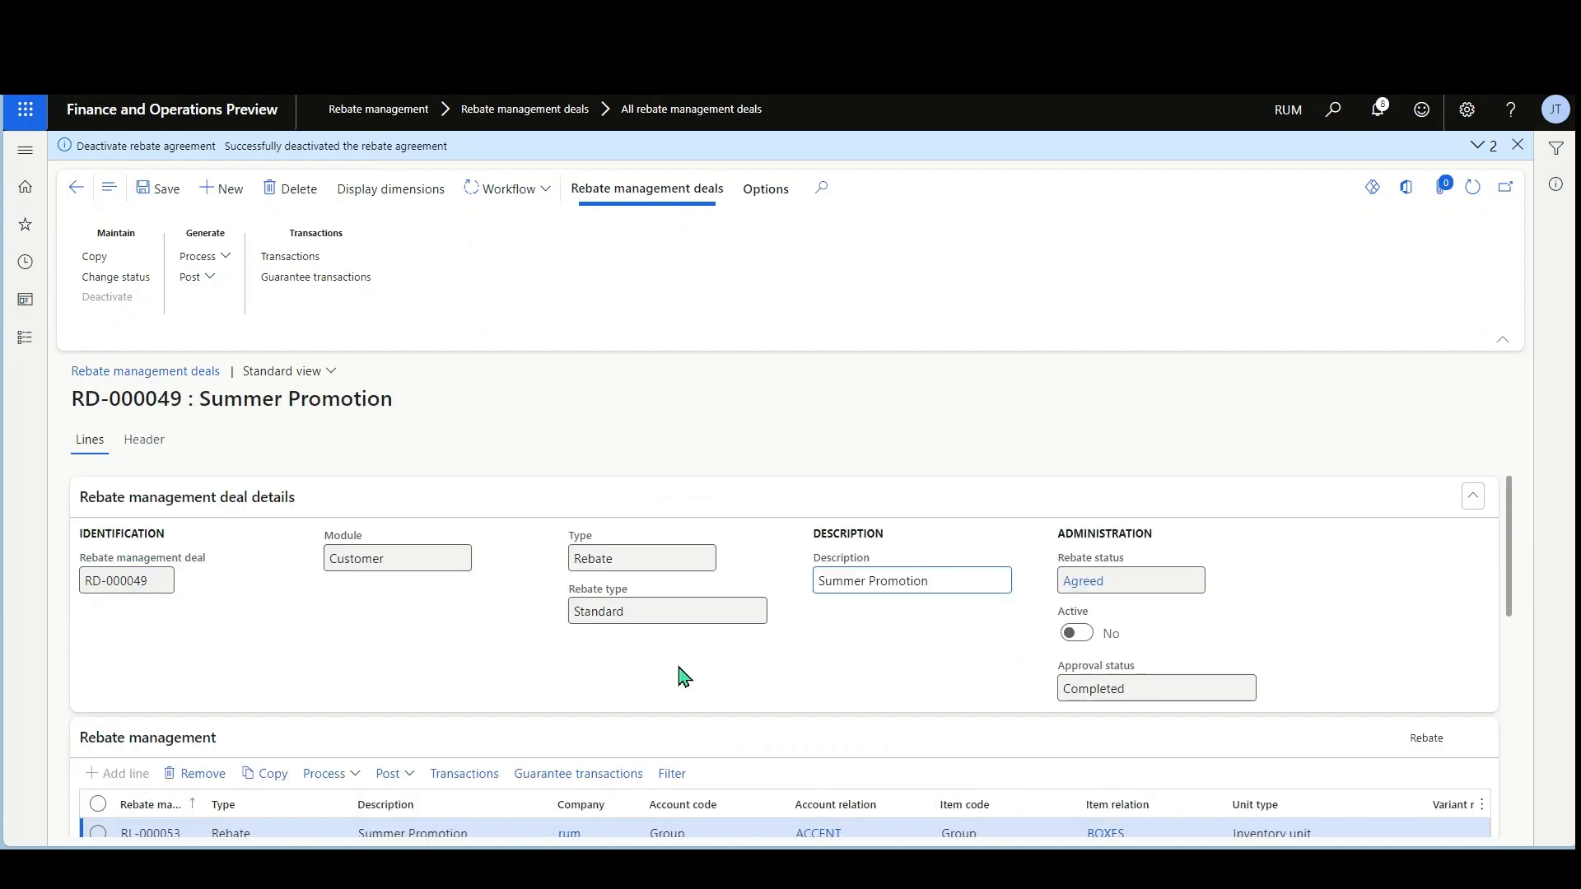
pyautogui.click(531, 188)
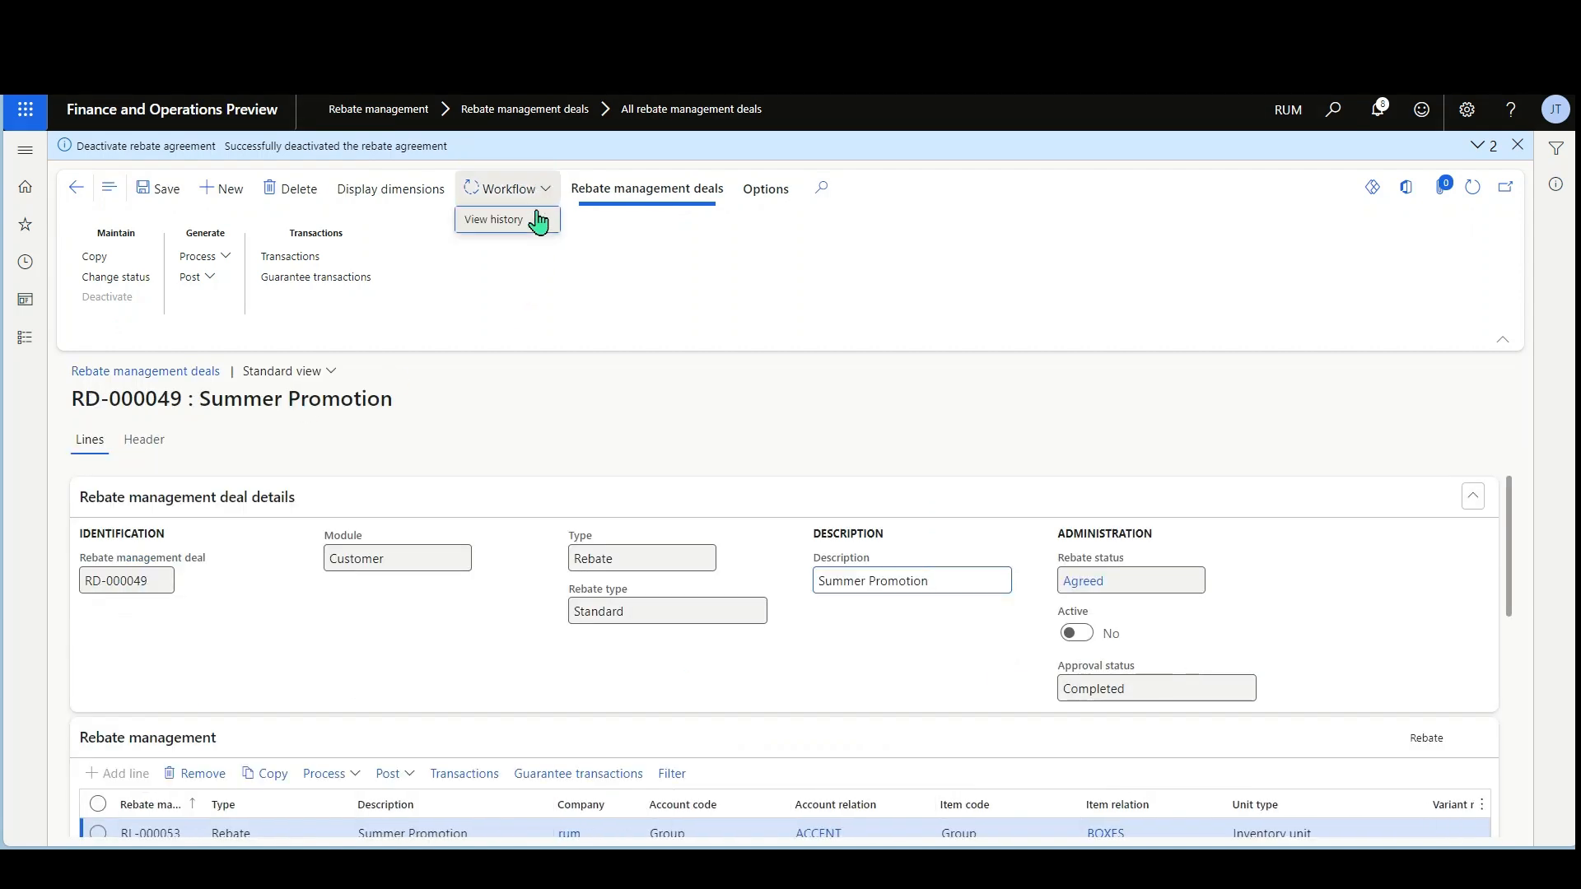
pyautogui.click(522, 222)
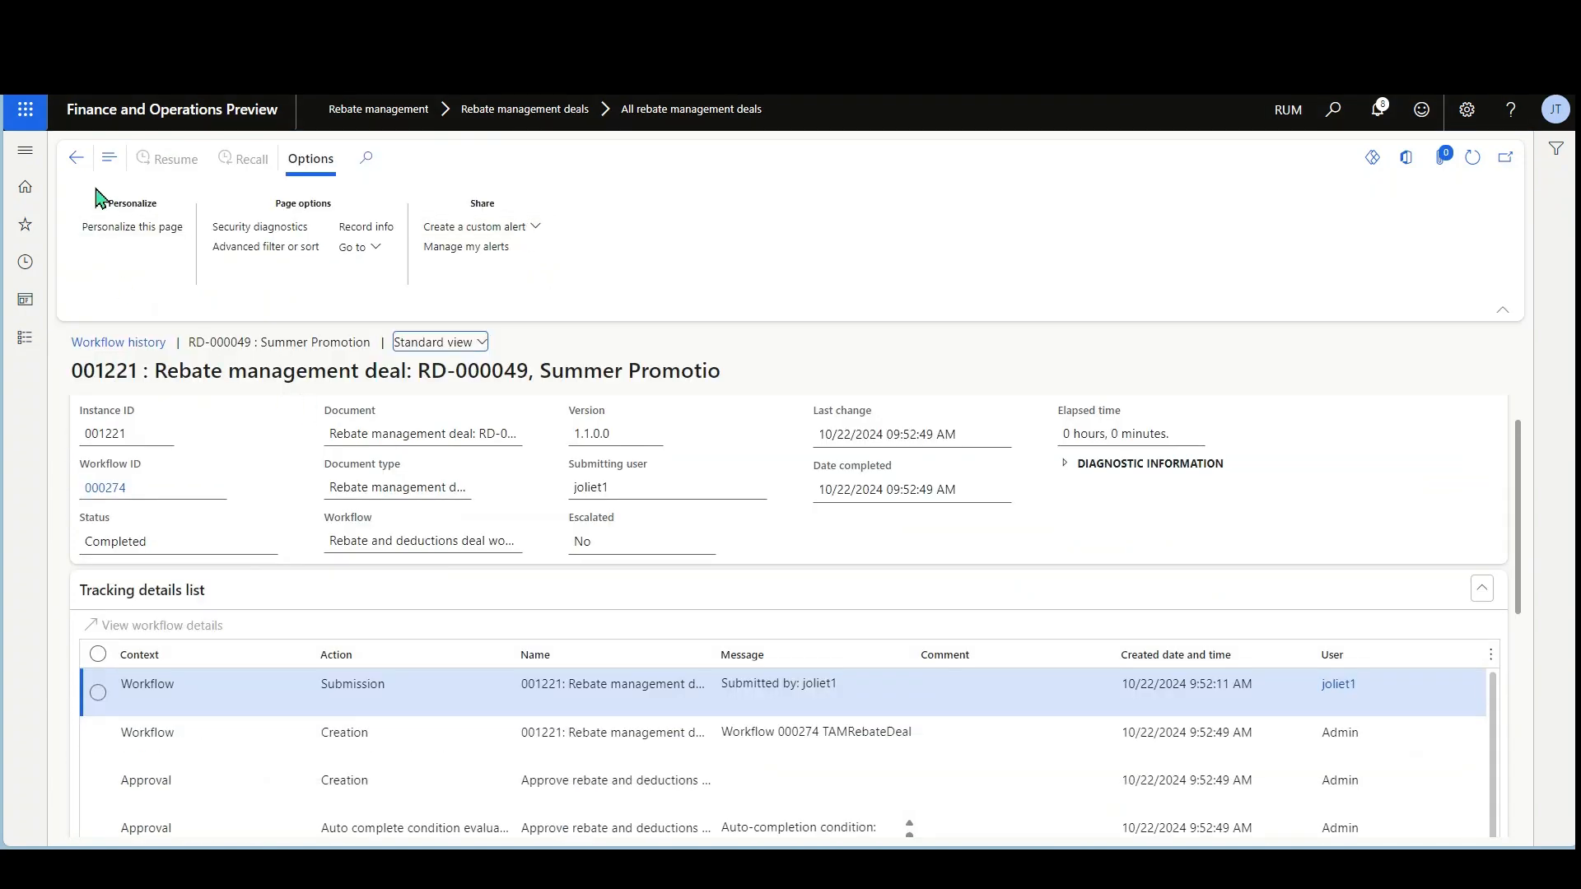
pyautogui.click(76, 158)
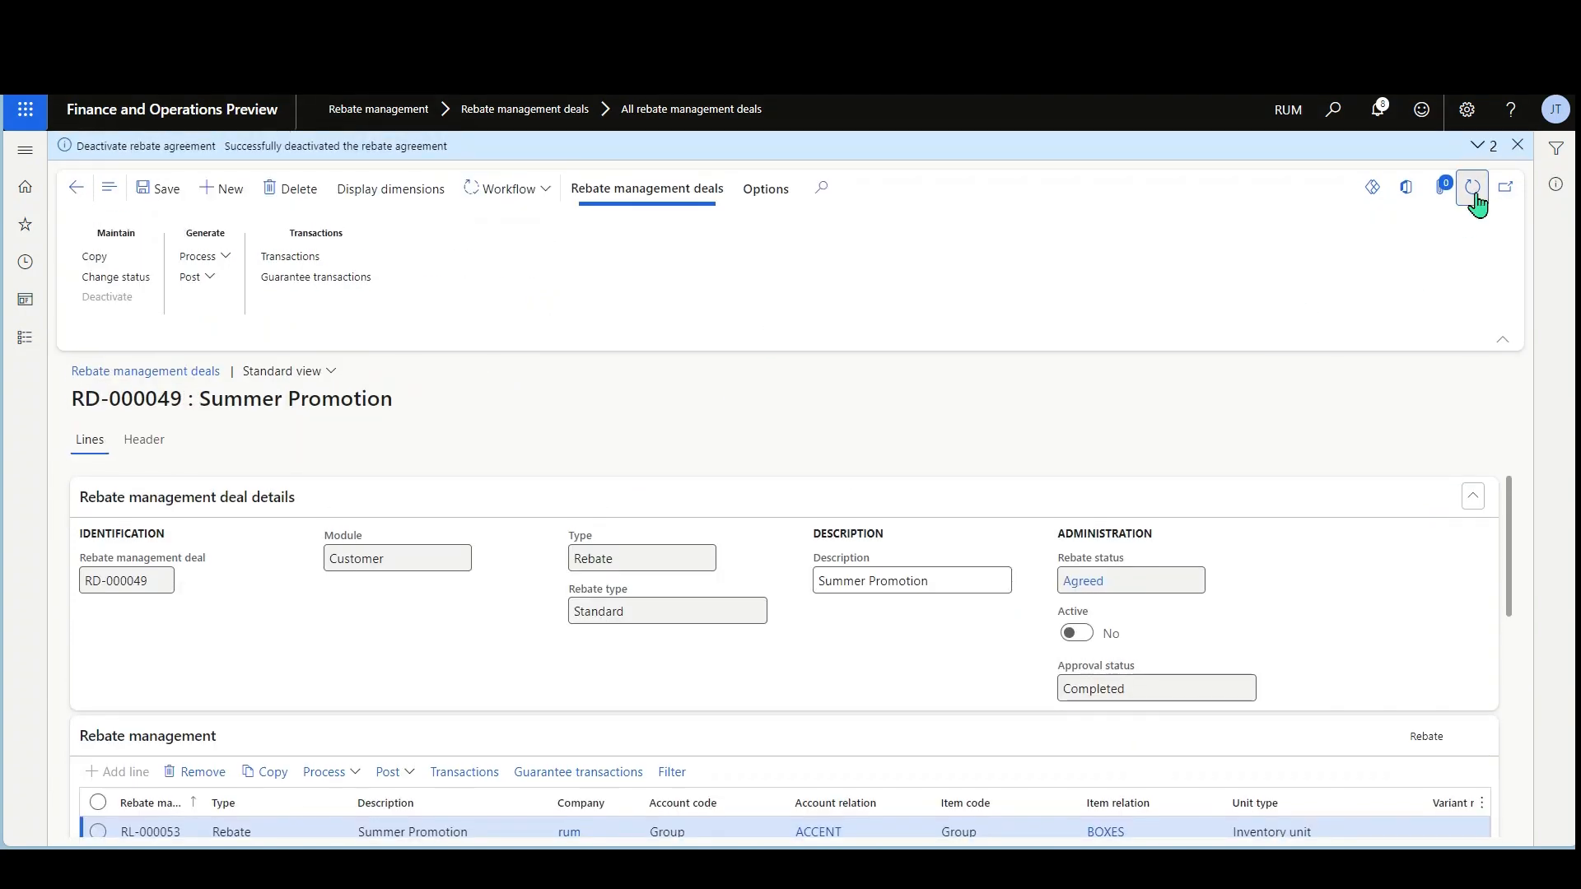
# Recheck the Summer Promotion deal's workflow options on its own page and in the refreshed deals list
pyautogui.click(522, 194)
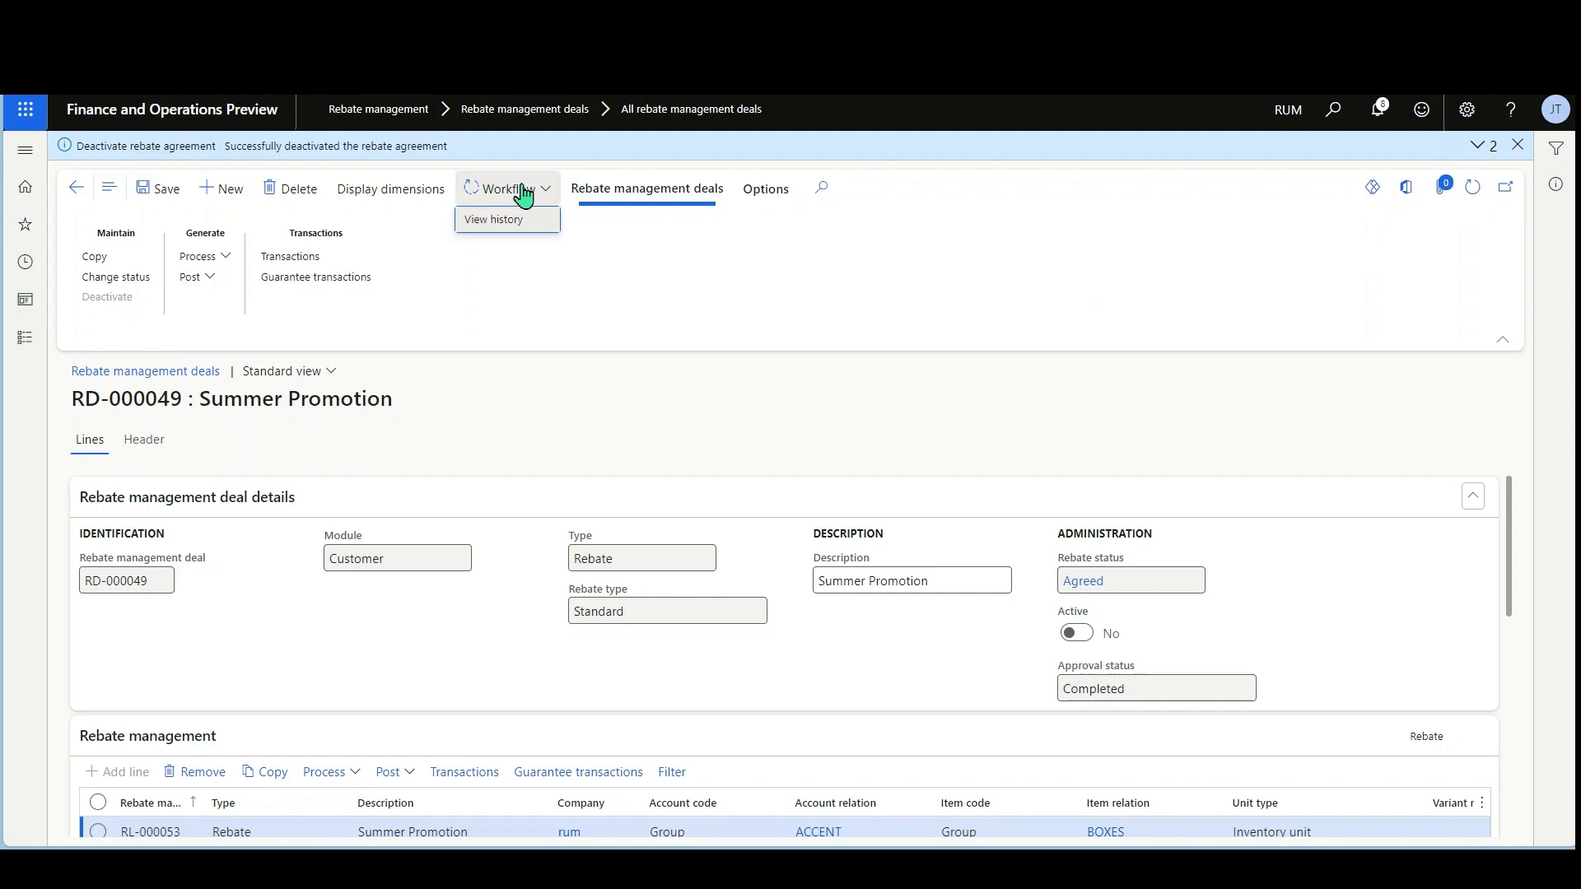
pyautogui.click(75, 196)
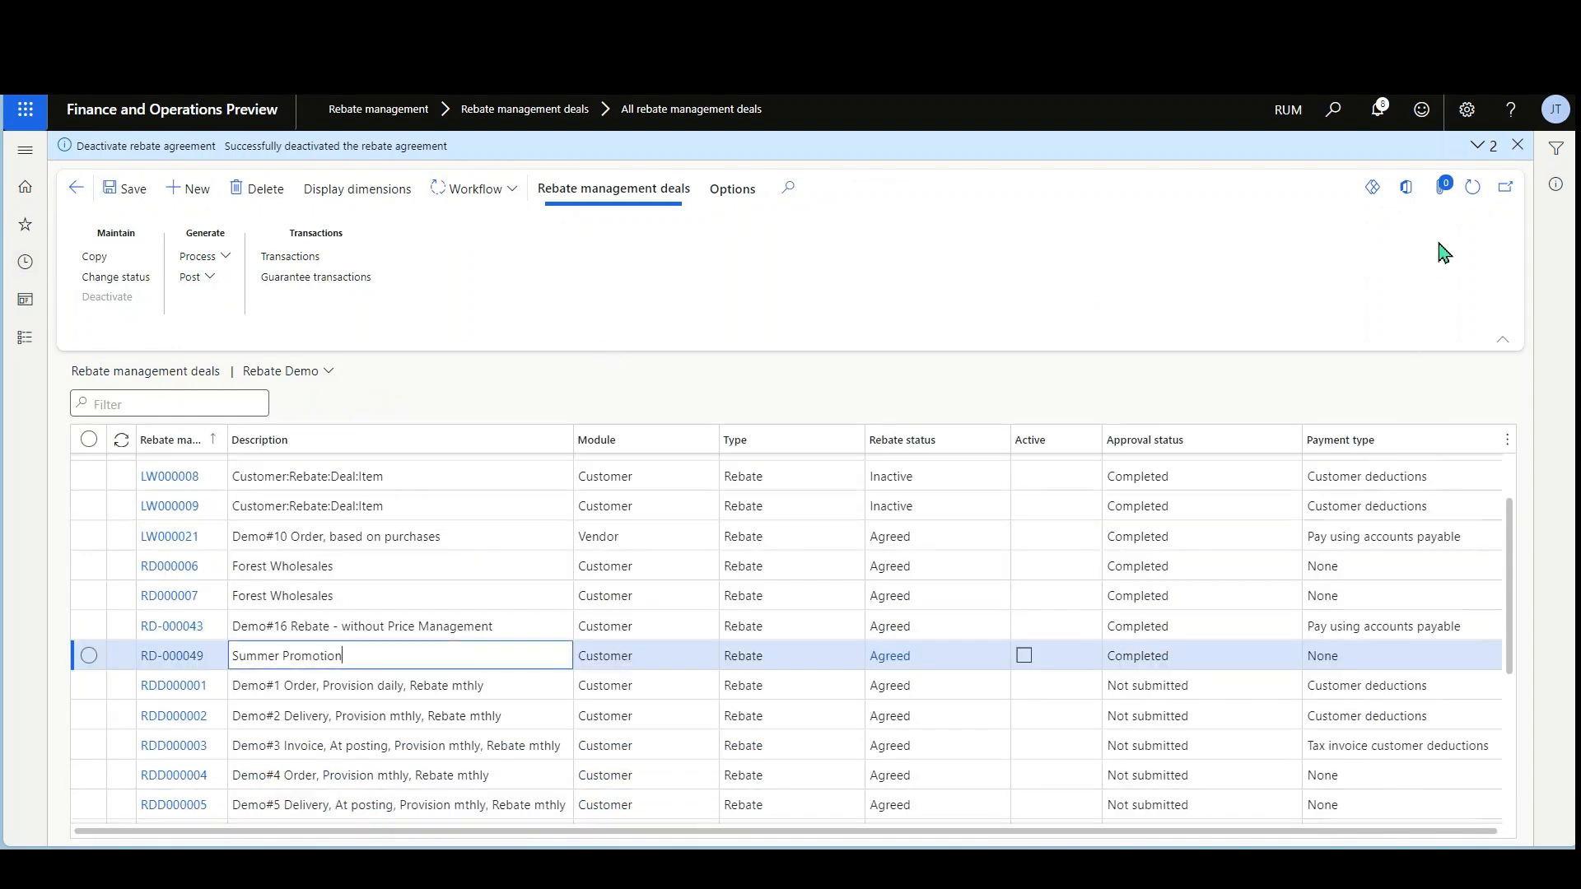
pyautogui.click(1473, 187)
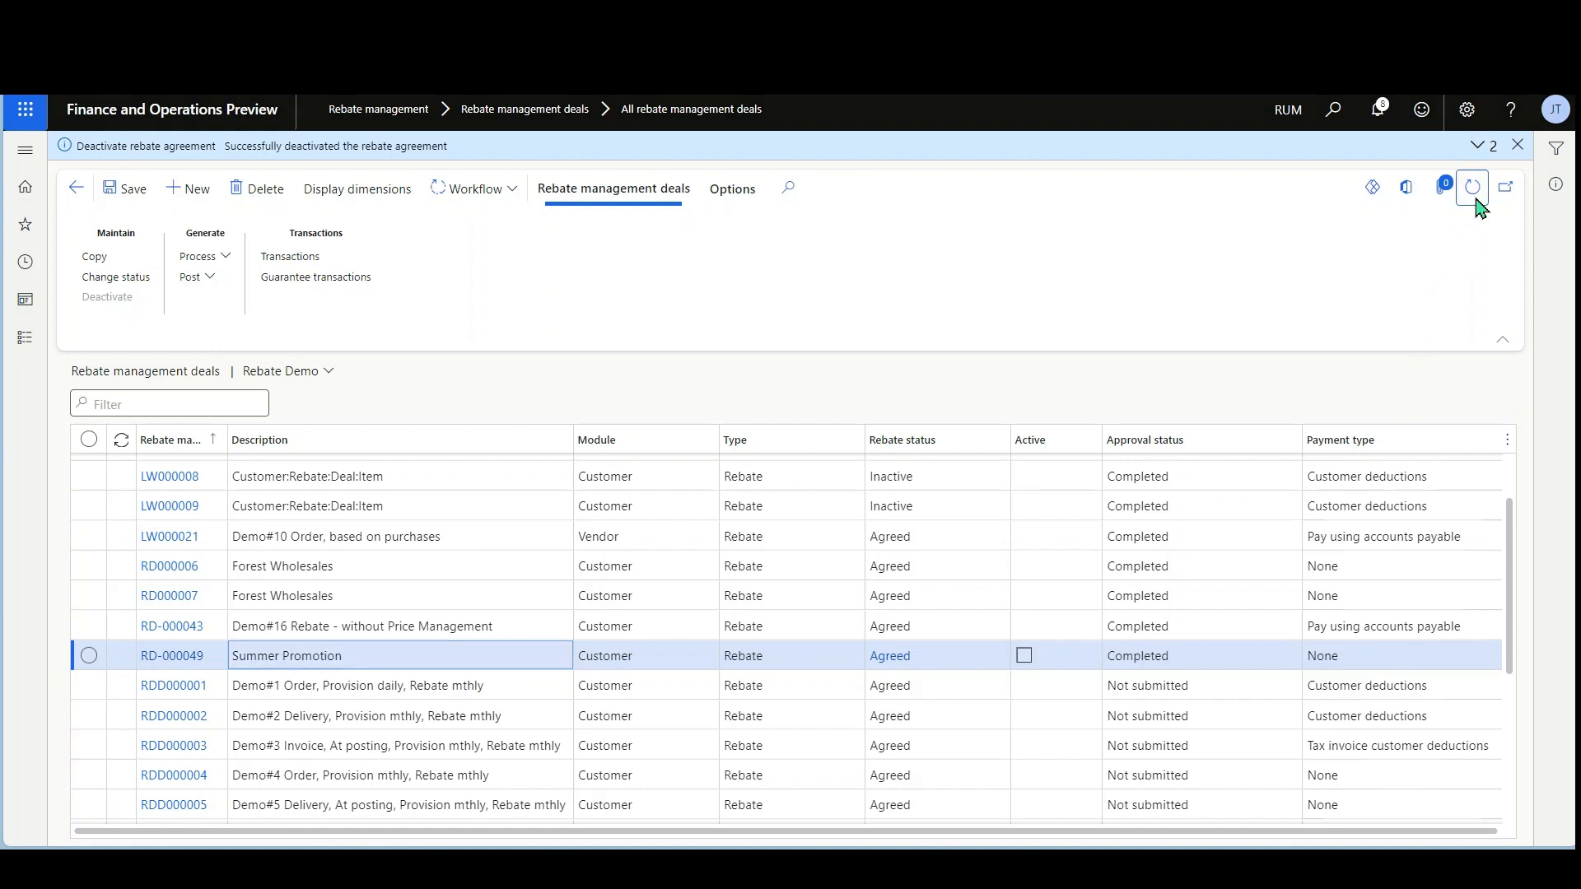
pyautogui.click(512, 191)
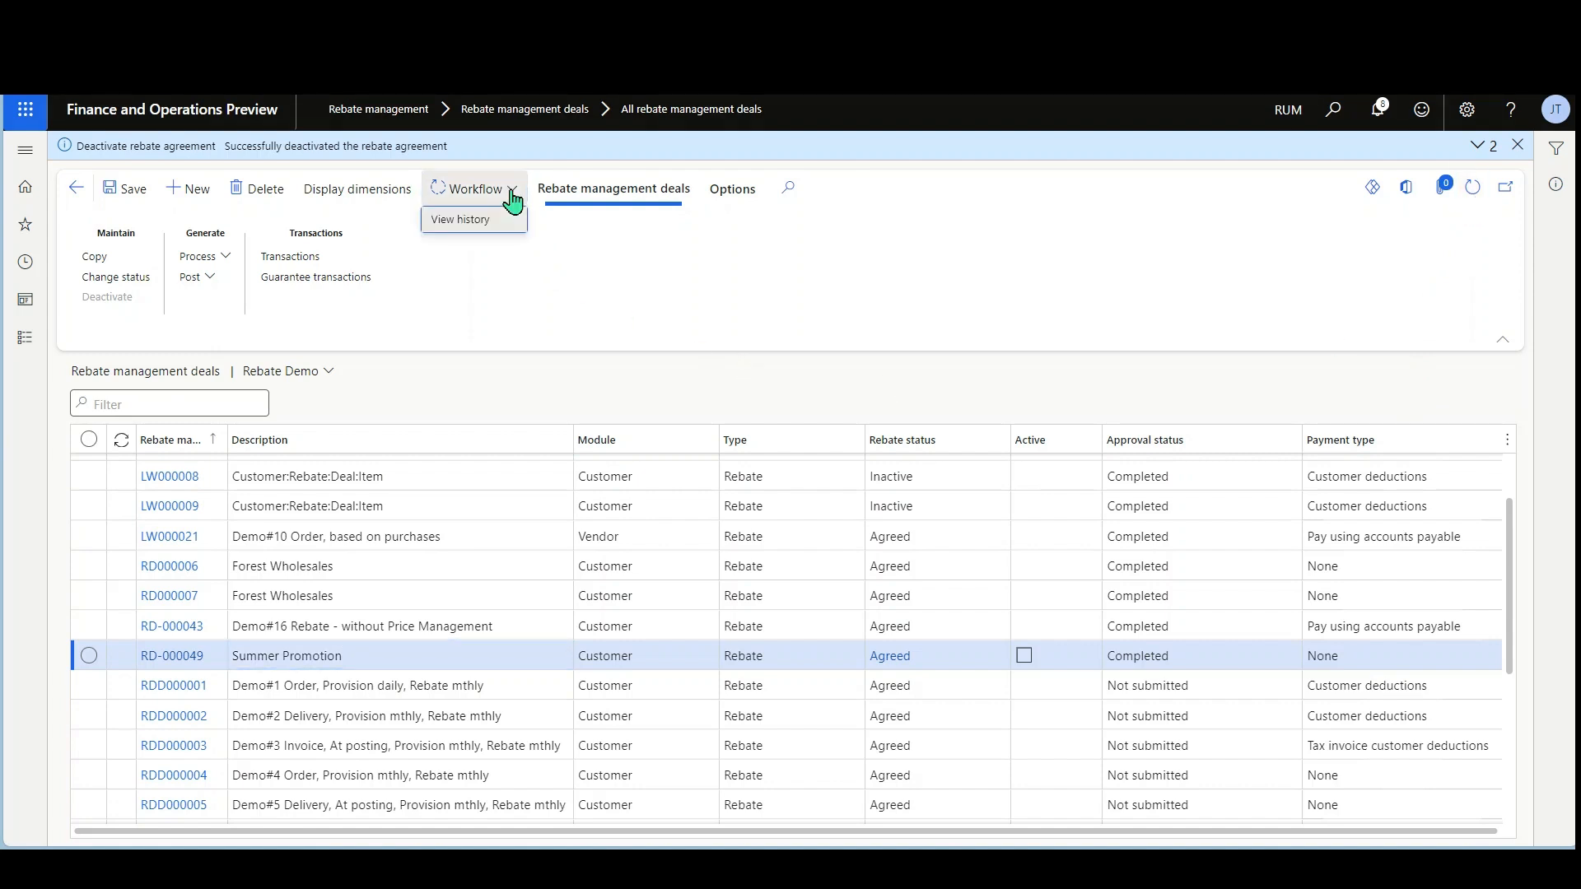
# Reload the deals page in the browser and check the workflow options for the Summer Promotion deal
pyautogui.click(988, 51)
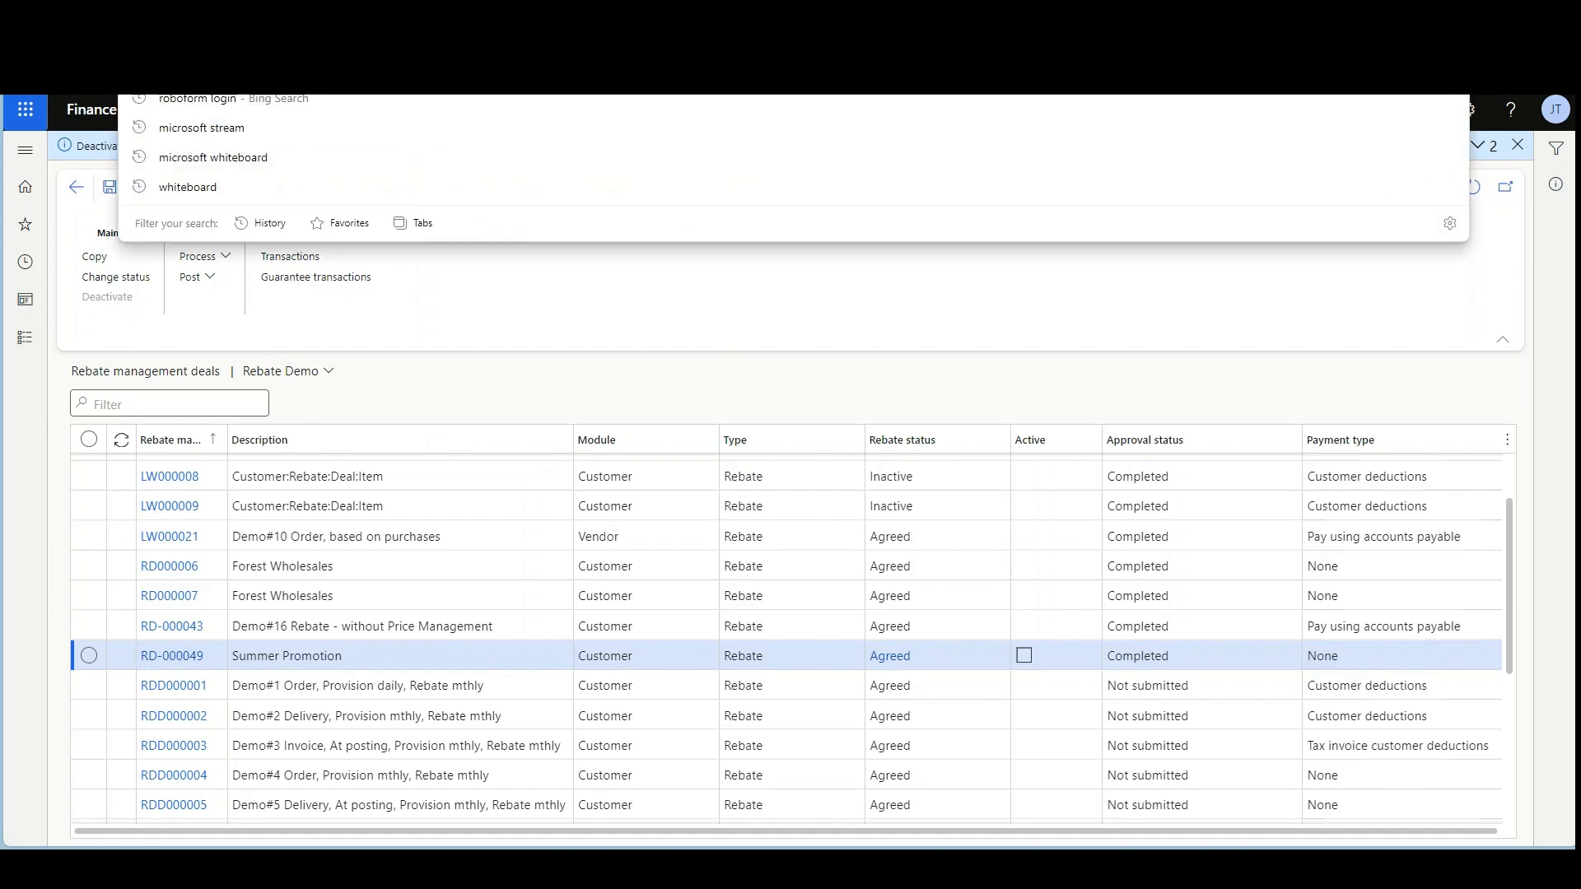
pyautogui.press('Return')
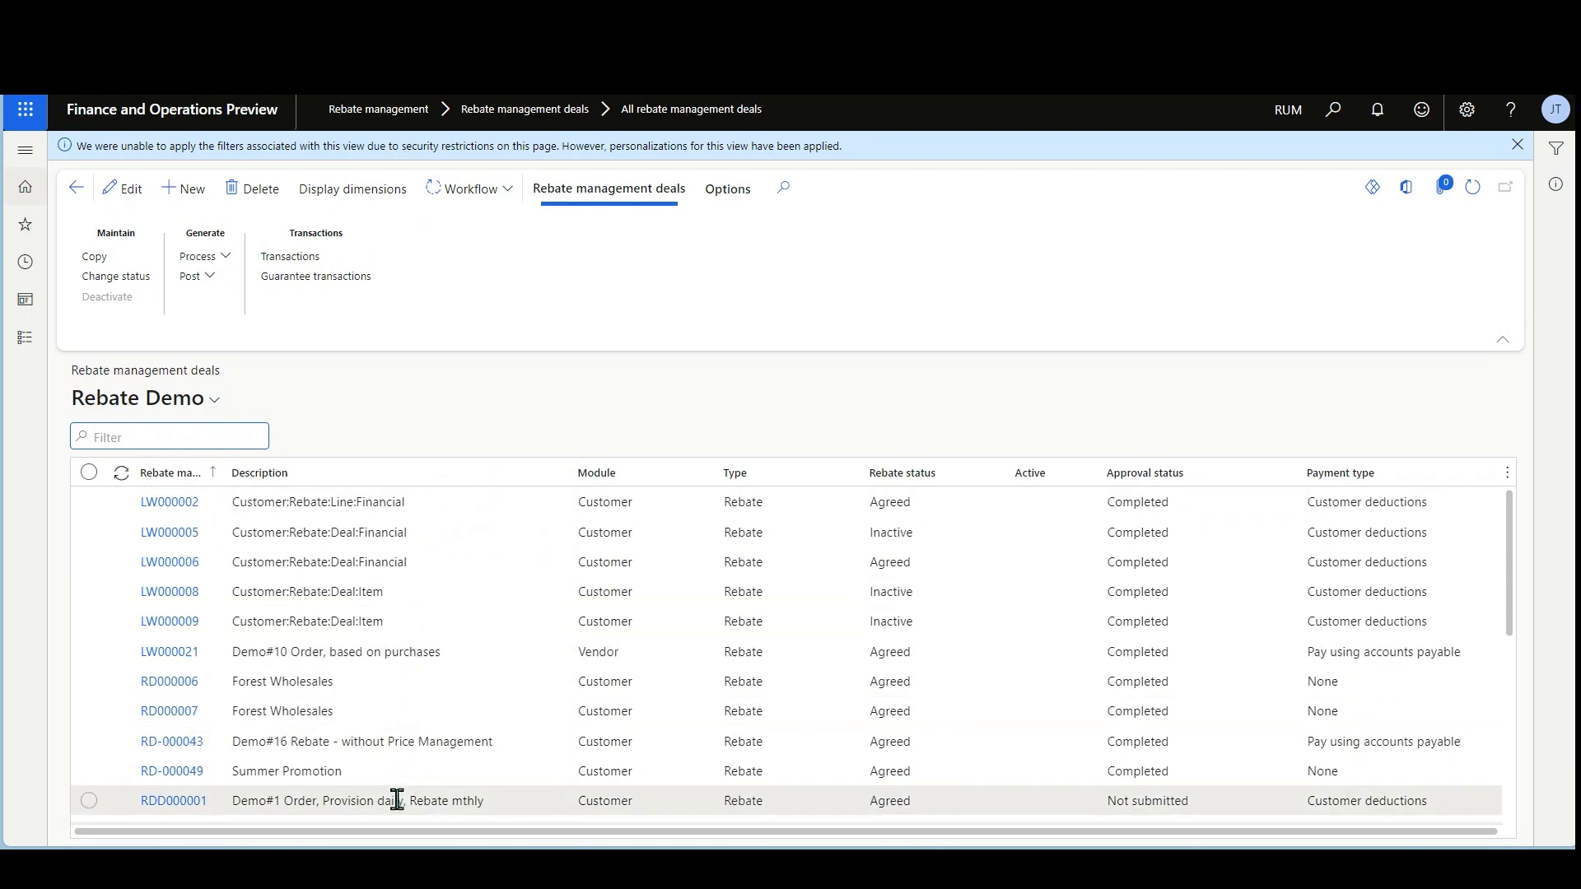
pyautogui.click(395, 774)
pyautogui.click(452, 194)
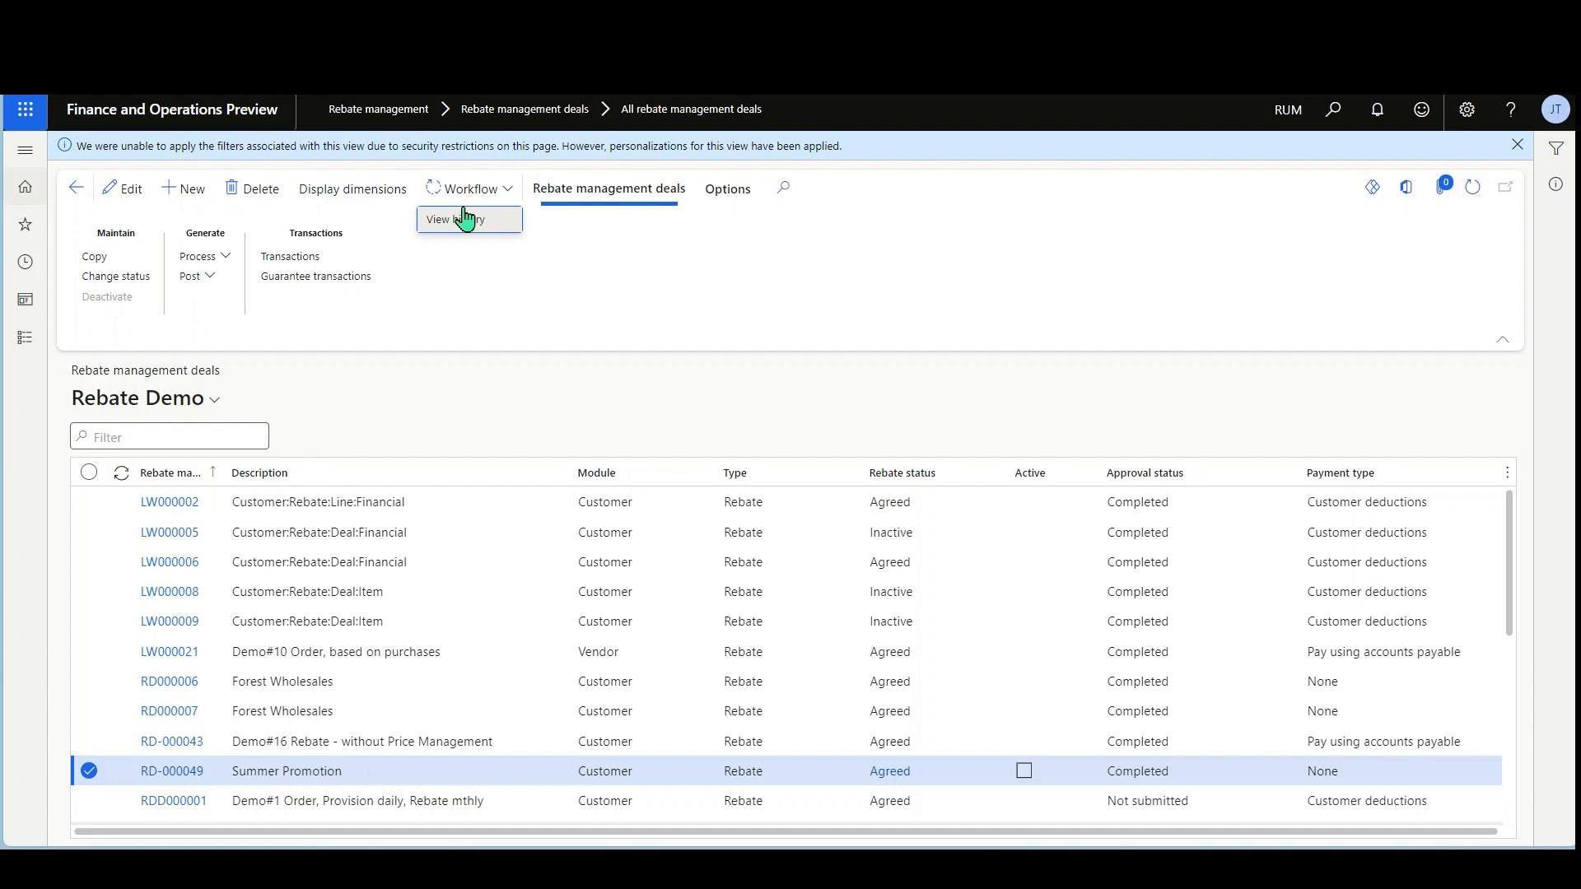
pyautogui.click(1518, 148)
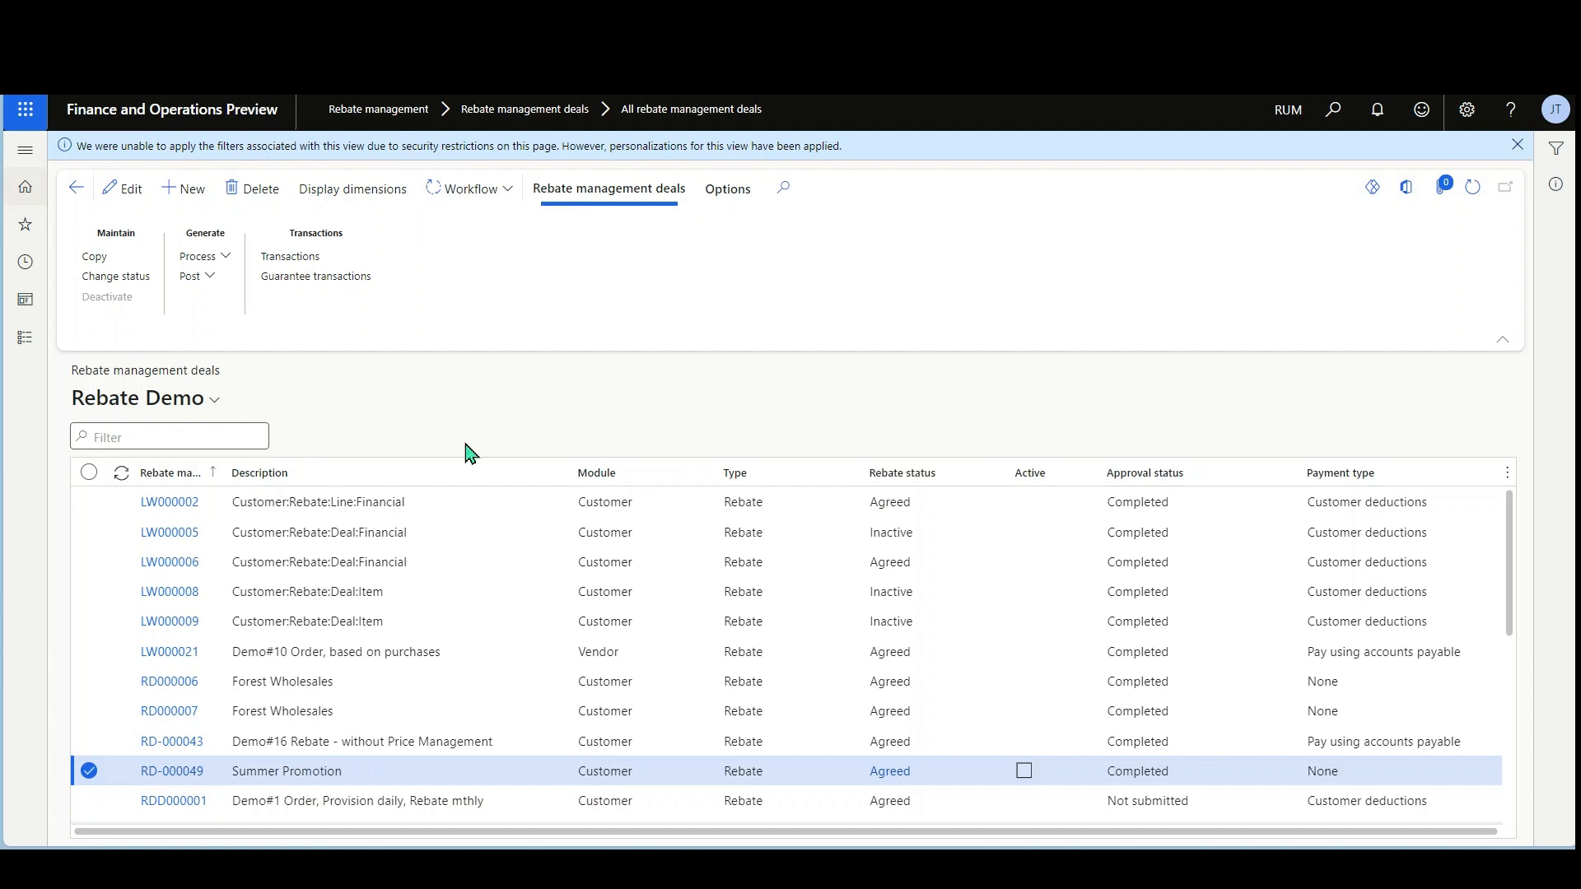
# Copy the Summer Promotion deal and open the new copy
pyautogui.scroll(-2, 406, 634)
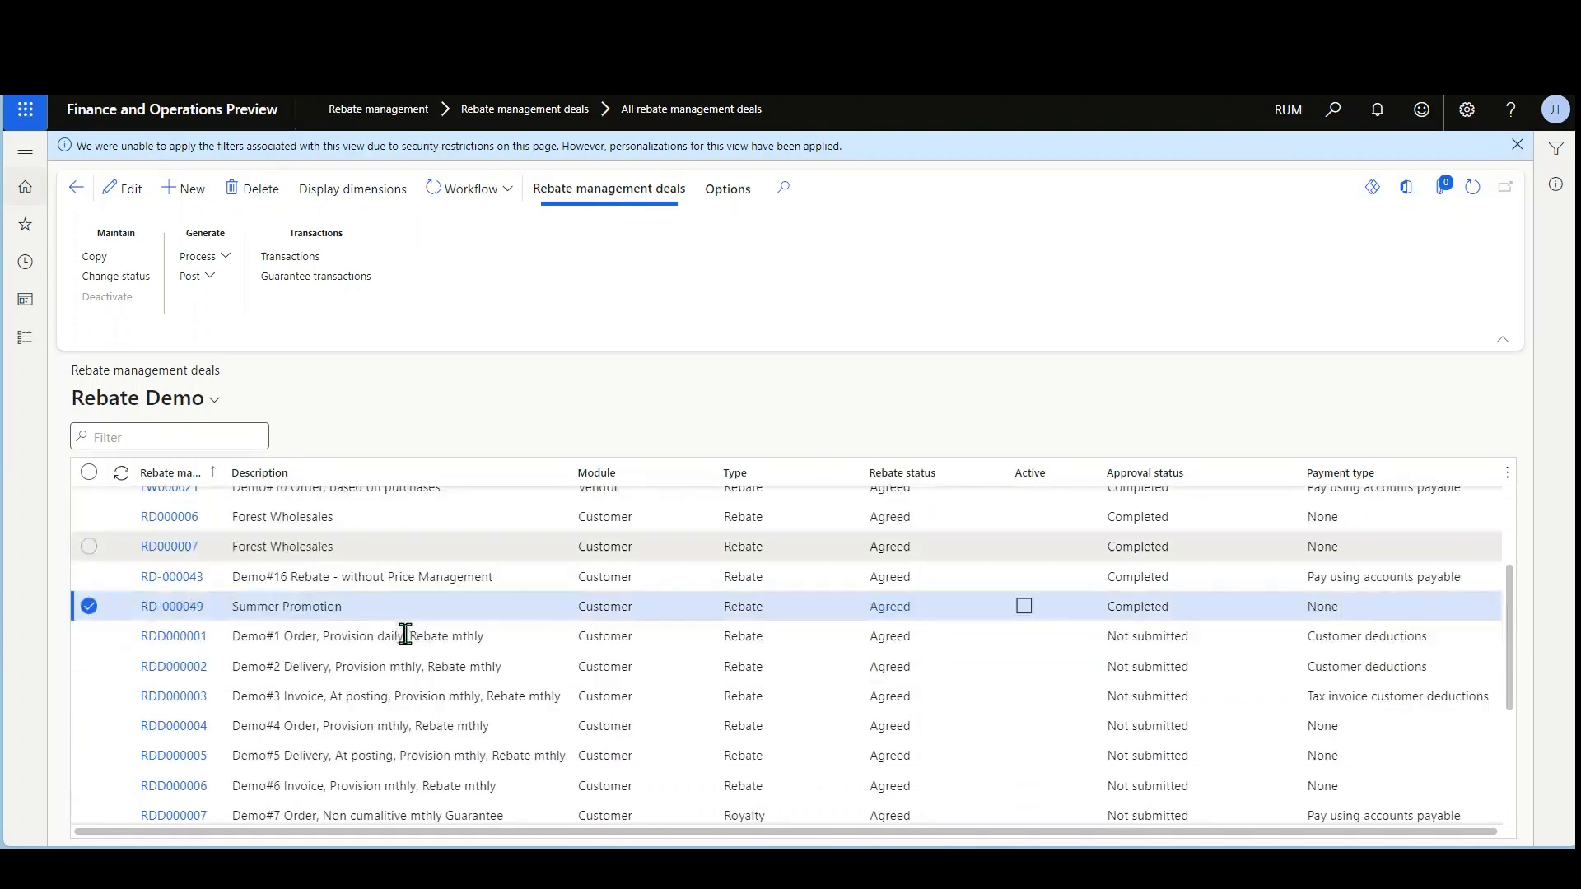
pyautogui.click(106, 257)
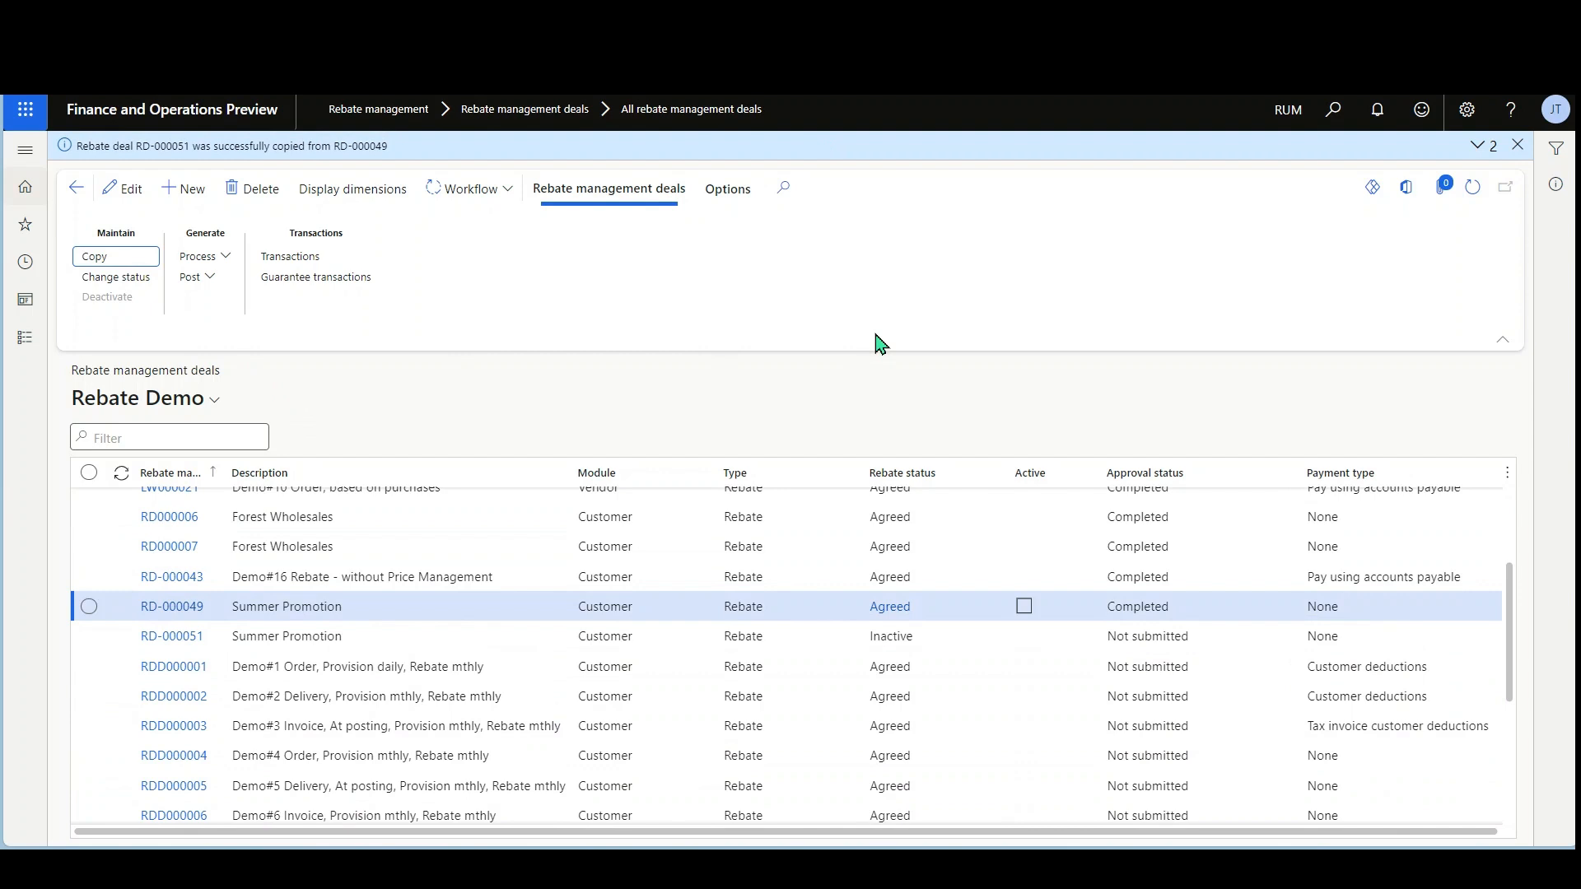
pyautogui.click(395, 640)
pyautogui.click(174, 639)
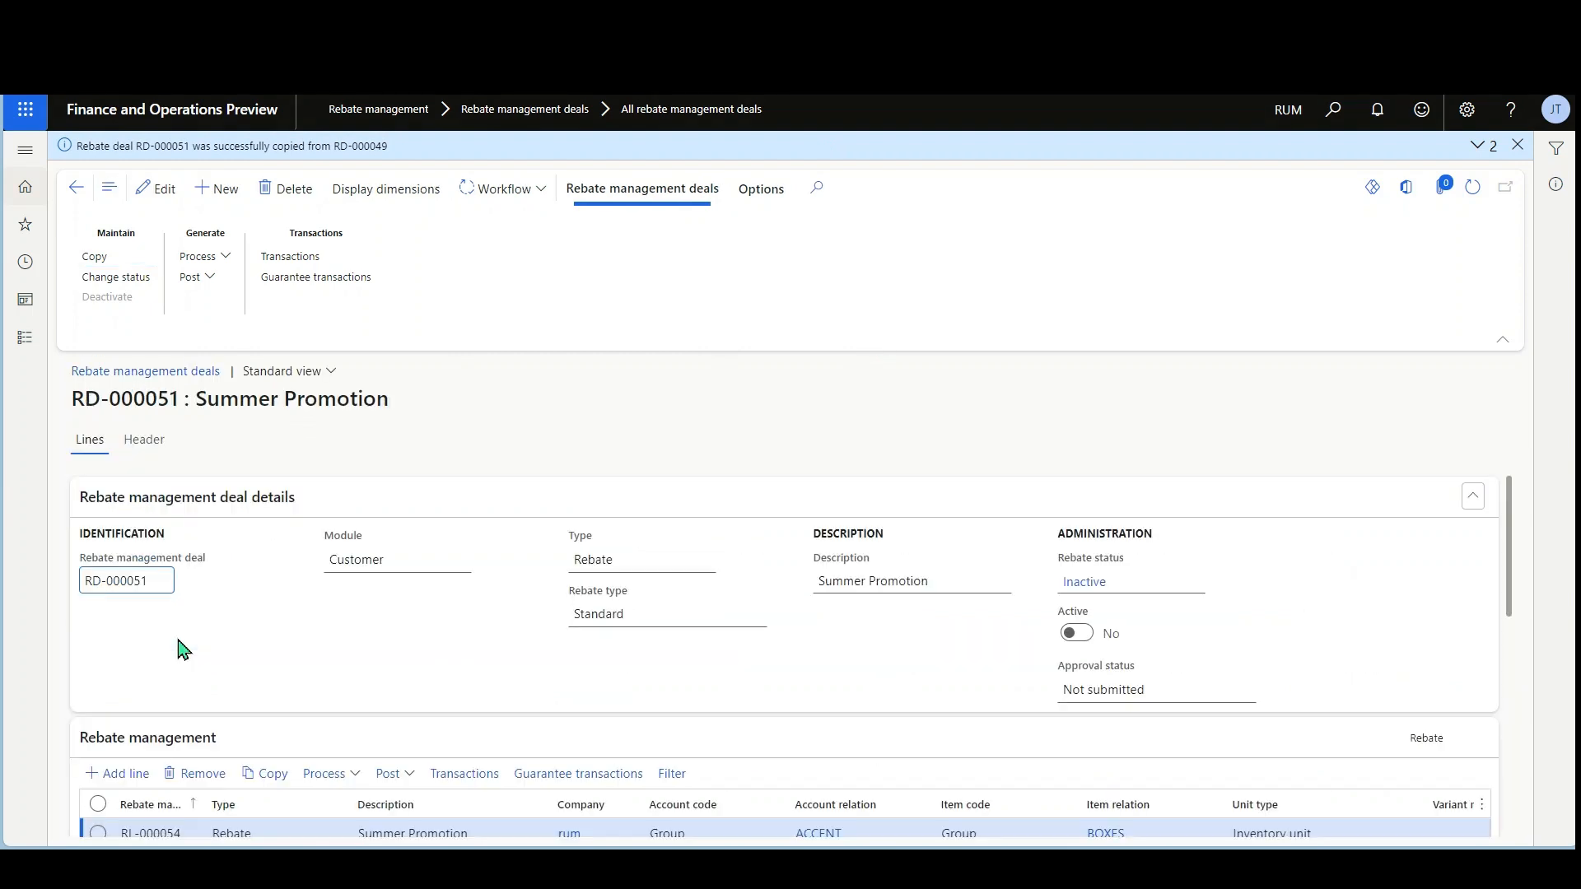
# Review the copied deal's general setup, date period and the quantity ranges of its rebate tiers
pyautogui.scroll(-3, 539, 677)
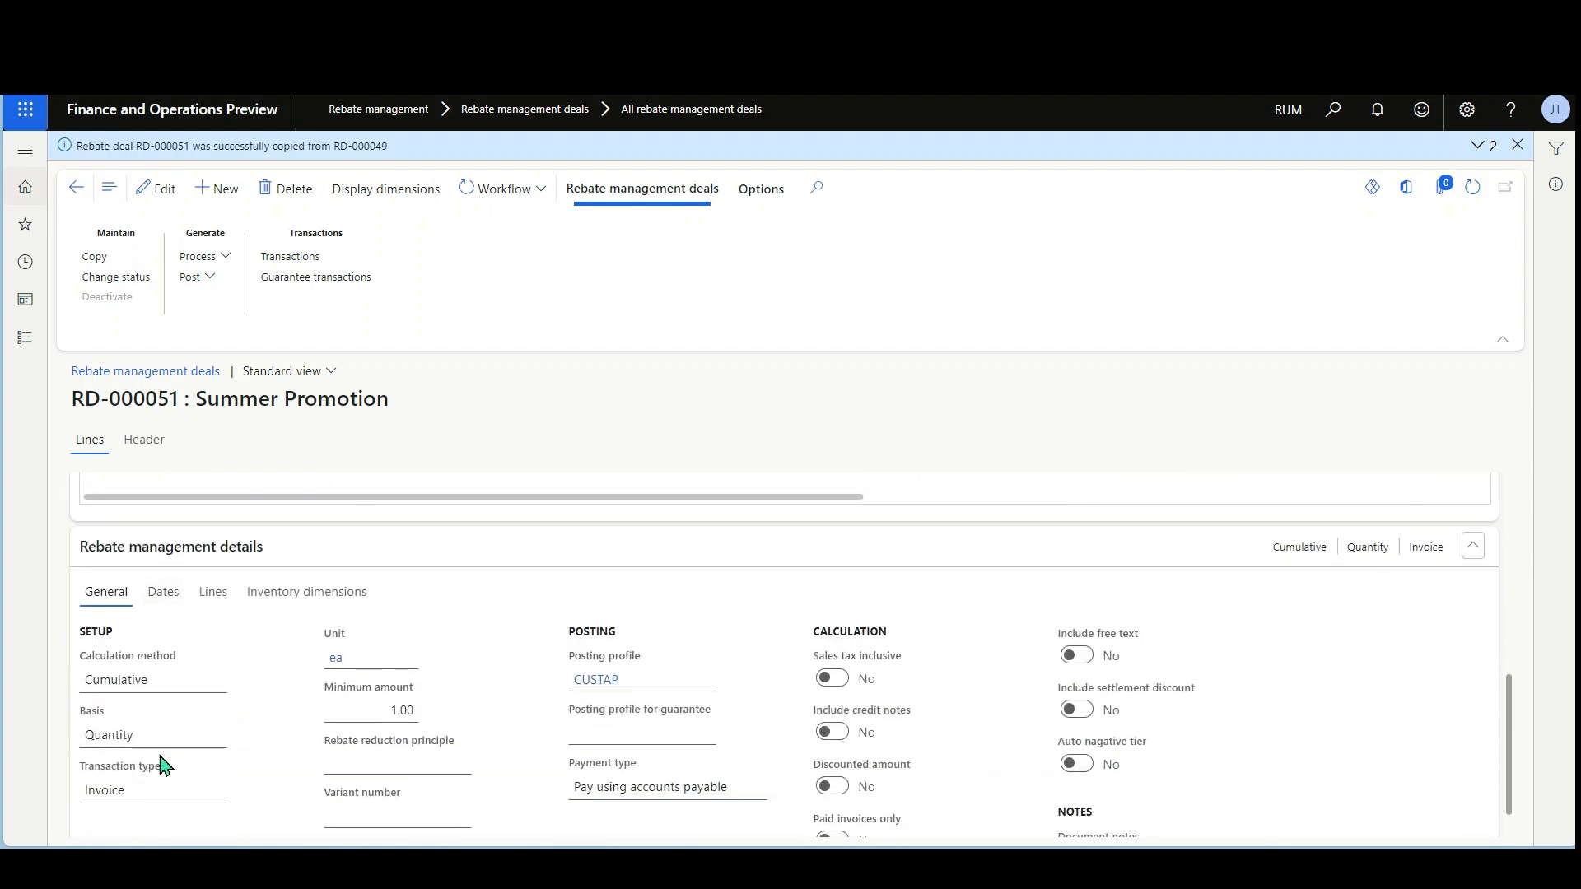
pyautogui.click(161, 596)
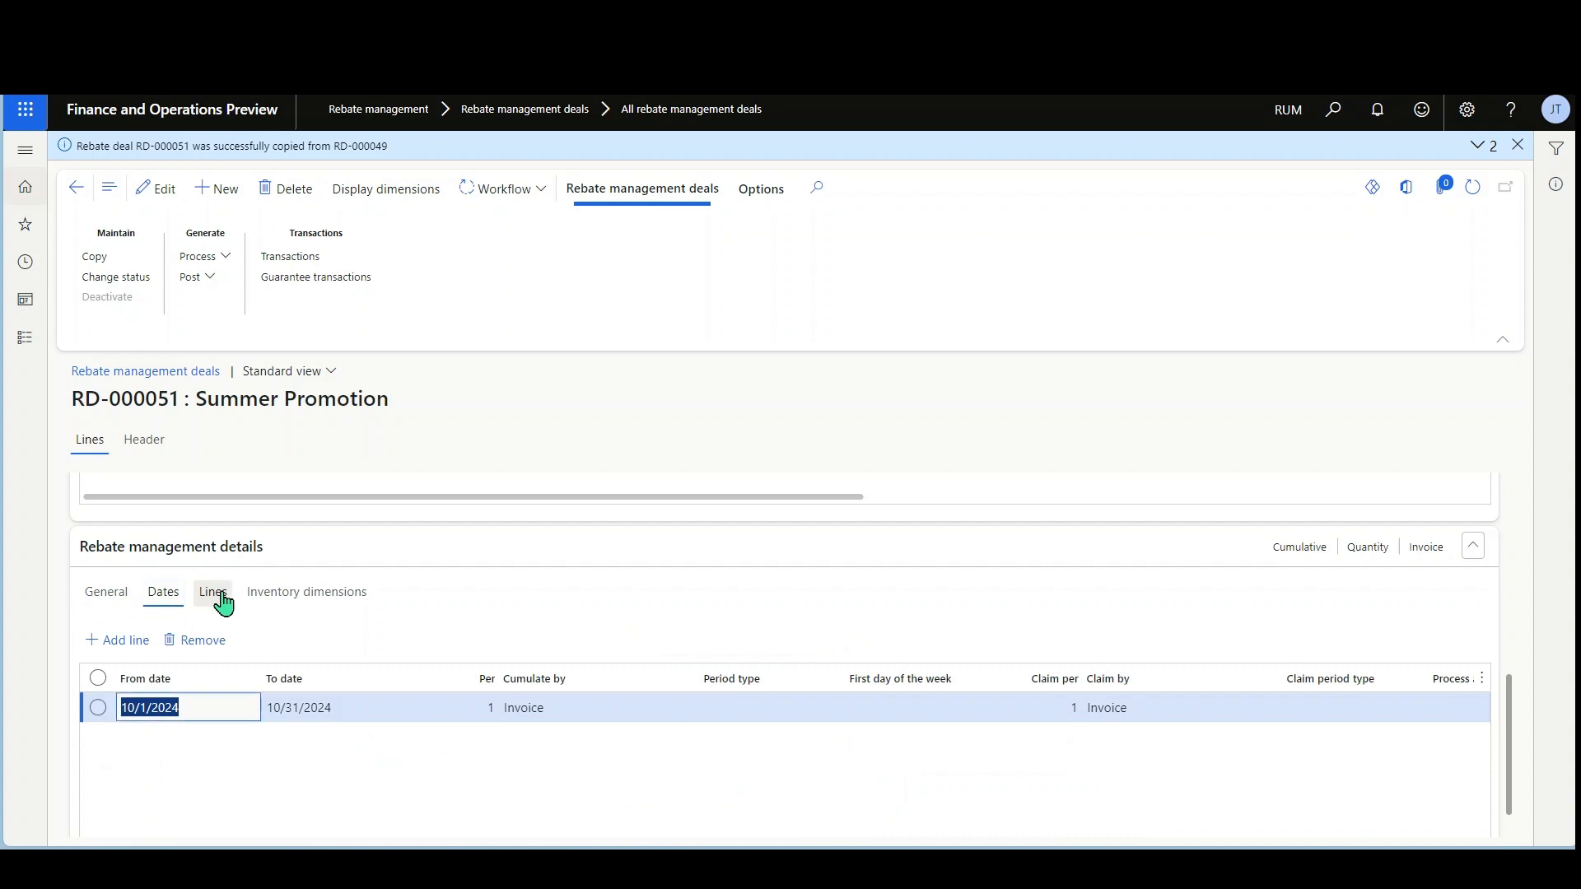
pyautogui.click(216, 593)
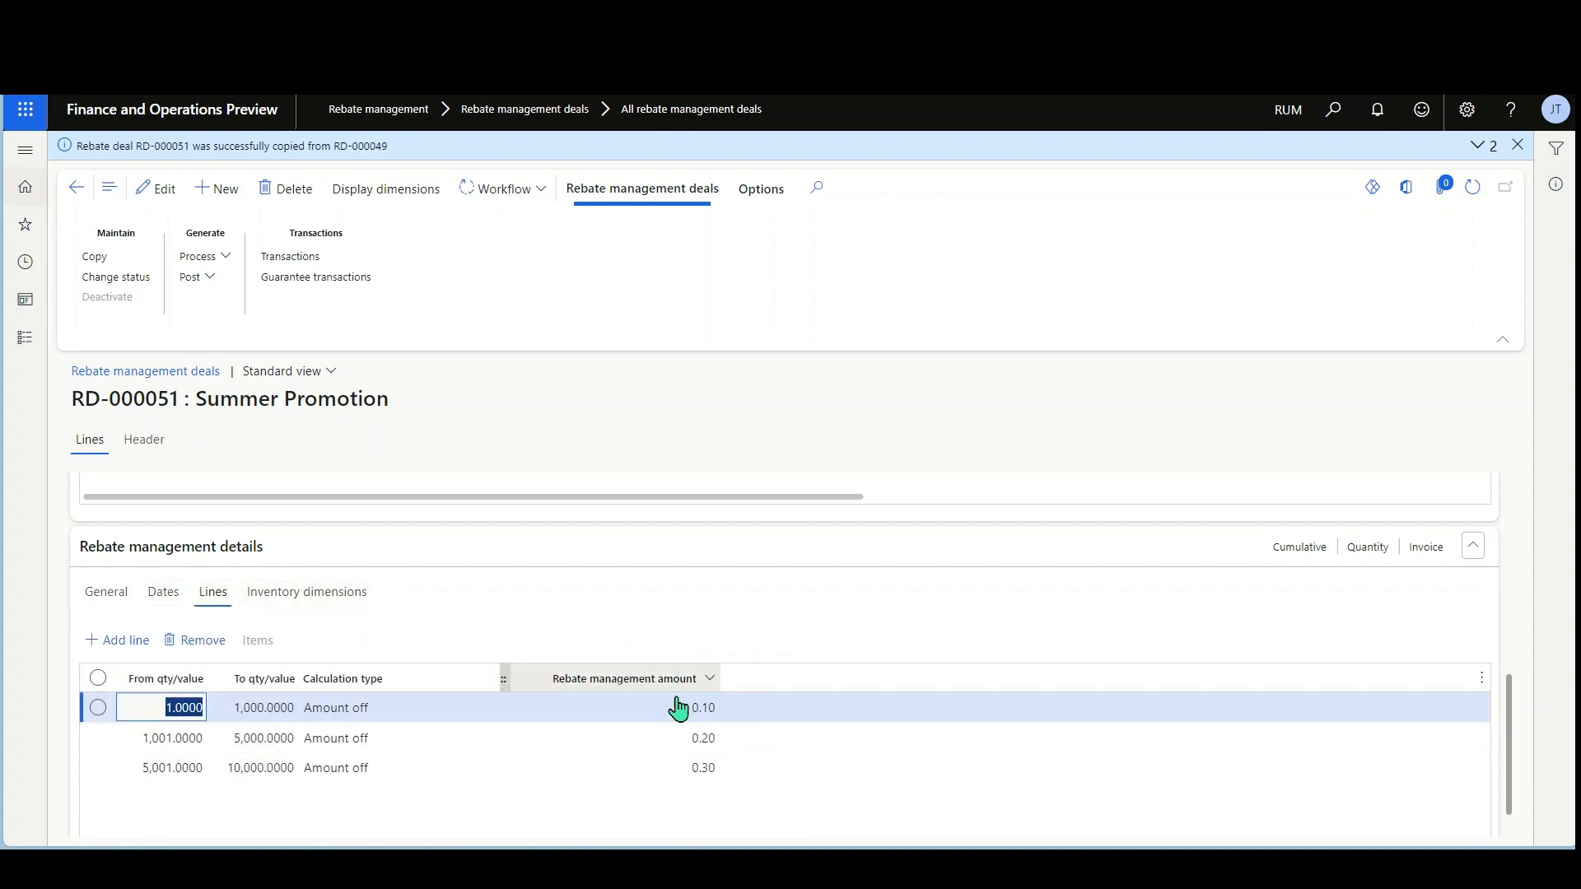
pyautogui.click(258, 739)
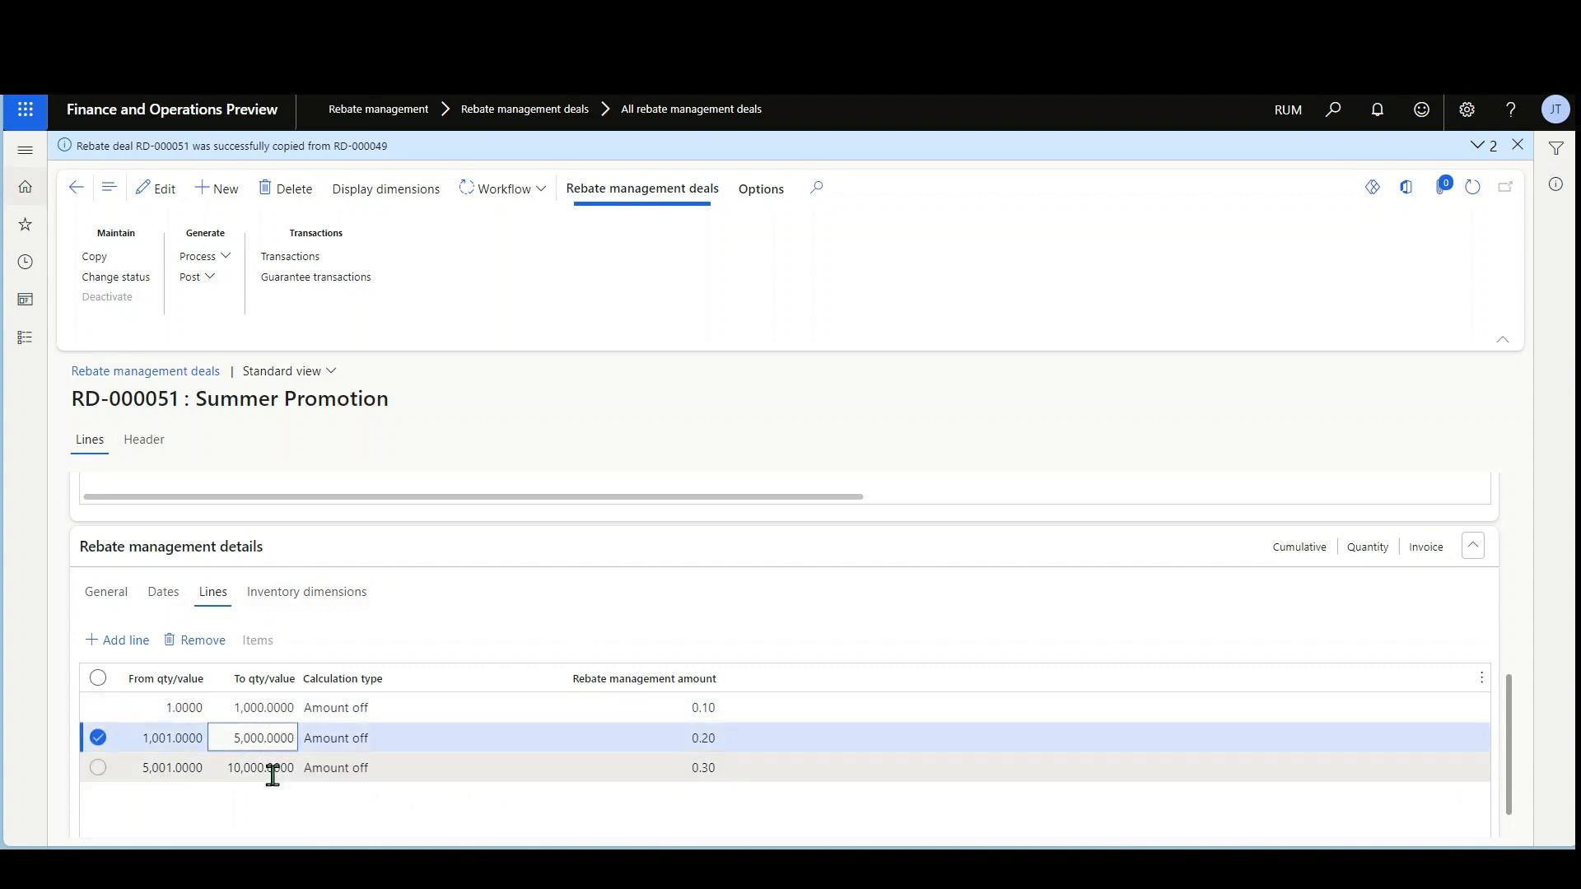
pyautogui.click(272, 769)
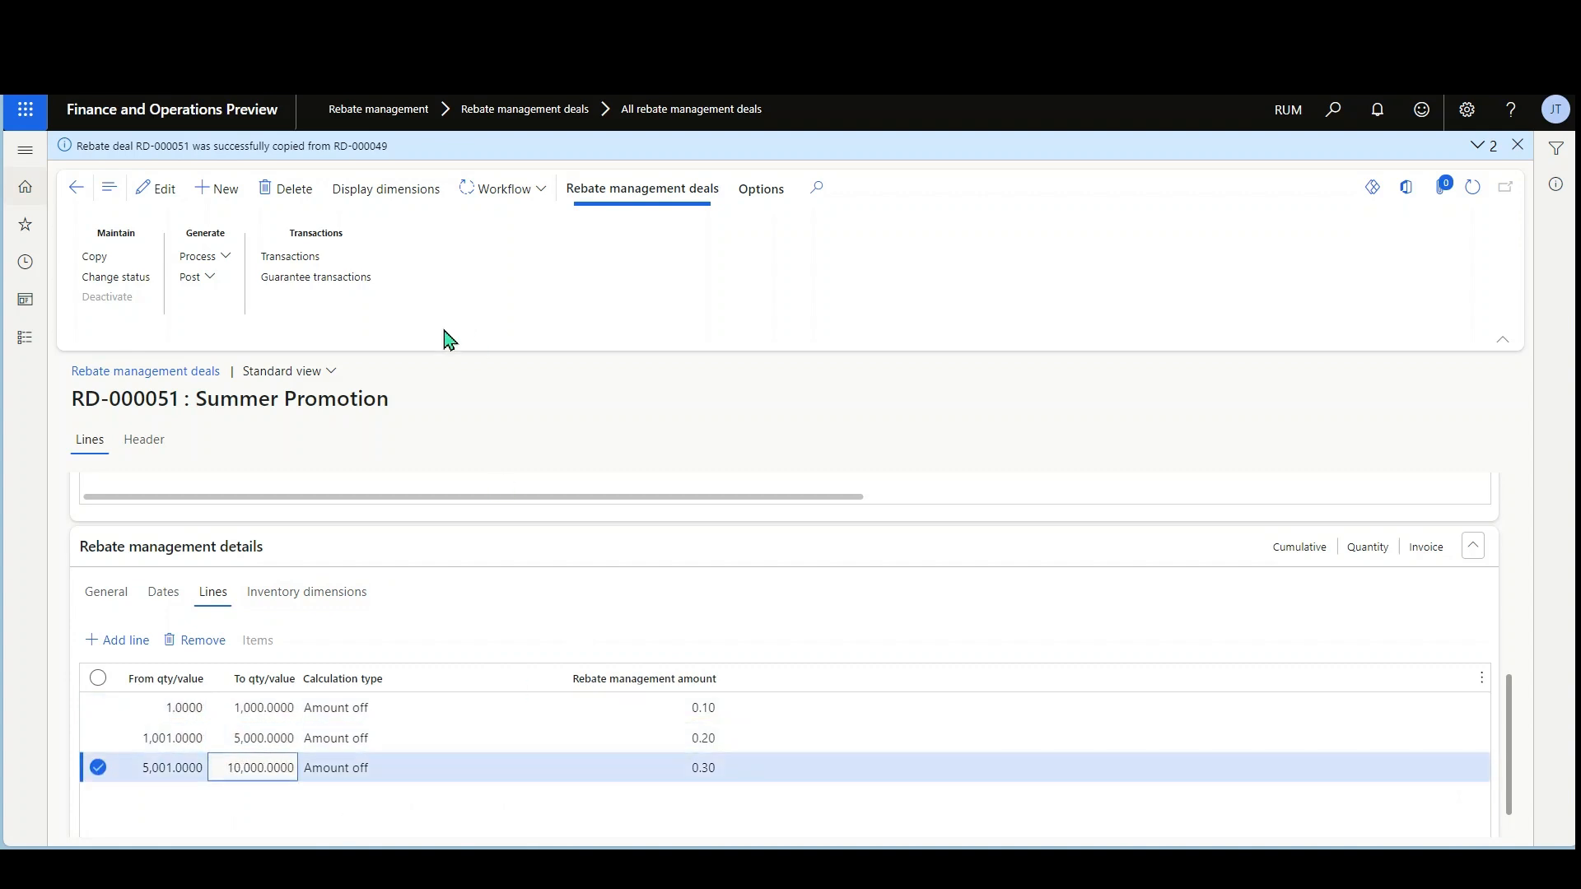
# Change the copied Summer Promotion deal's rebate status to Agreed
pyautogui.click(132, 282)
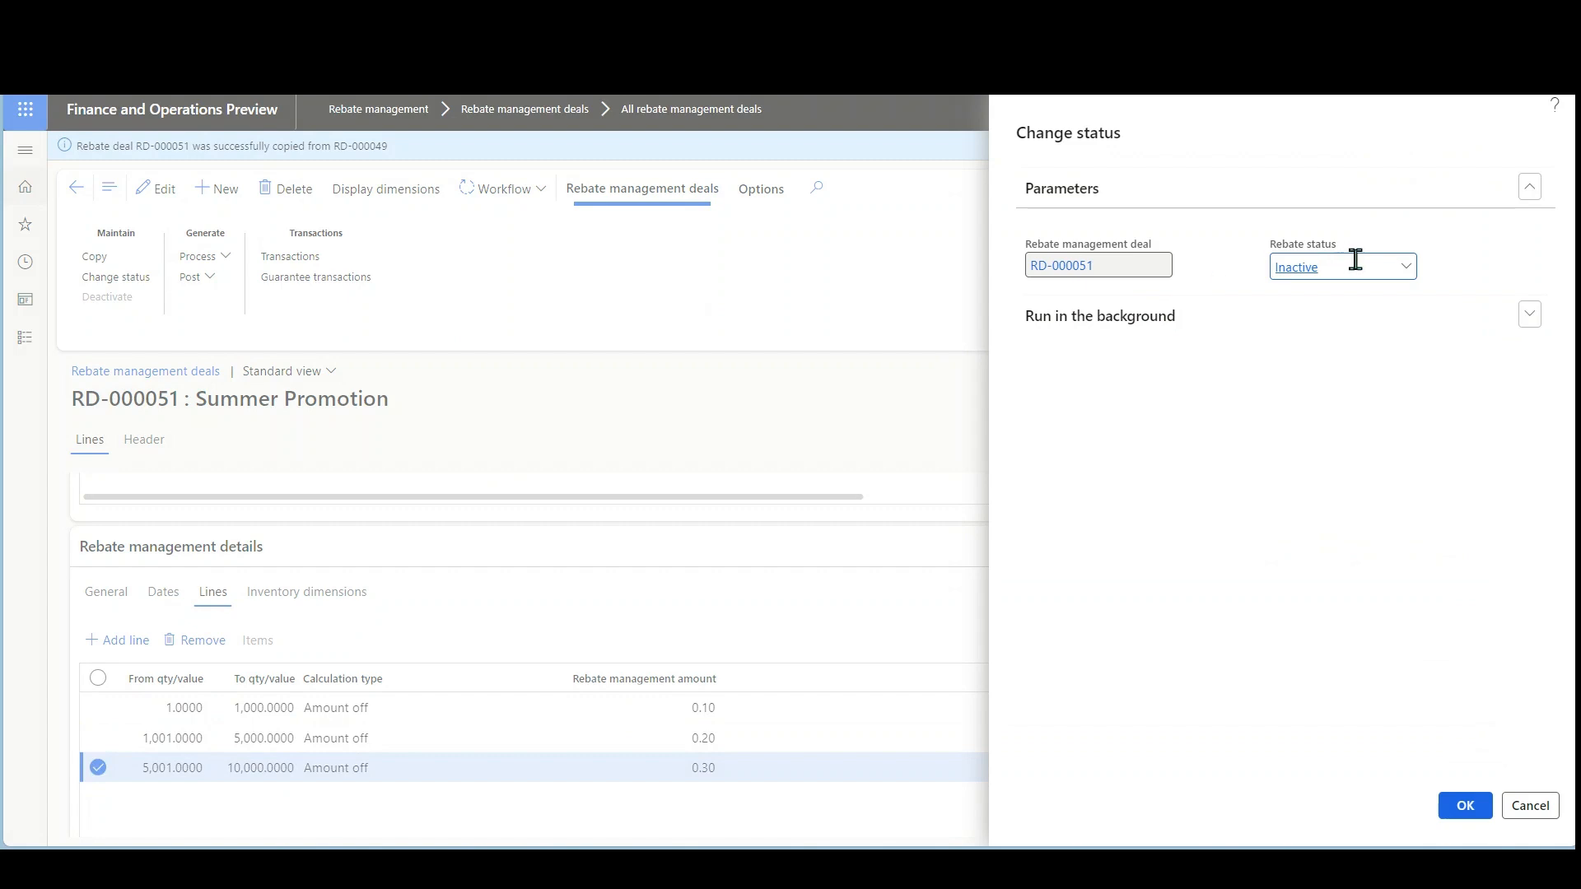
pyautogui.click(1401, 269)
pyautogui.click(1362, 332)
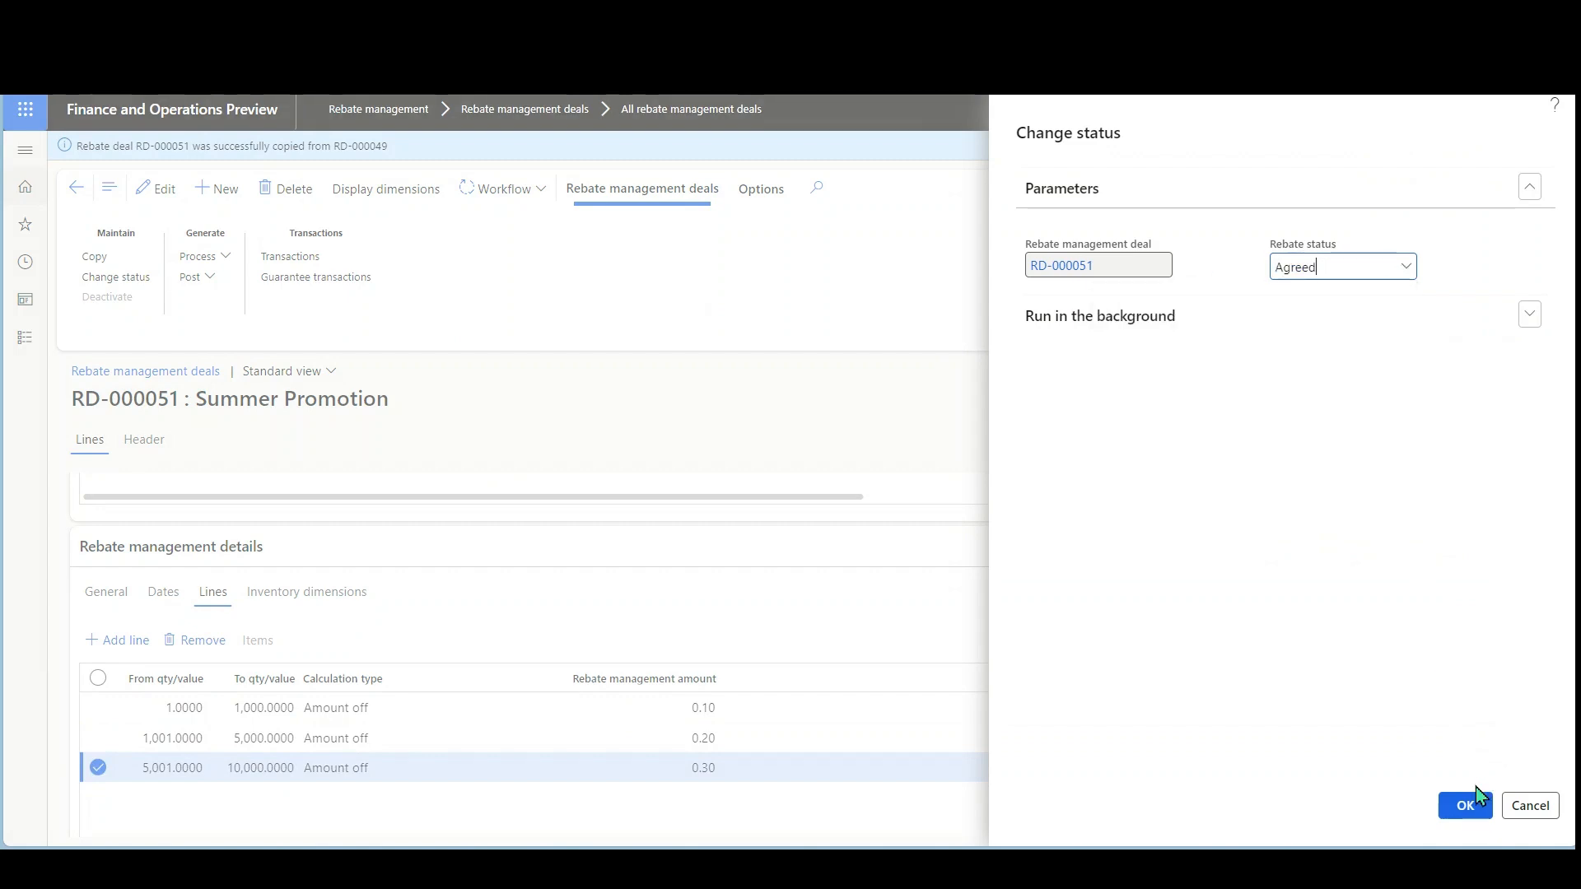
pyautogui.click(1464, 806)
# Submit the copied Summer Promotion deal to the approval workflow
pyautogui.click(528, 204)
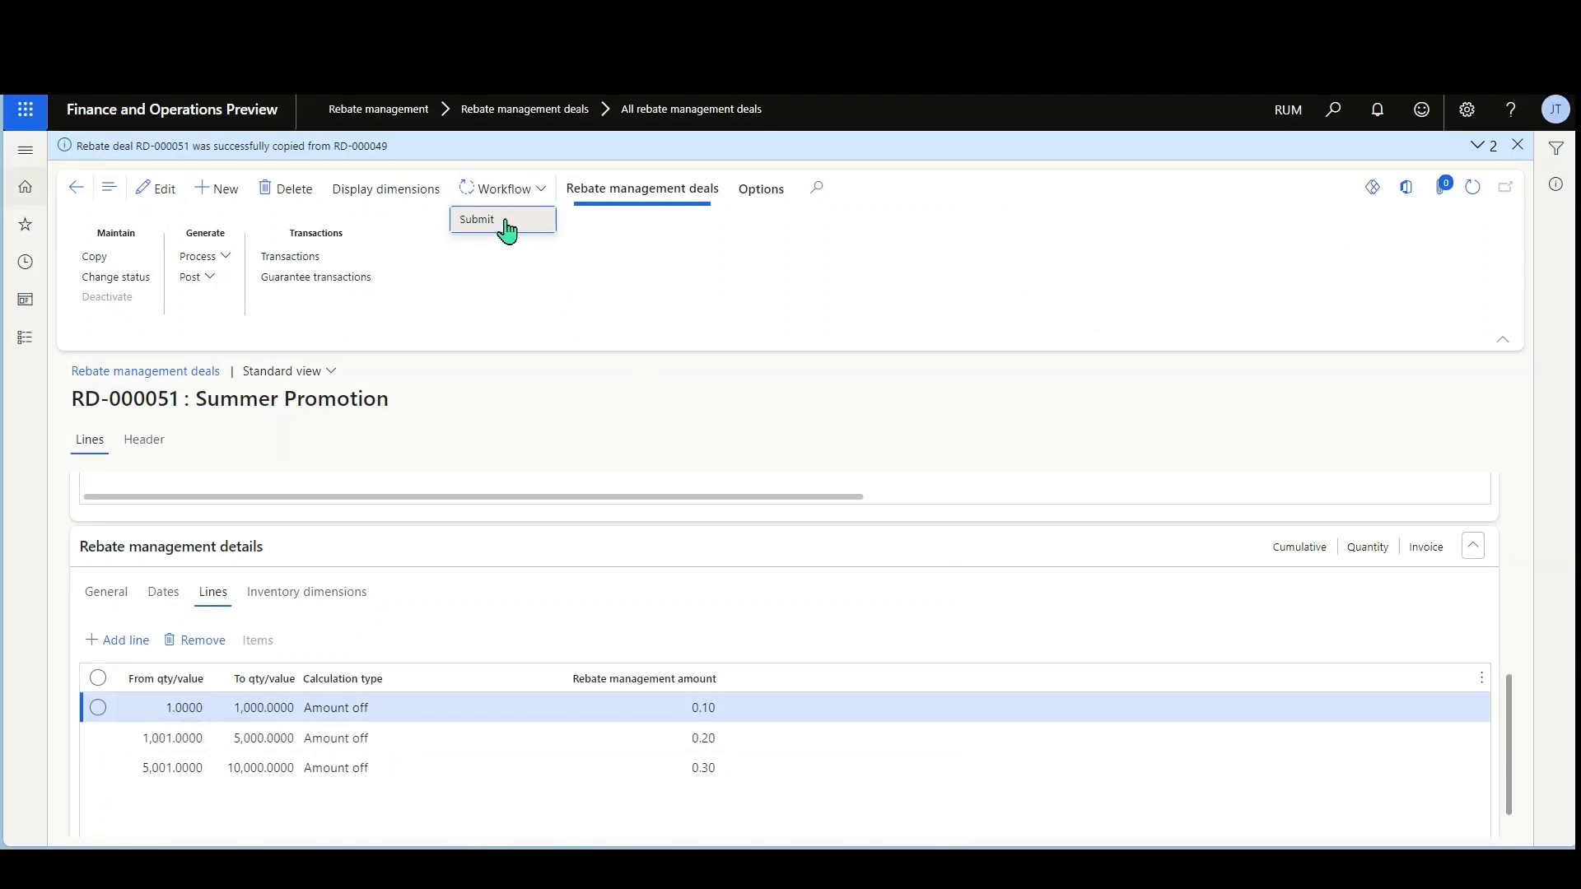
pyautogui.click(504, 222)
pyautogui.click(1459, 805)
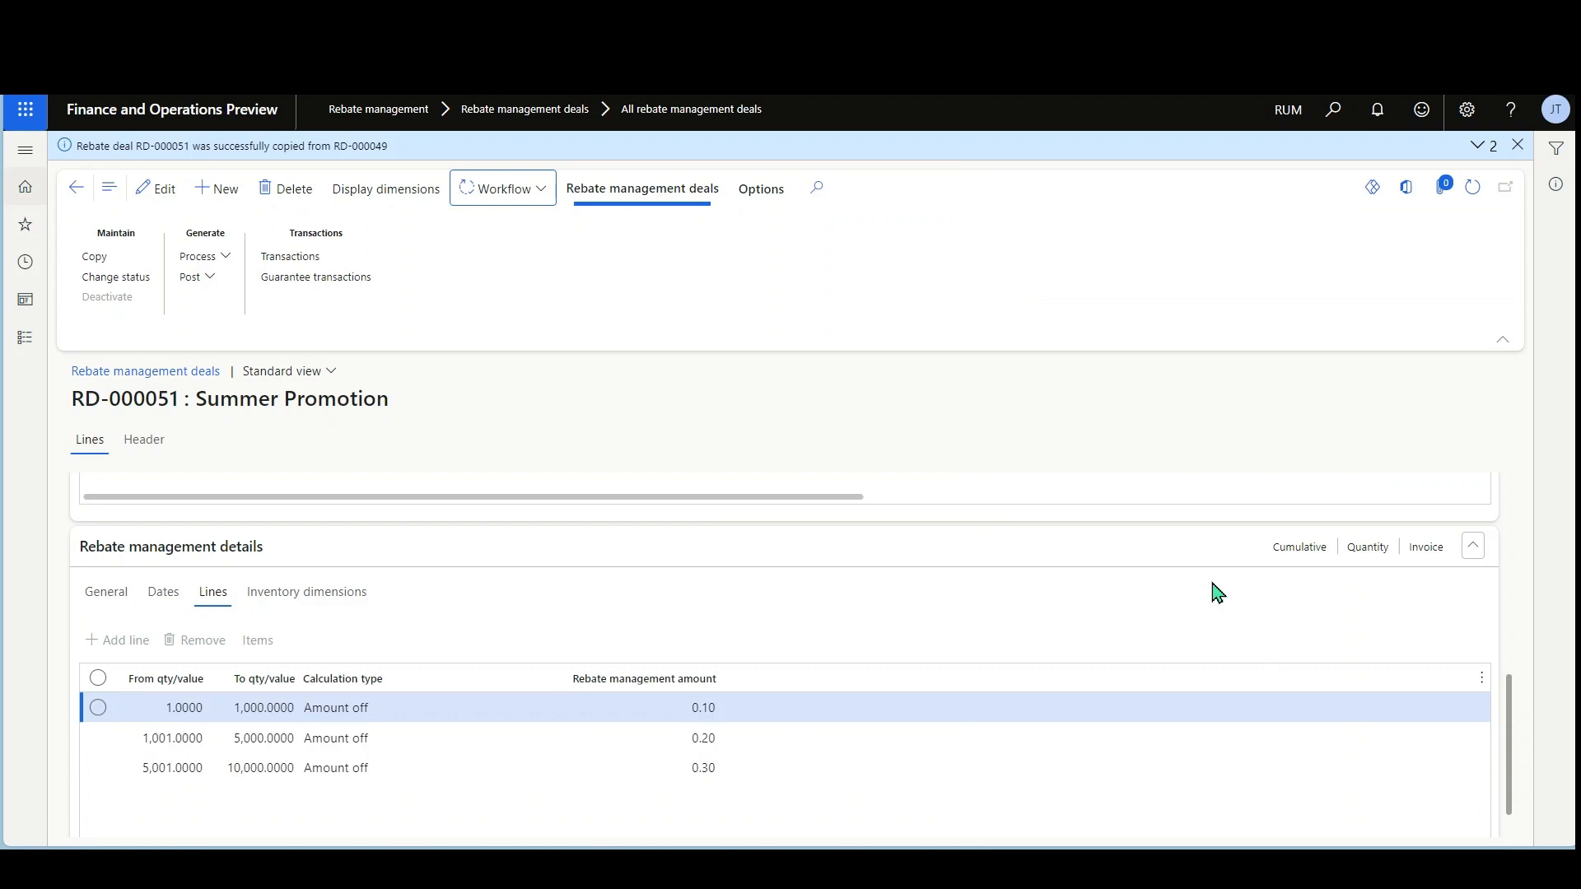
# Refresh the copied Summer Promotion deal to check its workflow approval status, and dismiss the notification
pyautogui.scroll(6, 1243, 576)
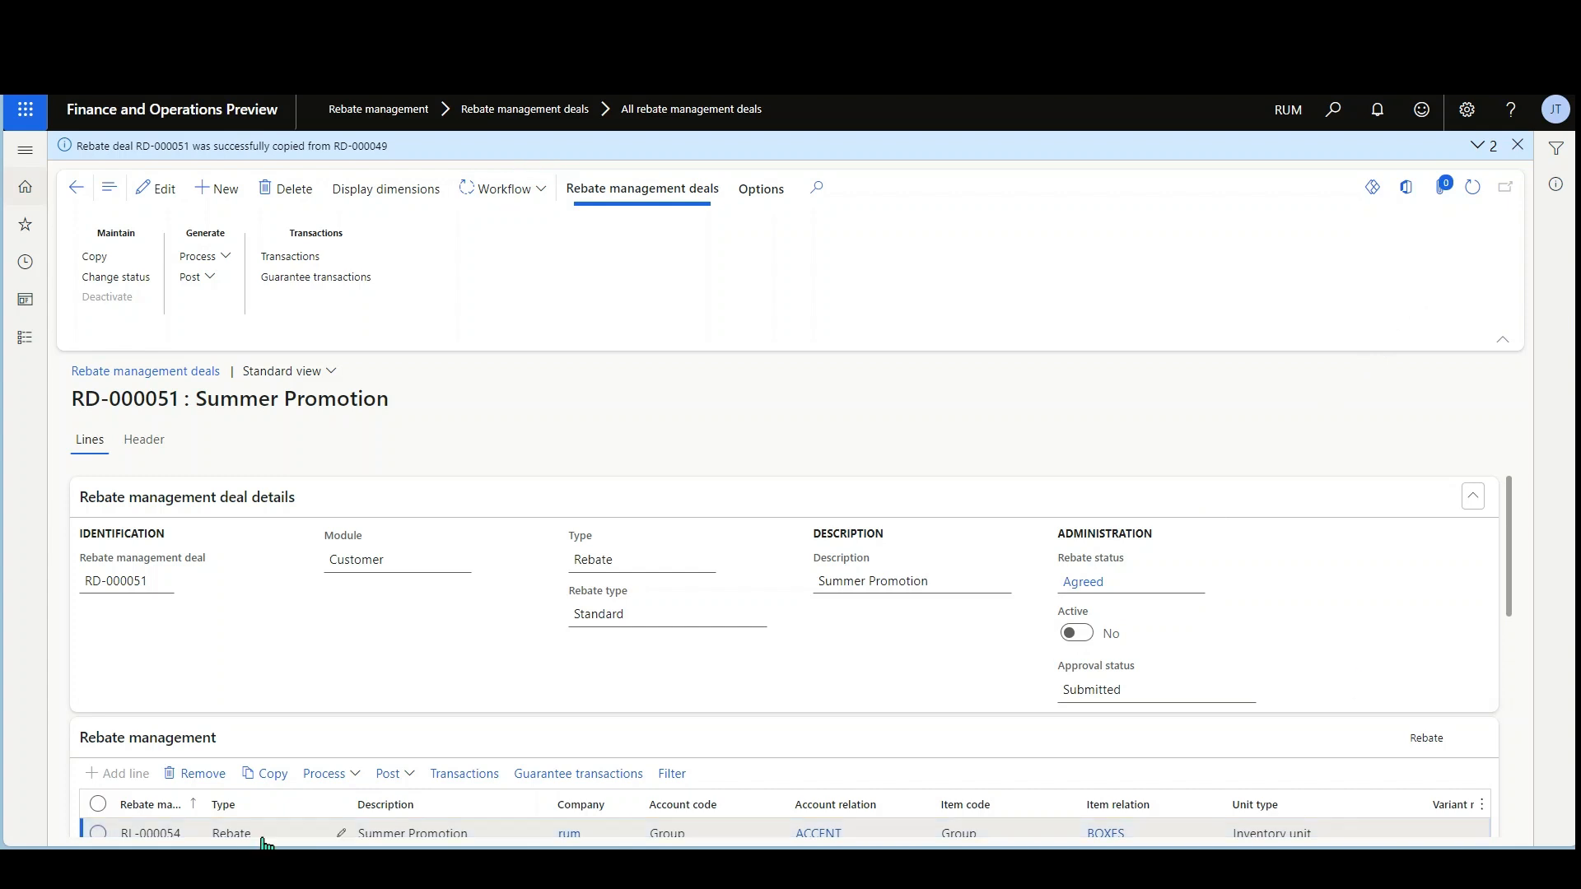
pyautogui.click(1480, 194)
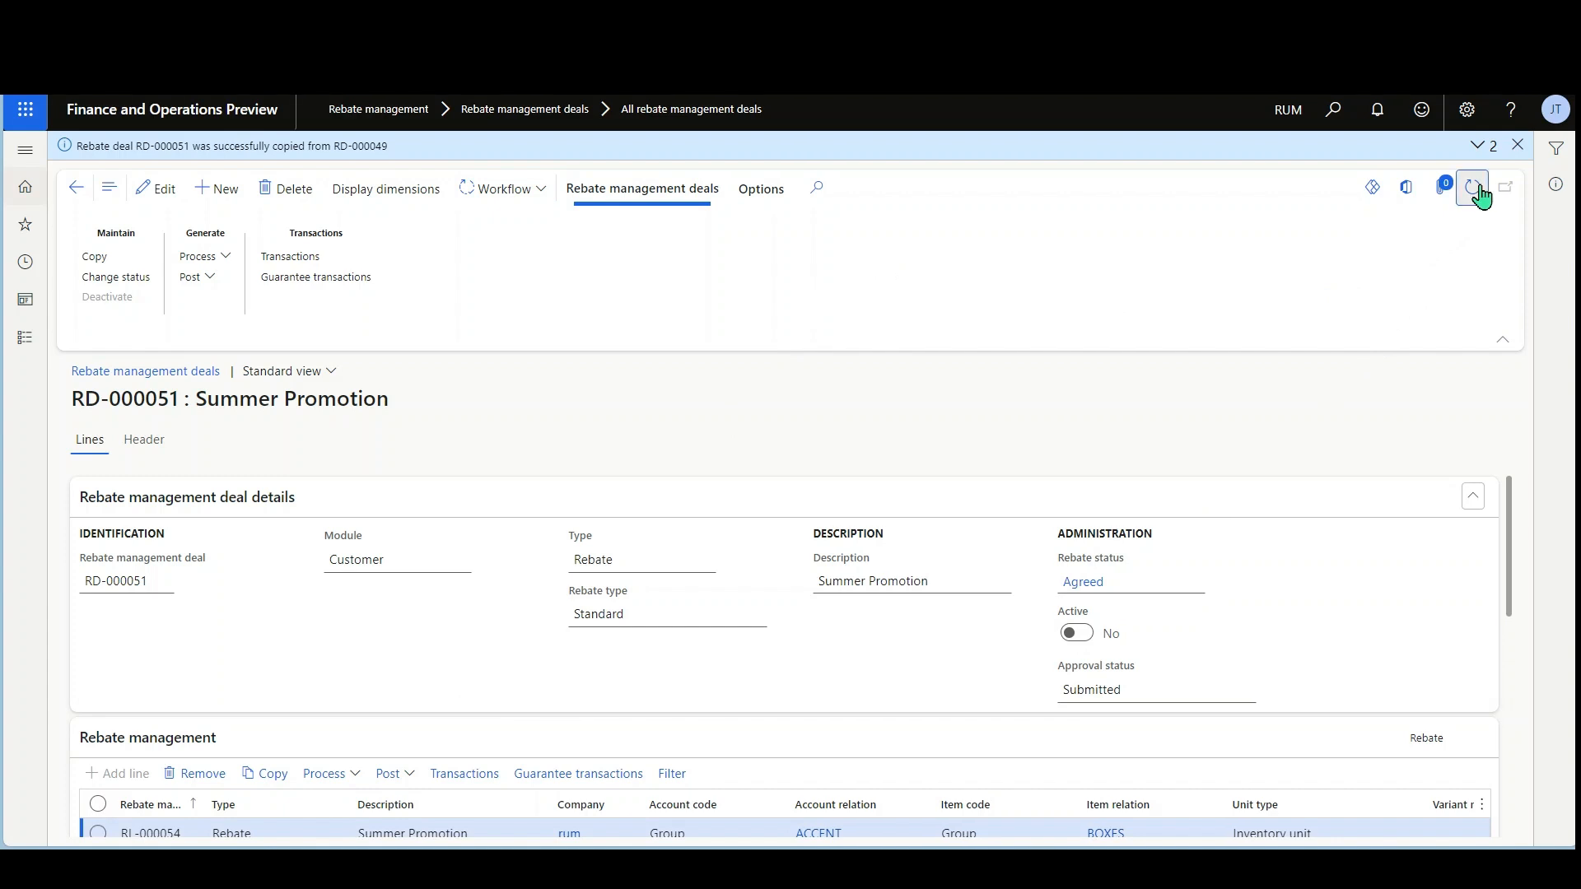
pyautogui.click(1519, 148)
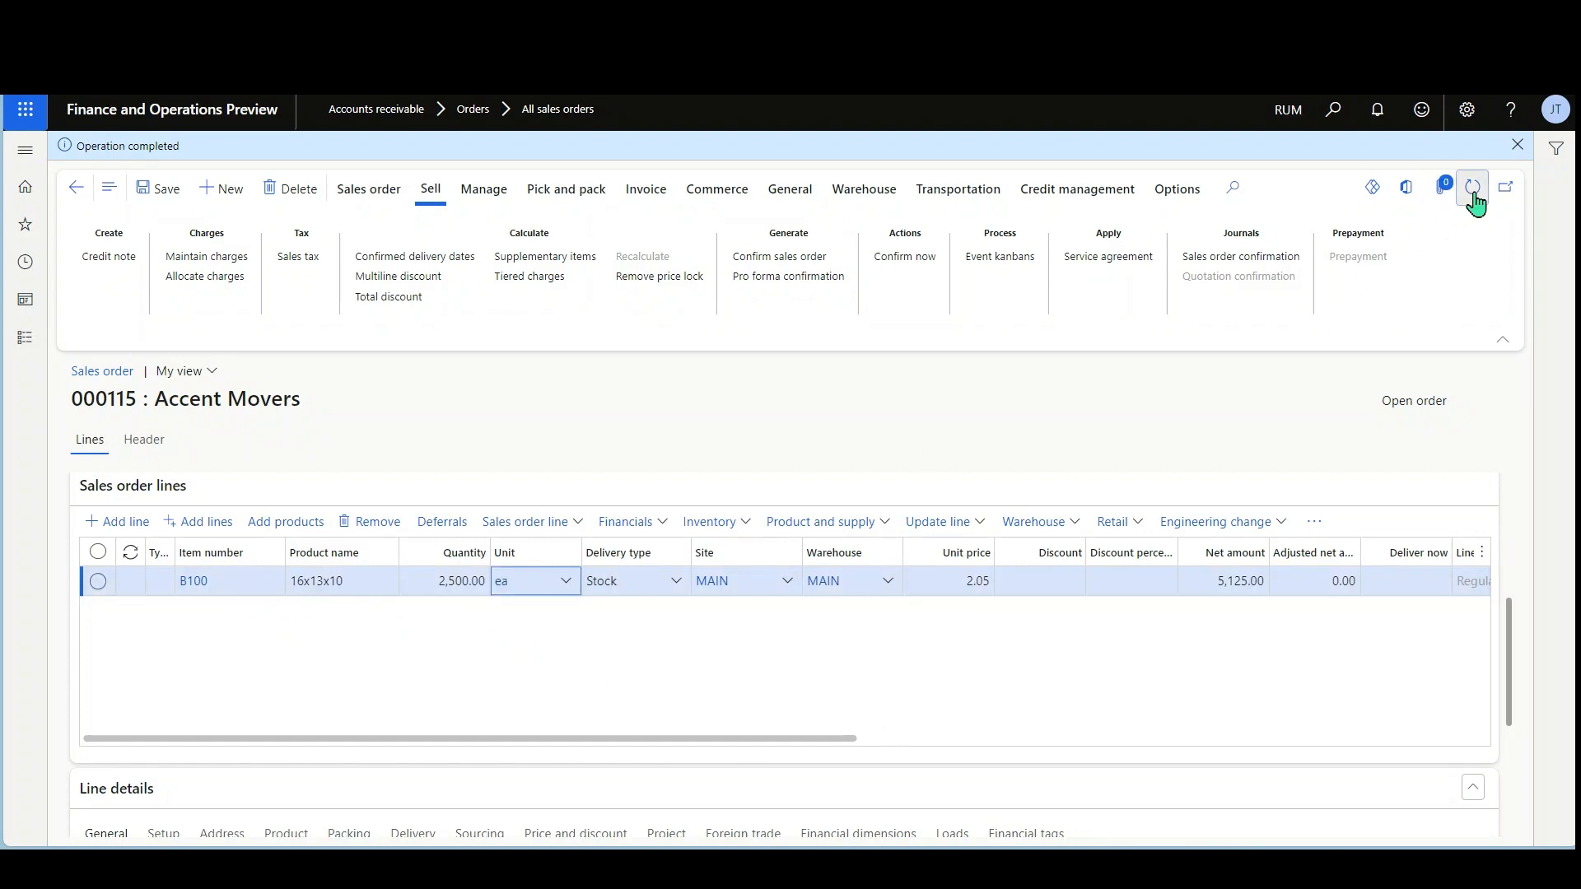
pyautogui.click(437, 582)
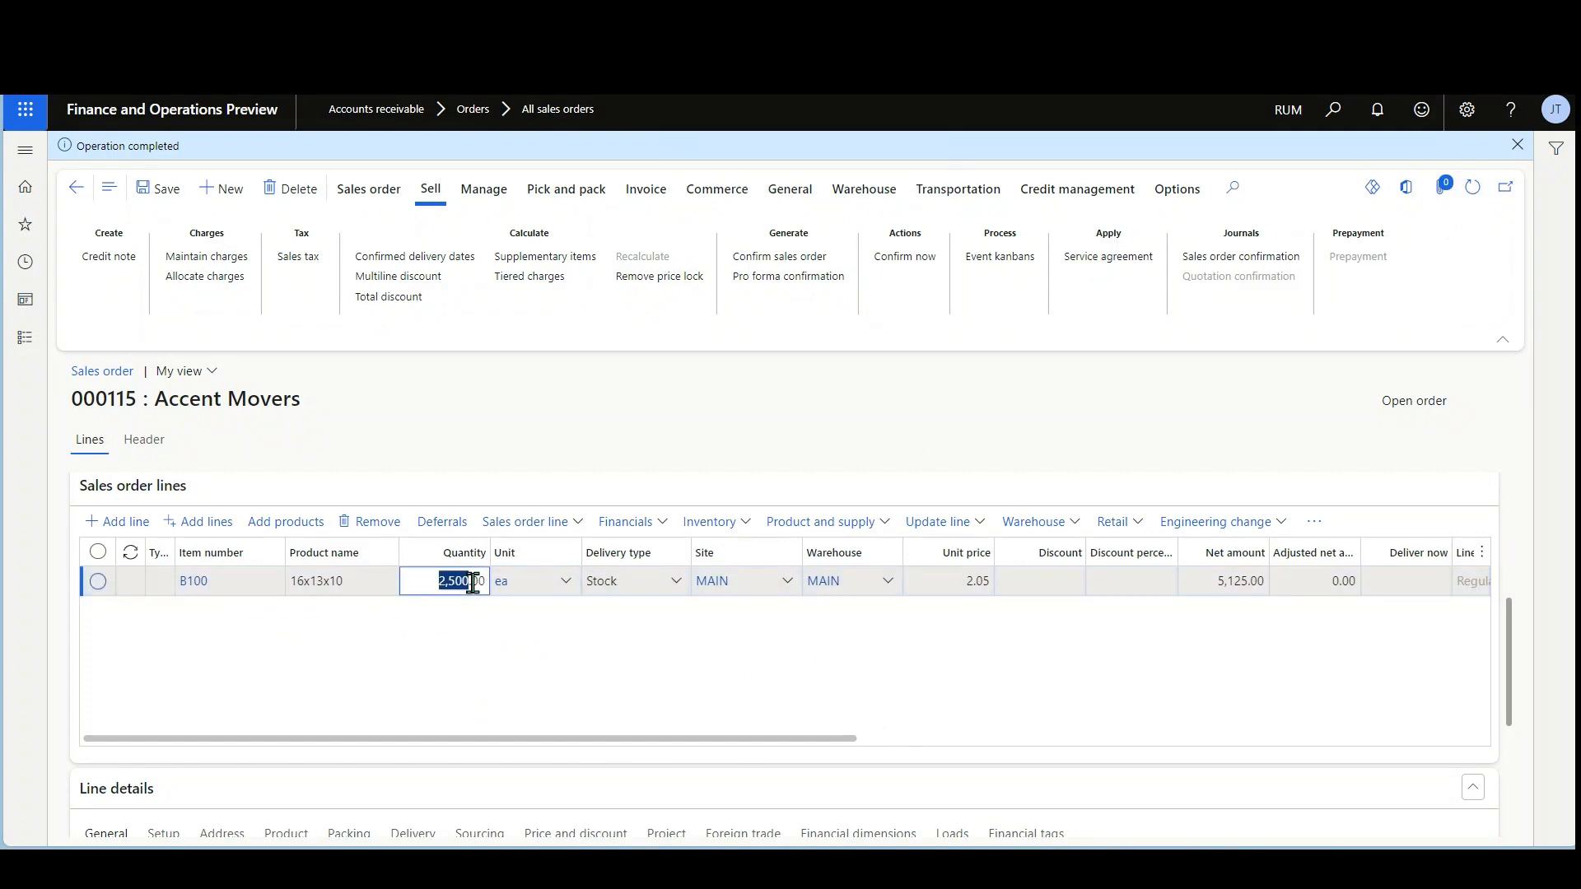
pyautogui.write('1')
pyautogui.moveTo(507, 584)
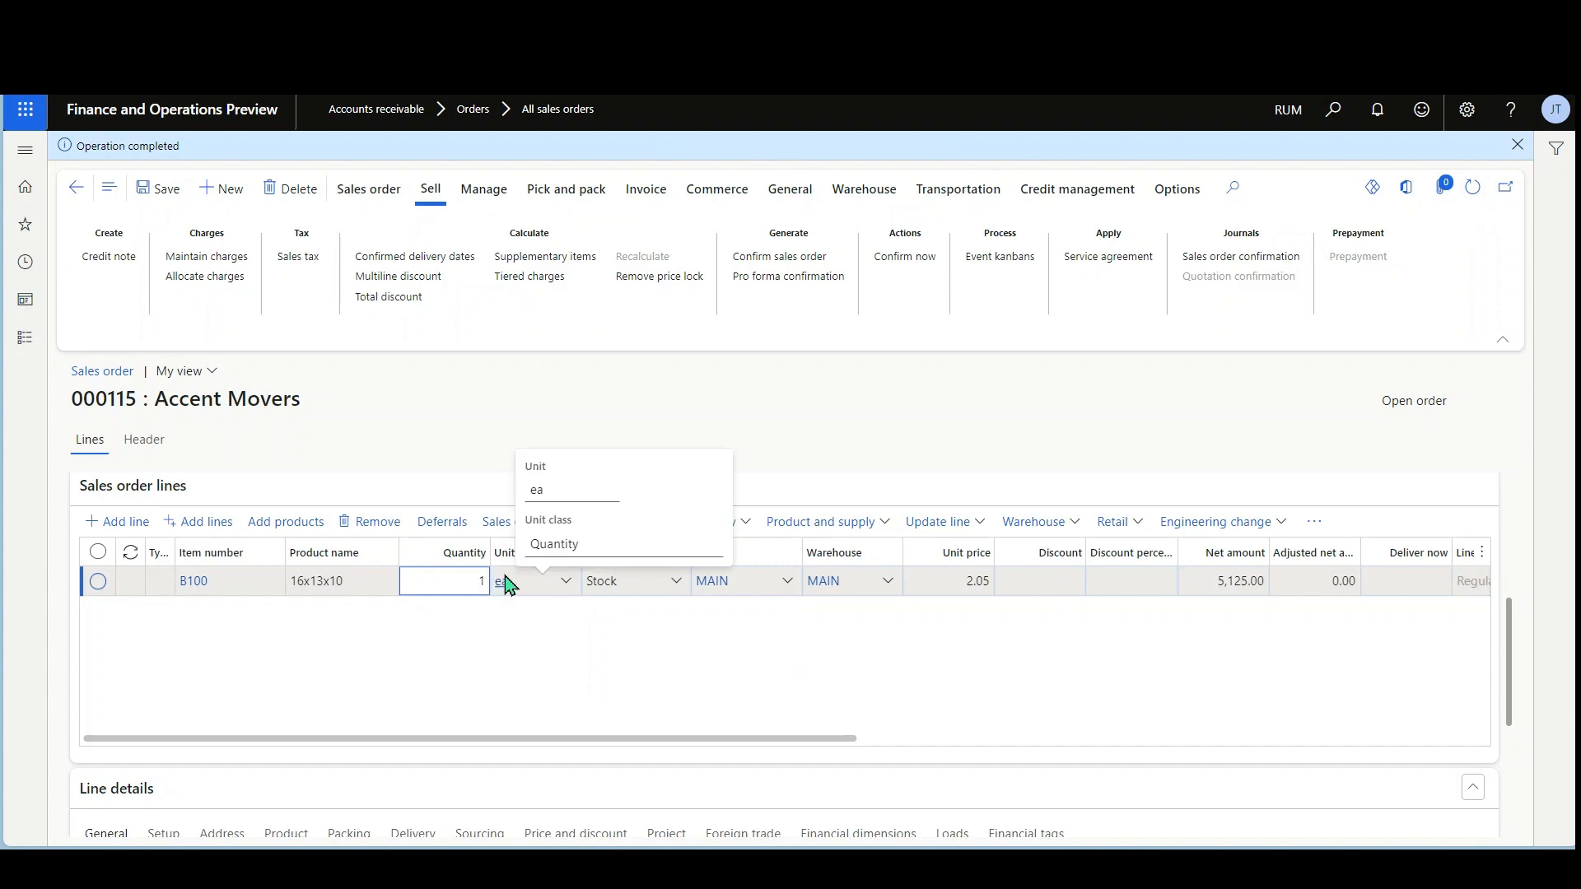
pyautogui.click(543, 639)
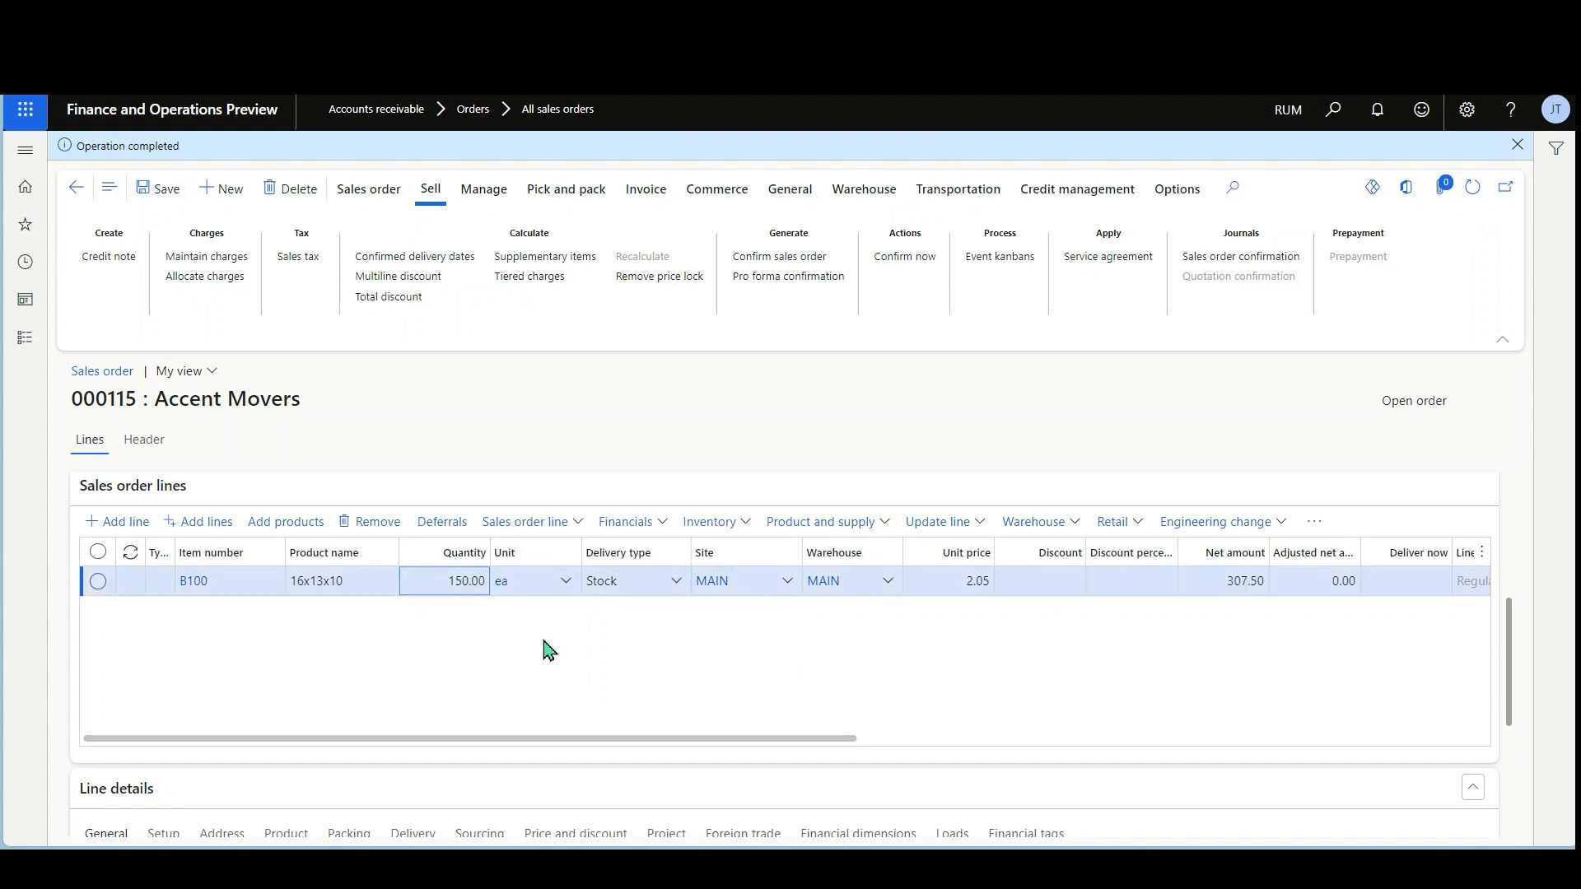
# Set the quantity of the B100 line on sales order 000115 to 100
pyautogui.click(438, 586)
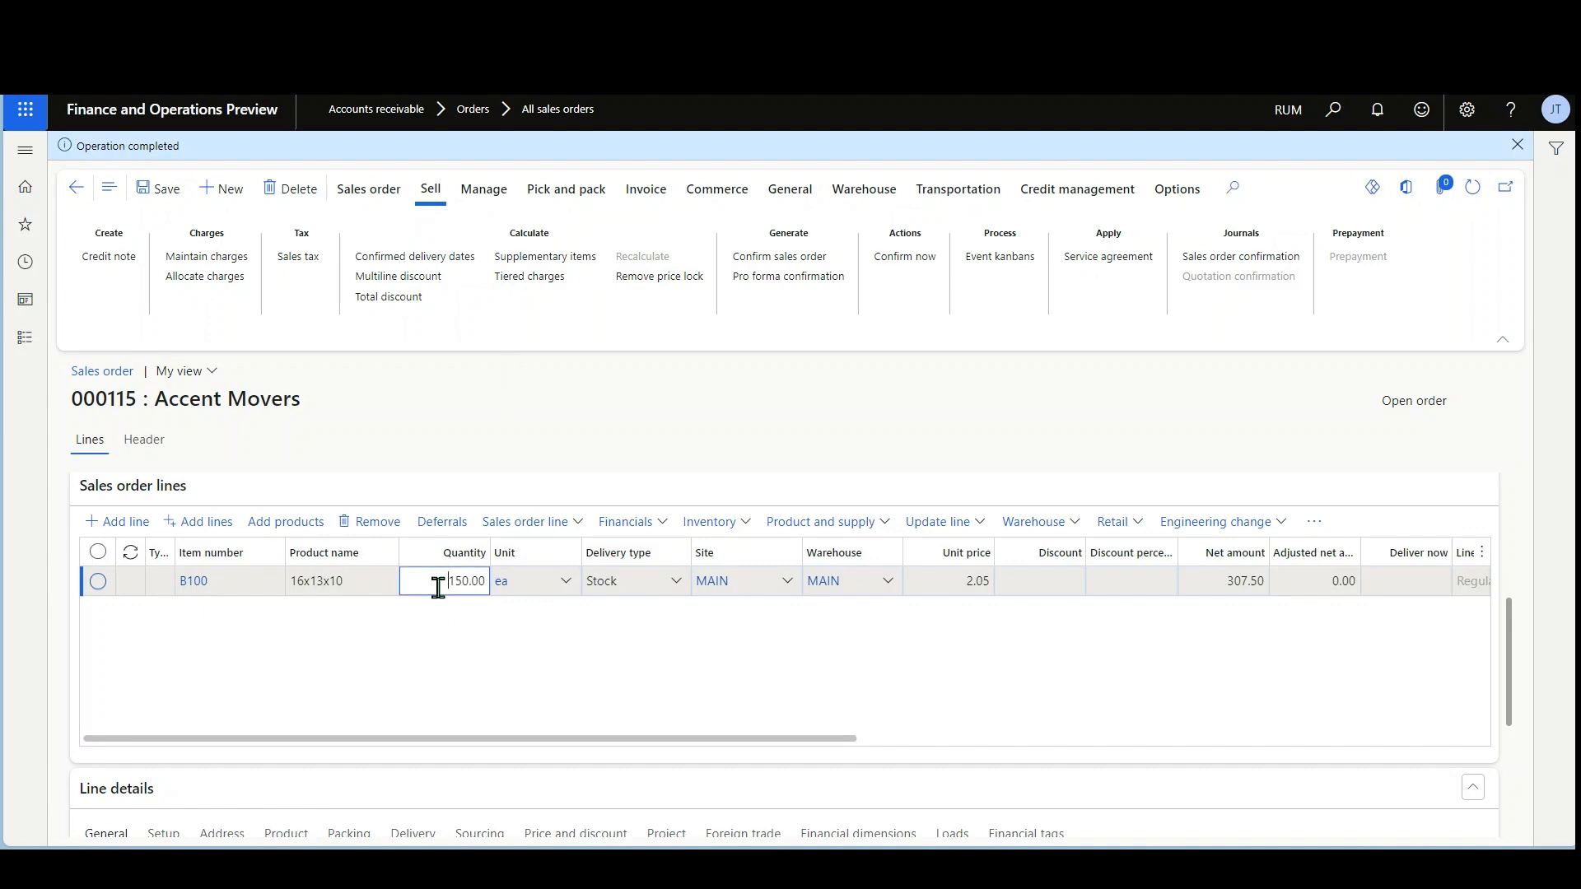
pyautogui.moveTo(438, 588); pyautogui.dragTo(504, 585)
pyautogui.write('100')
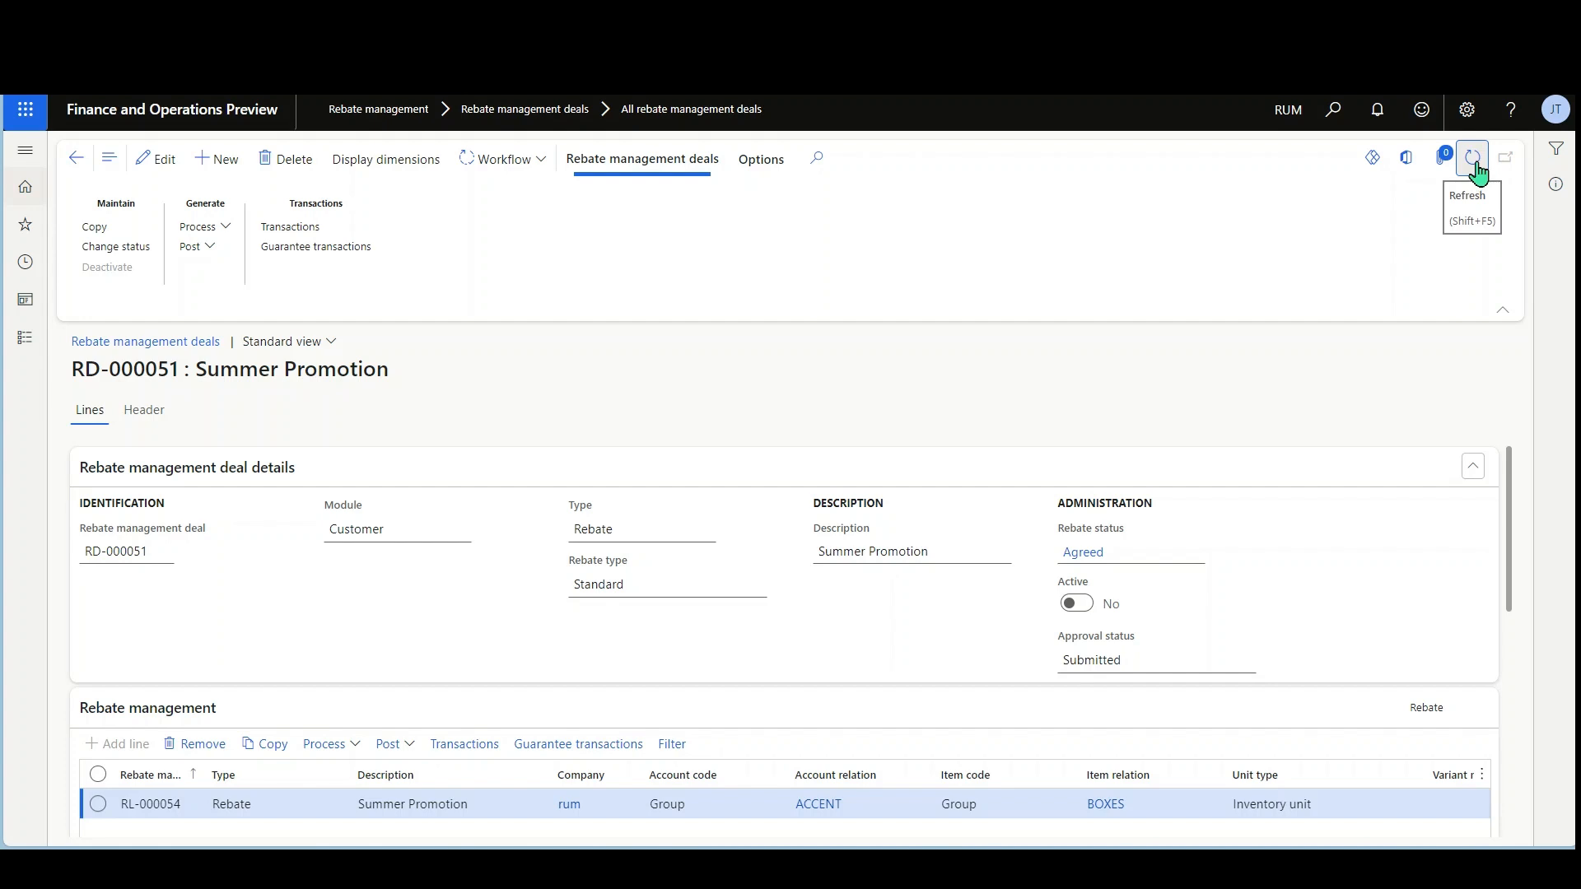
# Refresh the submitted Summer Promotion deal and check its approval and active status
pyautogui.click(1475, 168)
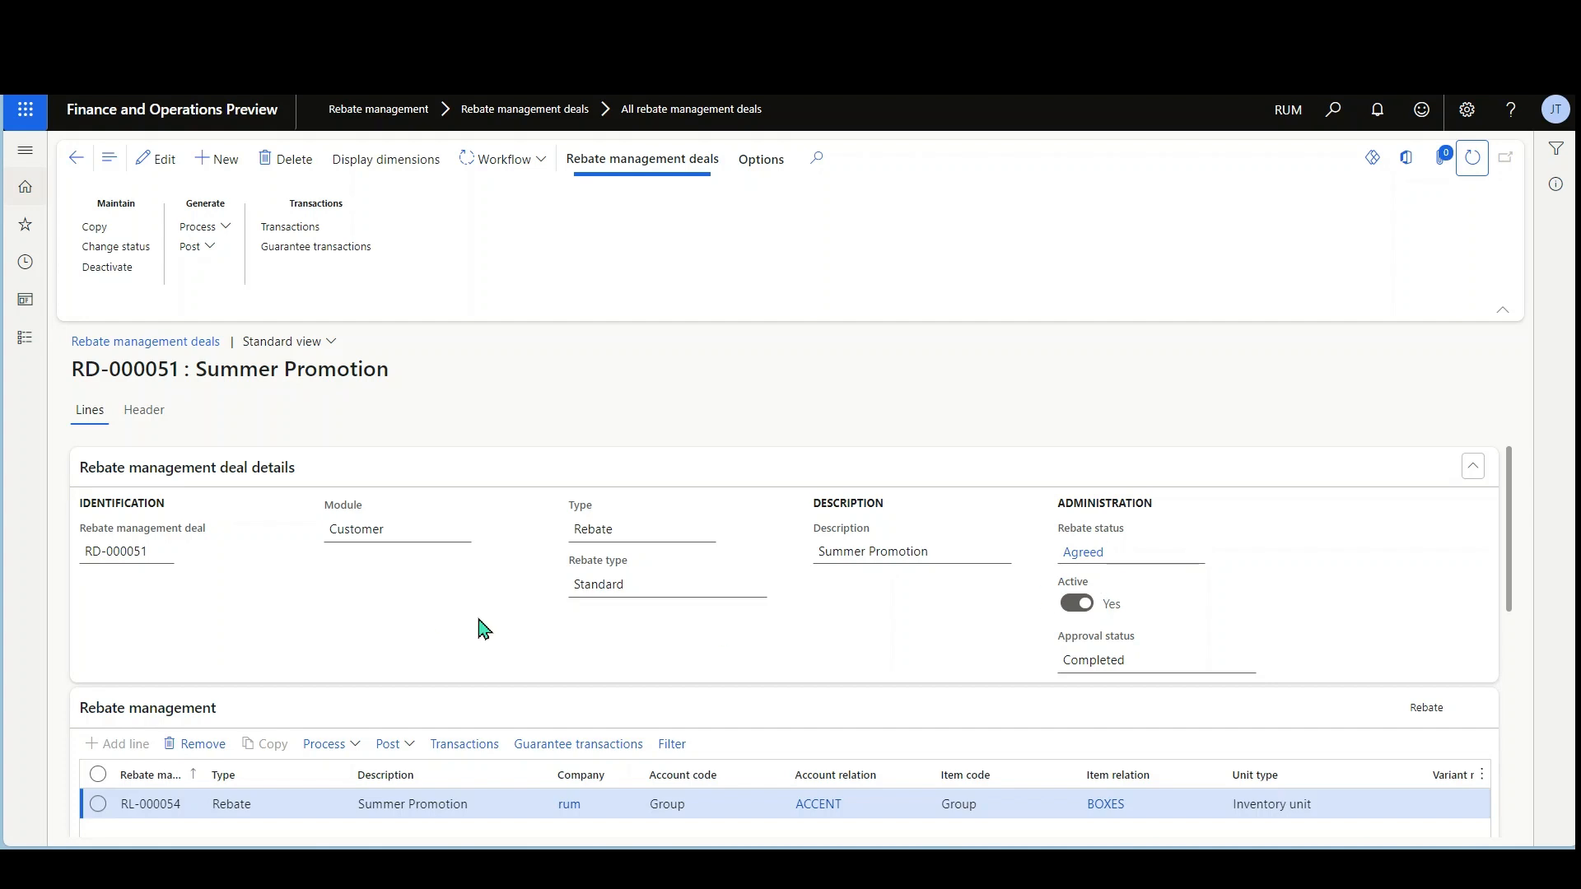
pyautogui.scroll(-2, 483, 630)
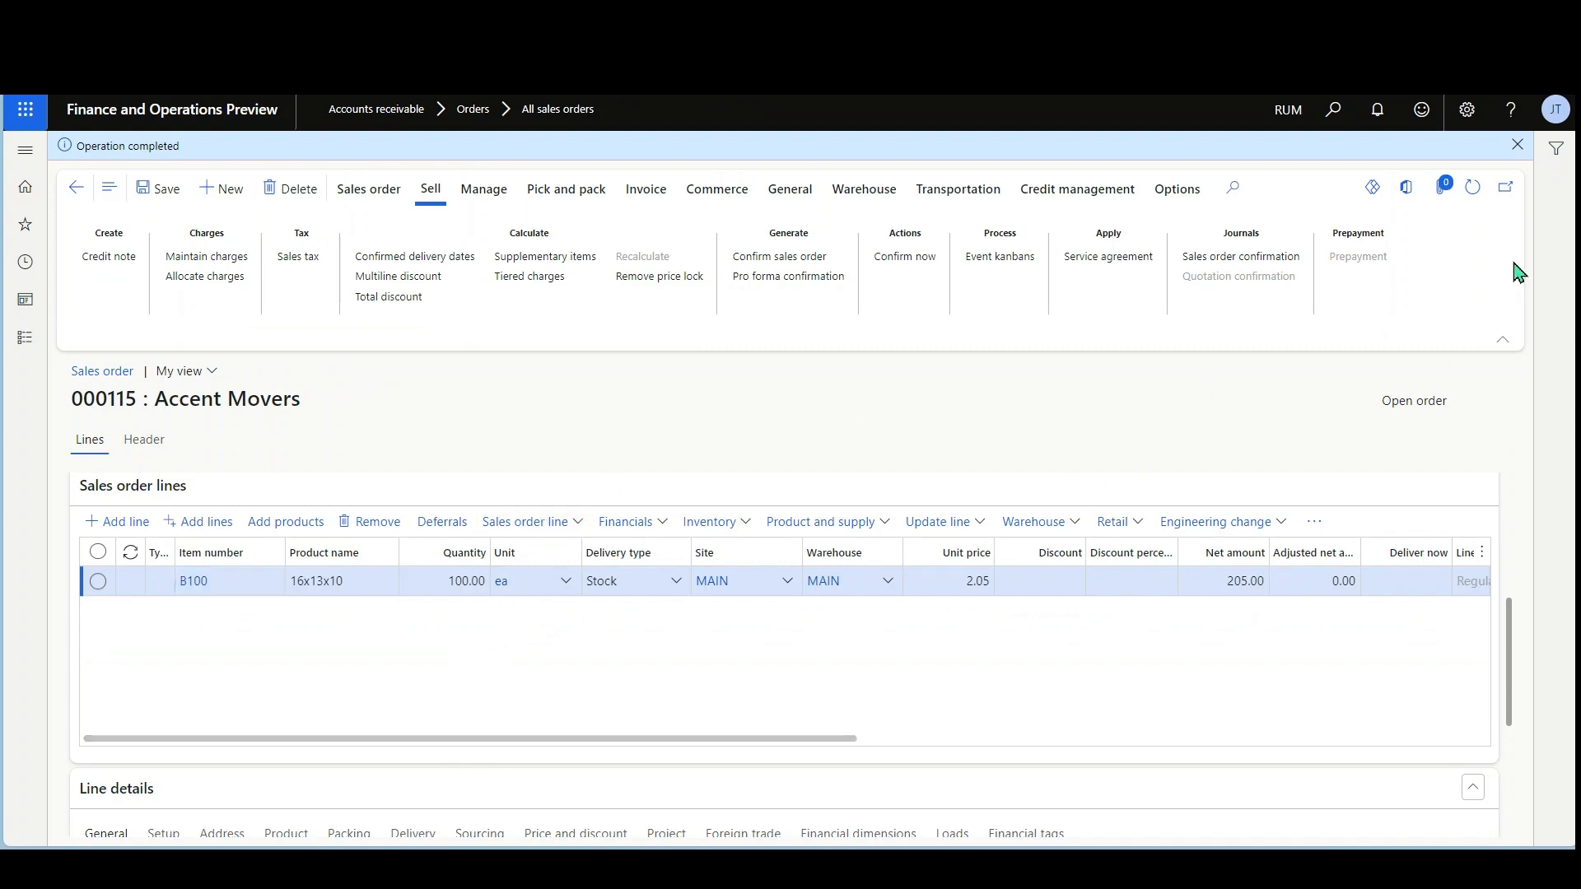
# Check the rebate amount in the price details of the B100 sales order line, and return to the order
pyautogui.click(553, 525)
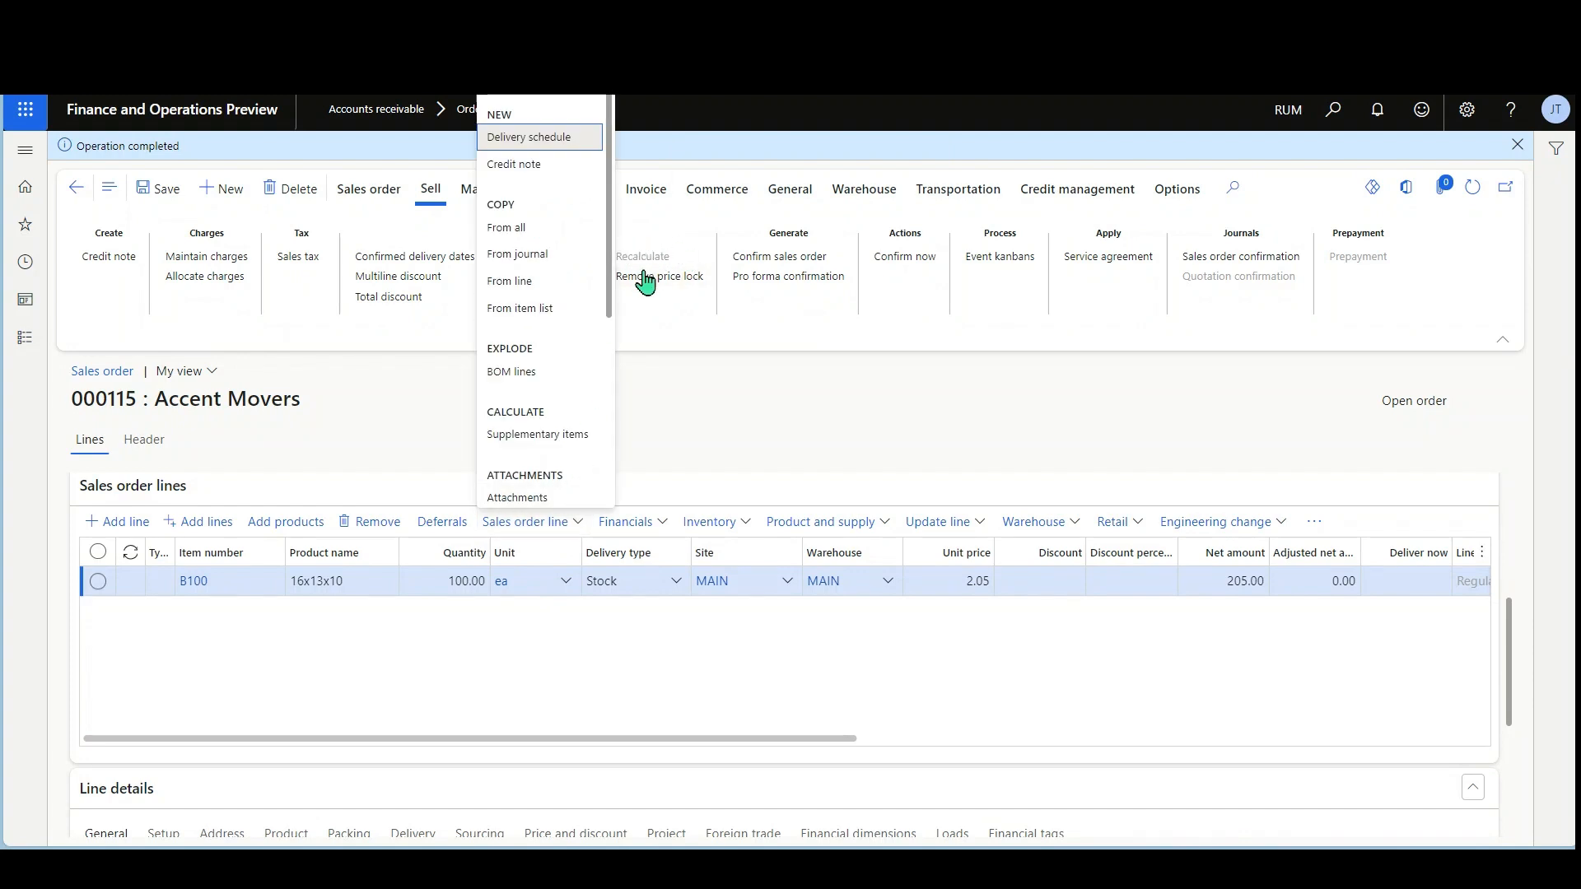
pyautogui.scroll(-5, 544, 346)
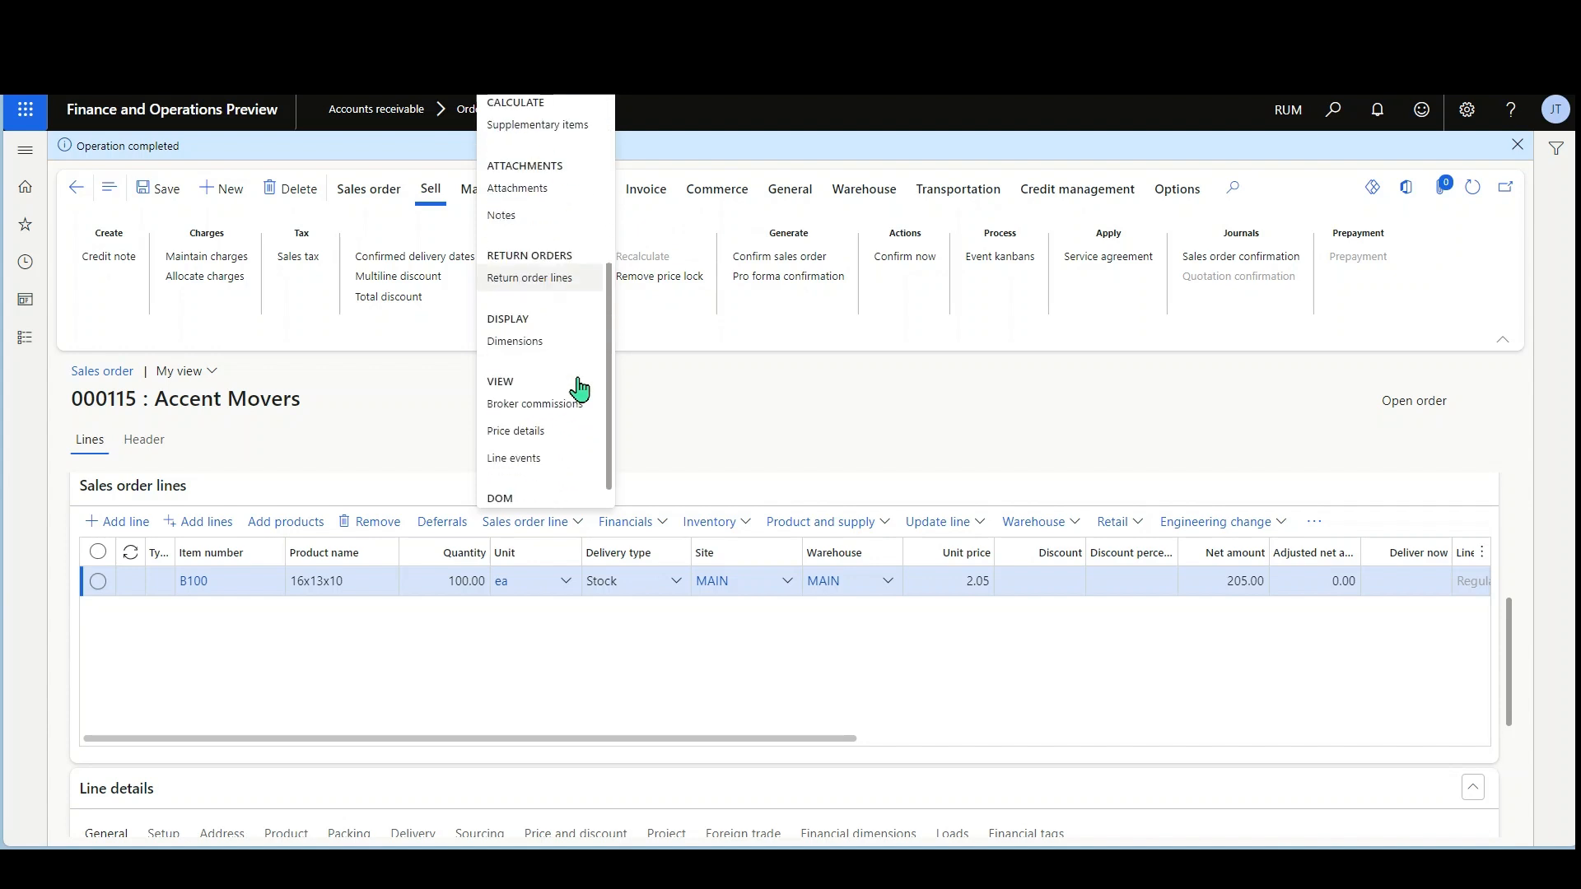
pyautogui.click(565, 409)
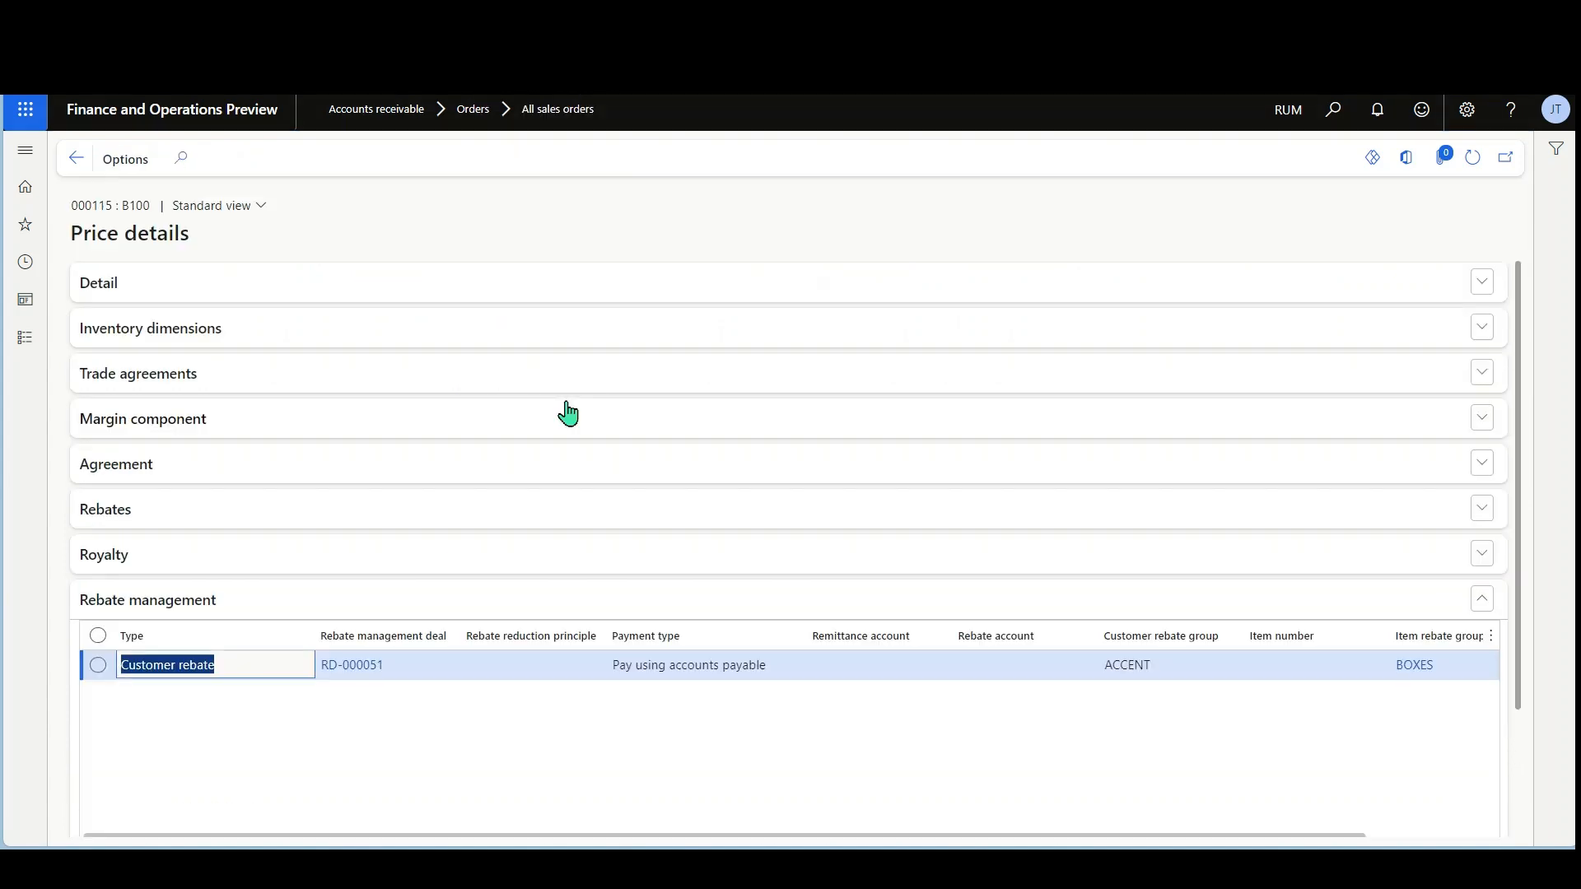
pyautogui.scroll(-1, 1013, 575)
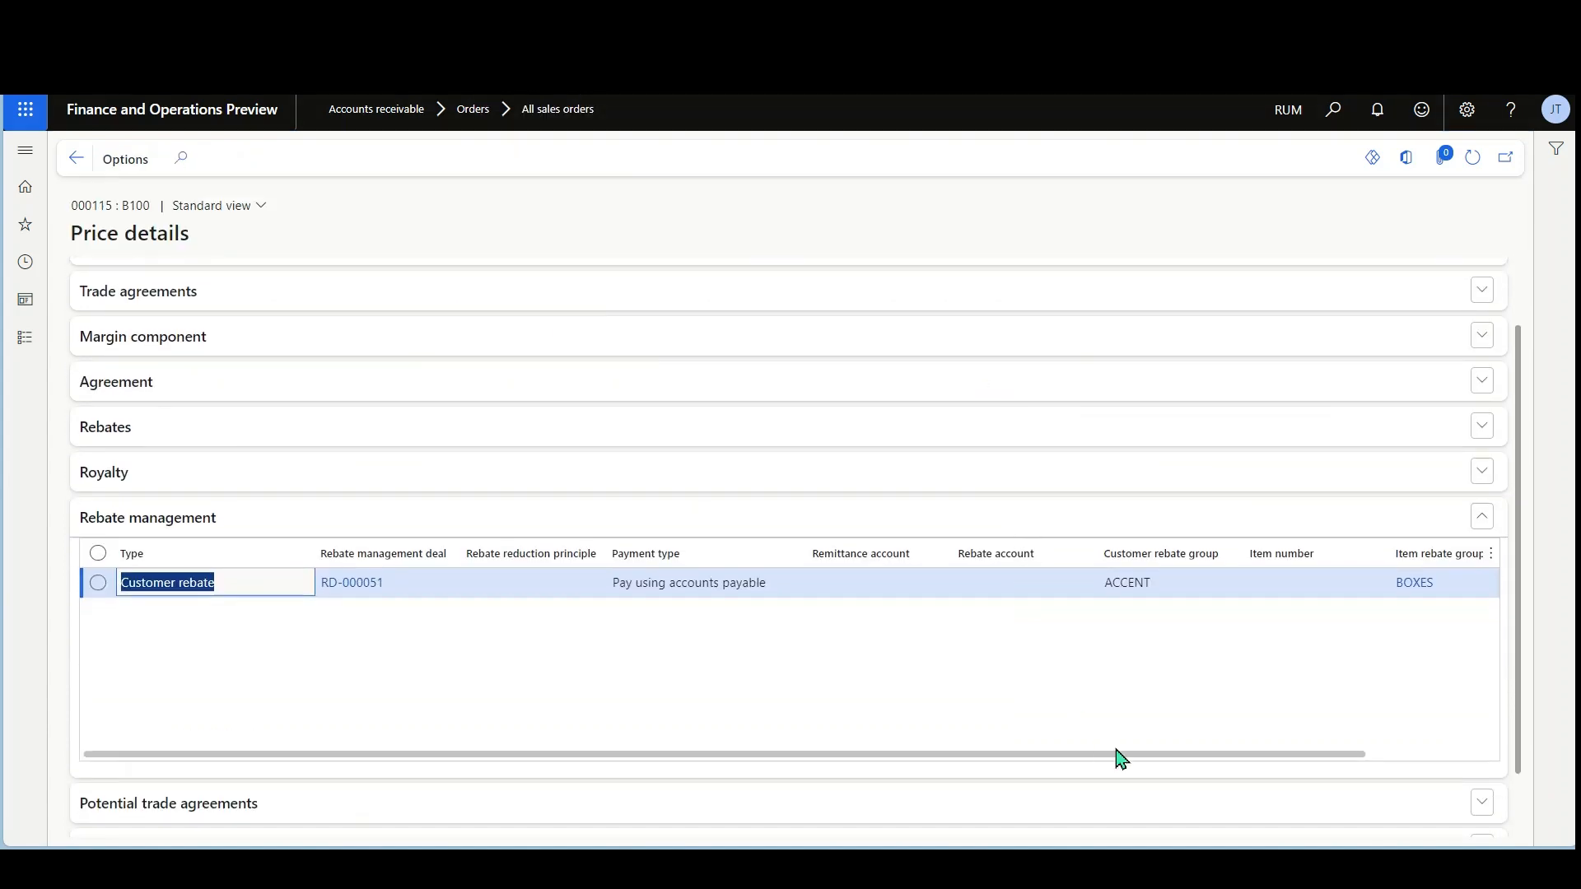
pyautogui.moveTo(1140, 764); pyautogui.dragTo(1416, 766)
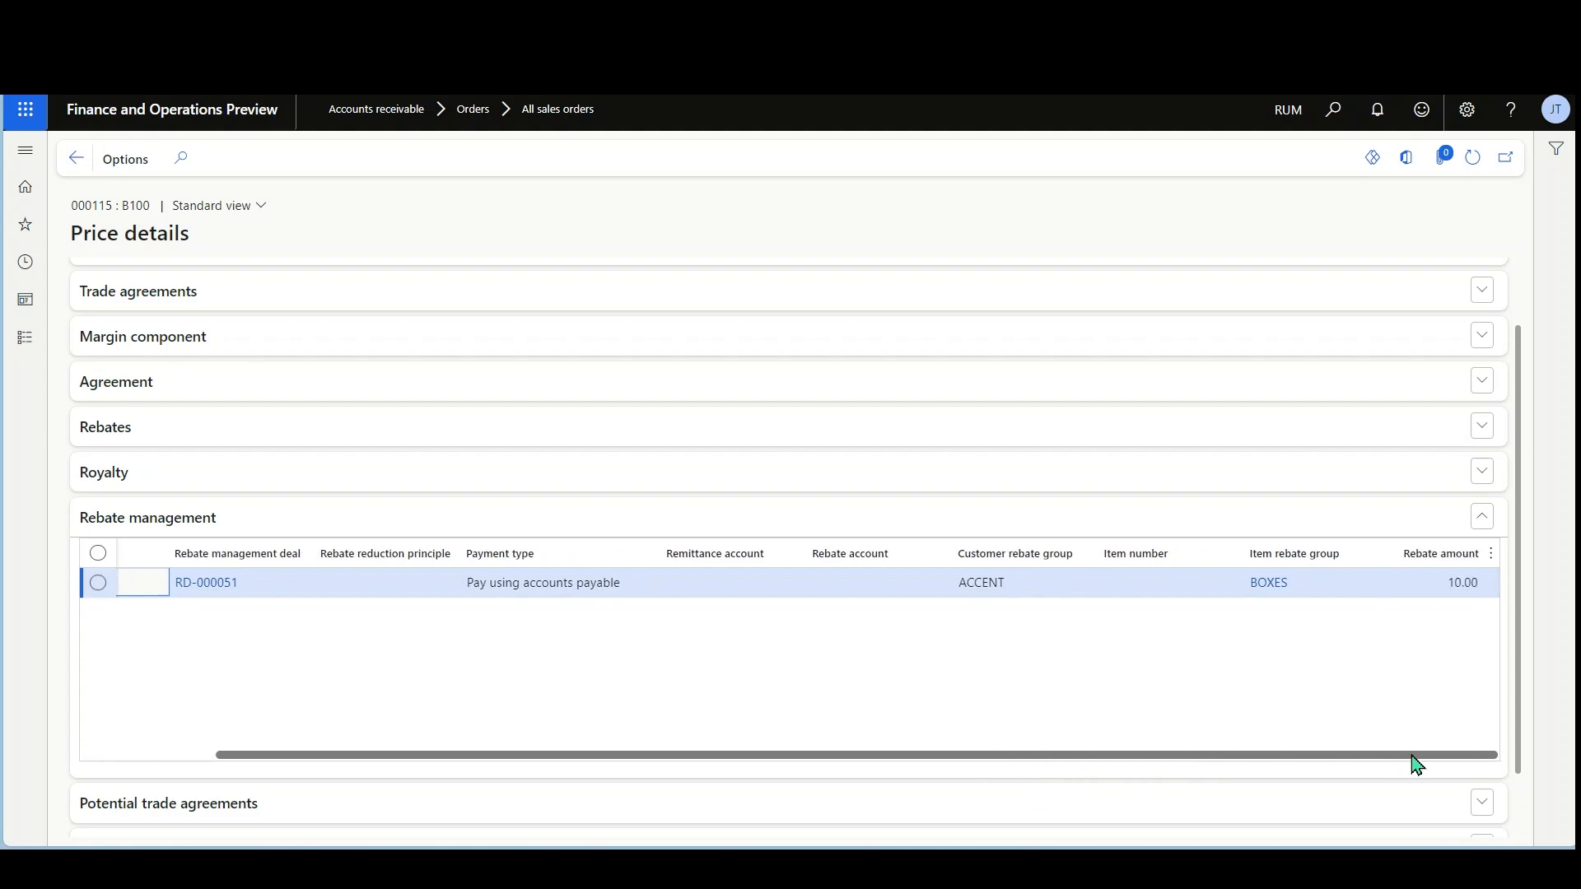
pyautogui.click(1440, 592)
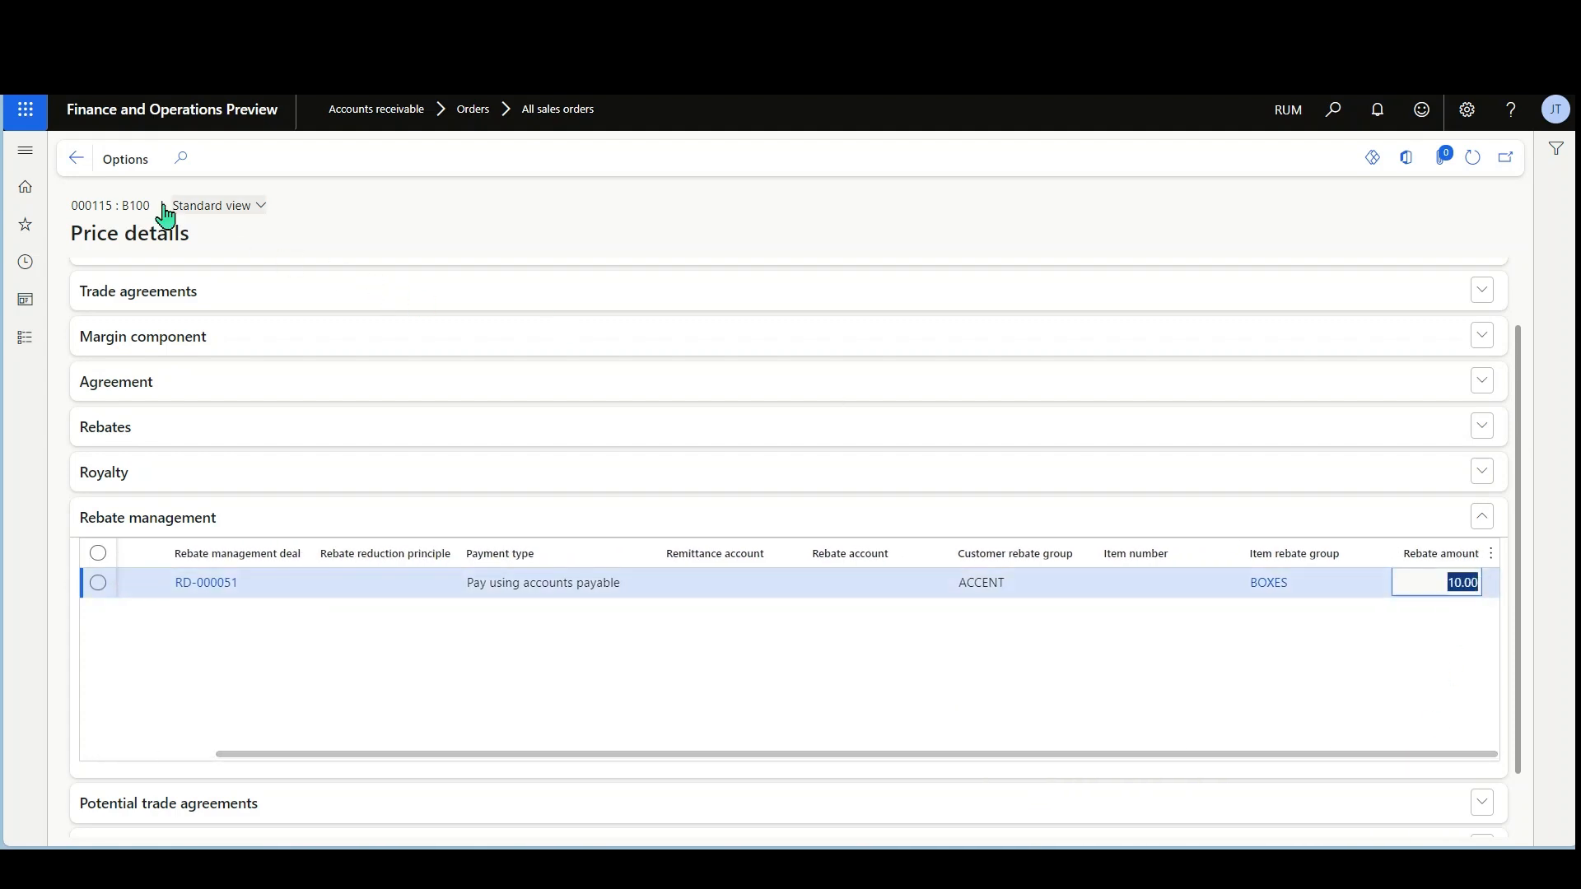
pyautogui.click(75, 158)
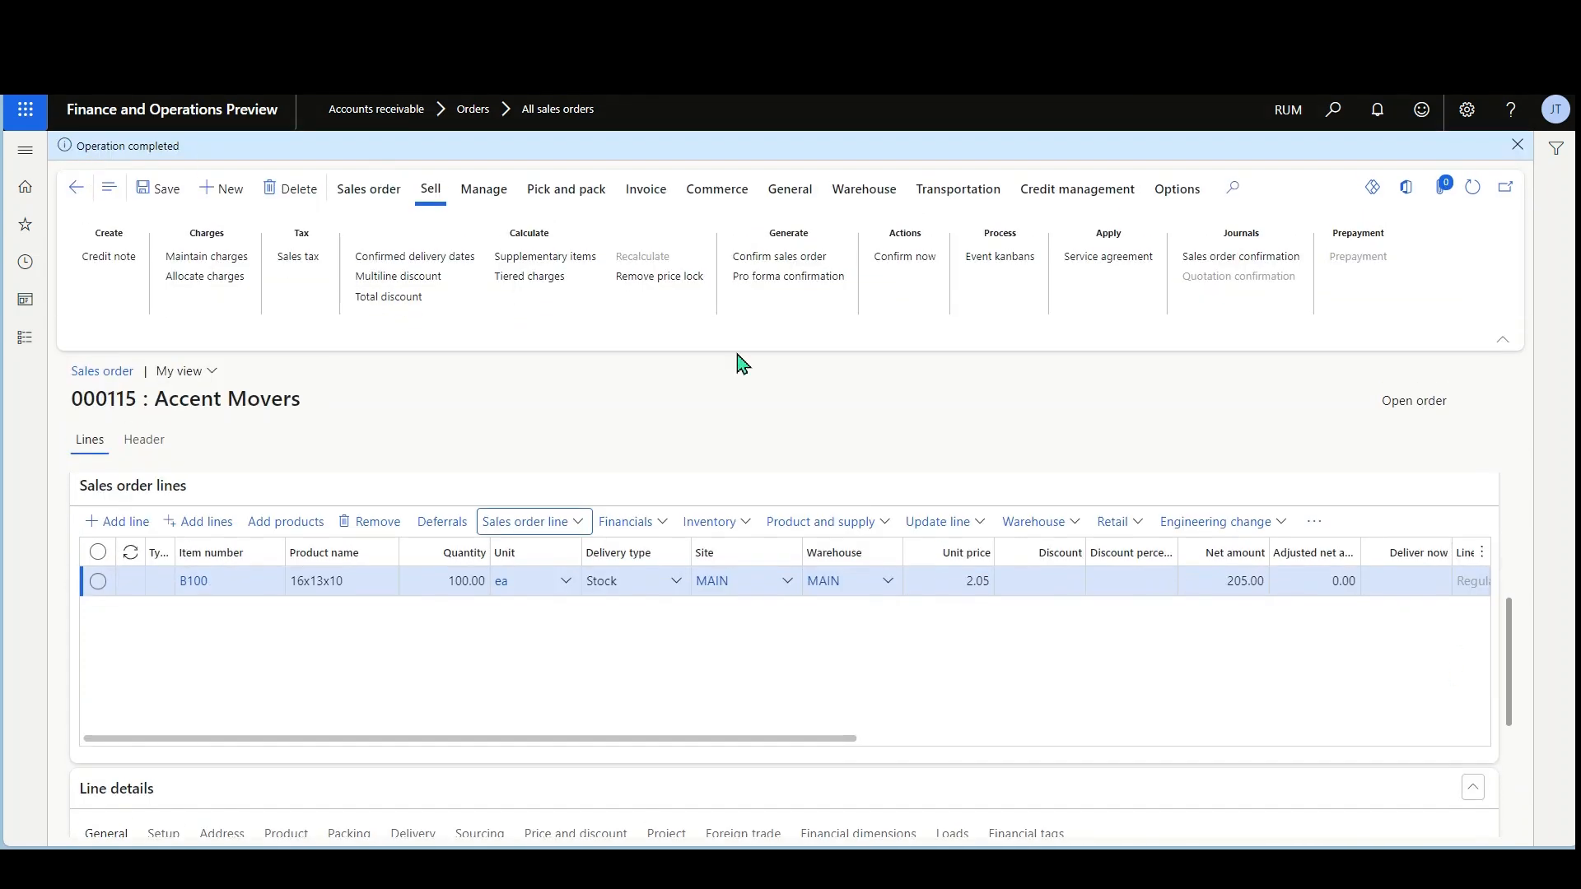
# Set the B100 sales order line's quantity to 2,500
pyautogui.click(439, 583)
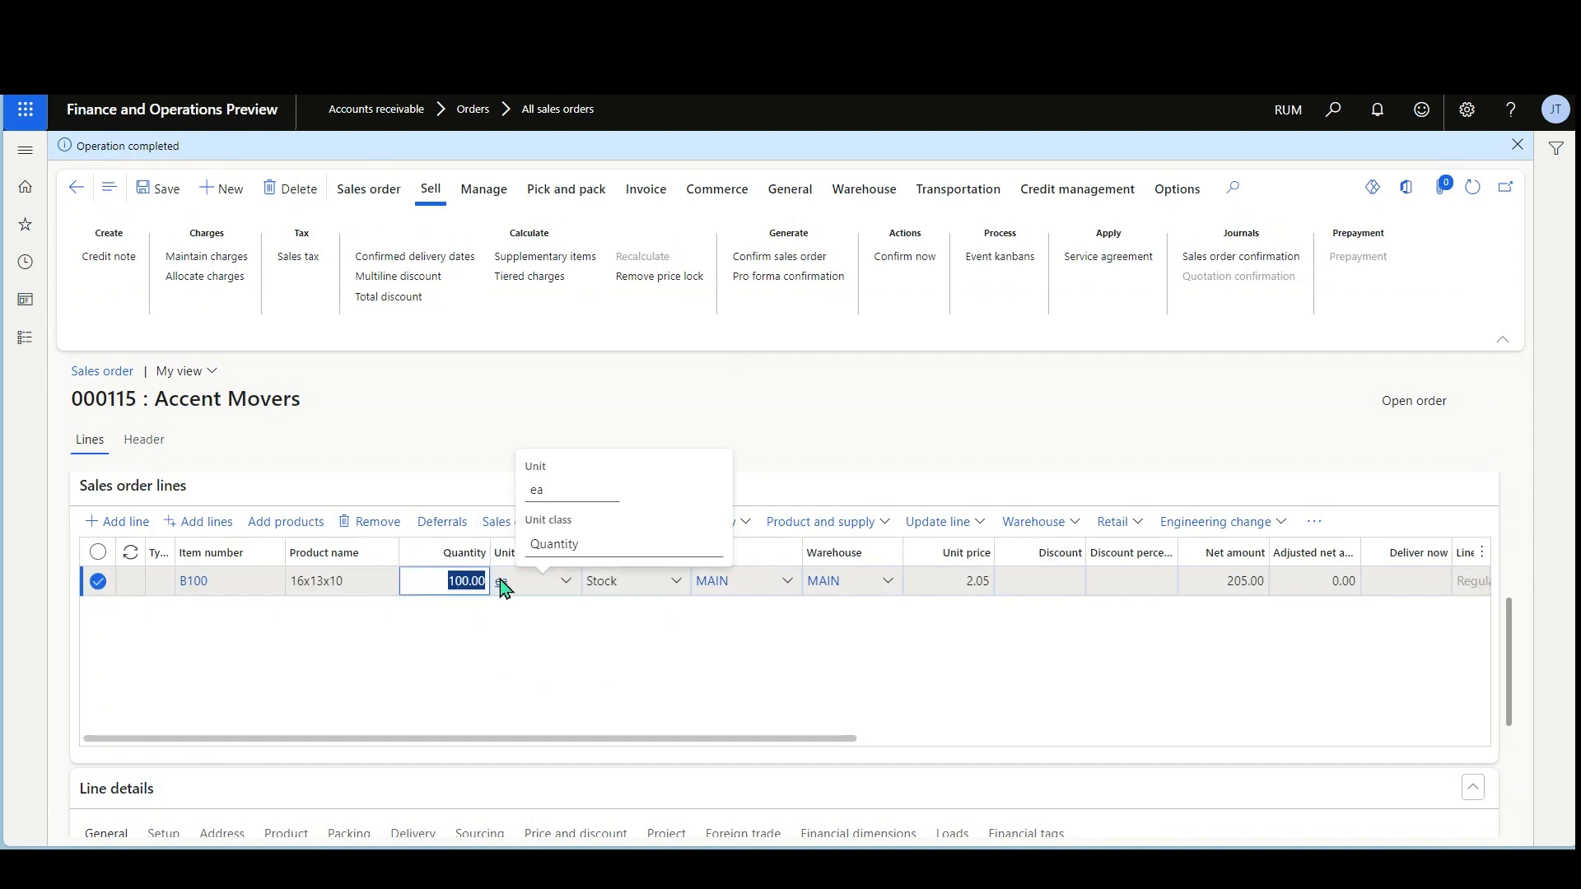
pyautogui.write('2,')
pyautogui.write('500')
pyautogui.click(511, 681)
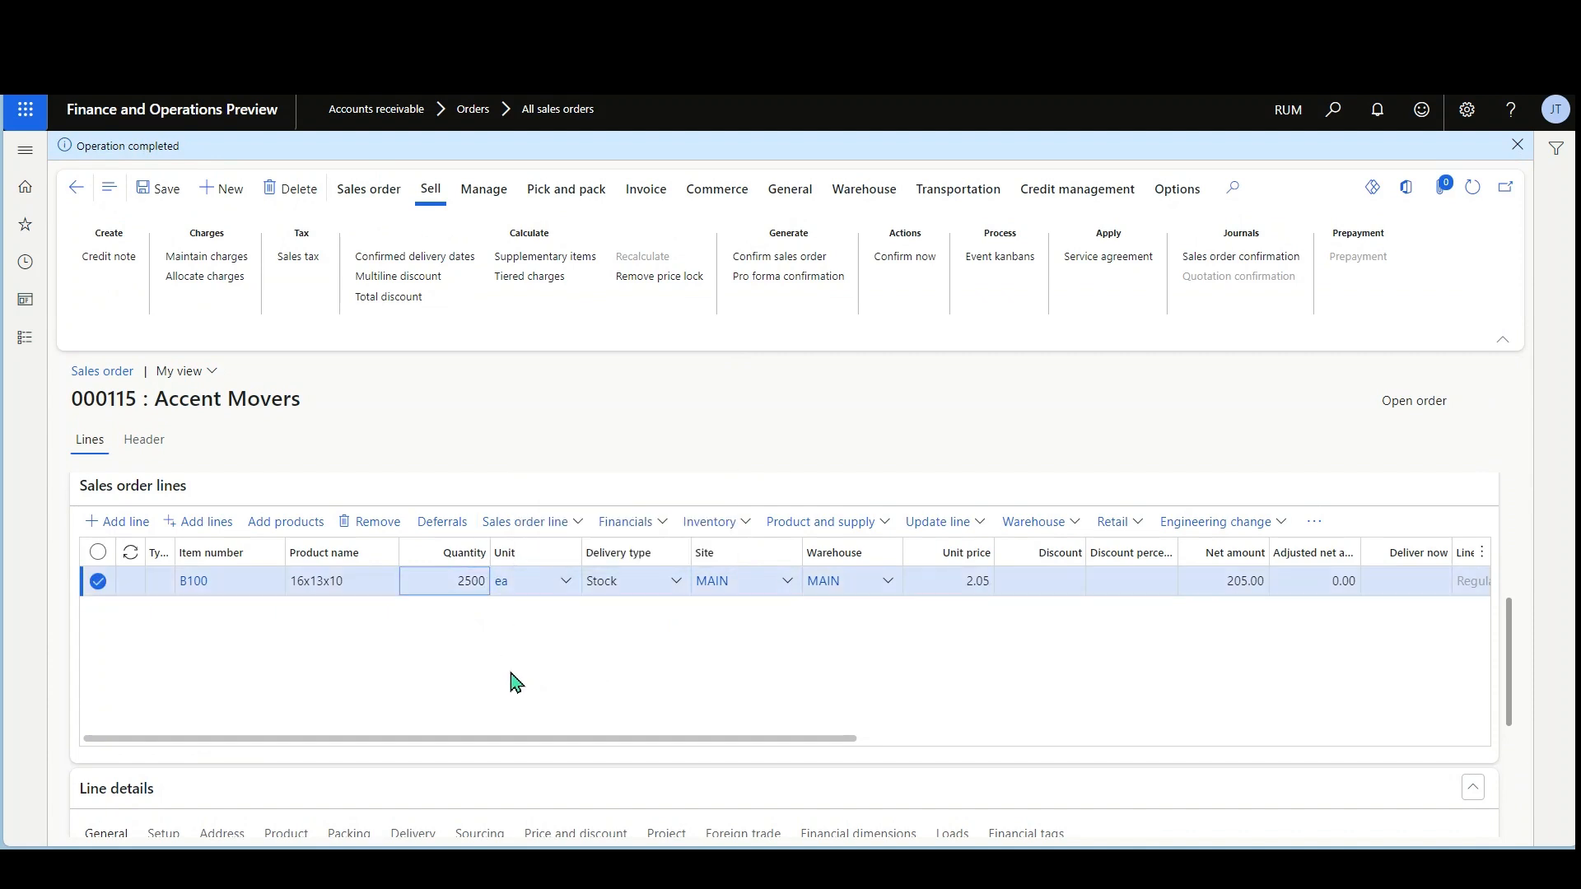
# Review the B100 line's price details for the rebate amount at the 2,500 quantity, and return to the order
pyautogui.click(550, 527)
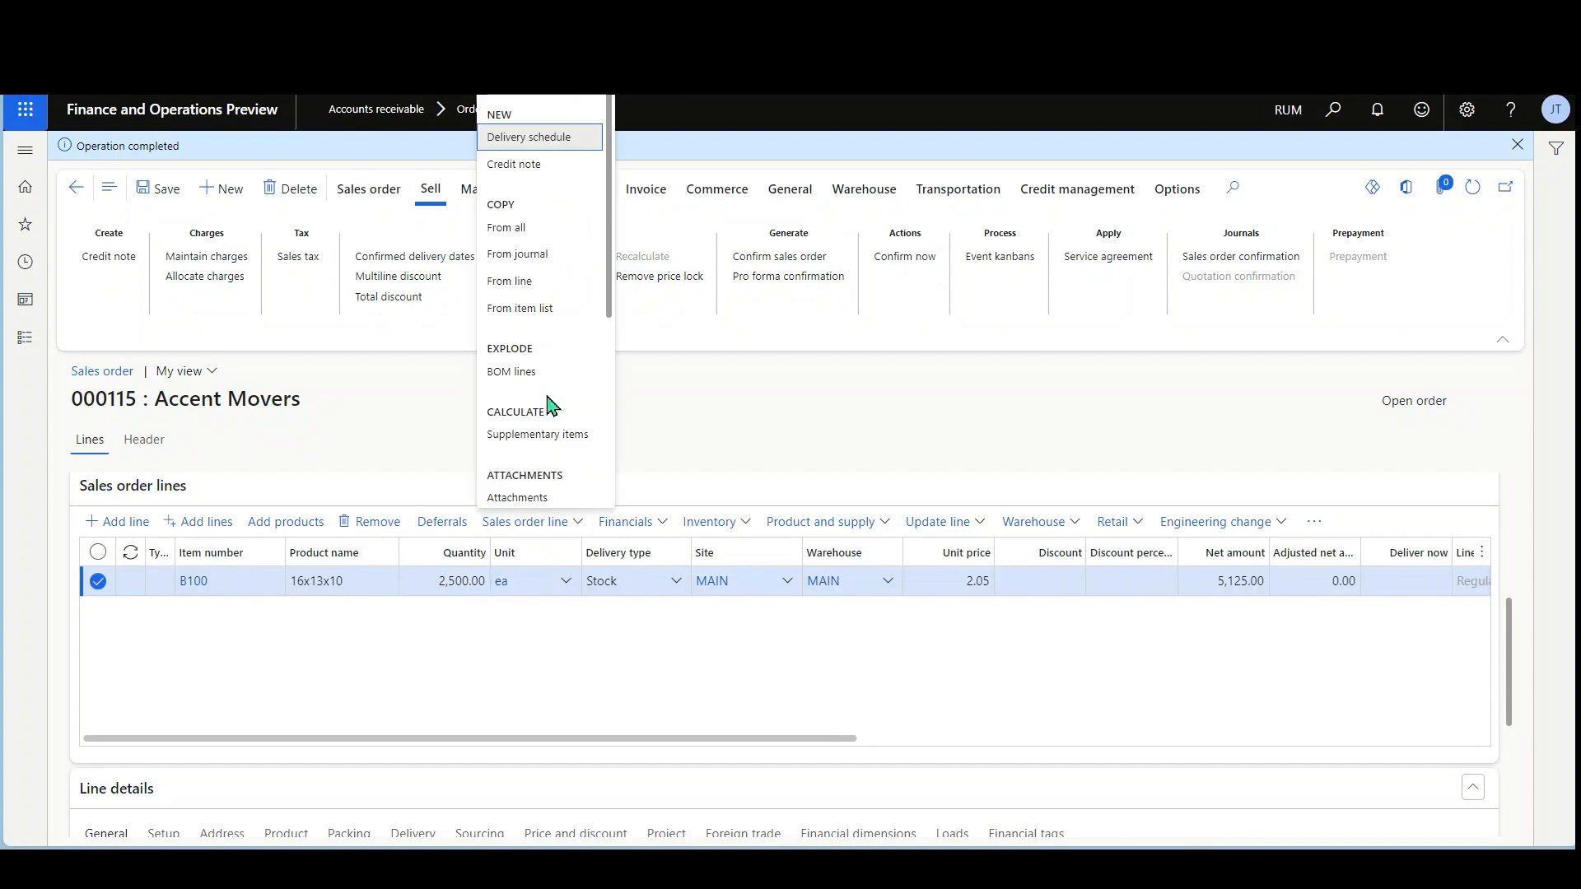
pyautogui.scroll(-5, 550, 406)
pyautogui.scroll(-1, 539, 477)
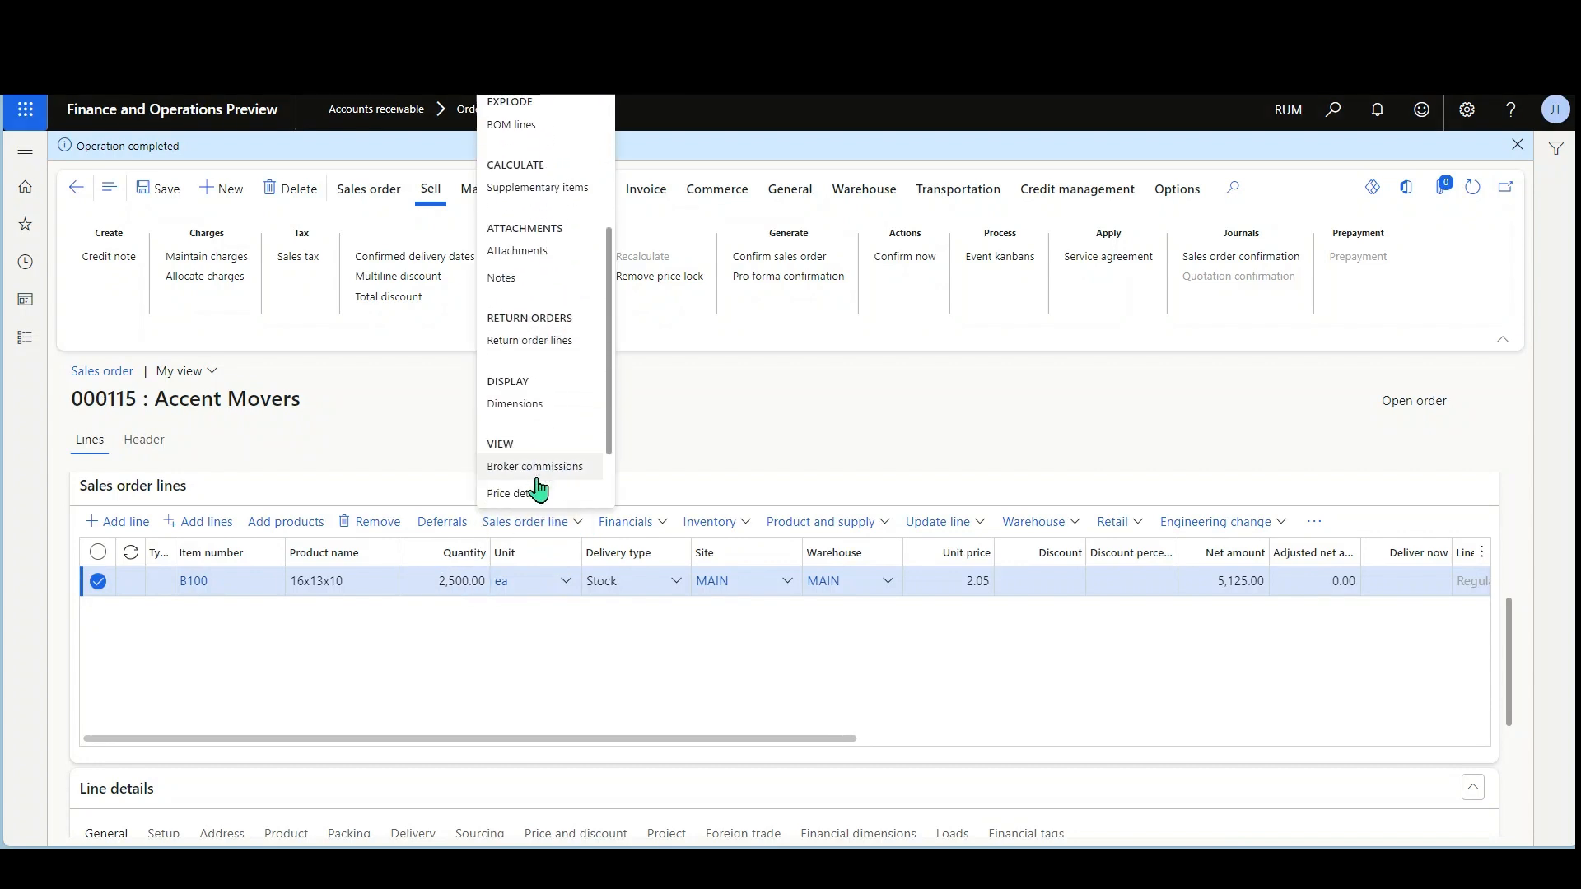
pyautogui.click(536, 496)
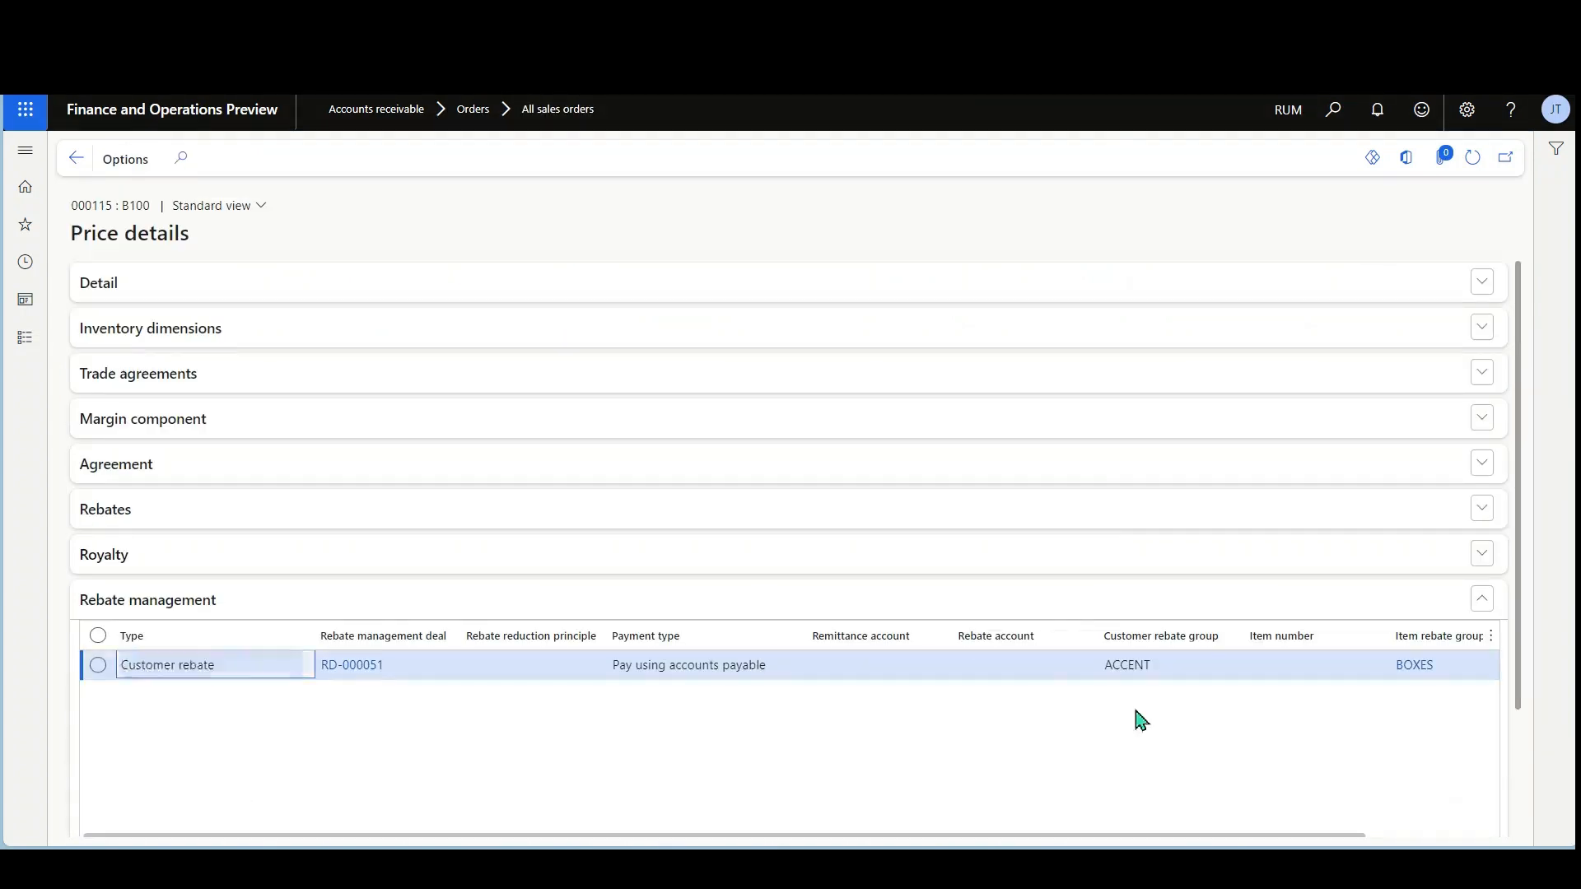
pyautogui.moveTo(1235, 837); pyautogui.dragTo(1449, 838)
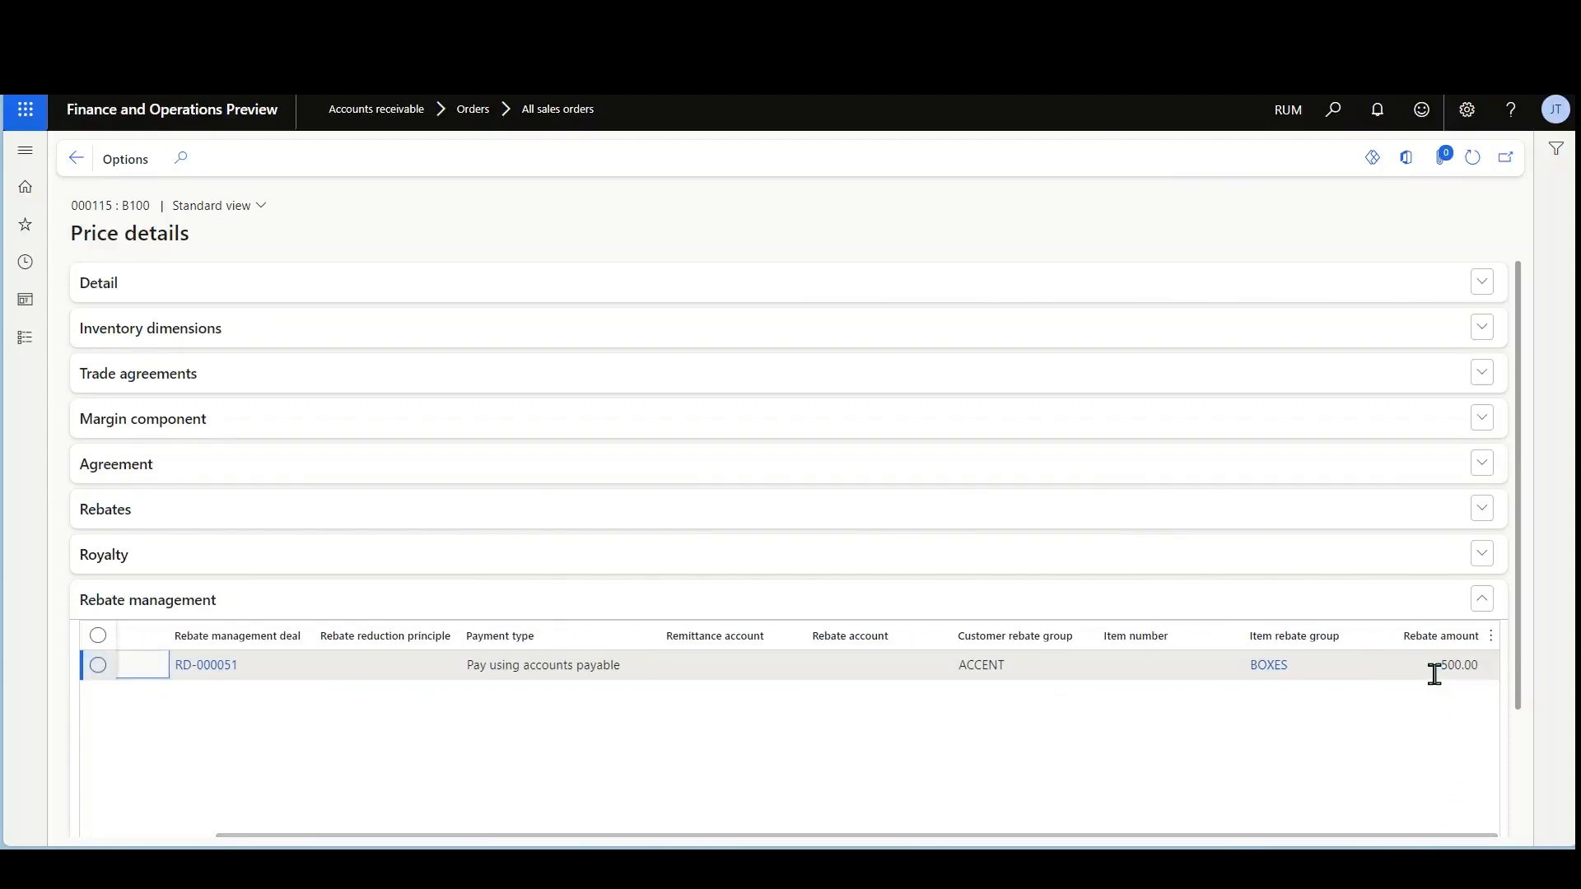
pyautogui.click(1470, 667)
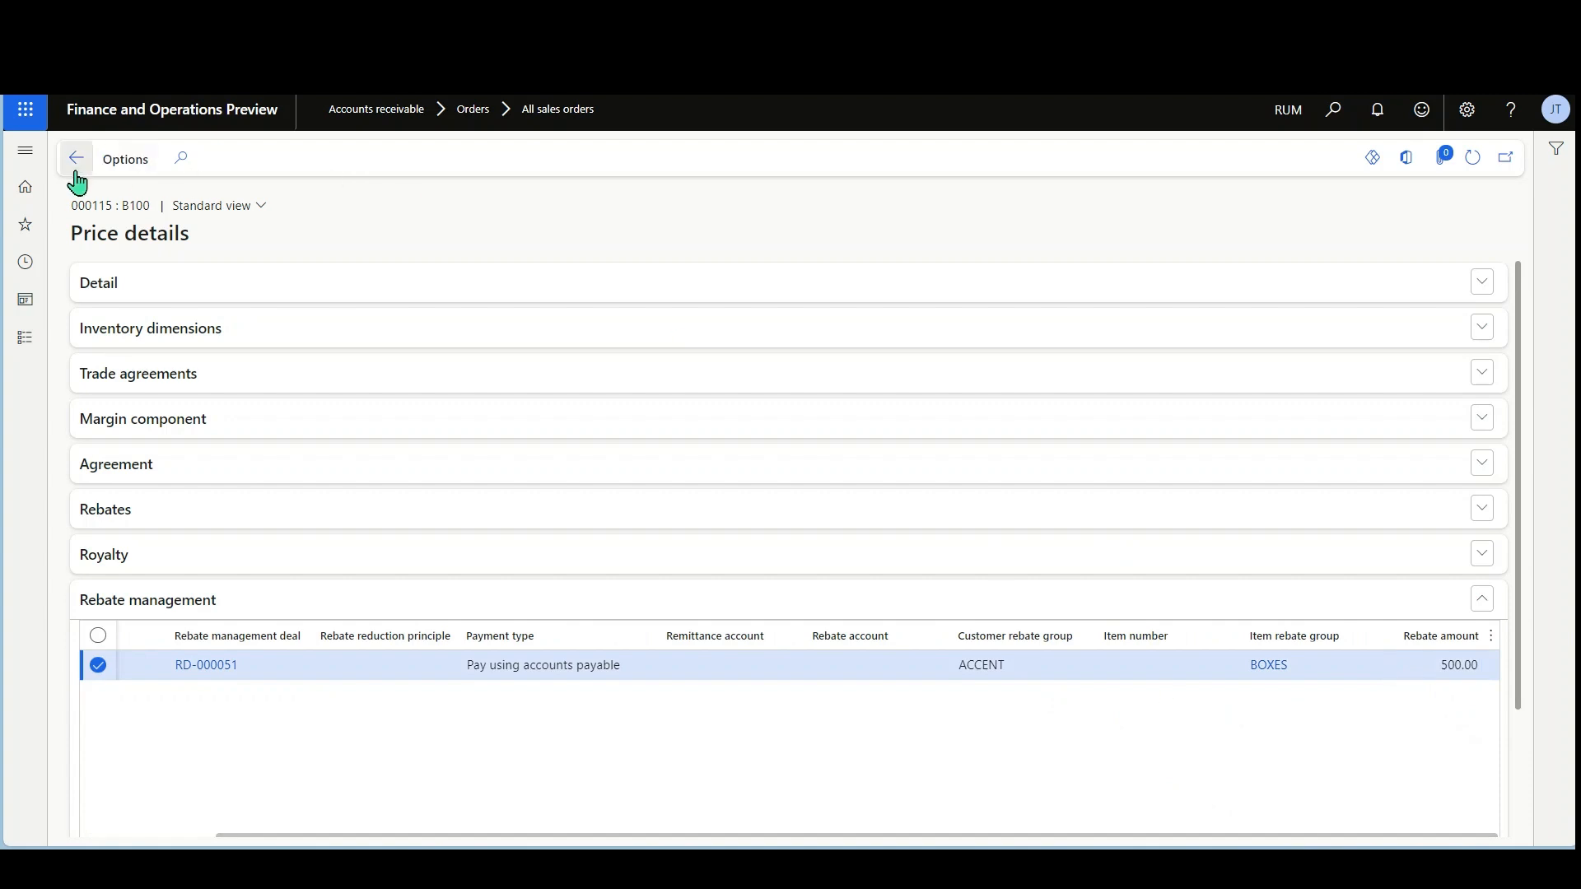
pyautogui.press('Escape')
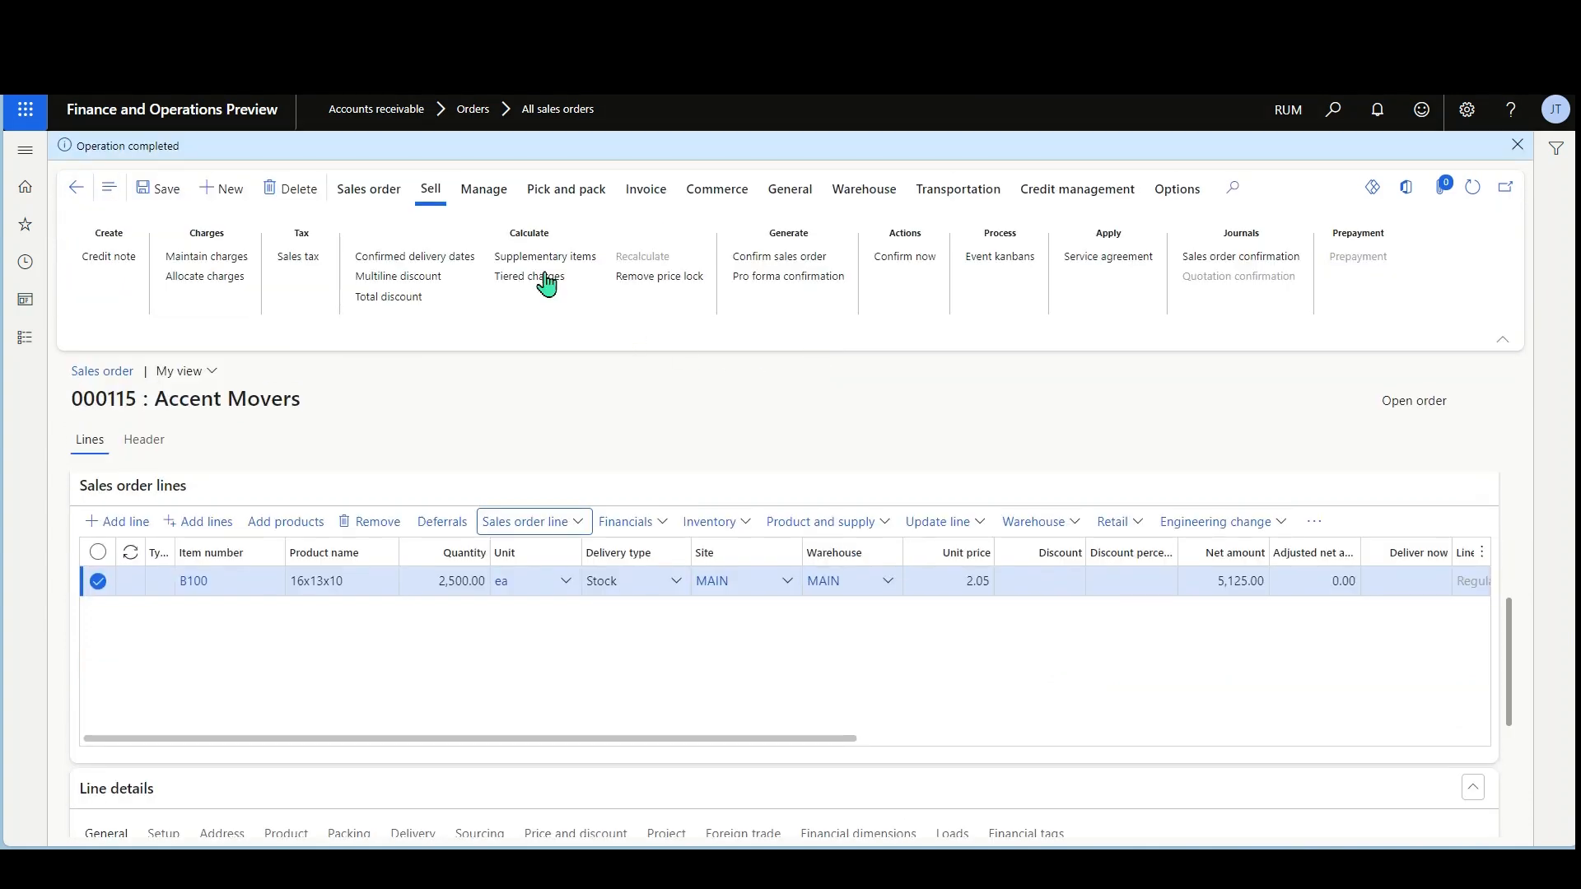
# Post the invoice for sales order 000115 without printing, keeping the quantity option at All, and check the order status
pyautogui.click(700, 196)
pyautogui.click(655, 196)
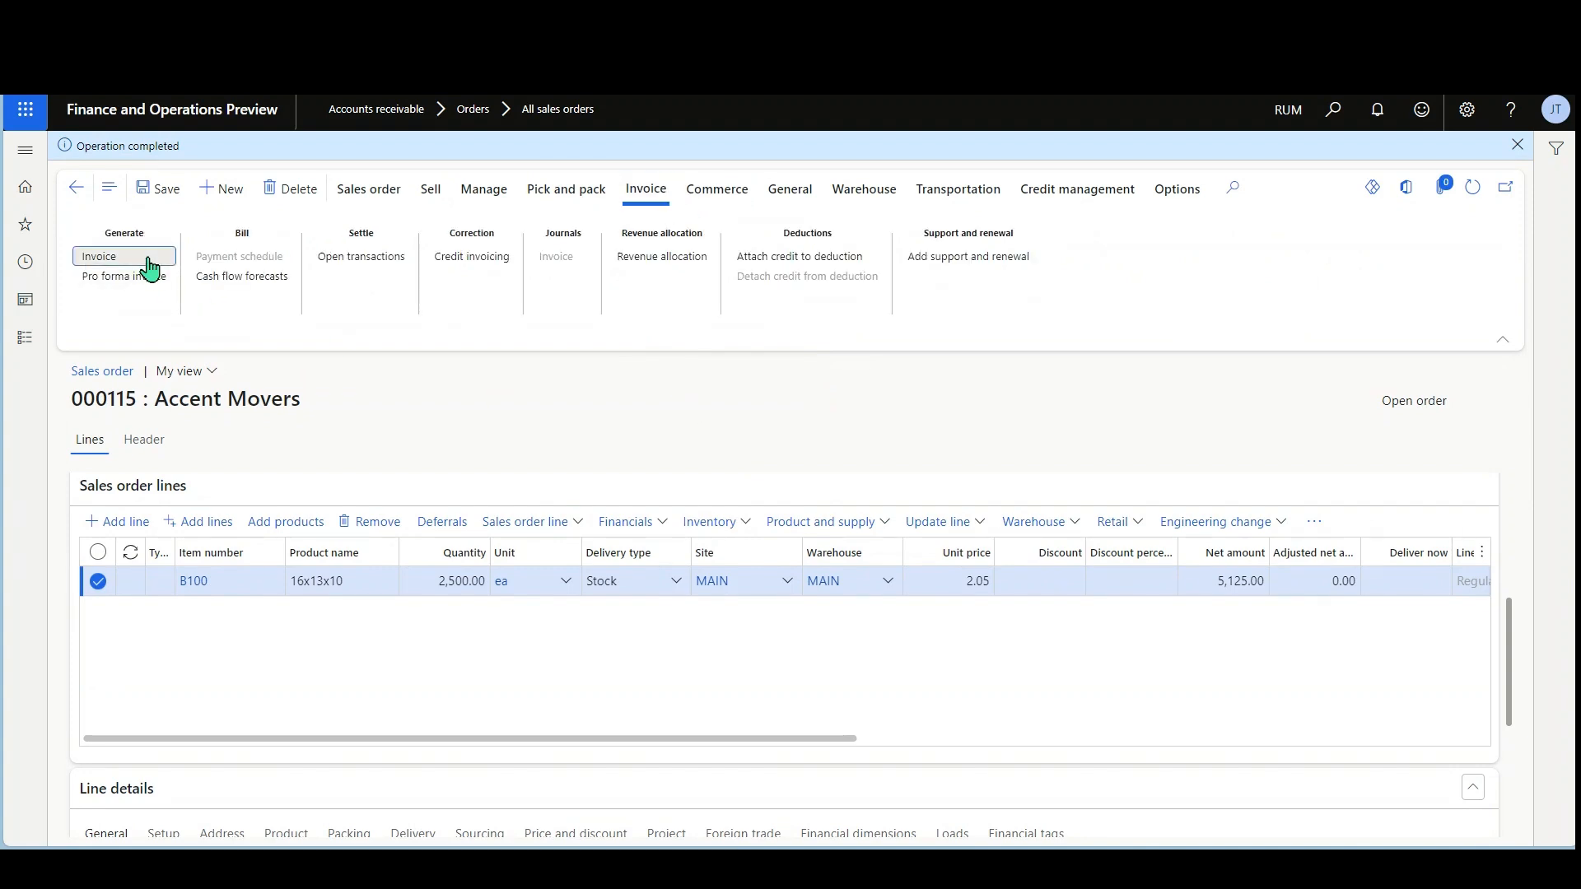
pyautogui.click(147, 257)
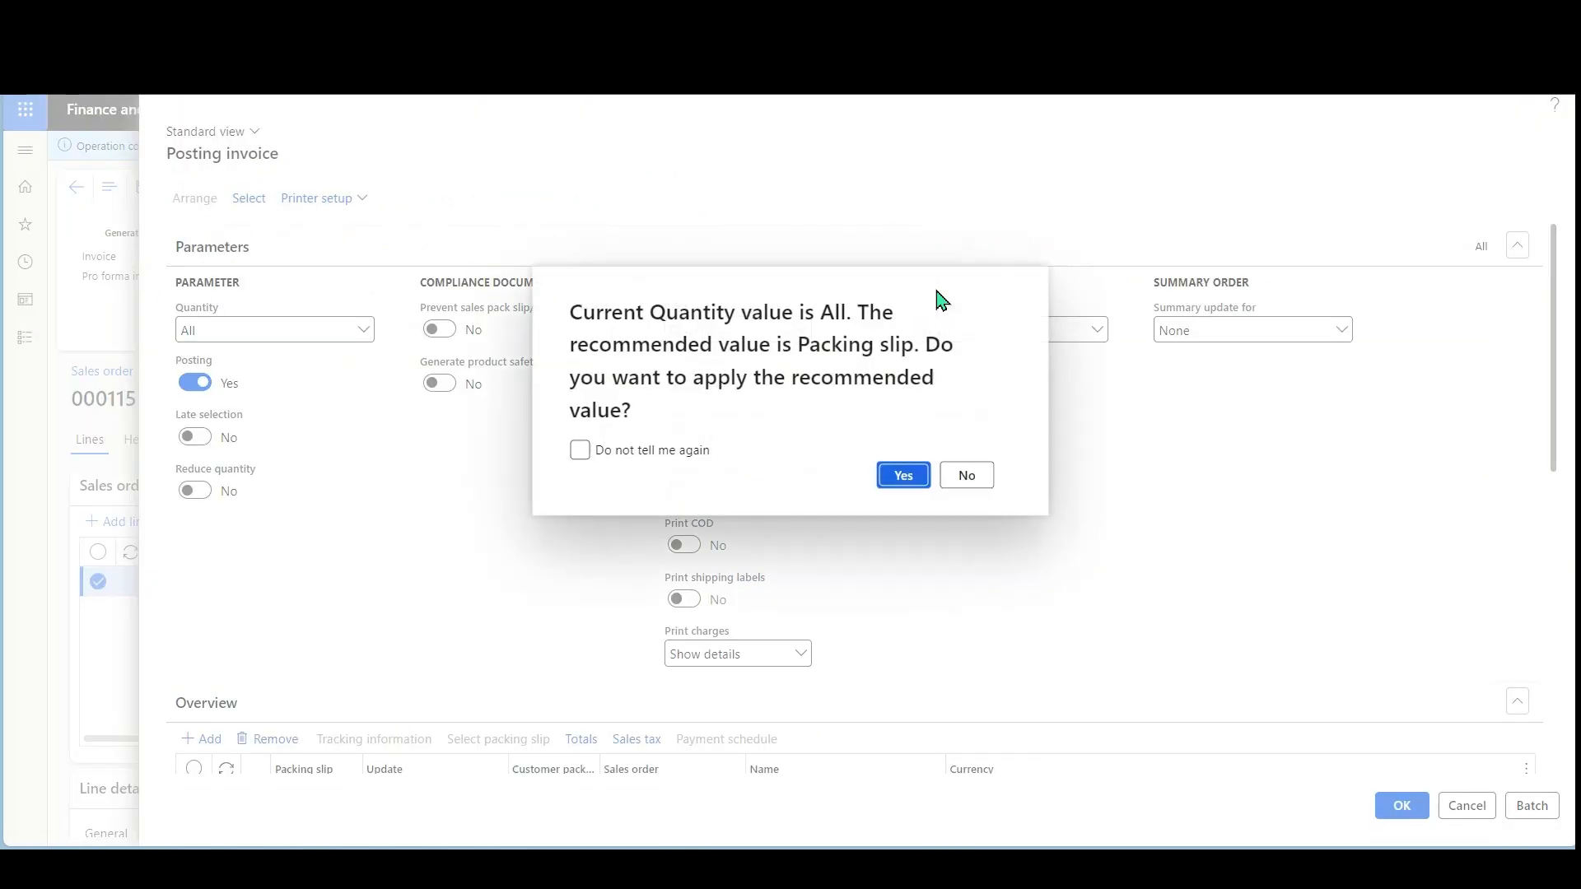
pyautogui.click(966, 482)
pyautogui.scroll(-5, 1059, 586)
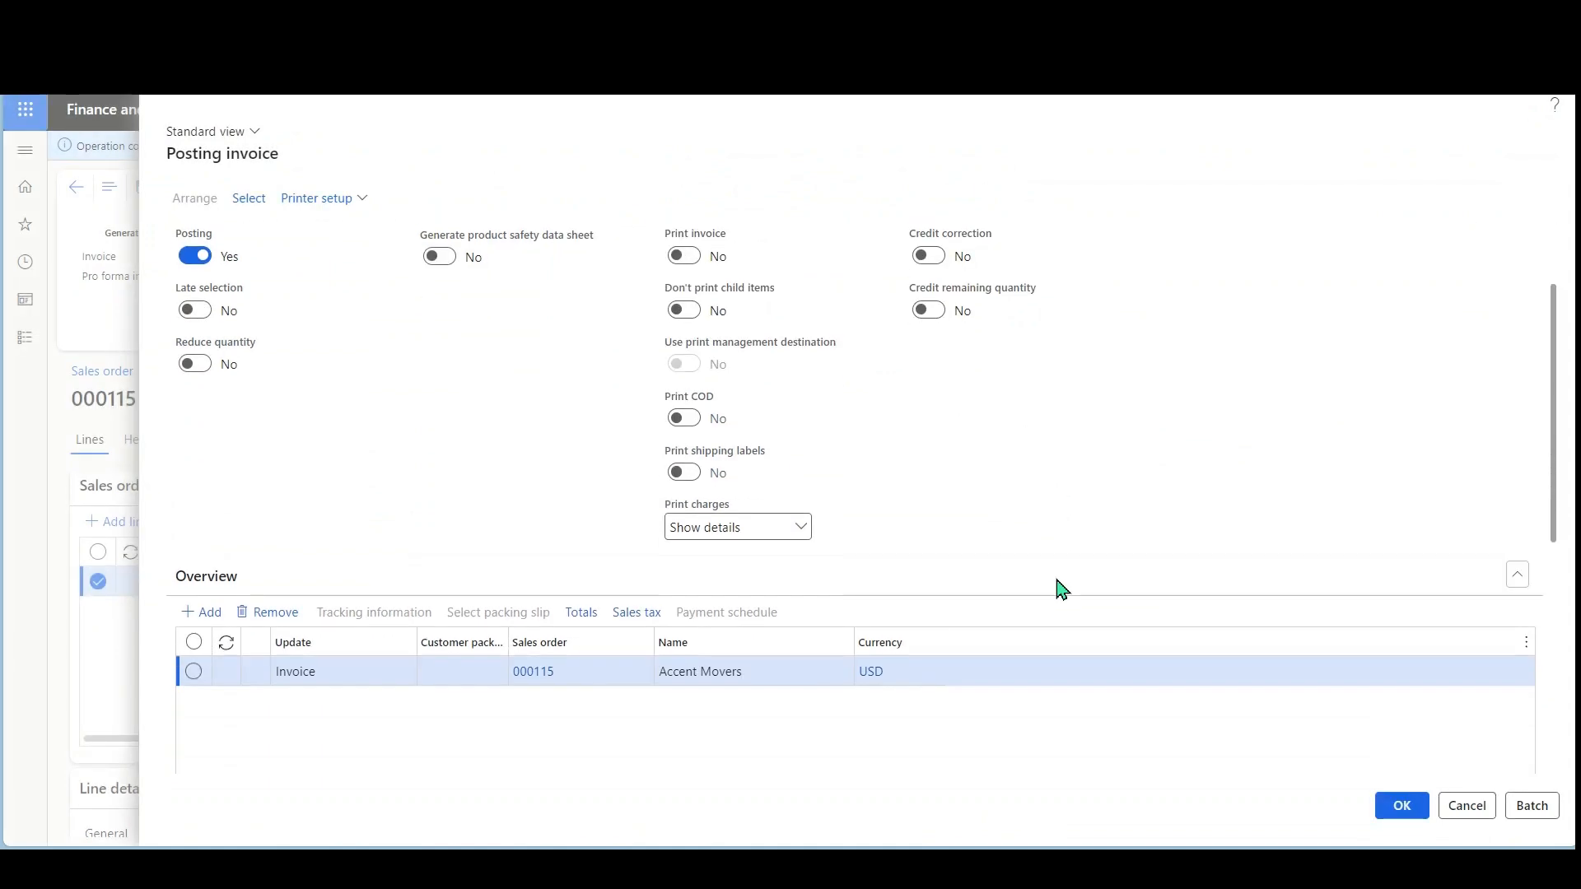
pyautogui.click(1404, 806)
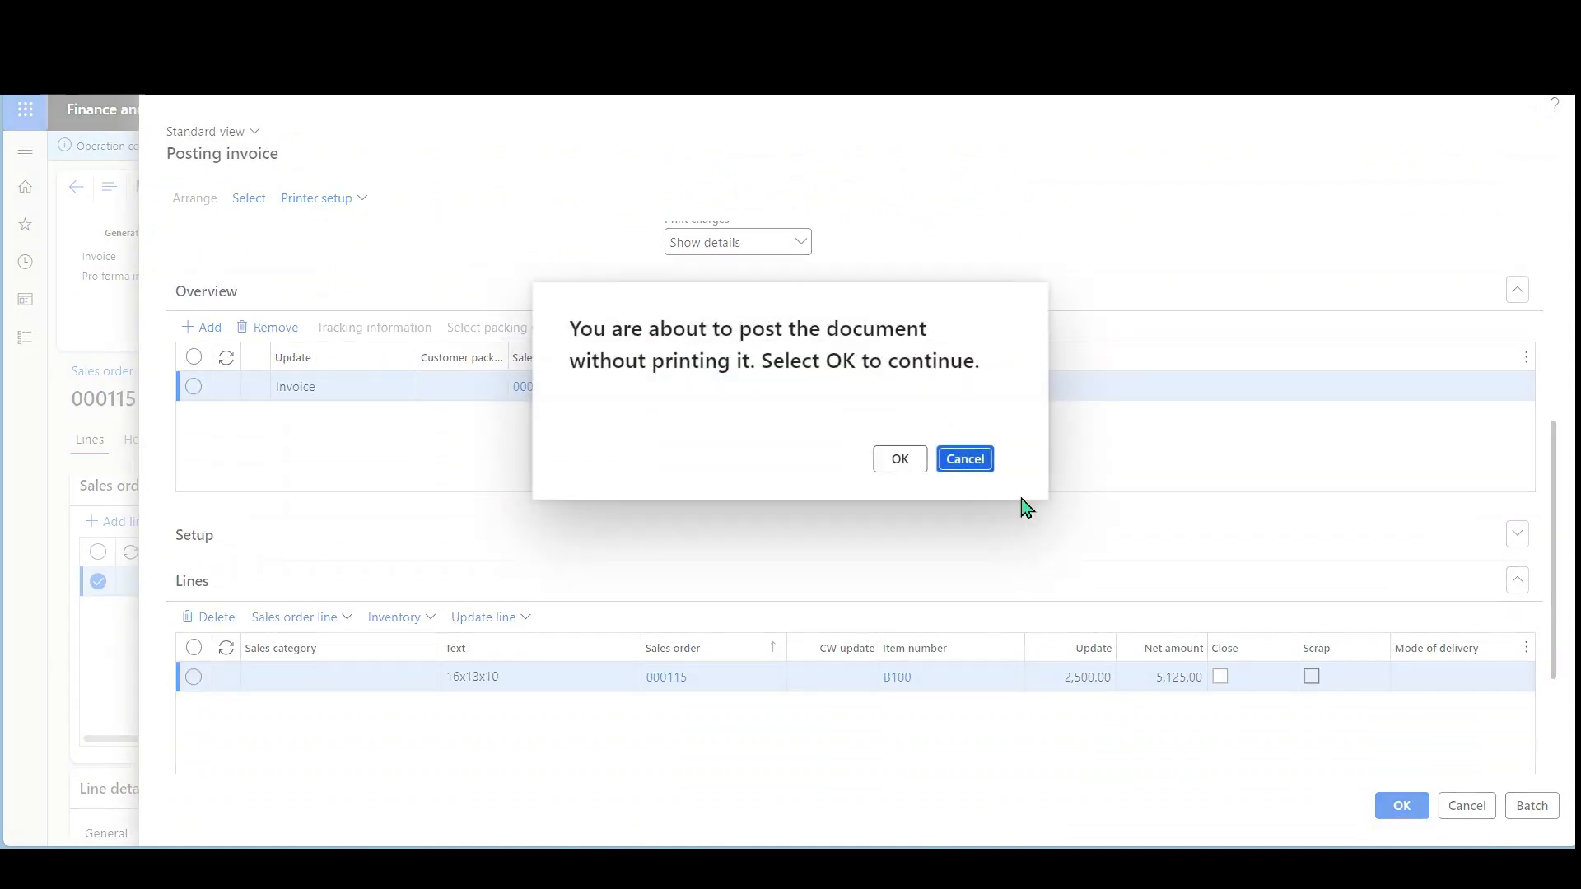
pyautogui.click(897, 460)
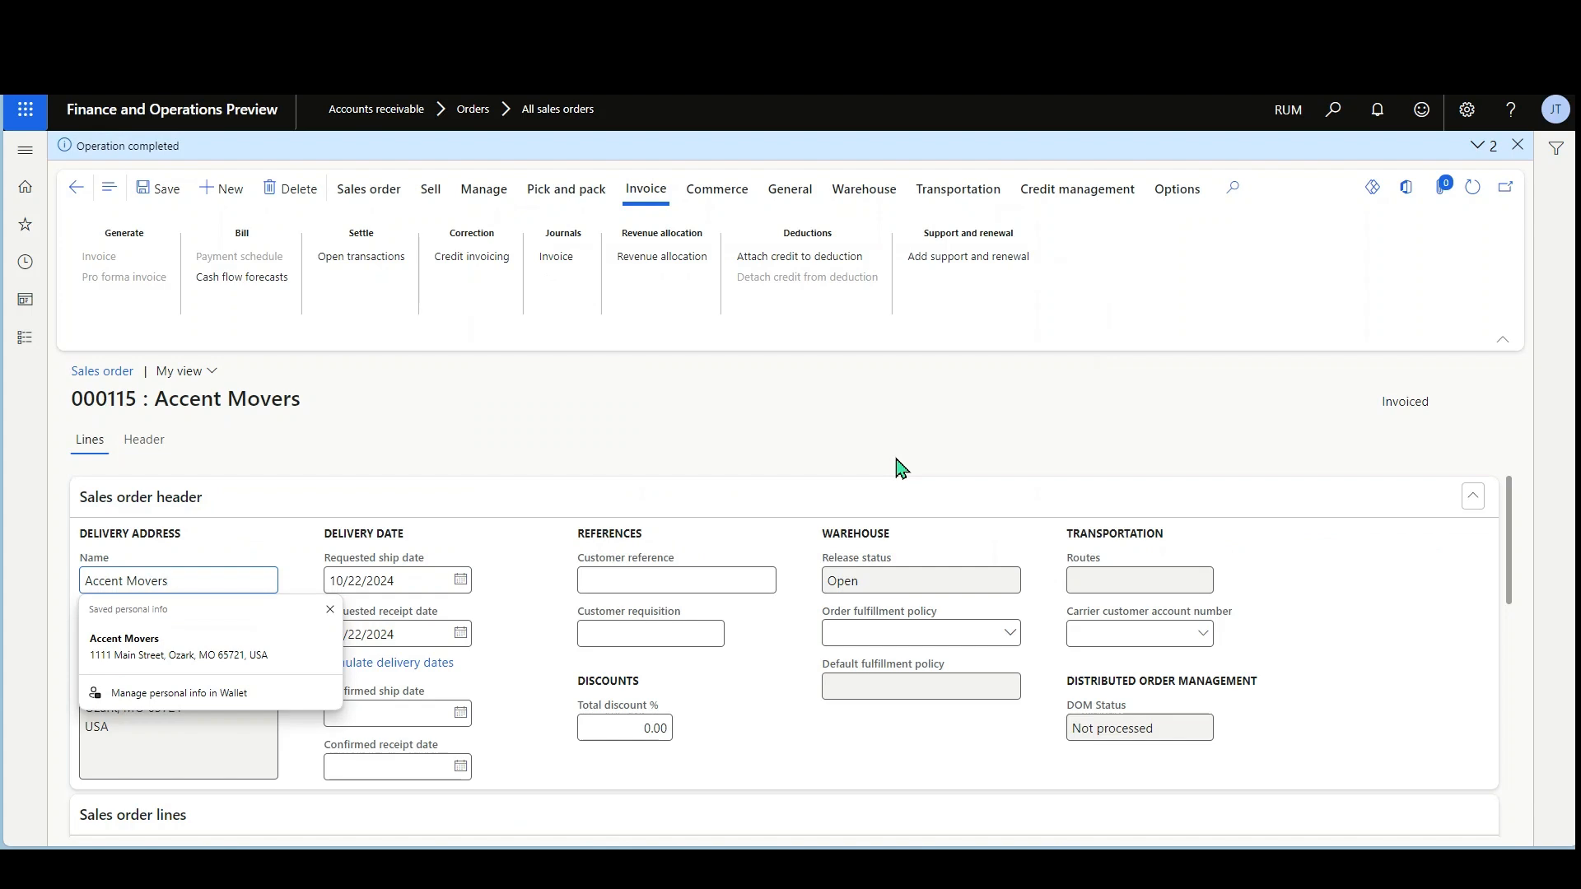
pyautogui.moveTo(1379, 412); pyautogui.dragTo(1430, 406)
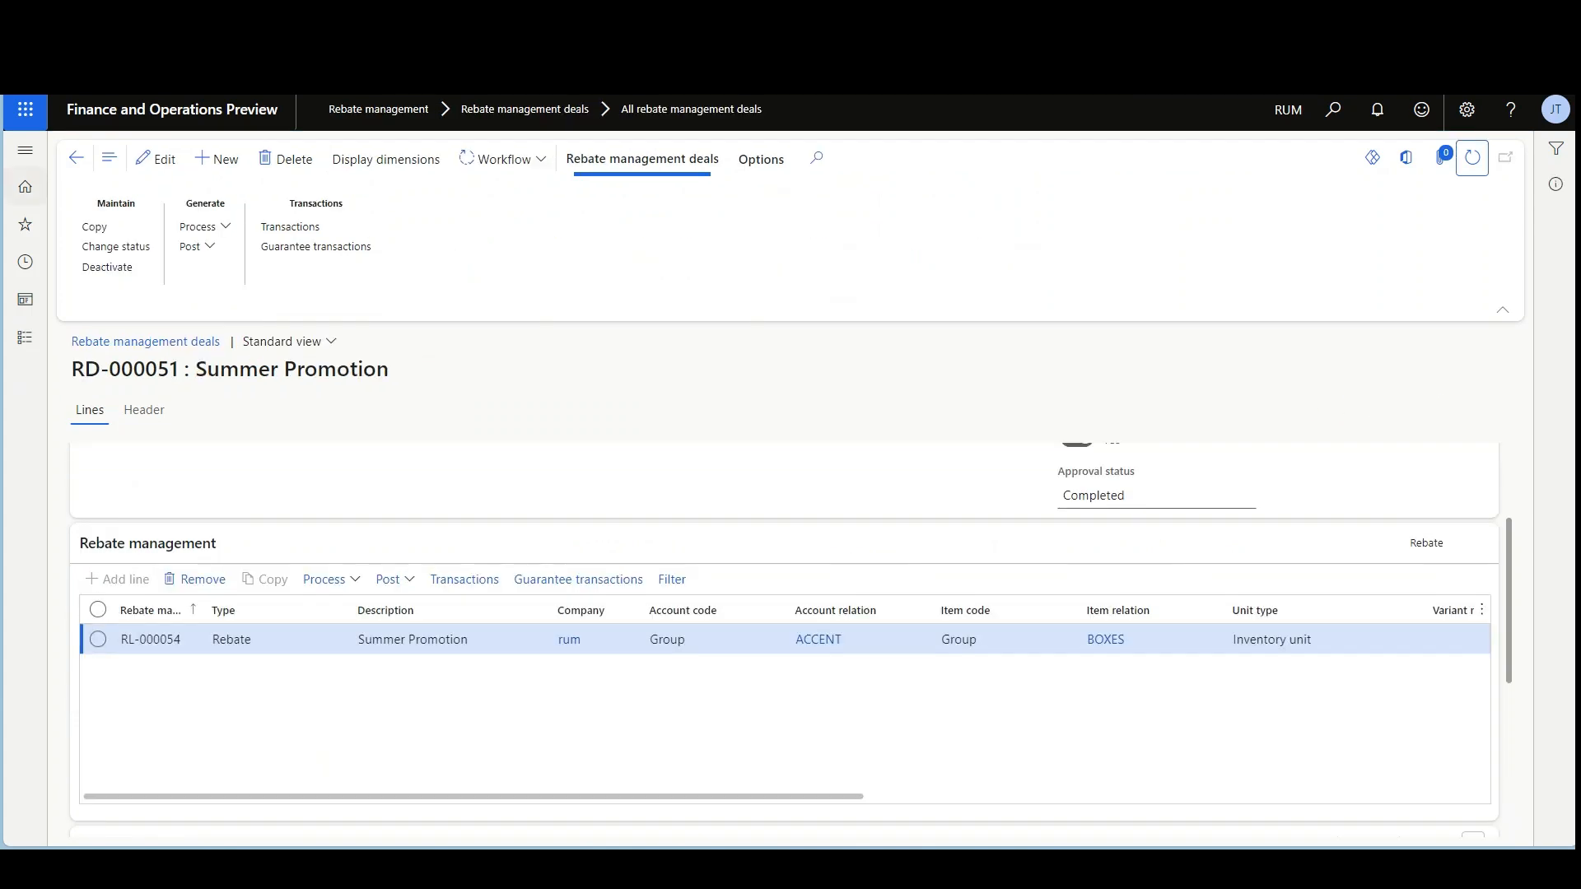
# View the Summer Promotion deal's rebate transactions with all posting statuses shown, and reopen the transactions list
pyautogui.click(321, 249)
pyautogui.click(419, 284)
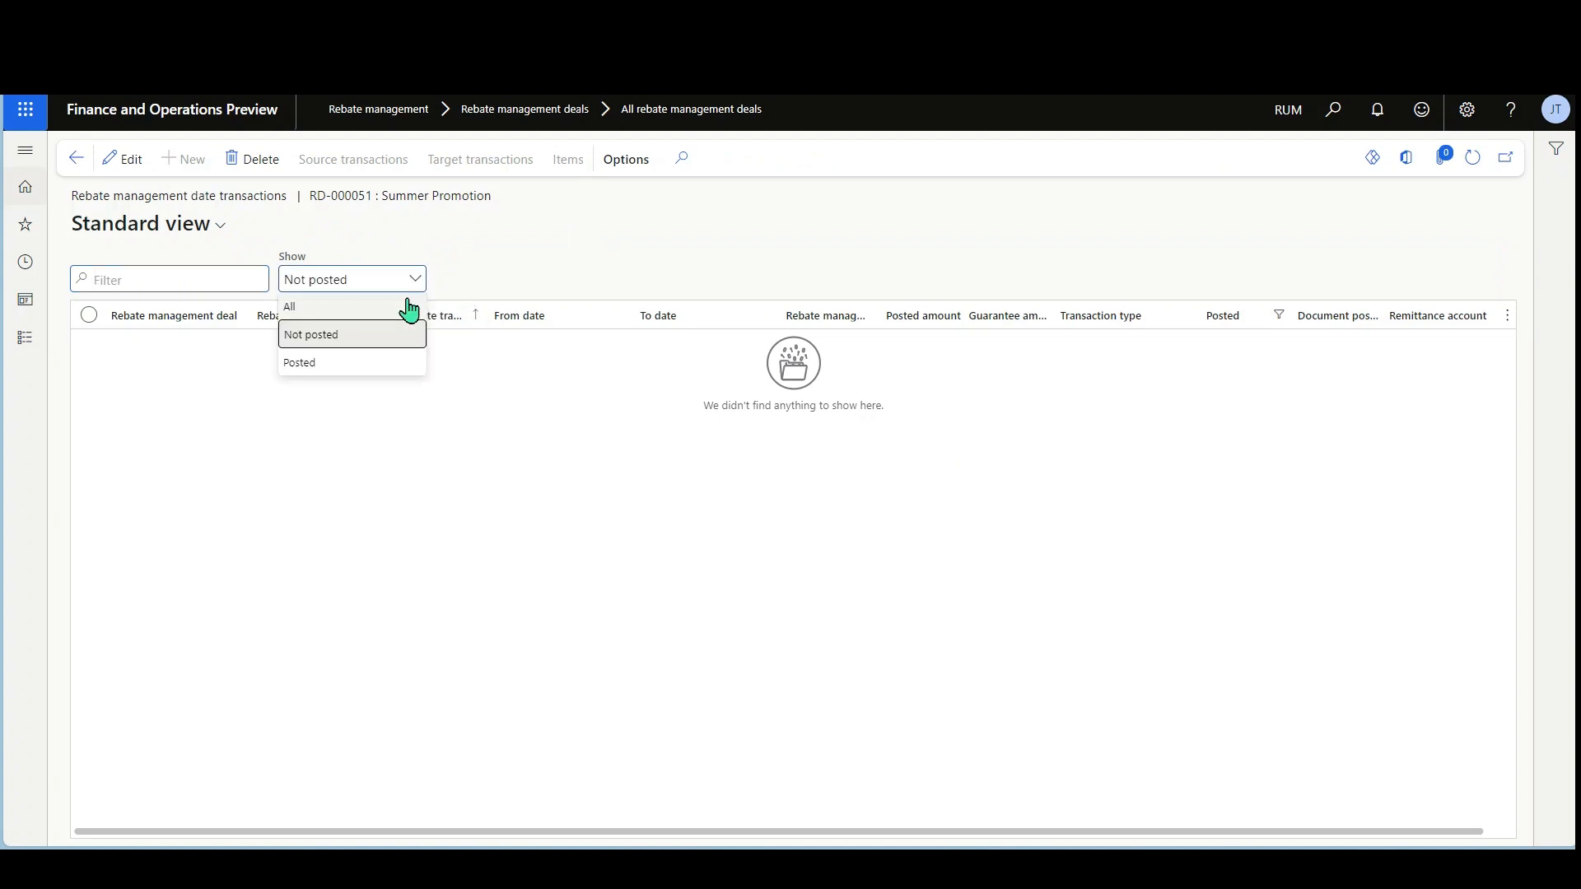
pyautogui.click(406, 311)
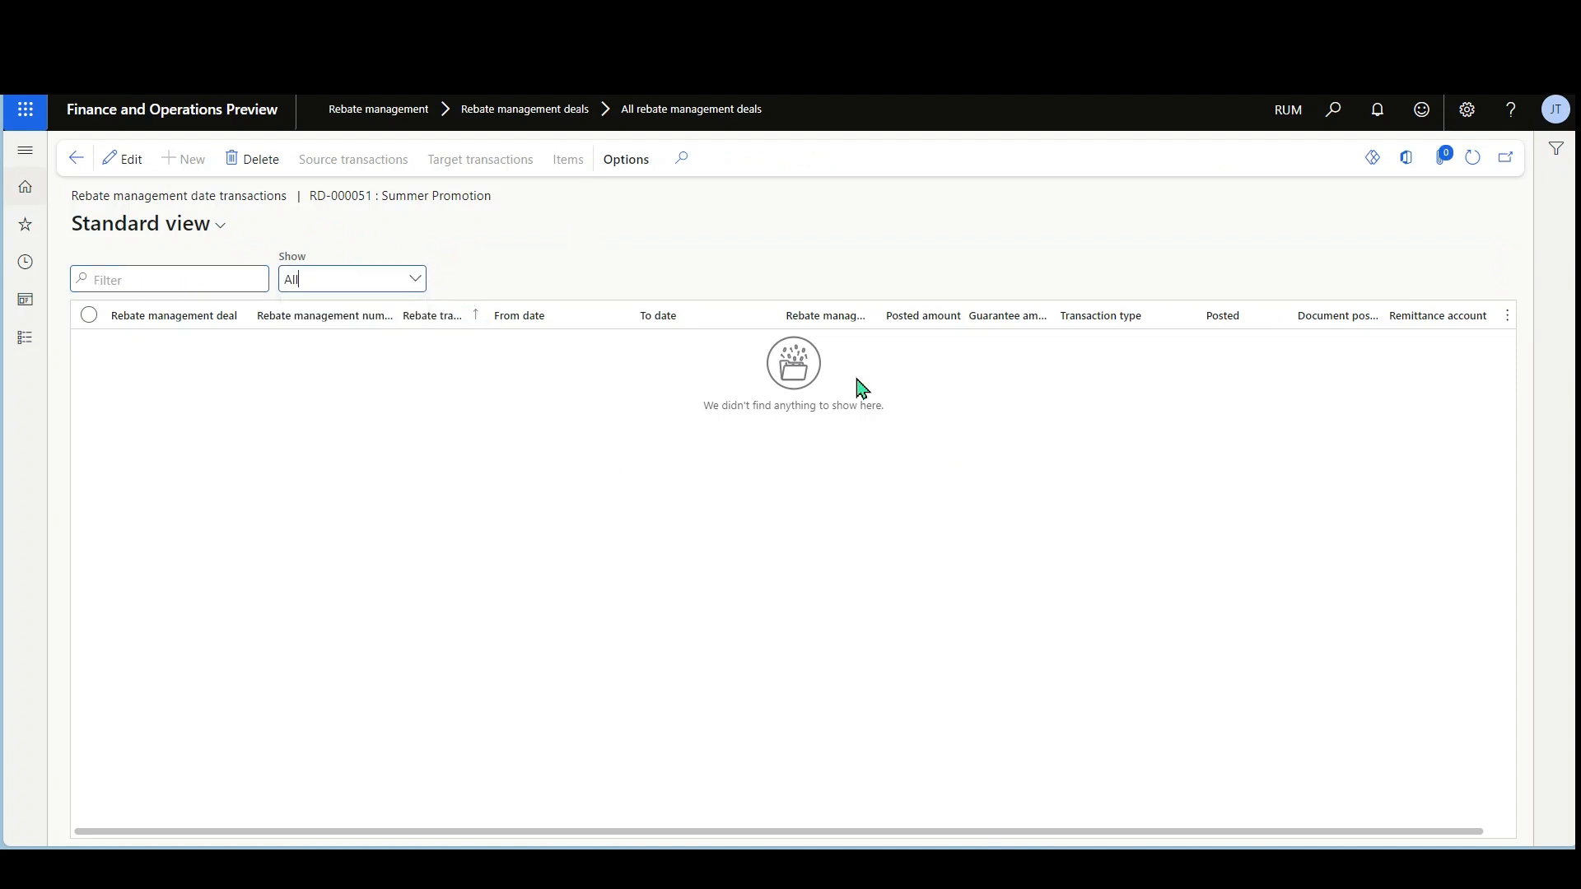
pyautogui.click(75, 157)
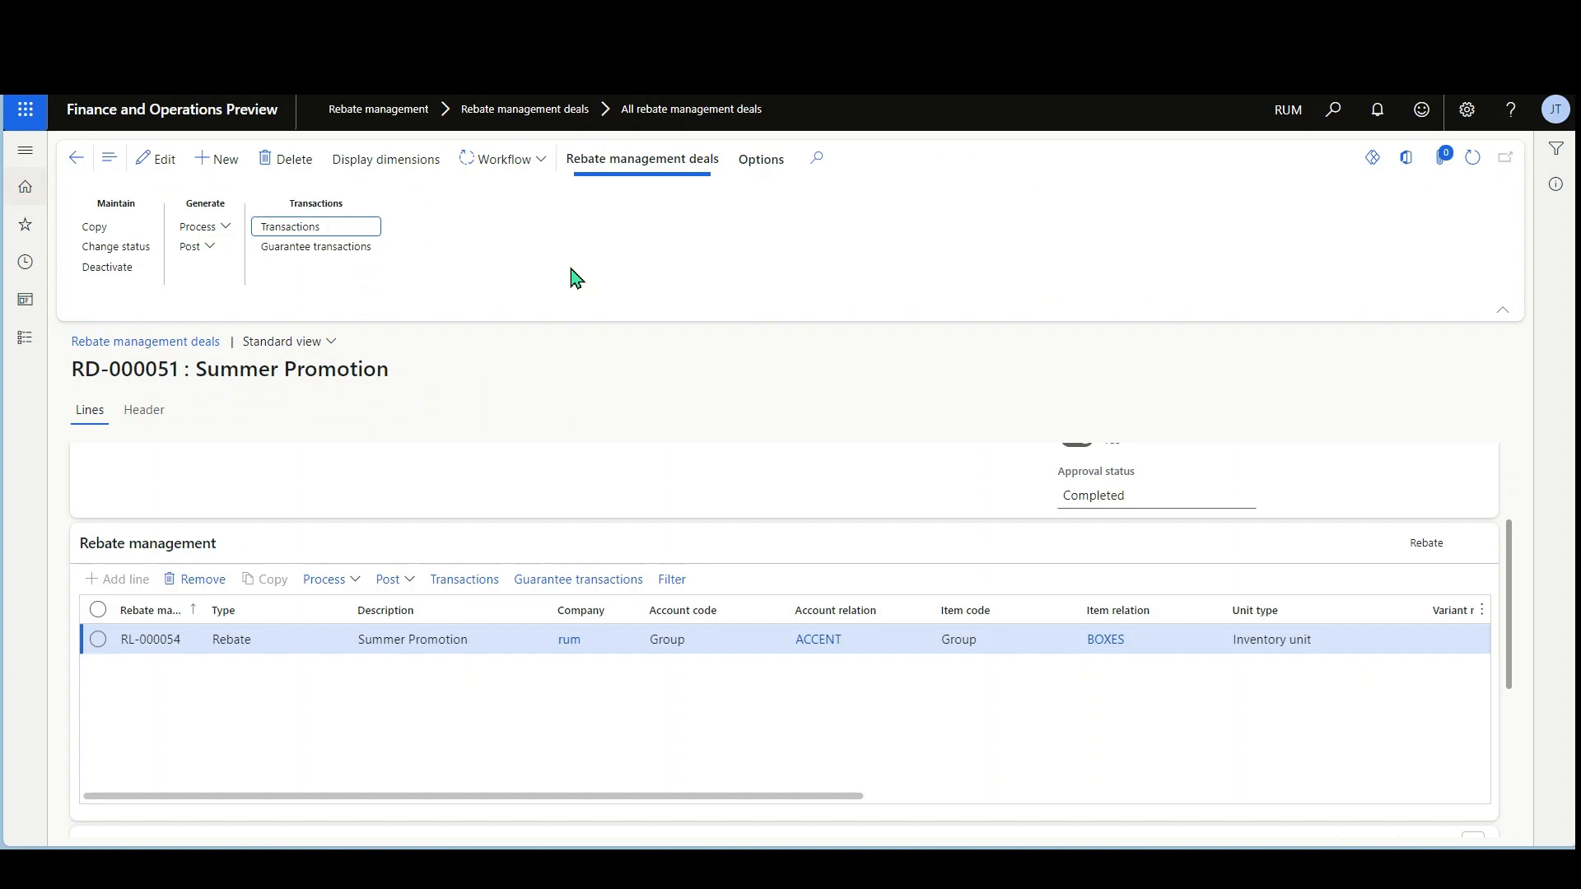
pyautogui.click(333, 246)
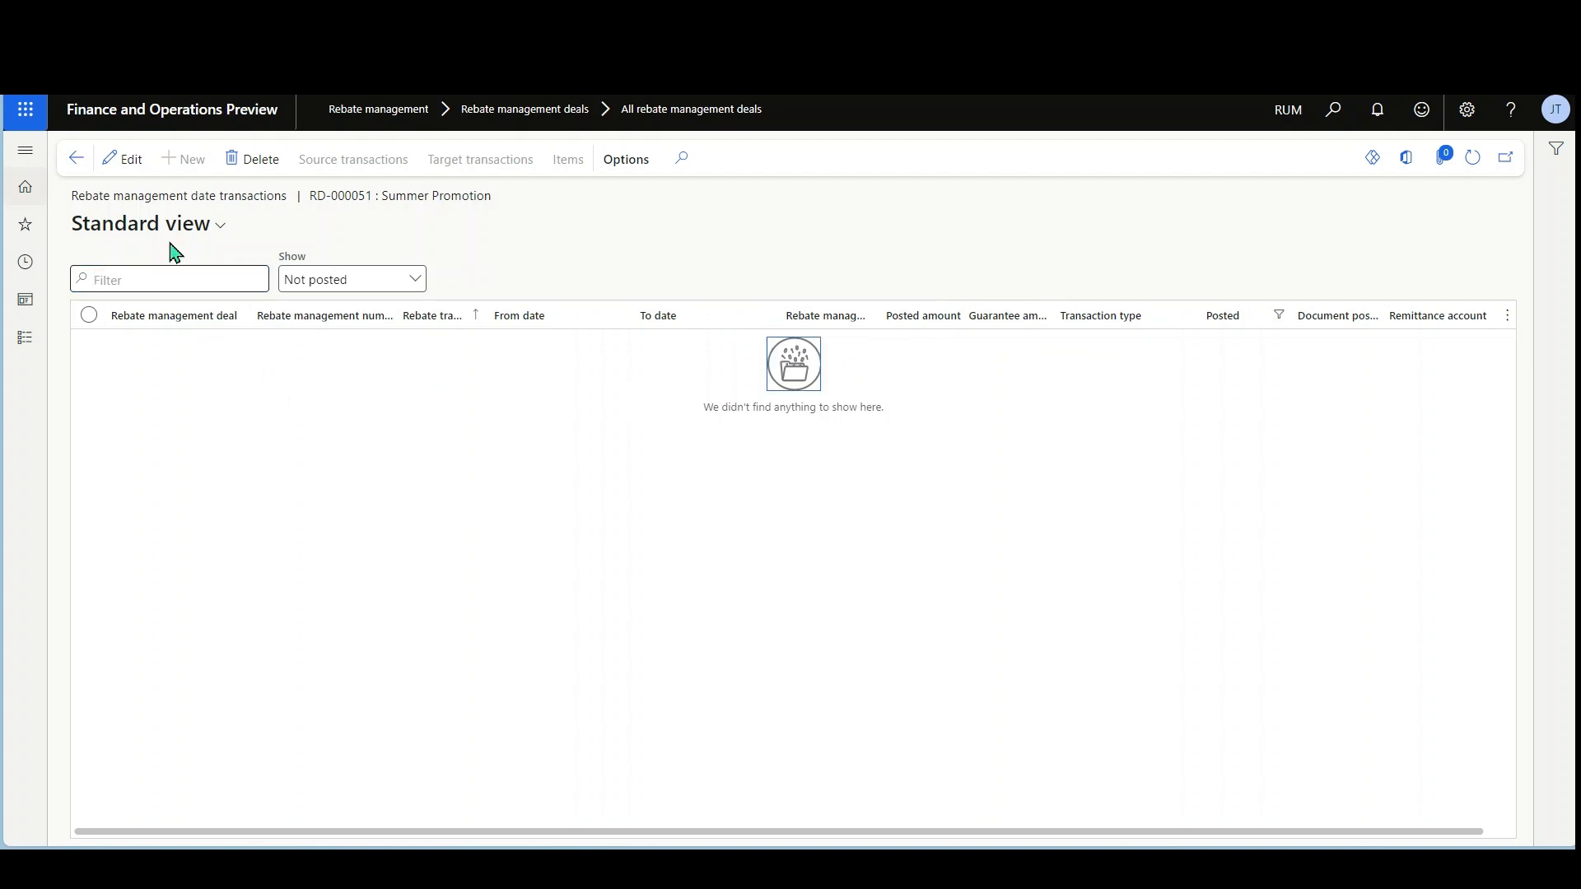
# Process the provision for the Summer Promotion deal for the period 10/22/2024 to 10/22/2024
pyautogui.click(76, 159)
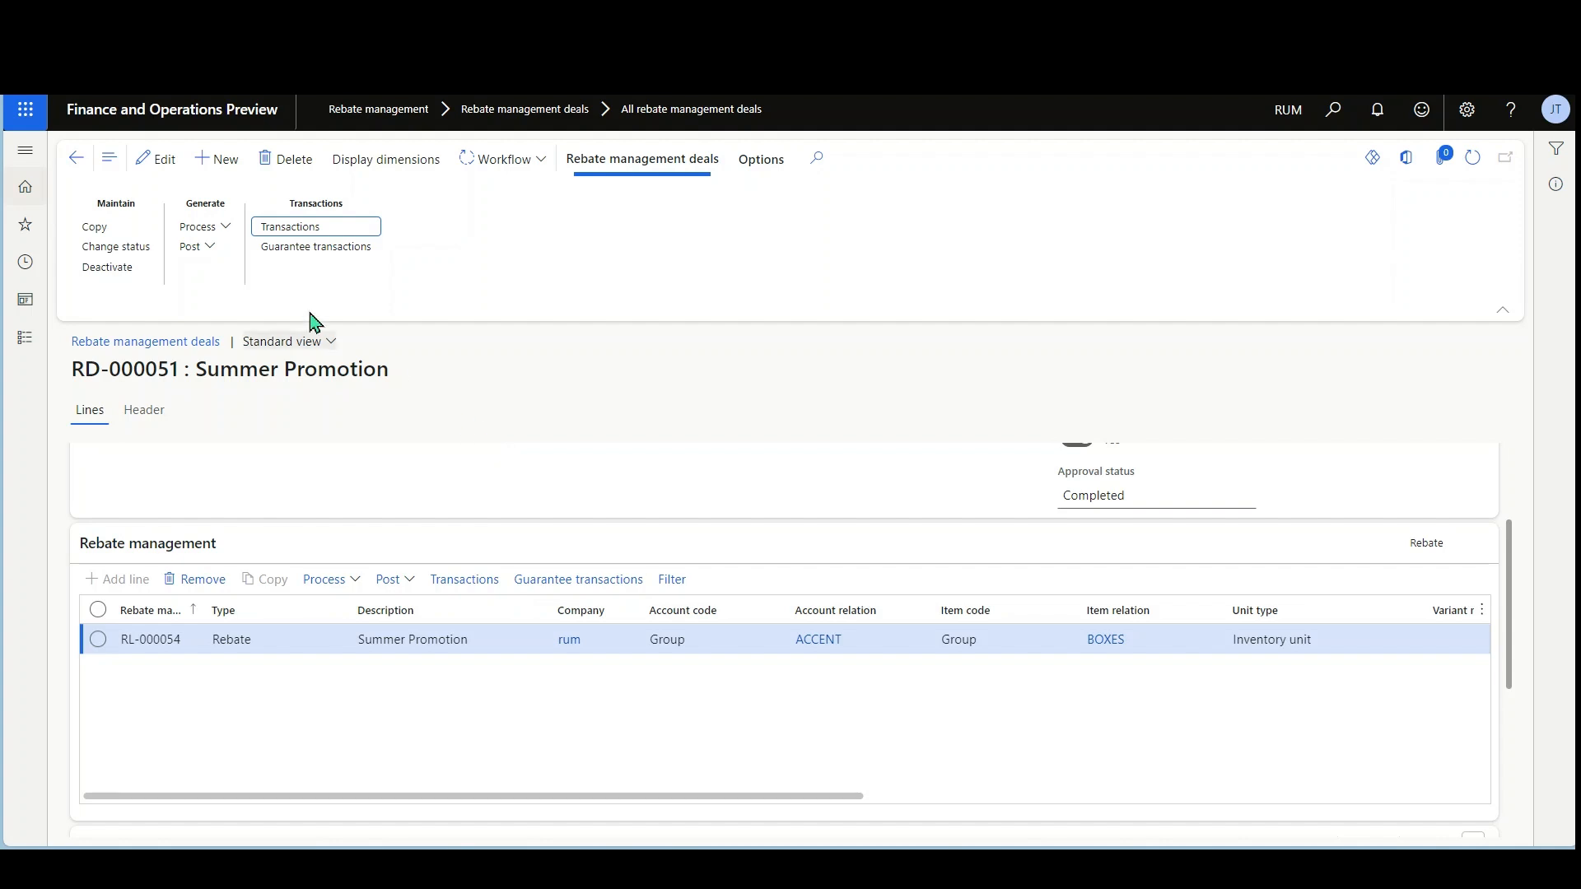
pyautogui.click(204, 230)
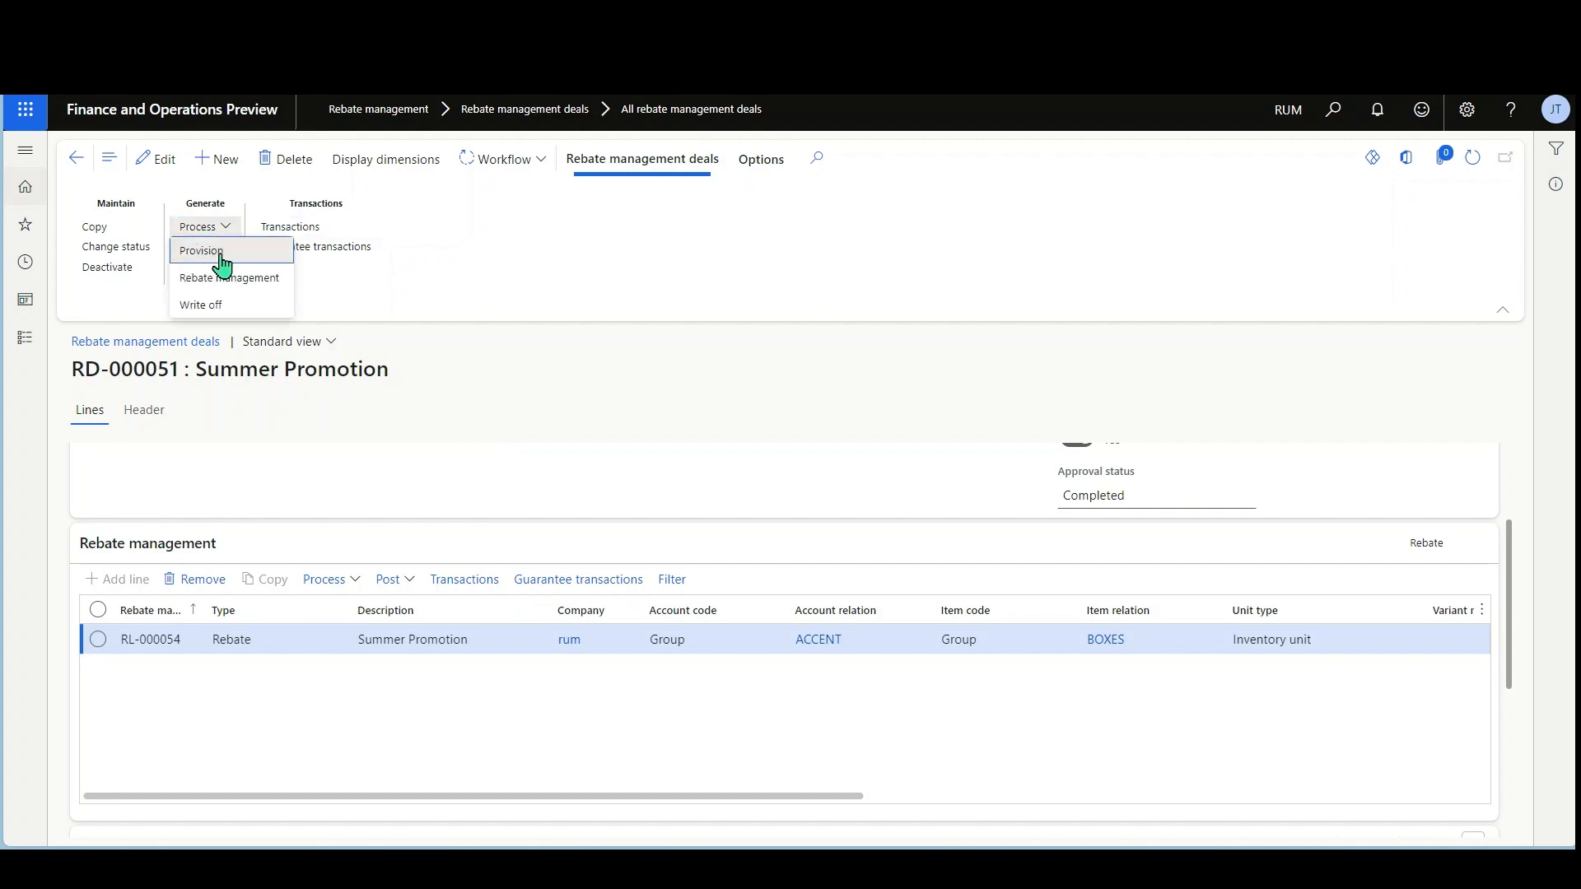
pyautogui.click(231, 254)
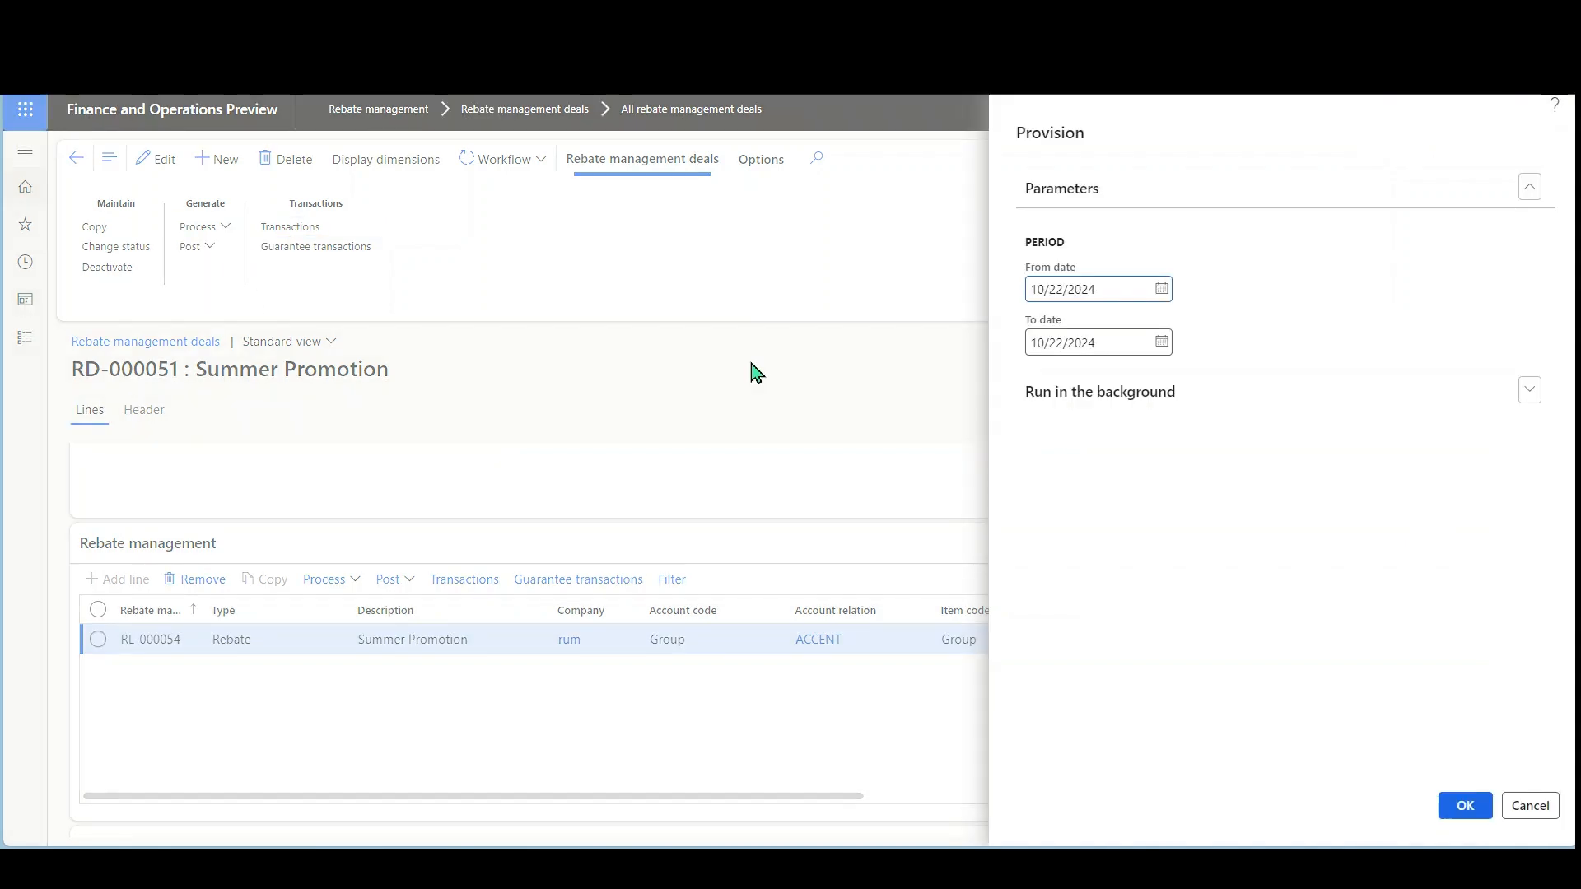
pyautogui.click(1470, 807)
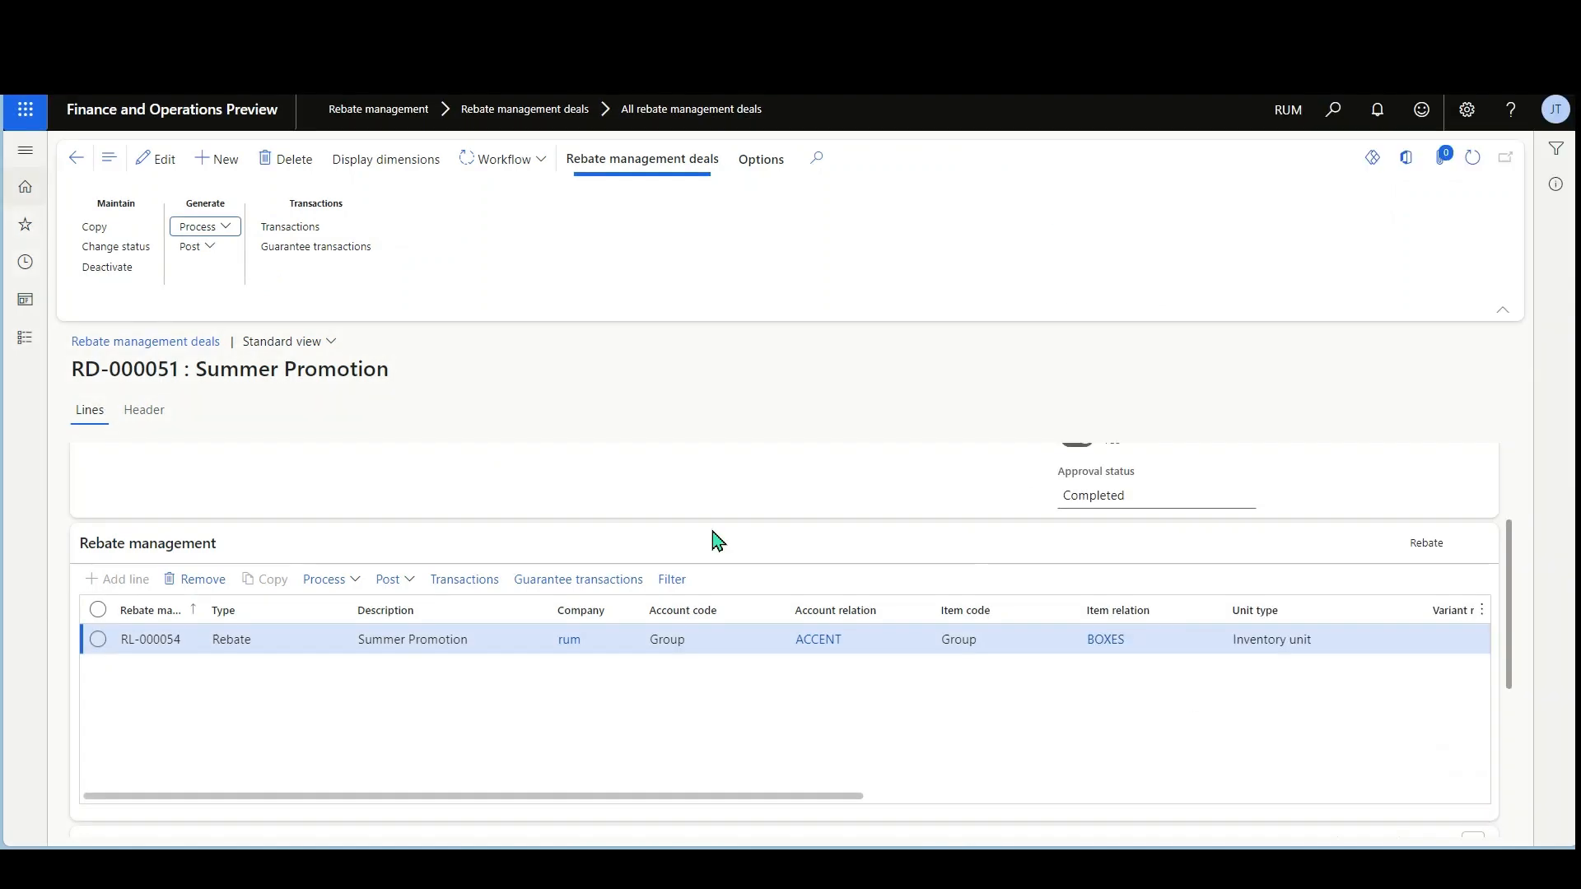
# Open the deal's transactions and review the source transaction behind the 500.00 provision, and return to the transactions list
pyautogui.click(297, 228)
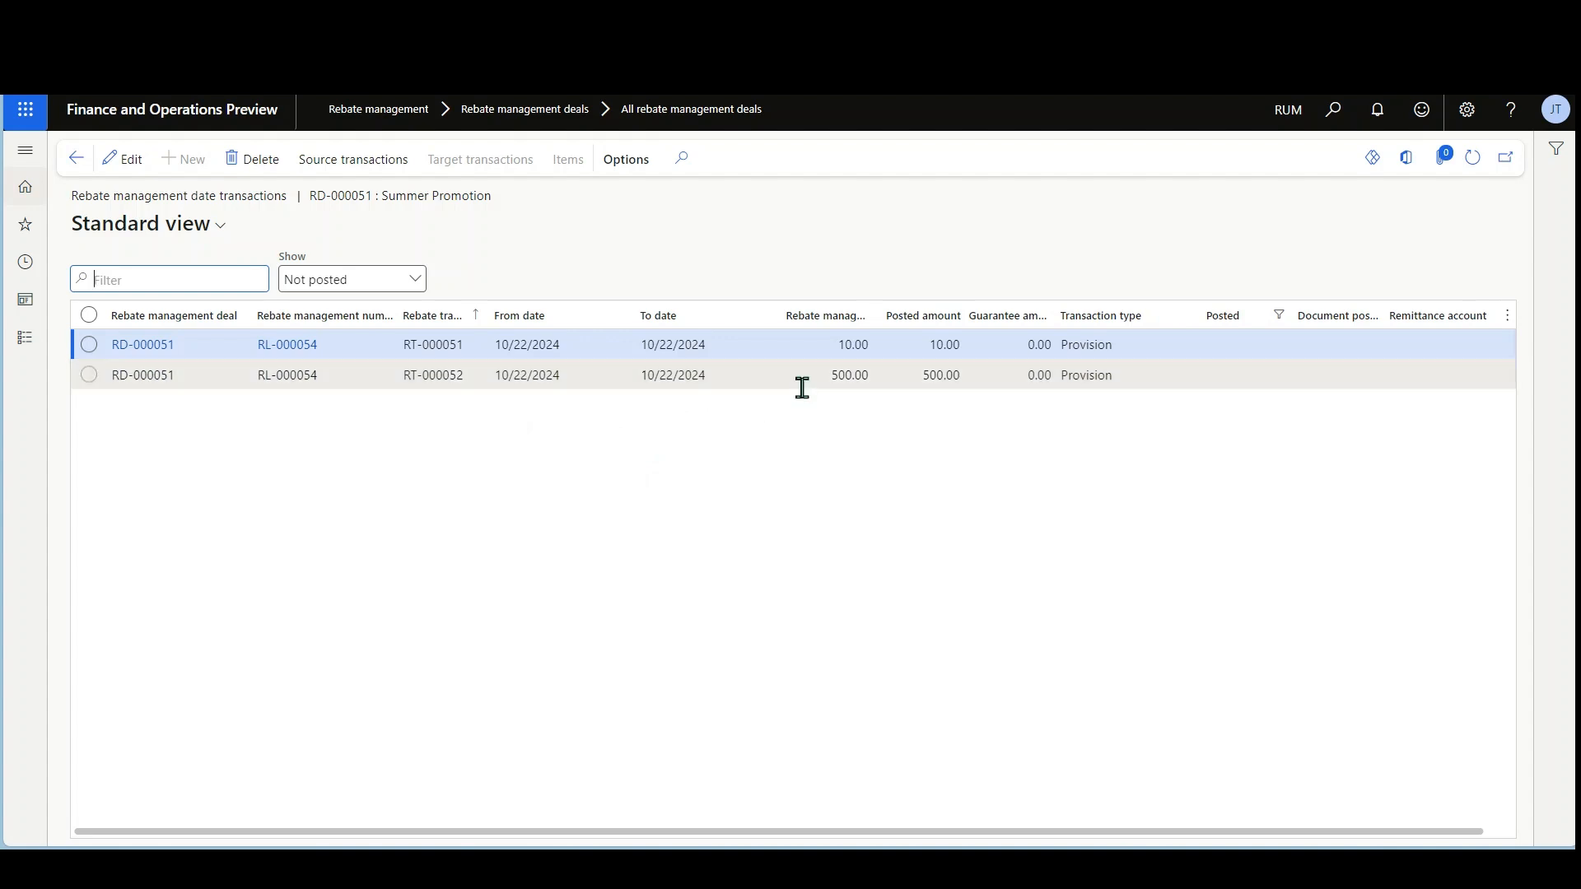
pyautogui.click(829, 352)
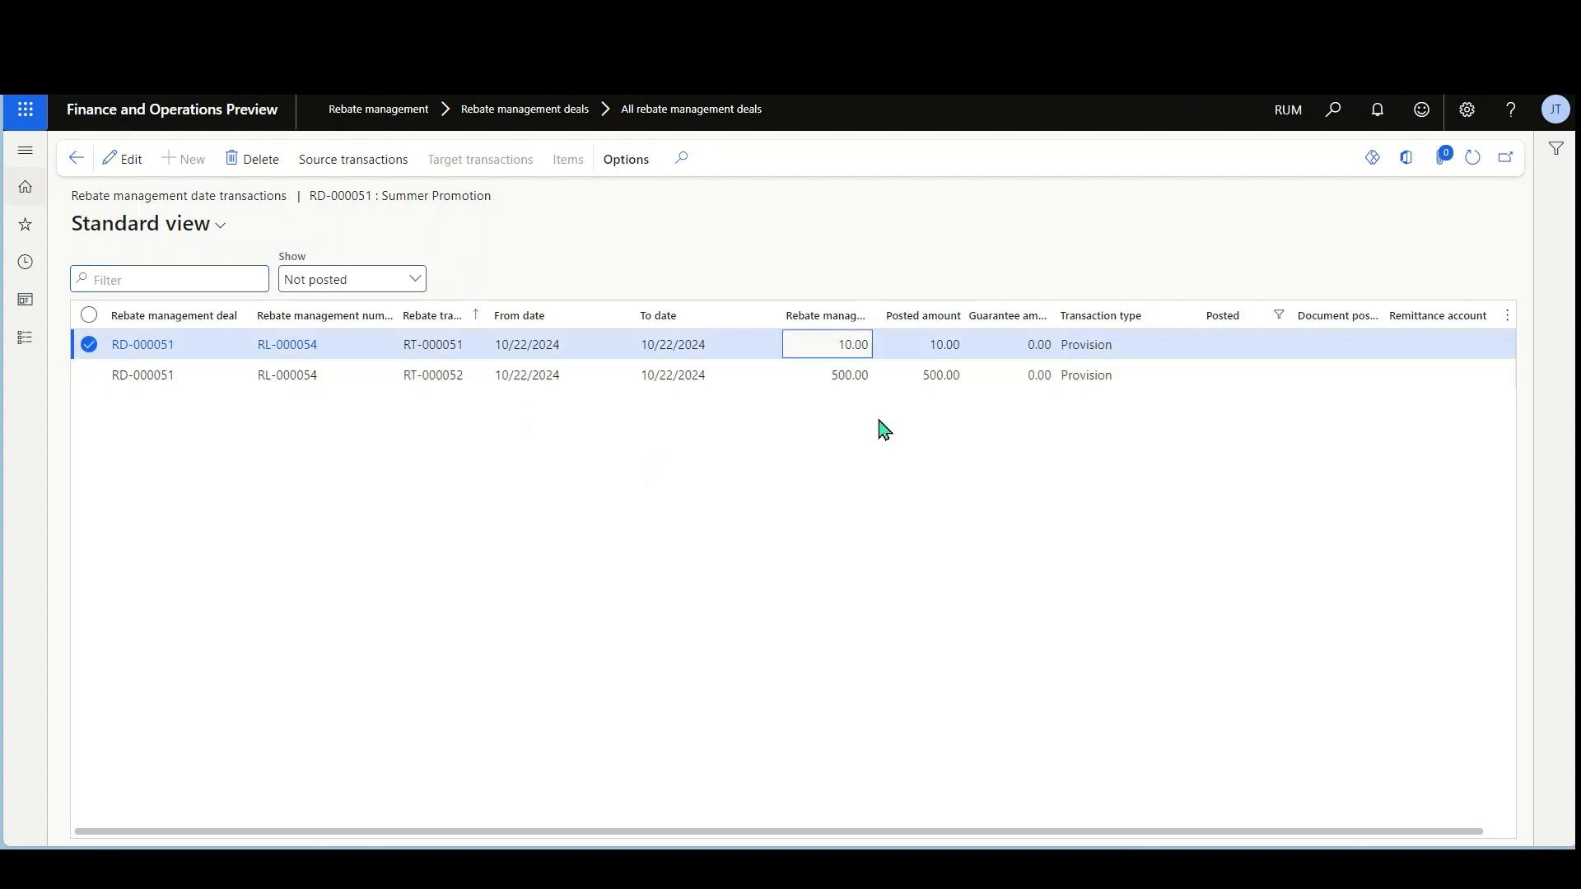
pyautogui.click(880, 383)
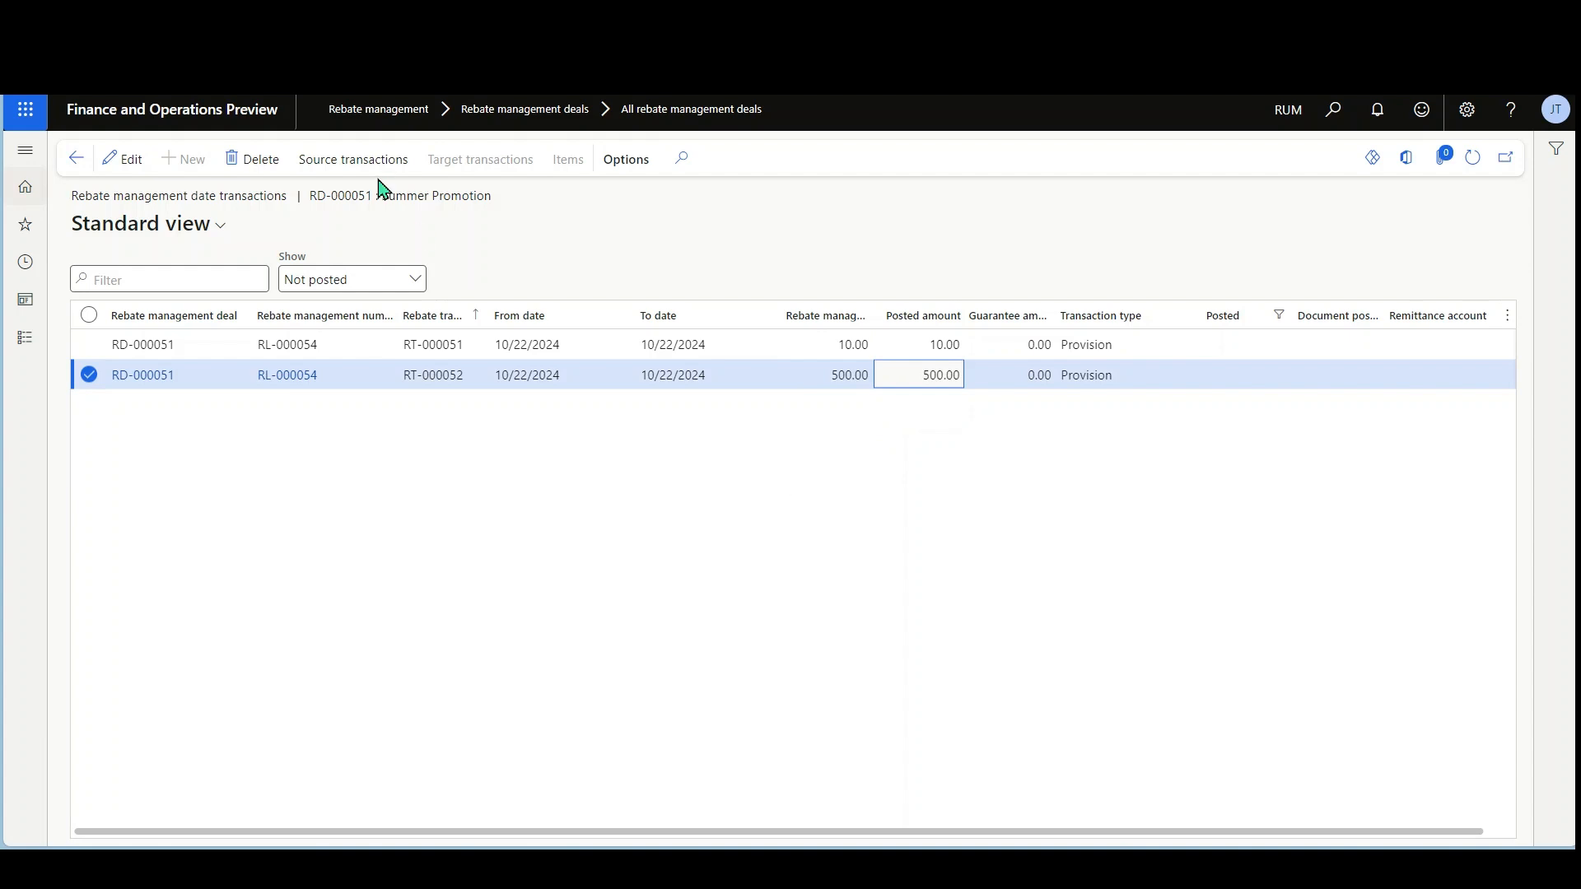
pyautogui.click(354, 159)
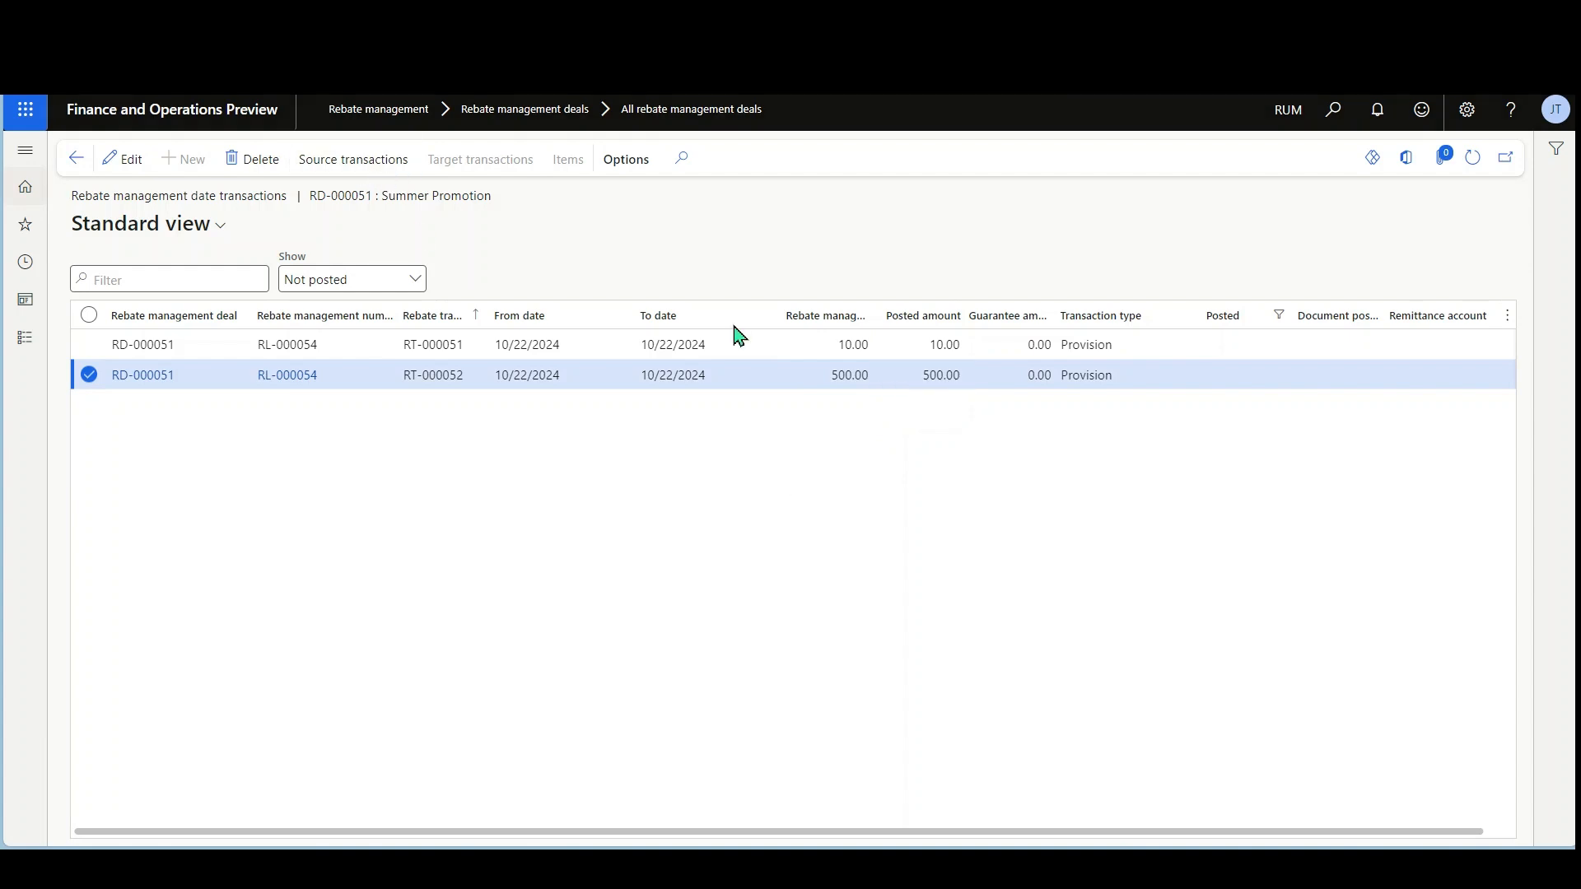
pyautogui.click(624, 590)
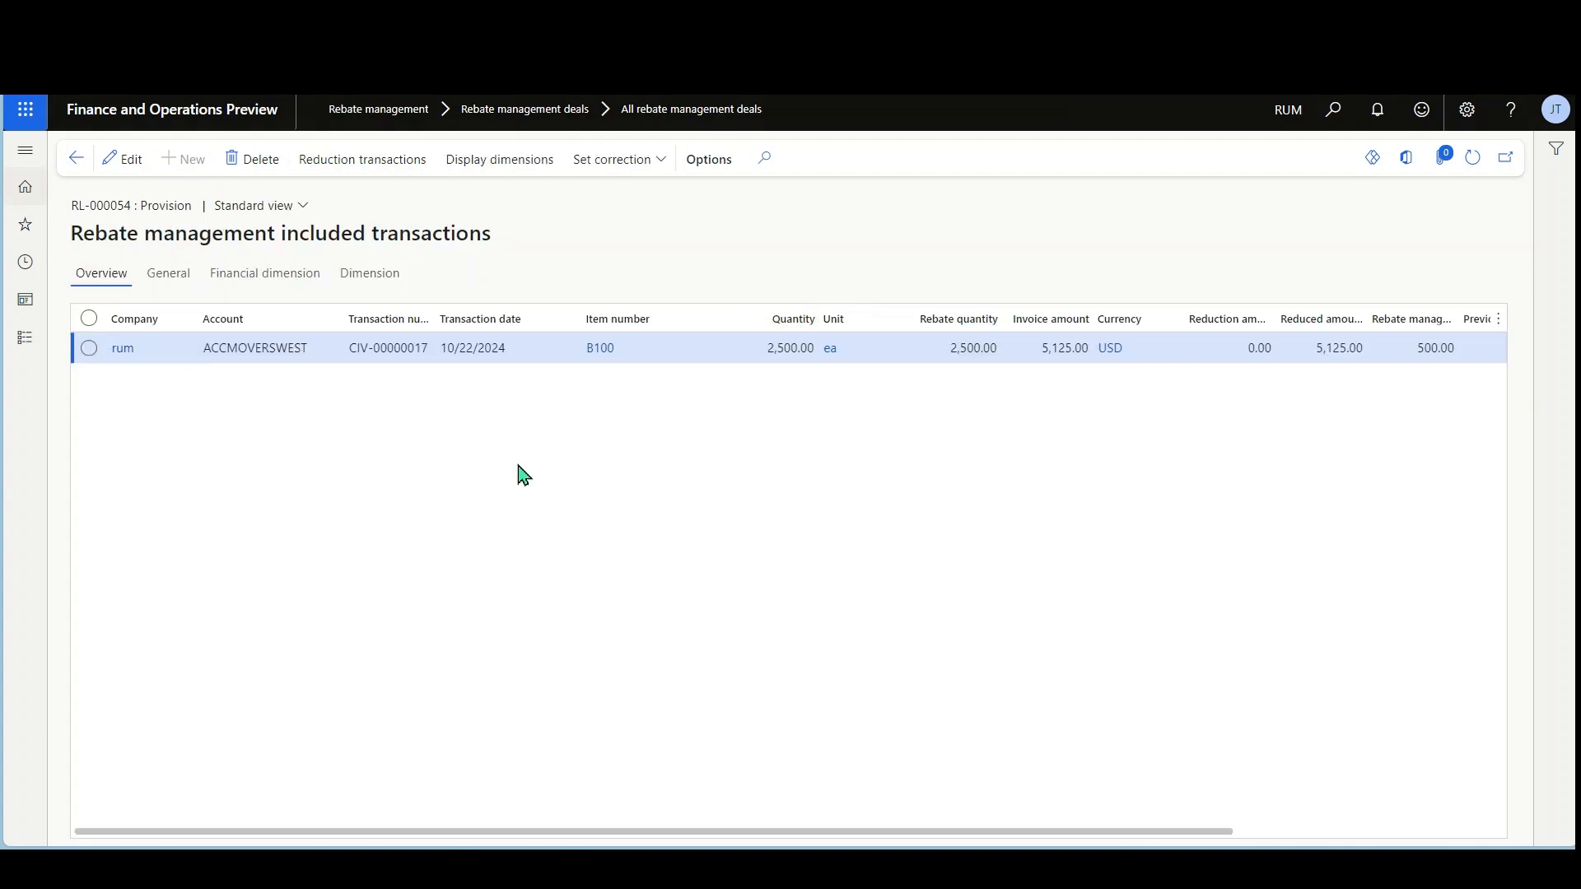
pyautogui.moveTo(434, 318); pyautogui.dragTo(360, 356)
pyautogui.click(435, 356)
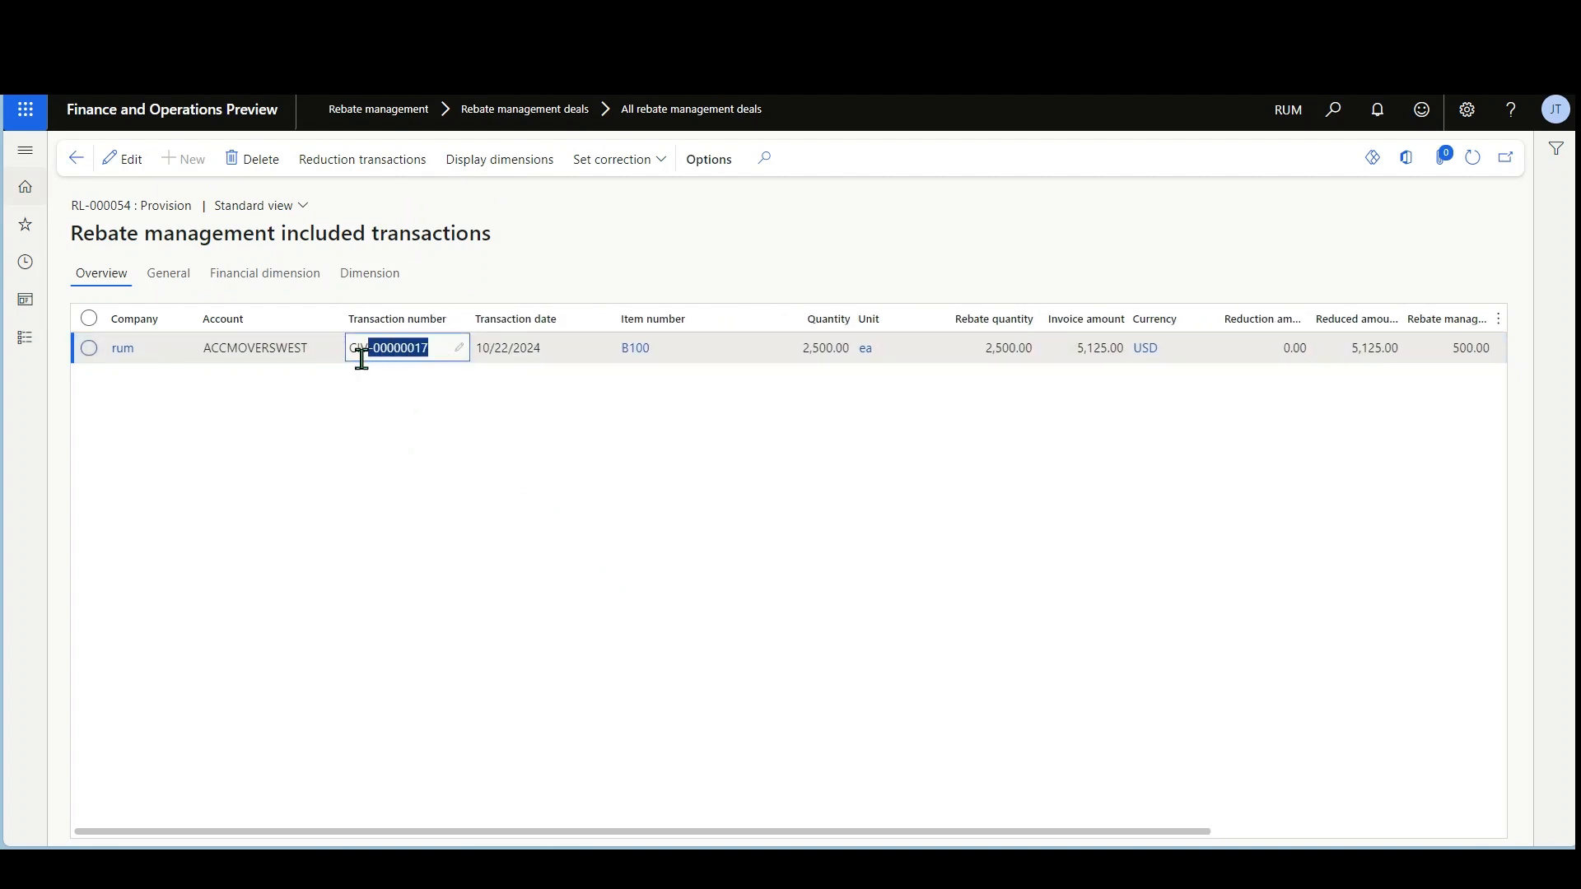
pyautogui.click(453, 448)
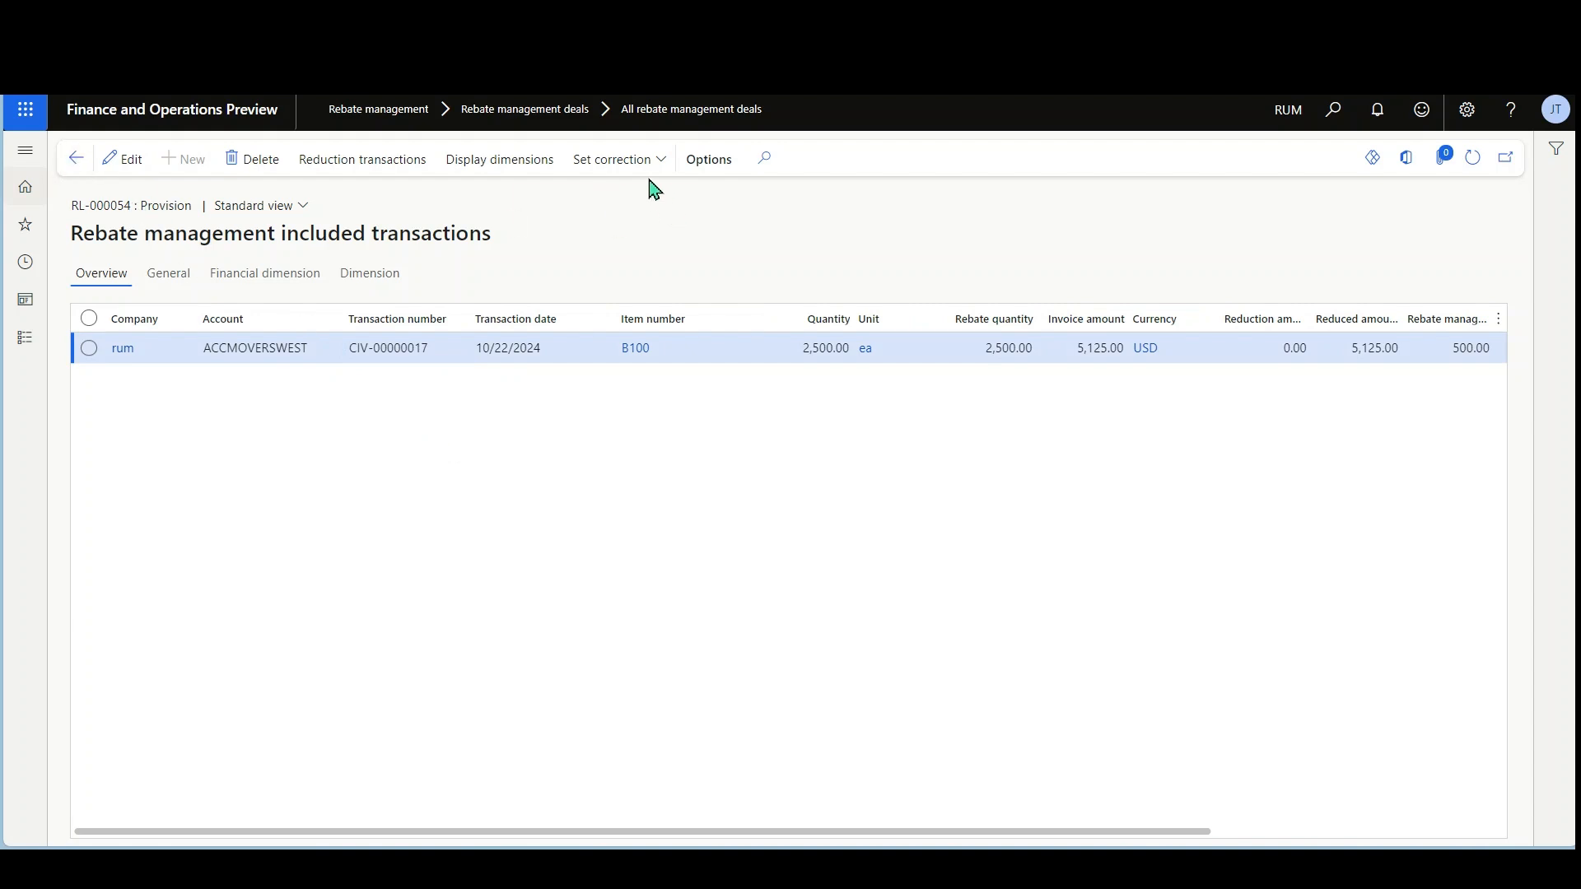
pyautogui.click(75, 159)
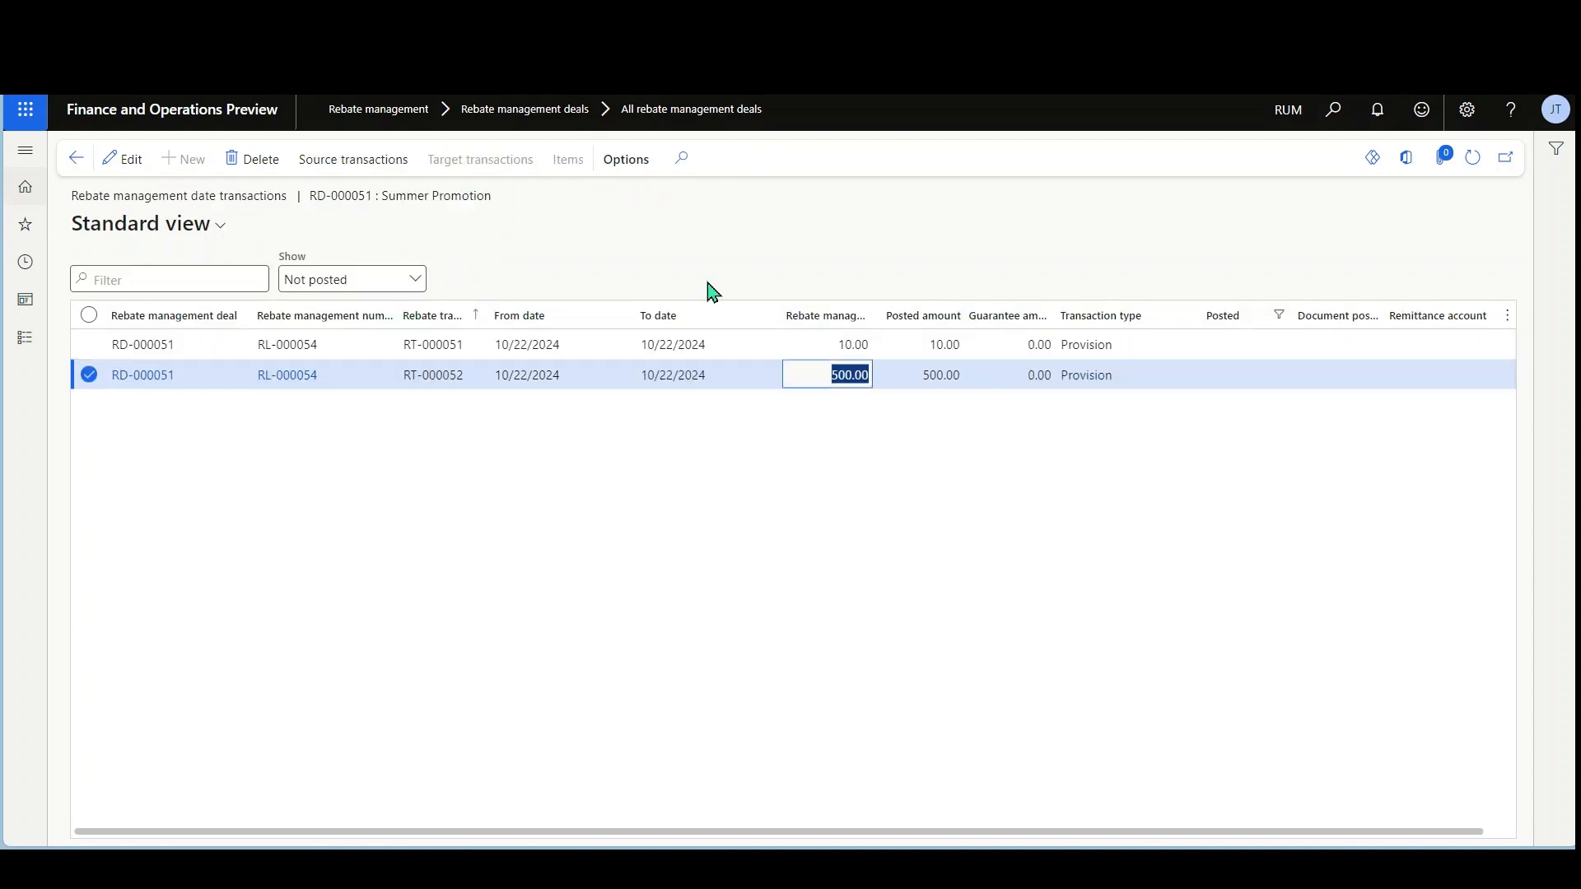
# Review the source transaction behind the 10.00 provision, and return to the Summer Promotion deal
pyautogui.click(741, 346)
pyautogui.click(385, 171)
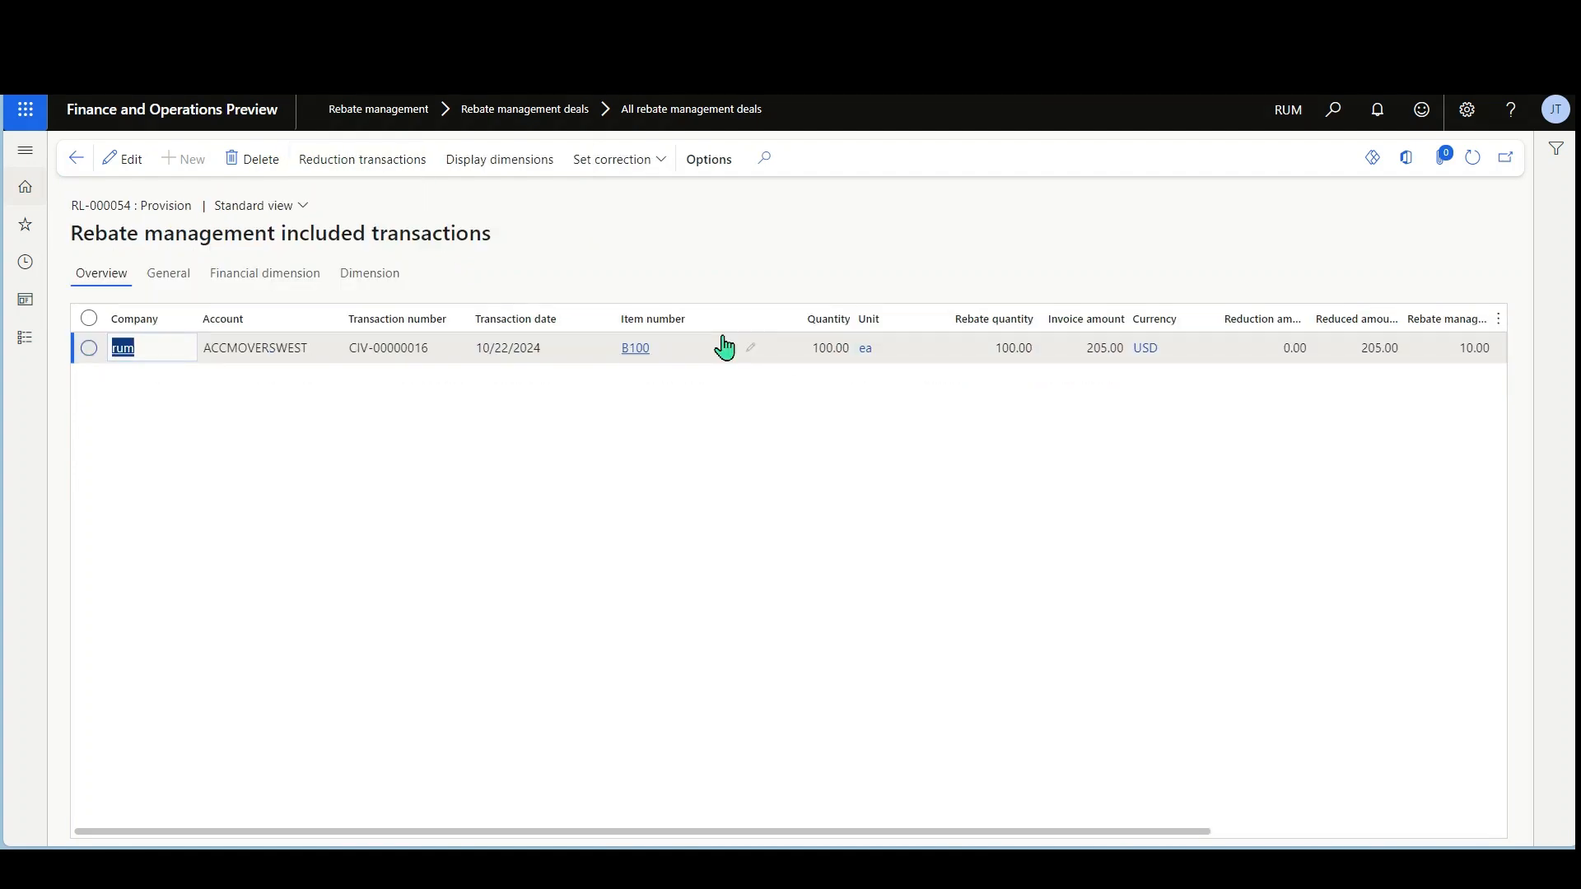
pyautogui.moveTo(439, 352); pyautogui.dragTo(349, 349)
pyautogui.click(603, 501)
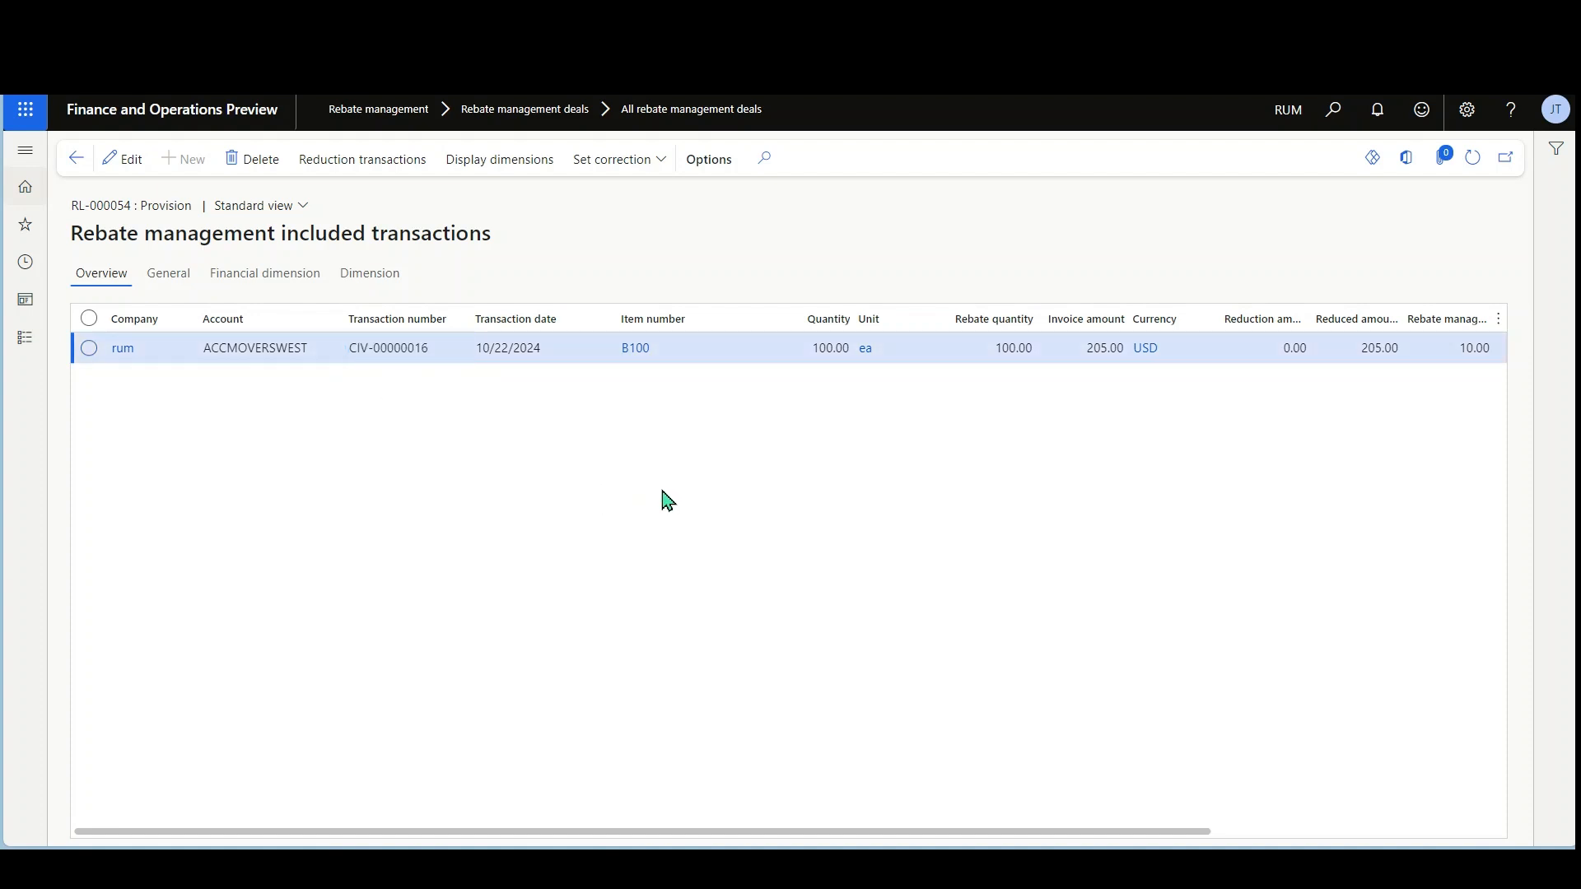
pyautogui.click(75, 159)
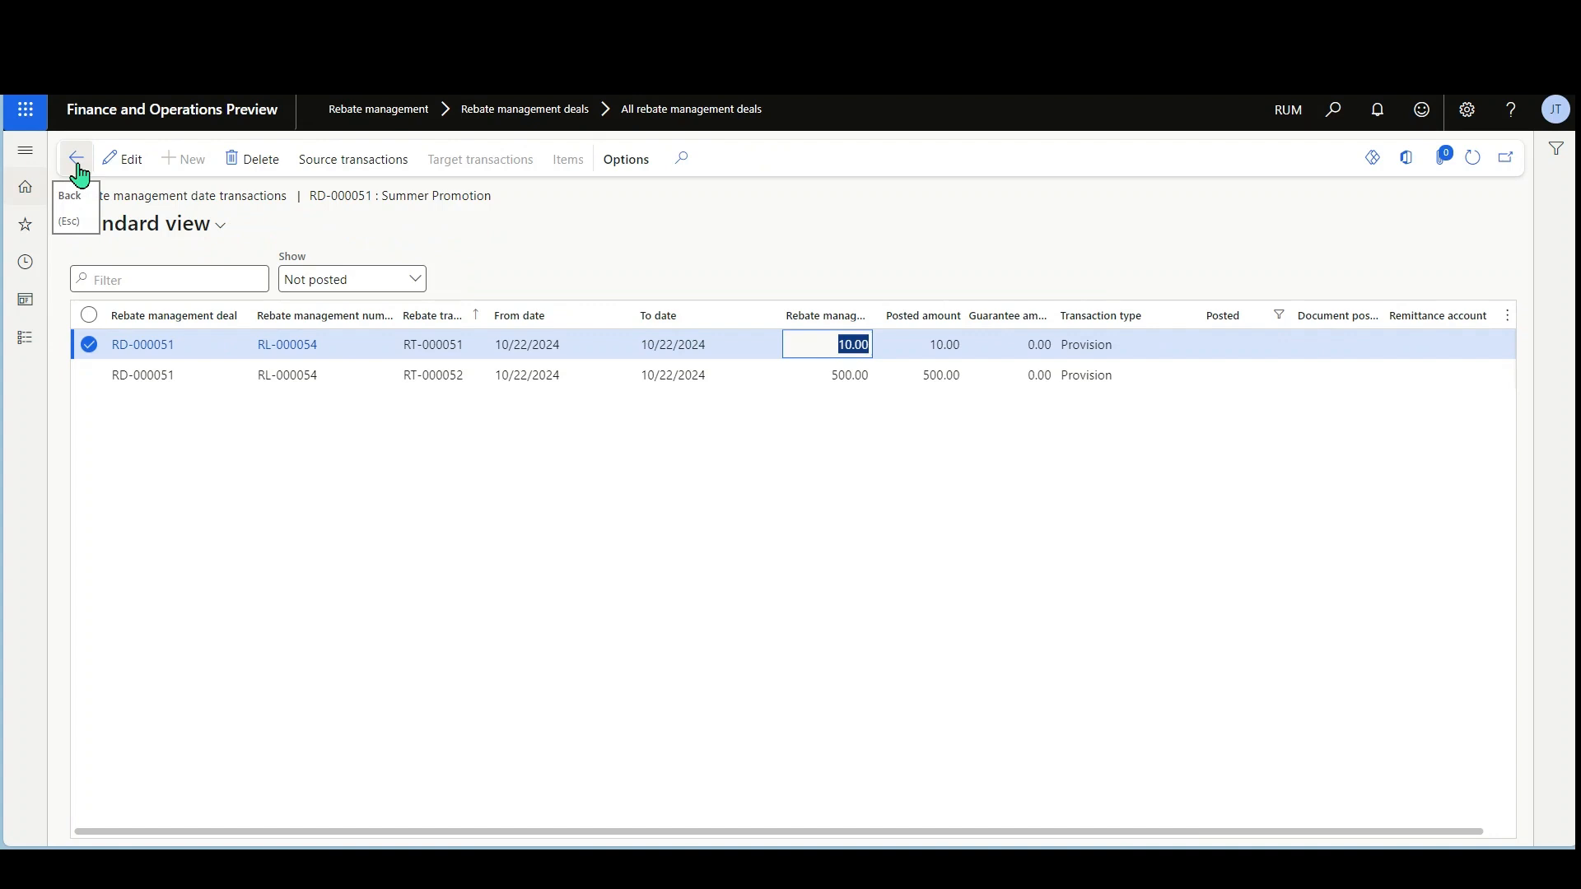
pyautogui.click(77, 161)
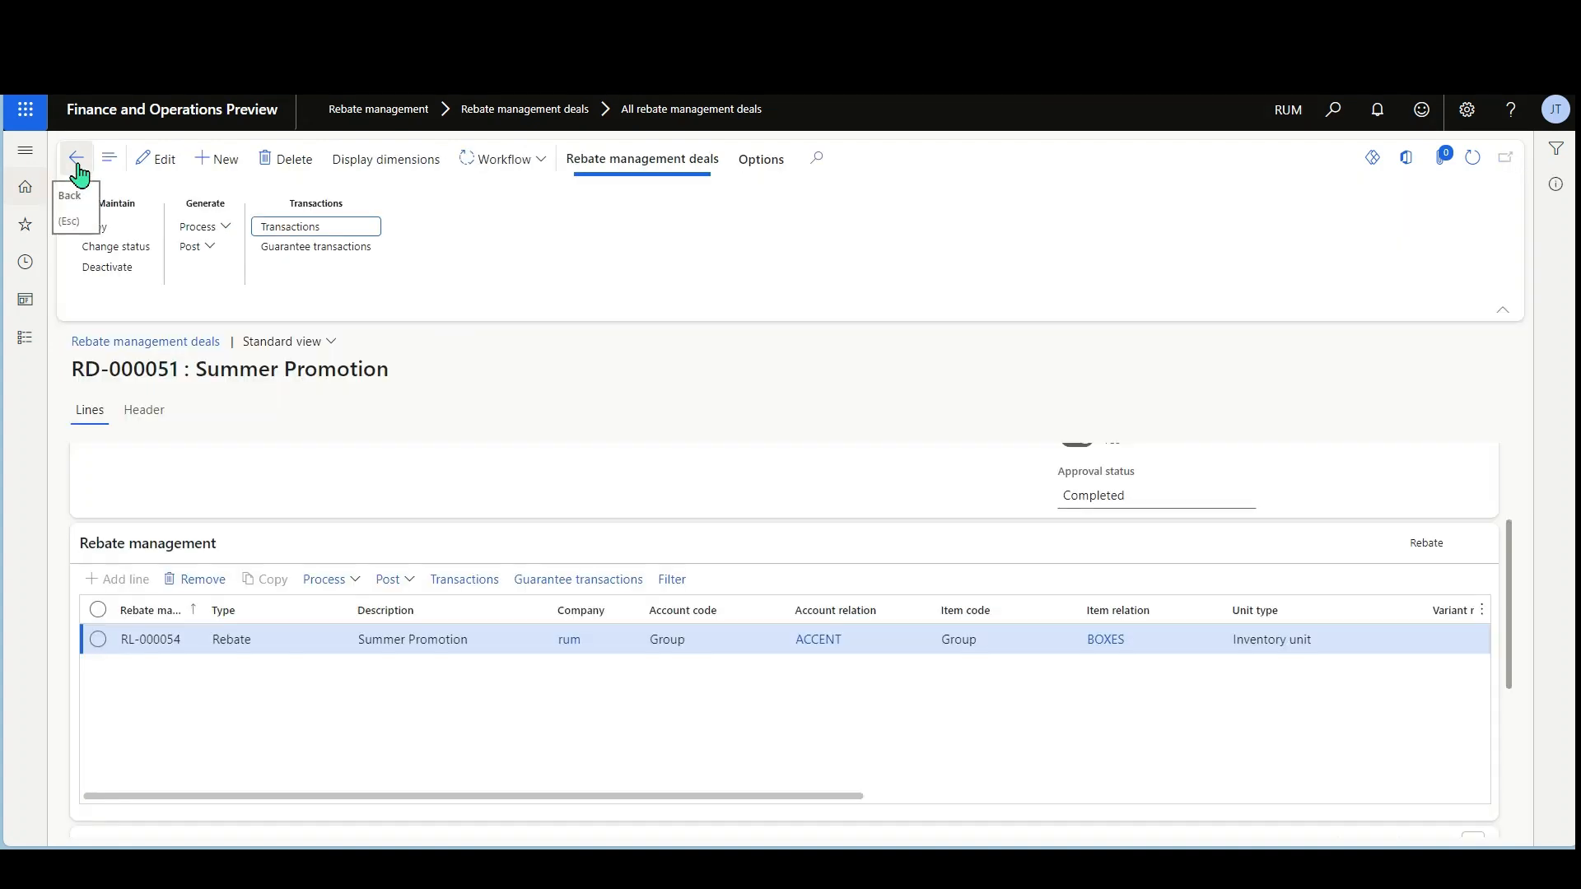
# Post the deal's provision with posting date, from date and to date all set to 10/22/2024
pyautogui.click(216, 249)
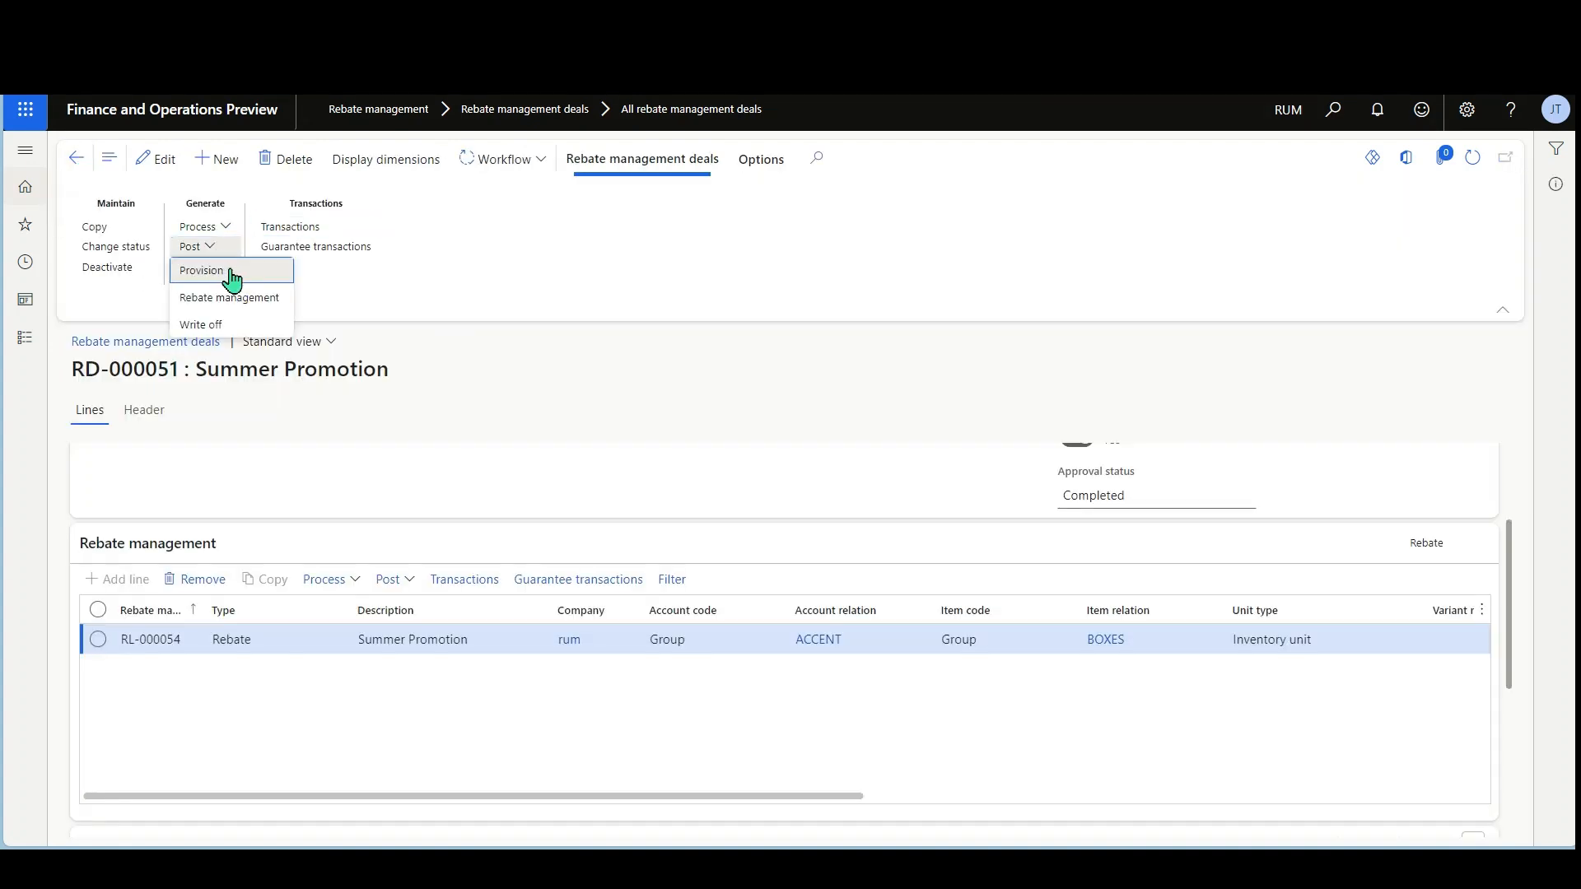
pyautogui.click(231, 275)
pyautogui.click(1161, 289)
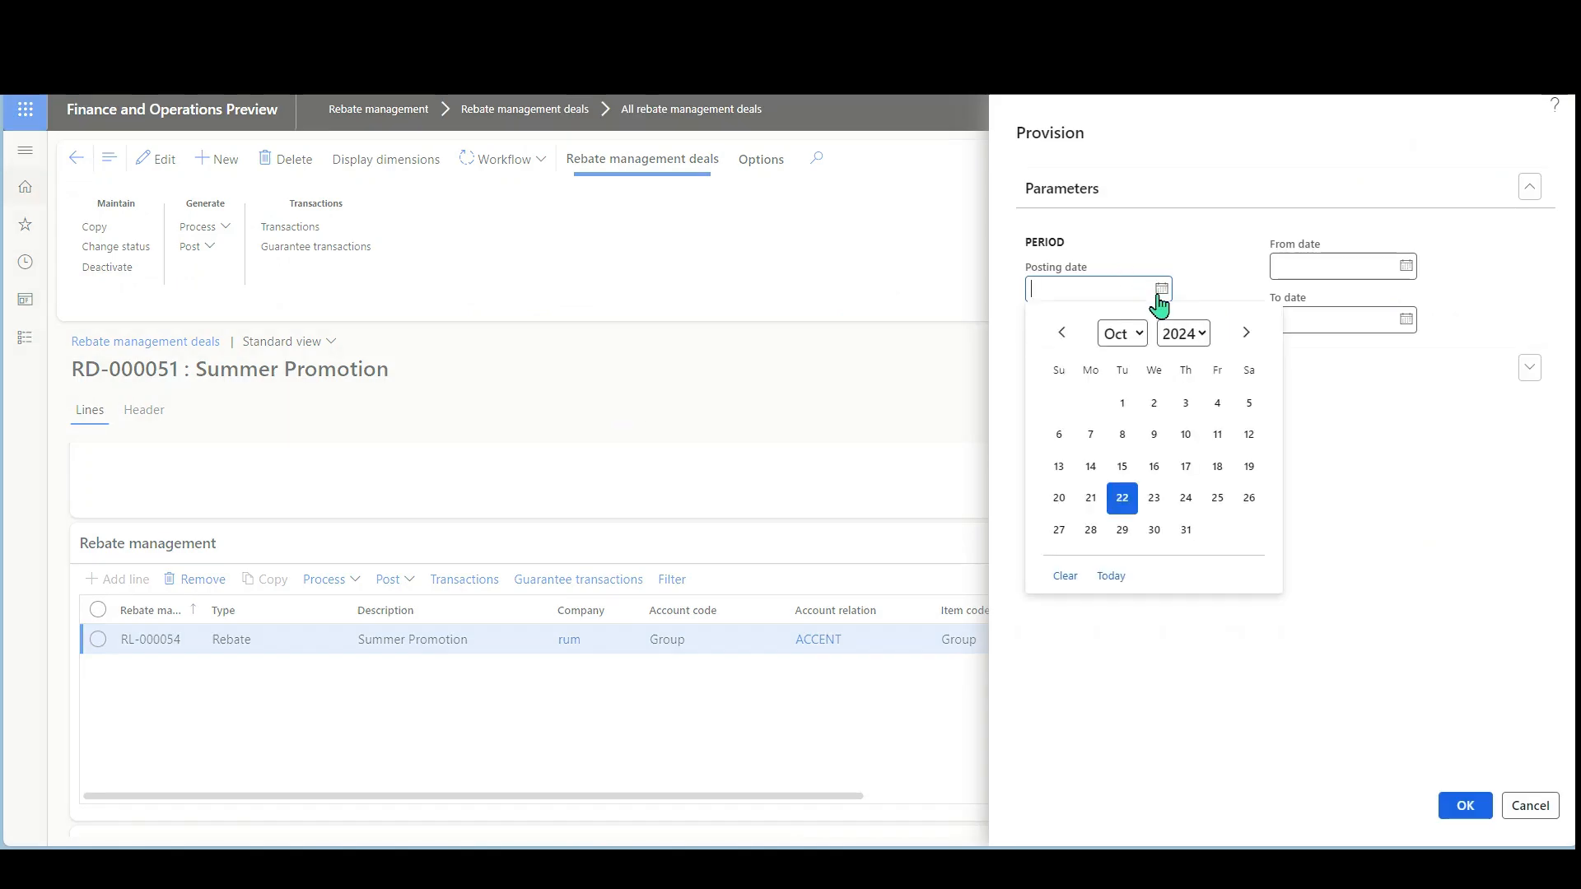
pyautogui.click(1122, 497)
pyautogui.click(1409, 270)
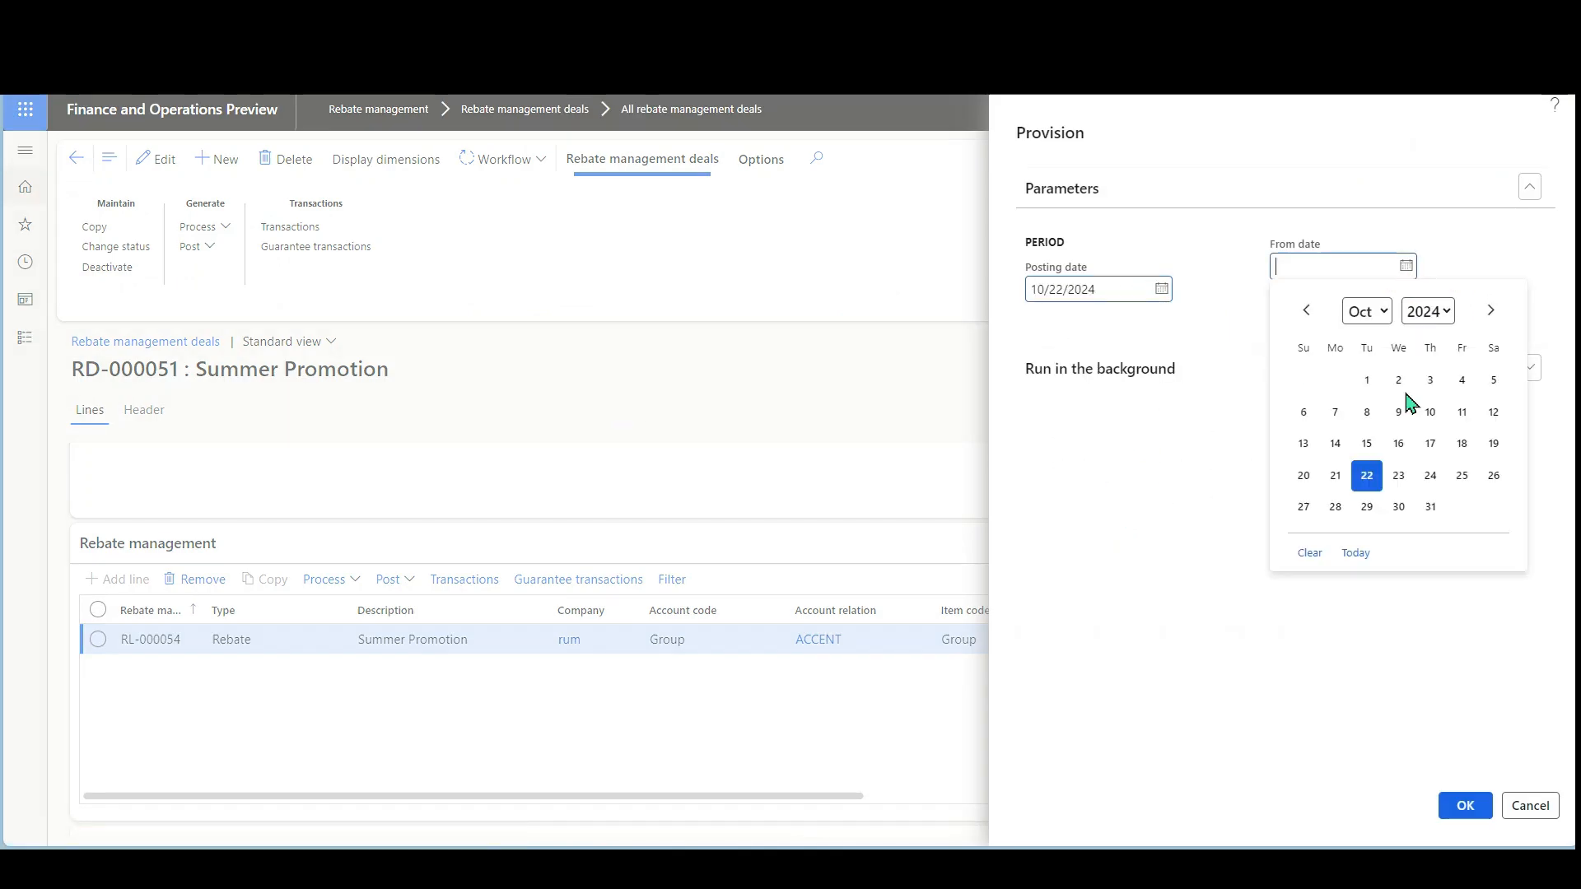
pyautogui.click(1368, 478)
pyautogui.click(1409, 323)
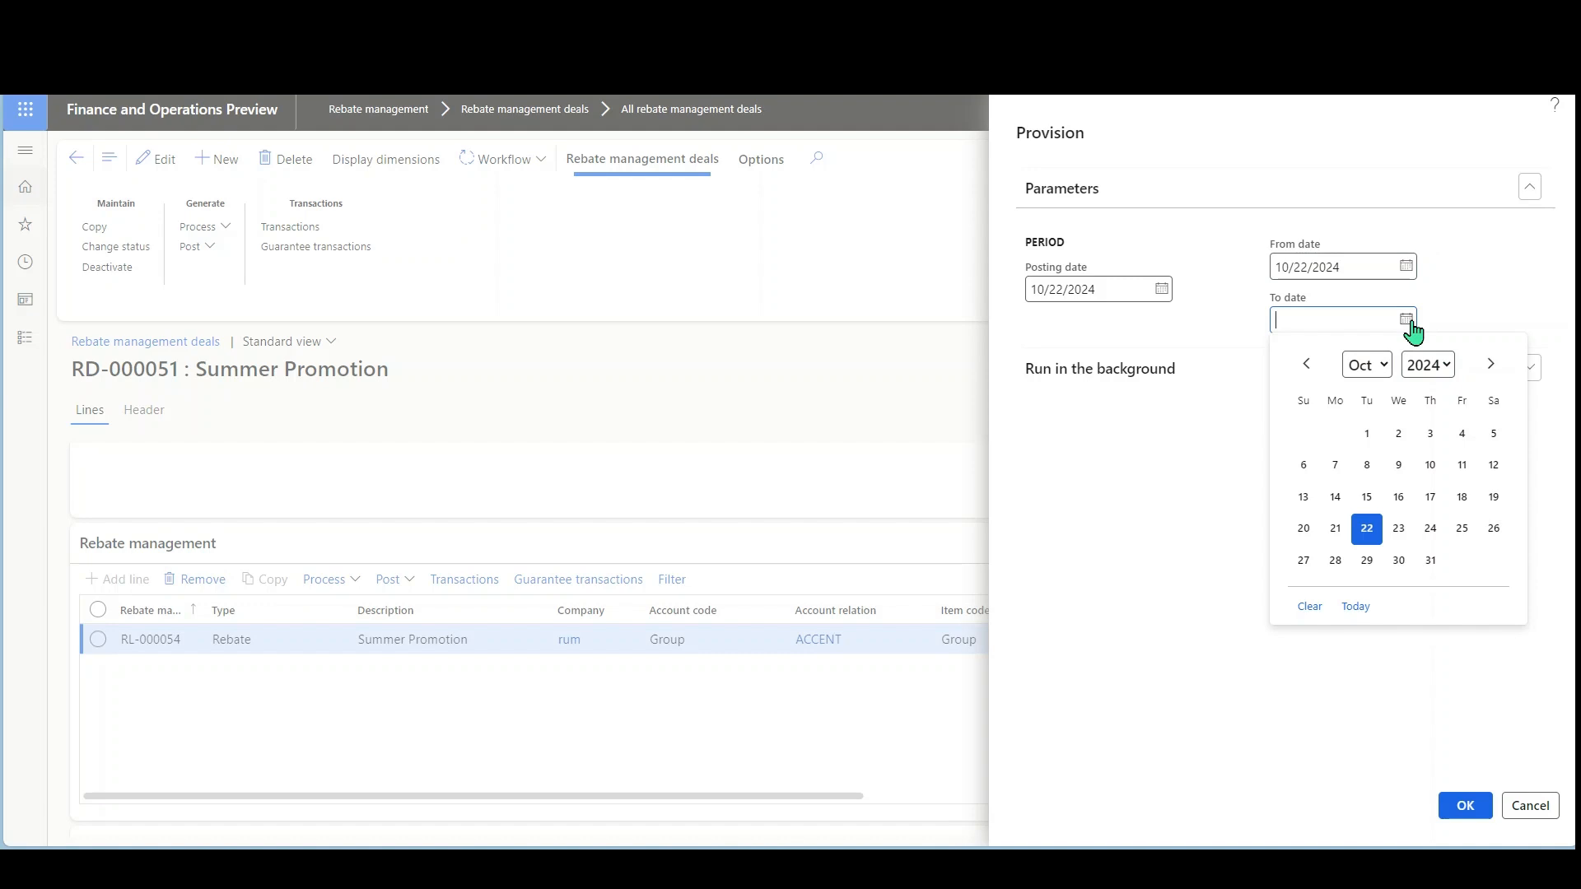
pyautogui.click(1367, 528)
pyautogui.click(1479, 810)
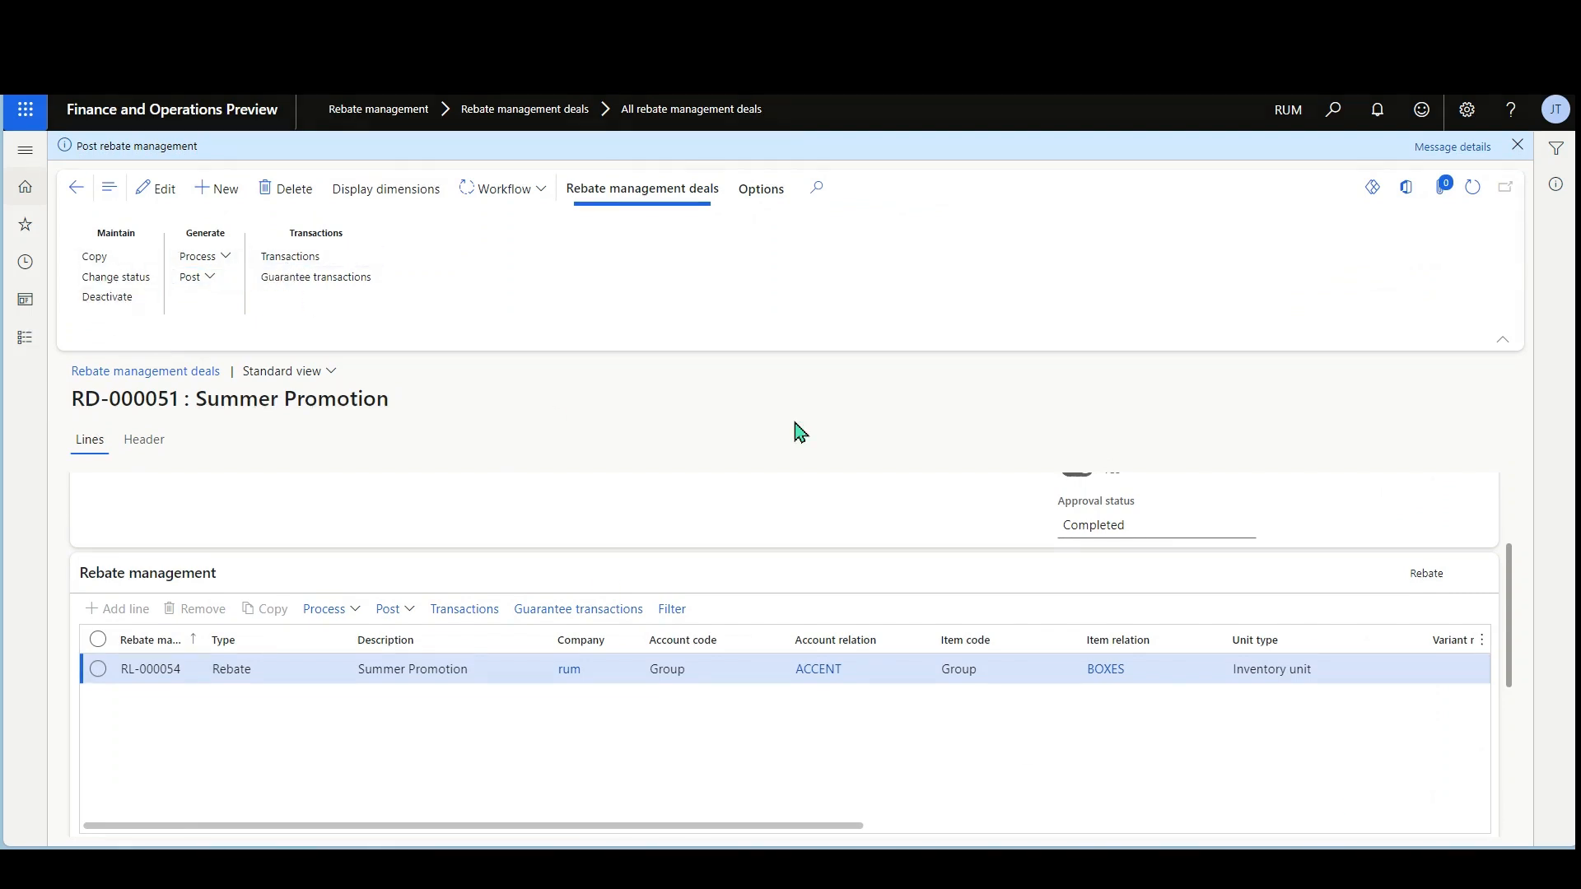
# Show the deal's posted rebate transactions and open the target journal of the 10.00 provision
pyautogui.click(416, 280)
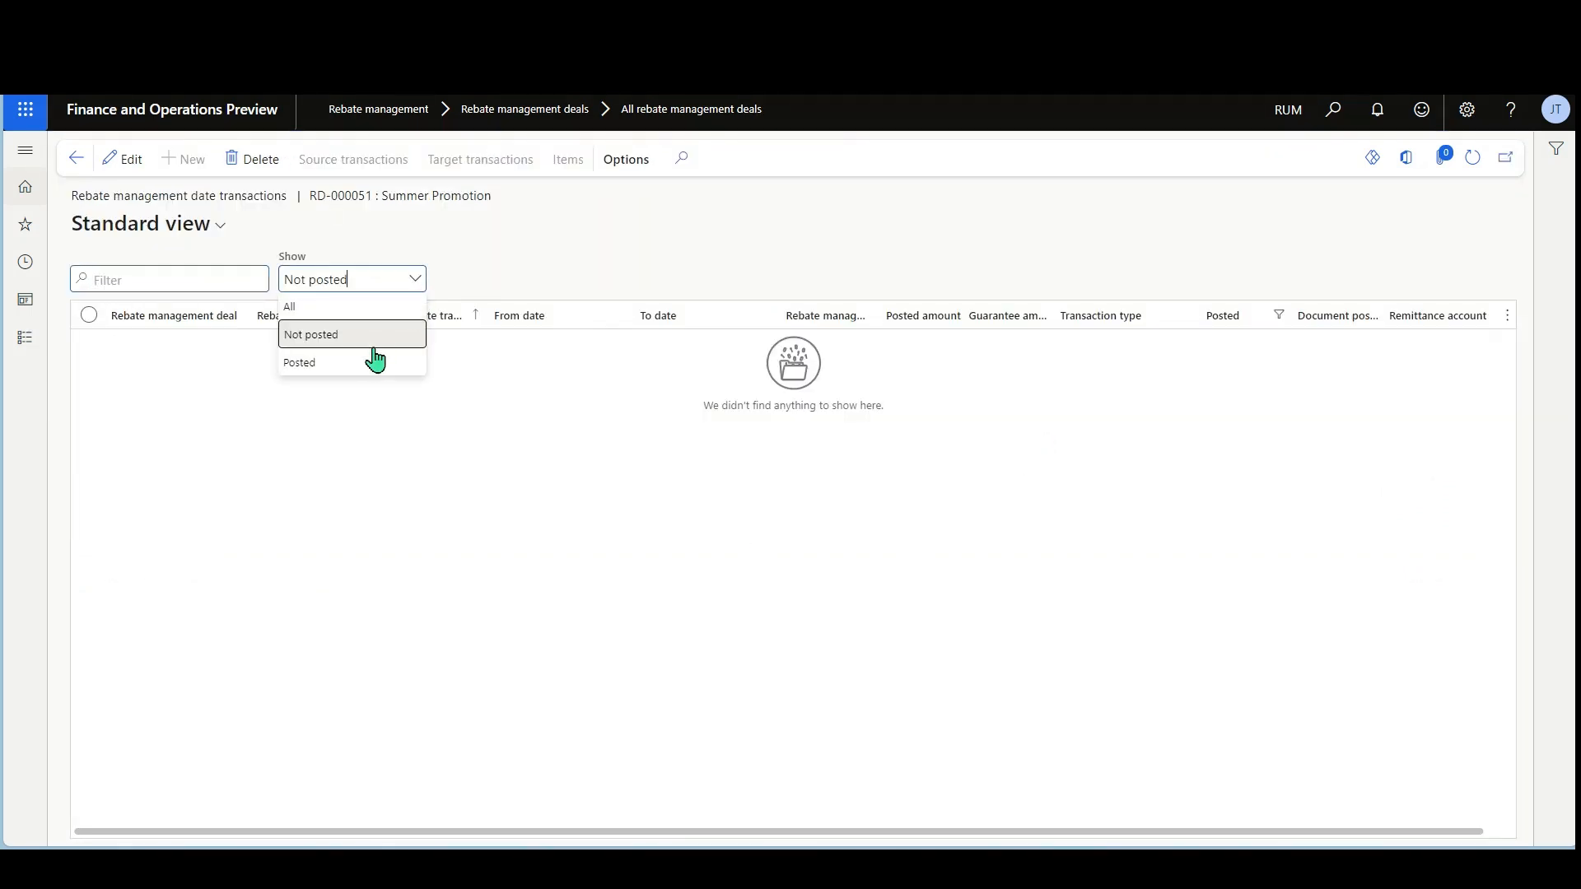
pyautogui.click(374, 362)
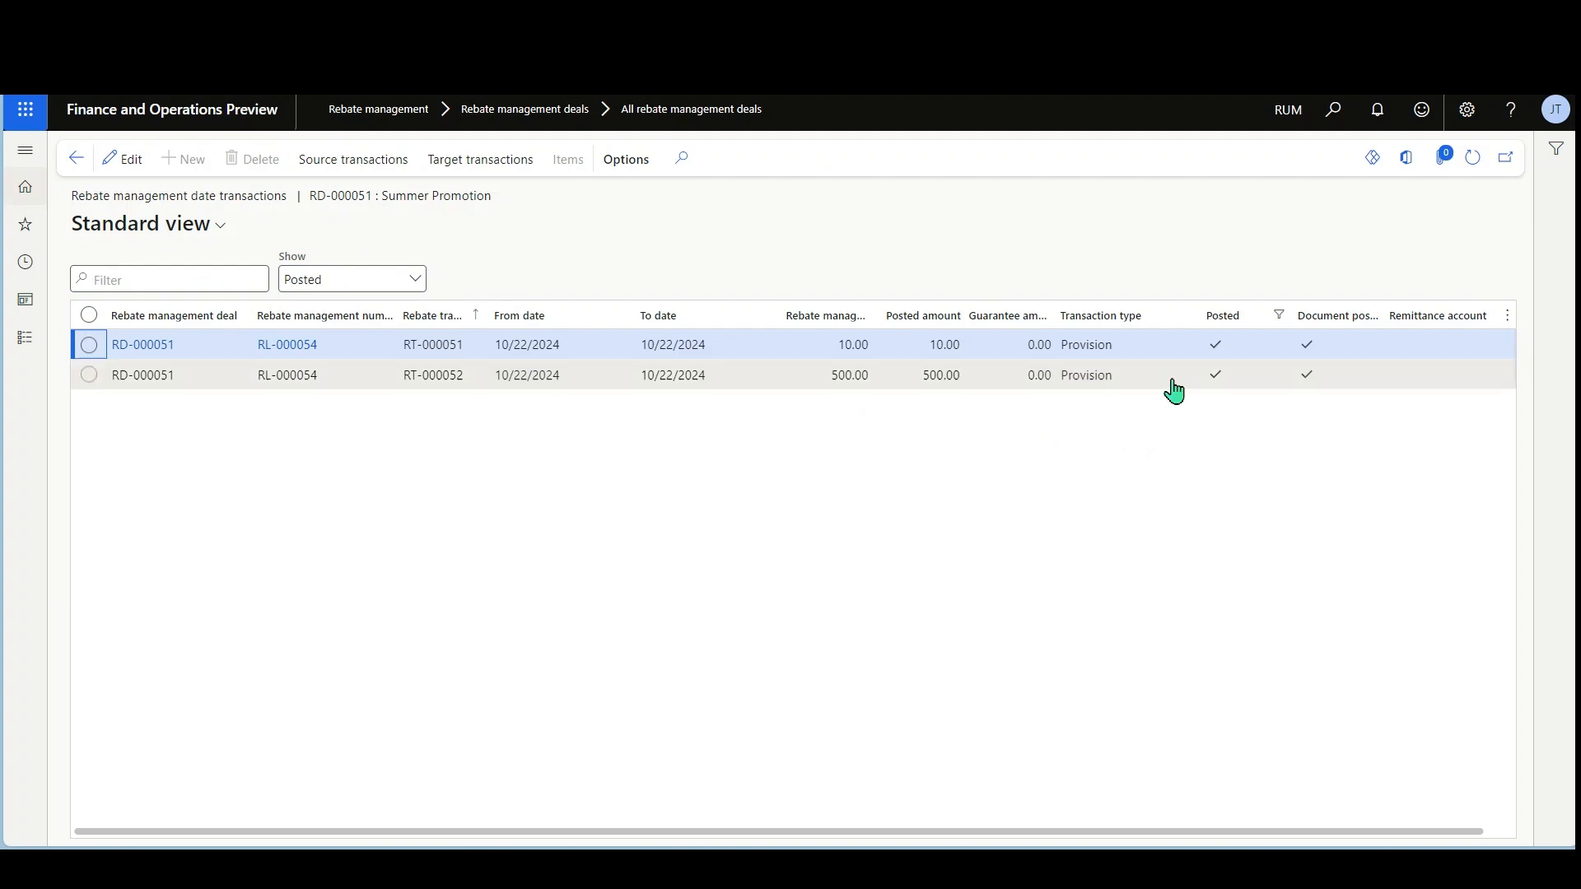
pyautogui.click(89, 344)
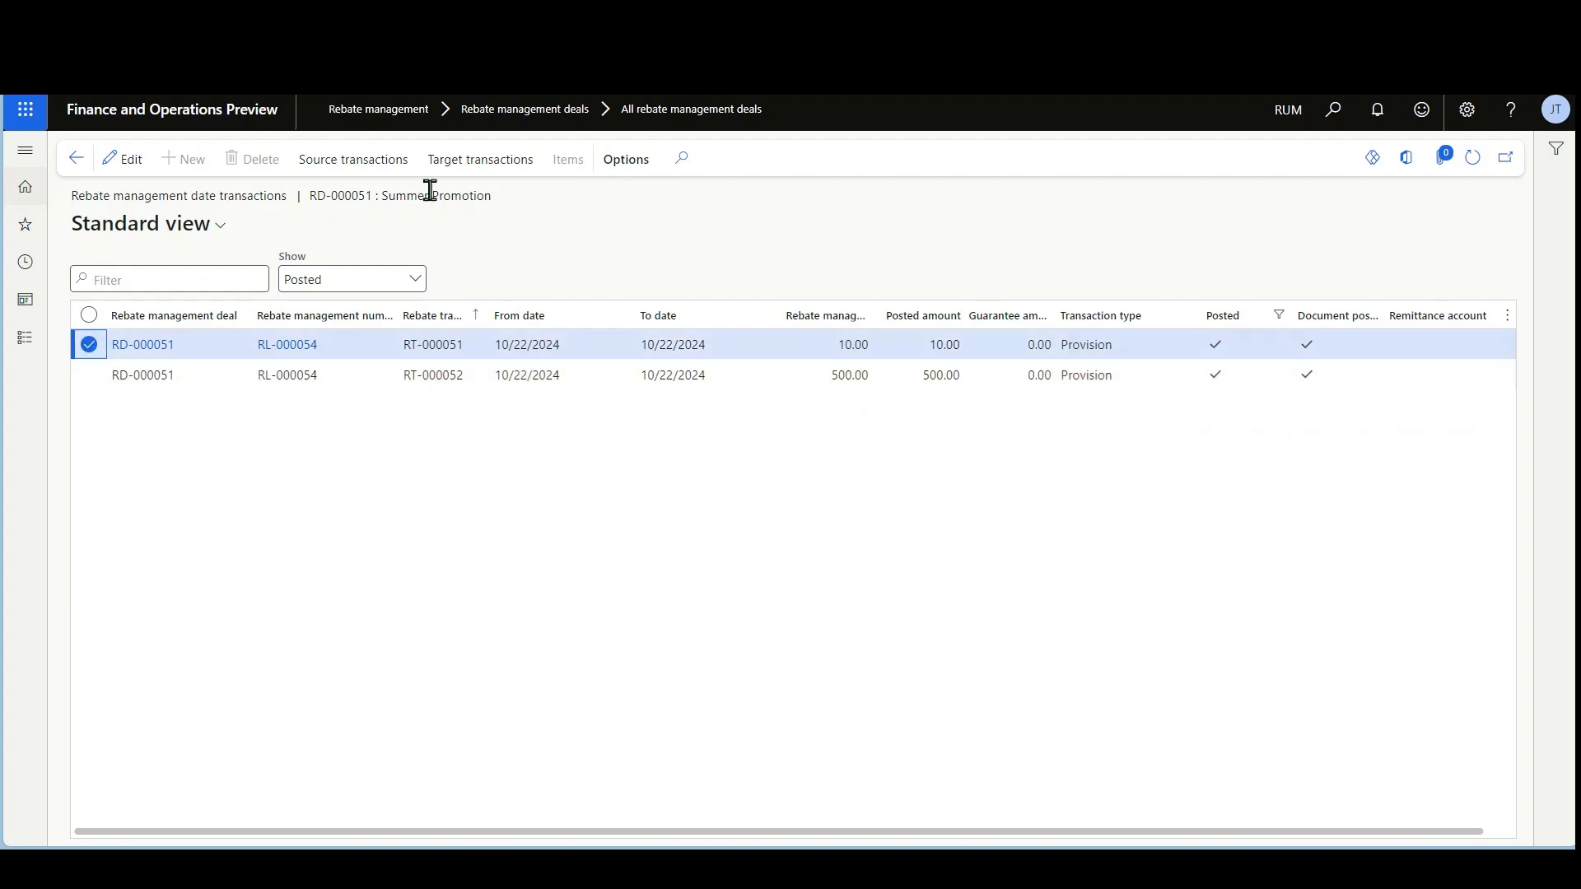
pyautogui.click(495, 168)
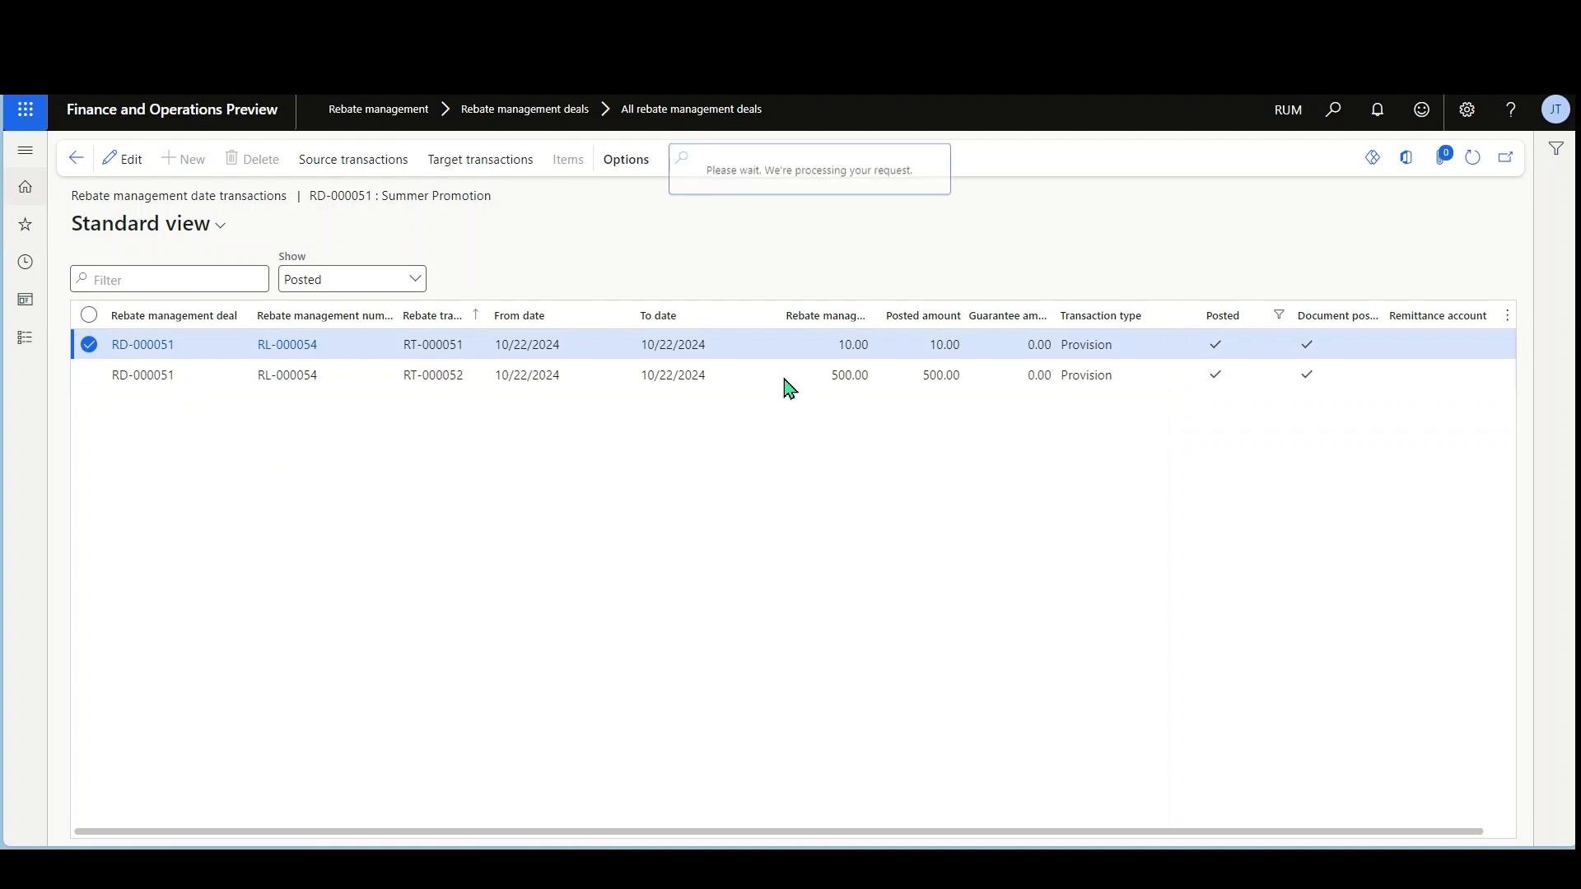
pyautogui.click(285, 161)
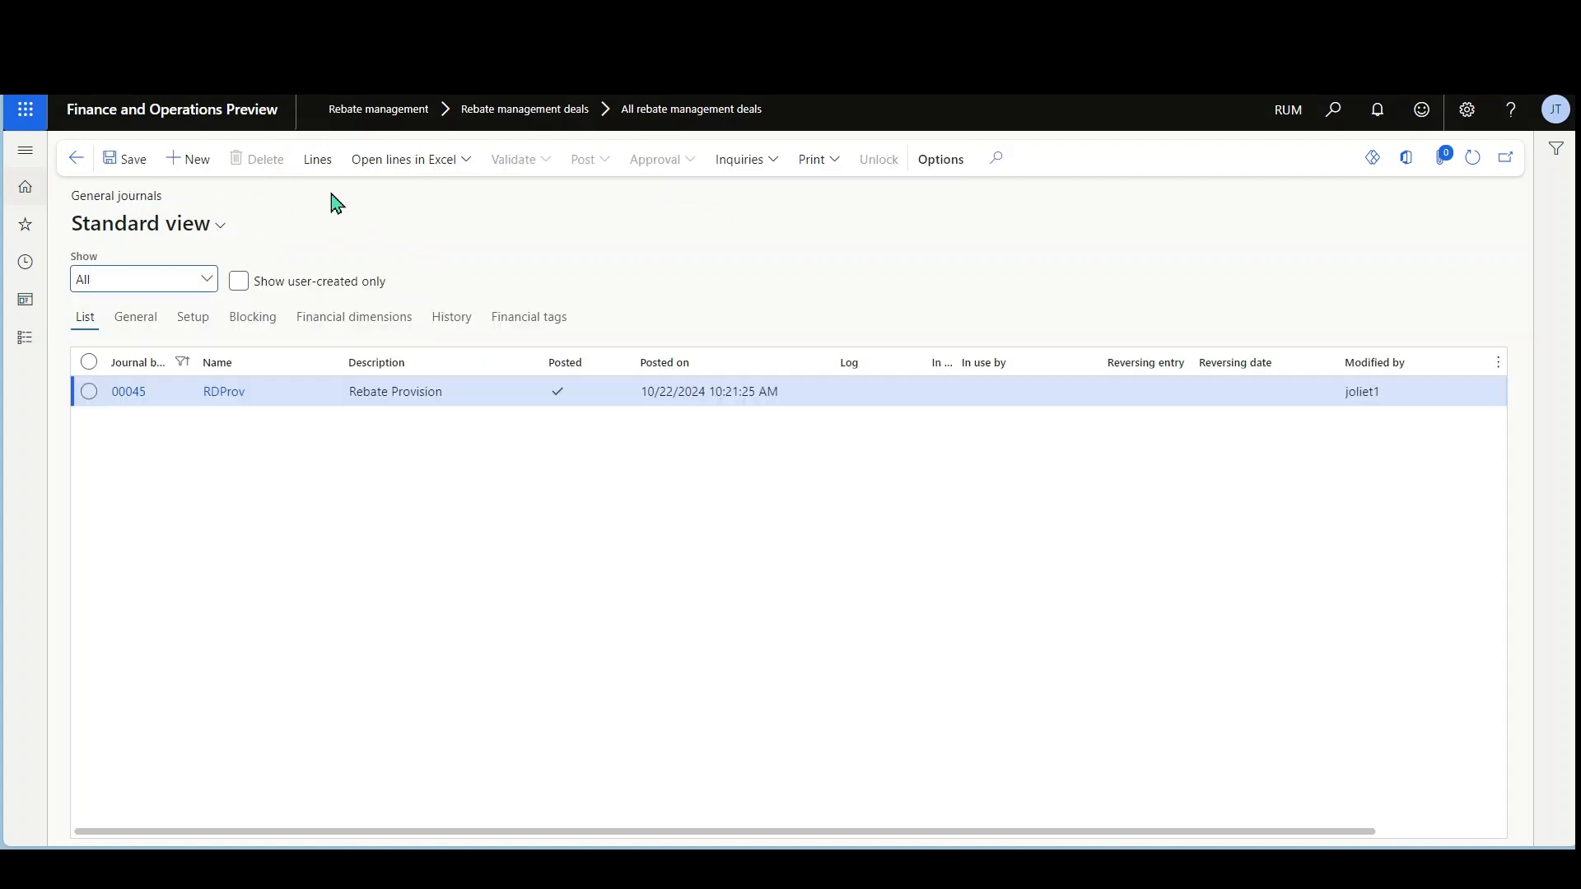
# Examine the account, credit and offset account on the provision journal's voucher line, and return to the Summer Promotion deal
pyautogui.click(317, 160)
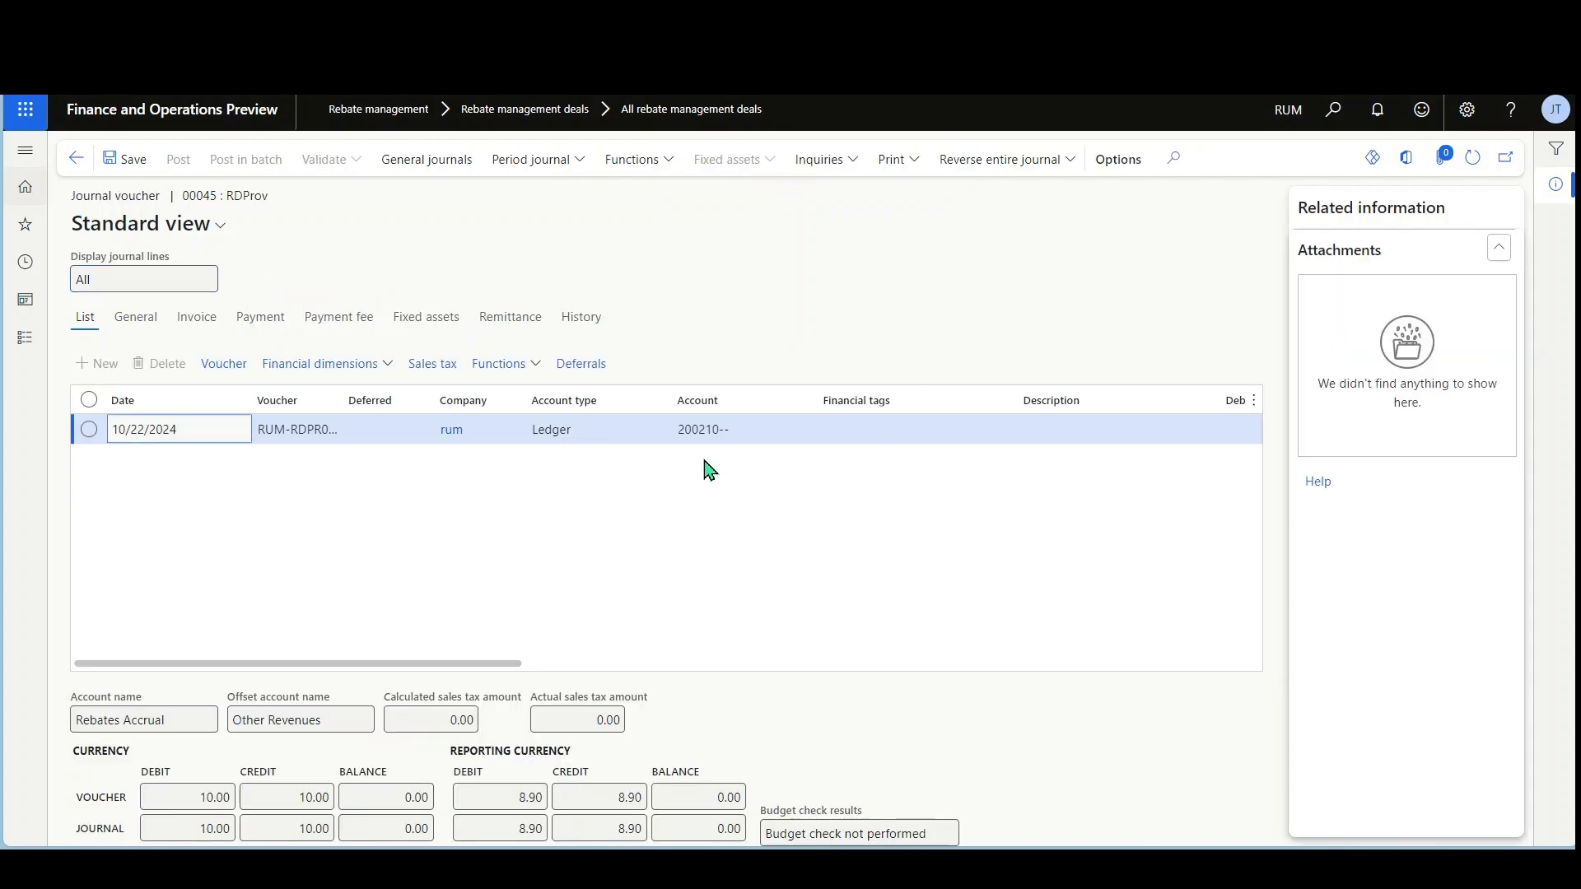
pyautogui.moveTo(519, 664); pyautogui.dragTo(606, 663)
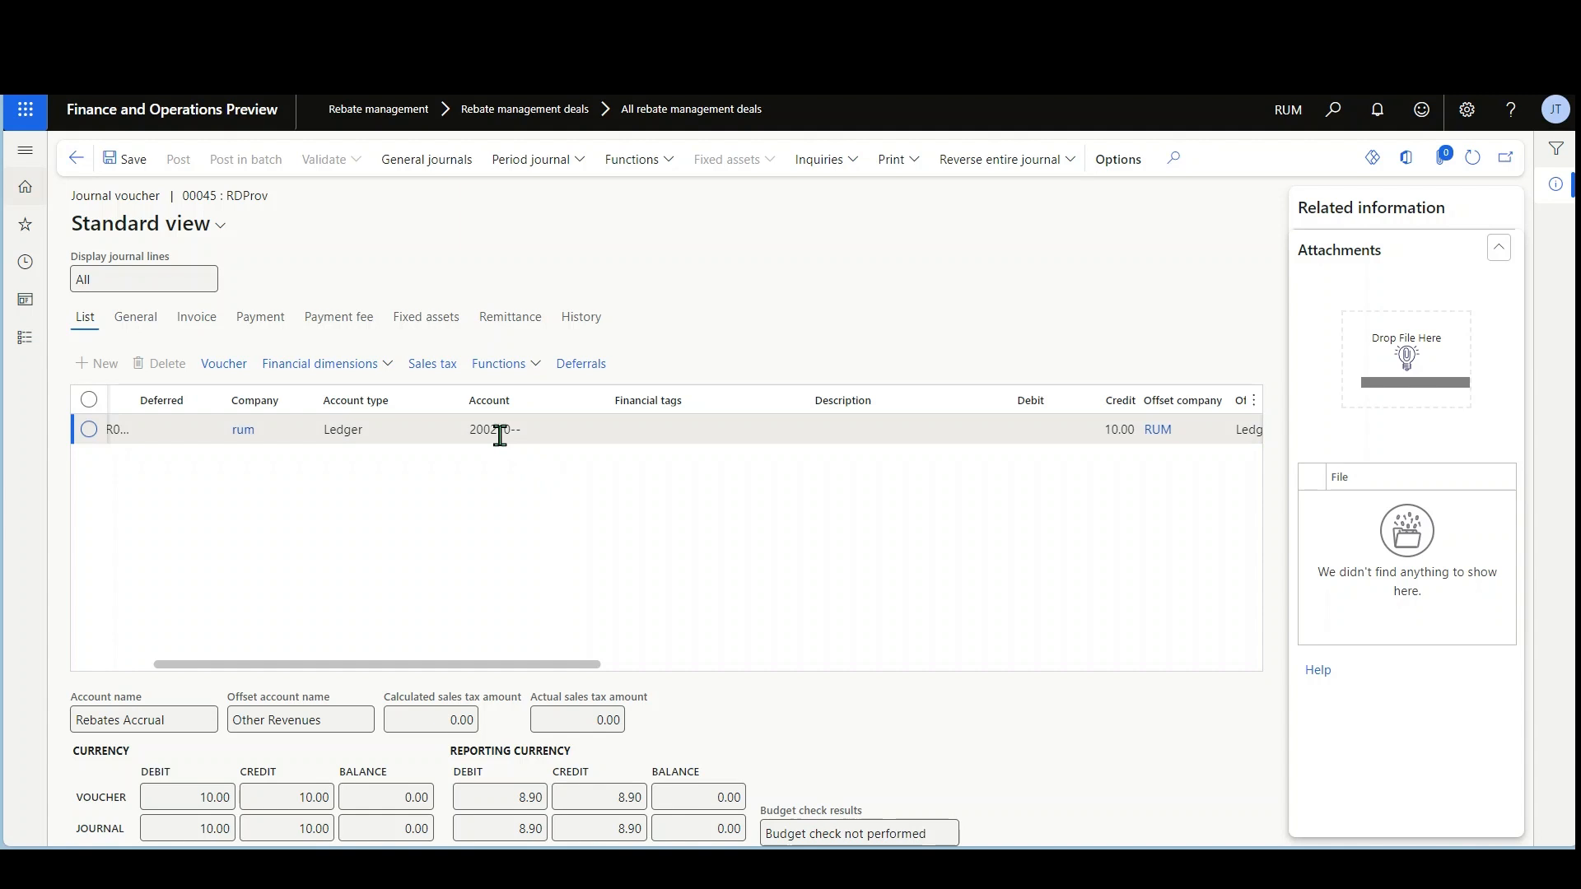
pyautogui.moveTo(499, 435)
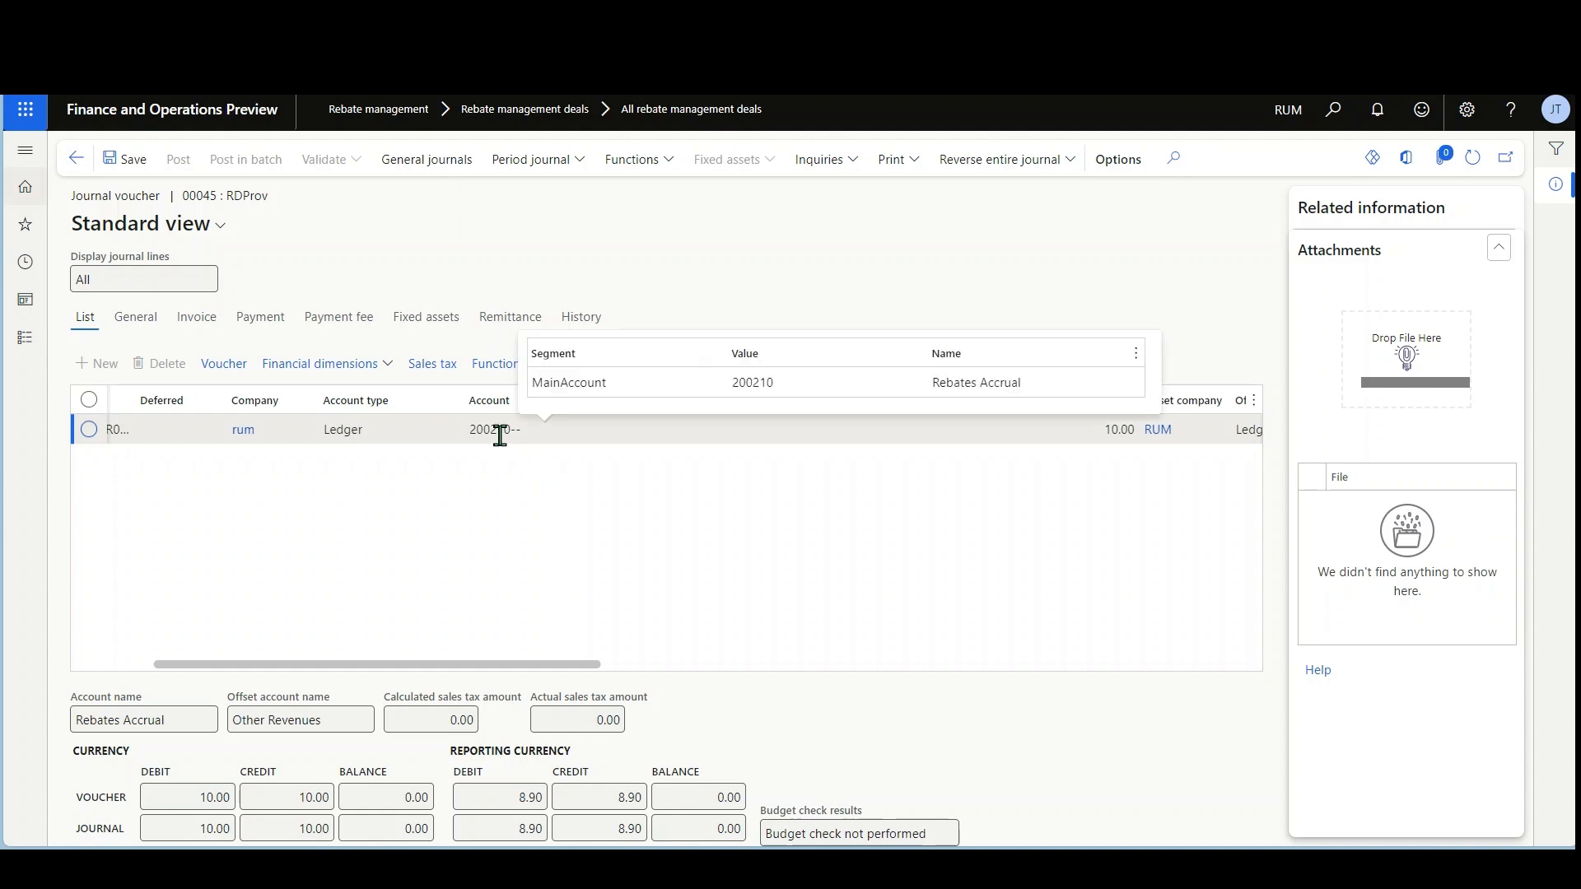
pyautogui.moveTo(590, 664); pyautogui.dragTo(785, 672)
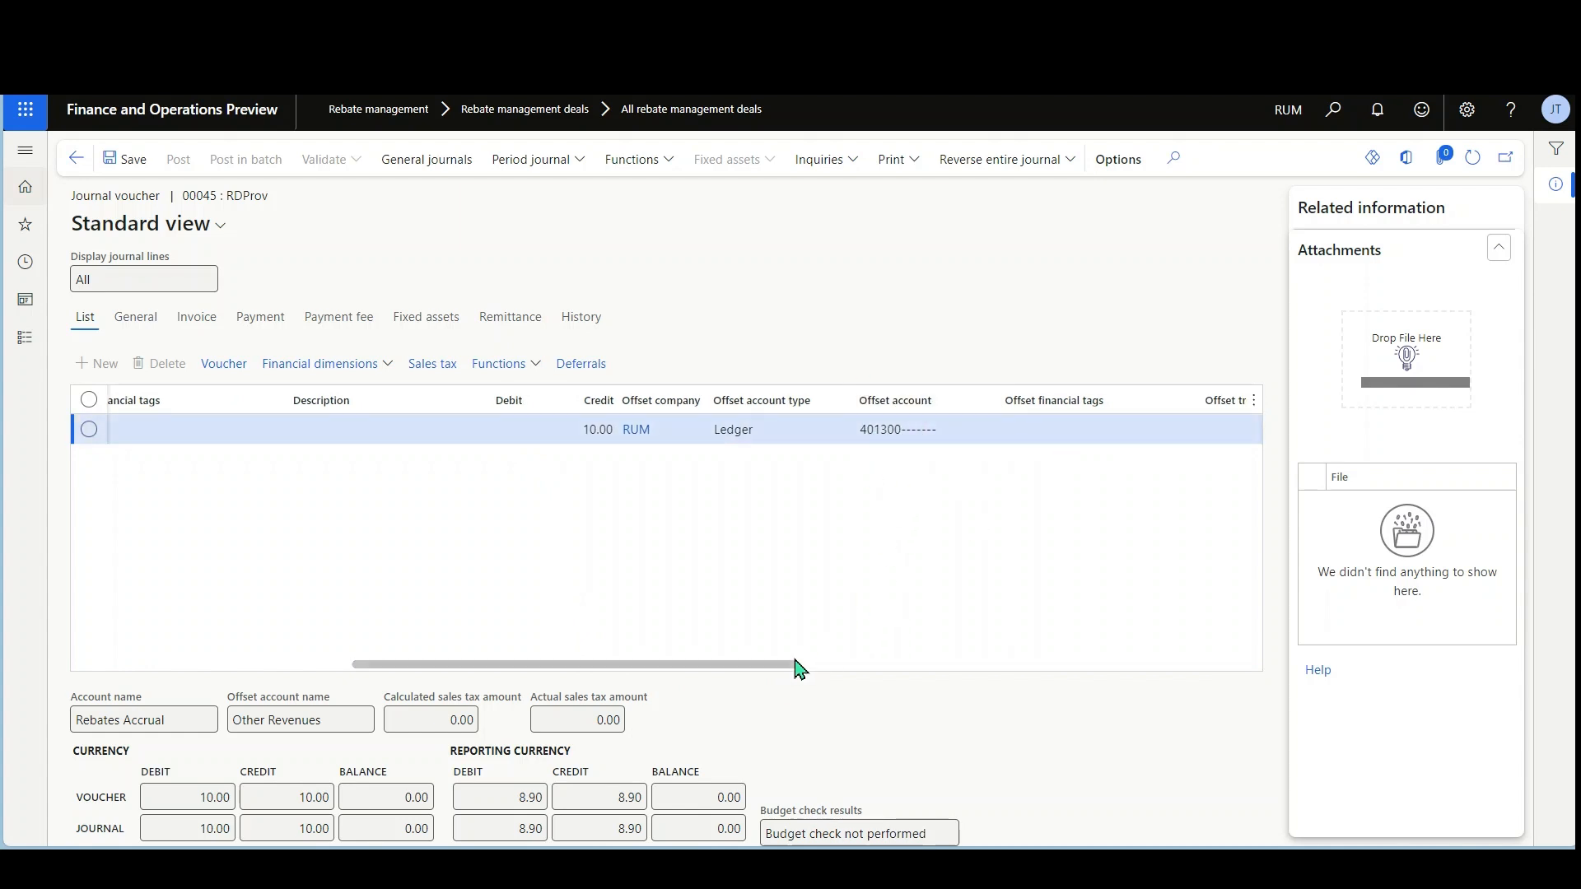
pyautogui.moveTo(798, 666); pyautogui.dragTo(498, 666)
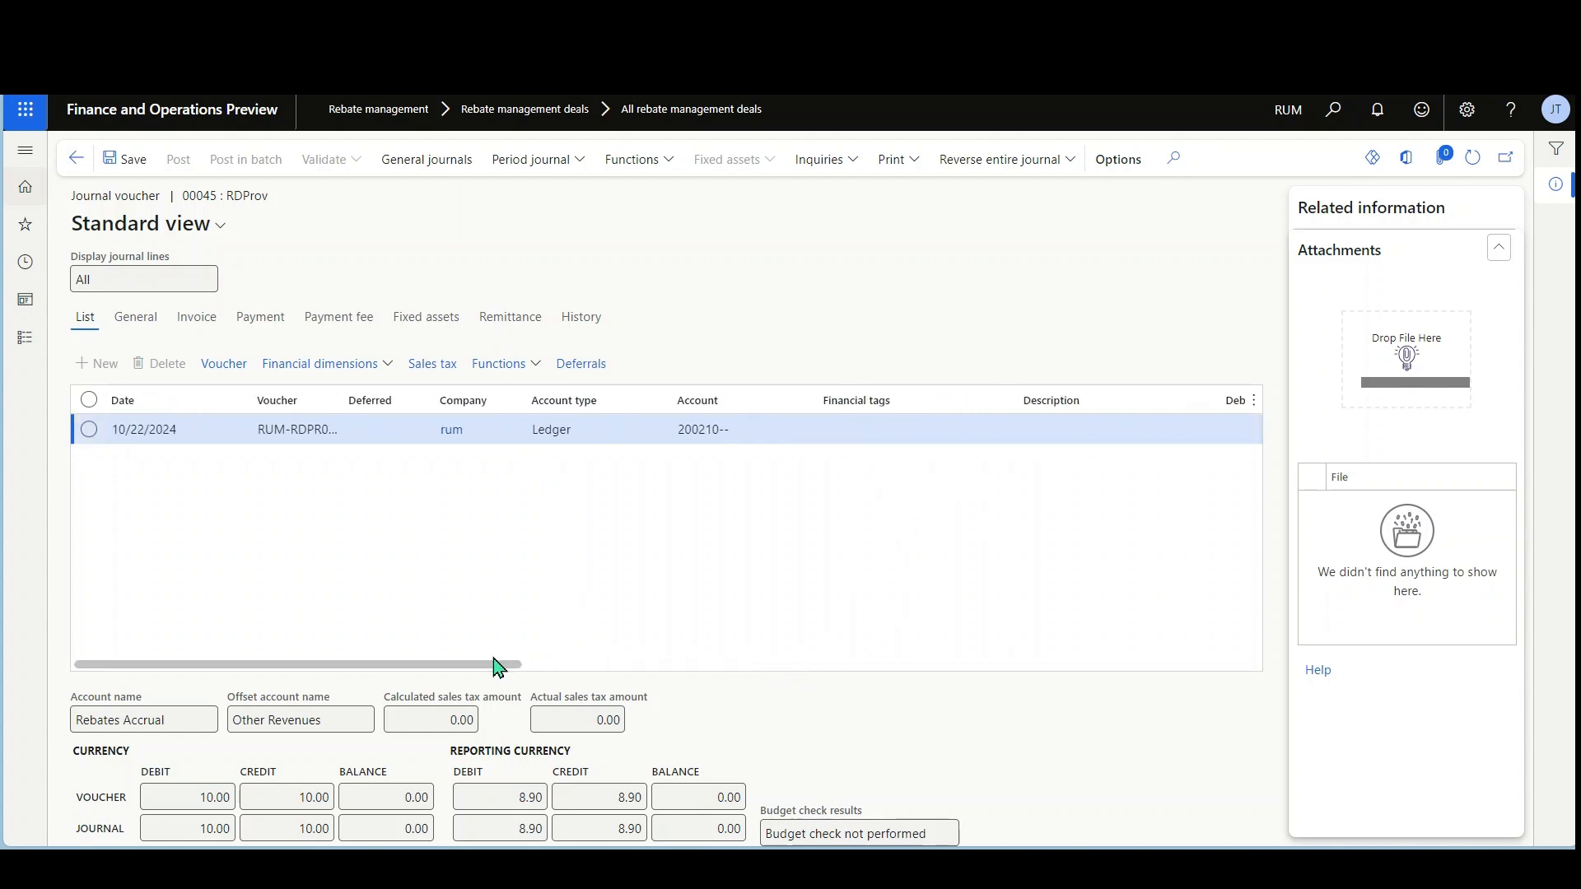
pyautogui.click(76, 161)
pyautogui.click(77, 159)
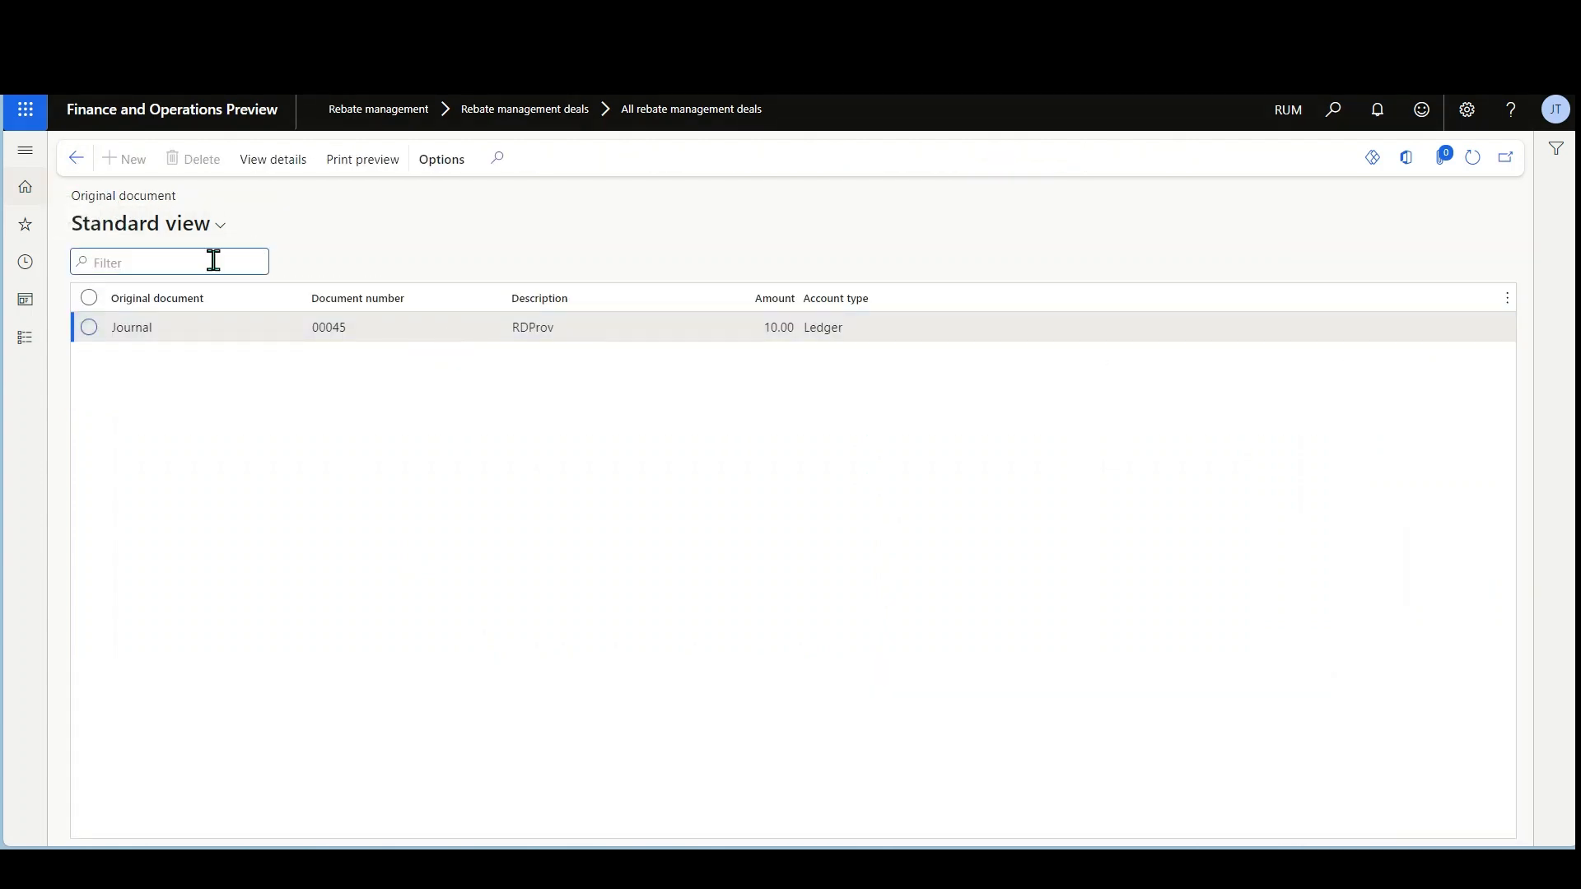
pyautogui.click(77, 160)
pyautogui.click(818, 378)
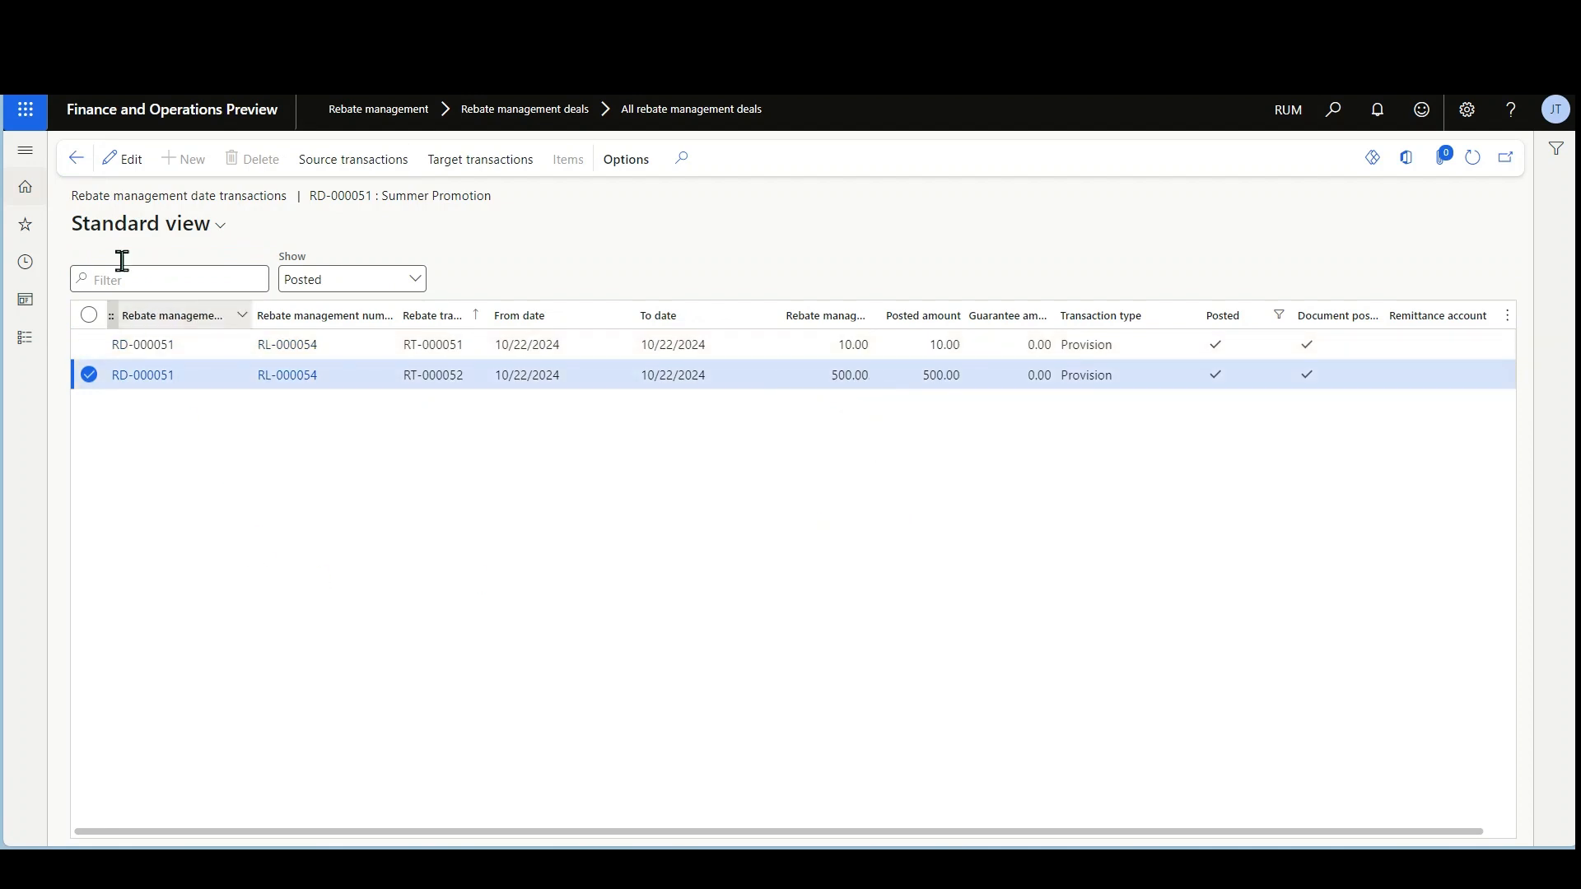
pyautogui.click(76, 158)
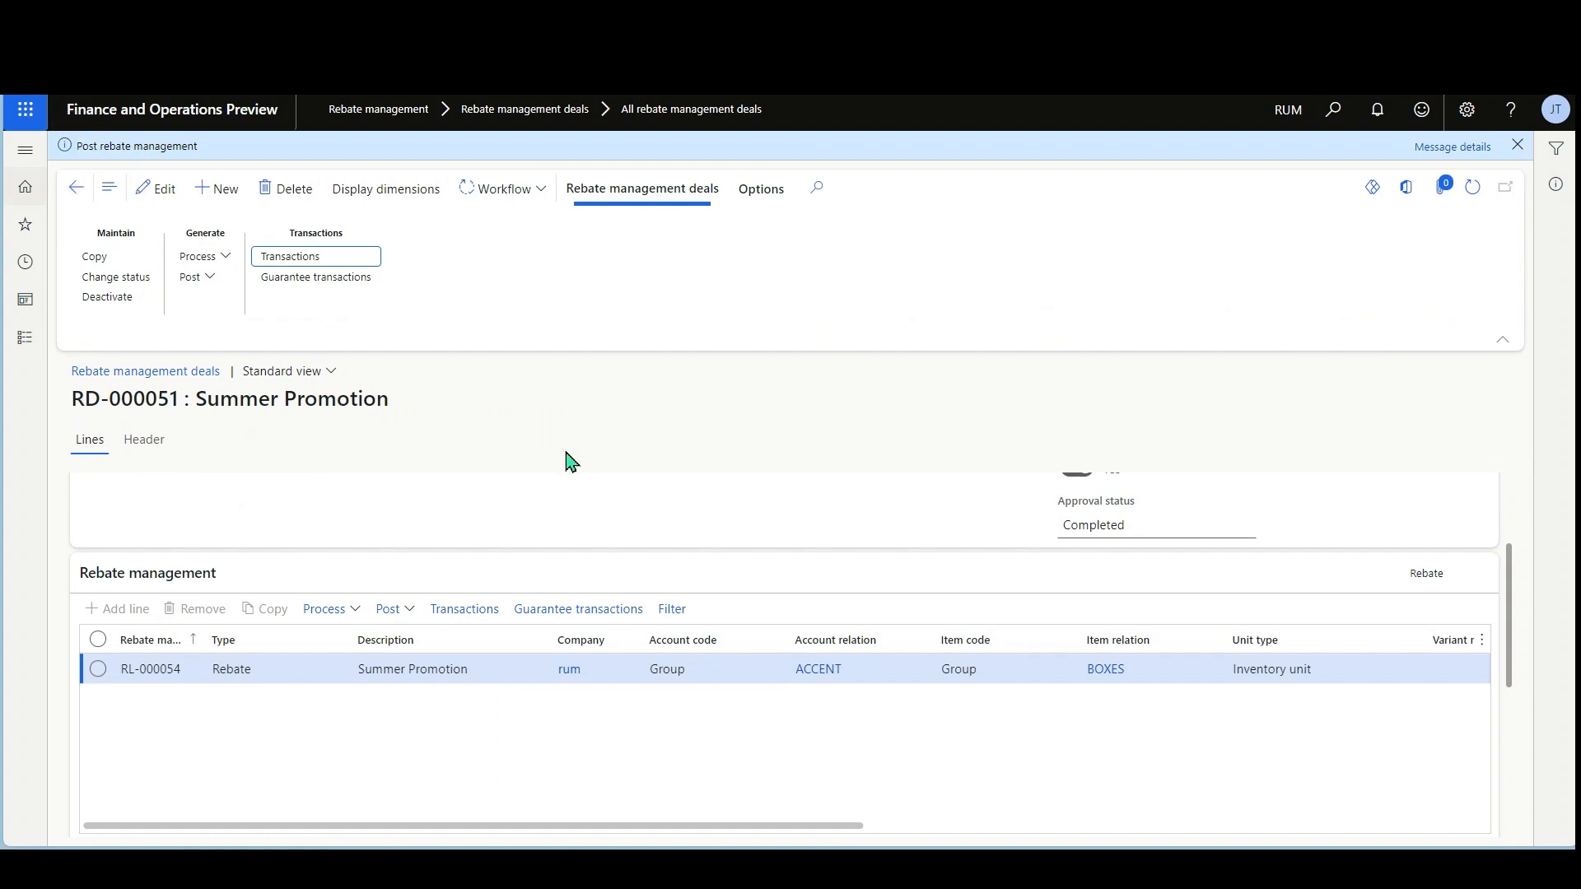
# Process rebate management for the Summer Promotion deal with from date and to date both set to 10/22/2024
pyautogui.click(215, 259)
pyautogui.click(235, 308)
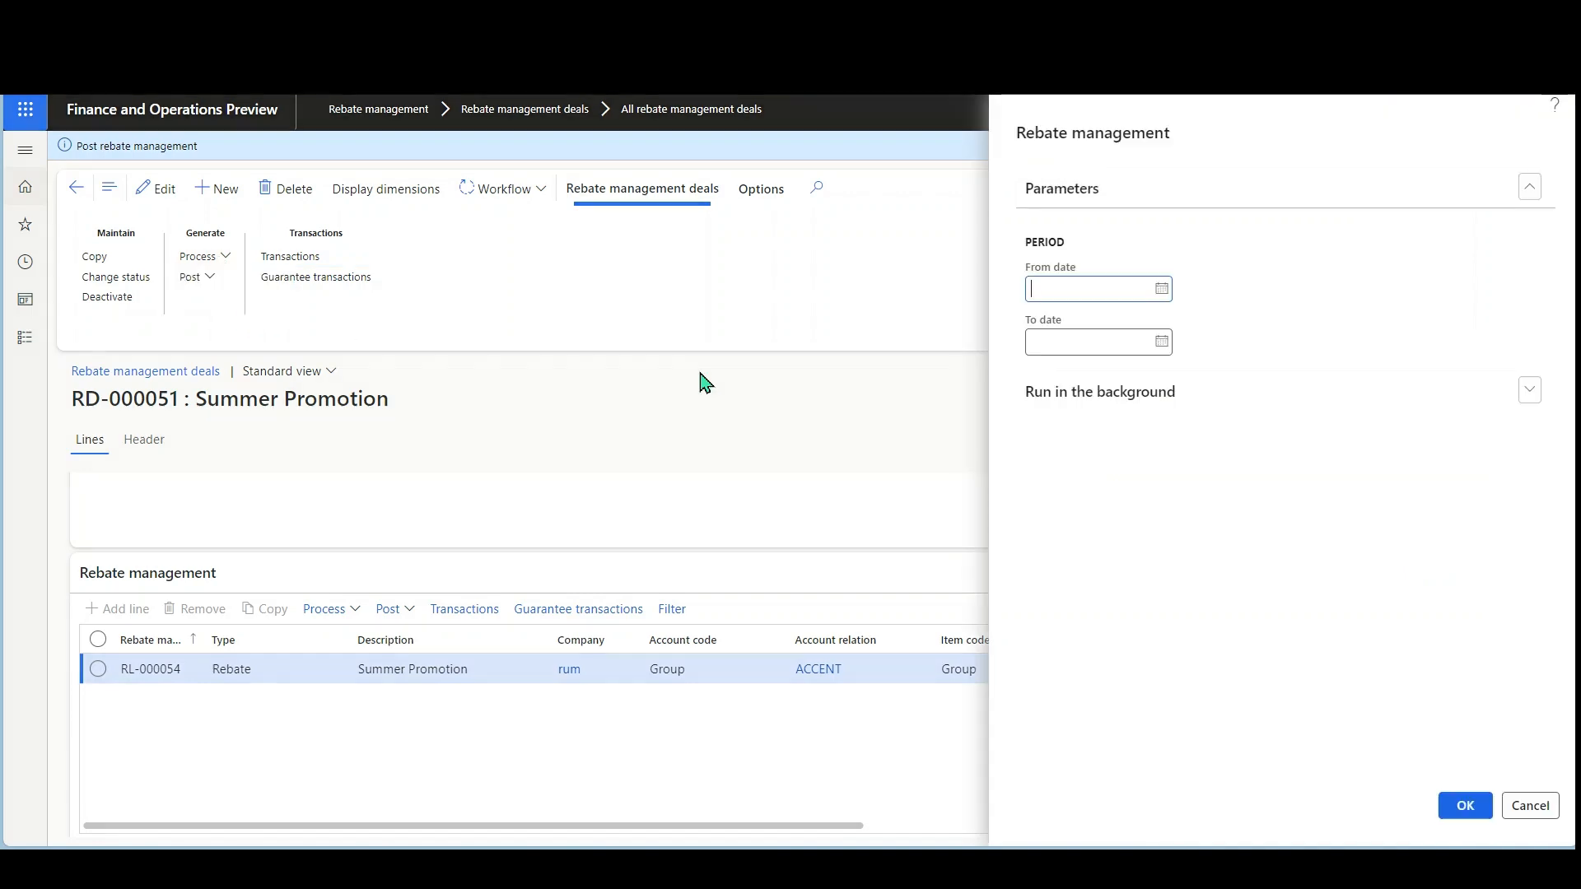
pyautogui.click(1161, 288)
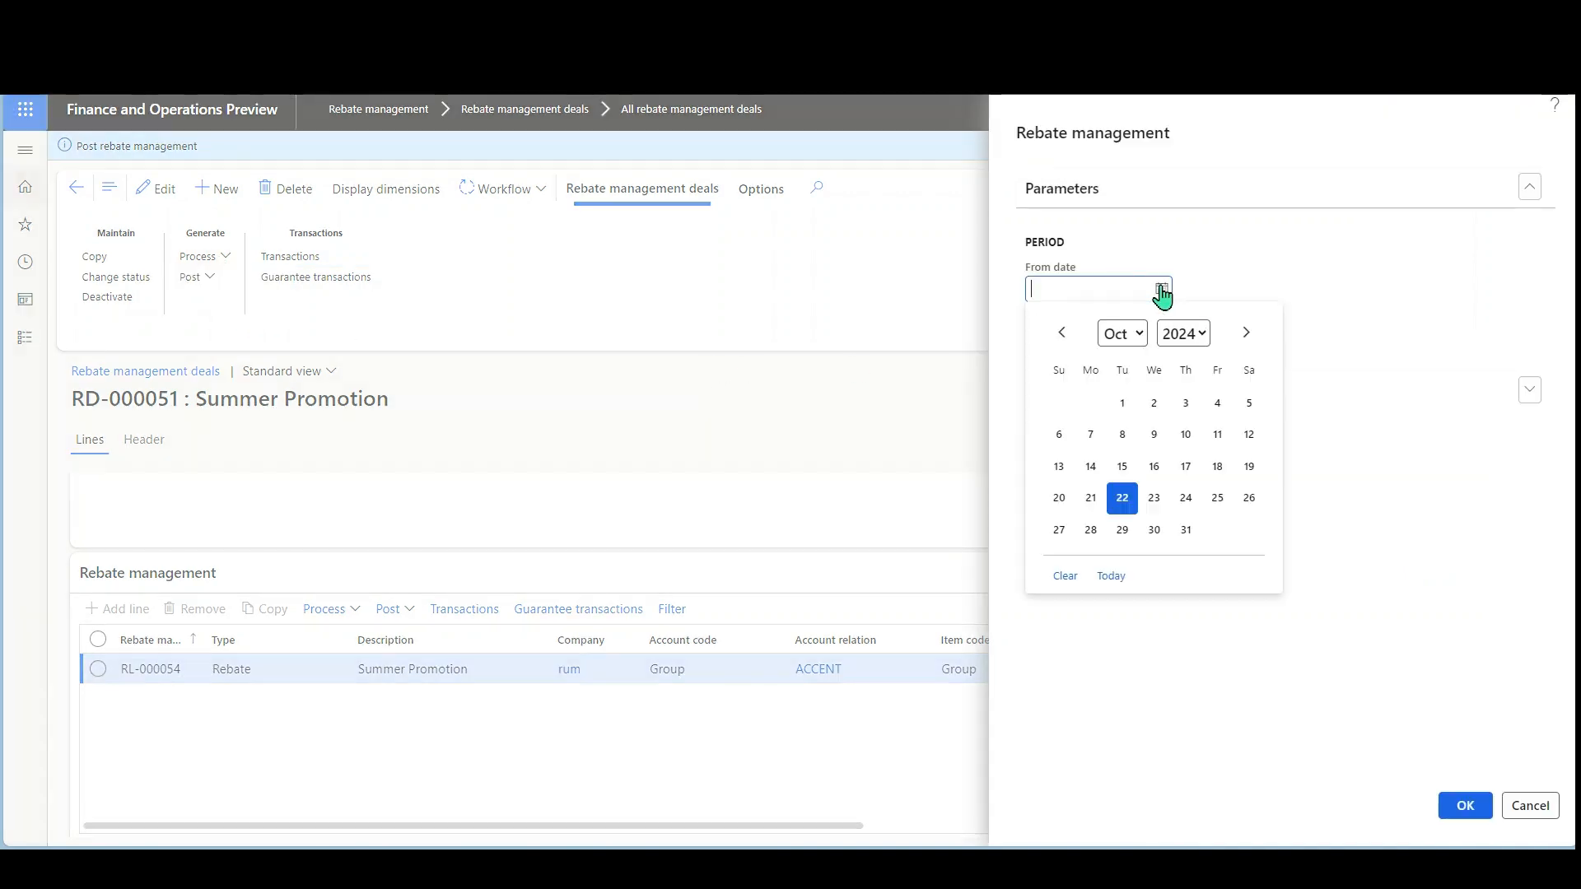
pyautogui.click(1123, 499)
pyautogui.click(1161, 341)
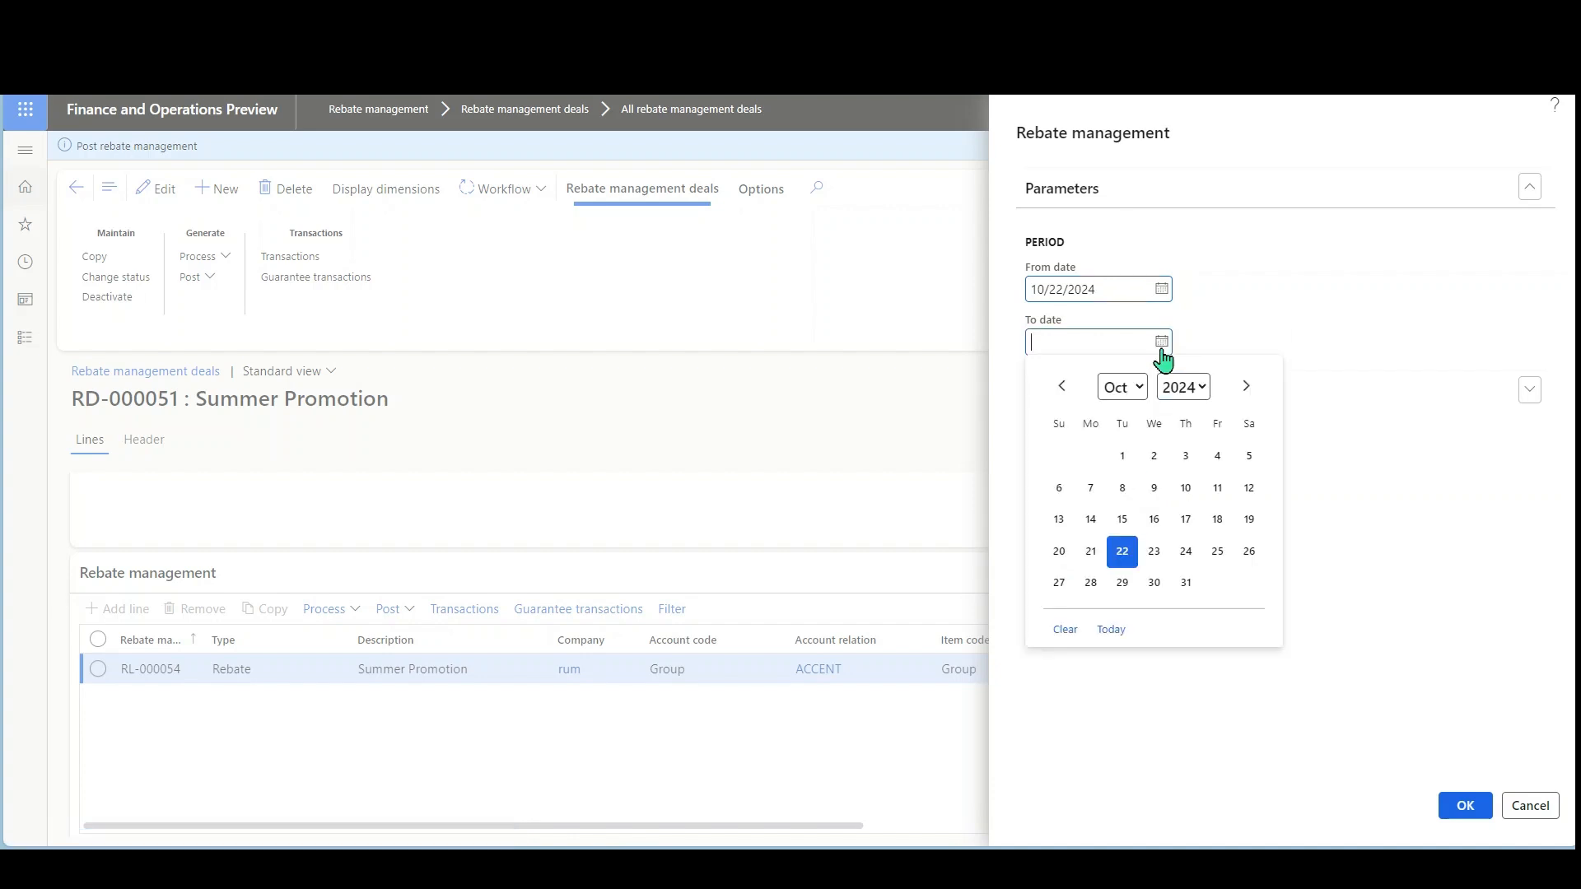
pyautogui.click(1123, 560)
pyautogui.click(1465, 806)
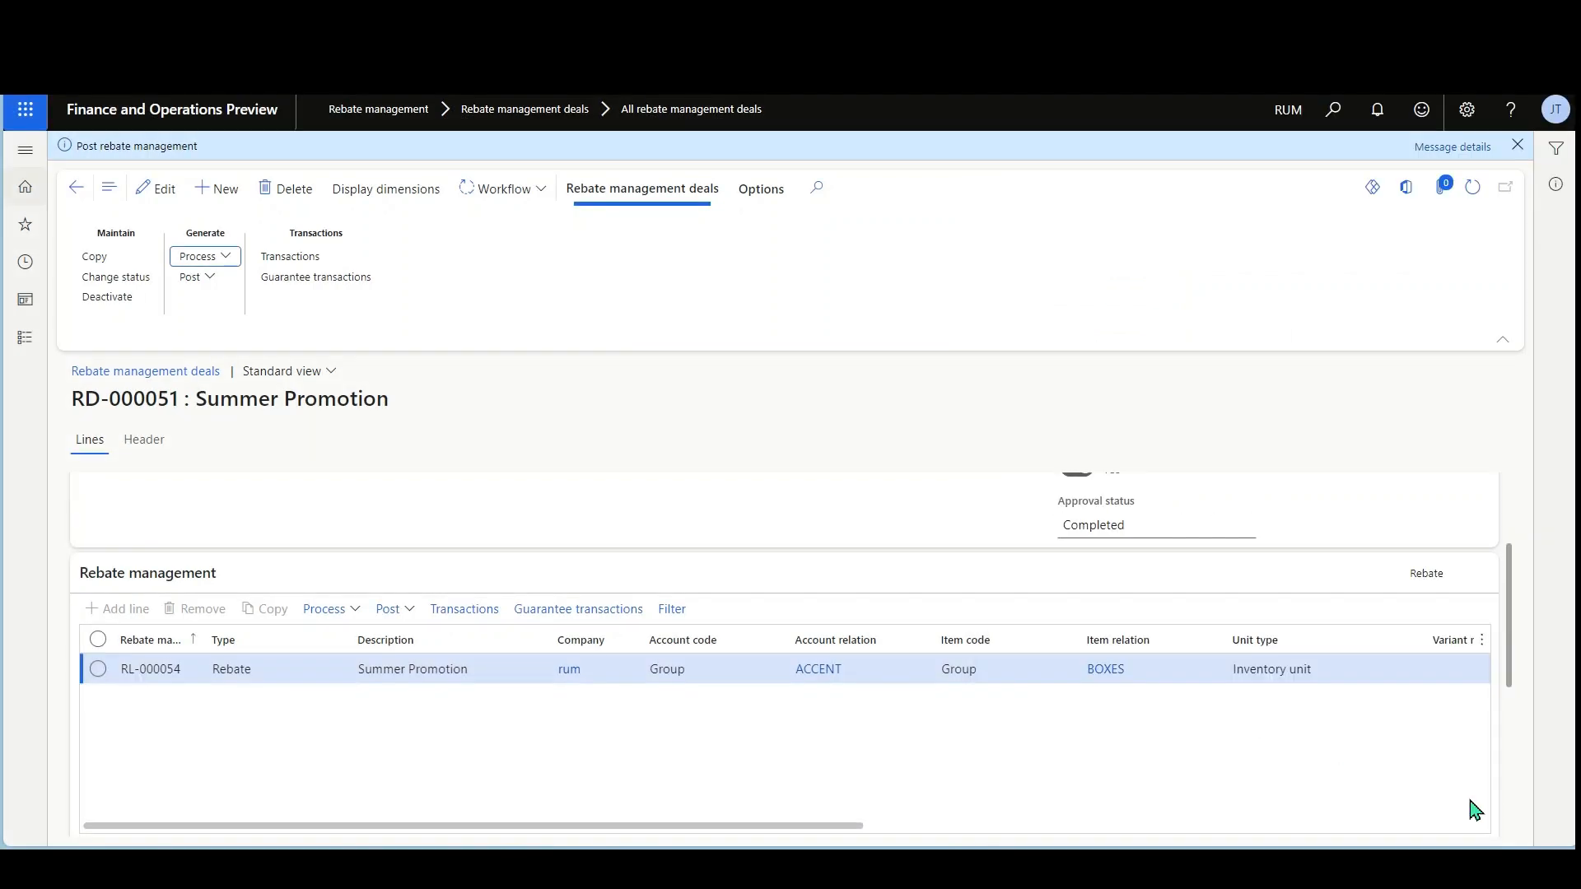
# Review the deal's unposted rebate transactions, show all transactions to compare provisions with rebates, and return to the Summer Promotion deal
pyautogui.click(313, 257)
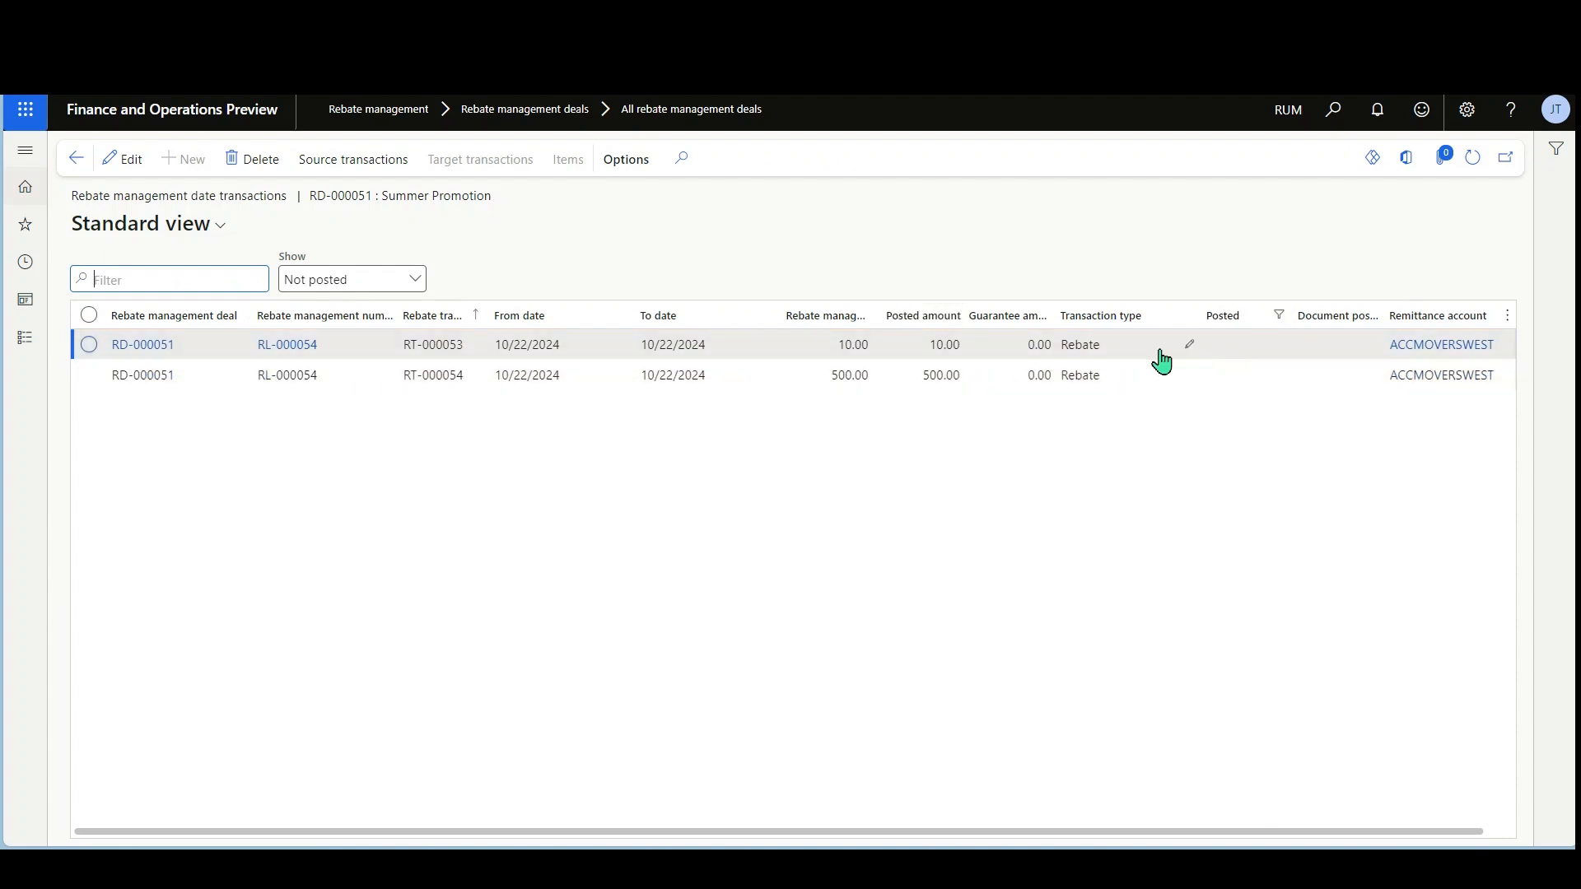
pyautogui.click(1095, 349)
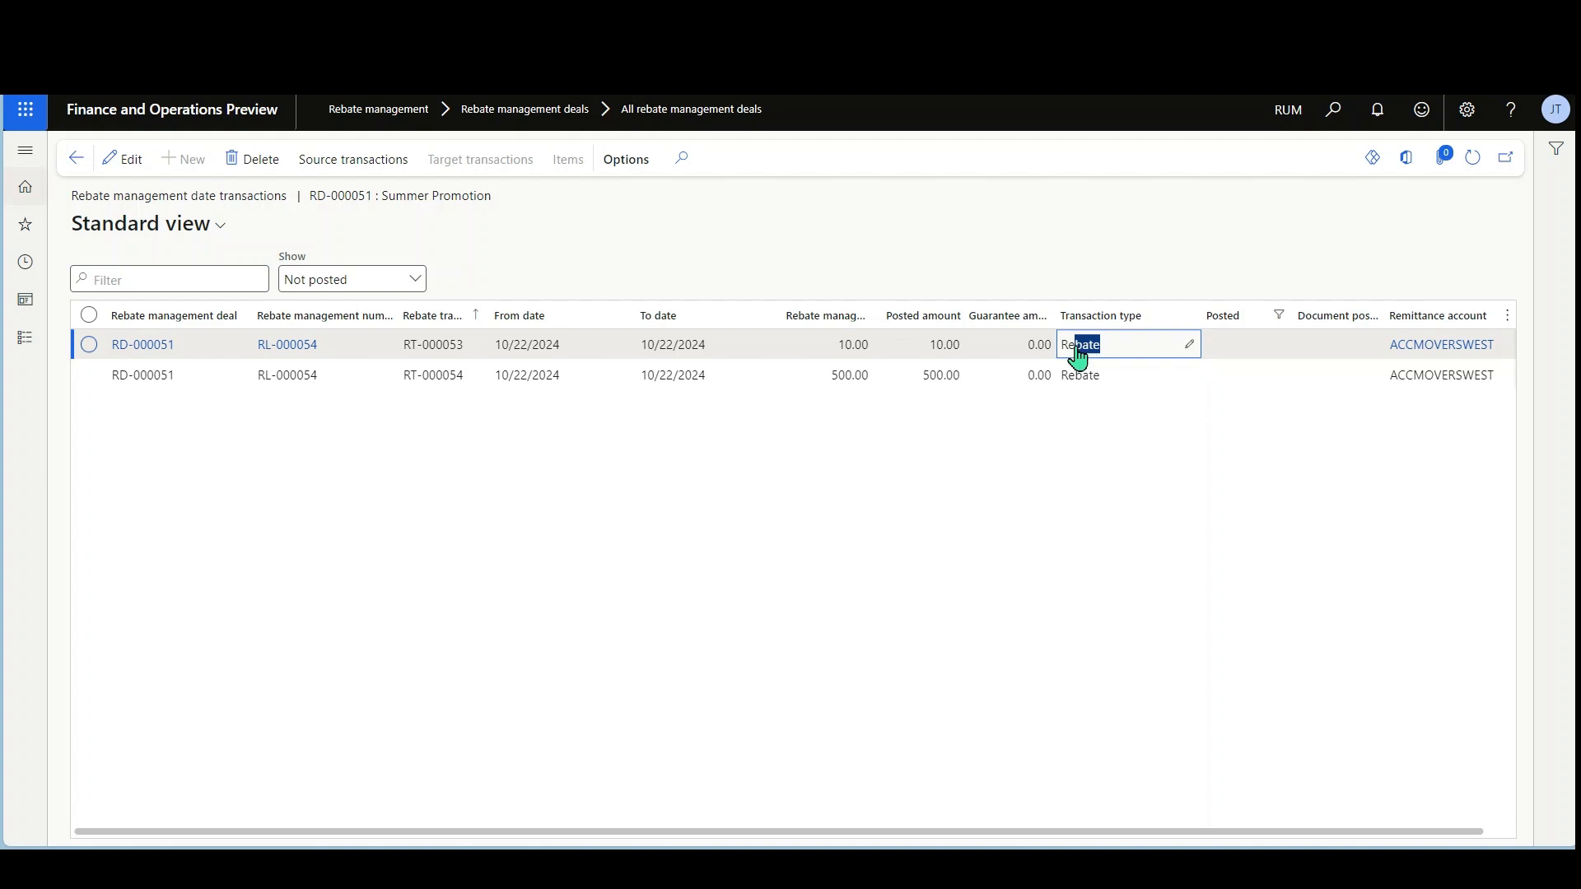
pyautogui.click(414, 284)
pyautogui.click(329, 362)
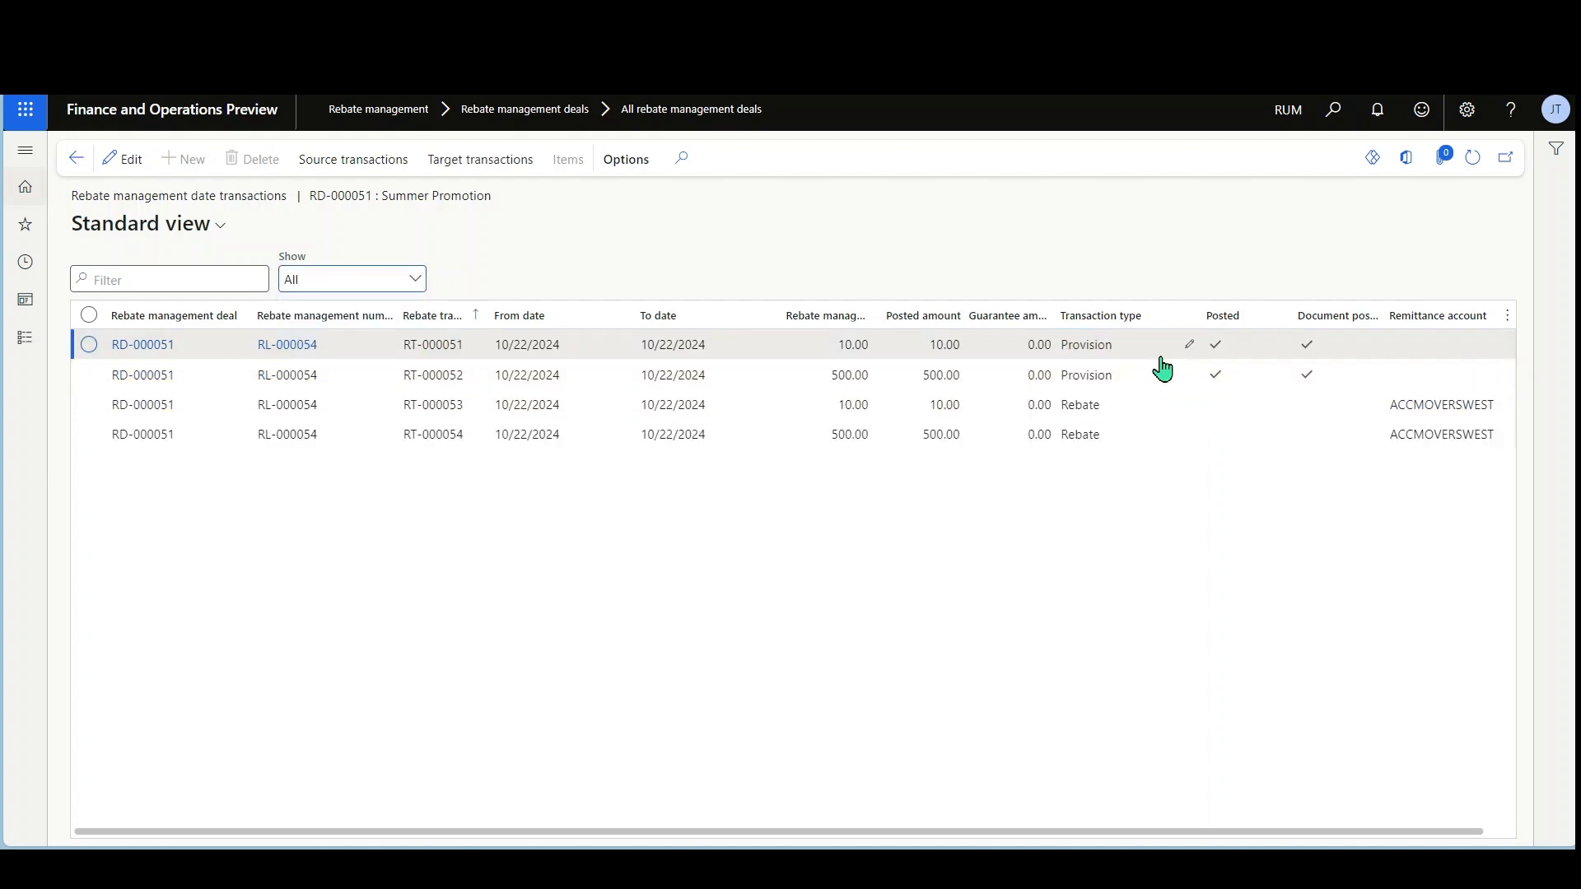
pyautogui.click(1148, 416)
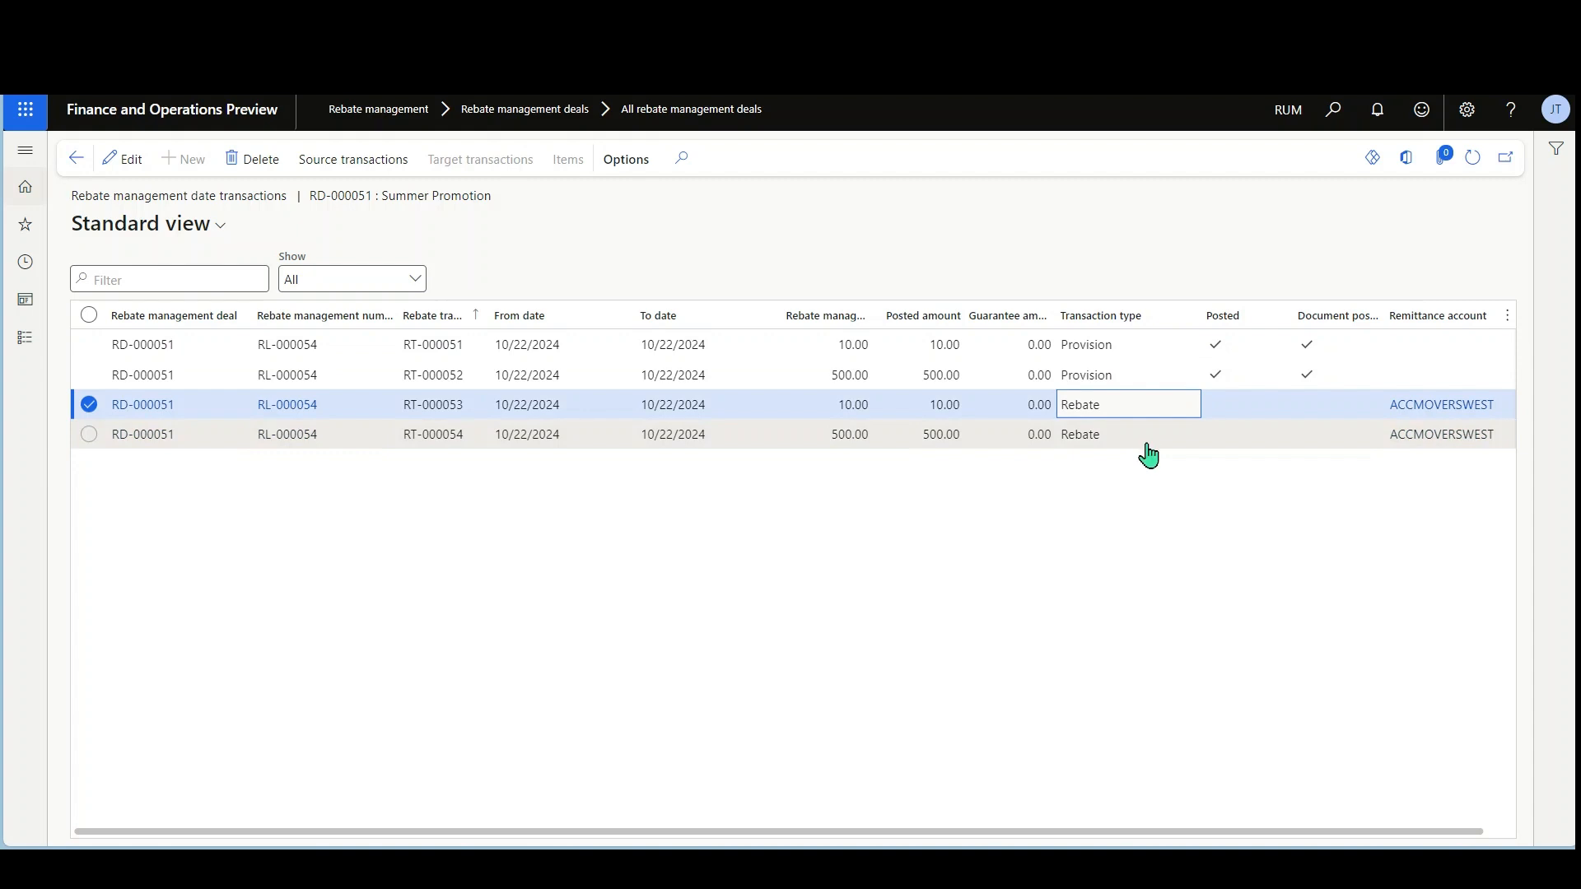
pyautogui.click(1147, 436)
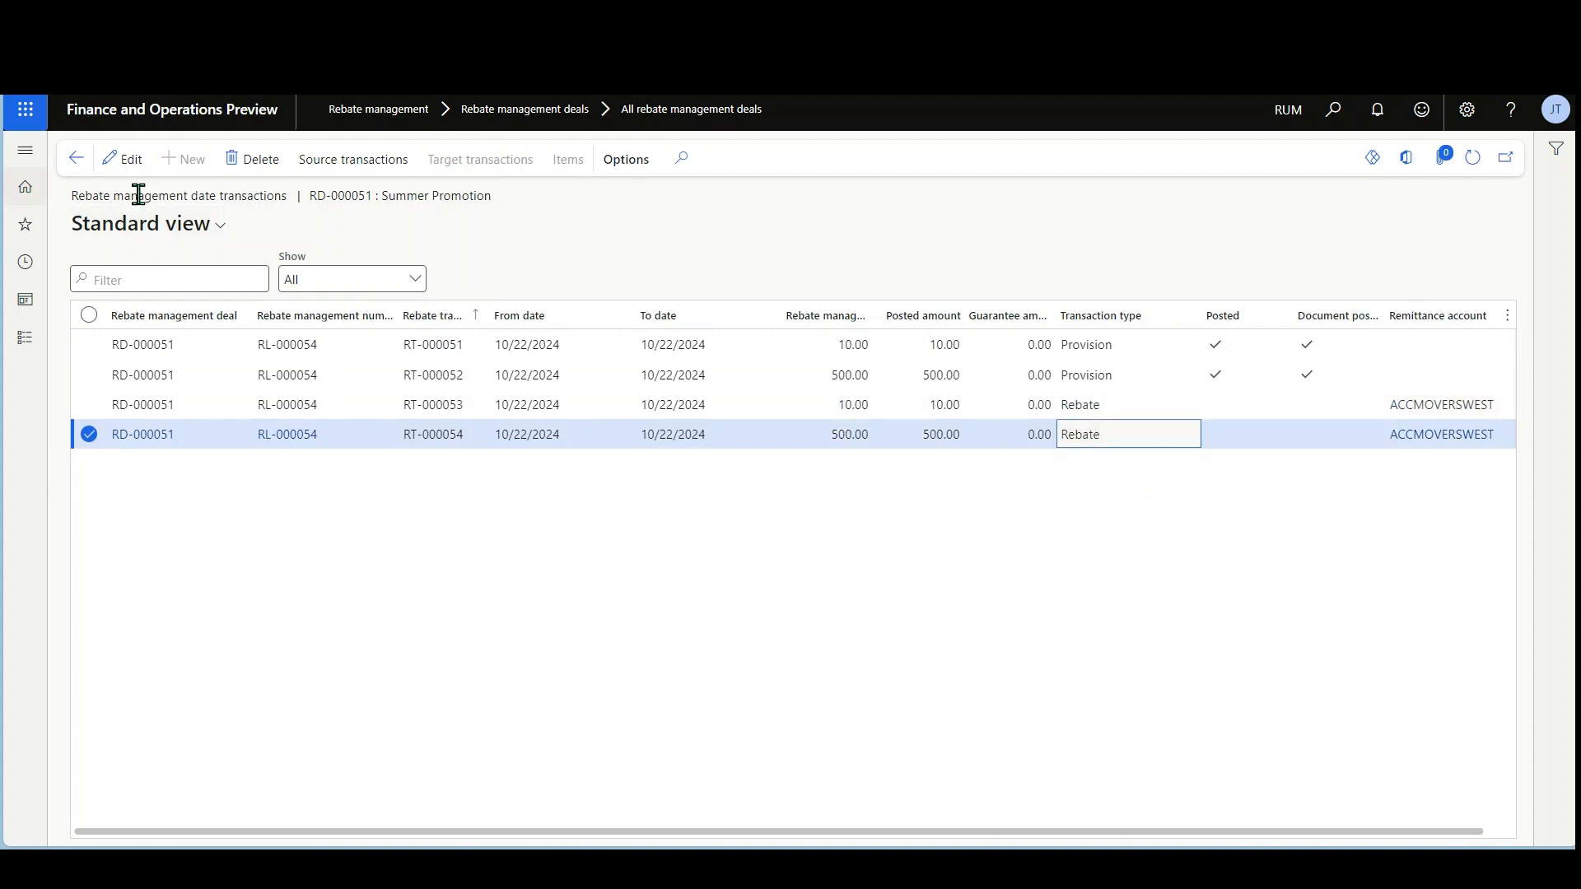
pyautogui.click(76, 159)
# Try to post the deal's rebate management with posting date, from date and to date all set to 10/22/2024
pyautogui.click(204, 290)
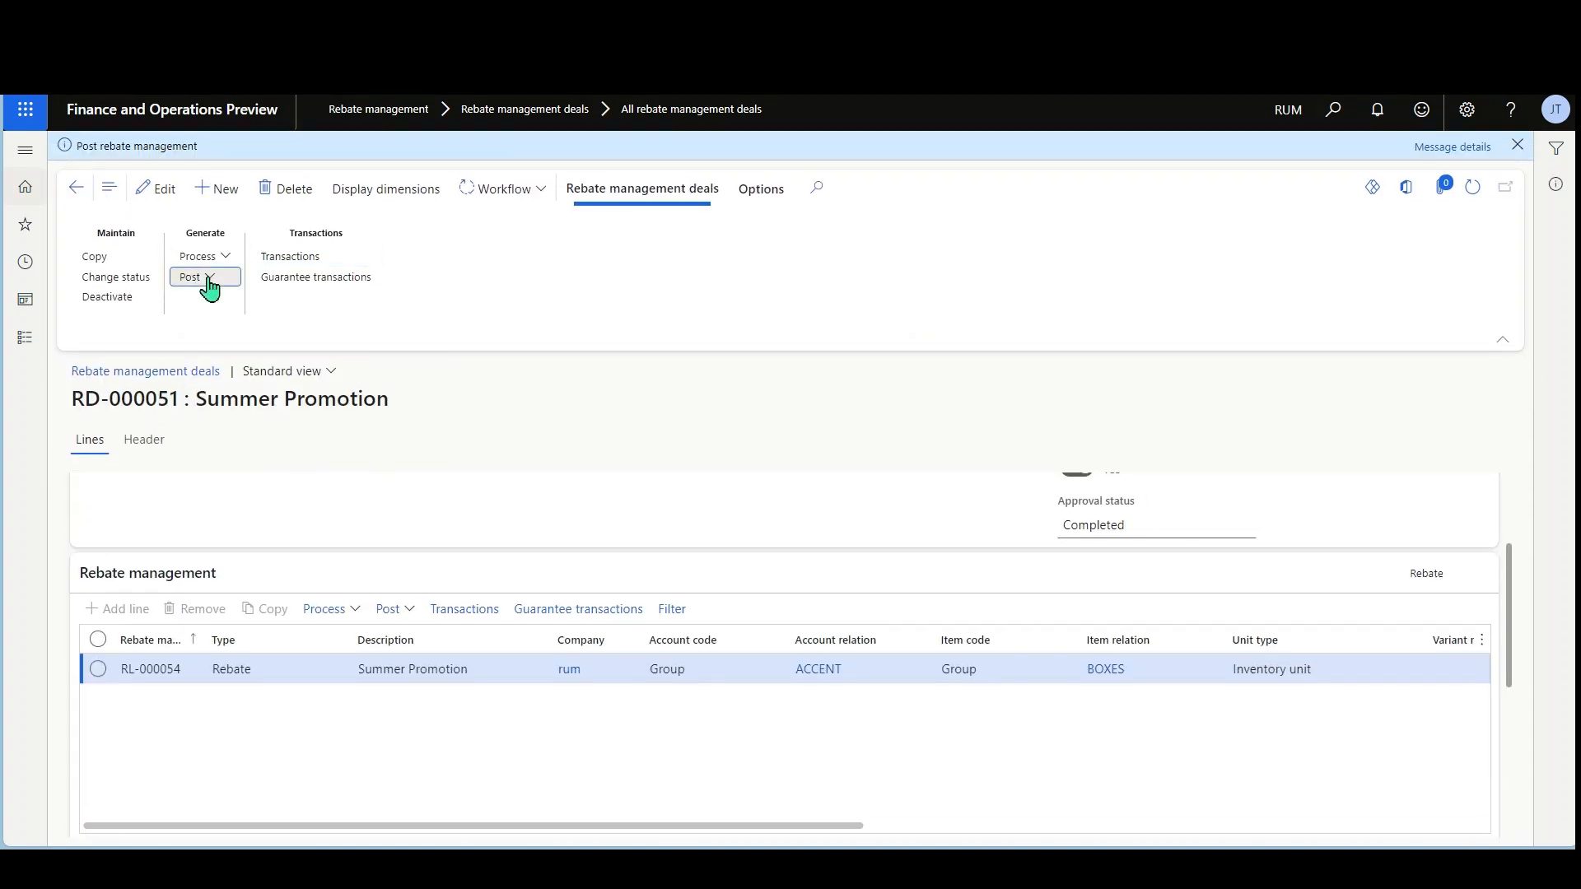
pyautogui.click(223, 326)
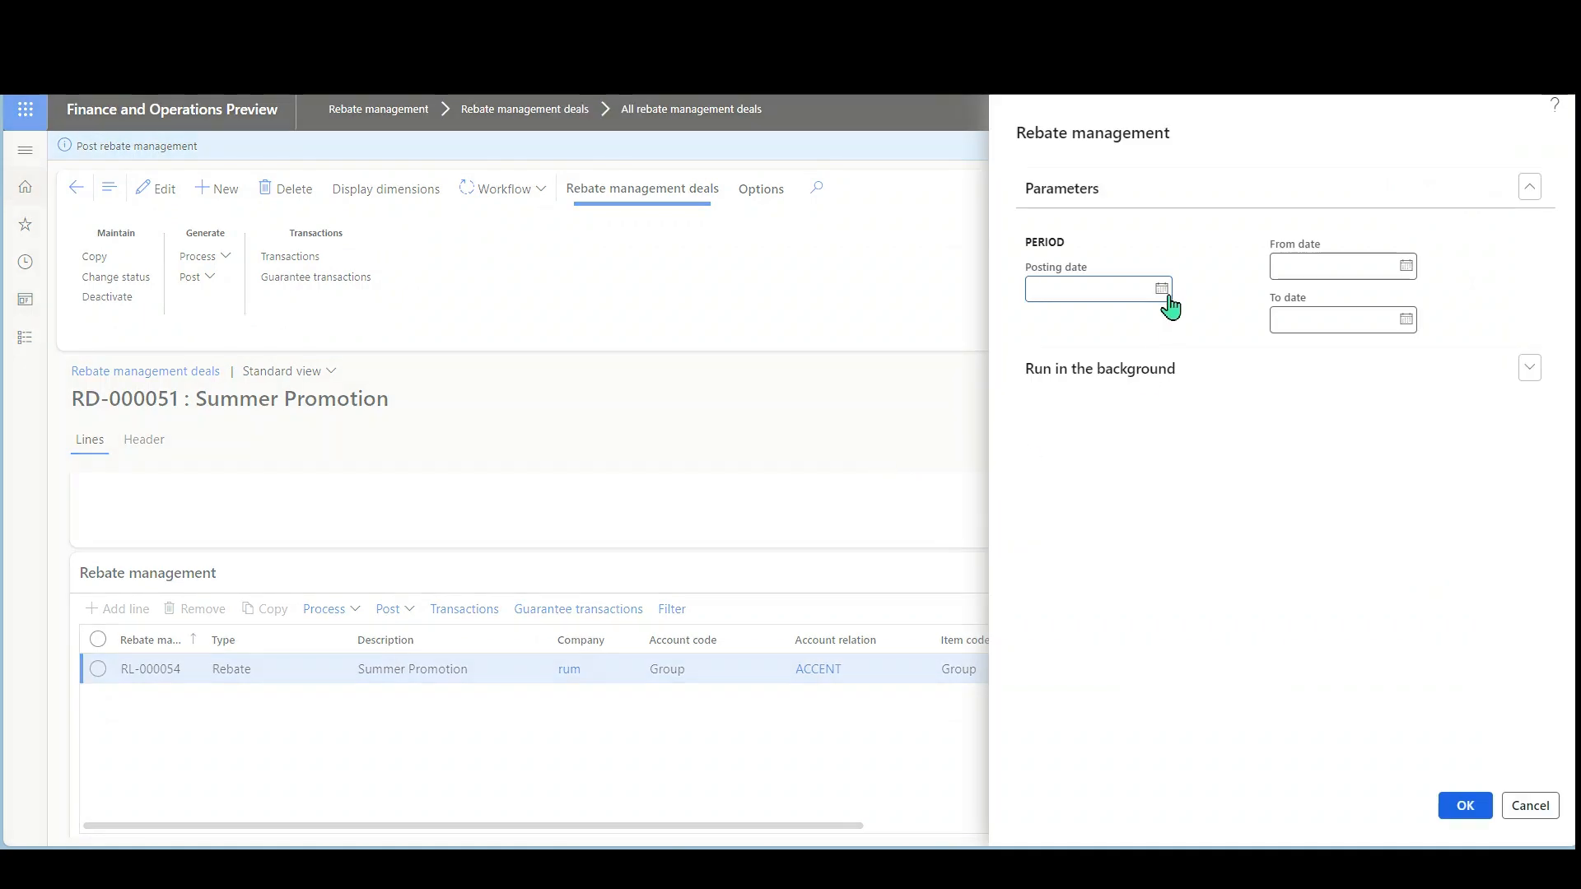
pyautogui.click(1161, 289)
pyautogui.click(1122, 498)
pyautogui.click(1405, 265)
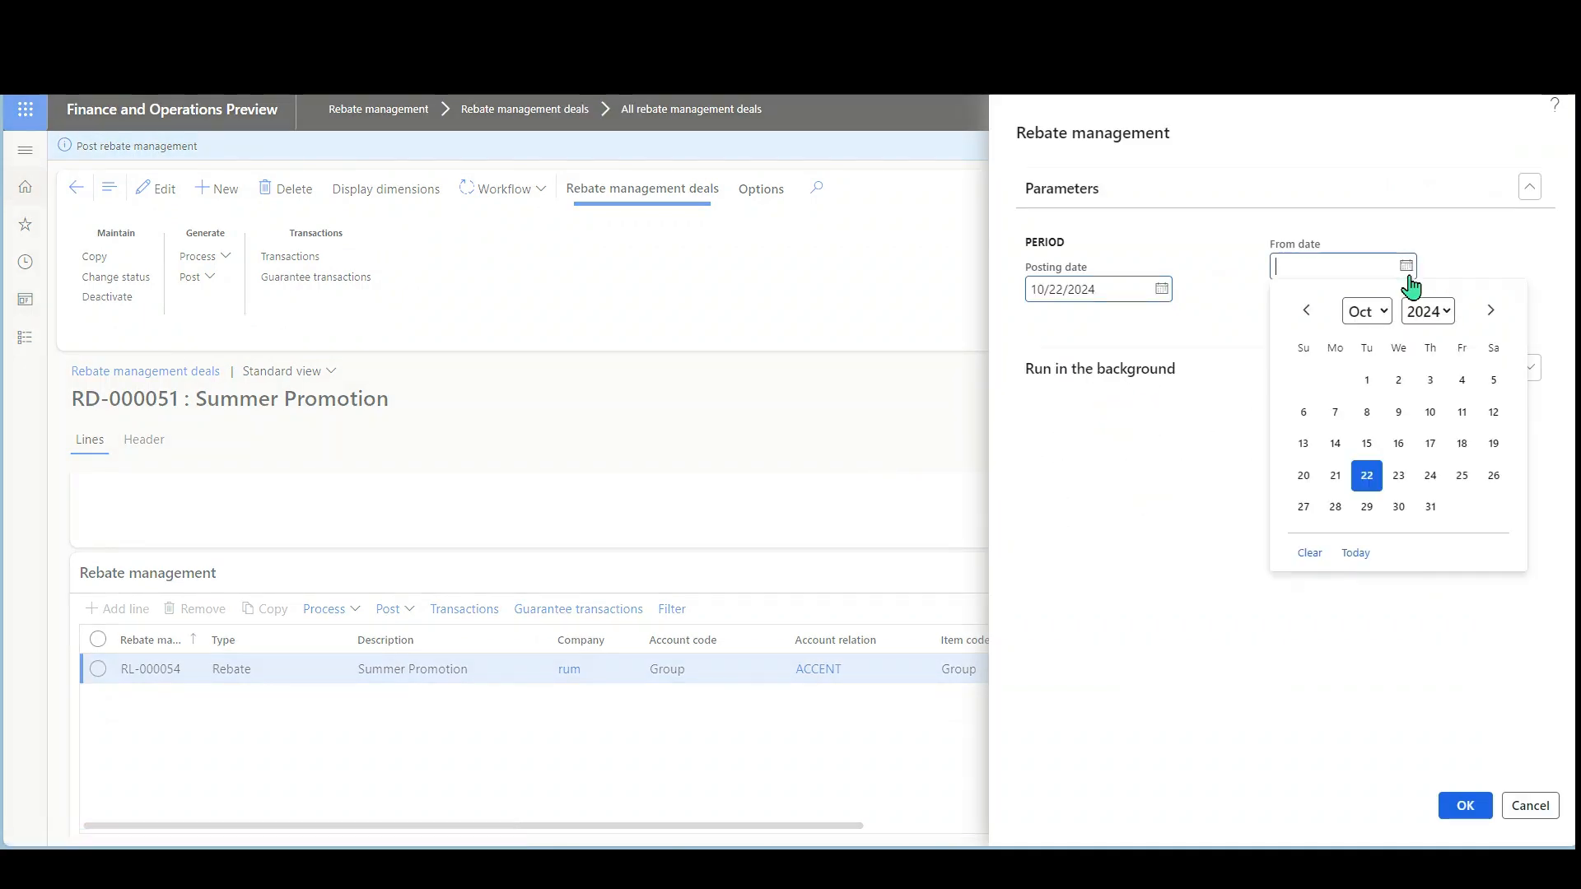
pyautogui.click(1367, 476)
pyautogui.click(1406, 320)
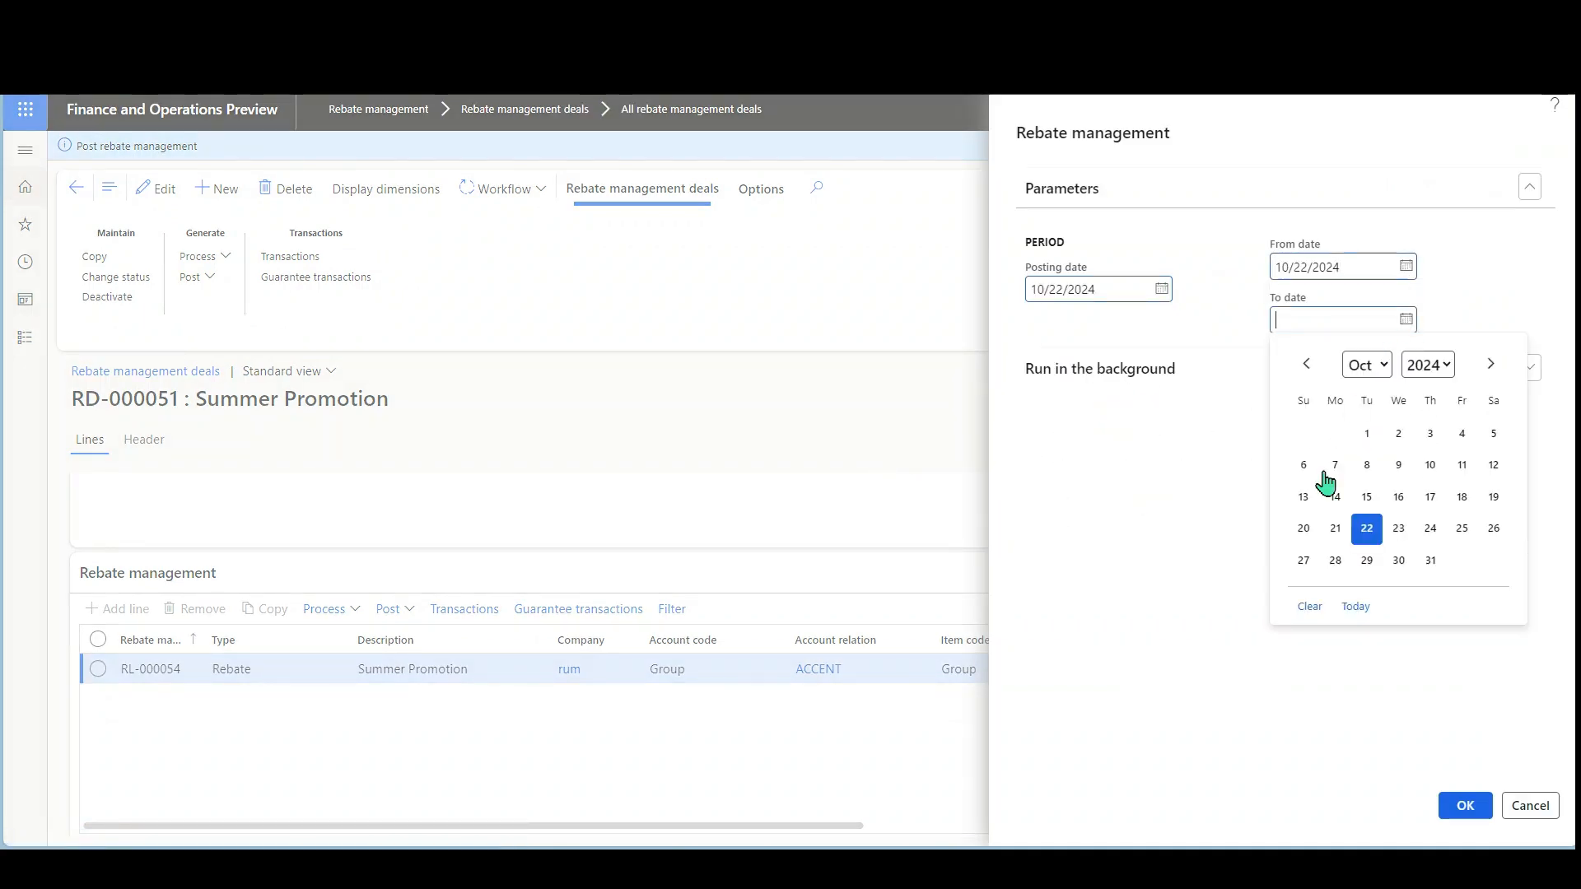
pyautogui.click(1367, 531)
pyautogui.click(1467, 810)
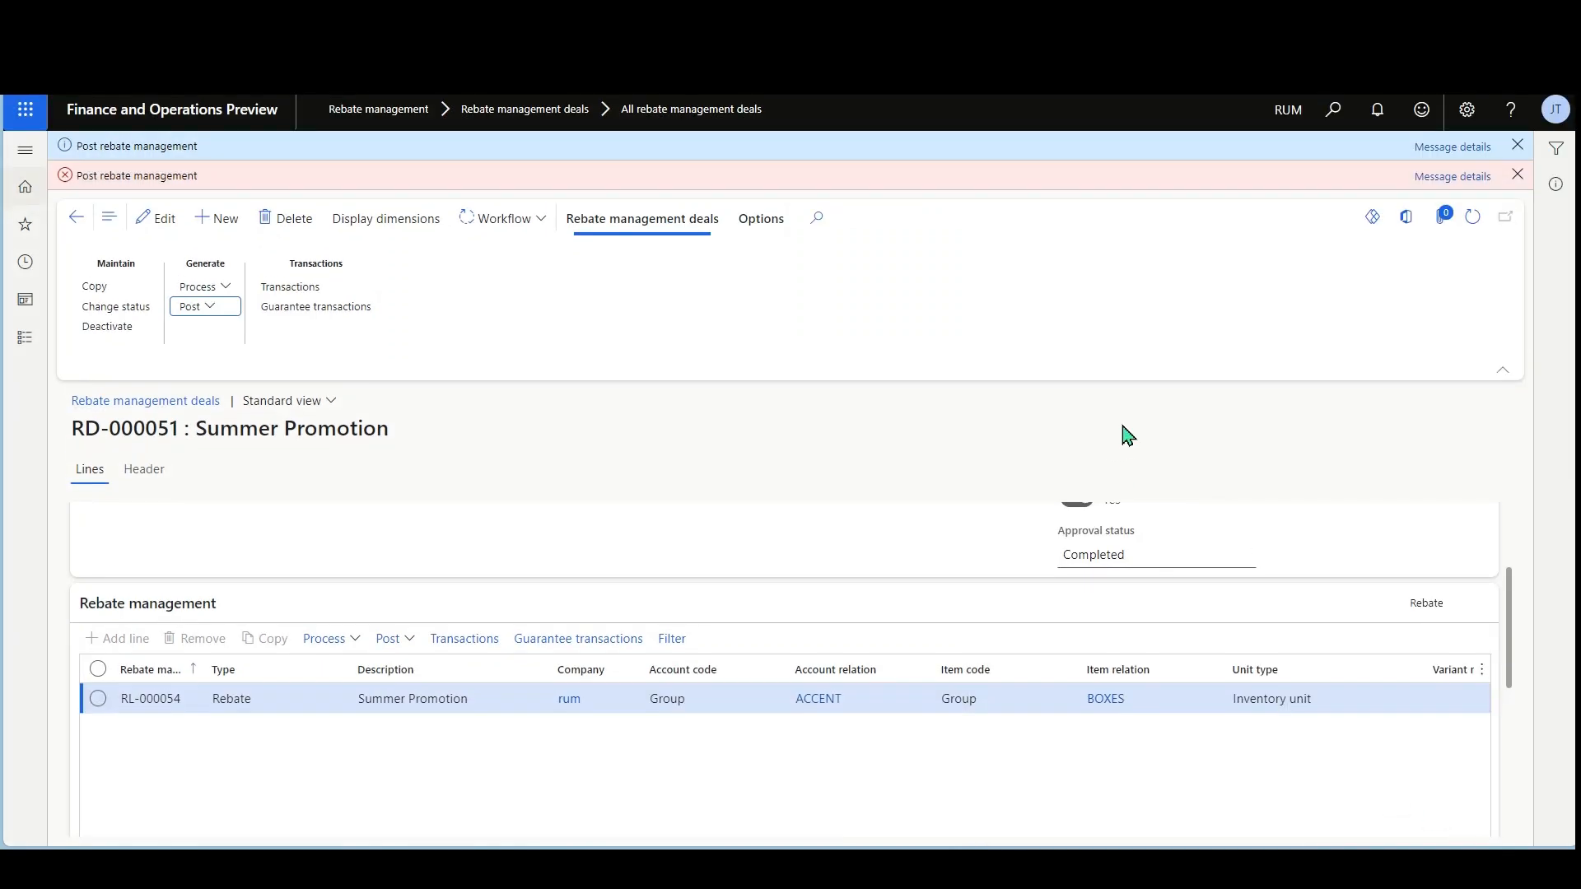
# Examine the message details of the rebate posting attempt, and dismiss the posting notifications
pyautogui.click(1451, 176)
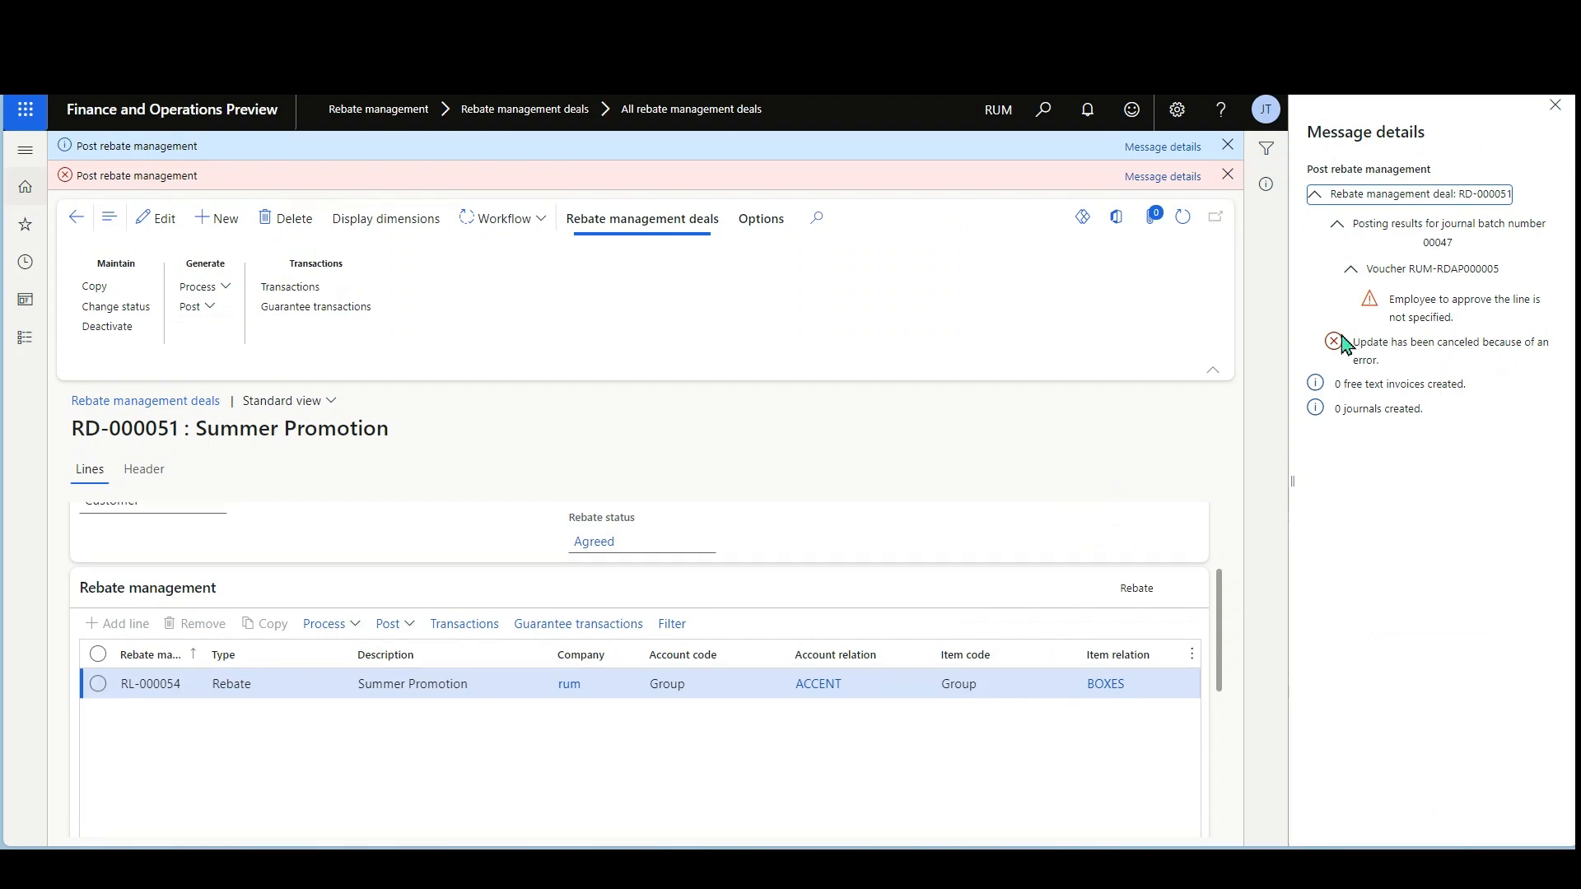
pyautogui.click(1556, 107)
pyautogui.click(1518, 174)
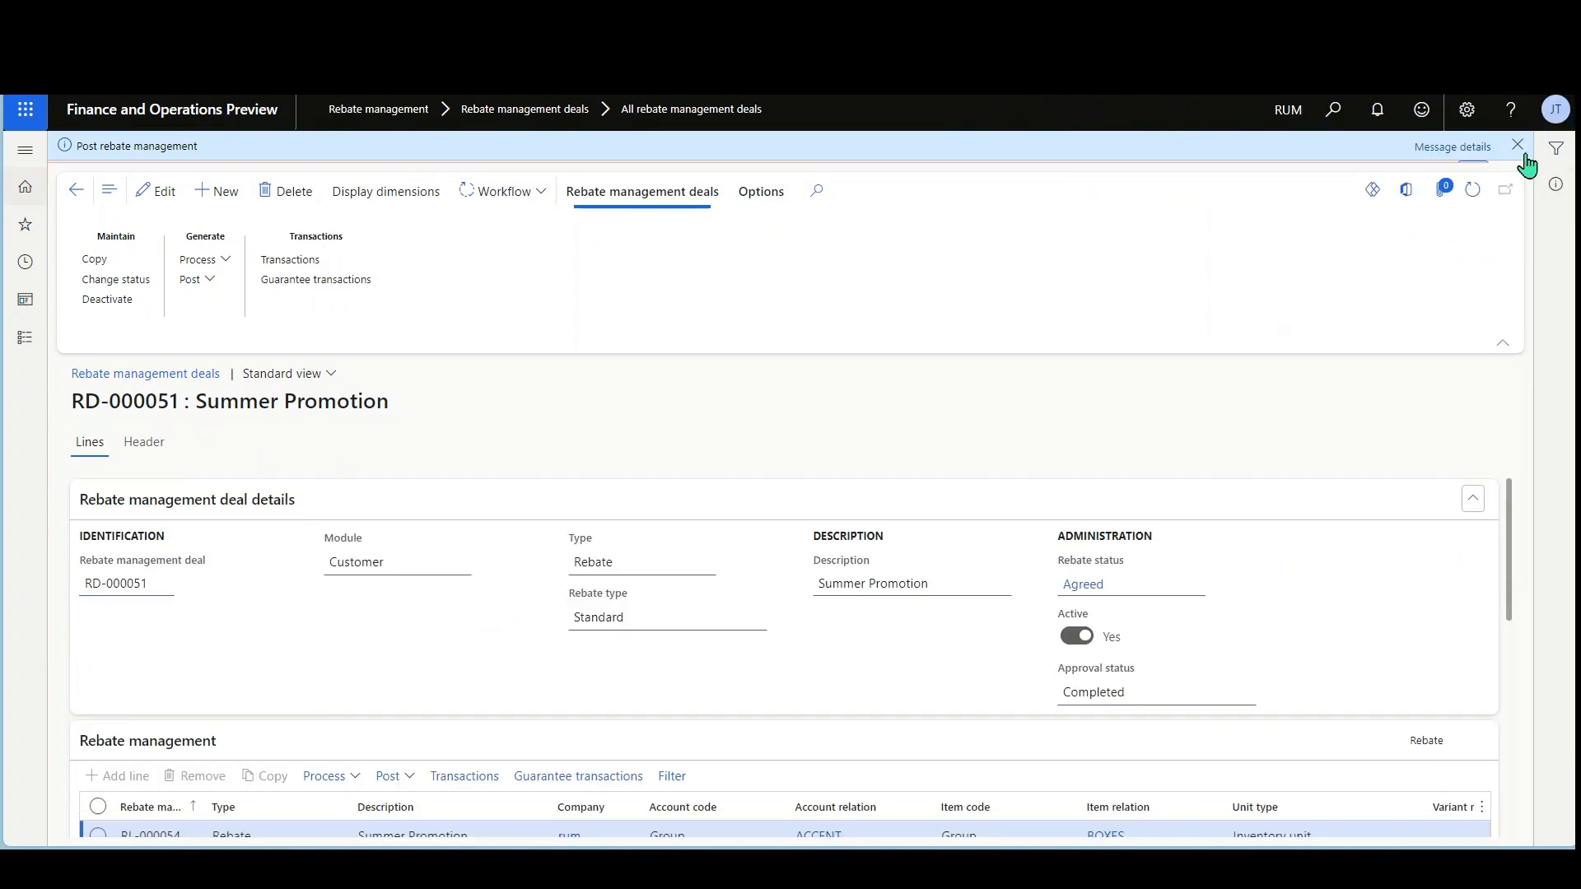
pyautogui.click(1517, 145)
# Examine the general setup of the deal's rebate line and its unposted transactions, and return to the Summer Promotion deal
pyautogui.scroll(-5, 1334, 652)
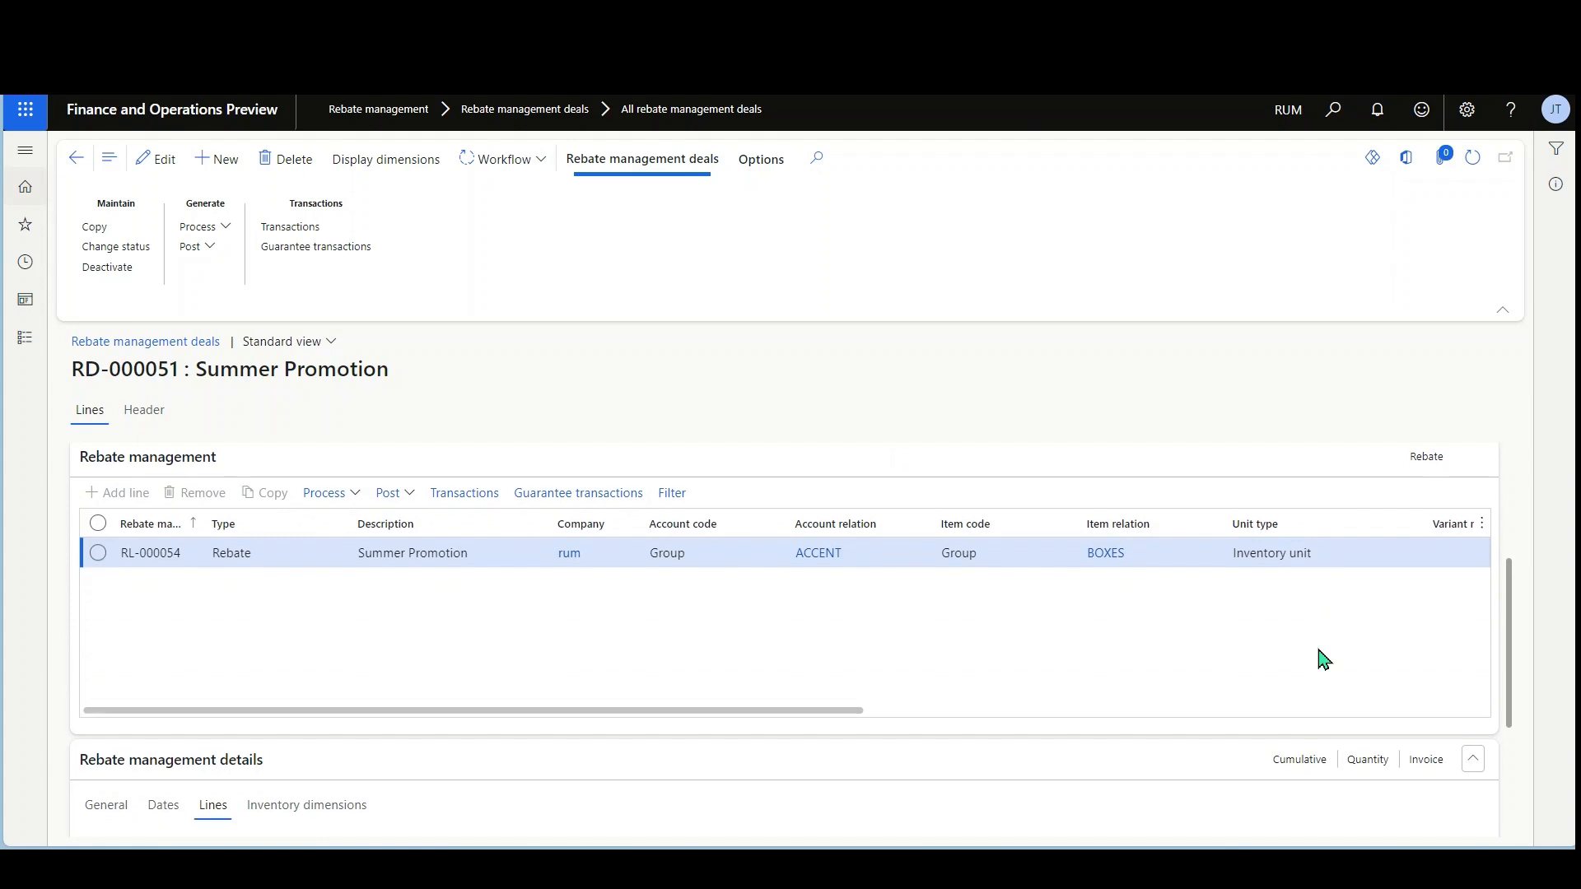
pyautogui.click(106, 570)
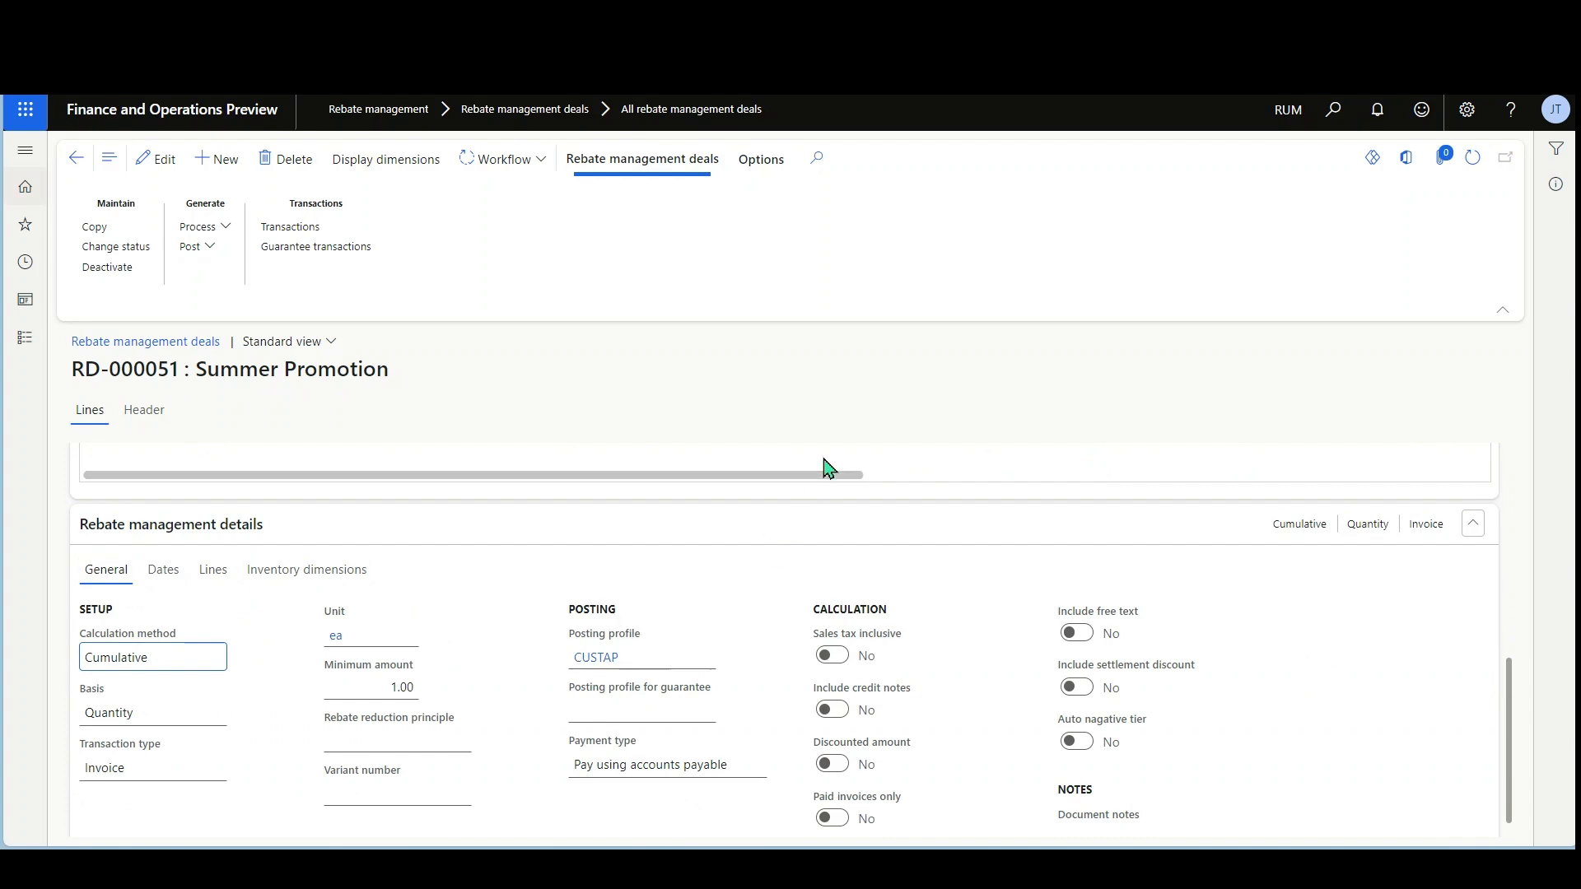
pyautogui.click(324, 233)
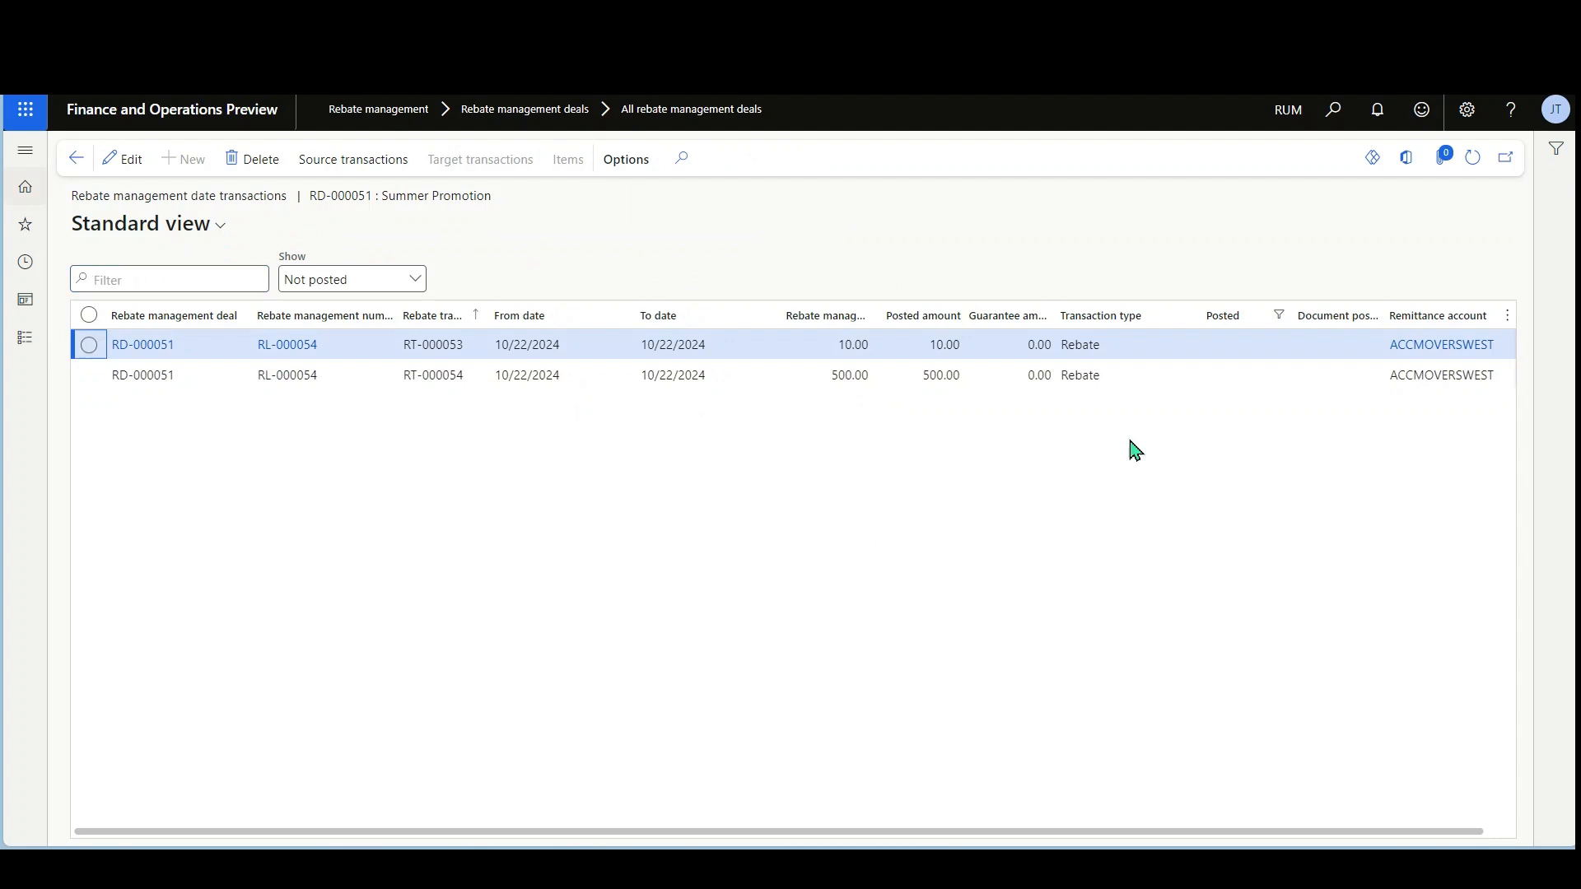
pyautogui.click(76, 158)
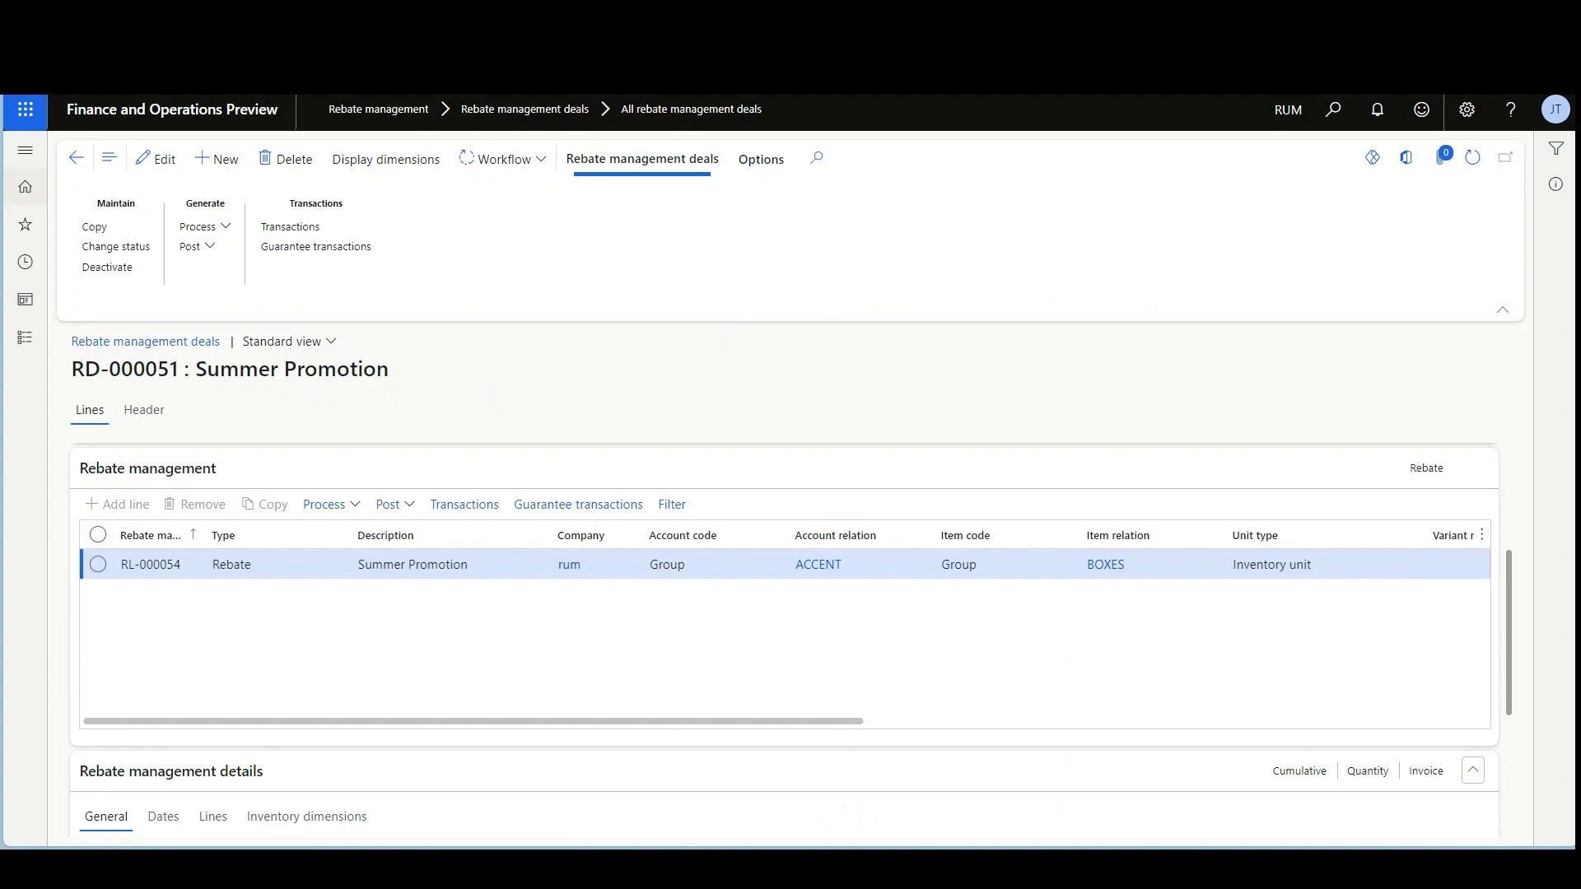
# In a duplicate browser tab, turn off automatic posting of journals in the rebate management parameters, save, and return to the deal
pyautogui.rightClick(389, 14)
pyautogui.click(466, 102)
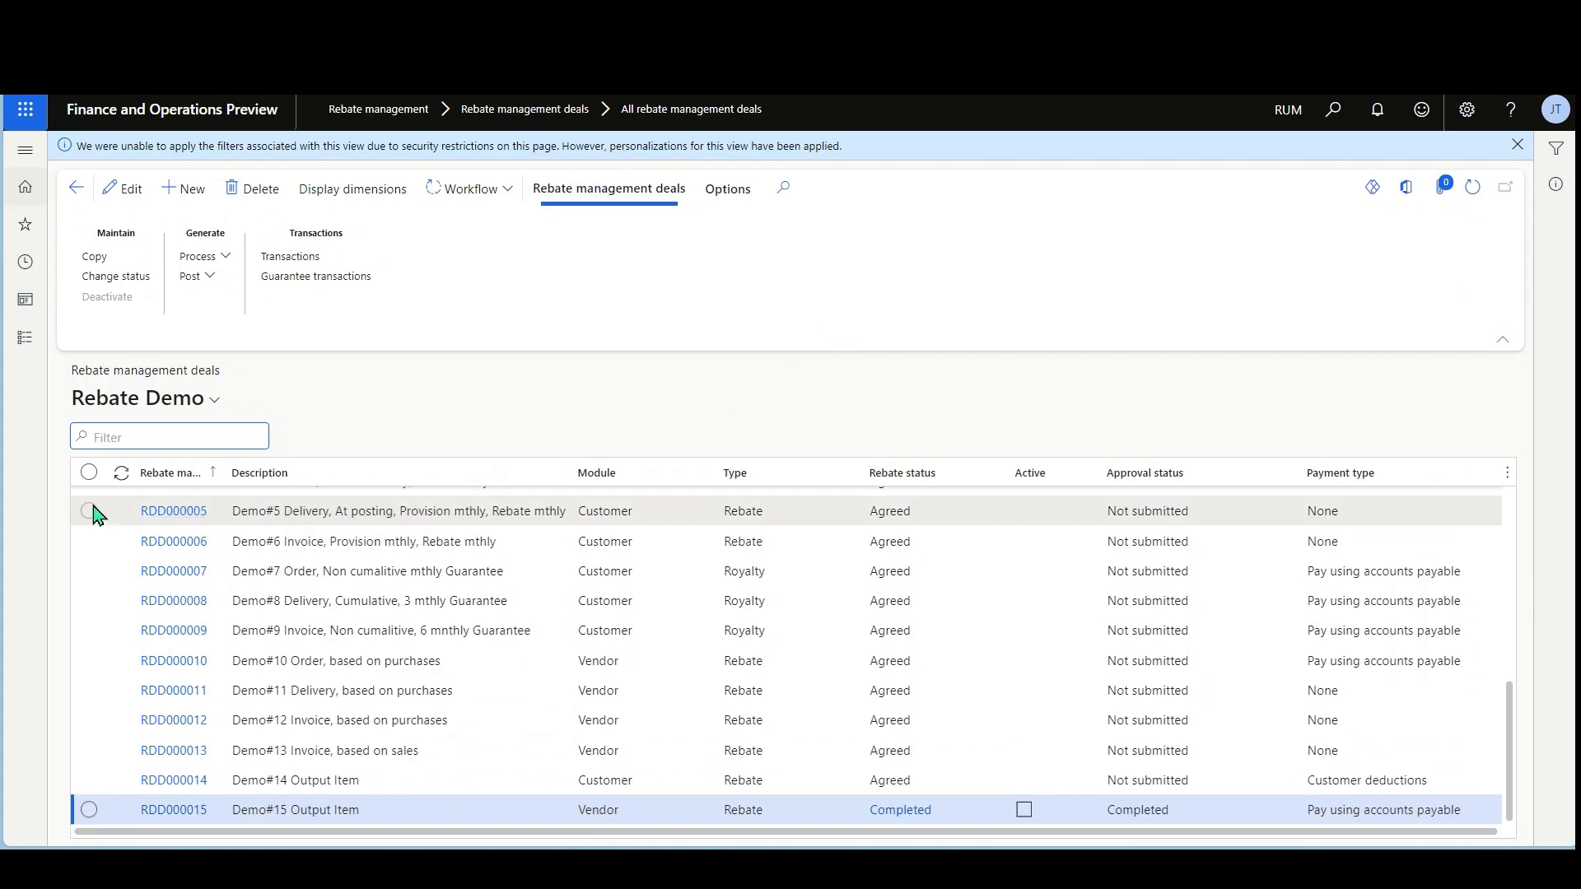
pyautogui.click(35, 349)
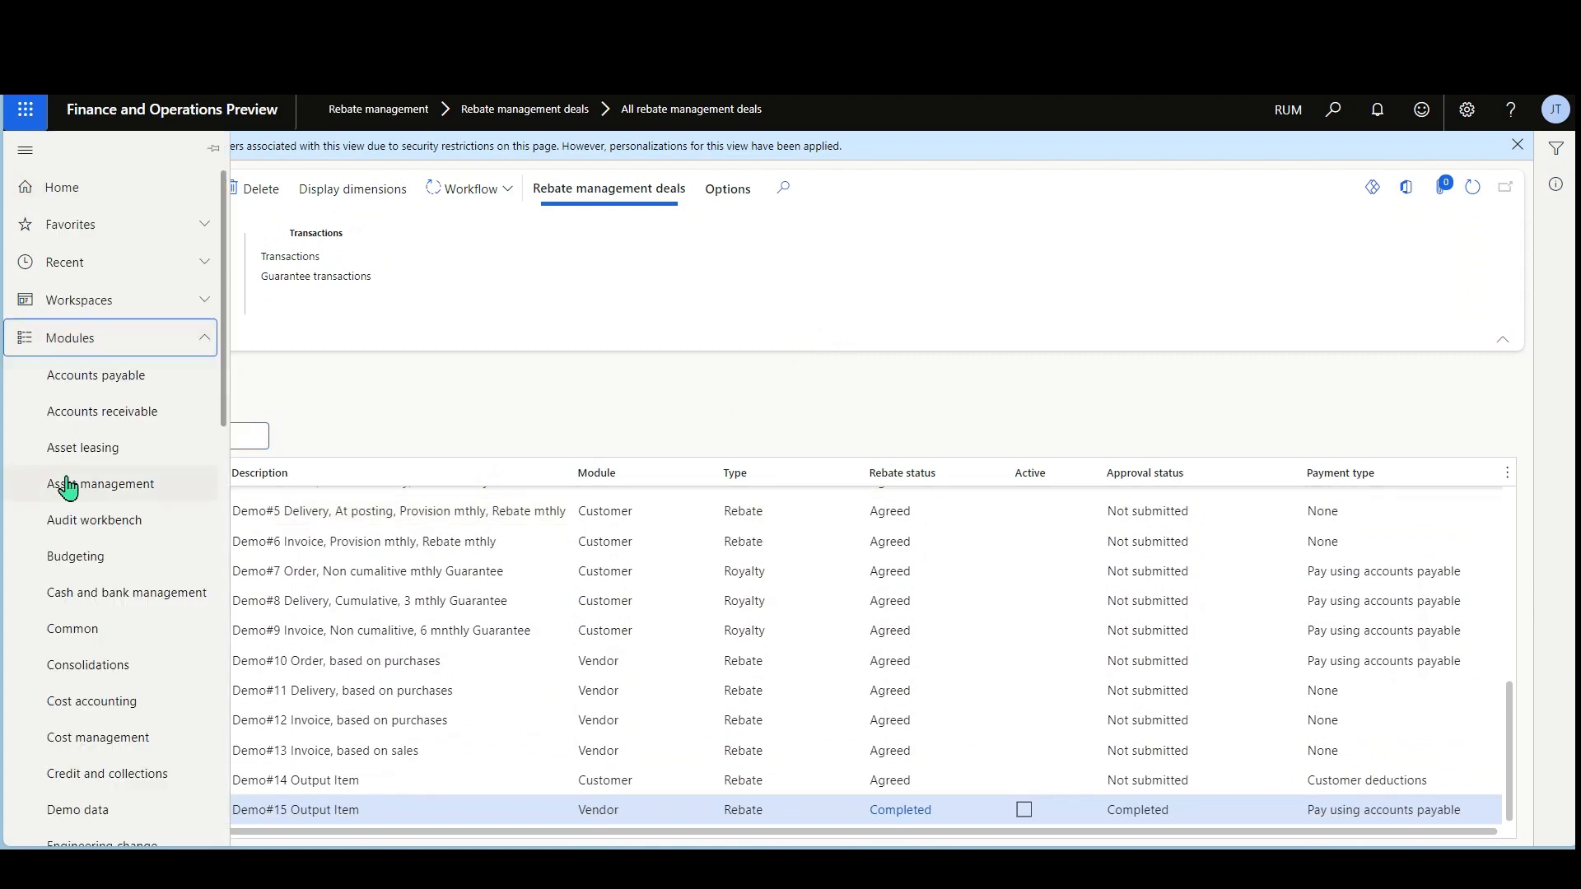
pyautogui.scroll(-5, 153, 626)
pyautogui.scroll(-4, 153, 626)
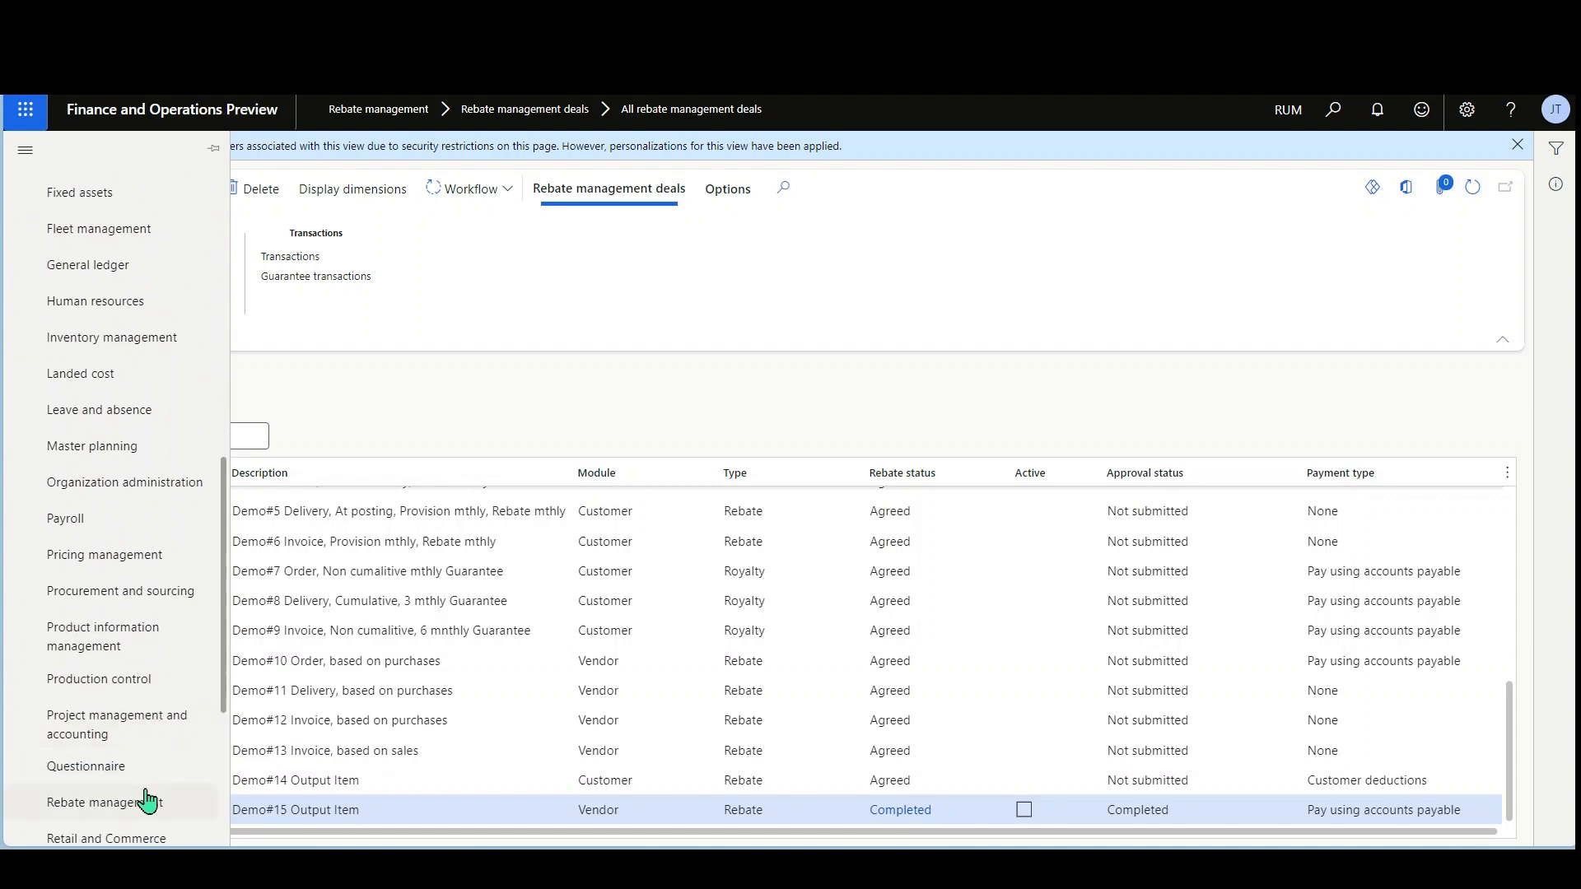
pyautogui.click(163, 803)
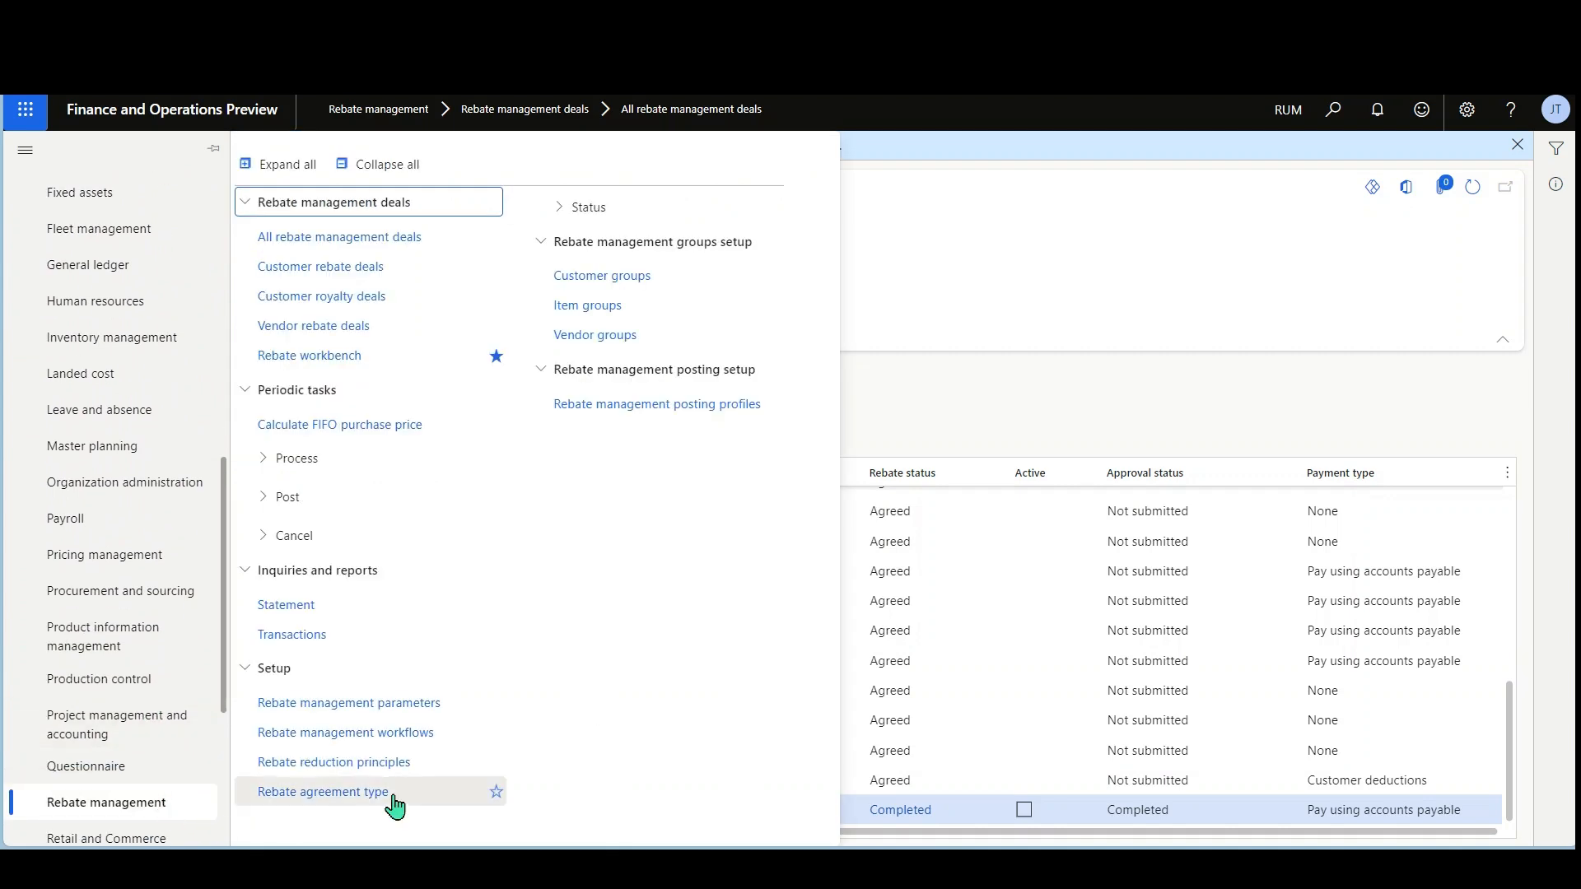
pyautogui.click(383, 704)
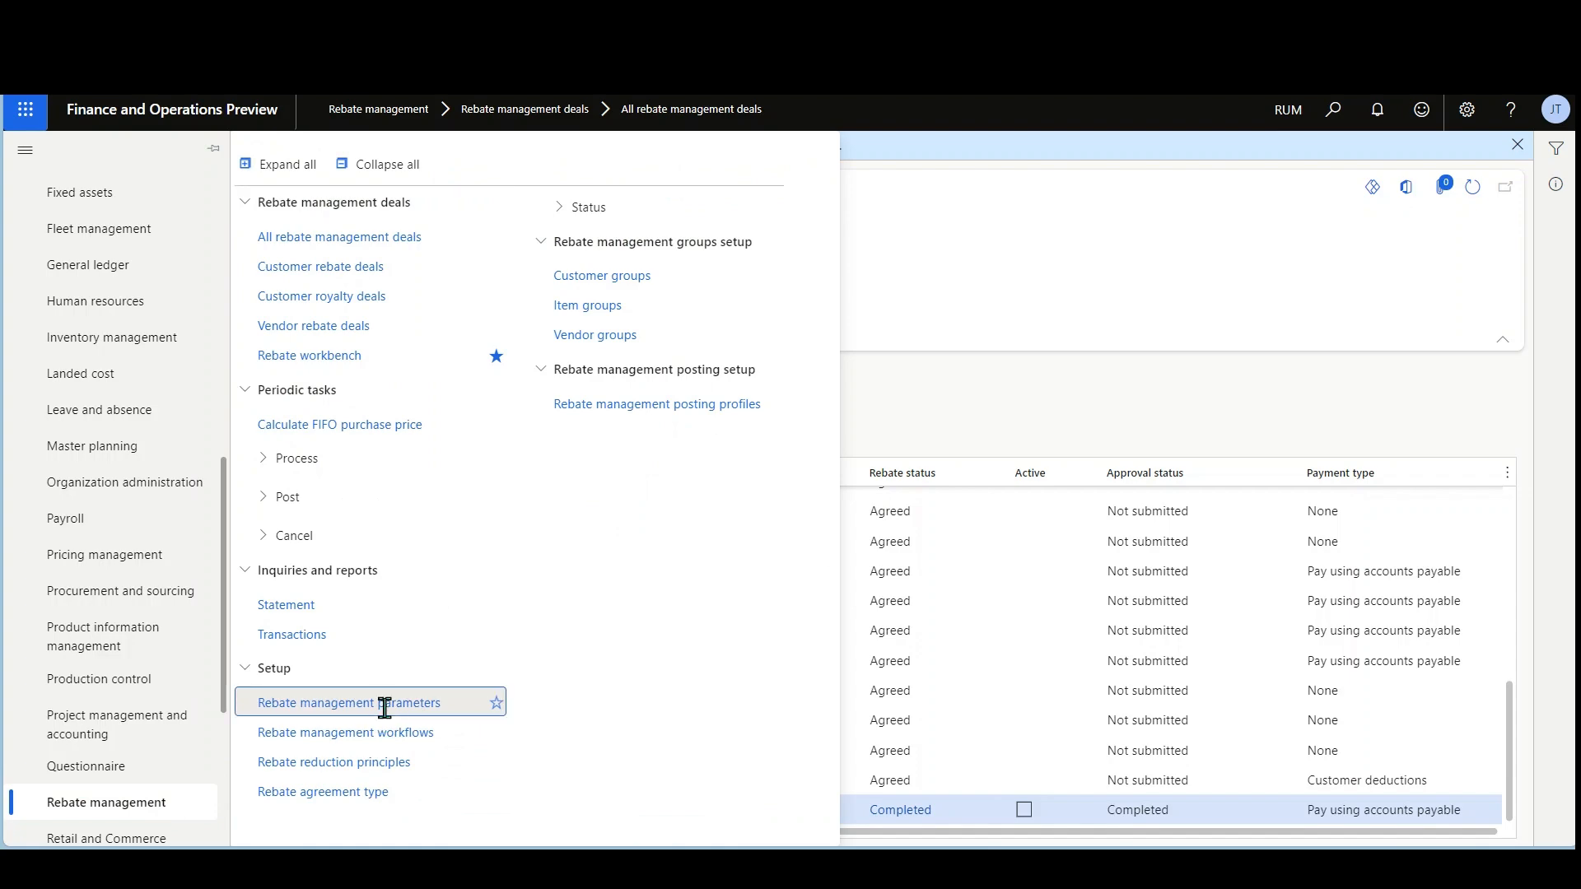
pyautogui.click(543, 385)
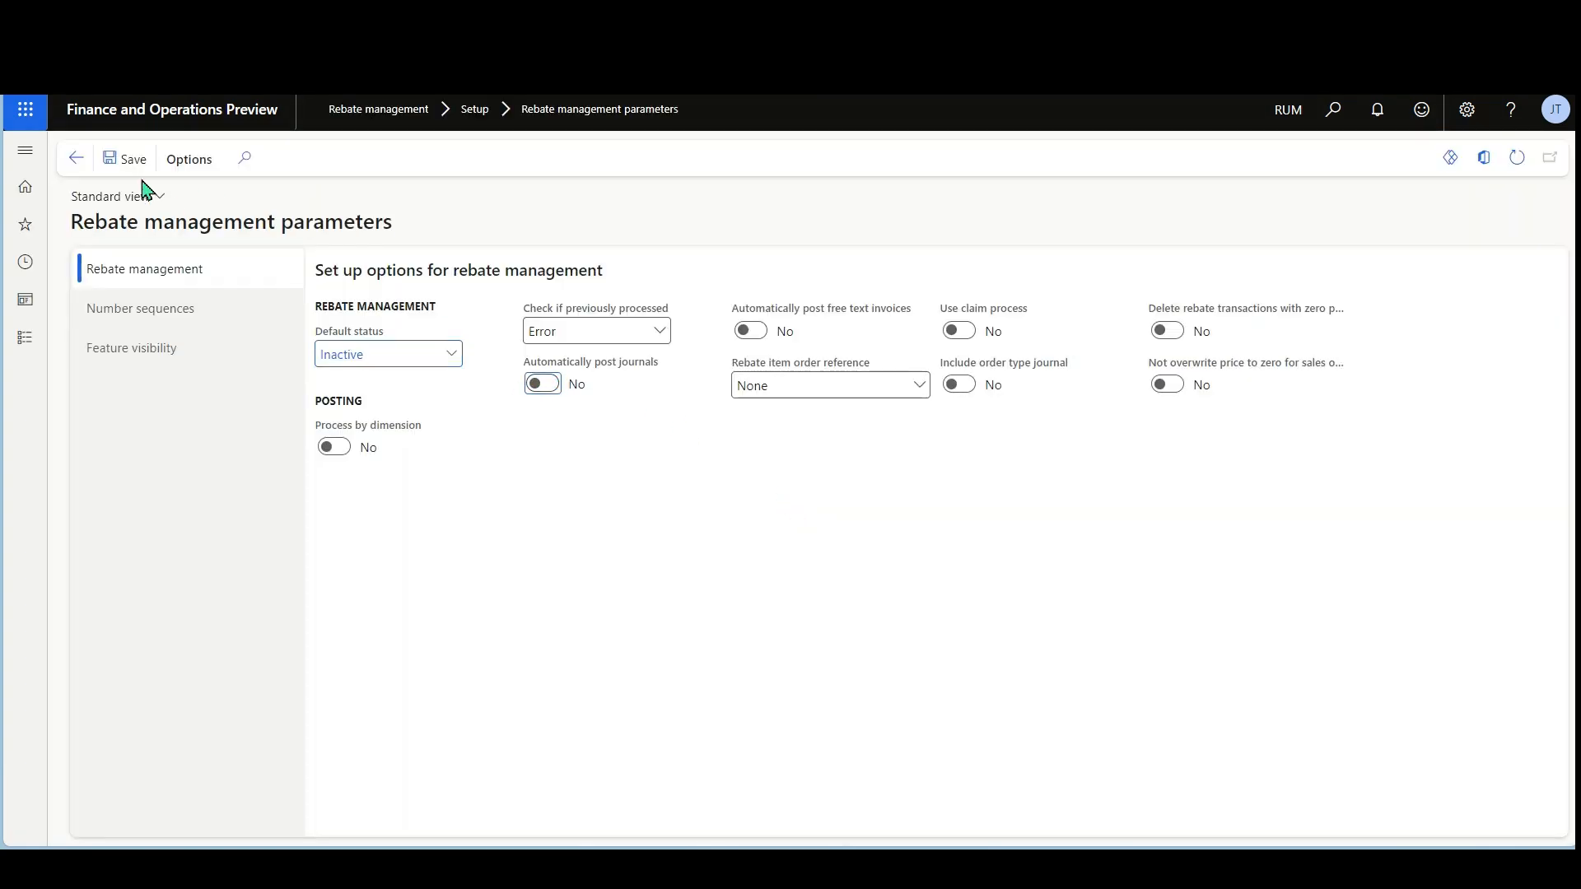
pyautogui.click(105, 174)
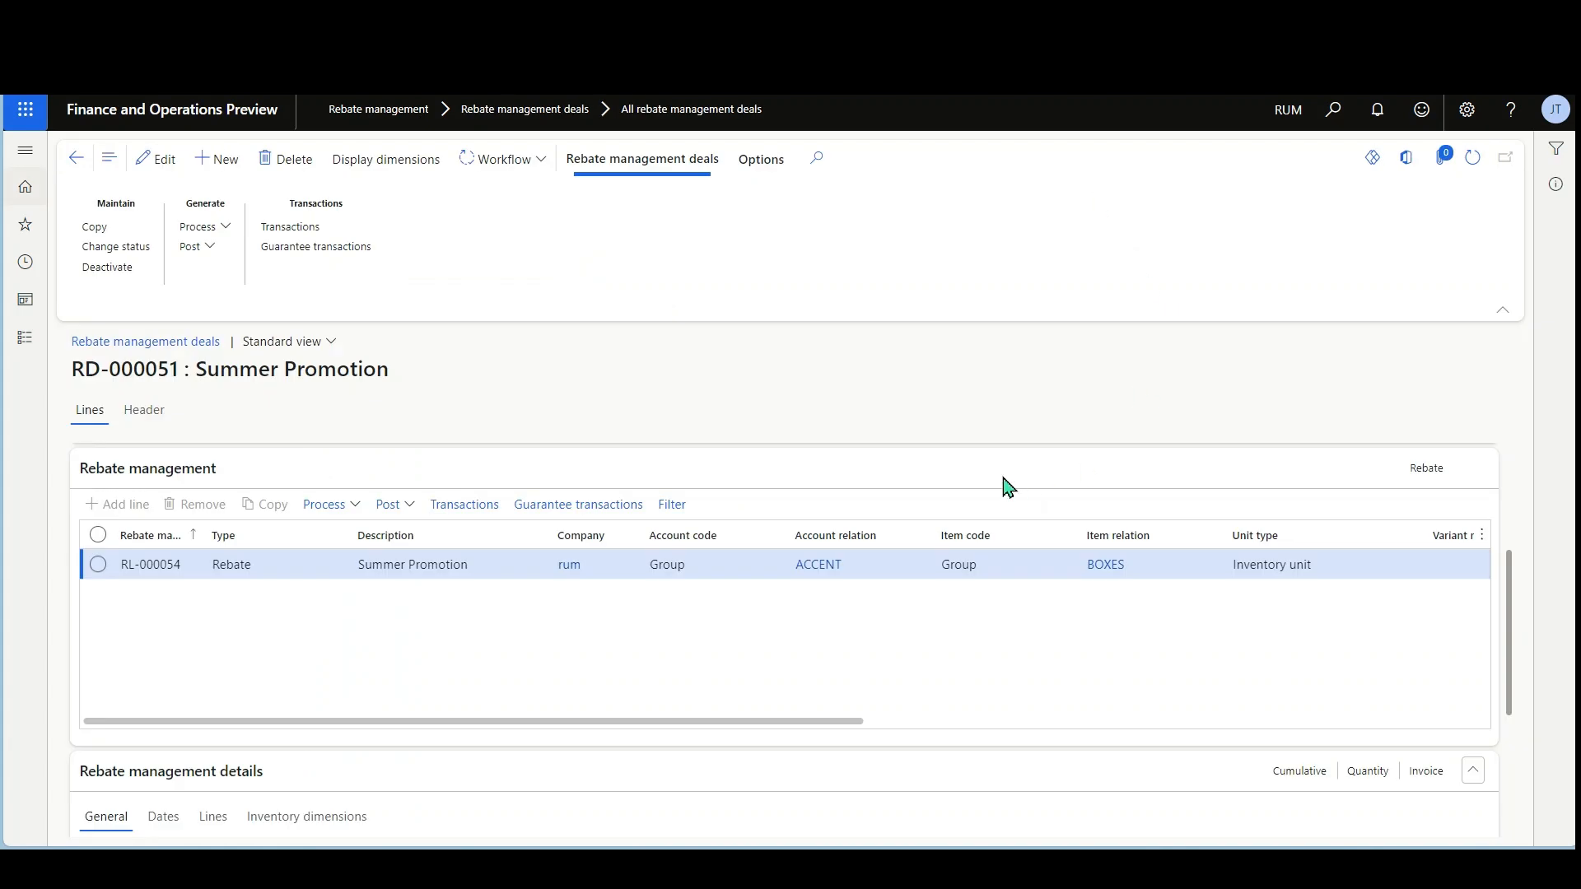
# Post rebate management for the Summer Promotion deal with posting date, from date and to date all set to 10/22/2024
pyautogui.click(202, 249)
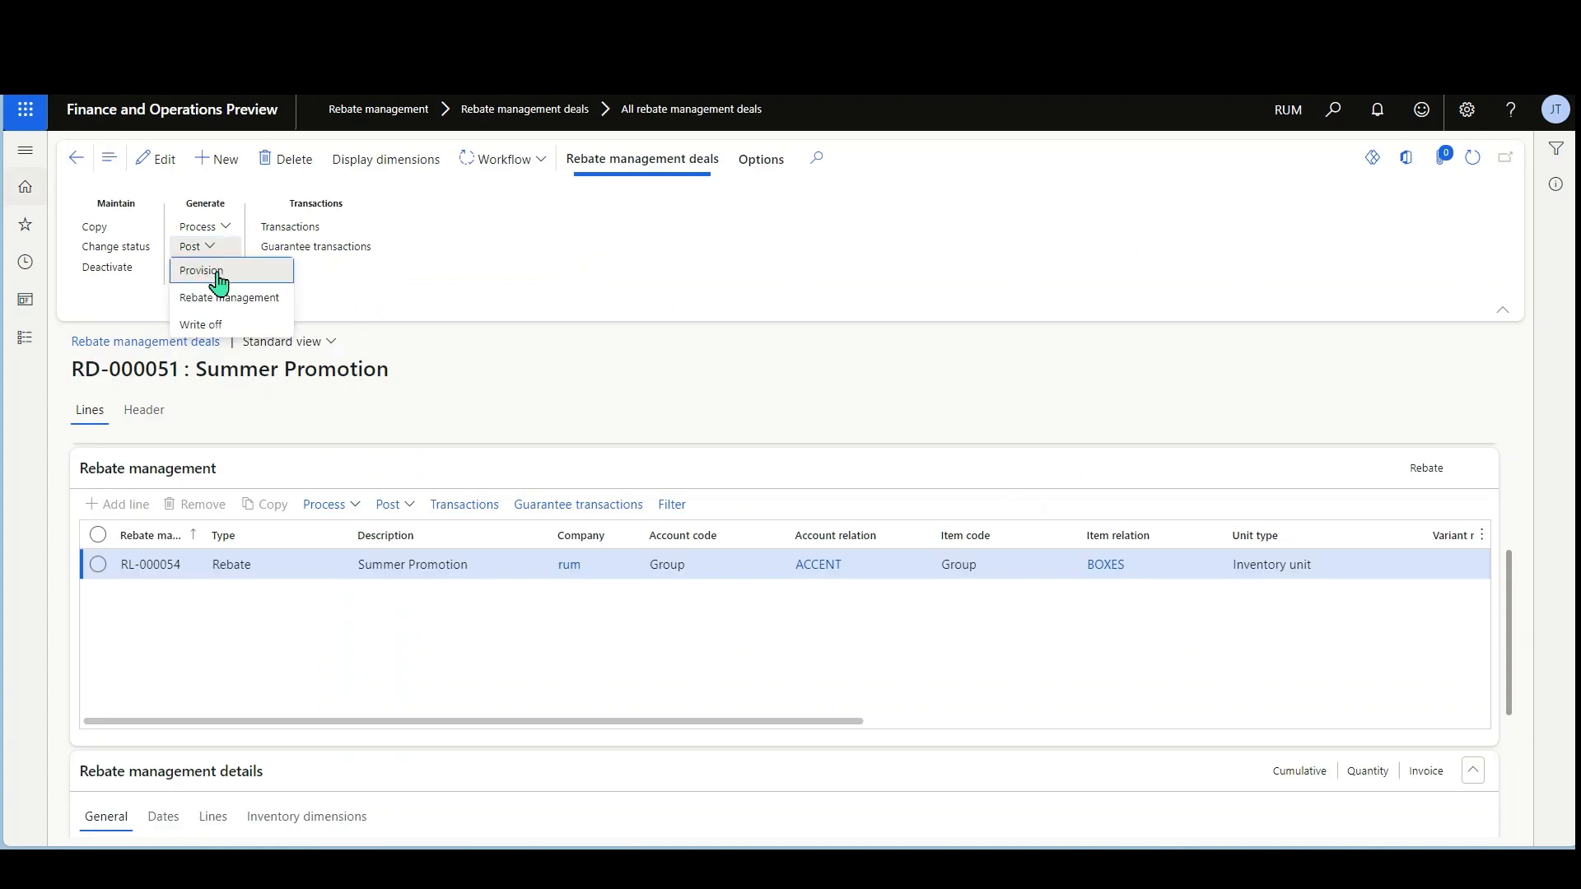
pyautogui.click(216, 271)
pyautogui.click(1161, 290)
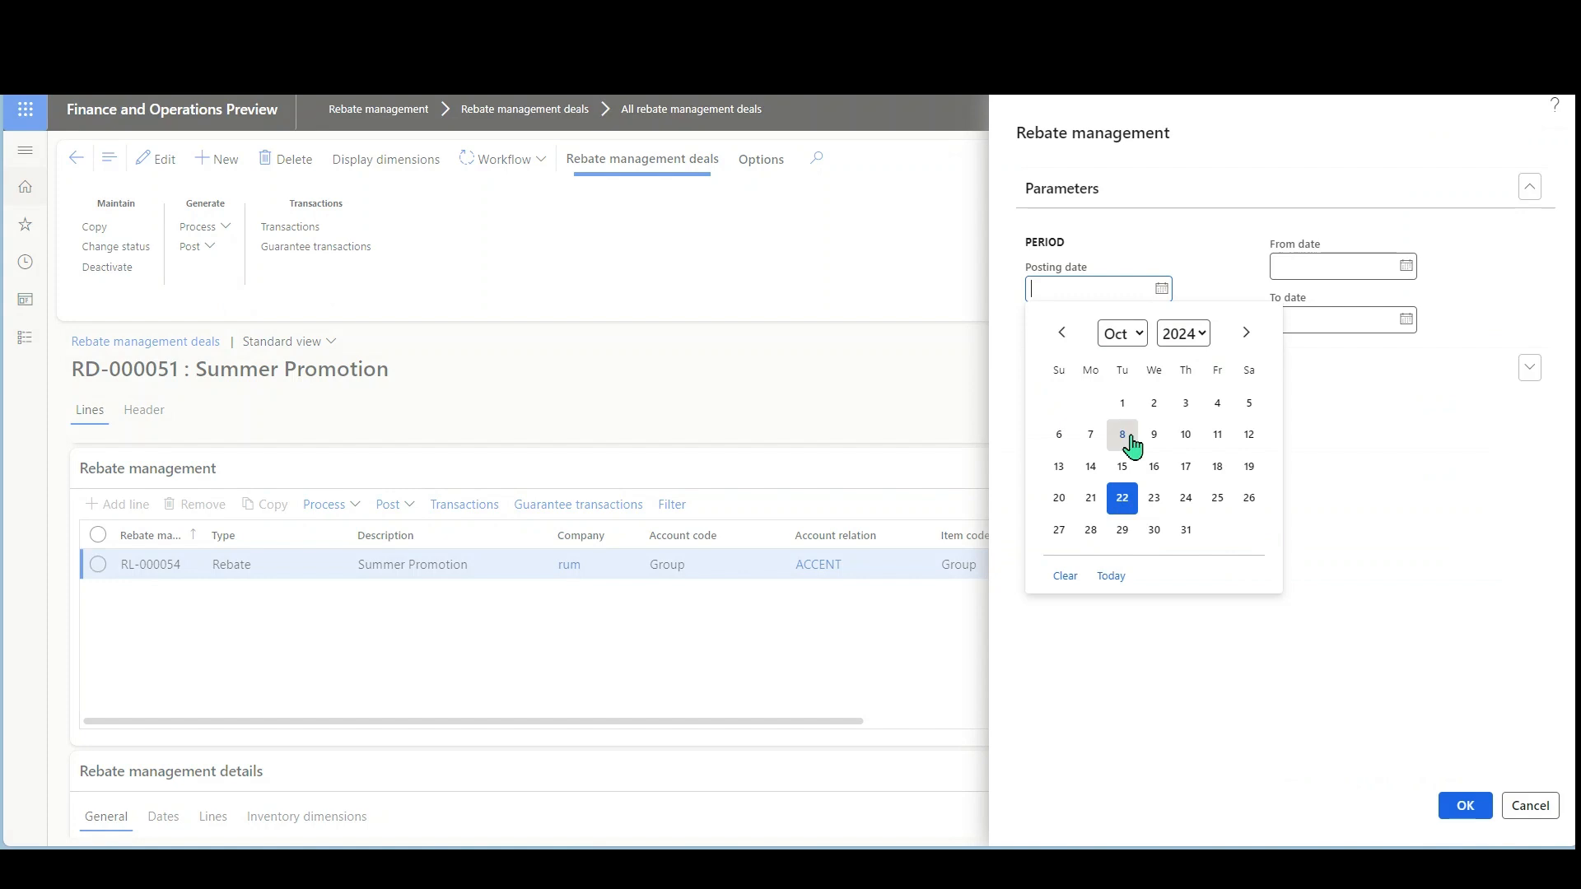
pyautogui.click(1125, 496)
pyautogui.click(1405, 269)
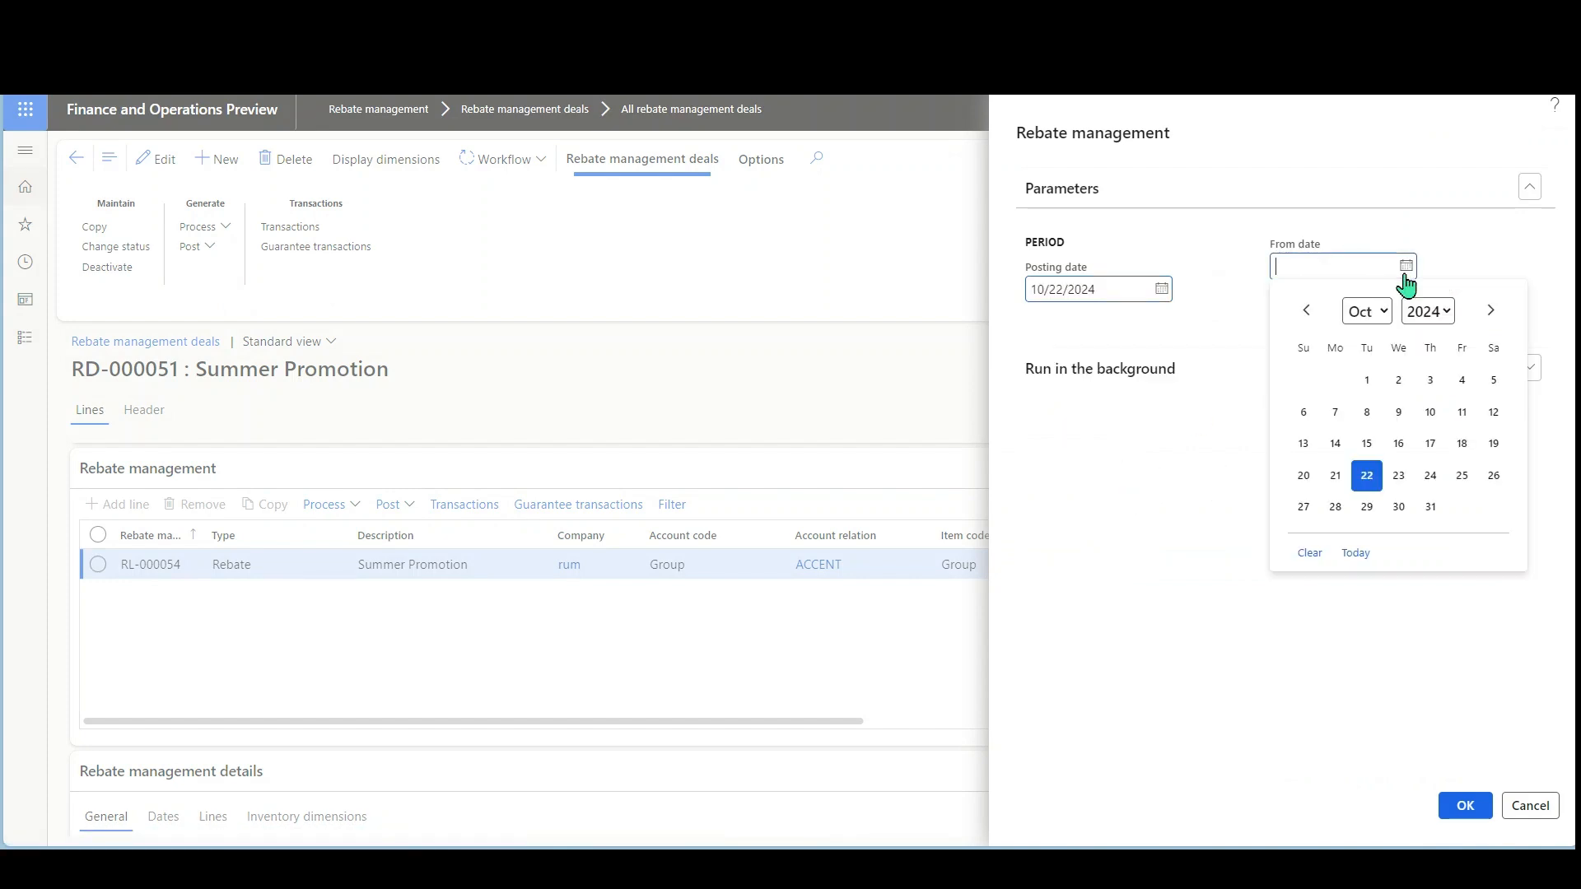
pyautogui.click(1367, 475)
pyautogui.click(1405, 320)
pyautogui.click(1367, 528)
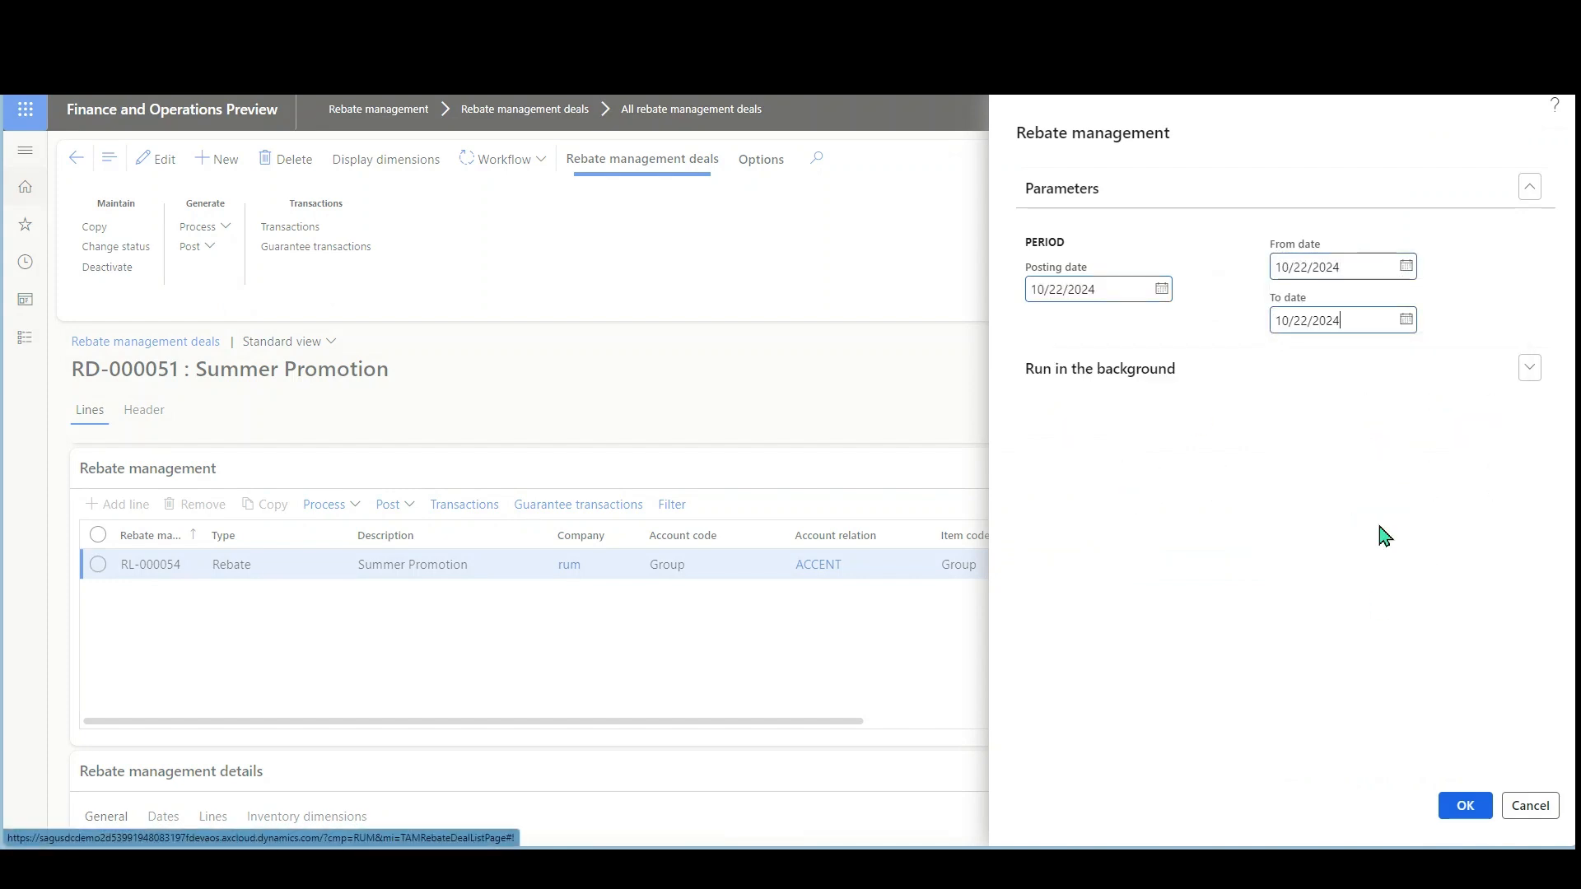
pyautogui.click(1465, 805)
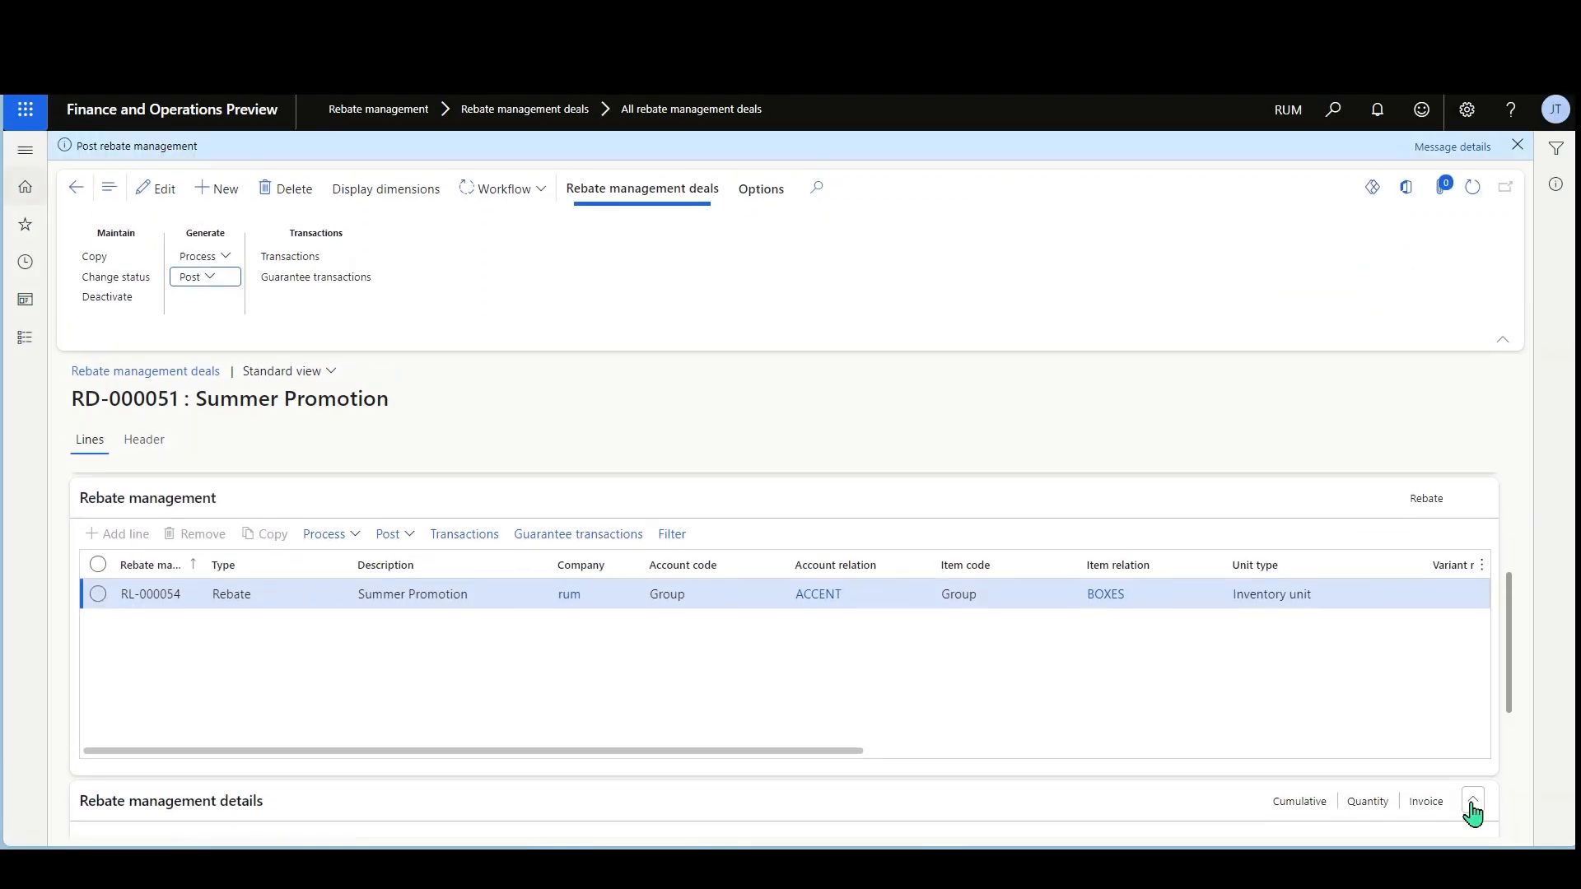
# Show the deal's posted rebate transactions and select the 10.00 transaction of type Rebate
pyautogui.click(293, 257)
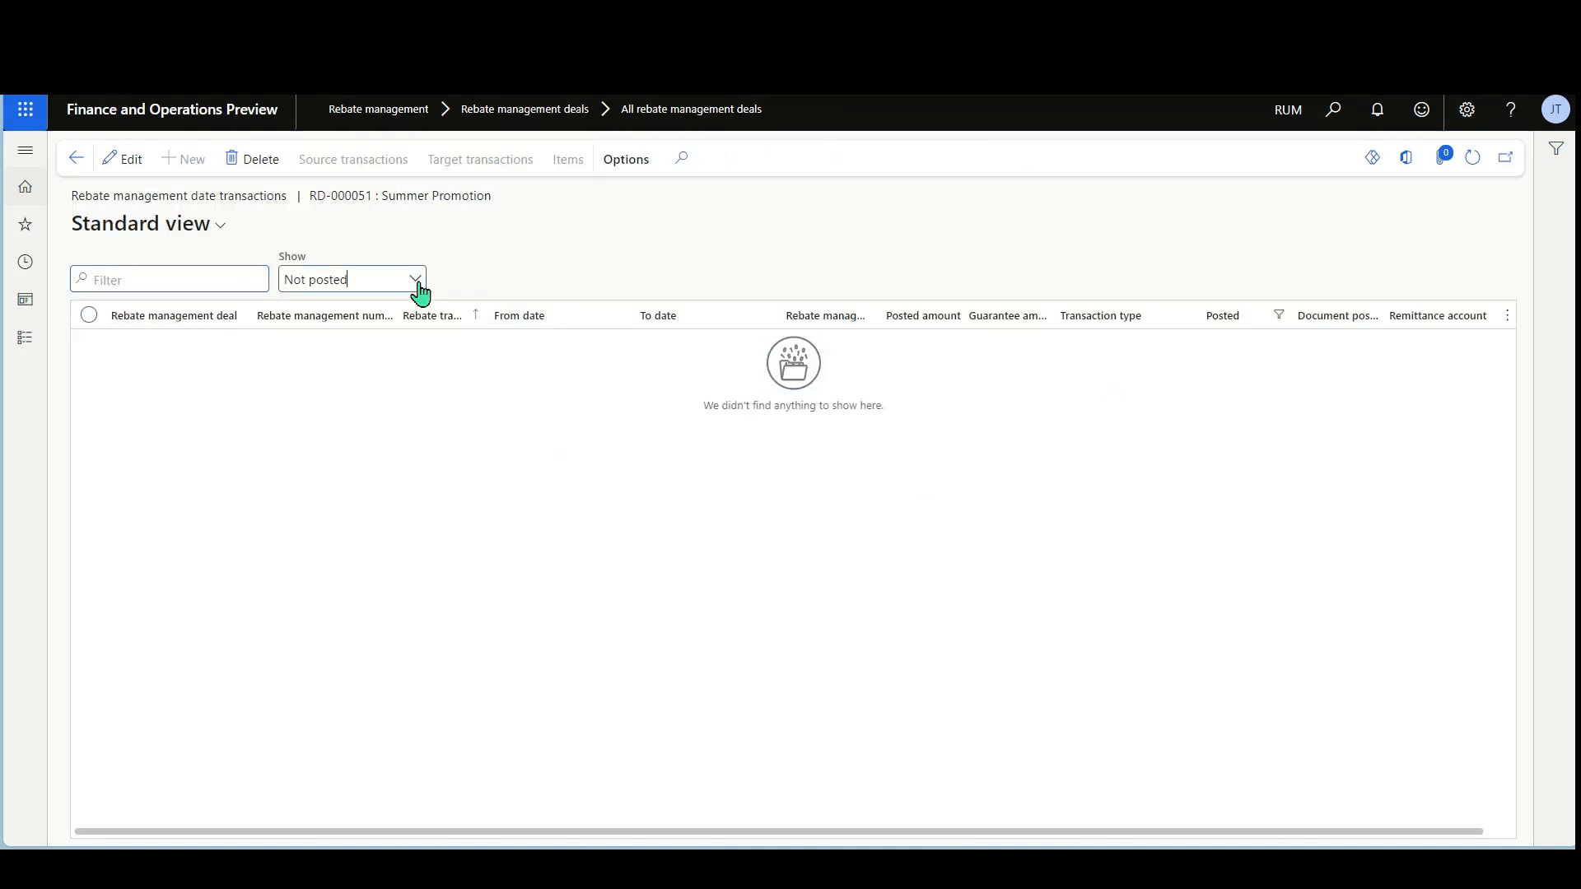
pyautogui.click(416, 280)
pyautogui.click(363, 362)
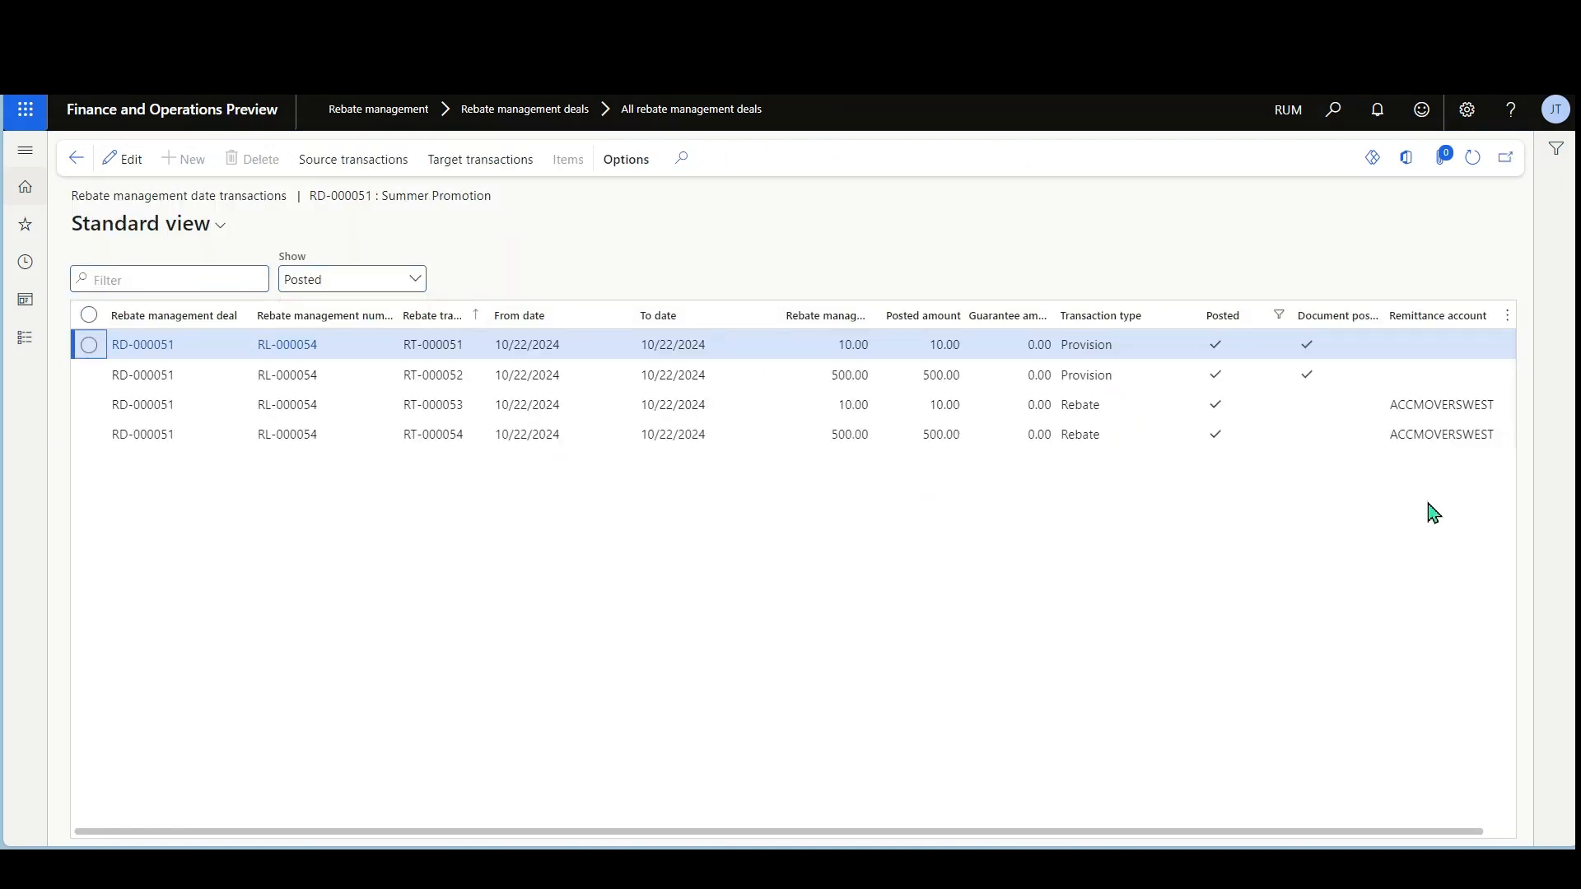
pyautogui.click(1218, 410)
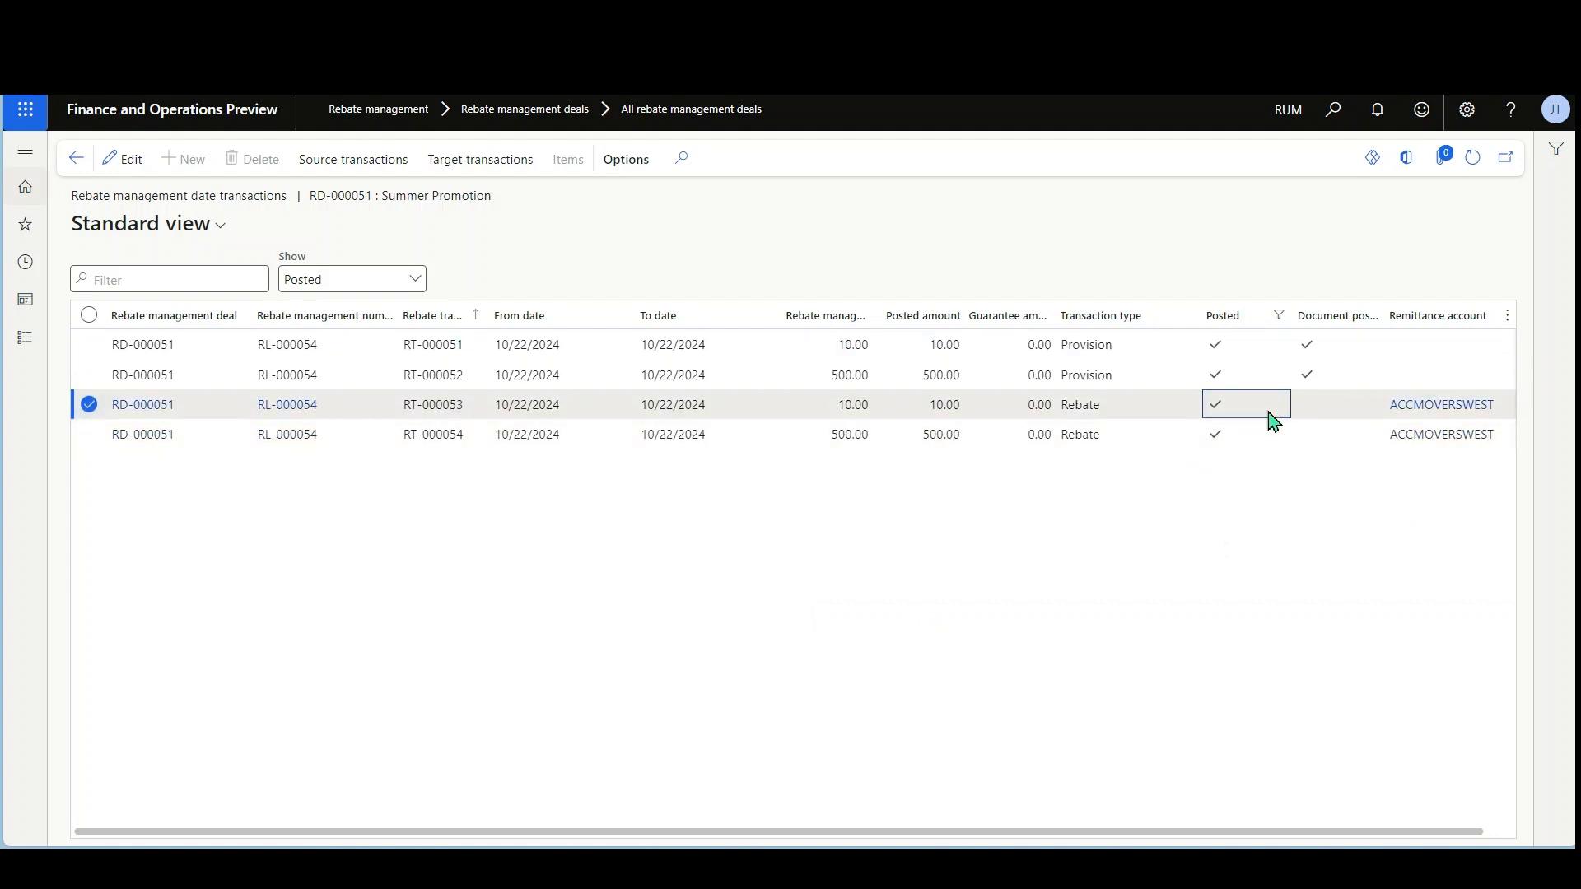
# Open the vendor invoice journal lines generated for the 10.00 rebate transaction, widen the account type column, and review the line's amounts and accounts
pyautogui.click(1315, 408)
pyautogui.click(519, 163)
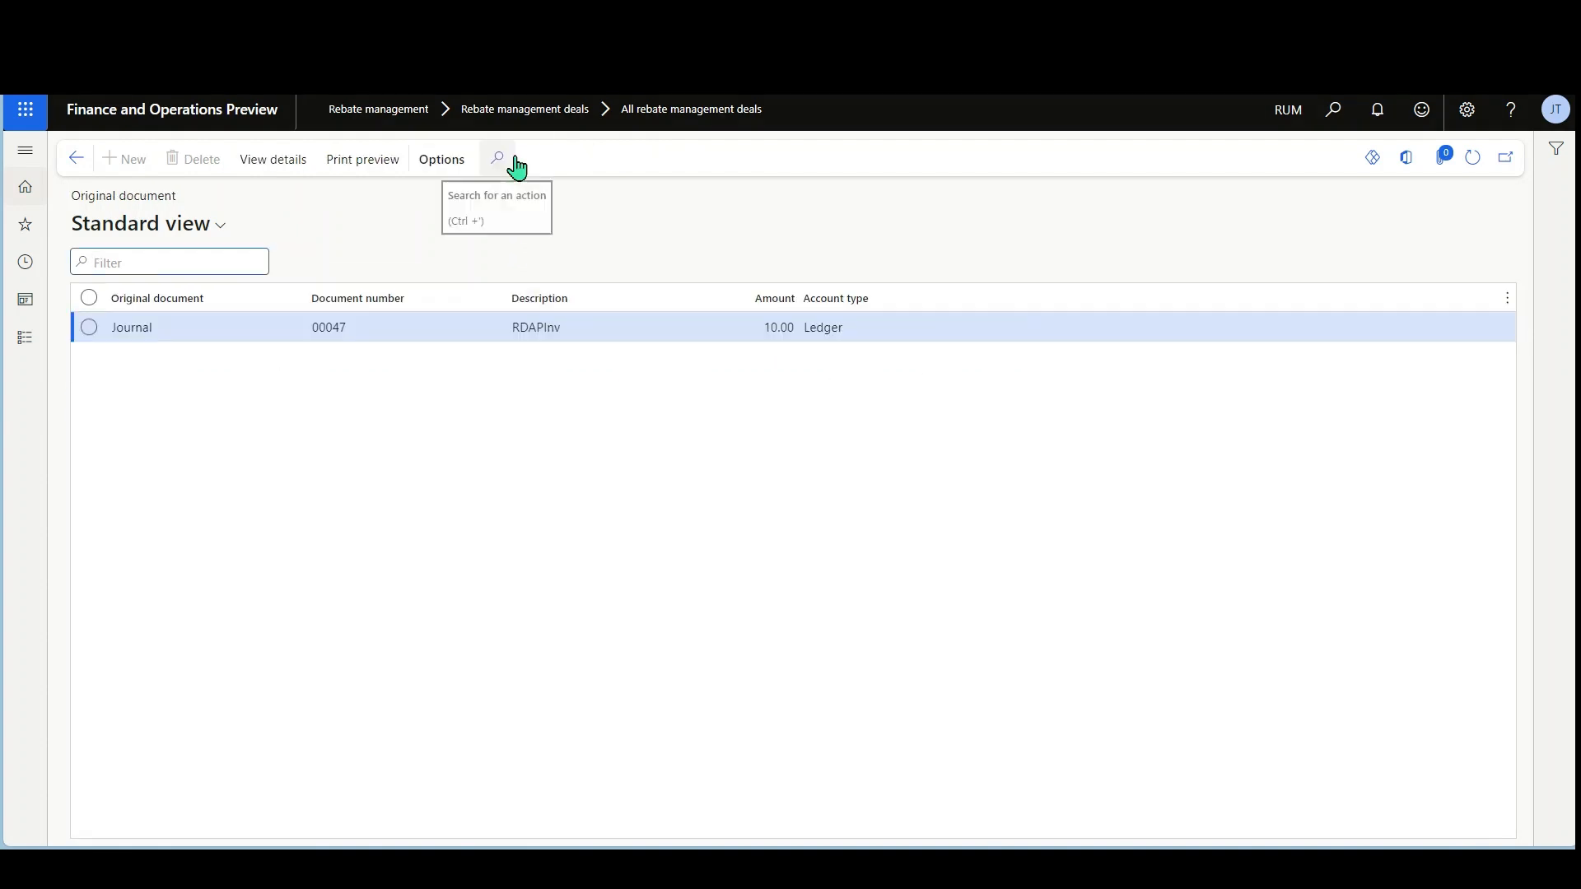
pyautogui.click(285, 175)
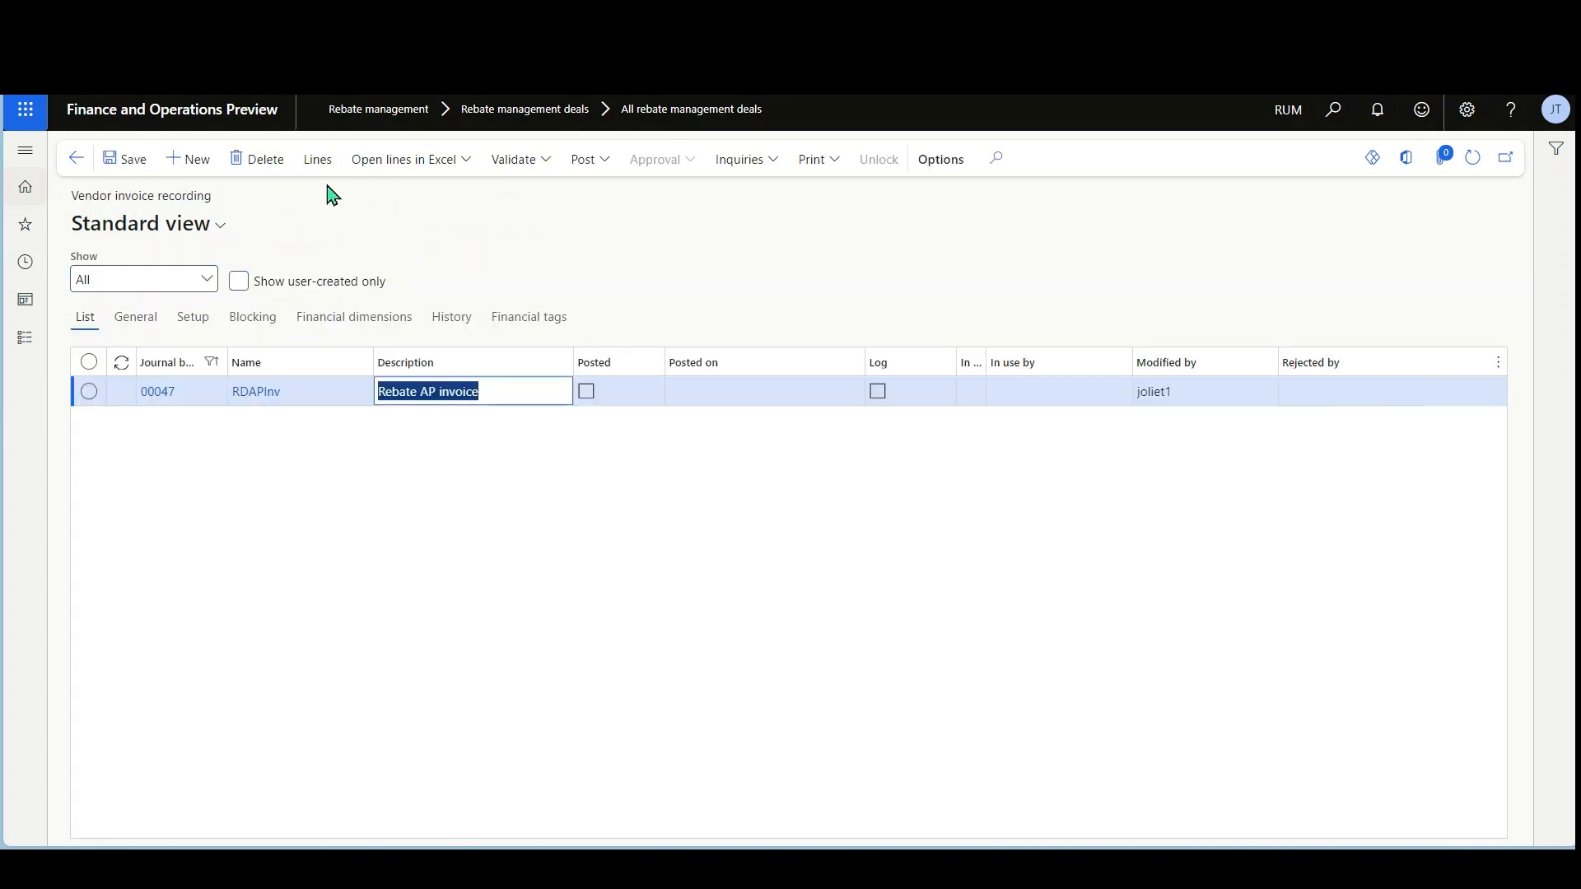
pyautogui.click(319, 163)
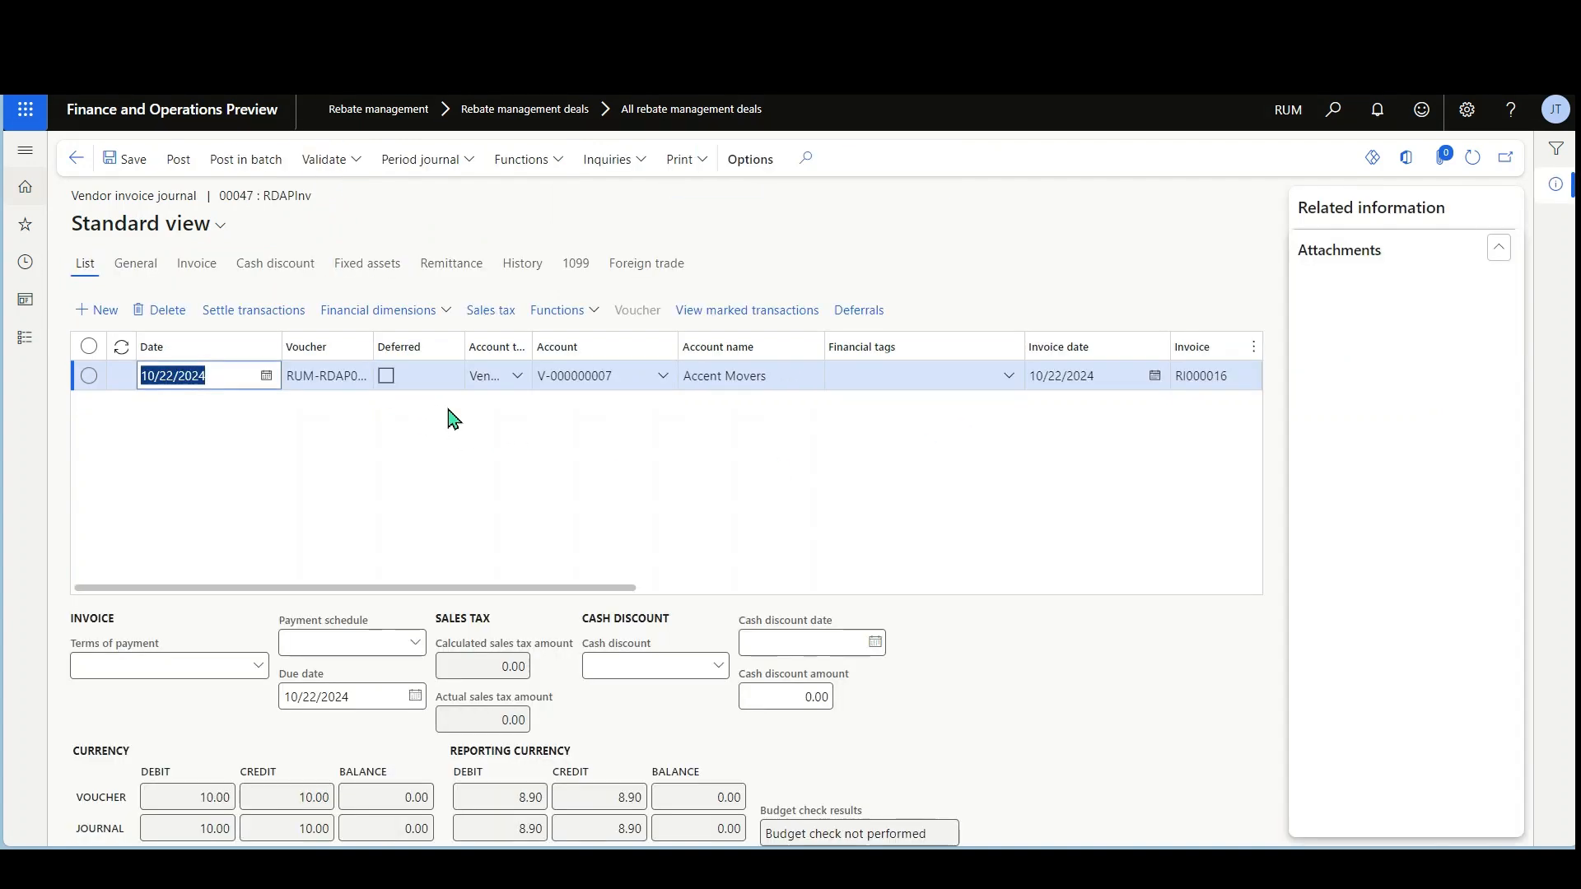
pyautogui.moveTo(533, 347); pyautogui.dragTo(565, 346)
pyautogui.moveTo(621, 590); pyautogui.dragTo(1087, 589)
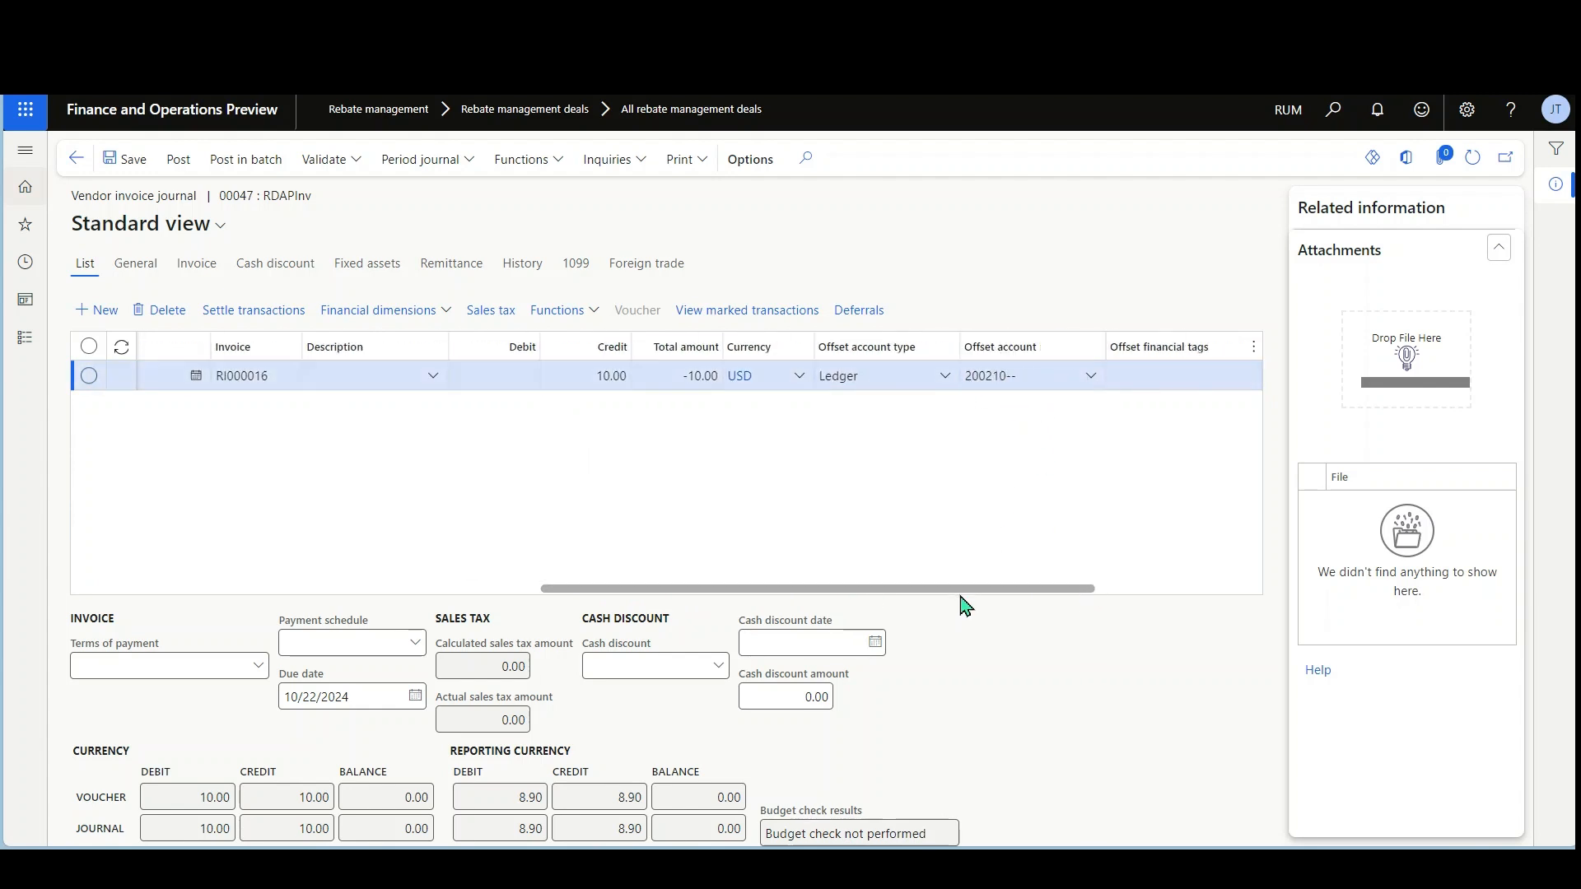
pyautogui.moveTo(960, 592); pyautogui.dragTo(756, 595)
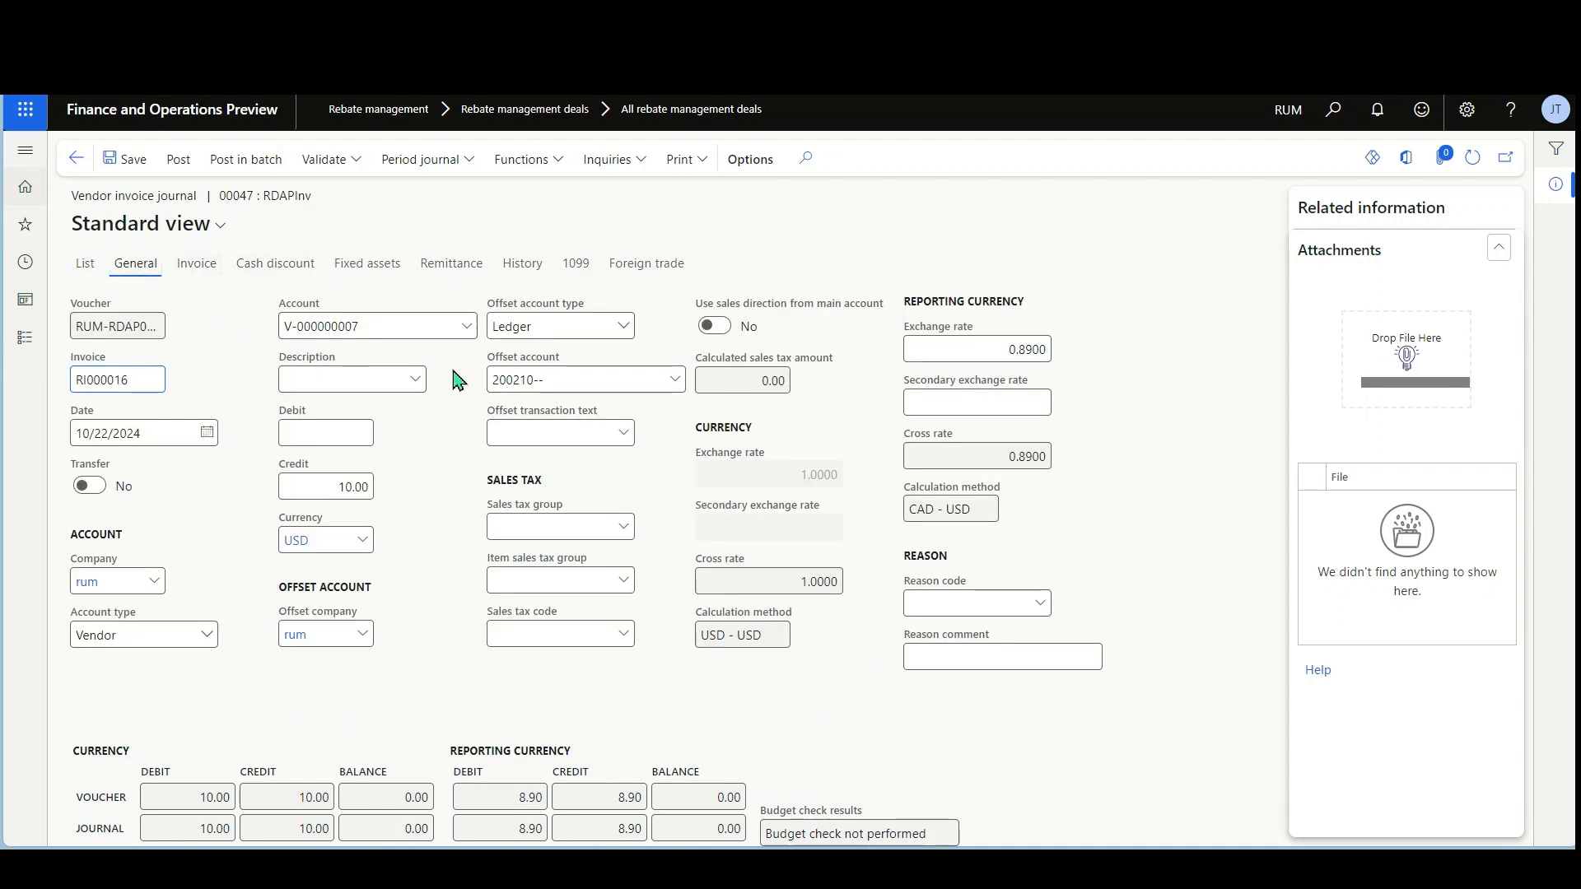
# Select the first listed employee as approver in the rebate journal line's invoice details and post the journal
pyautogui.click(196, 262)
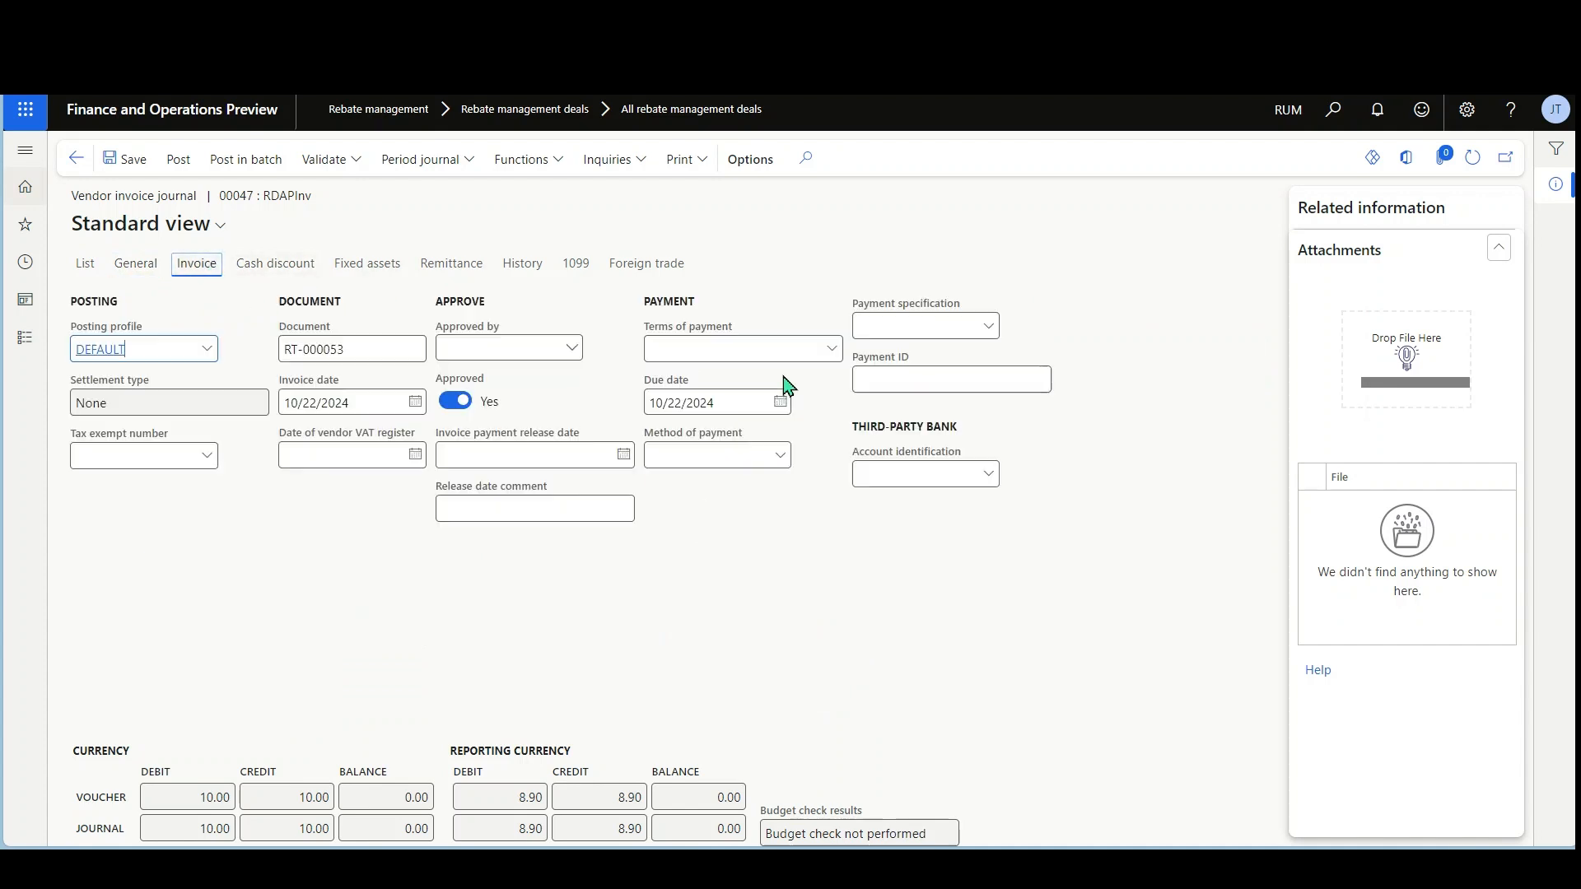
pyautogui.click(576, 355)
pyautogui.click(573, 350)
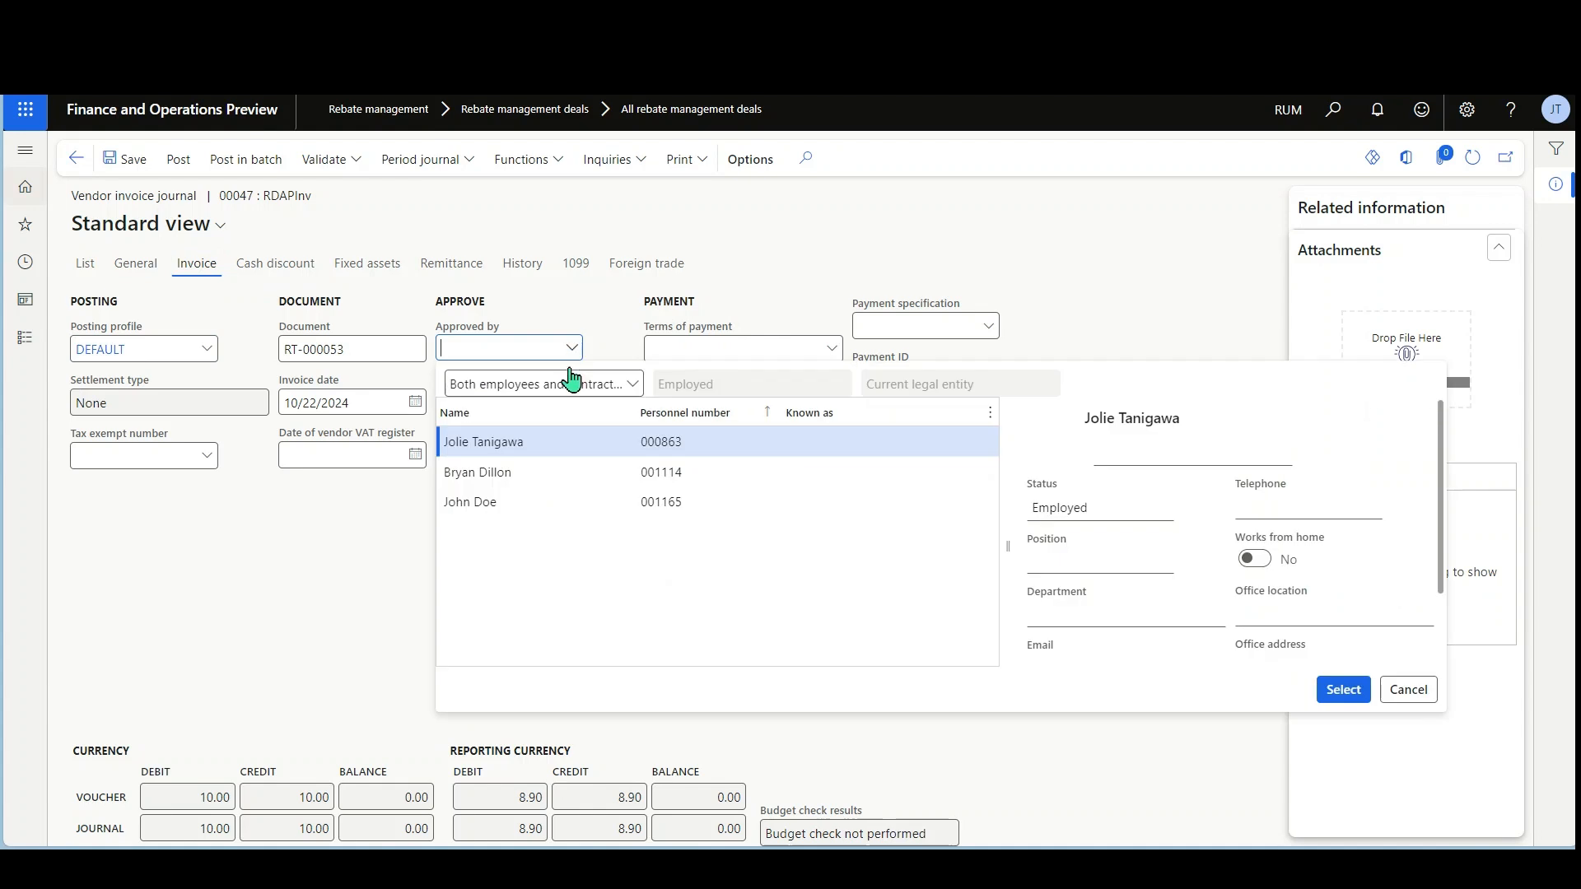
pyautogui.click(1361, 692)
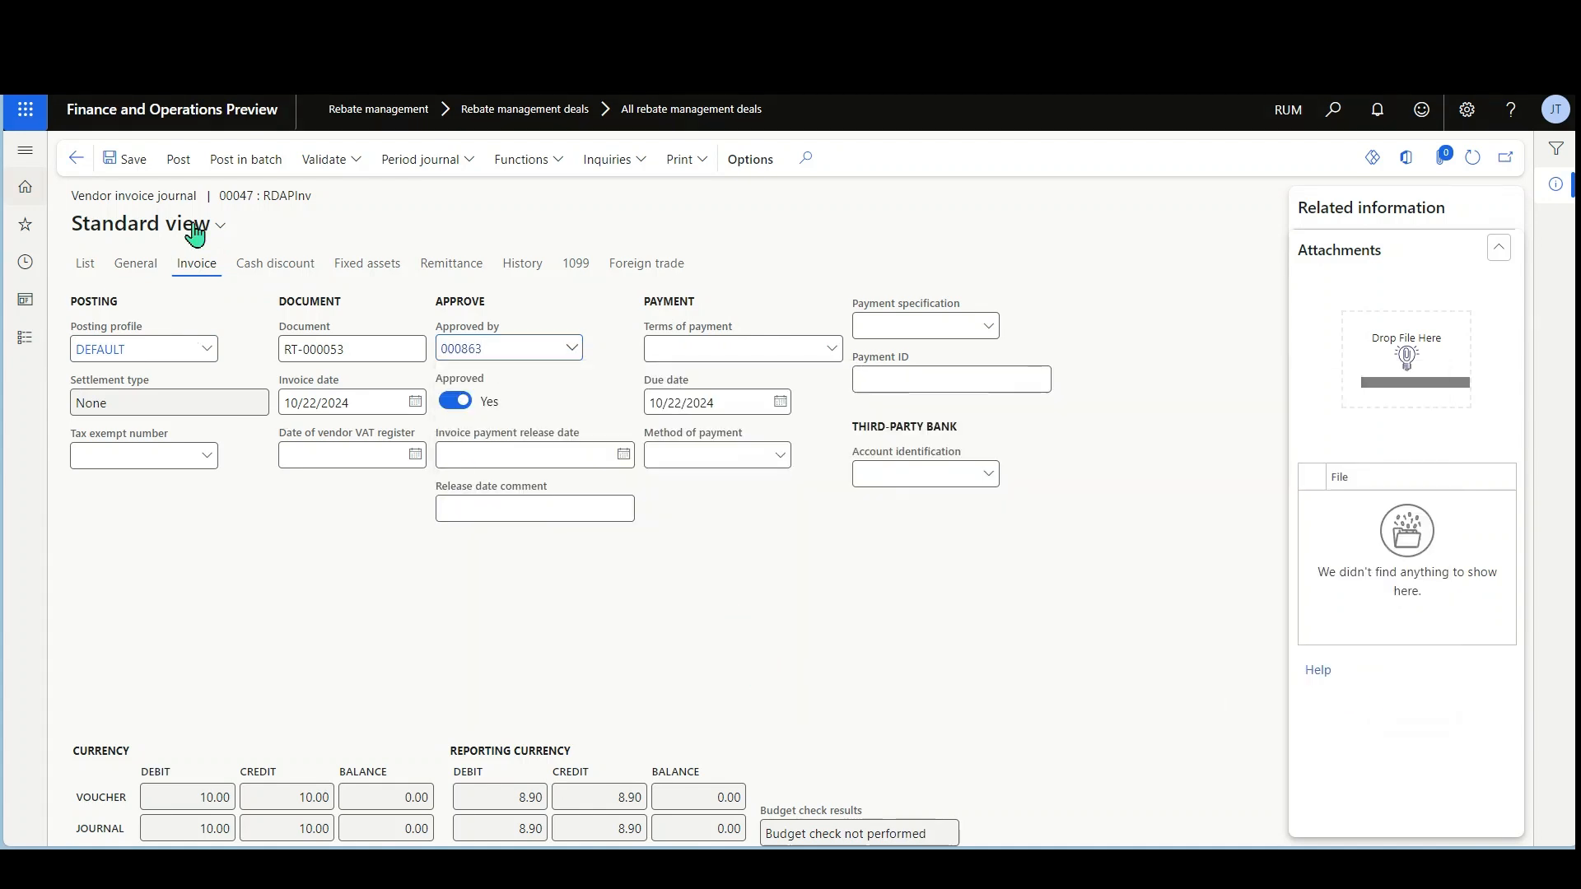
pyautogui.click(188, 164)
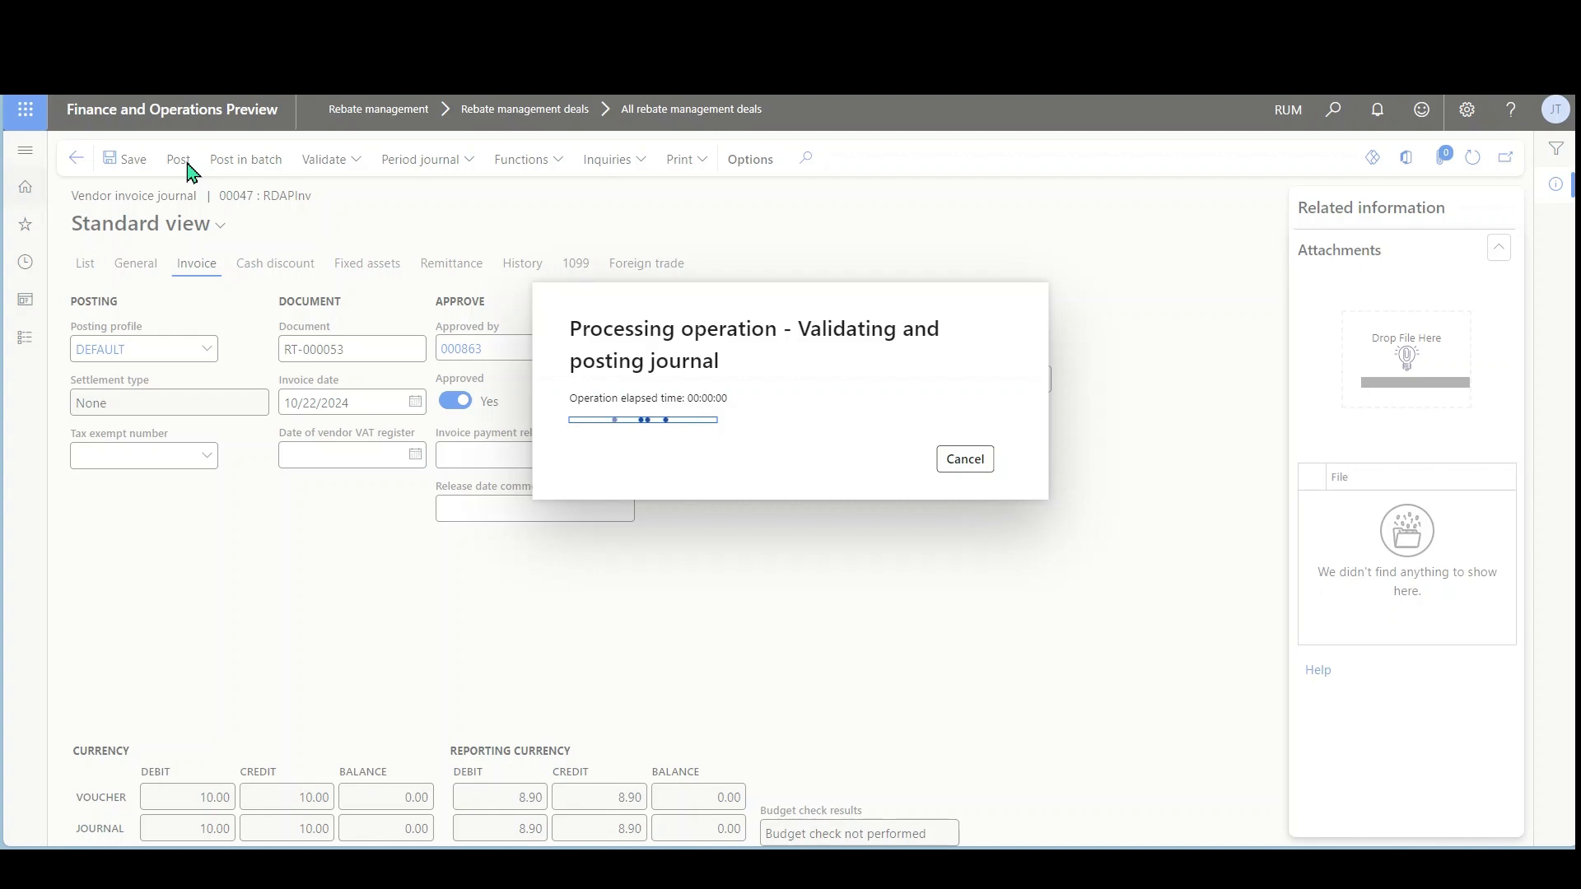
# Return to the deal's posted rebate transactions, refresh them, and select the 500.00 transaction of type Rebate
pyautogui.click(77, 161)
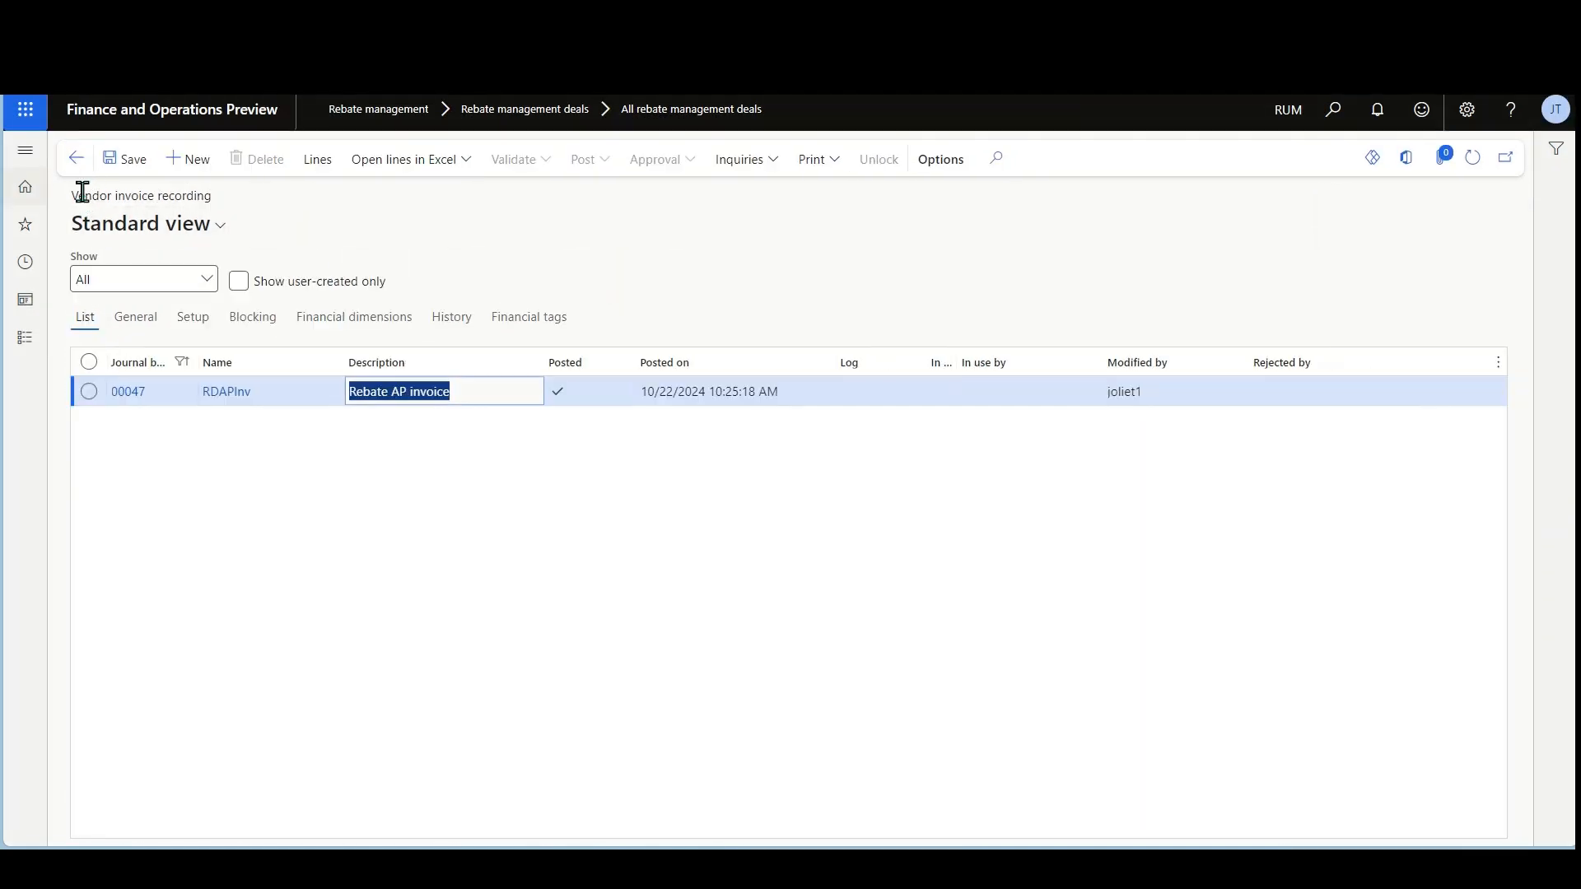
pyautogui.click(77, 160)
pyautogui.click(77, 161)
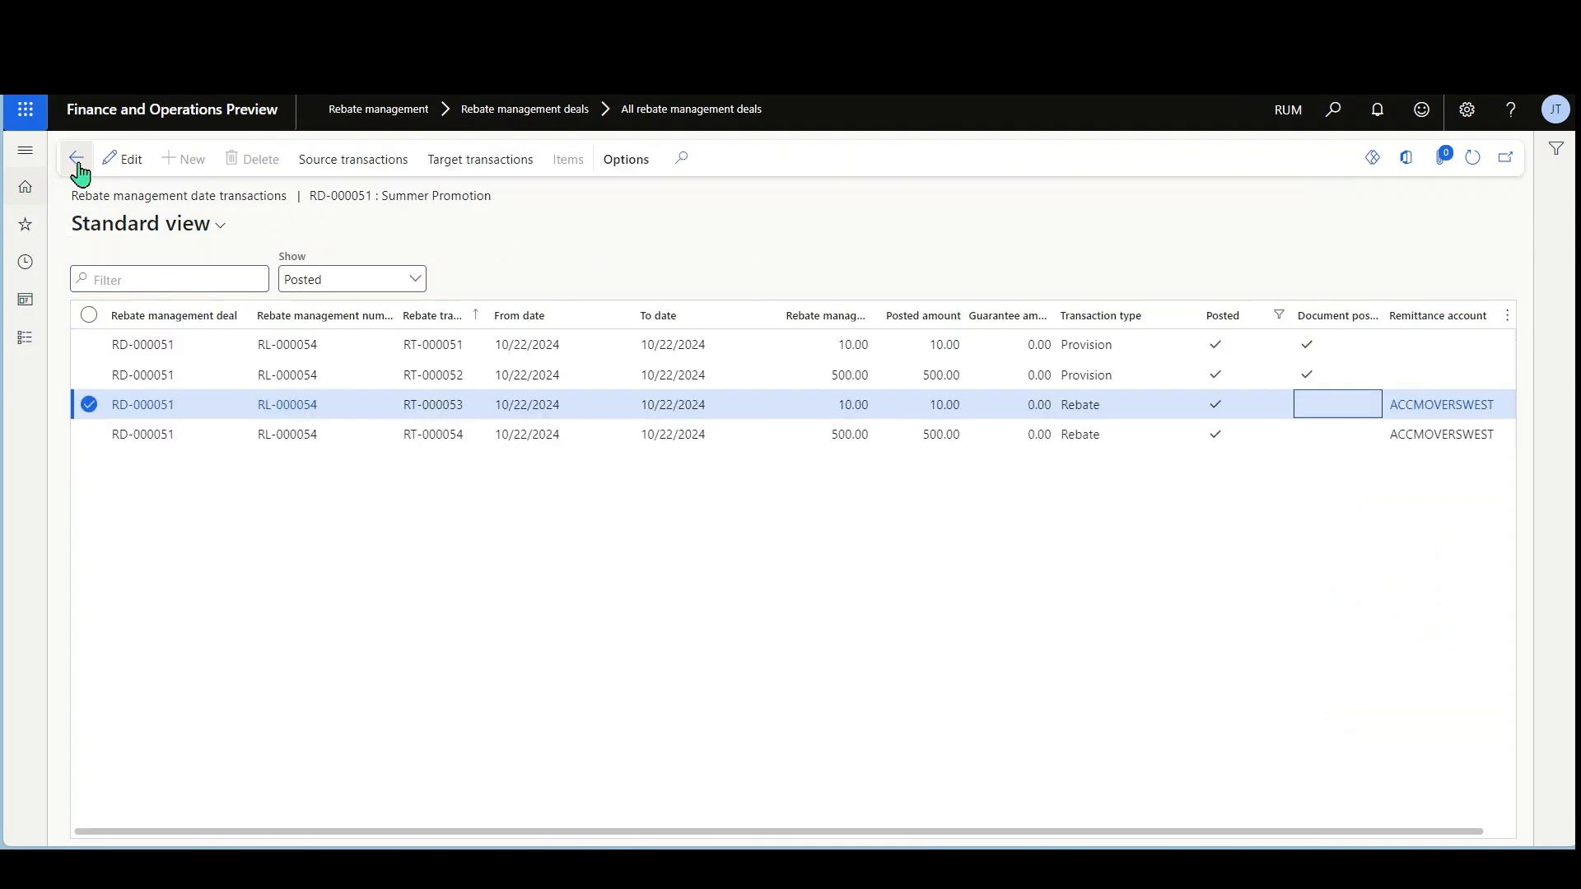
pyautogui.click(1472, 157)
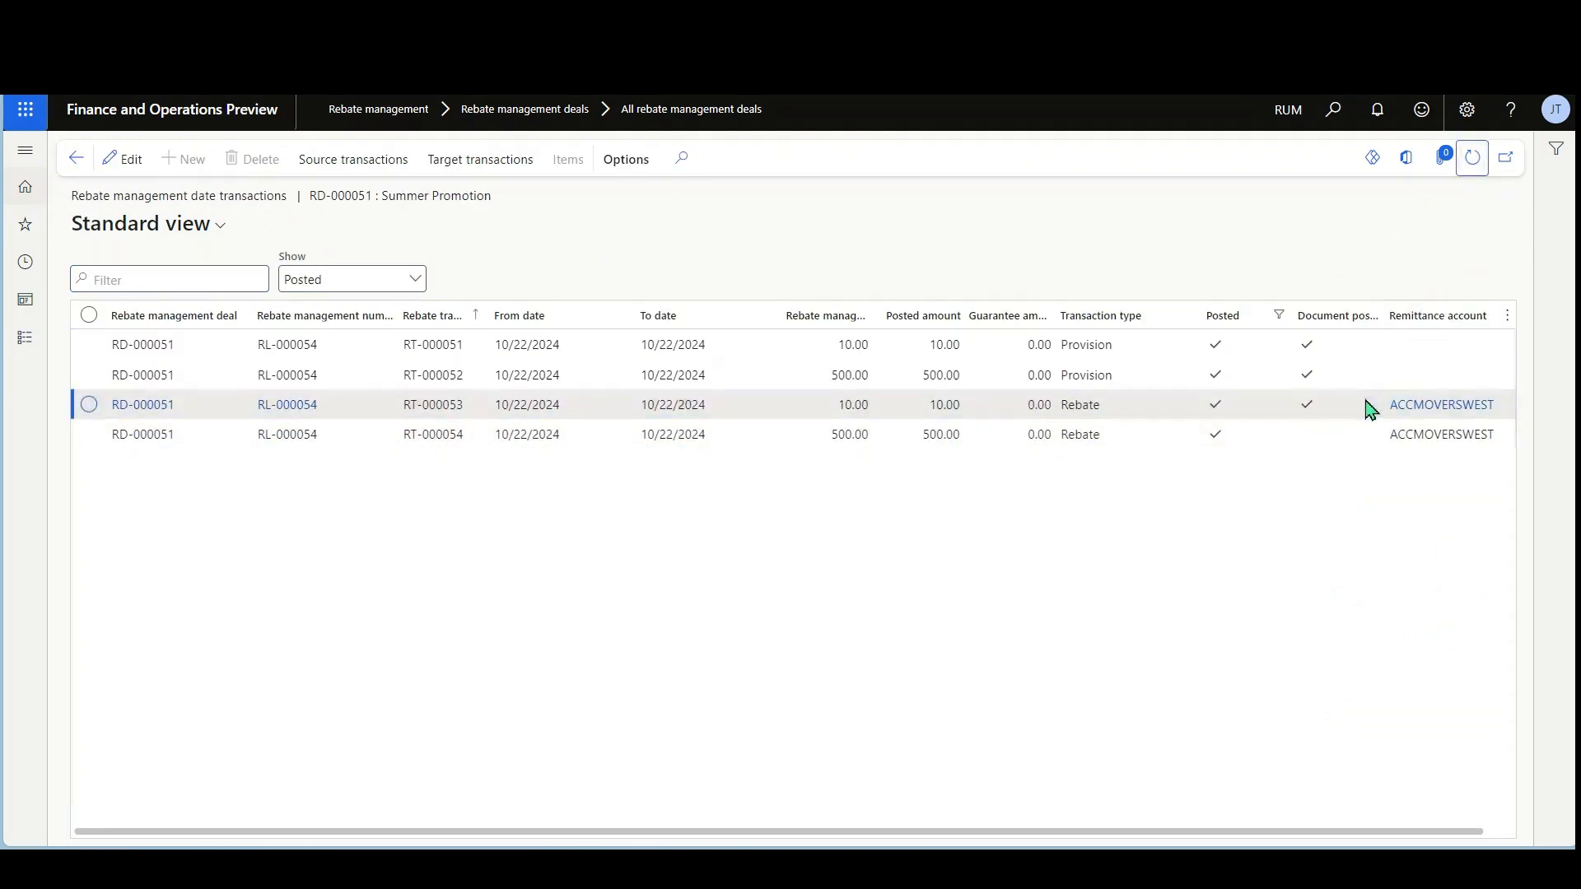
pyautogui.click(1324, 410)
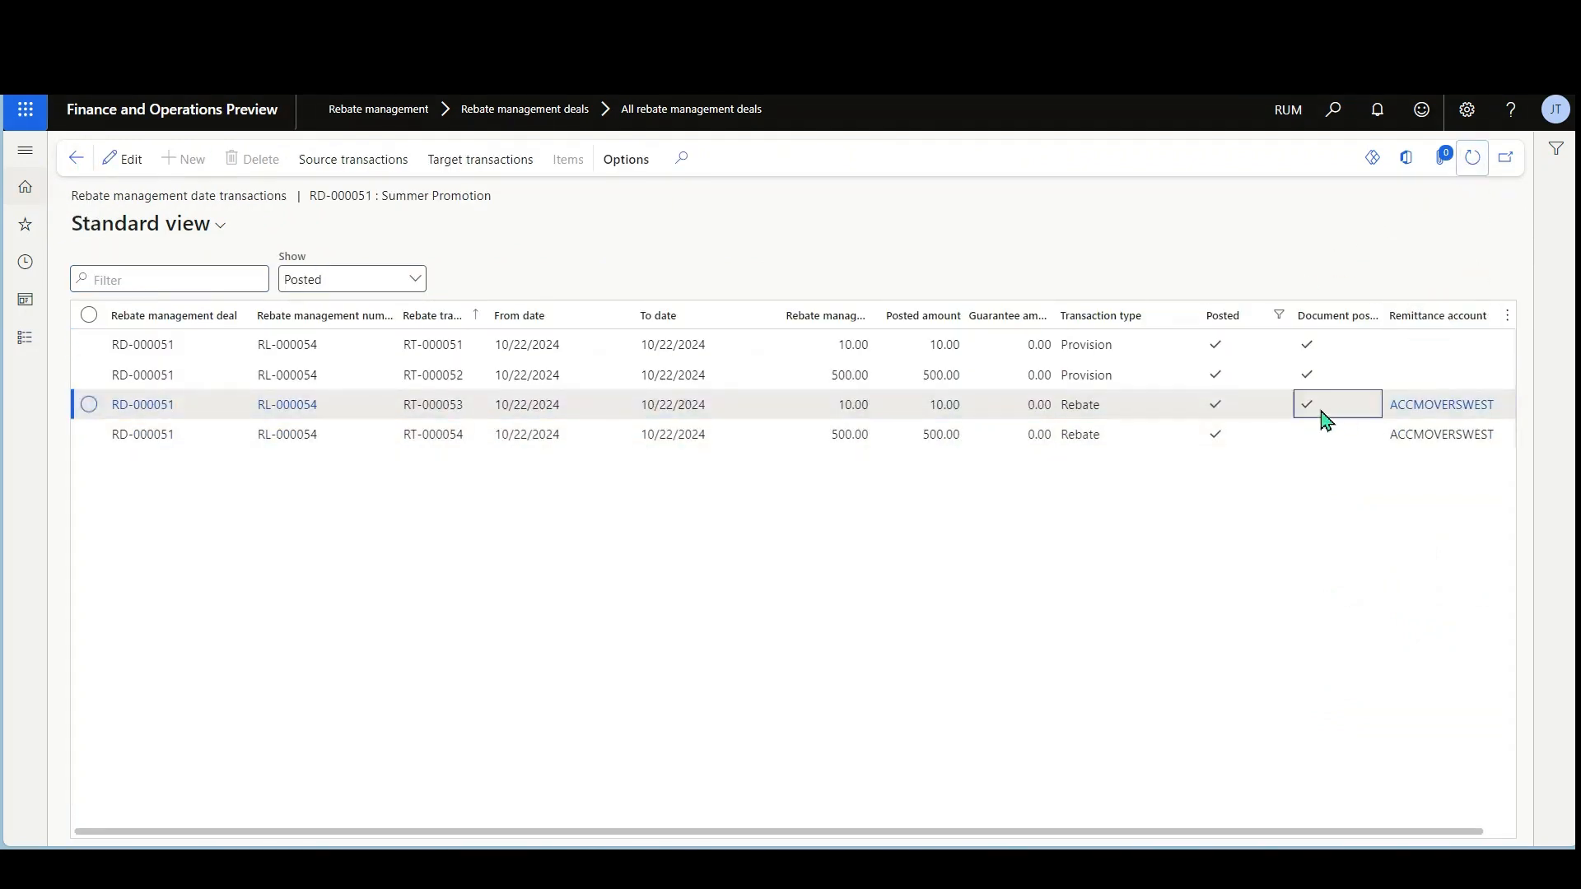
pyautogui.click(1288, 436)
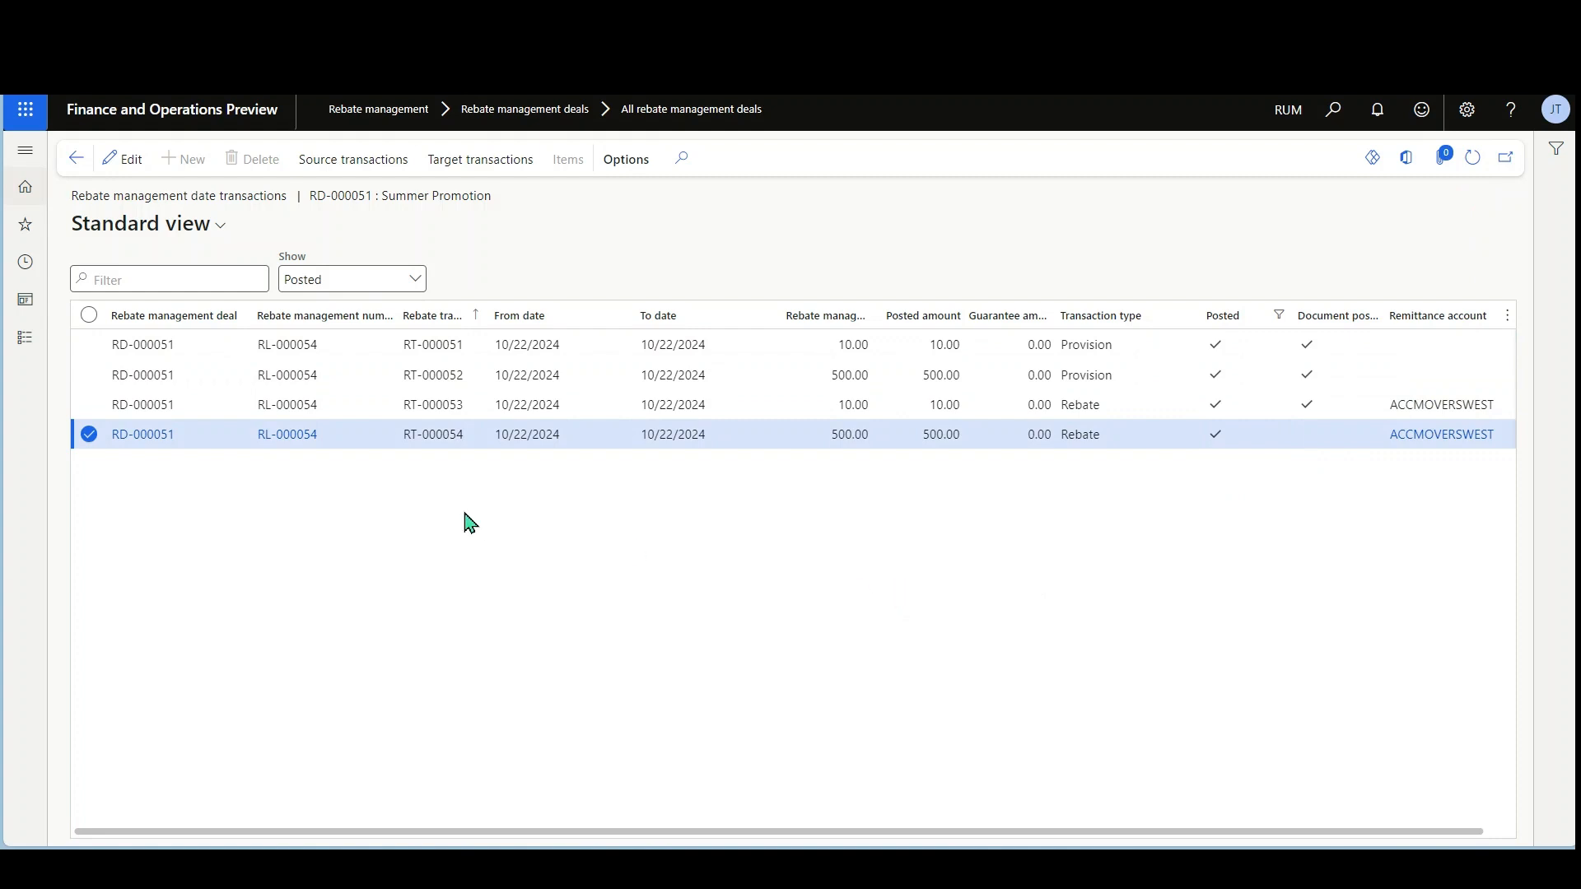
# Copy the deal number RD-000051 from the transaction list and open the Rebate workbench in the Rebate management module
pyautogui.click(30, 339)
pyautogui.click(563, 578)
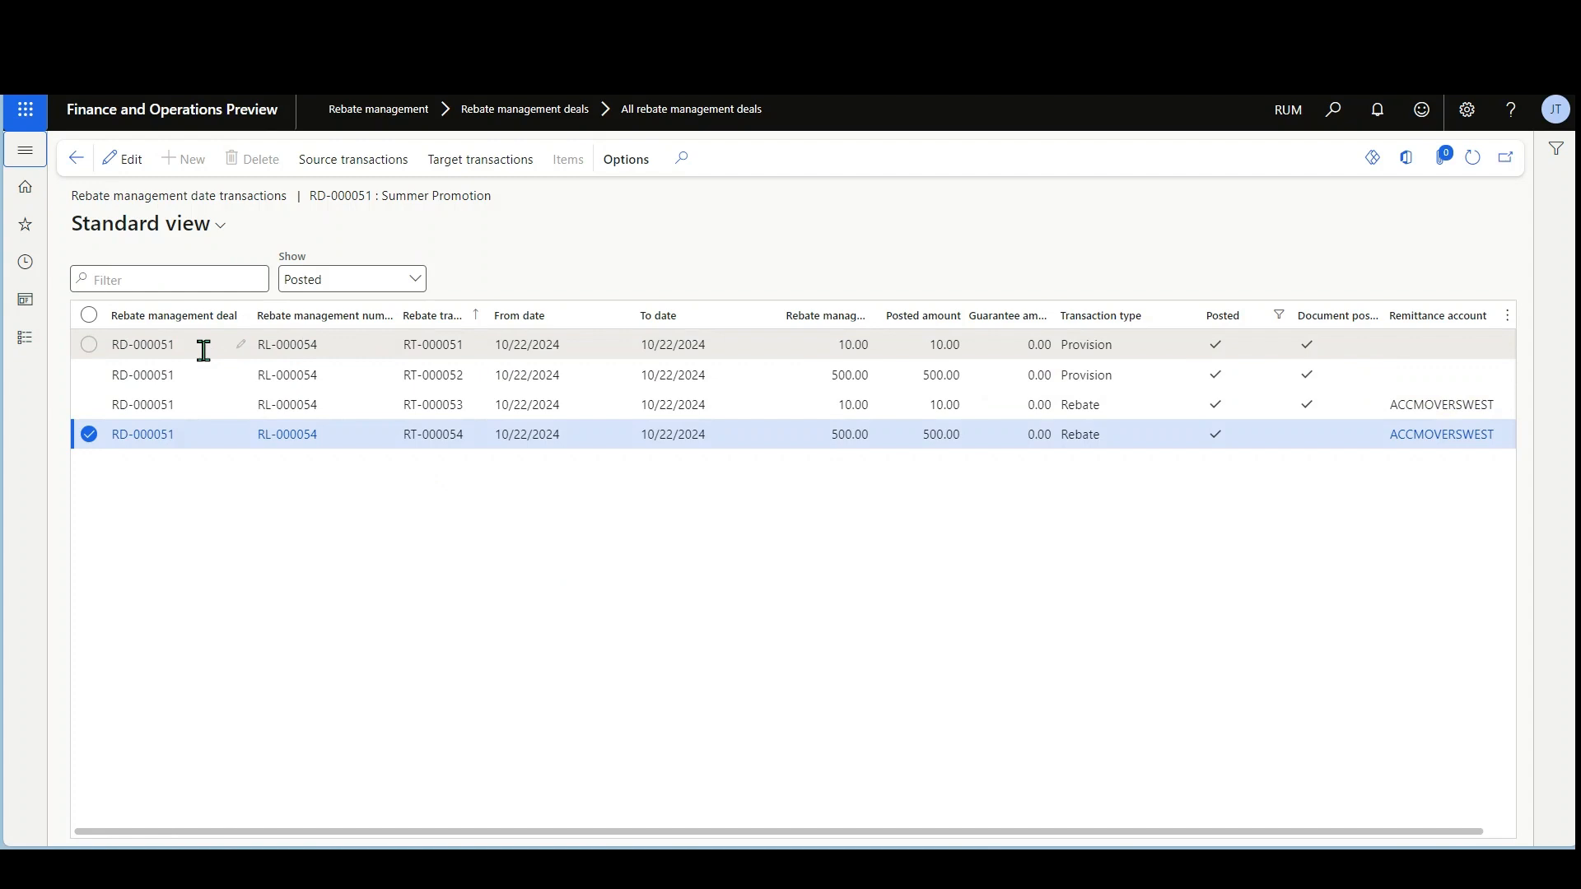
pyautogui.moveTo(175, 346); pyautogui.dragTo(113, 354)
pyautogui.hotkey('ctrl', 'c')
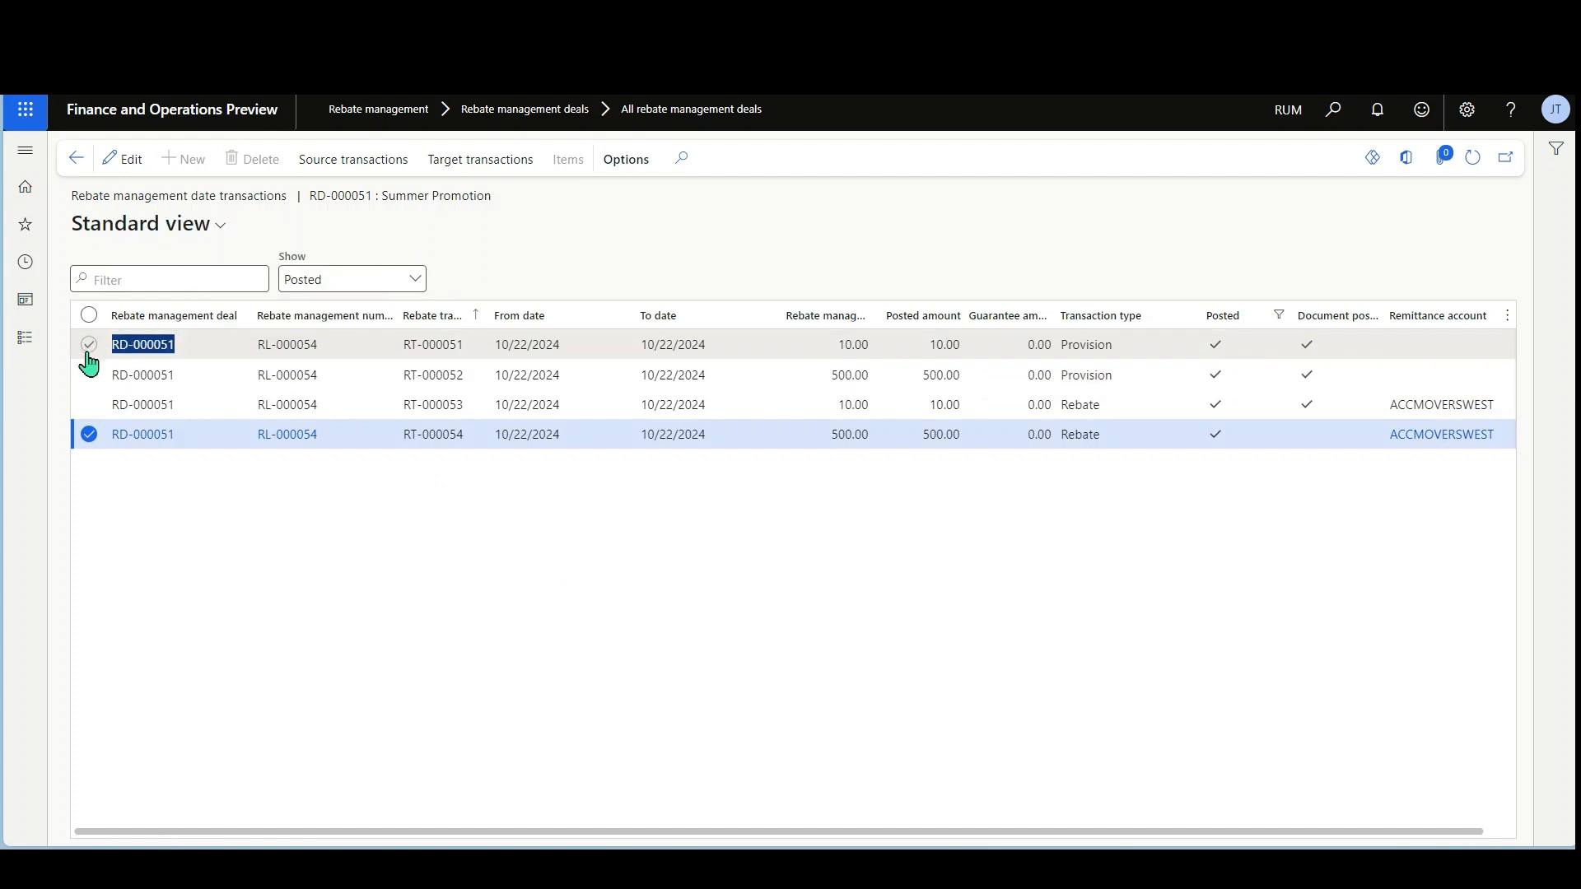
pyautogui.click(32, 344)
pyautogui.scroll(-8, 153, 622)
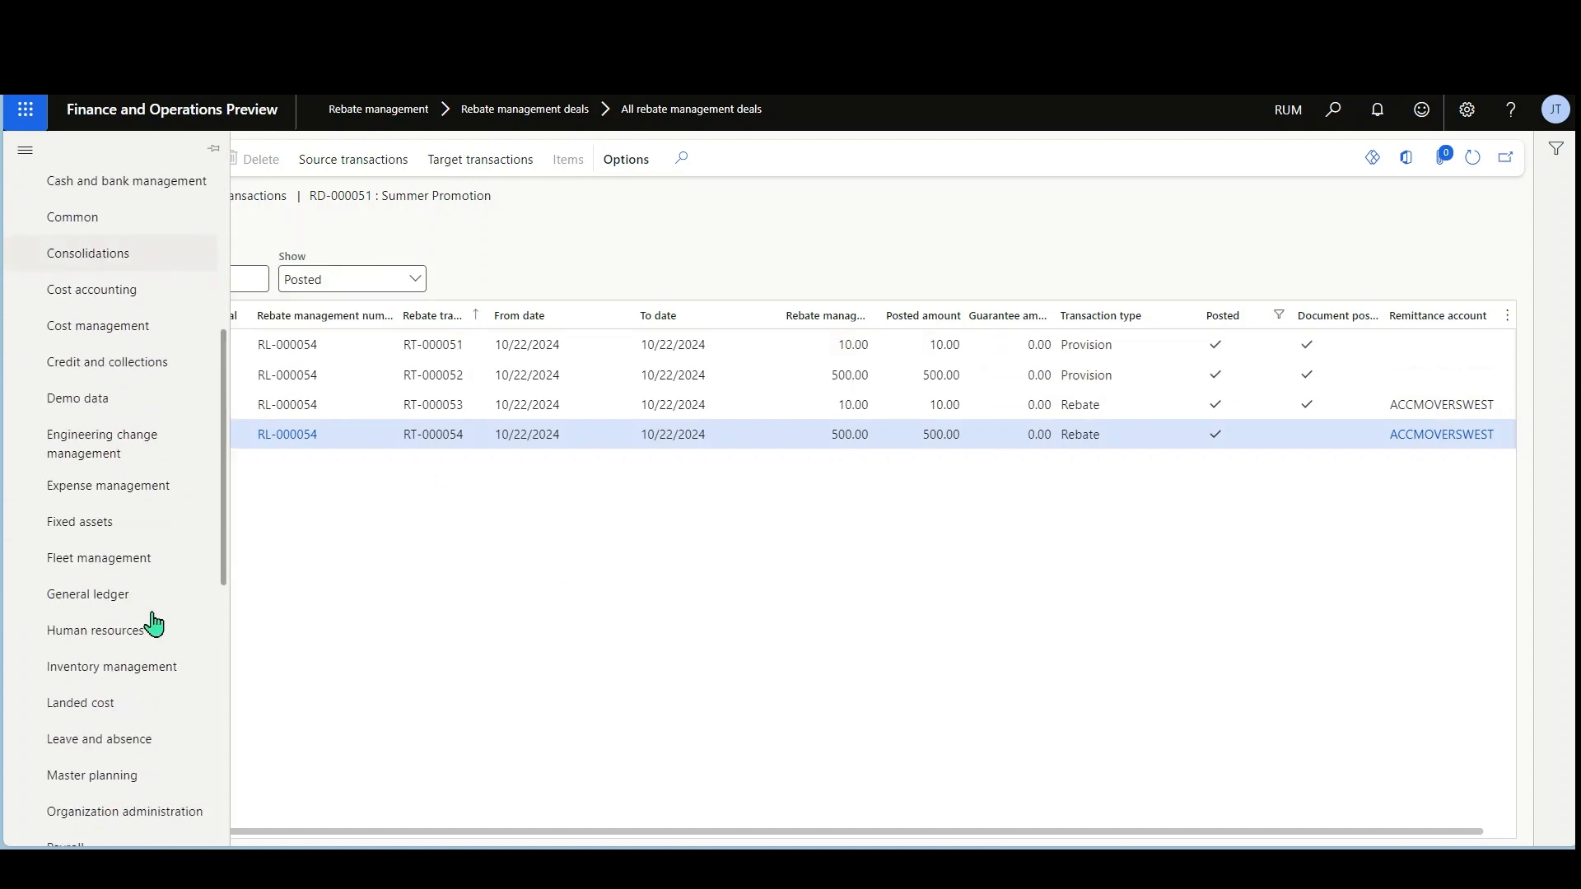
pyautogui.scroll(-2, 154, 774)
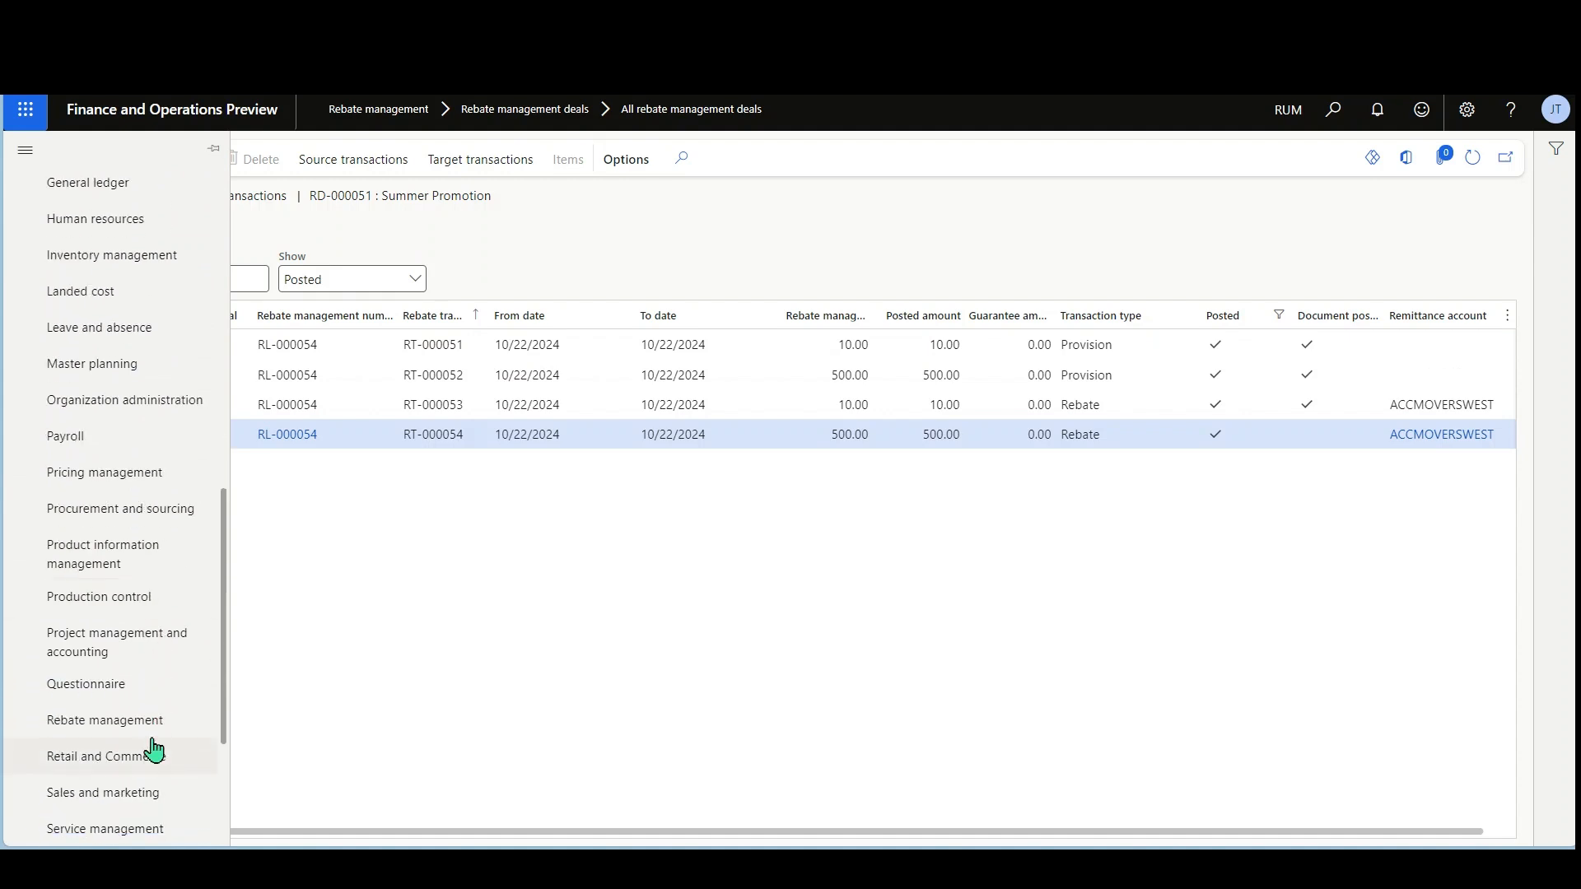
pyautogui.click(150, 723)
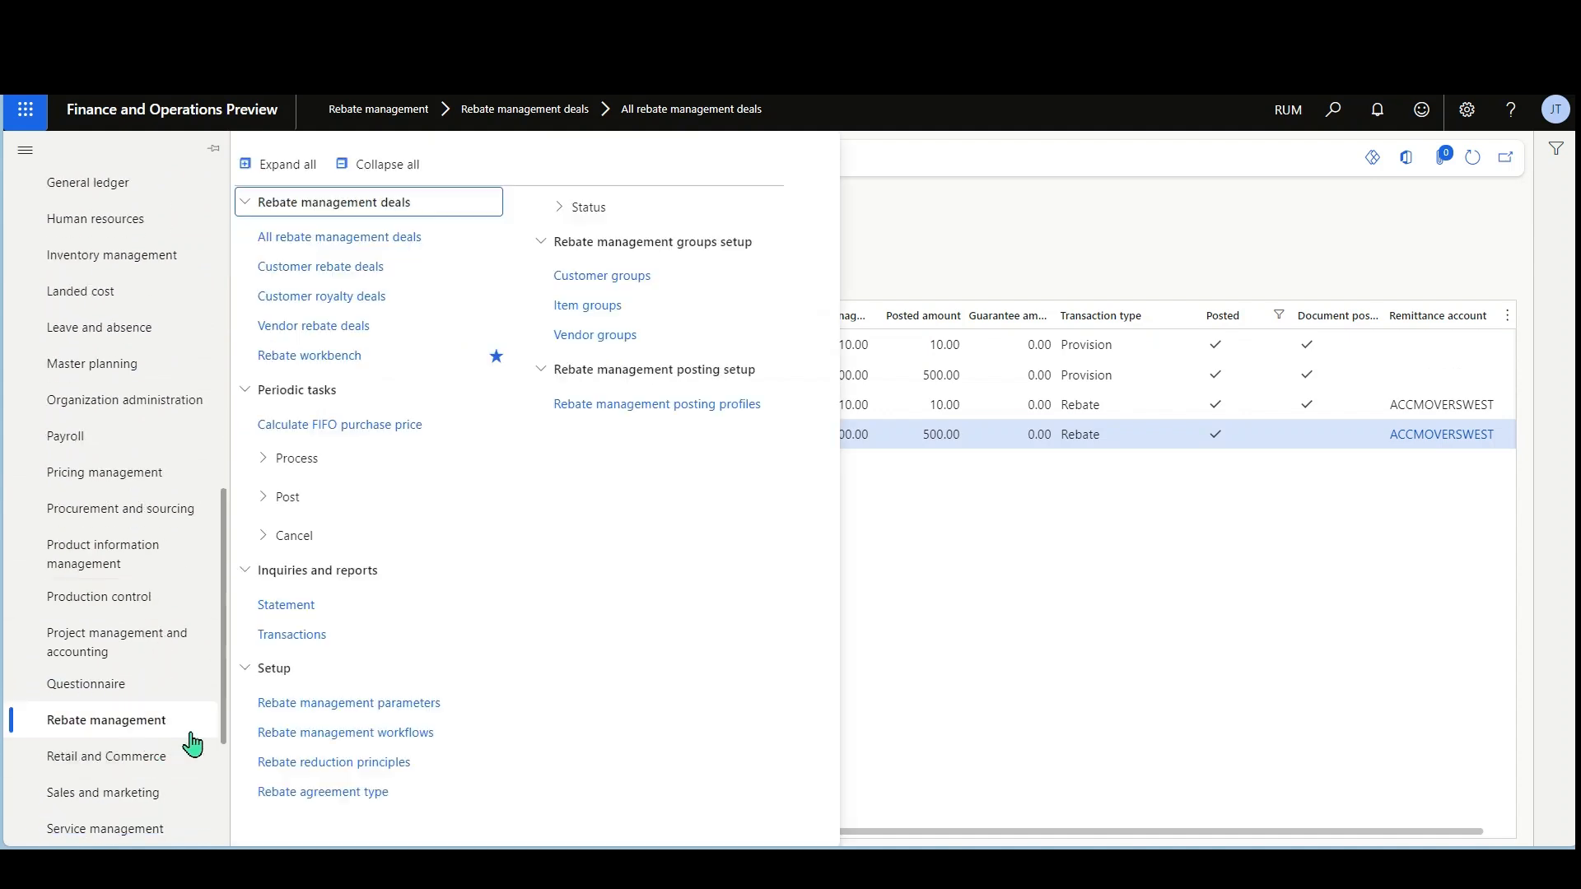
pyautogui.click(331, 369)
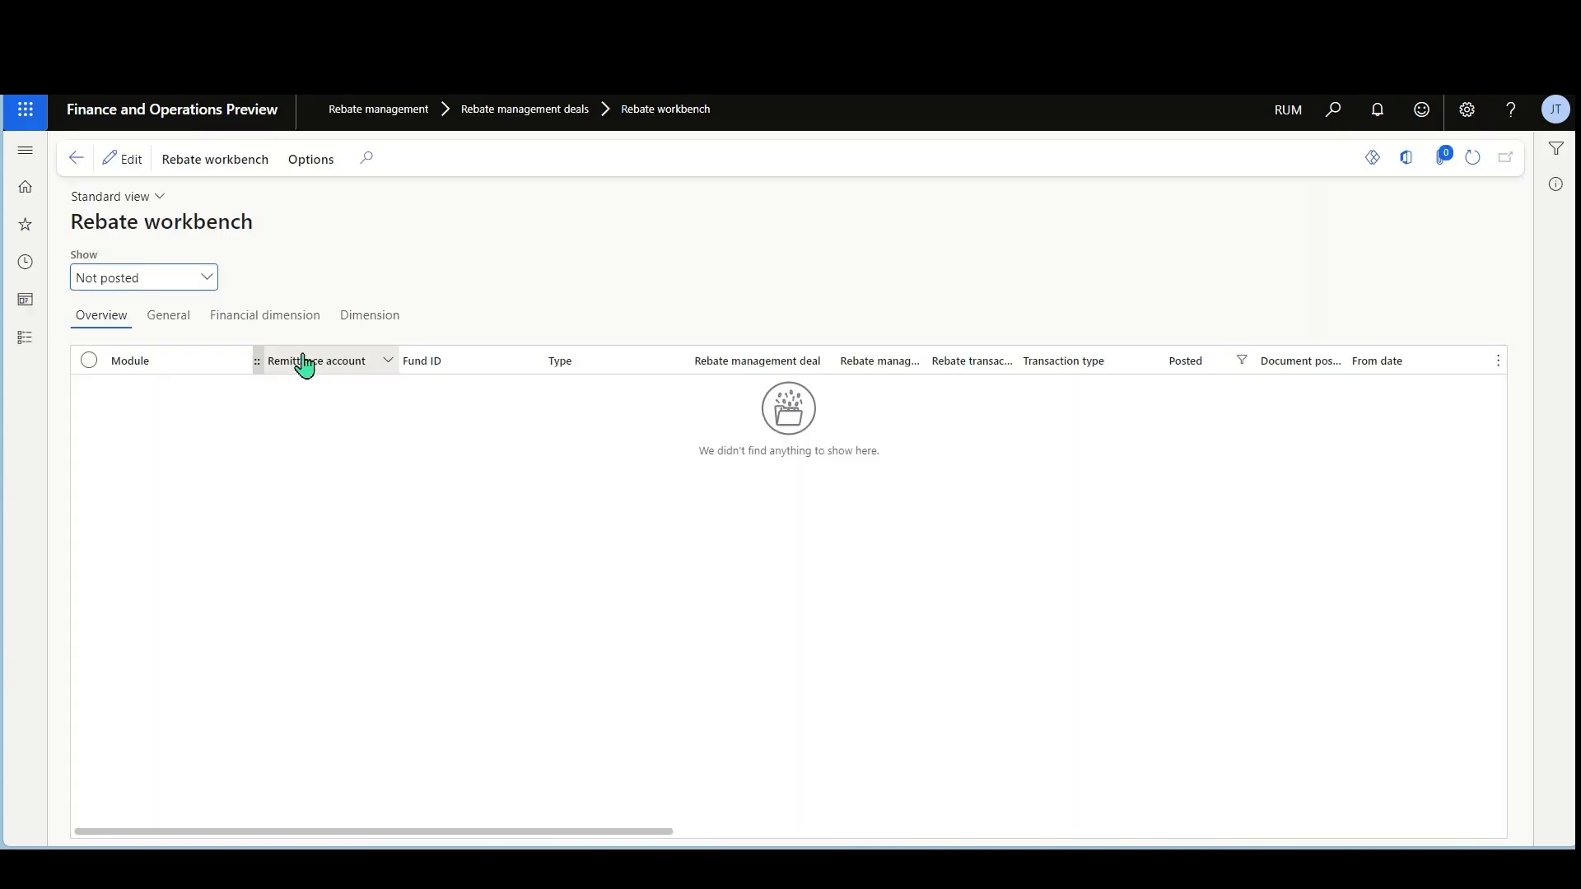
# Show all transactions in the Rebate workbench and filter the rebate management deal column to RD-000051
pyautogui.click(205, 282)
pyautogui.click(182, 306)
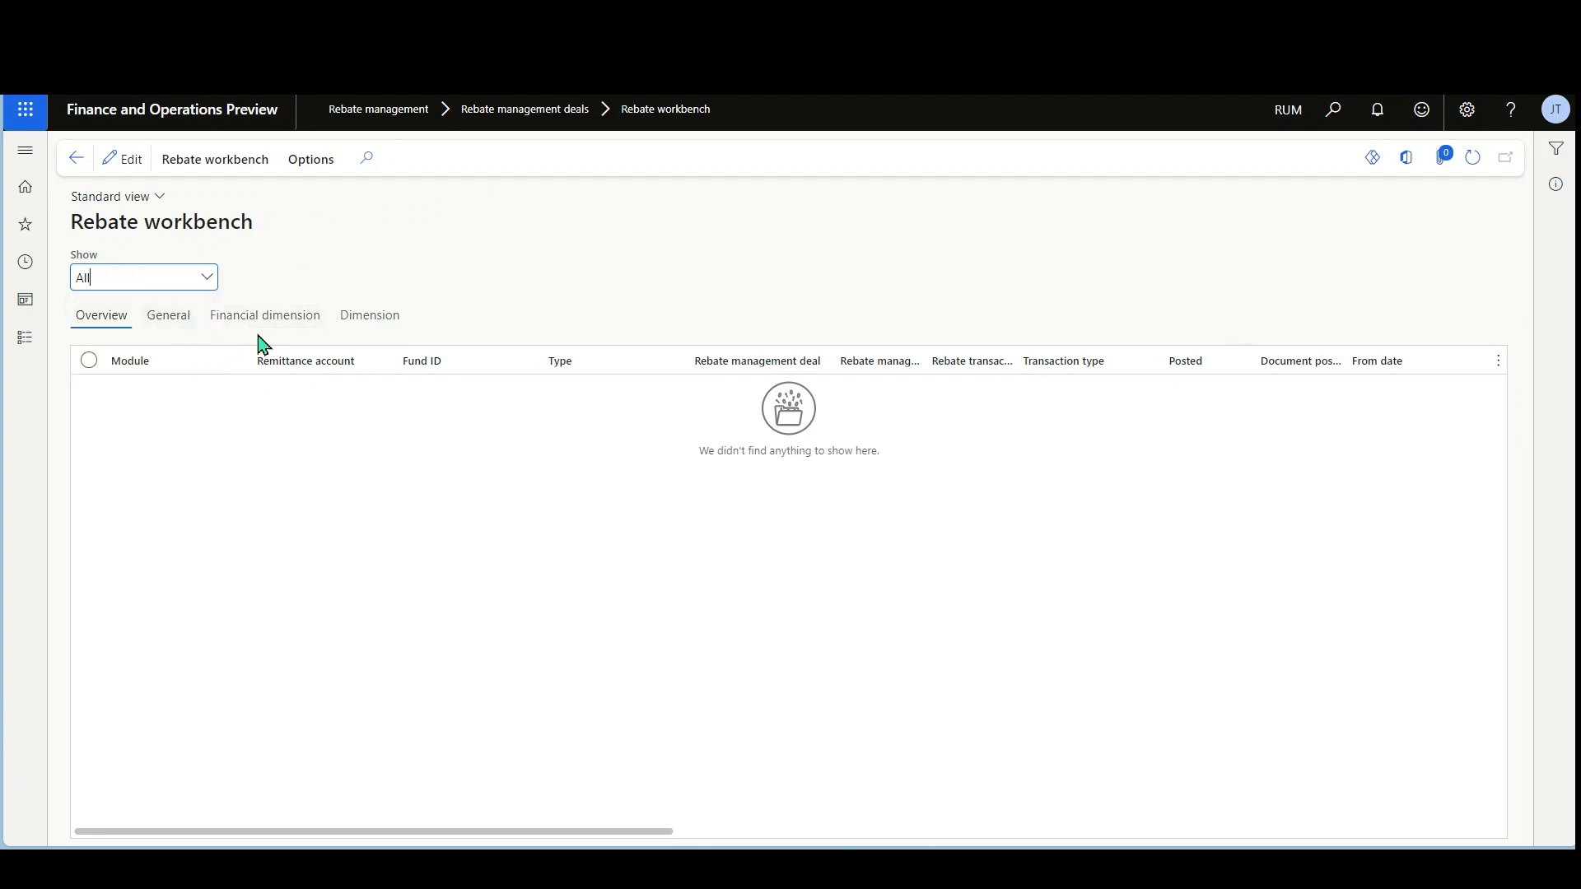
pyautogui.click(741, 360)
pyautogui.hotkey('ctrl', 'v')
pyautogui.click(730, 559)
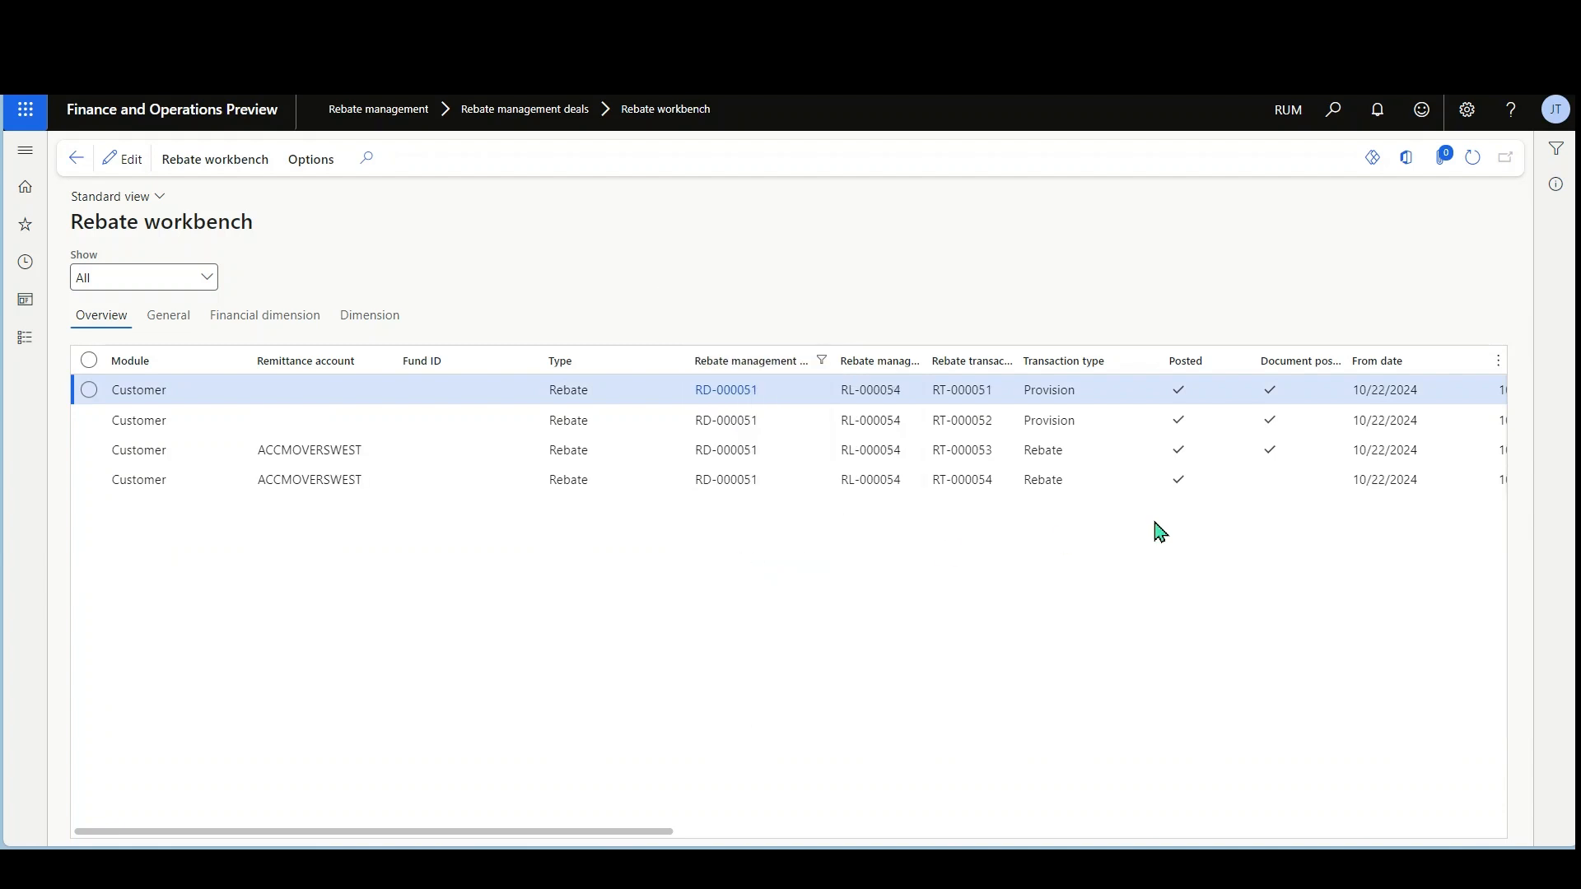
# Select rebate transaction RT-000054 and examine the quantity, invoice amount and rebate amount columns of the deal's transactions
pyautogui.click(1316, 478)
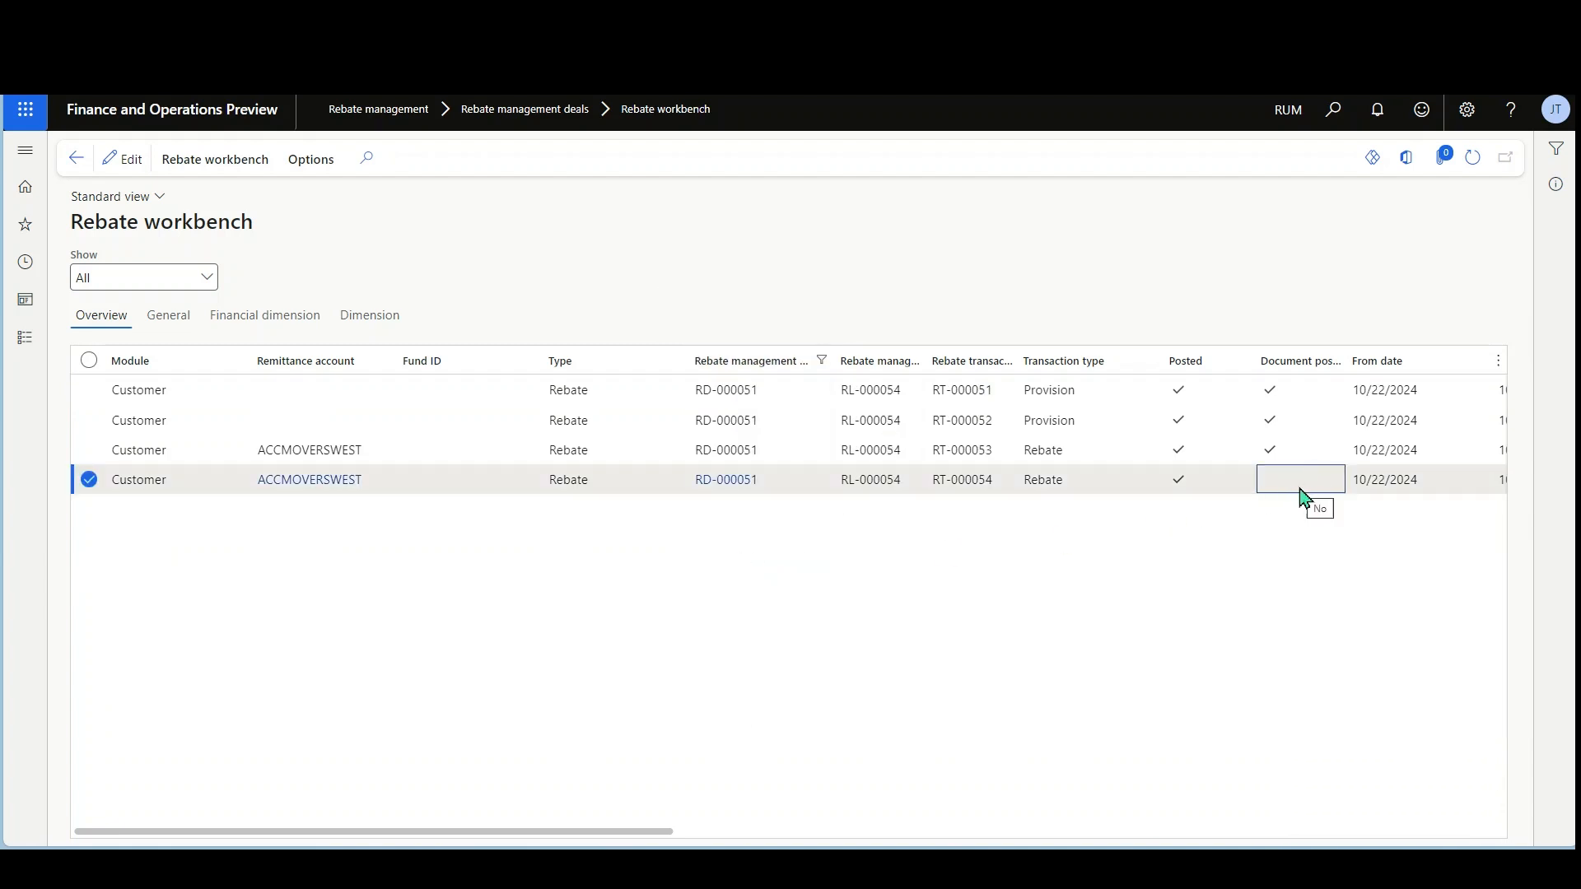
pyautogui.moveTo(635, 832); pyautogui.dragTo(1398, 834)
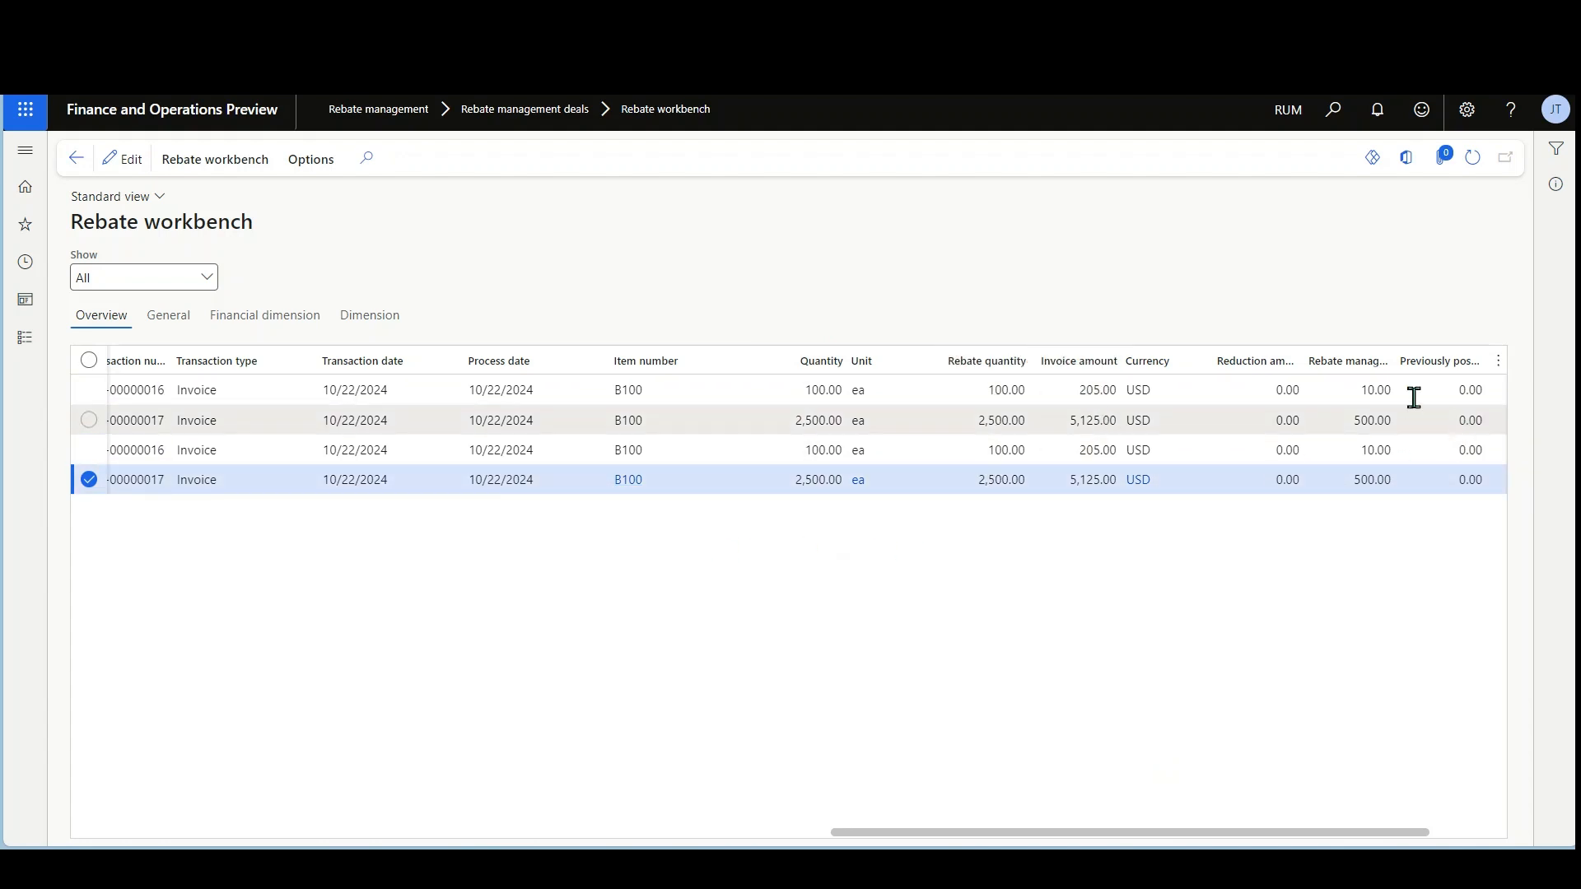
pyautogui.moveTo(1392, 835); pyautogui.dragTo(1423, 843)
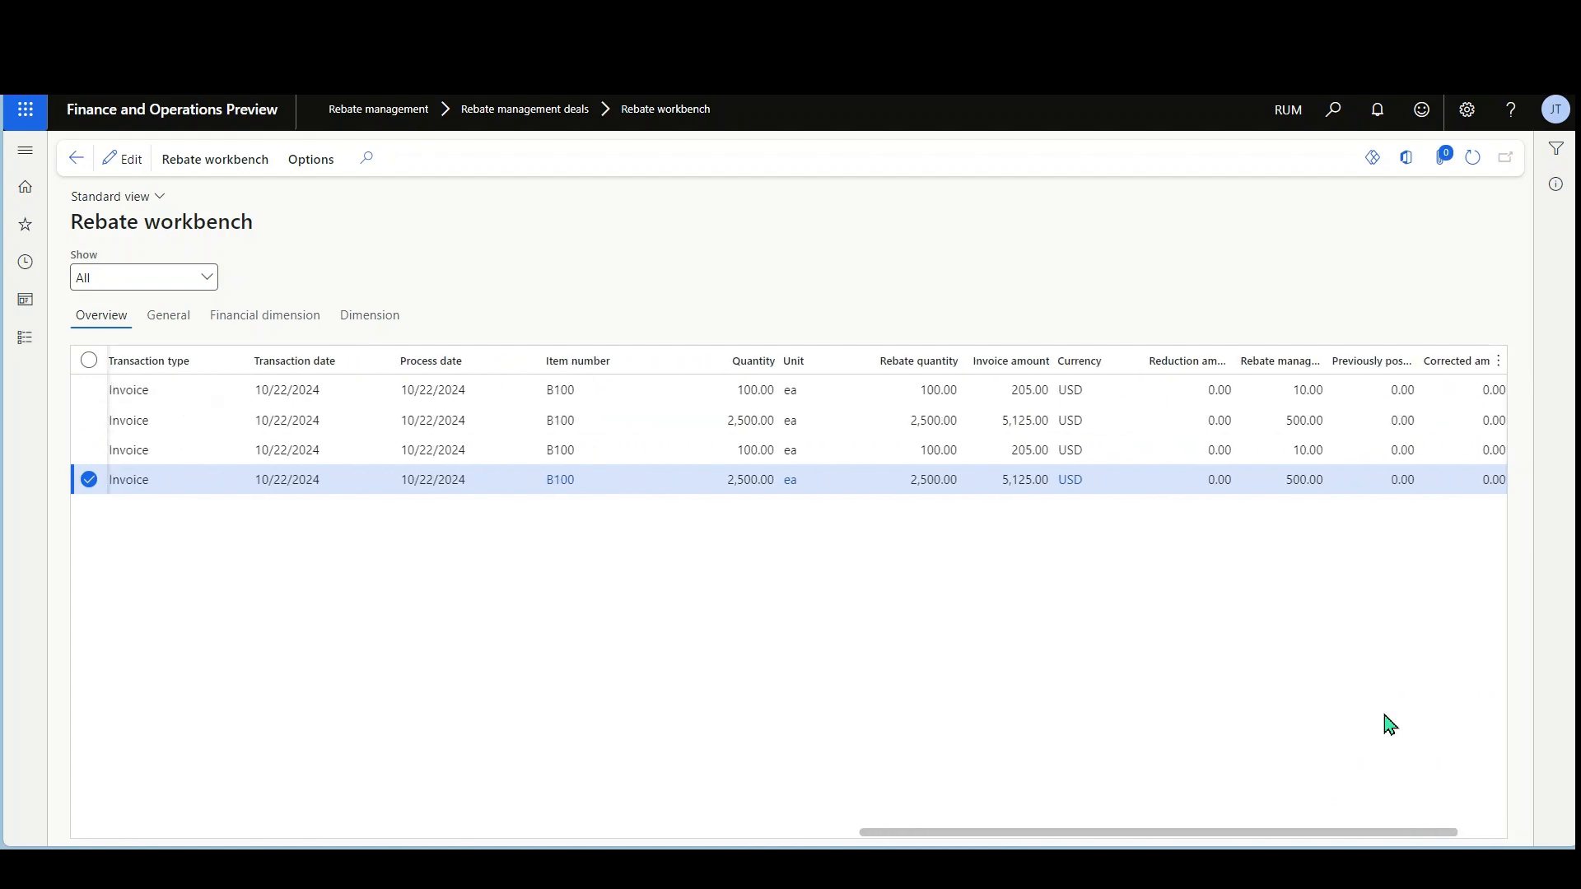
# Display sum totals for the rebate management amount and invoice amount columns in the workbench
pyautogui.rightClick(1304, 375)
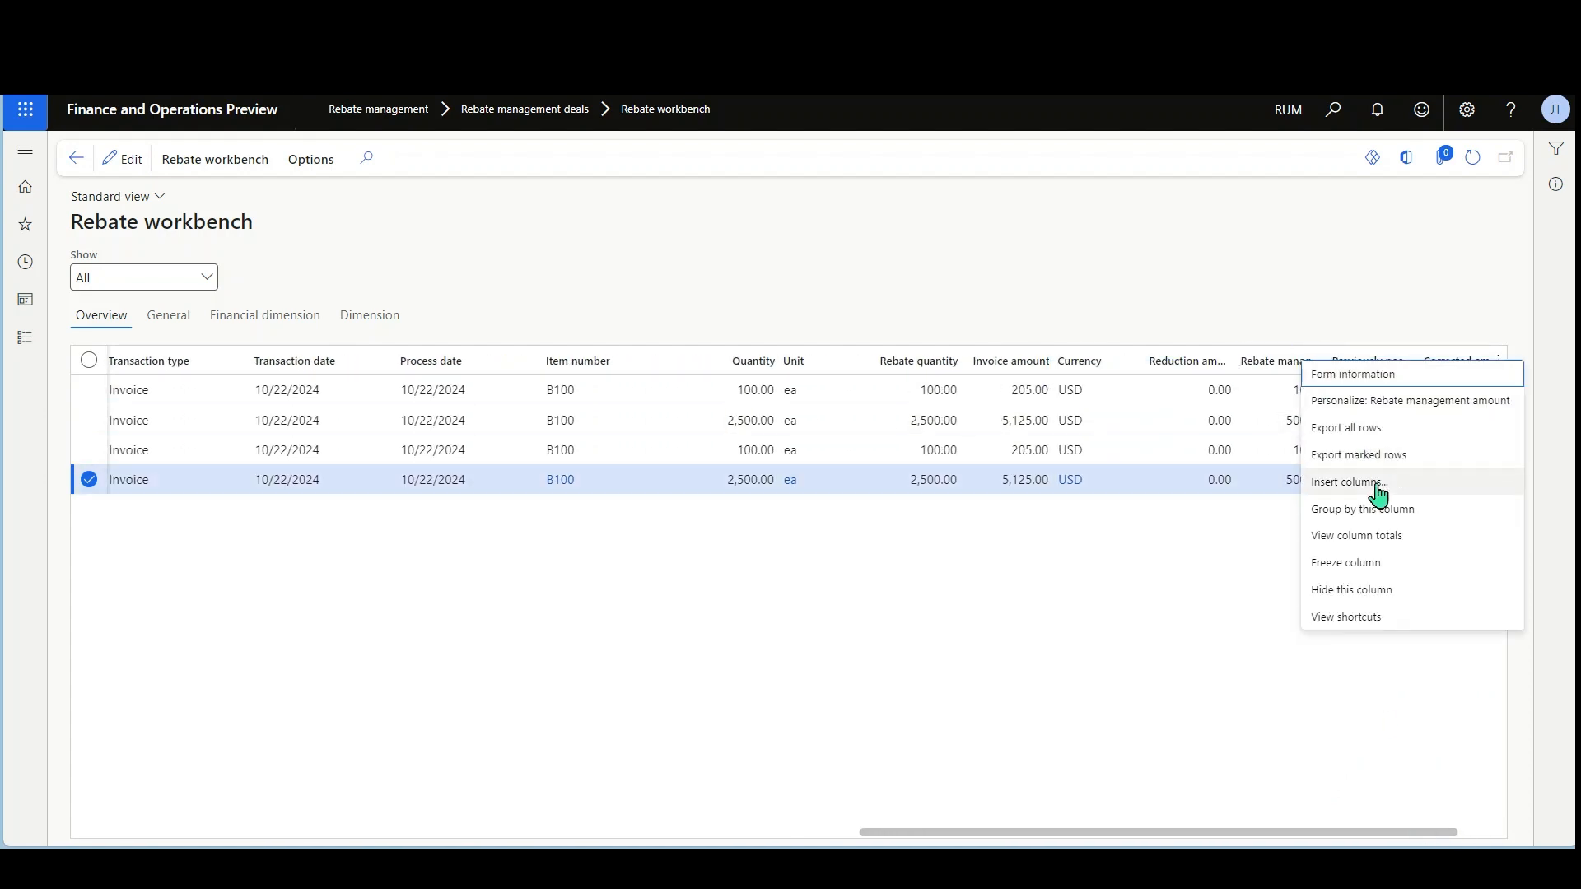
pyautogui.moveTo(1371, 544)
pyautogui.click(1194, 646)
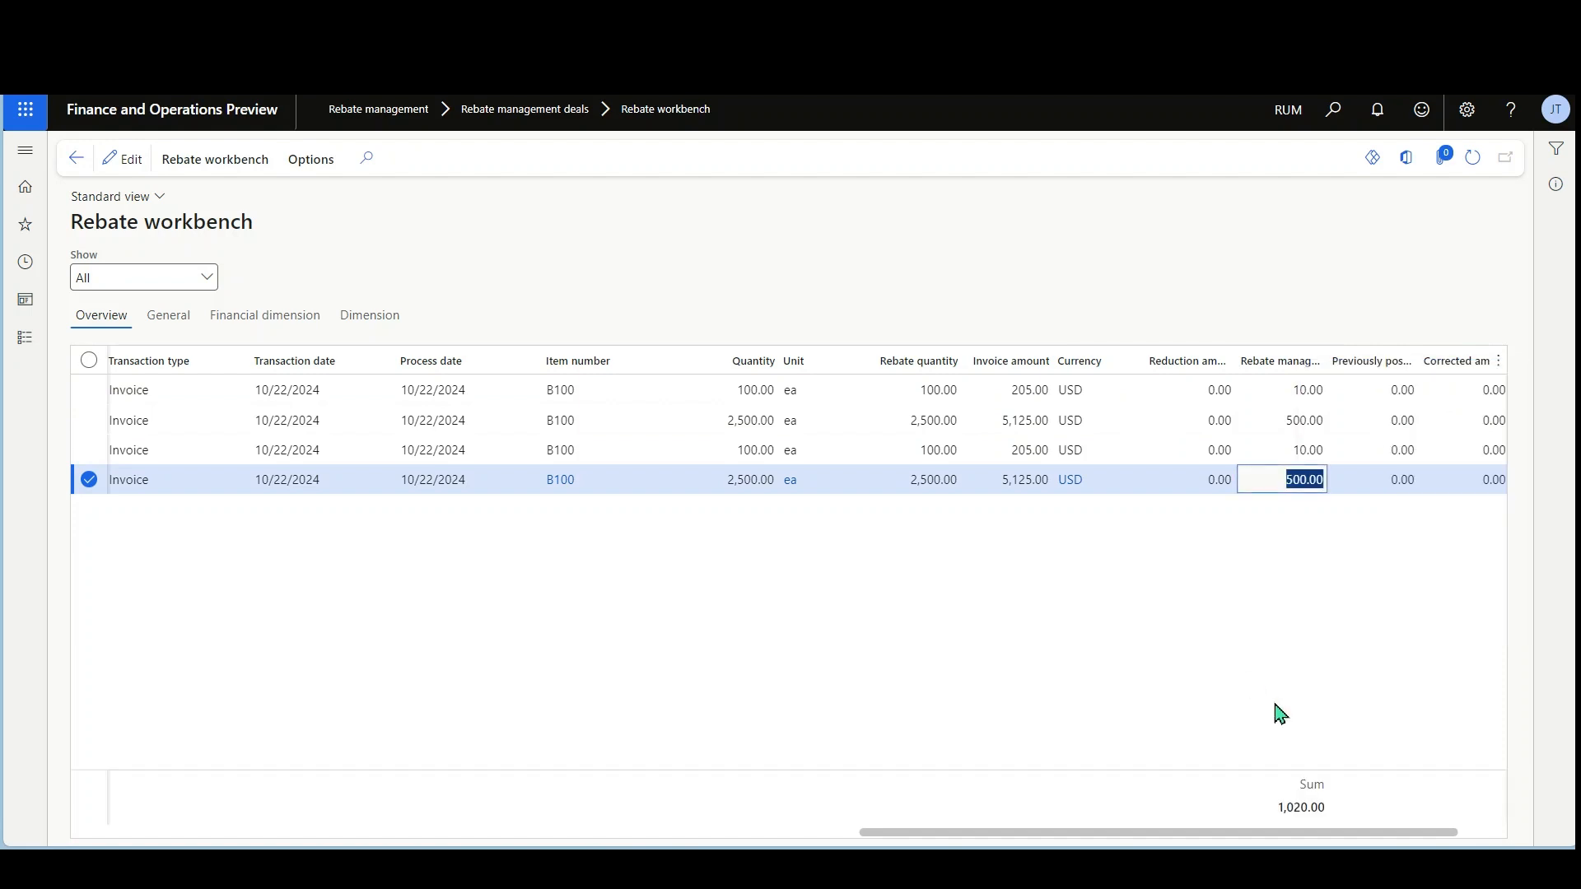
pyautogui.rightClick(1029, 366)
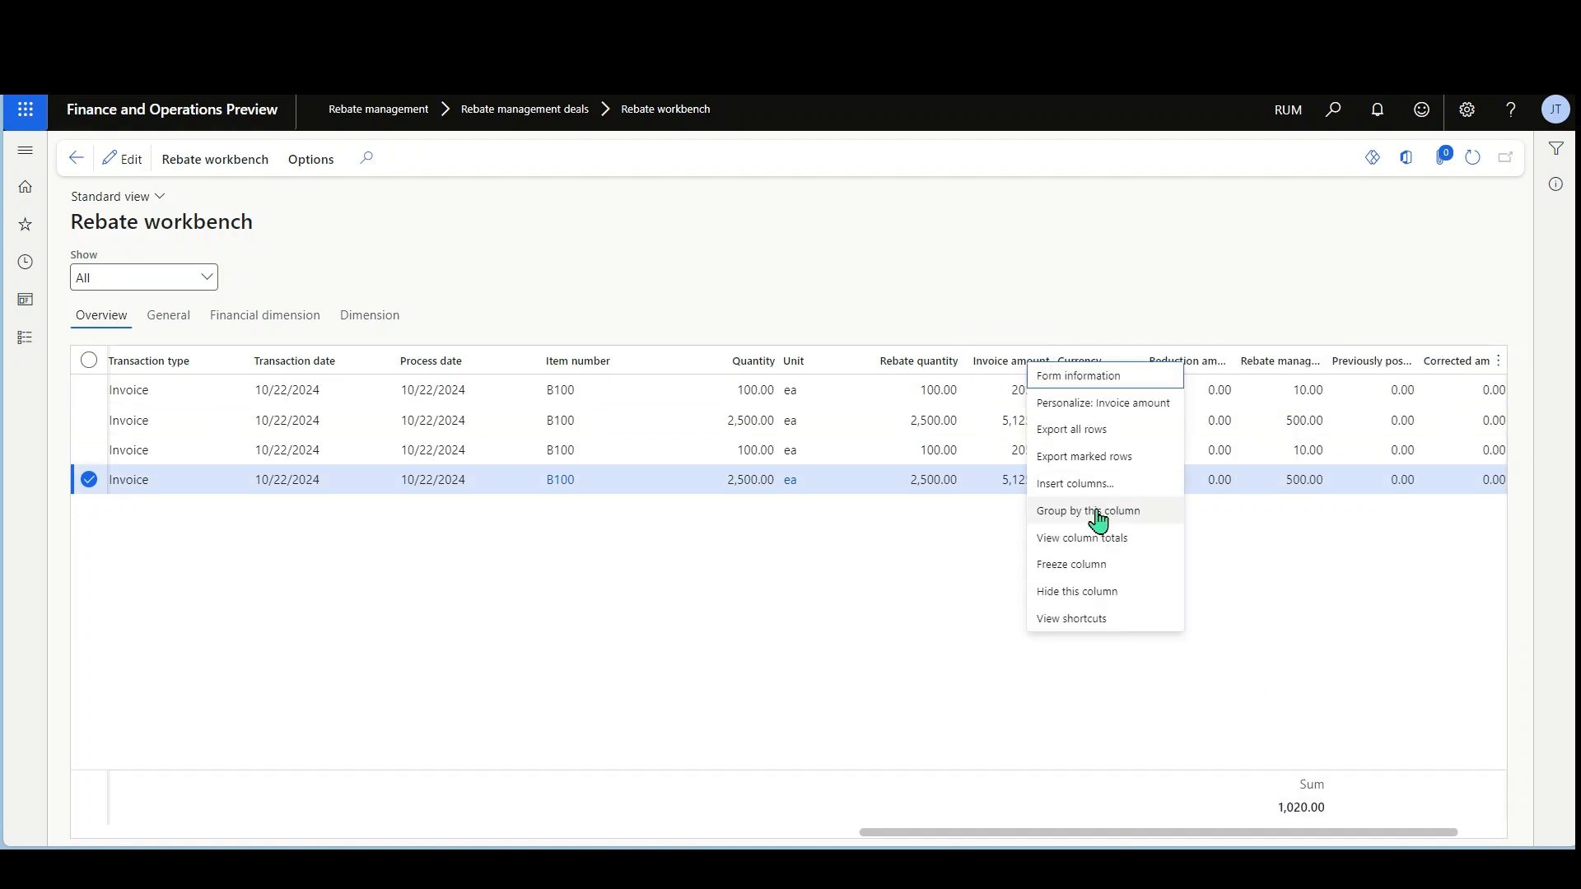
pyautogui.moveTo(1096, 544)
pyautogui.click(1215, 646)
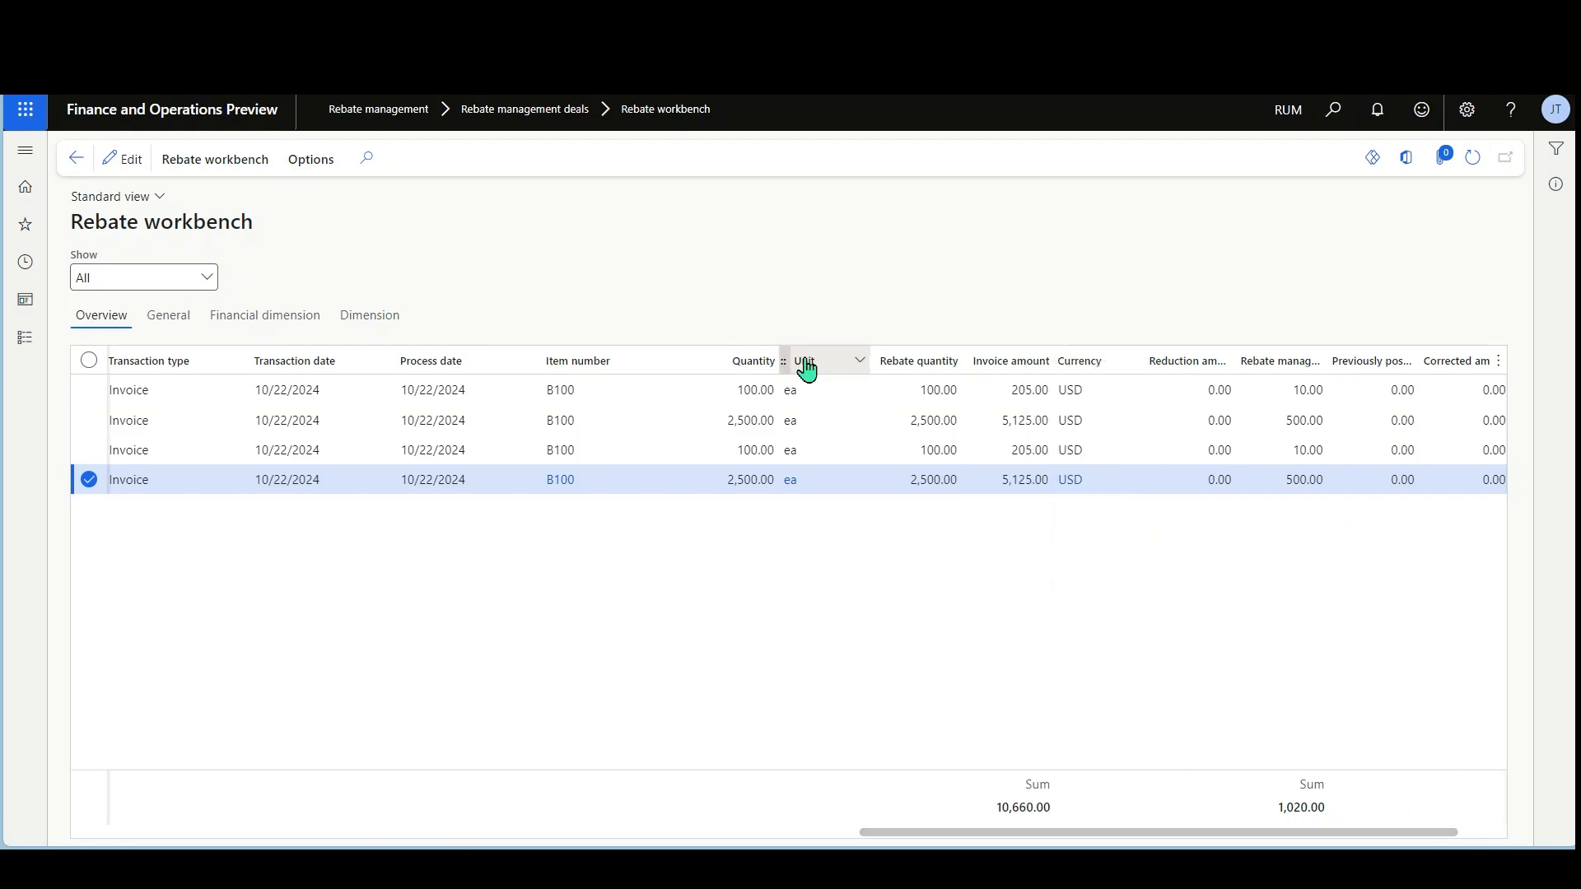
pyautogui.moveTo(1025, 836); pyautogui.dragTo(161, 767)
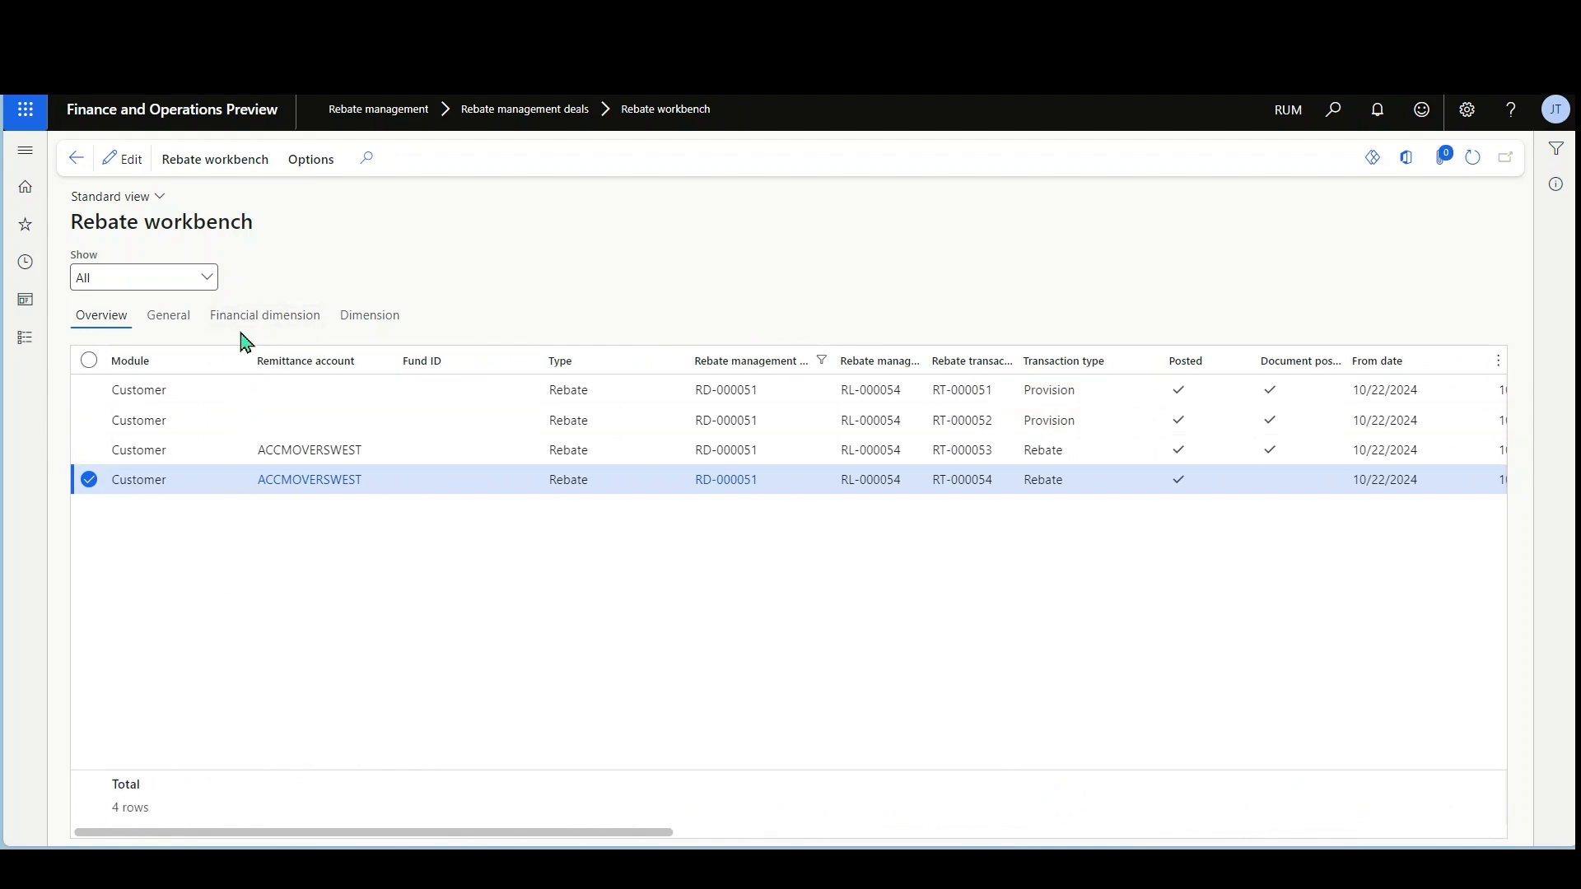
pyautogui.click(235, 162)
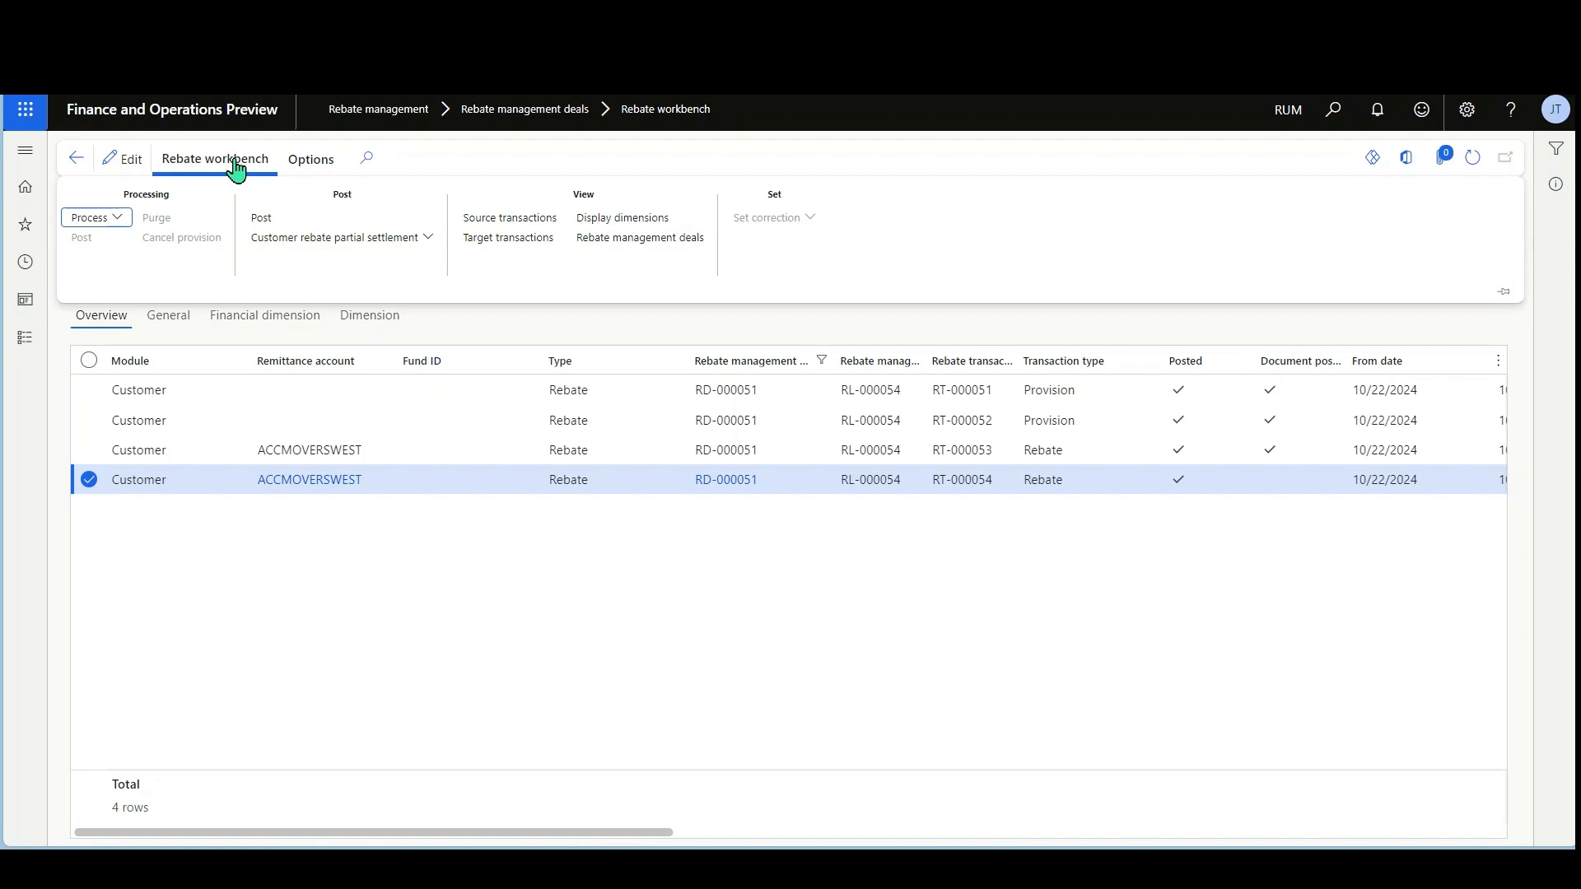
pyautogui.click(122, 220)
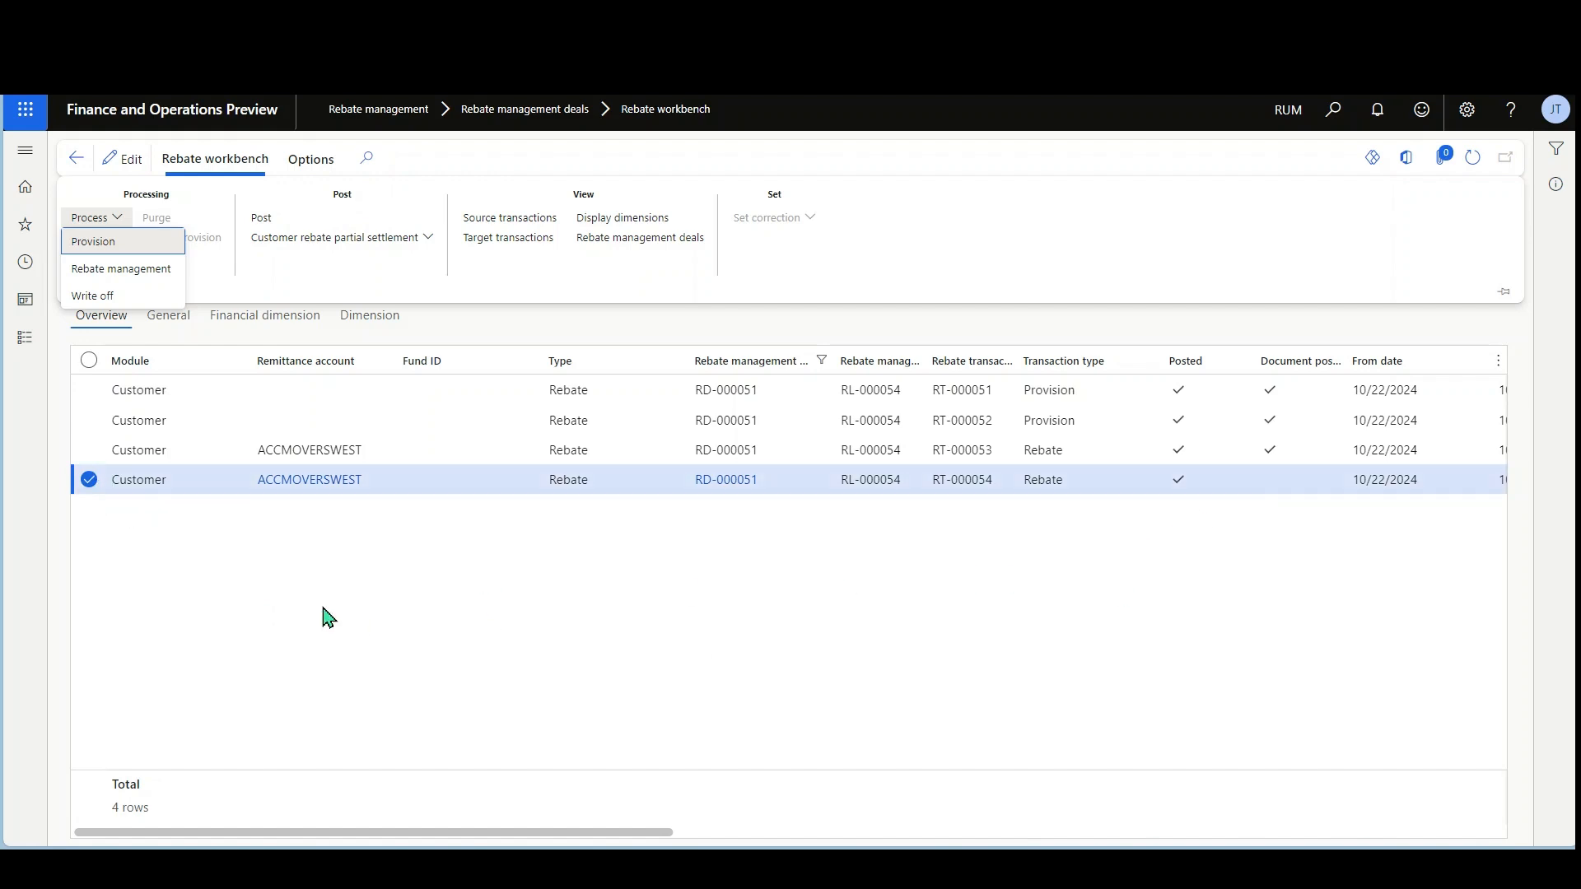
pyautogui.click(95, 486)
# Open the target transactions of the 500.00 rebate and the lines of its vendor invoice journal from the workbench
pyautogui.click(194, 161)
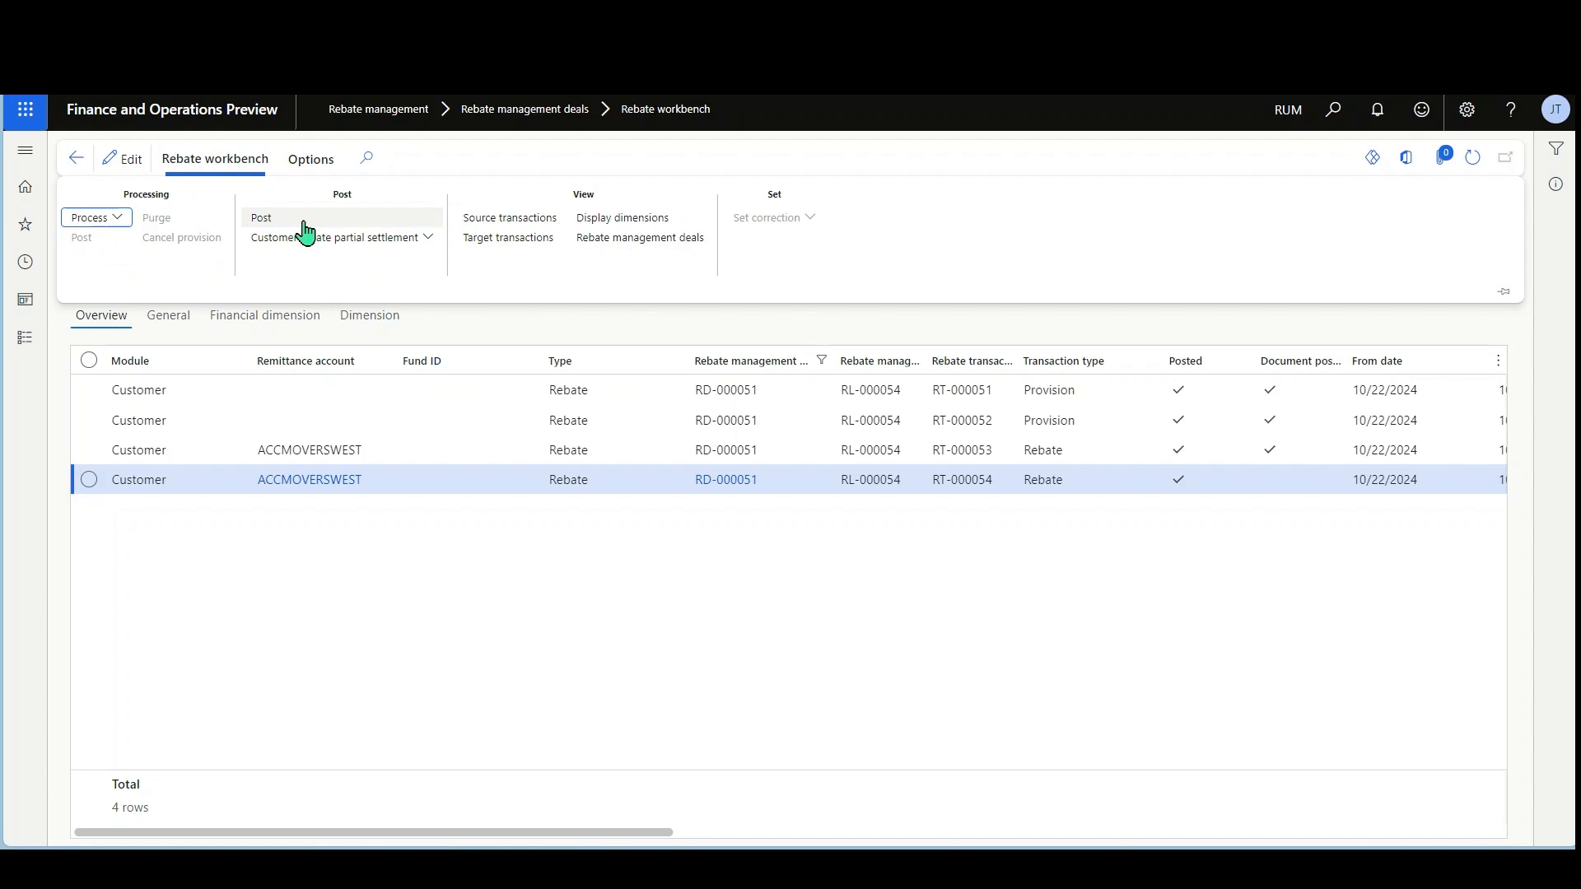
pyautogui.click(515, 241)
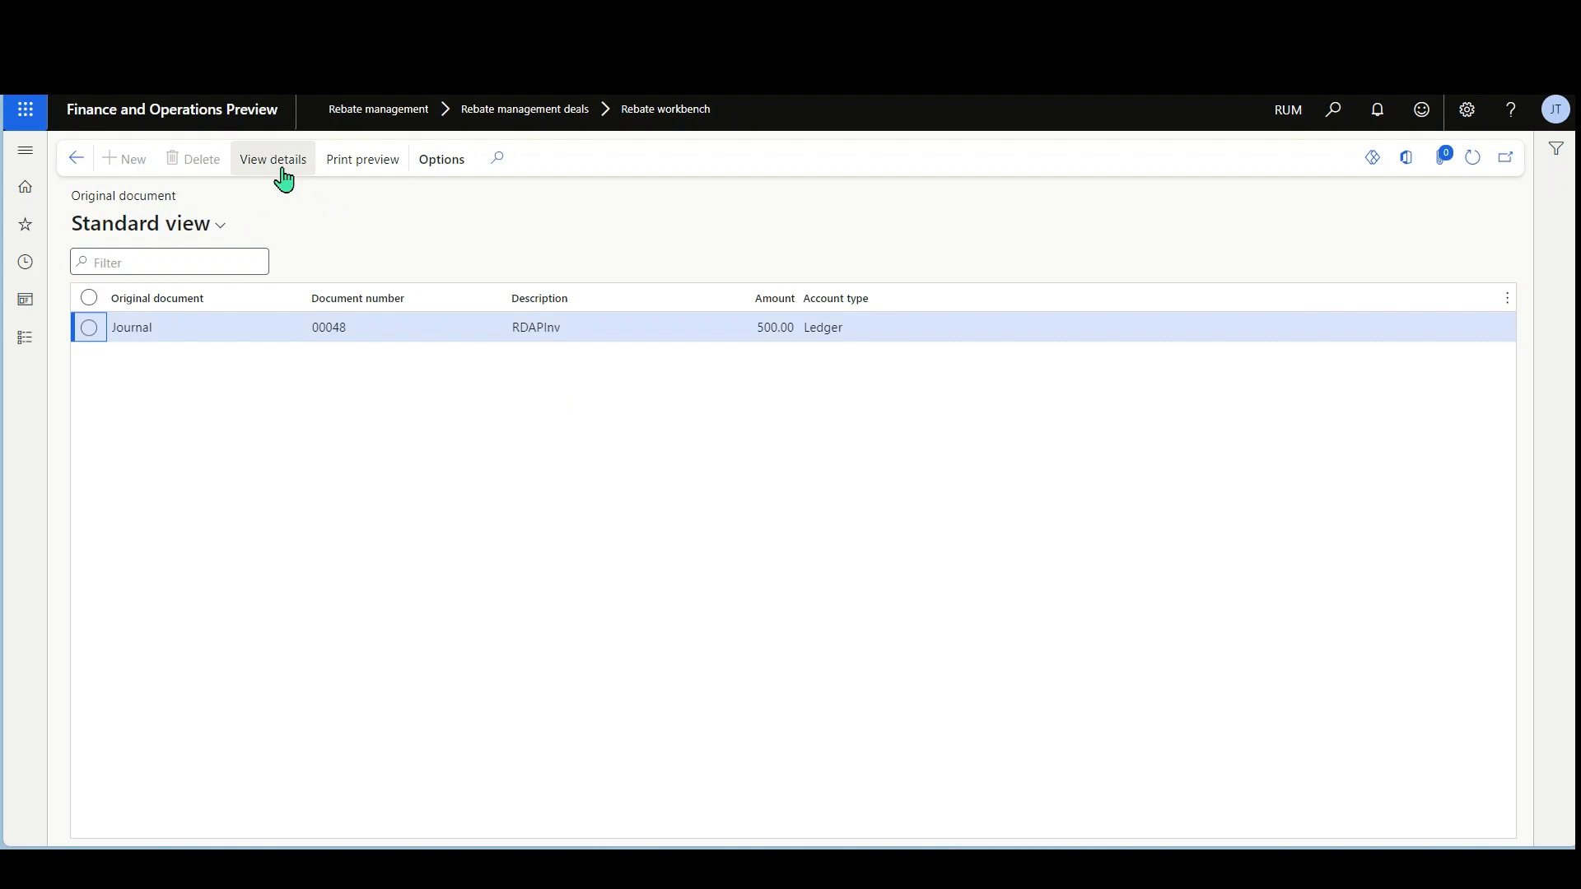
pyautogui.click(283, 178)
pyautogui.click(320, 160)
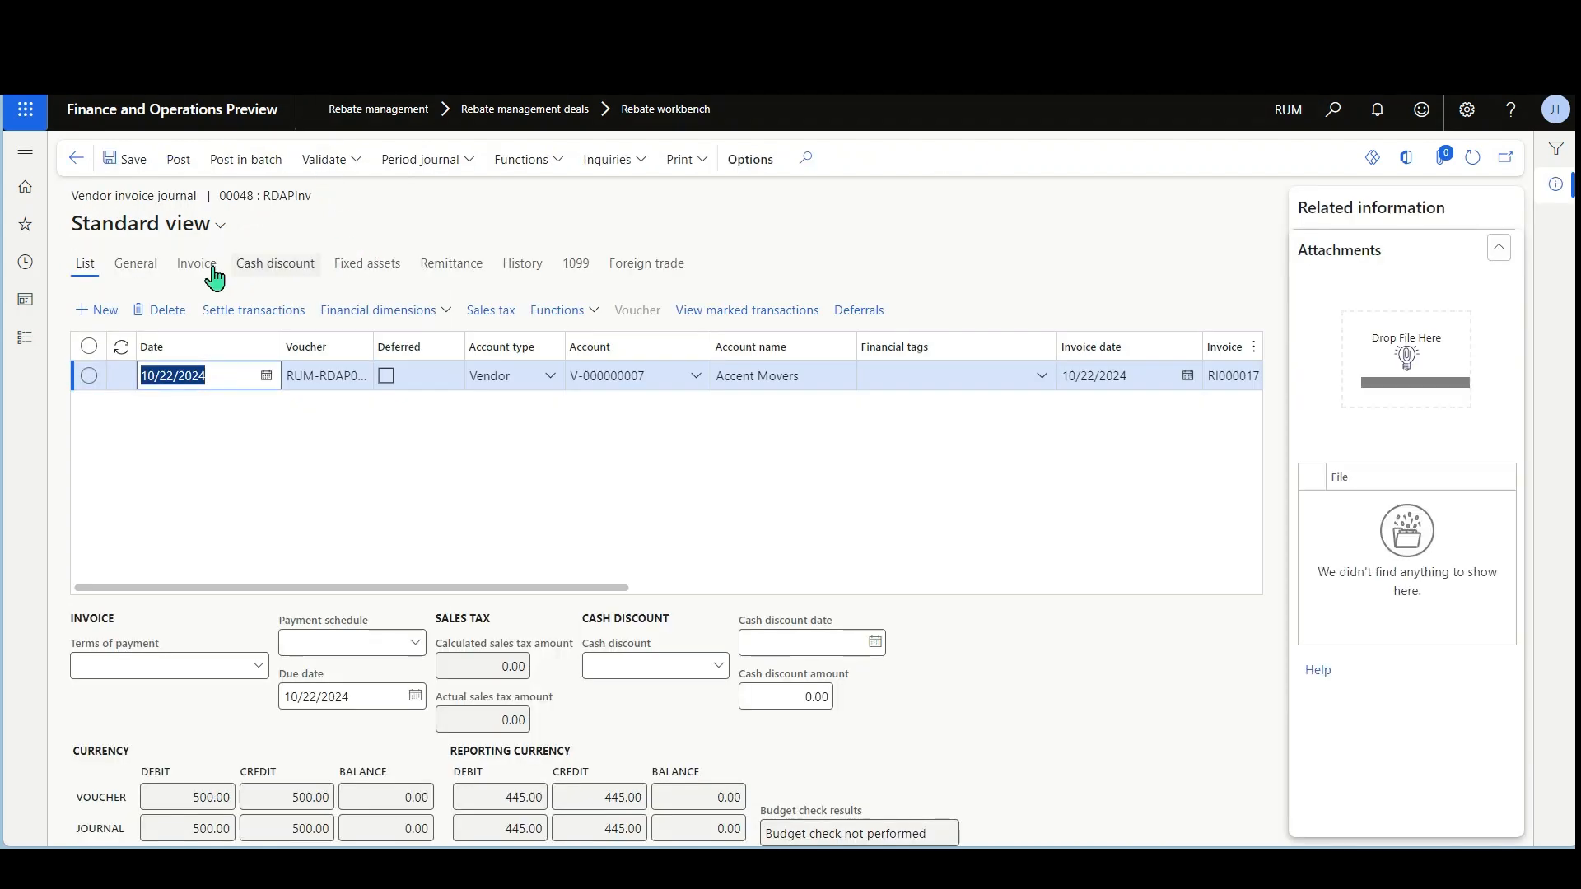
# Set the first listed employee as approver of the RT-000054 vendor invoice, post the journal and return to the Rebate workbench
pyautogui.click(202, 265)
pyautogui.click(571, 347)
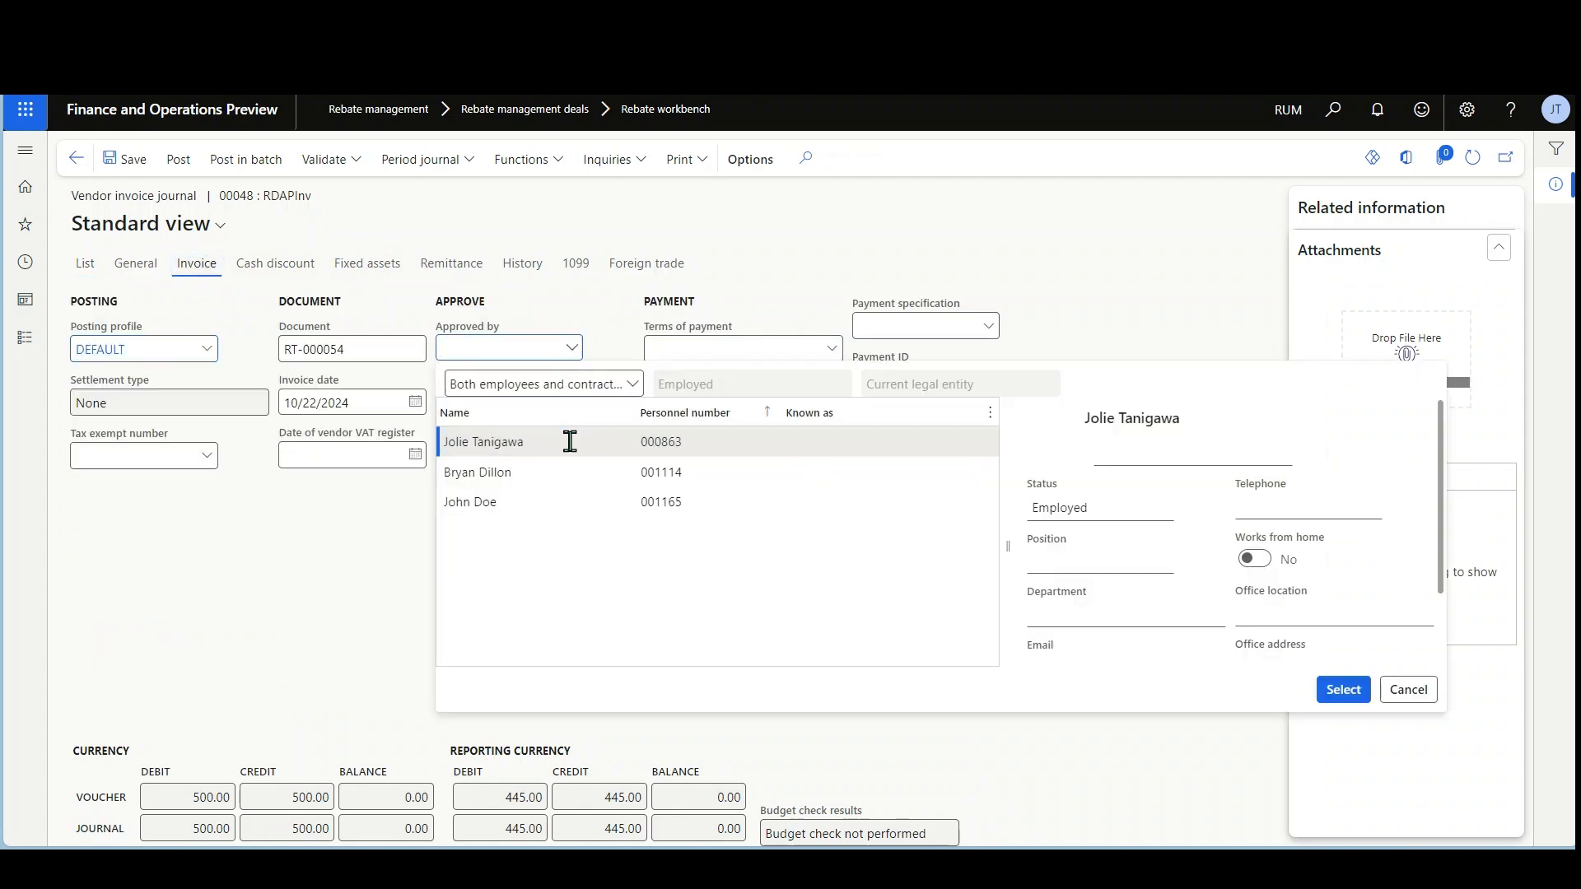
pyautogui.click(1342, 688)
pyautogui.click(175, 175)
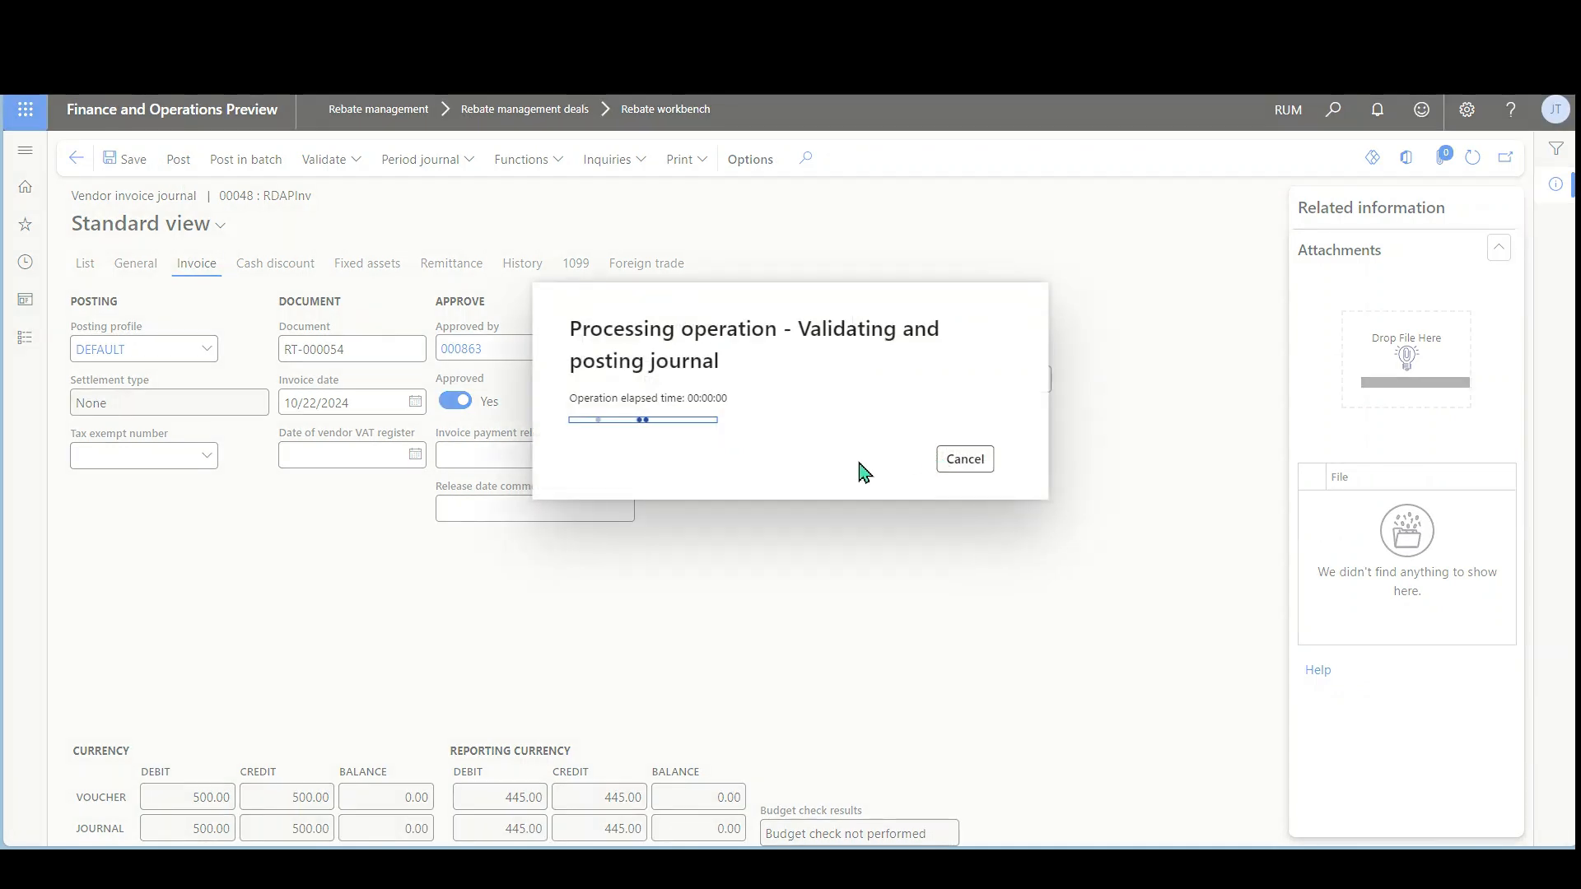
pyautogui.click(78, 185)
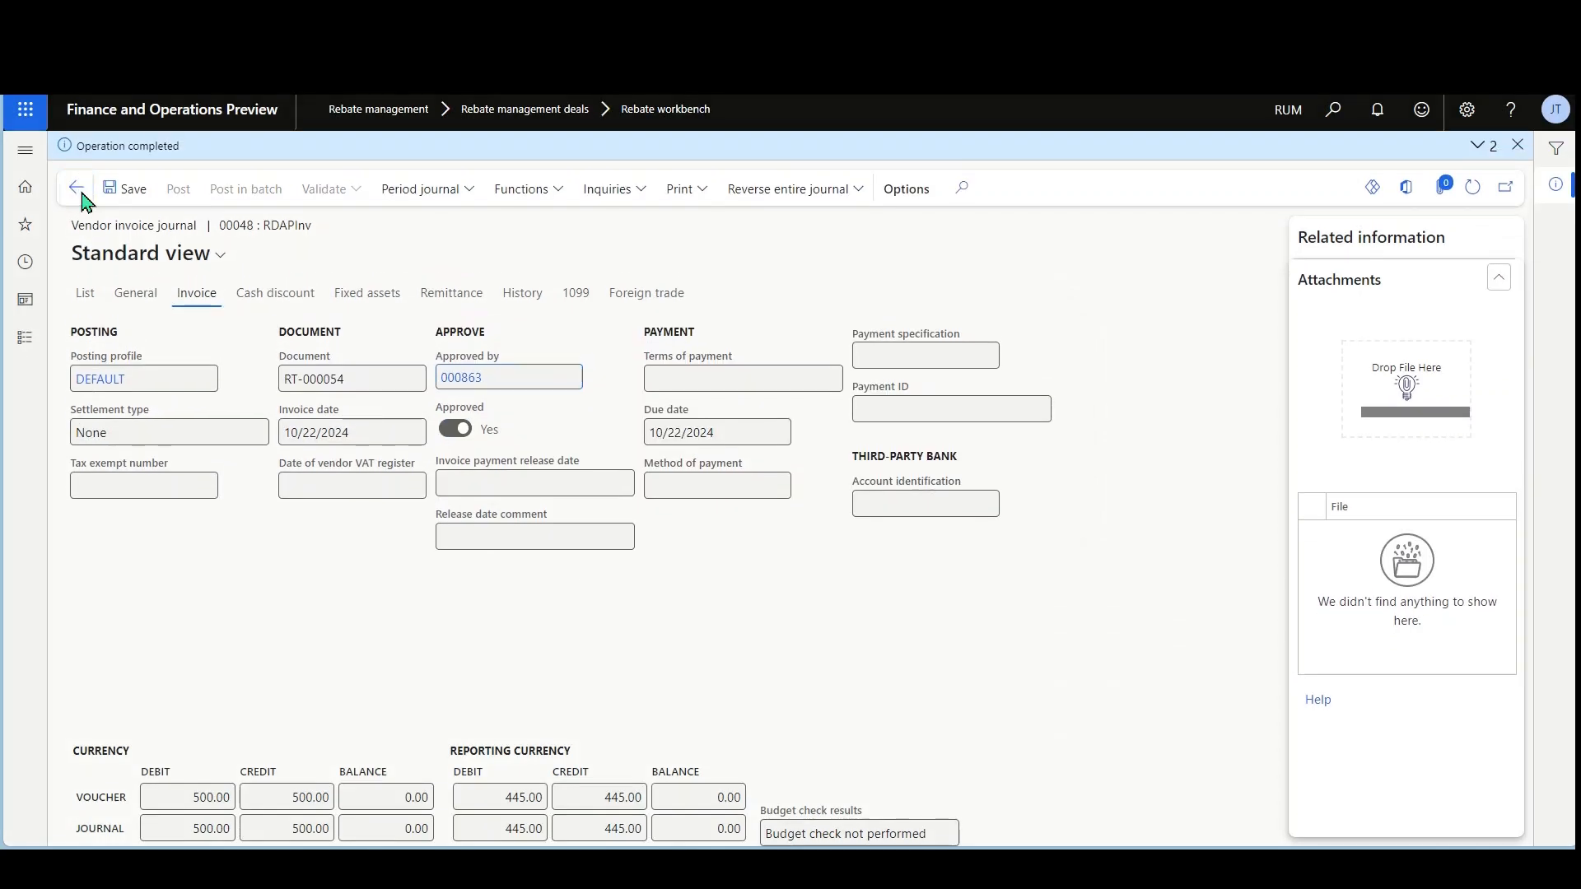
pyautogui.click(76, 163)
pyautogui.click(76, 160)
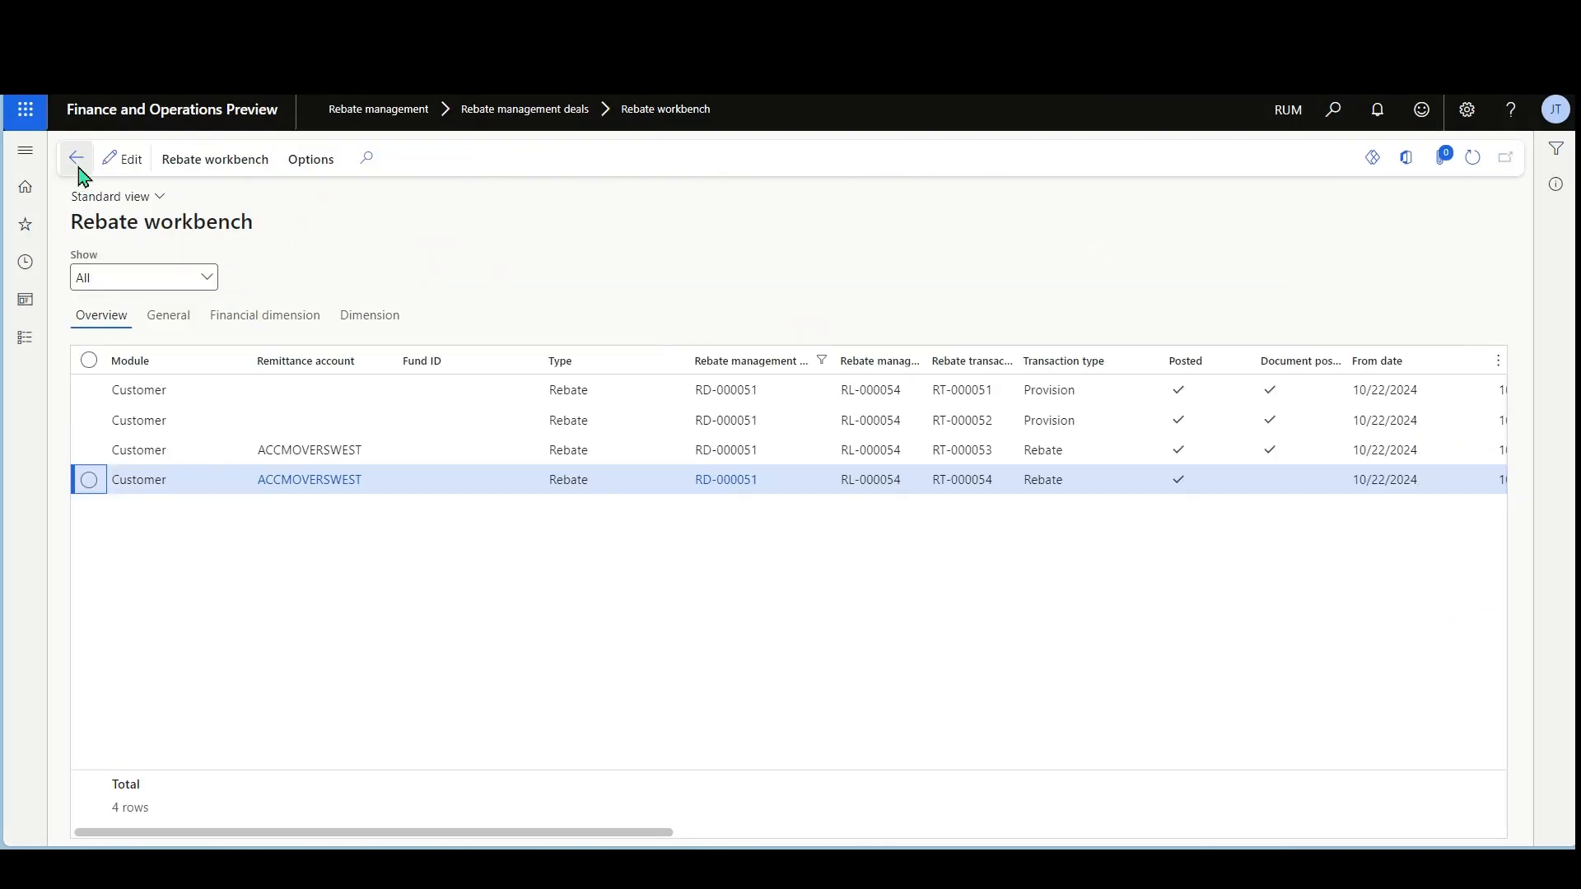
# View the customer rebate partial settlement options without applying them, and refresh the deal's transactions in the Rebate workbench
pyautogui.click(182, 164)
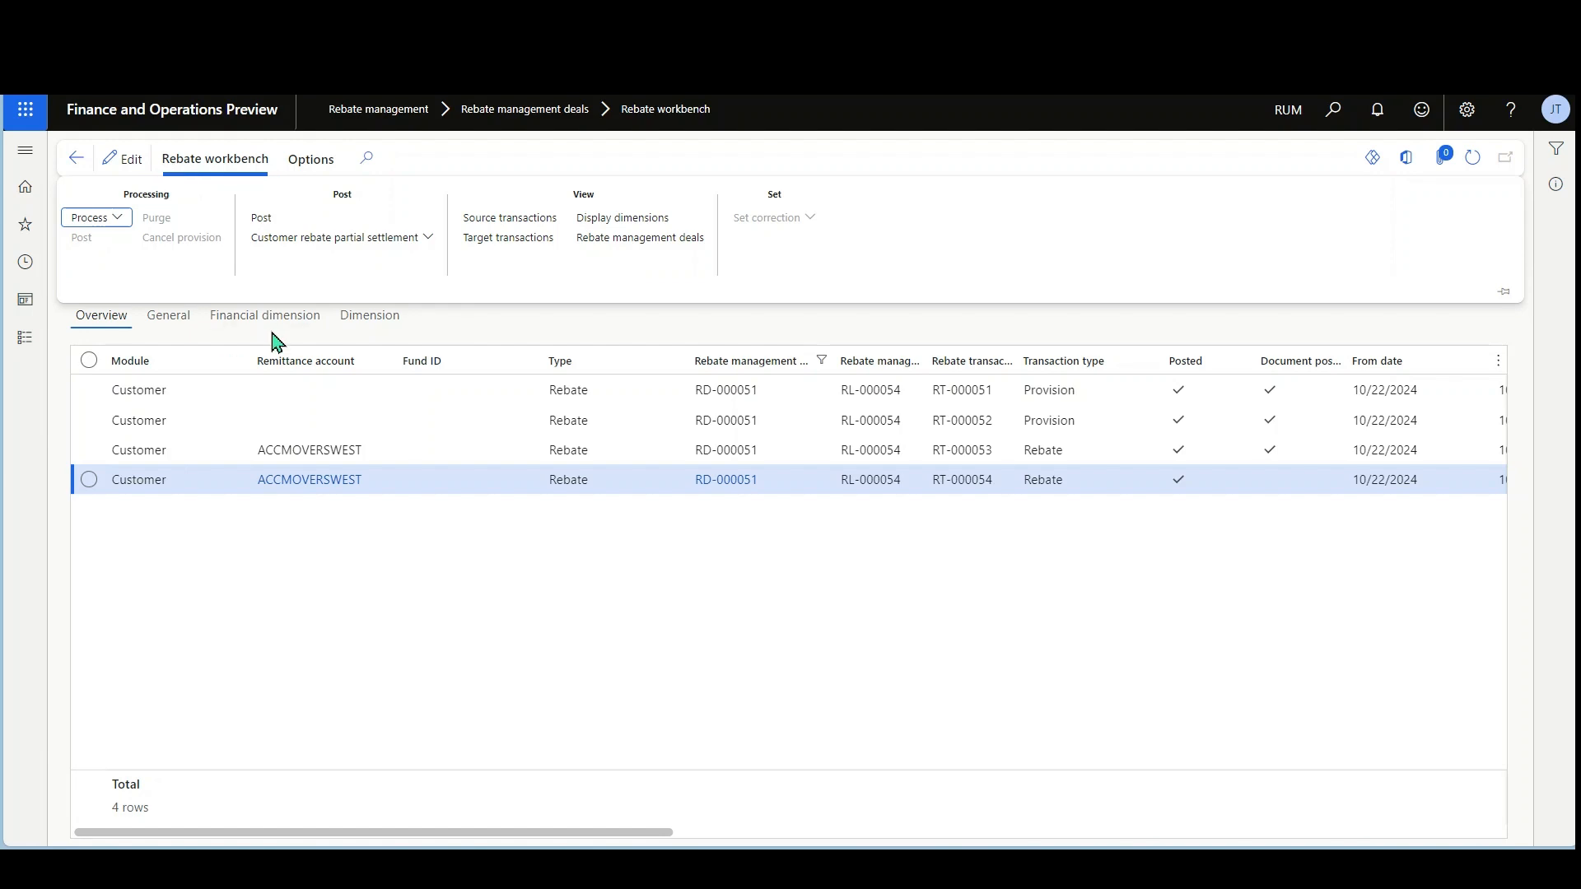
pyautogui.click(427, 240)
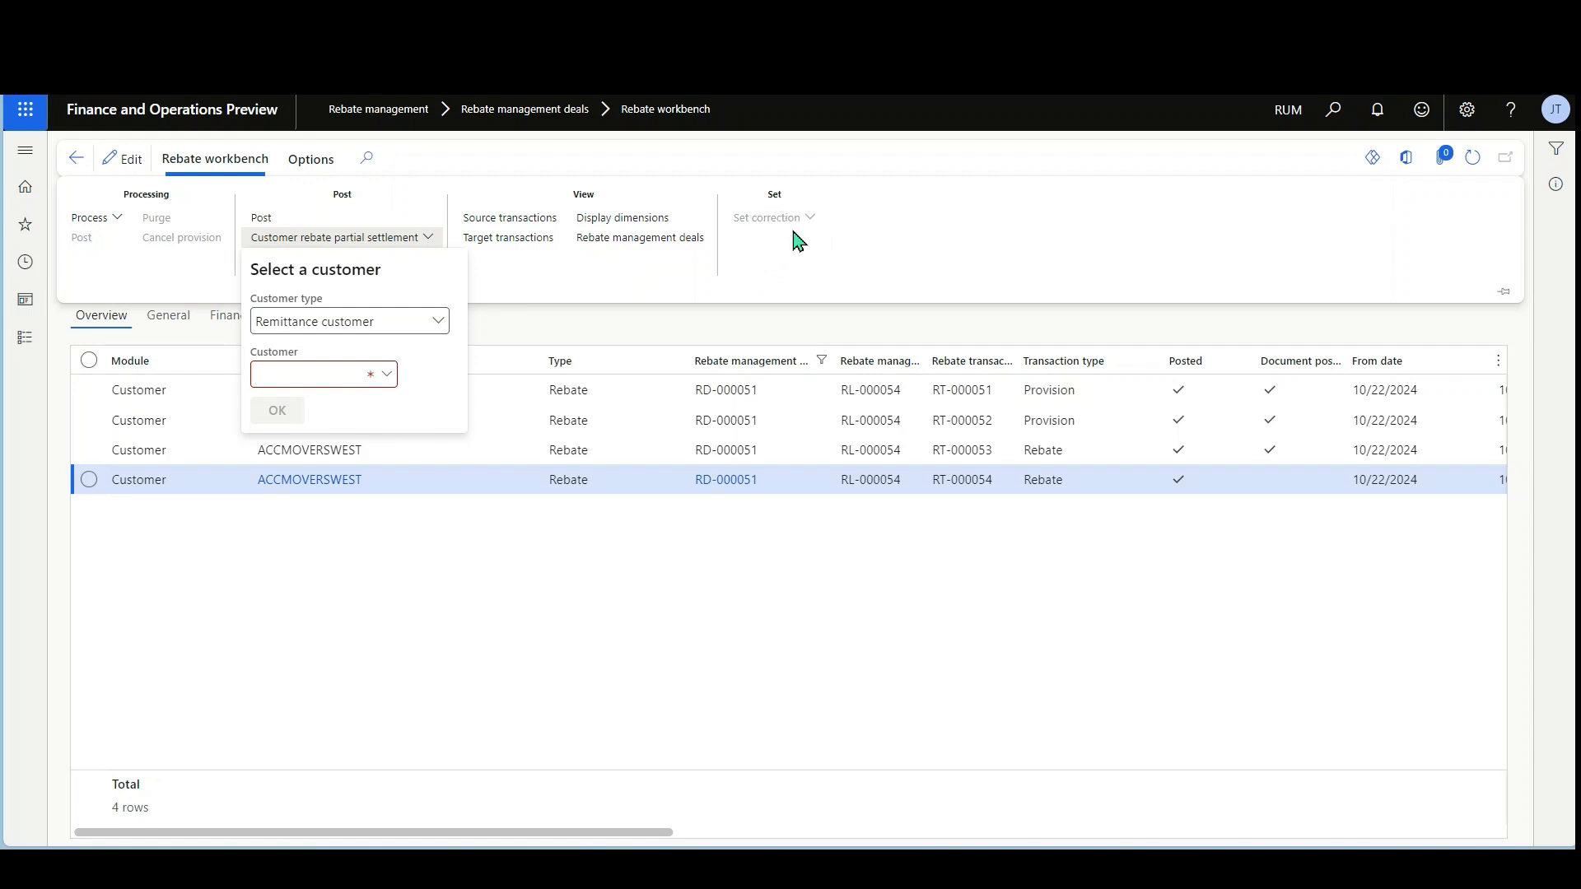
pyautogui.press('Escape')
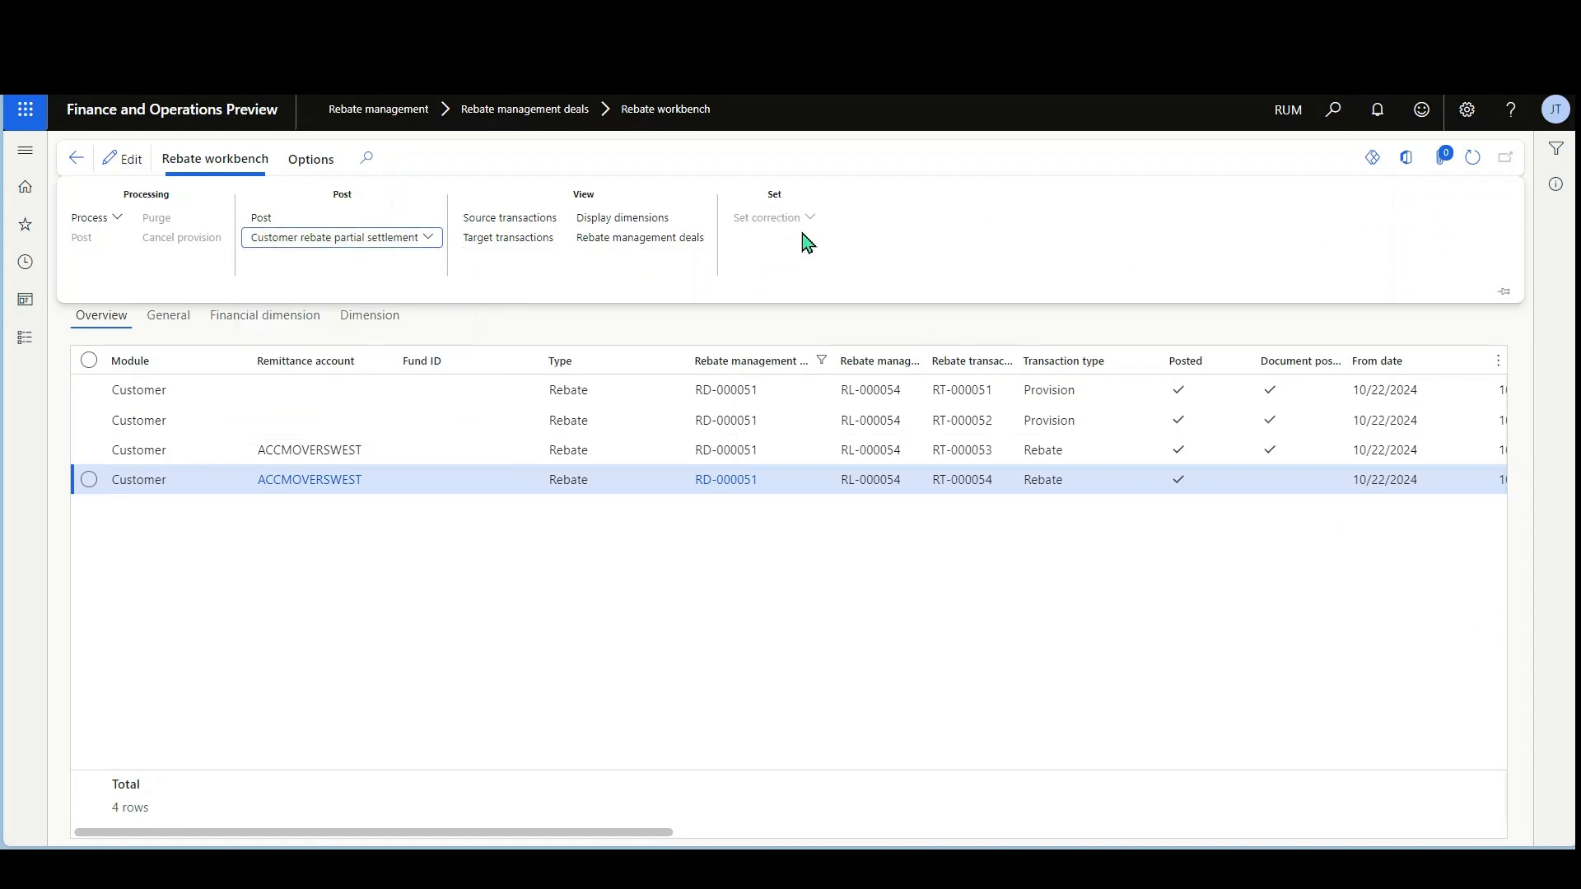
pyautogui.click(1472, 158)
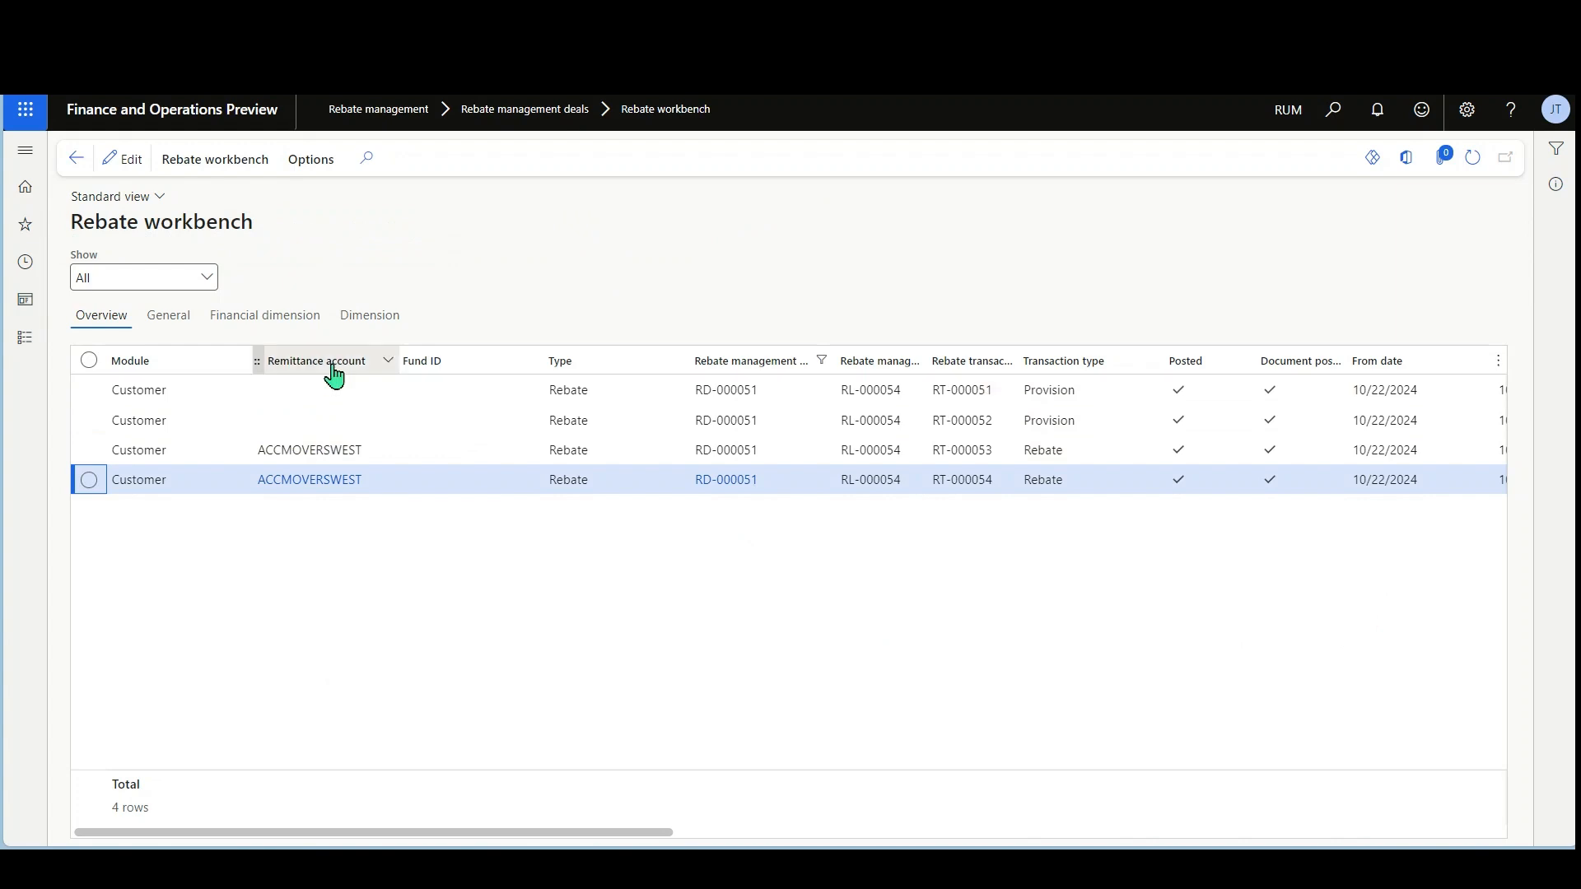
# Open the Pricing management parameters, set Disable pricing management to No, and save the change
pyautogui.click(28, 343)
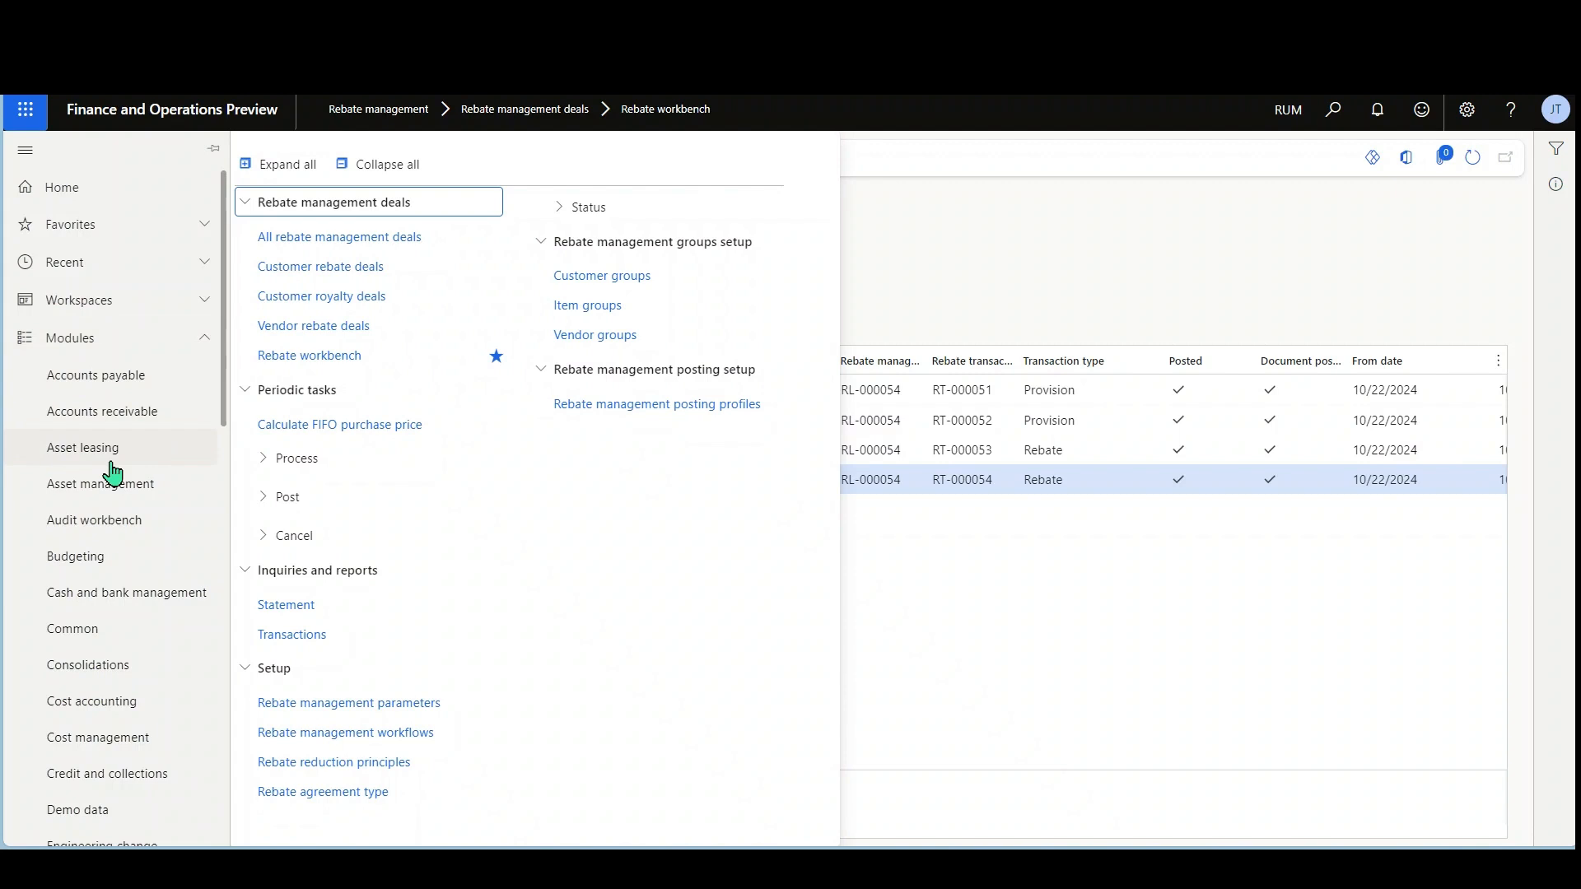
pyautogui.scroll(-7, 112, 473)
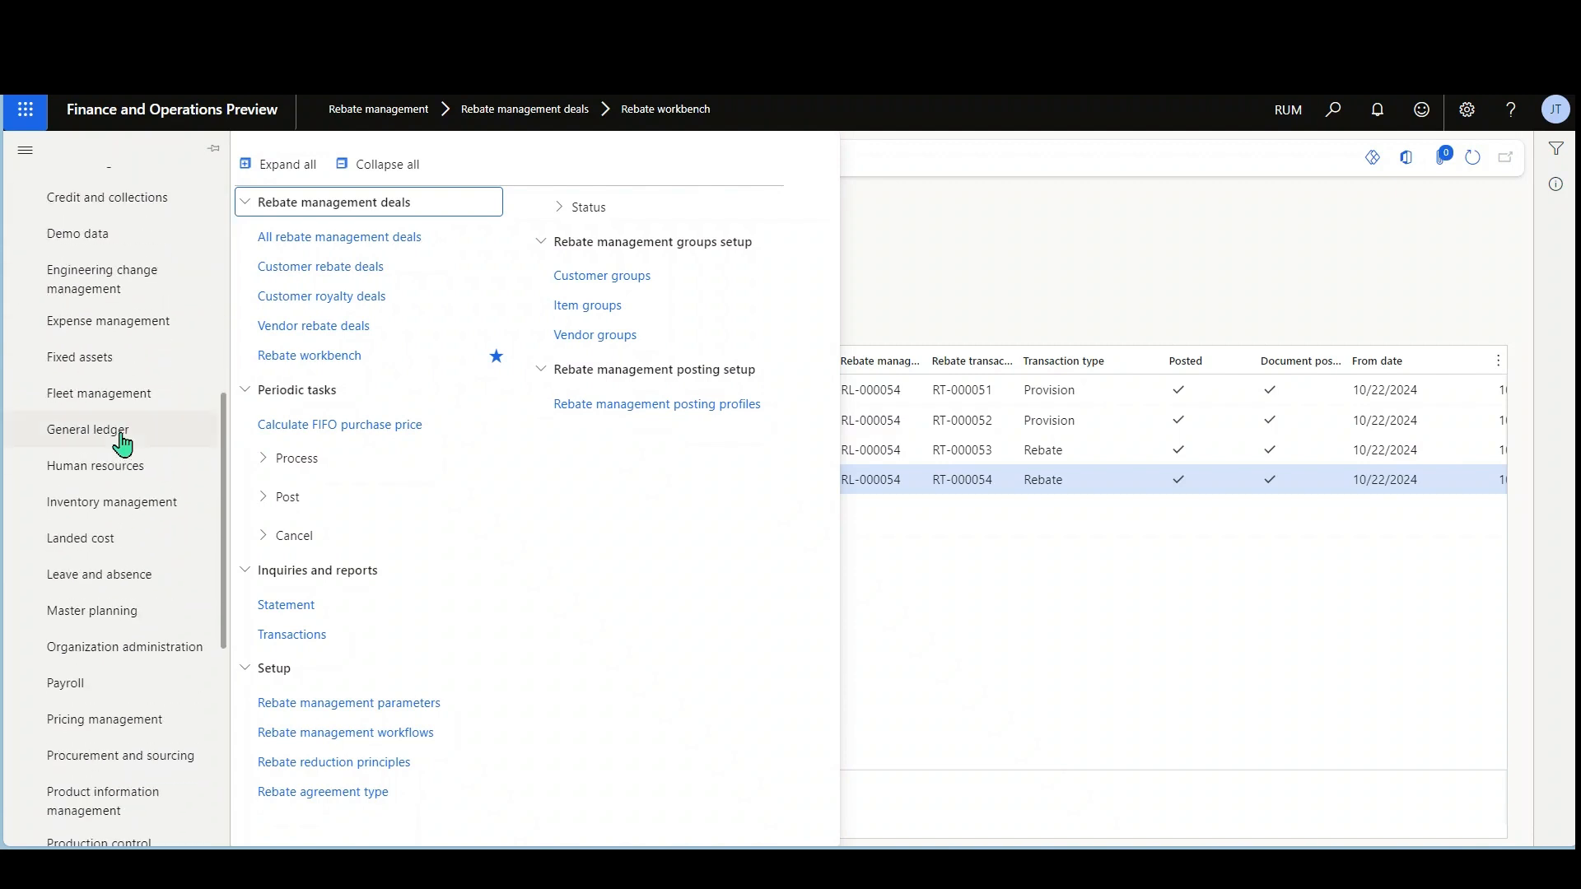
pyautogui.scroll(-2, 122, 449)
pyautogui.click(154, 651)
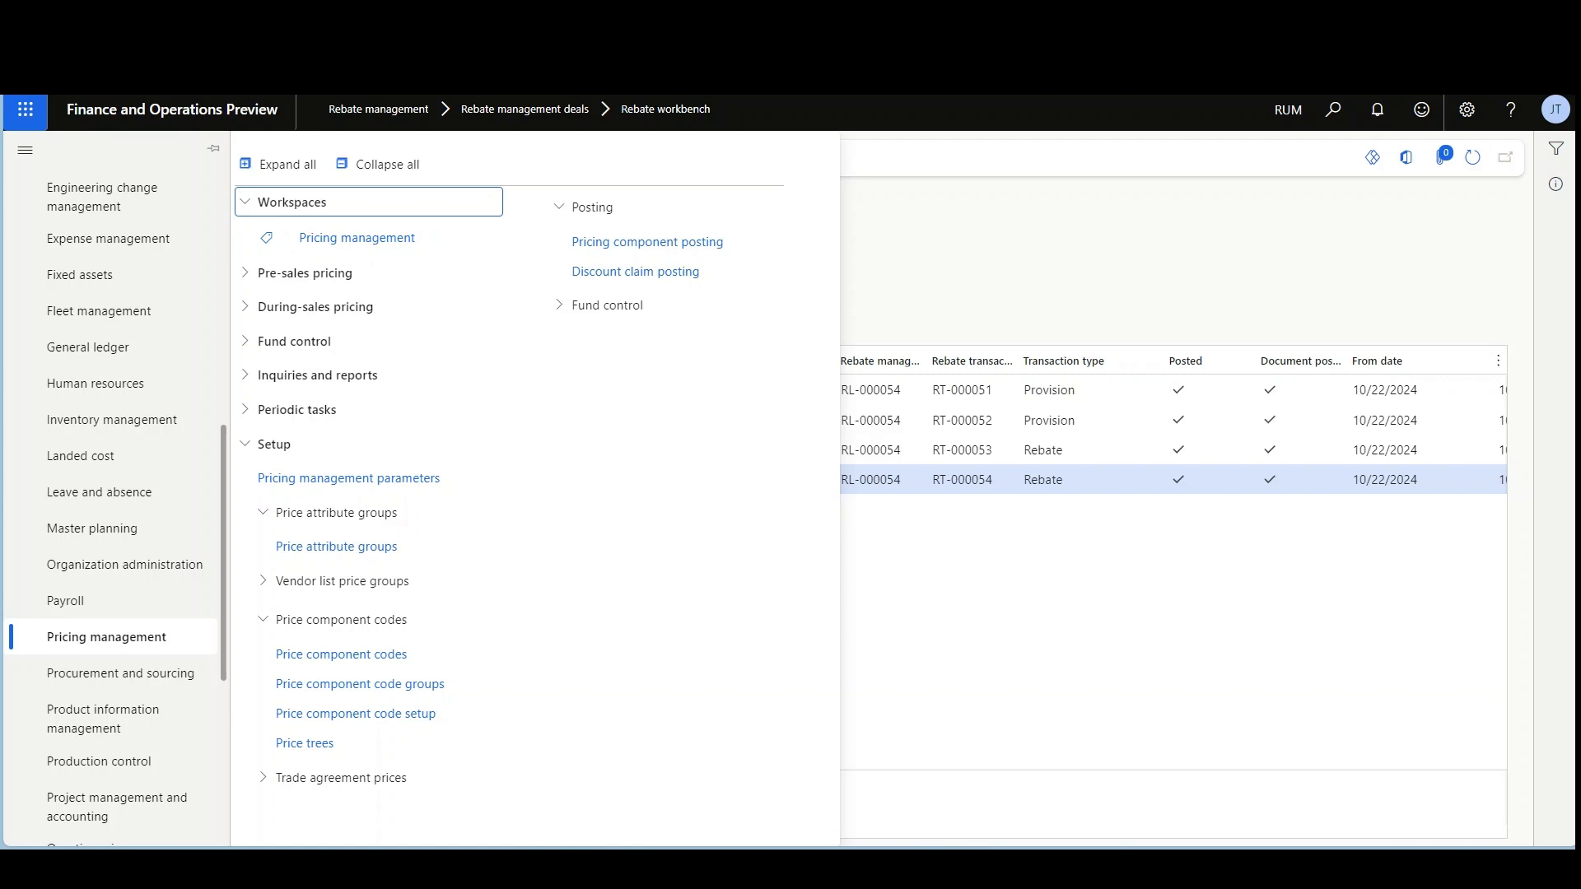
pyautogui.click(406, 481)
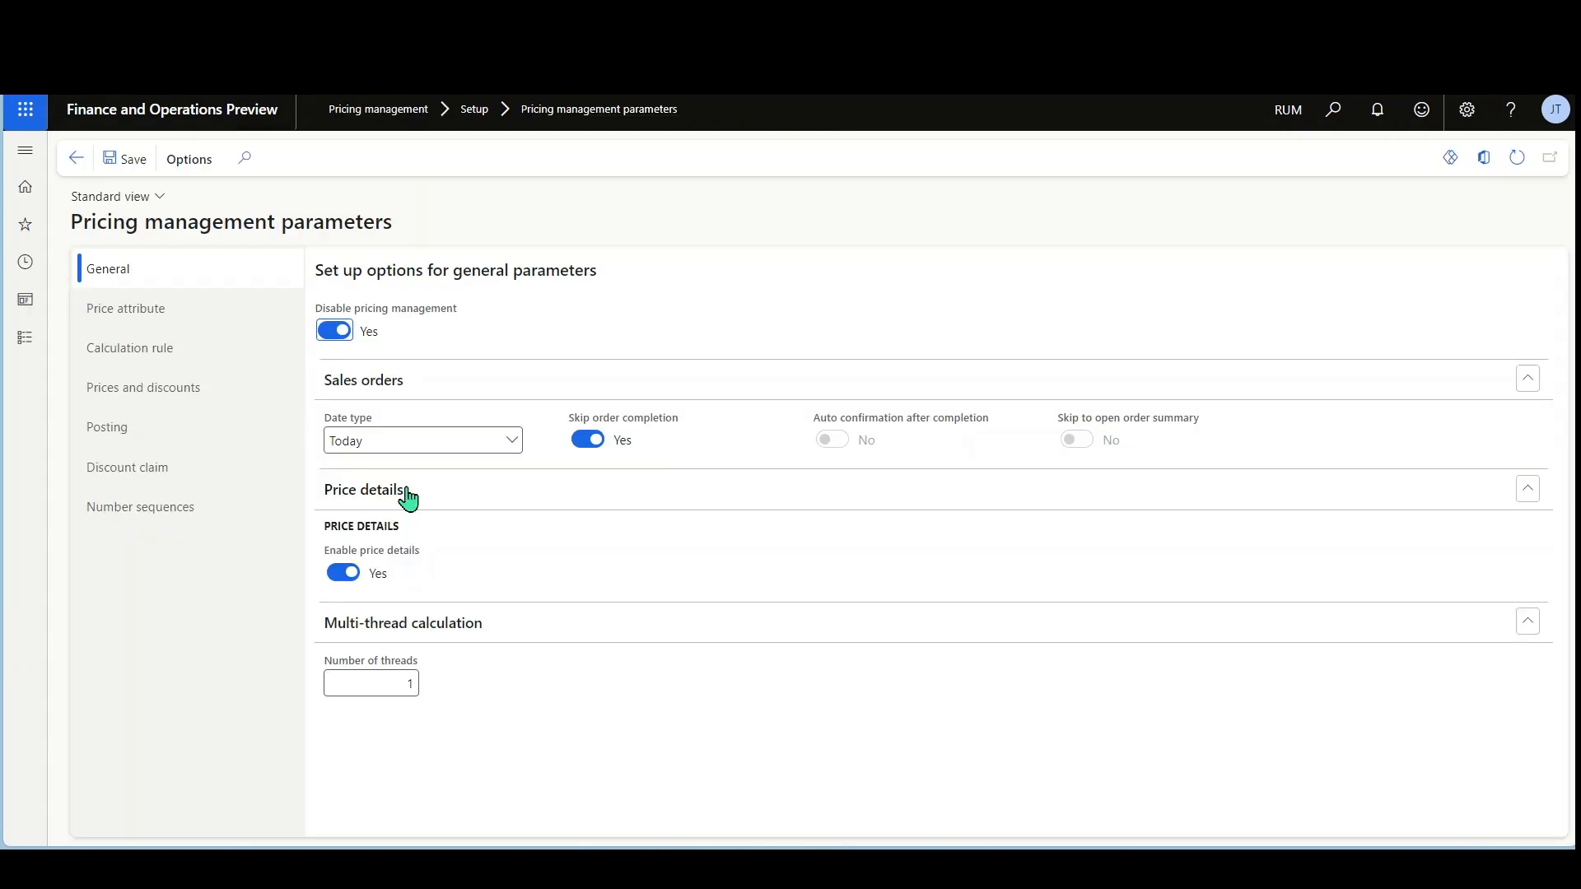
pyautogui.click(327, 334)
pyautogui.click(131, 159)
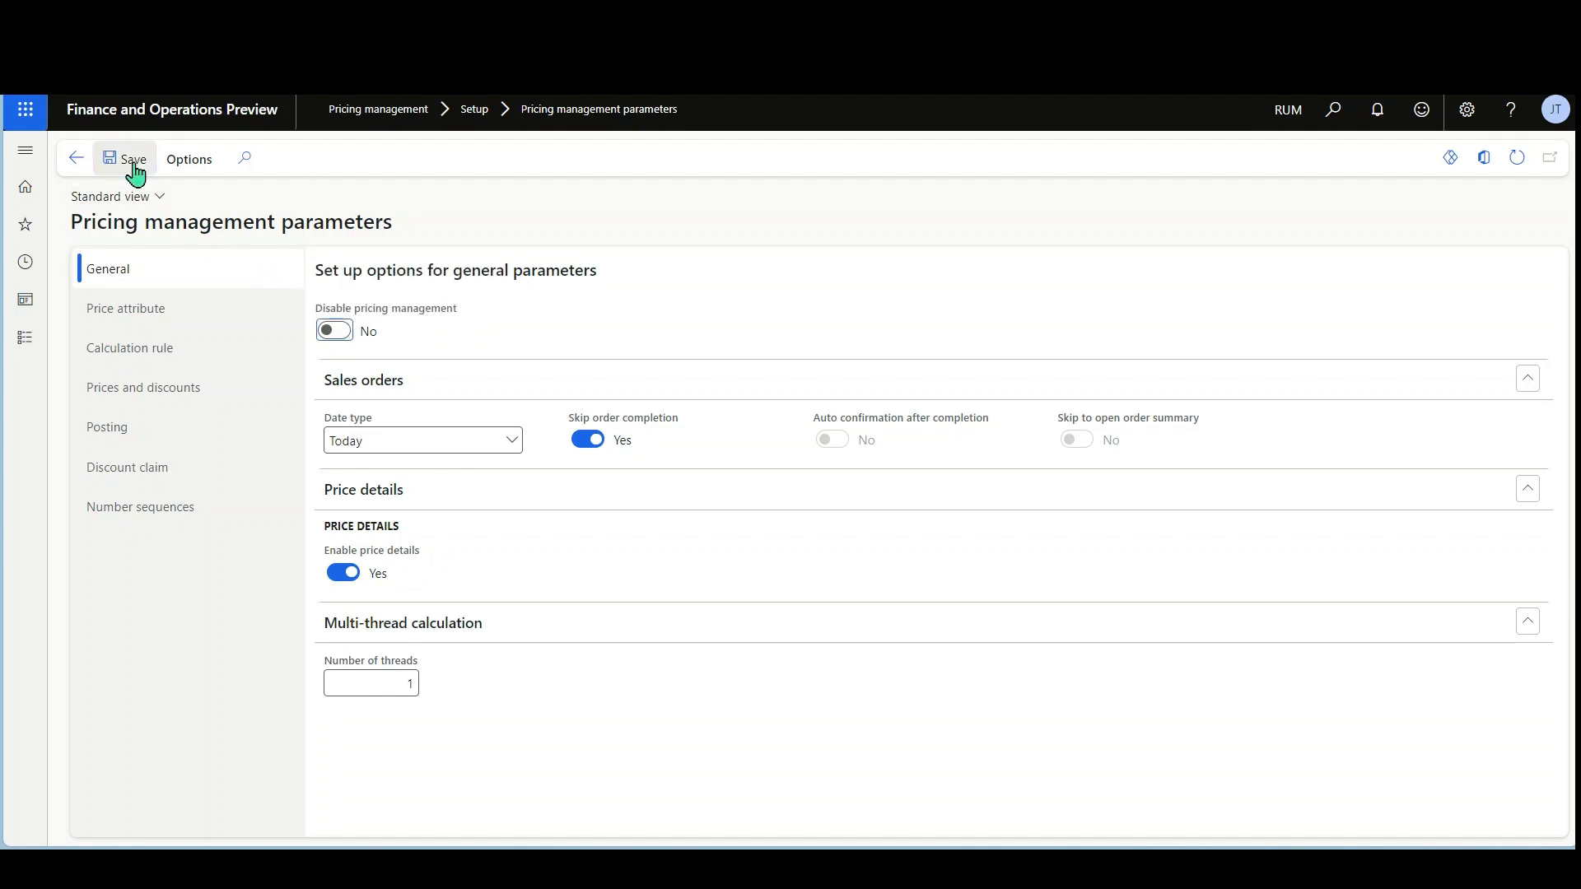
# Open the Price component codes setup and go to the Rebate Cust header price attribute group of the Rebates code
pyautogui.click(26, 339)
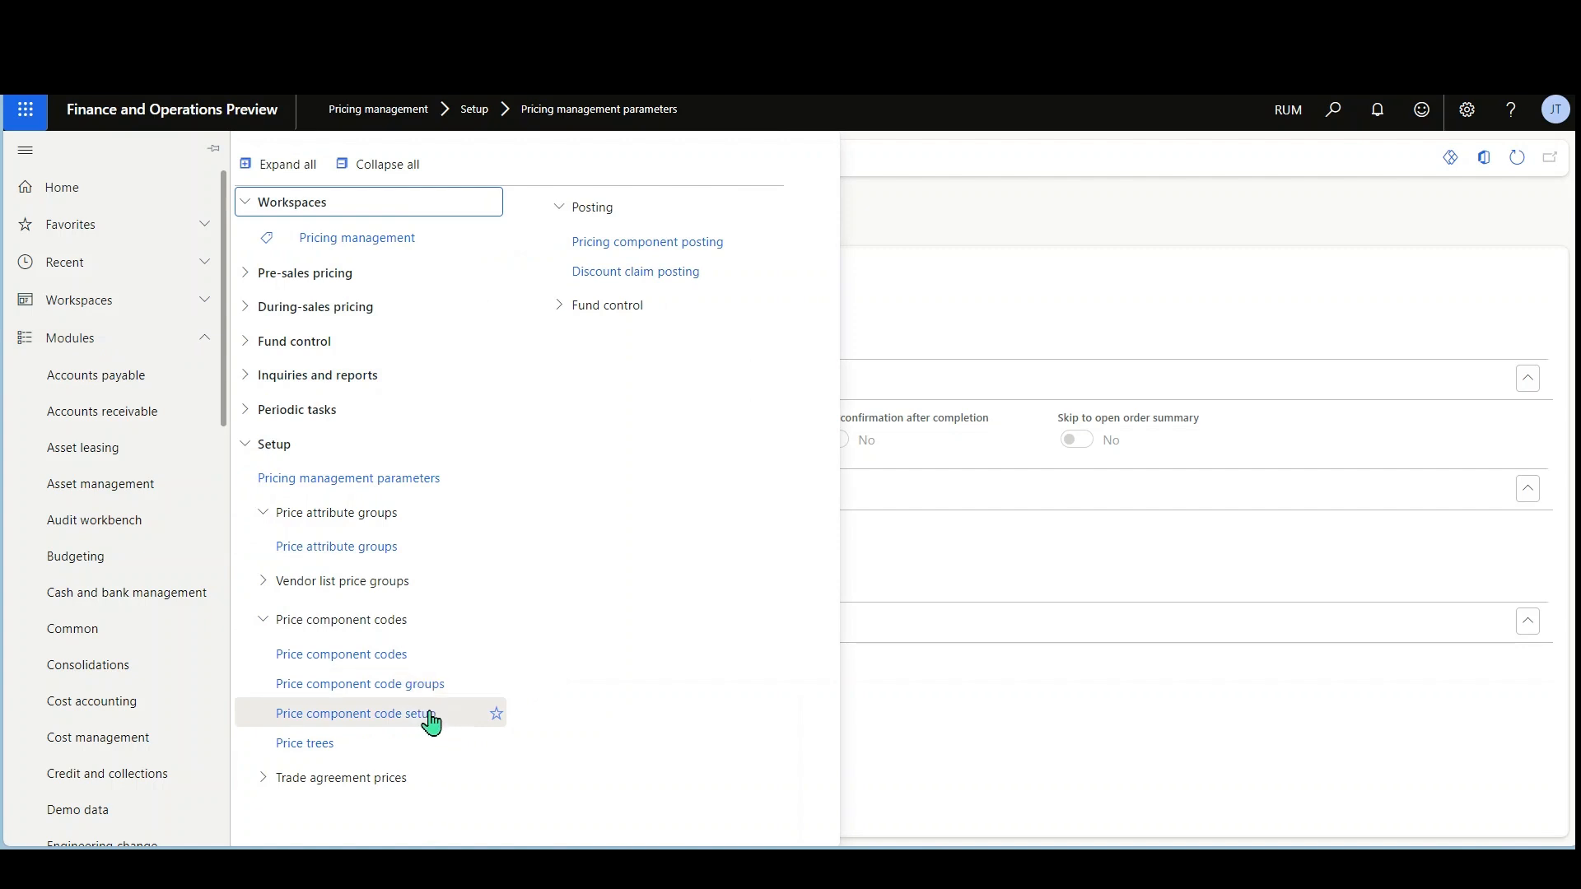
pyautogui.click(427, 657)
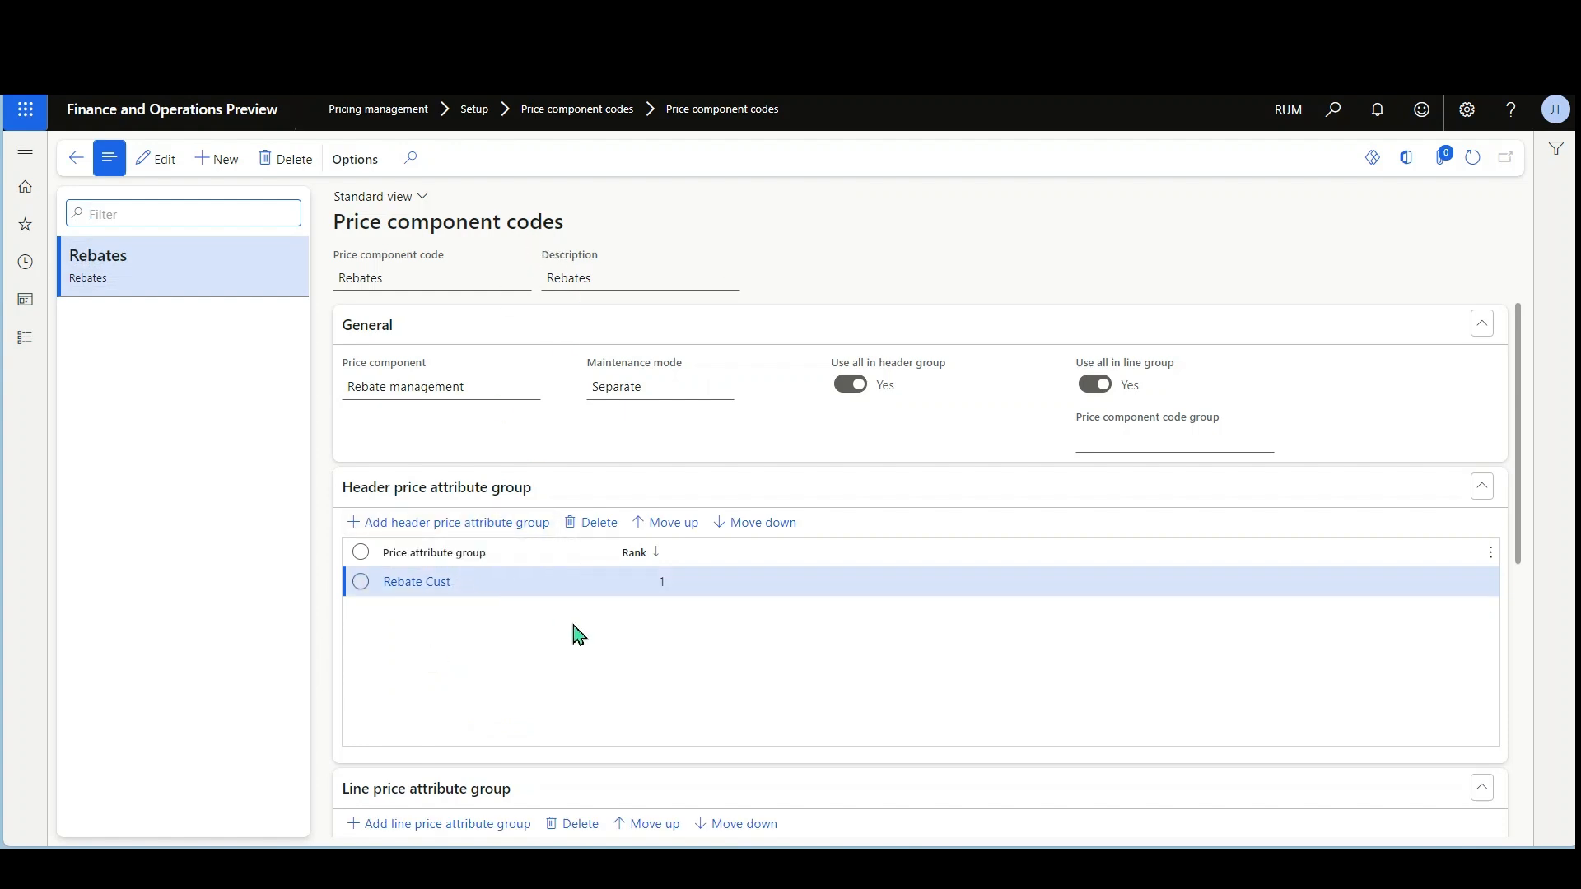
pyautogui.scroll(-2, 575, 635)
pyautogui.scroll(1, 575, 635)
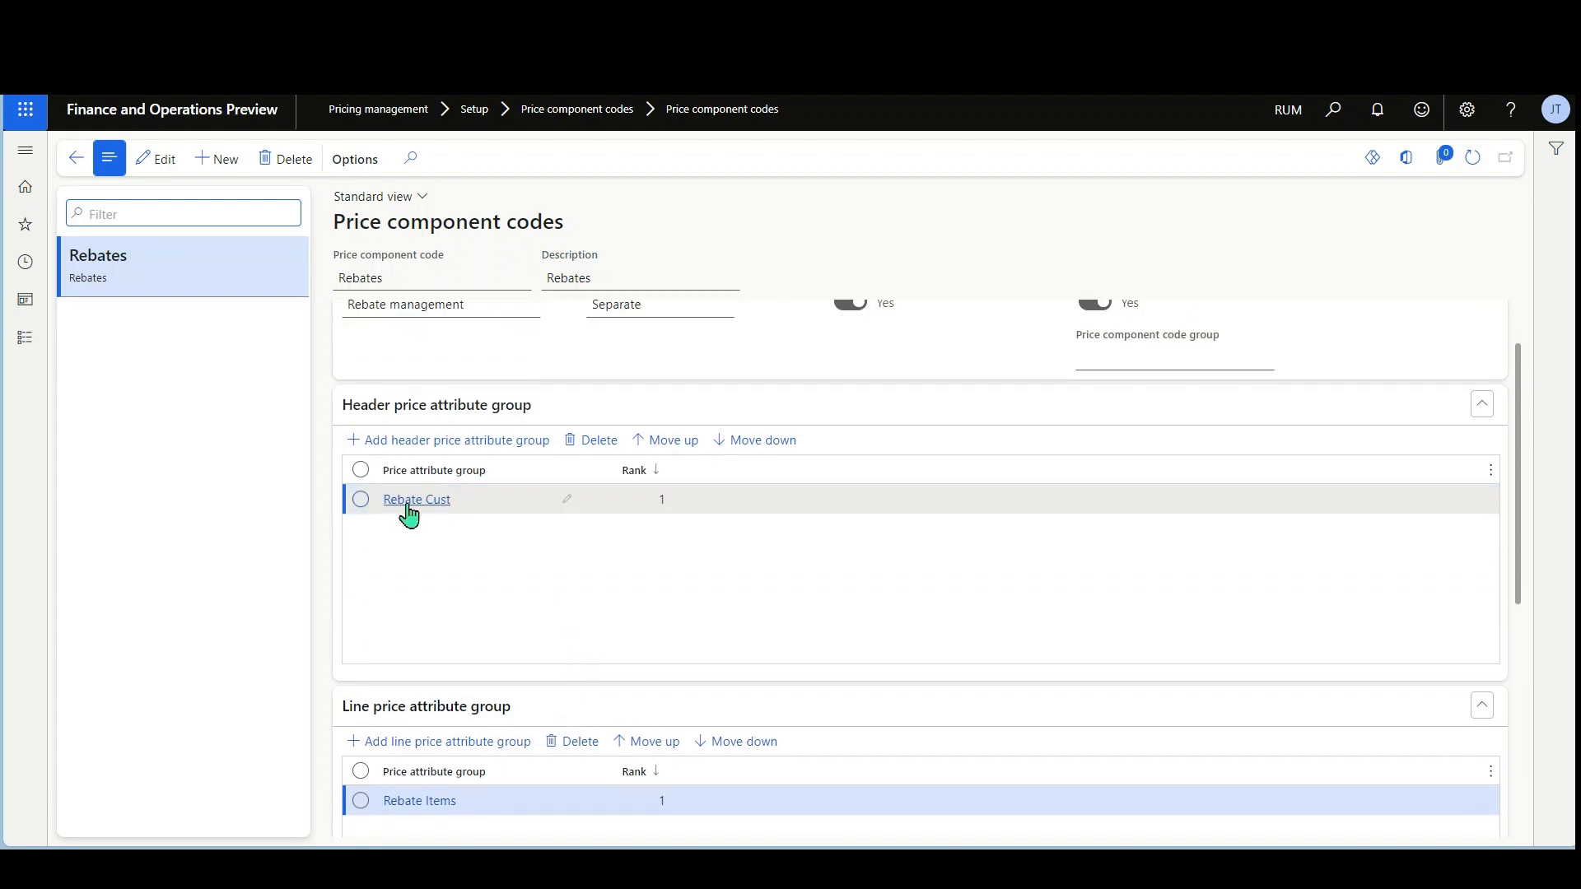
pyautogui.click(429, 503)
pyautogui.click(429, 502)
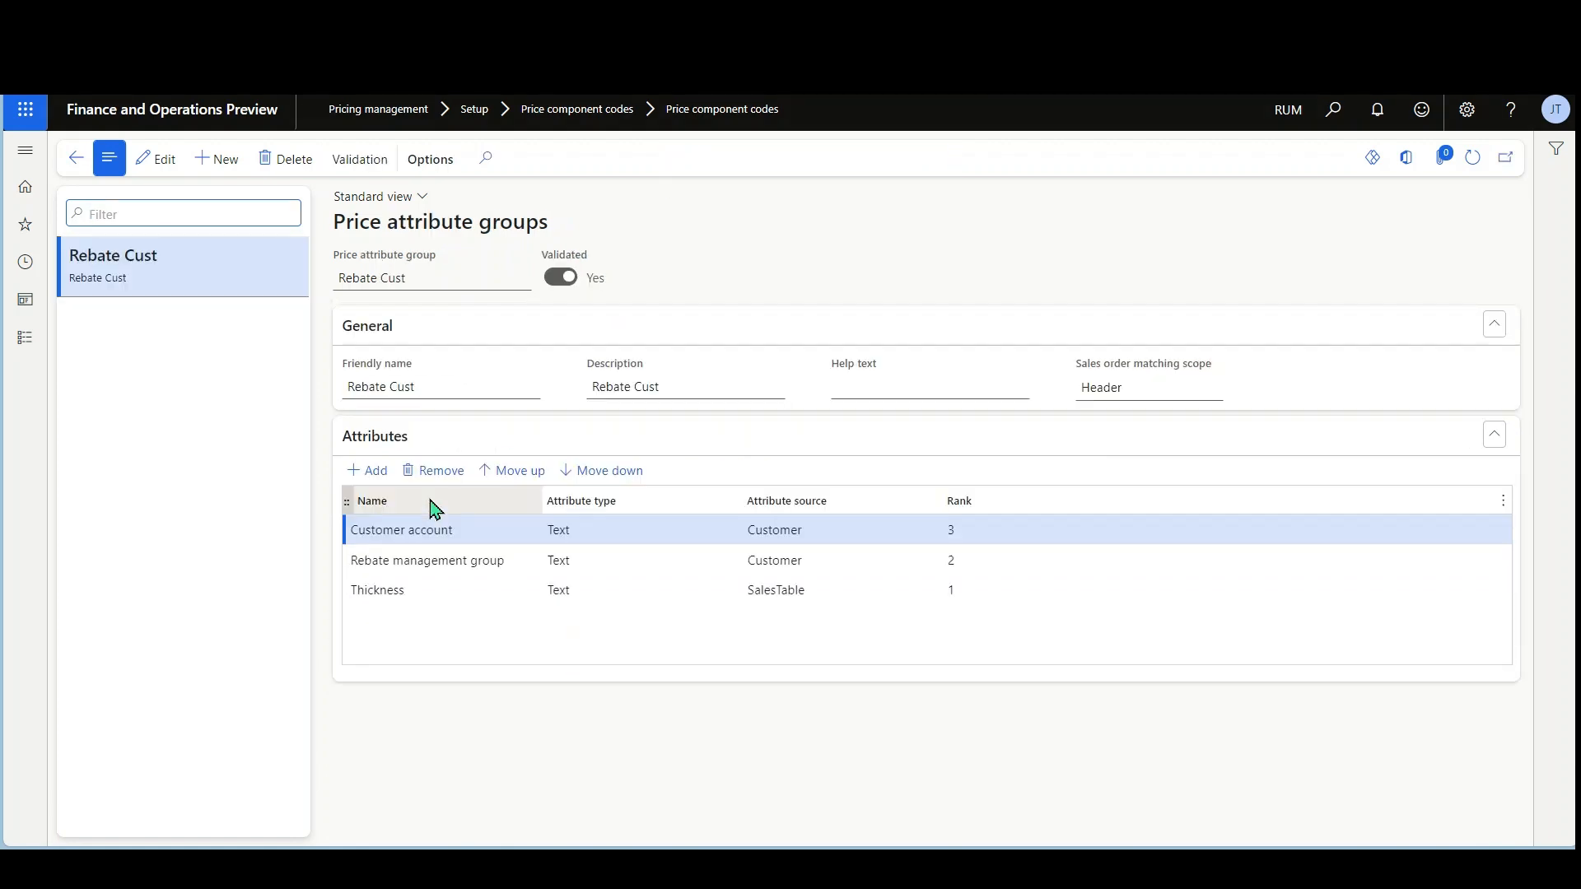
# Examine the Customer account, Rebate management group and Thickness attributes of the Rebate Cust group, including the attribute source of Thickness
pyautogui.click(447, 529)
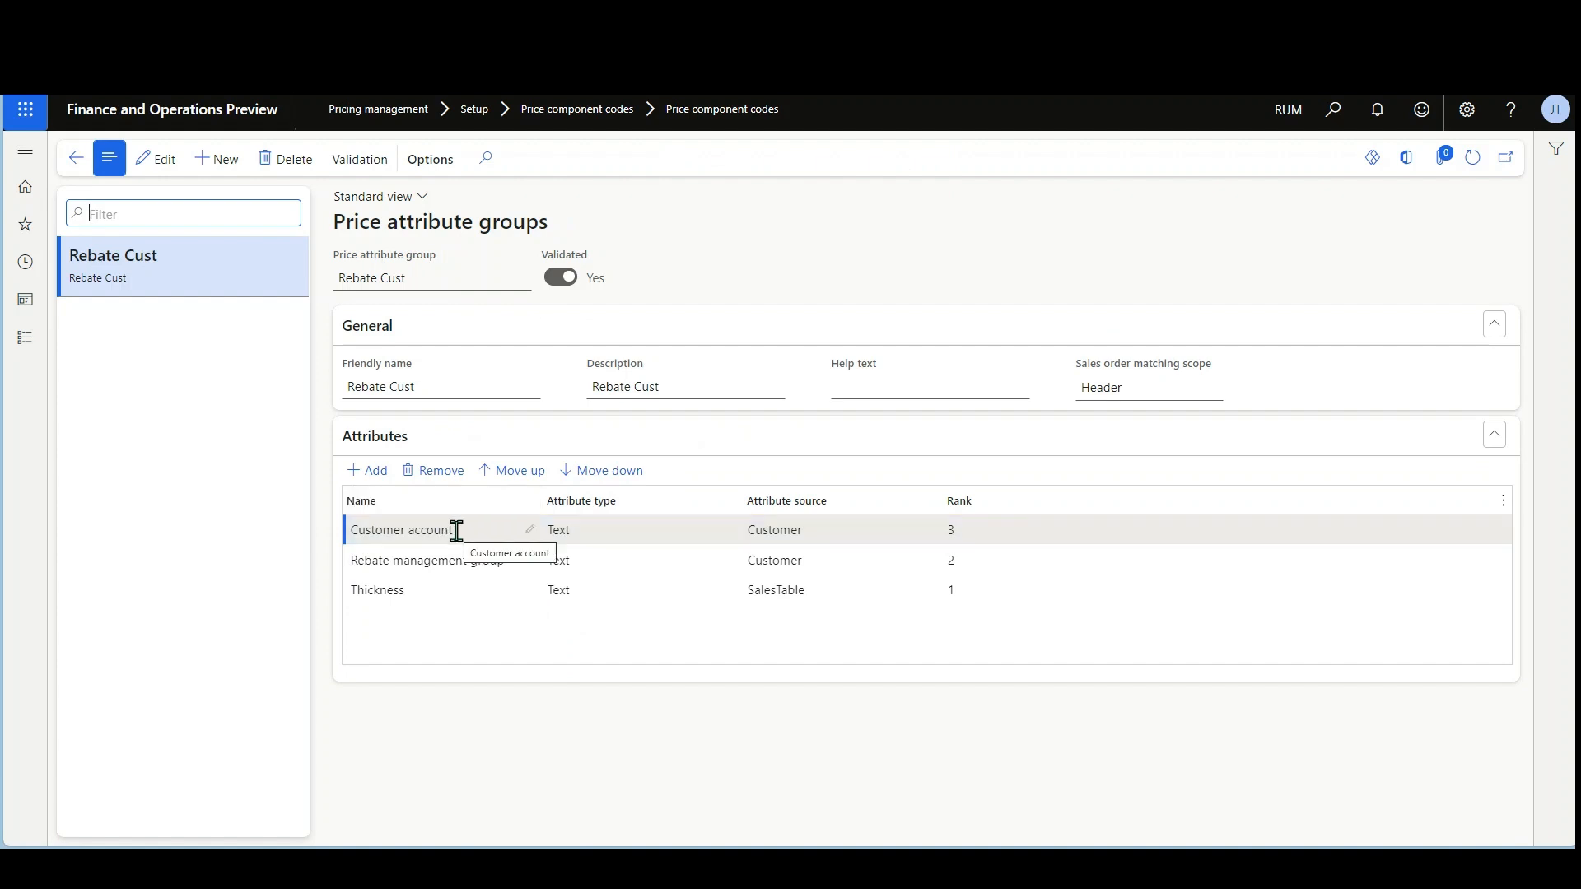
pyautogui.moveTo(452, 530); pyautogui.dragTo(351, 535)
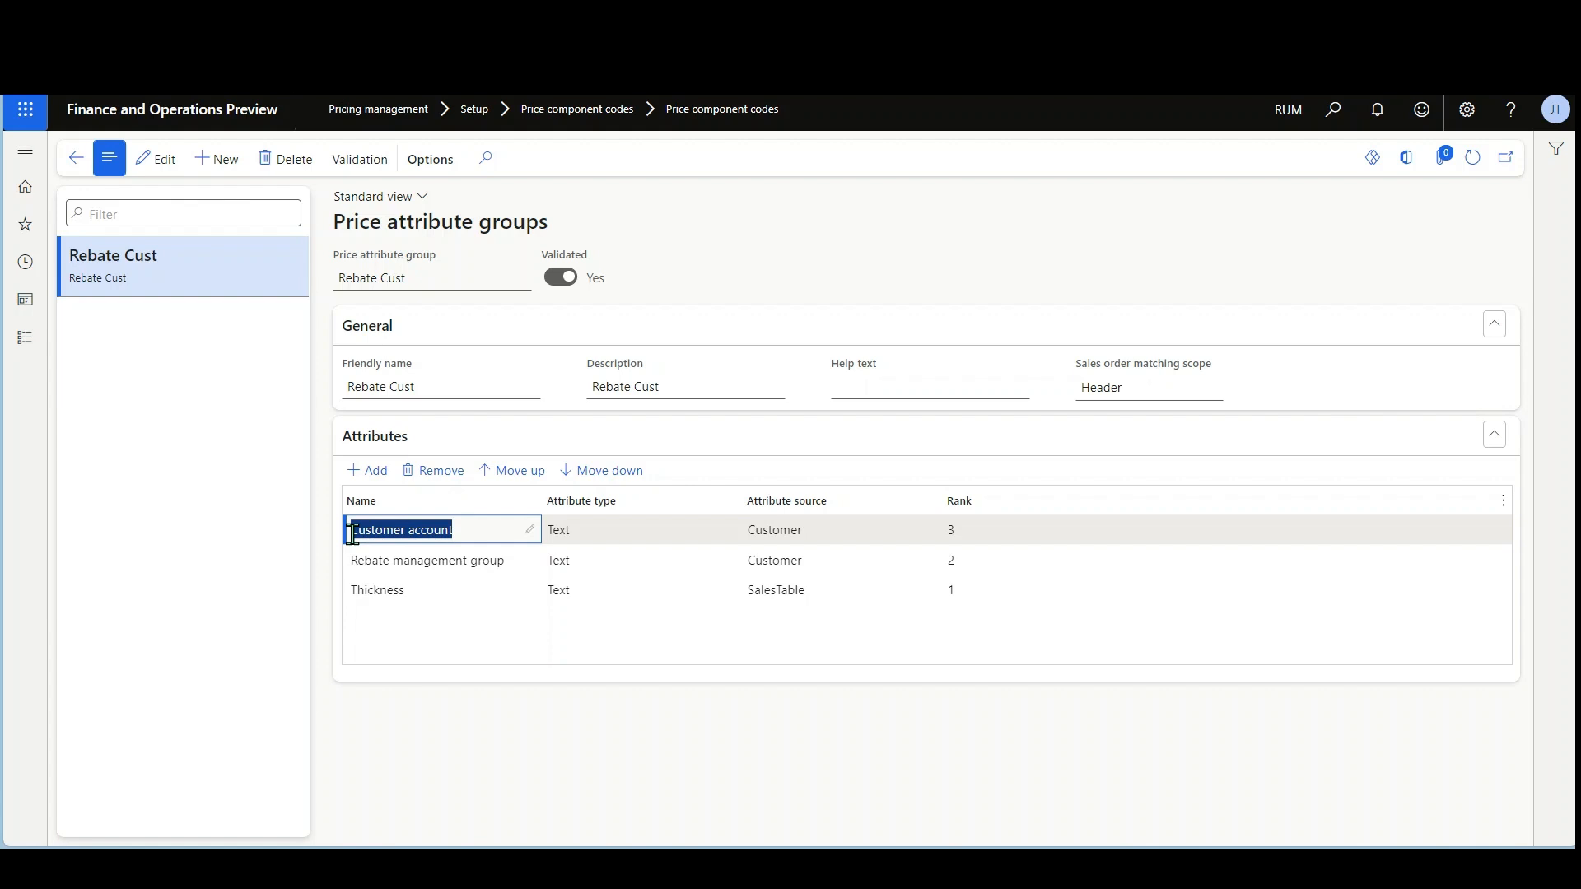
pyautogui.click(513, 562)
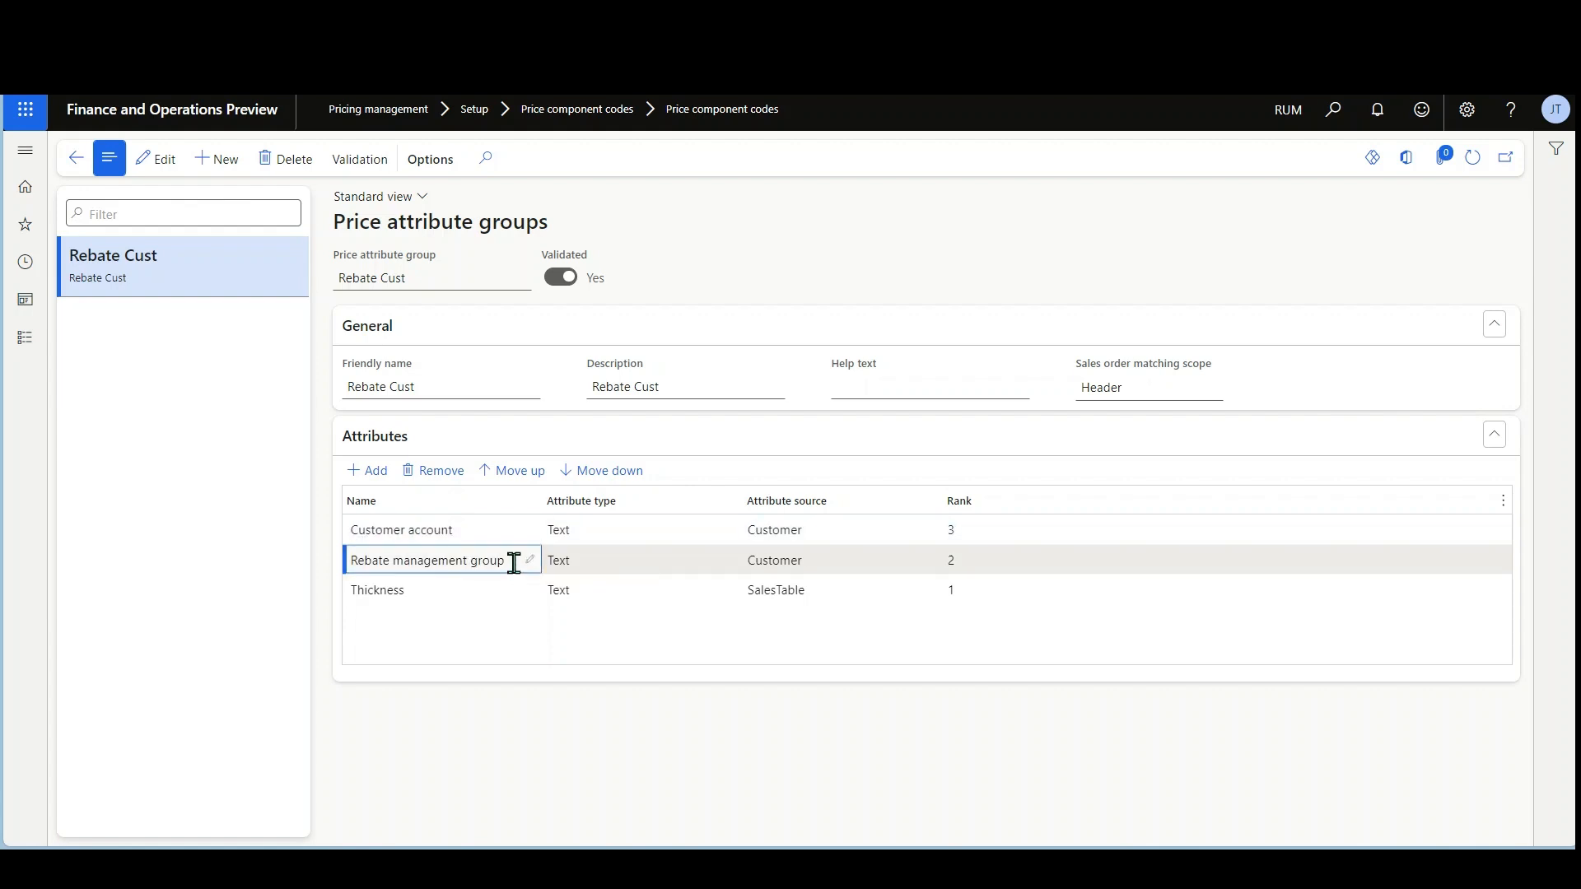
pyautogui.moveTo(514, 562); pyautogui.dragTo(350, 565)
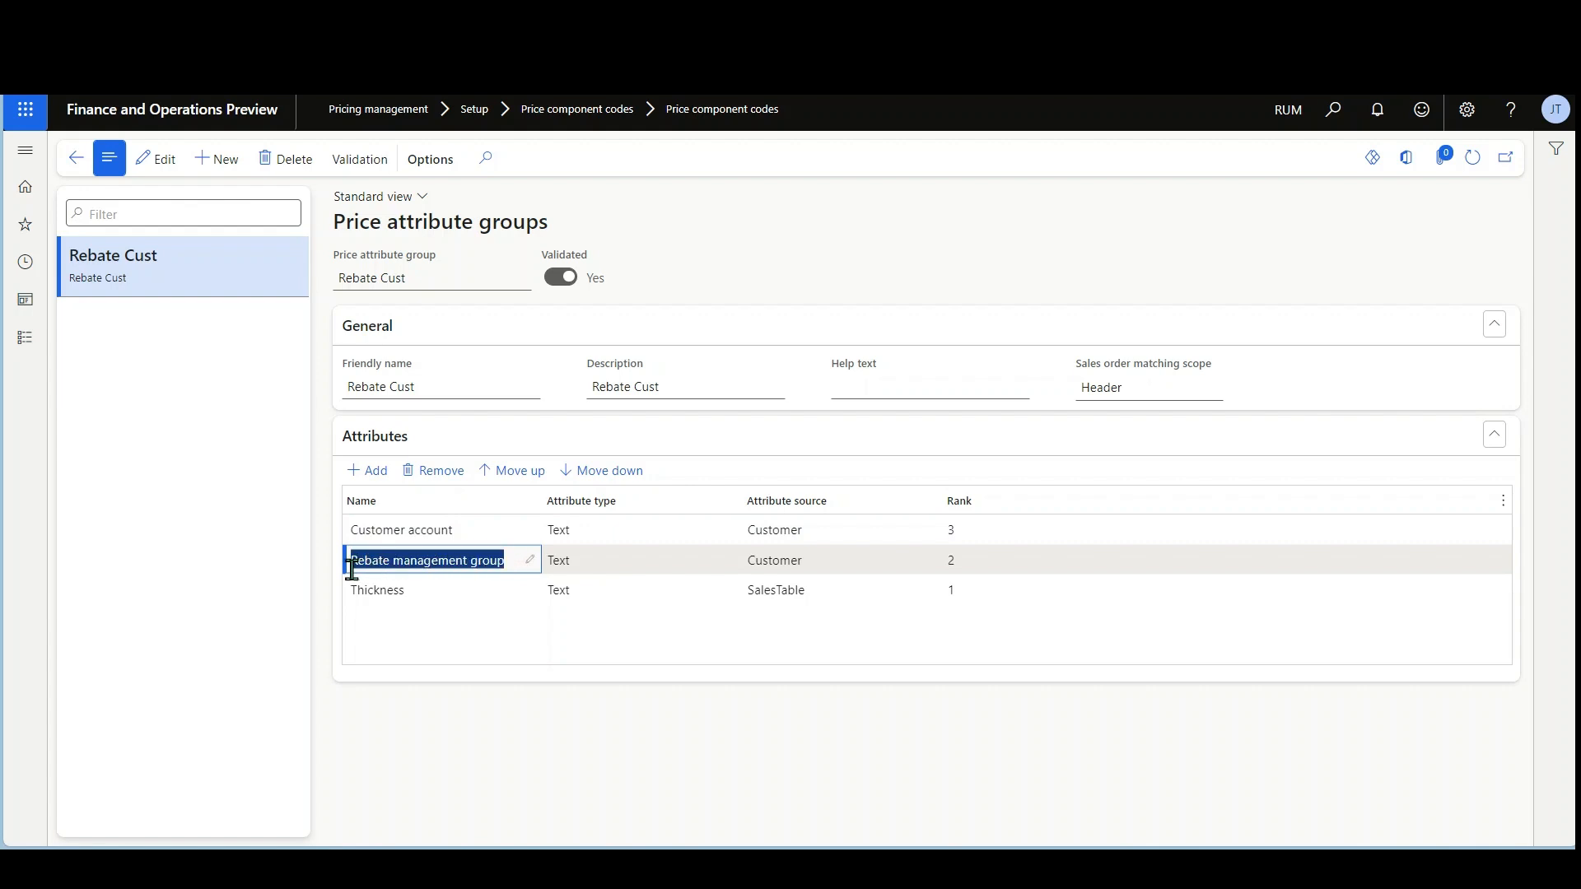
pyautogui.click(435, 593)
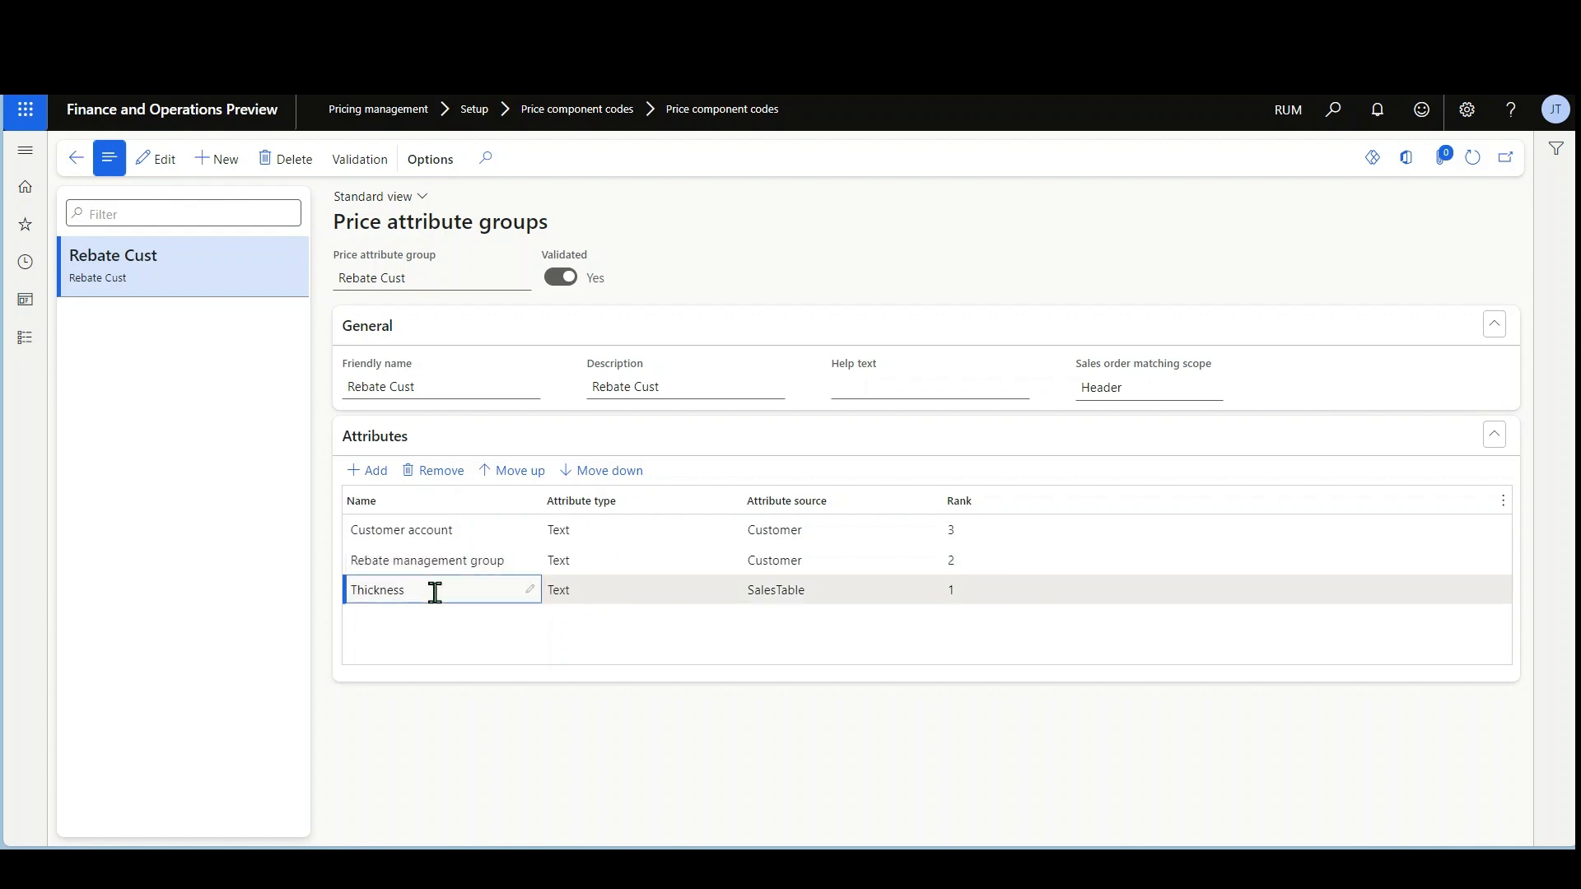
pyautogui.moveTo(435, 593); pyautogui.dragTo(347, 592)
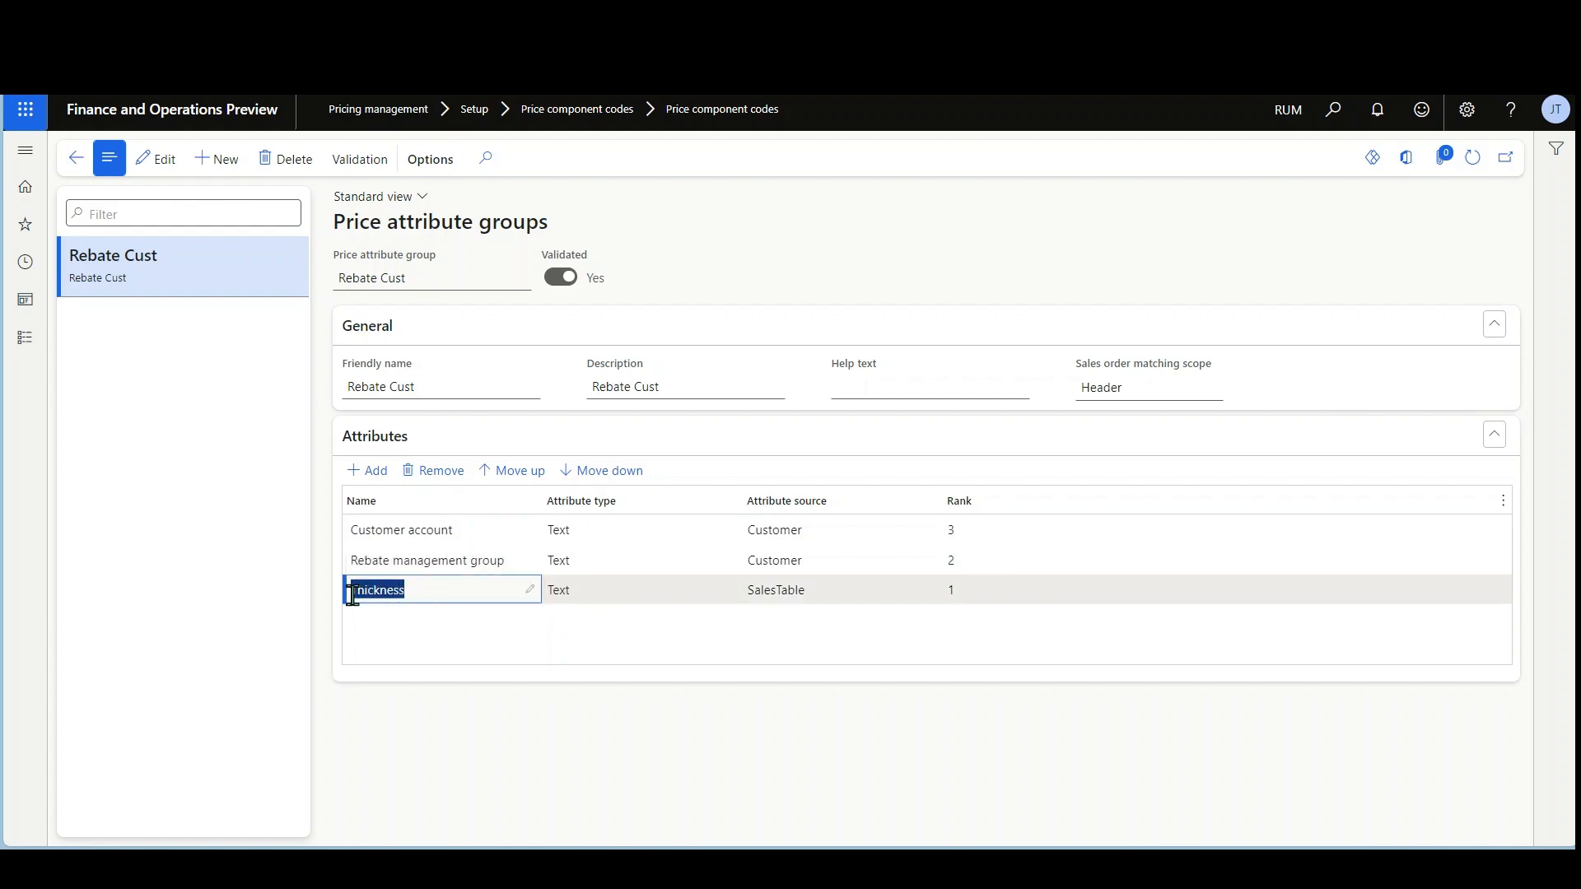
pyautogui.click(808, 593)
pyautogui.moveTo(813, 596); pyautogui.dragTo(746, 605)
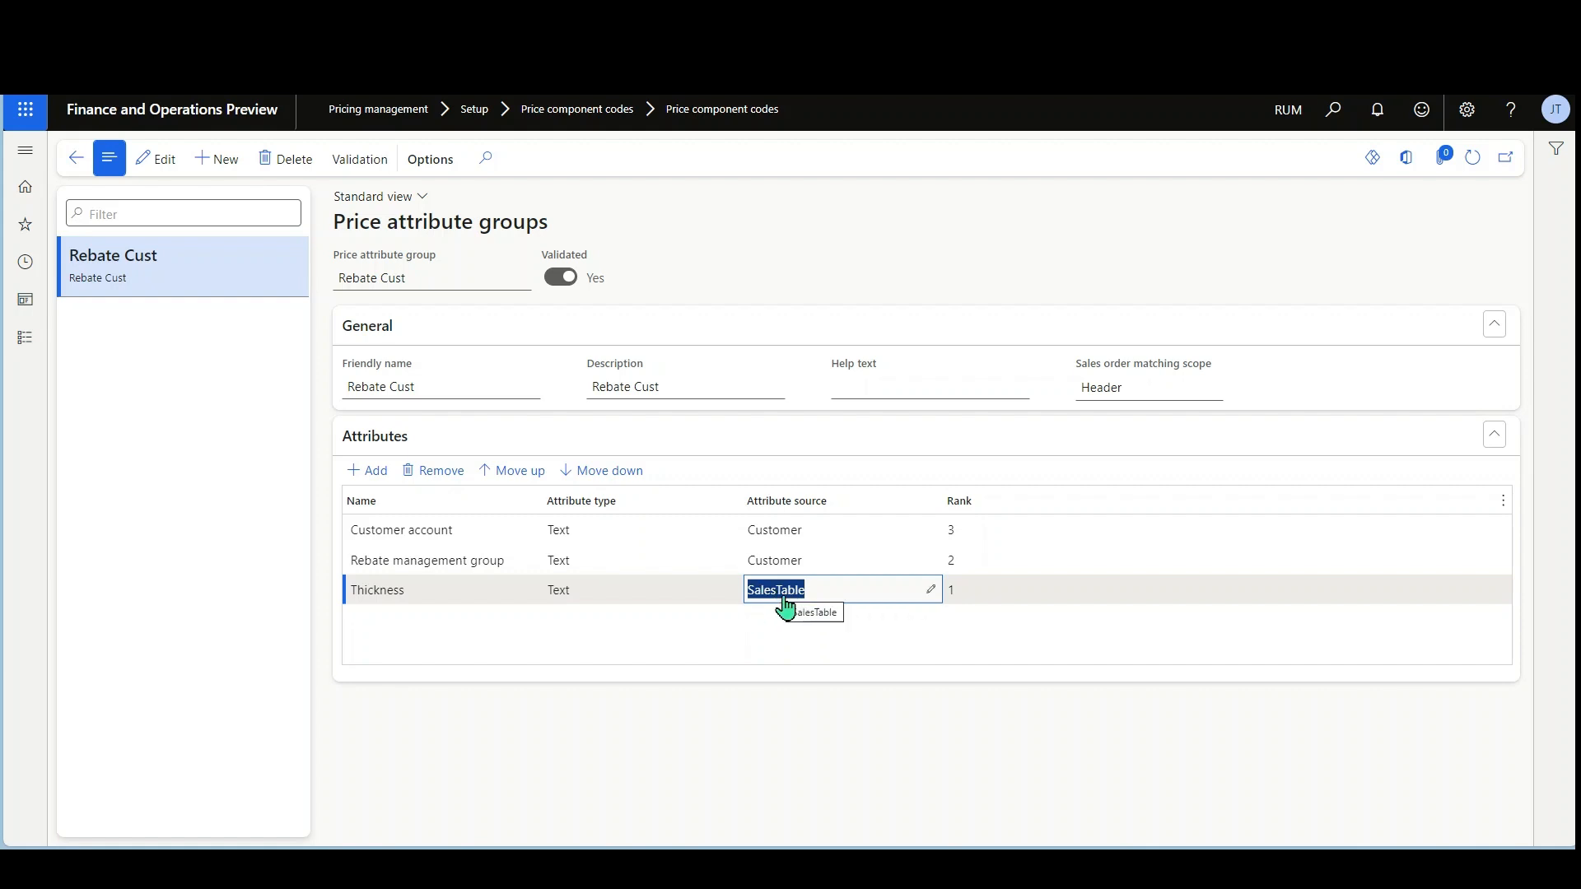
pyautogui.click(542, 646)
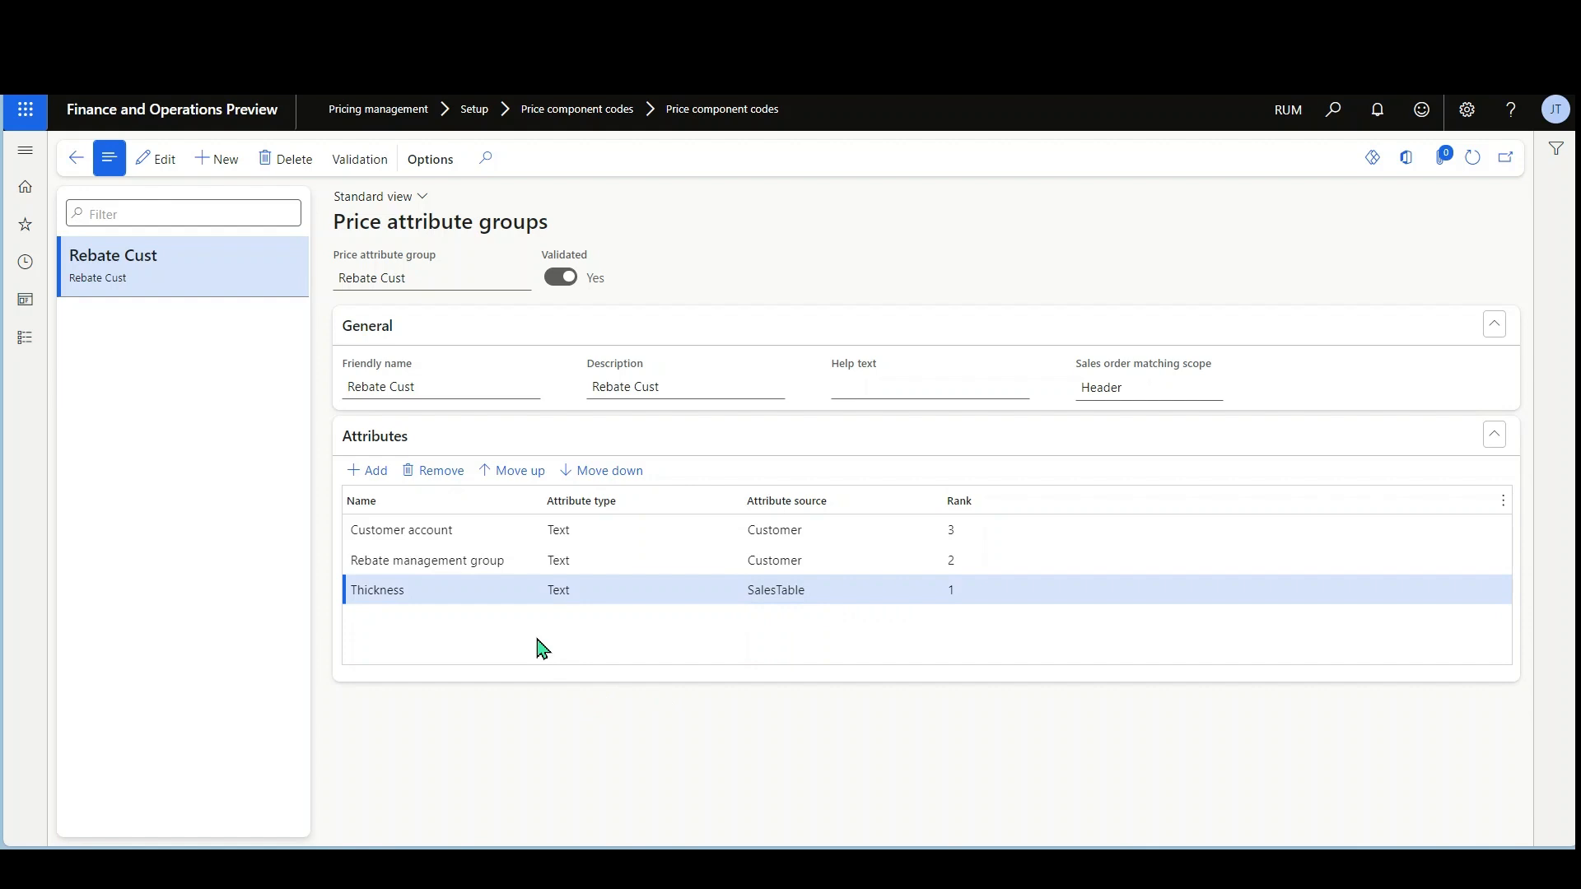
# Review the attributes of the Rebate Items line price attribute group, and return to the price component codes
pyautogui.click(80, 169)
pyautogui.scroll(-2, 469, 681)
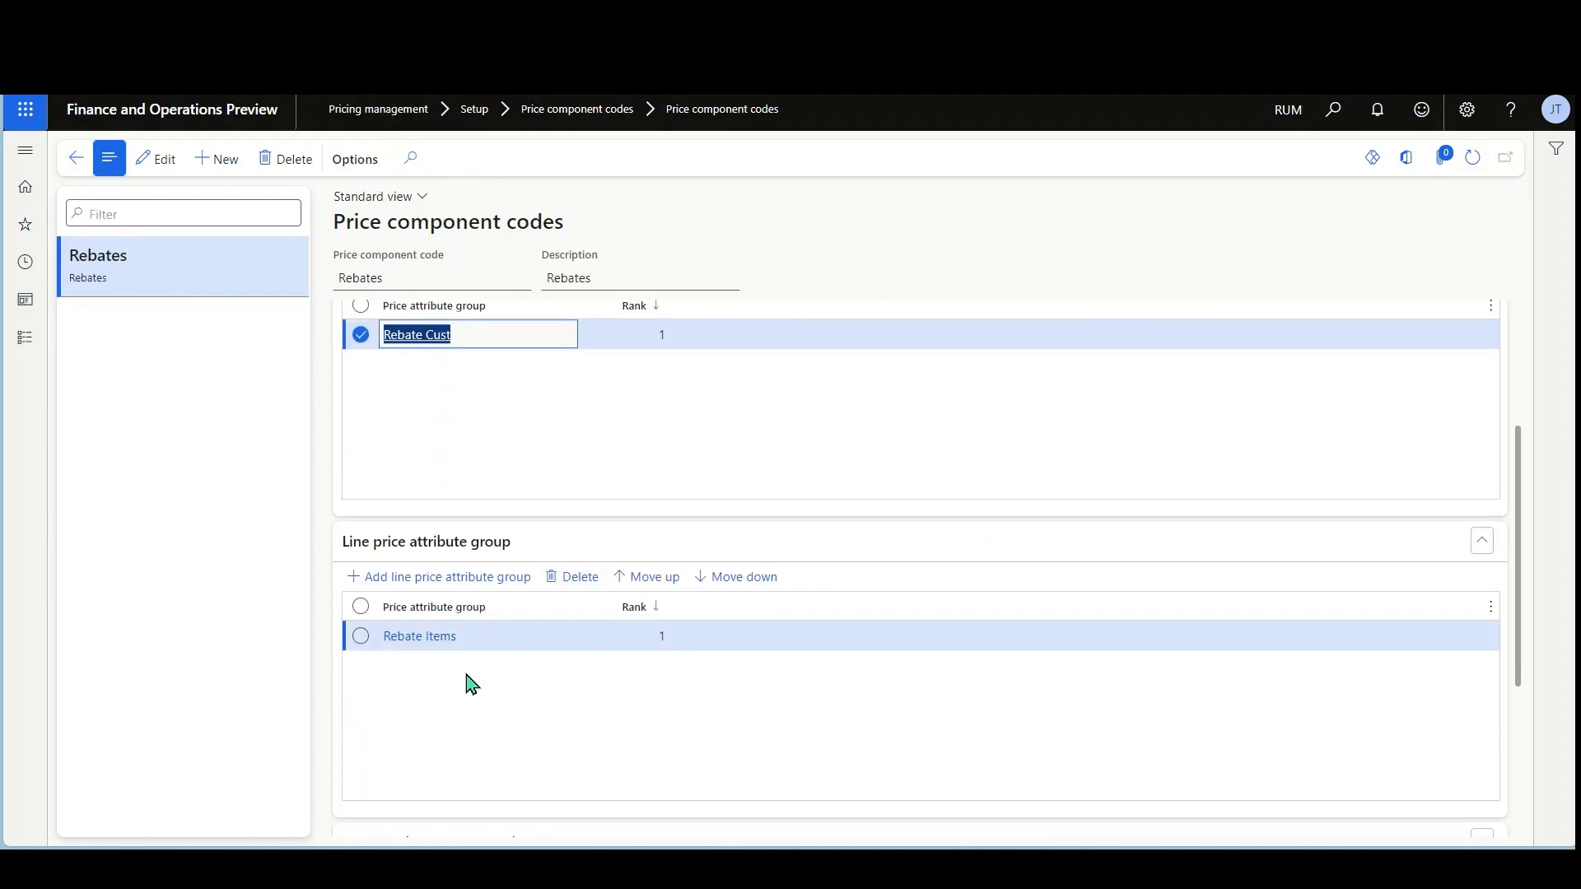
pyautogui.click(421, 637)
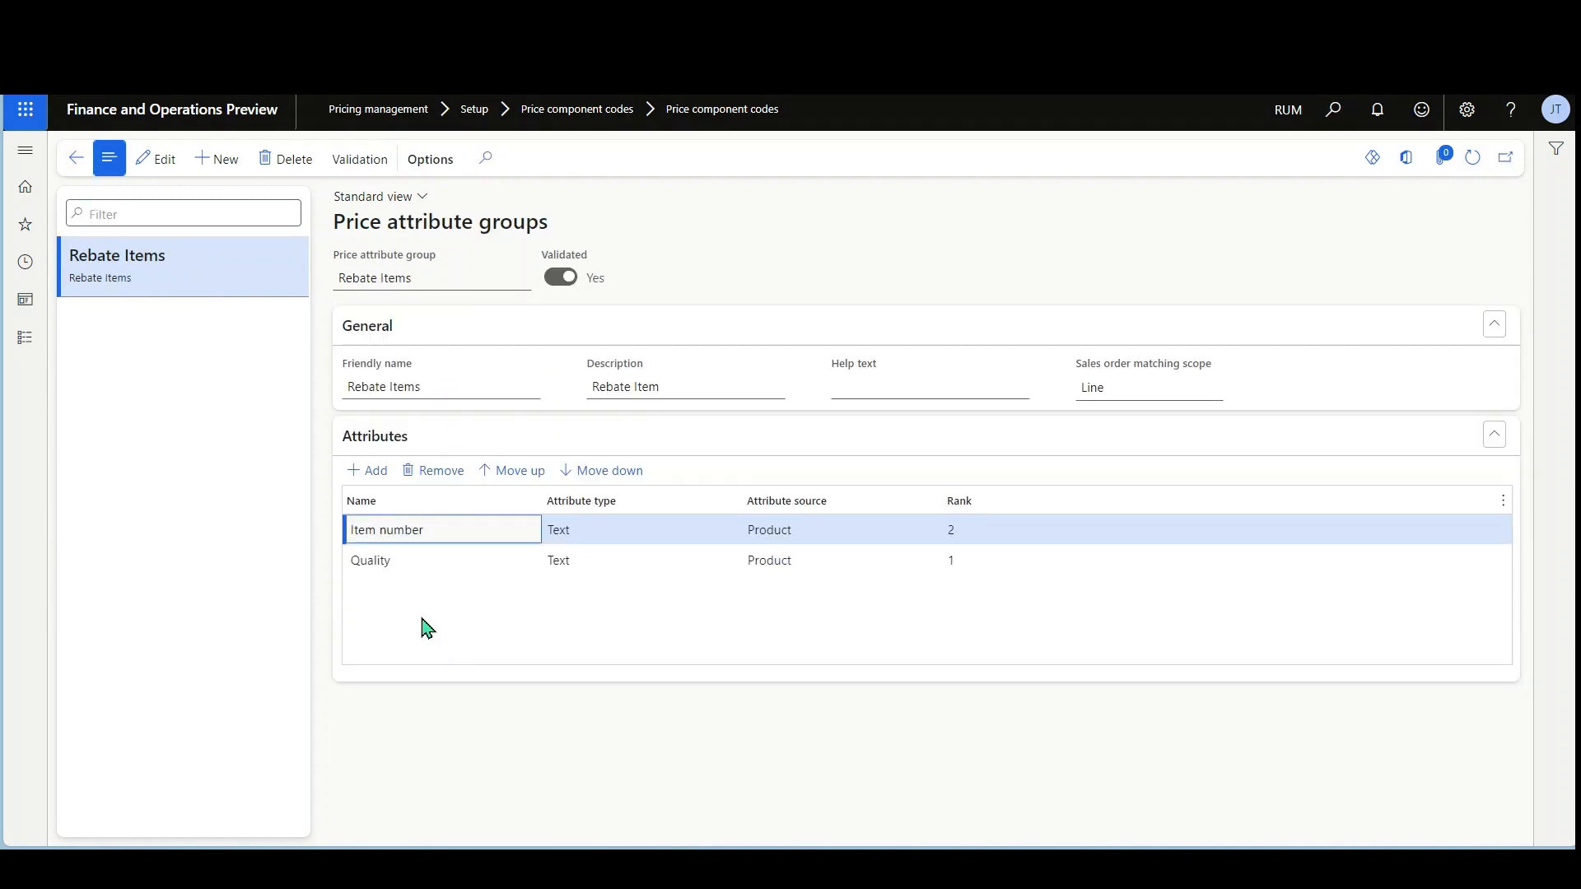
pyautogui.click(408, 569)
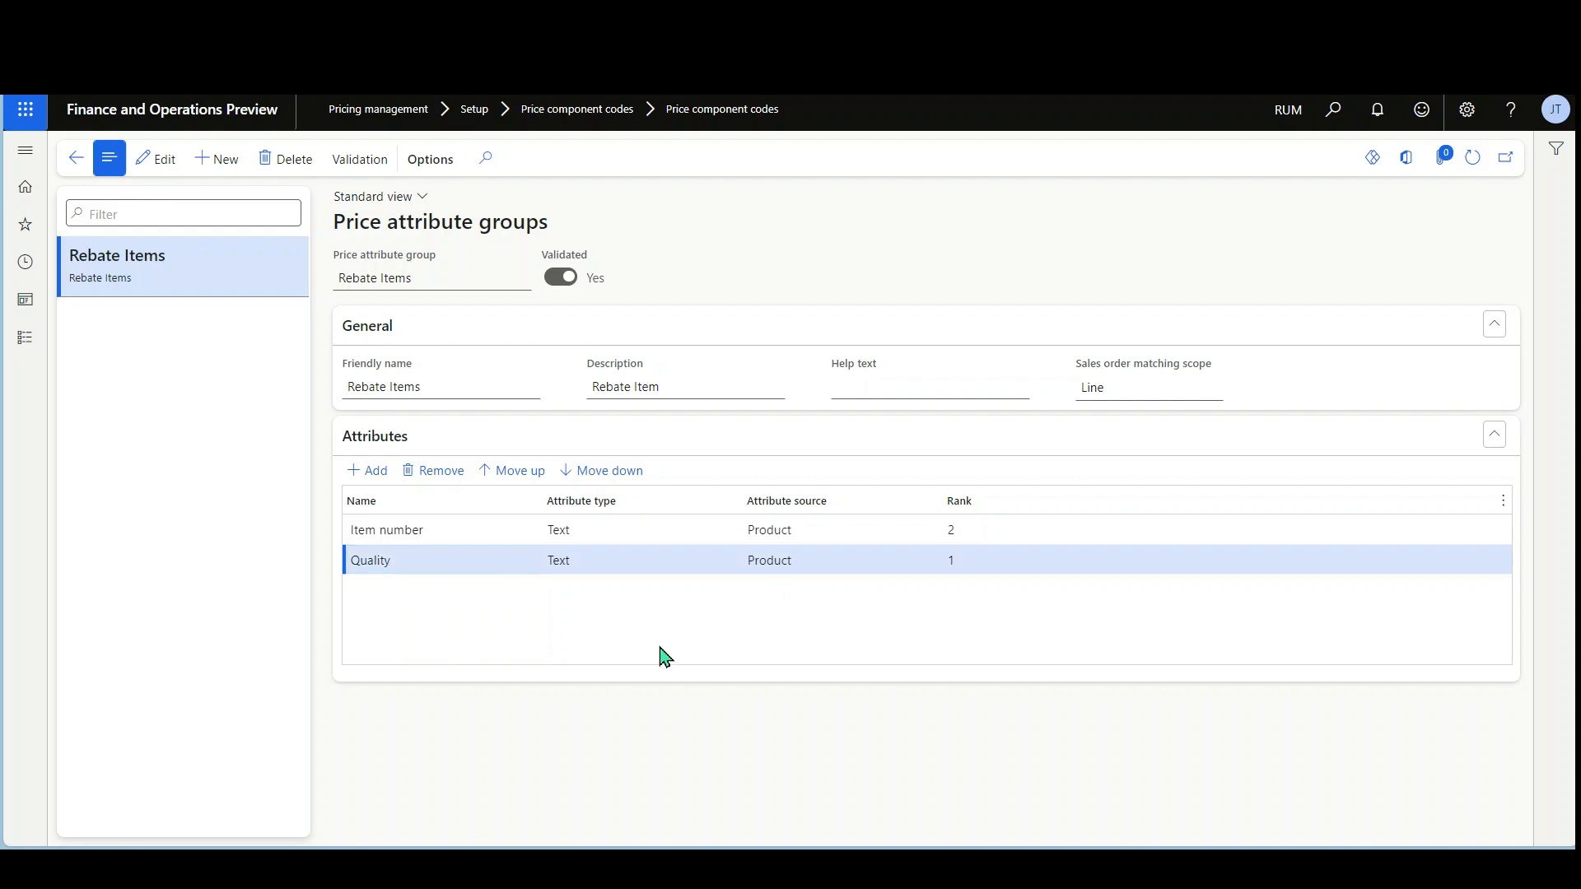
pyautogui.click(76, 159)
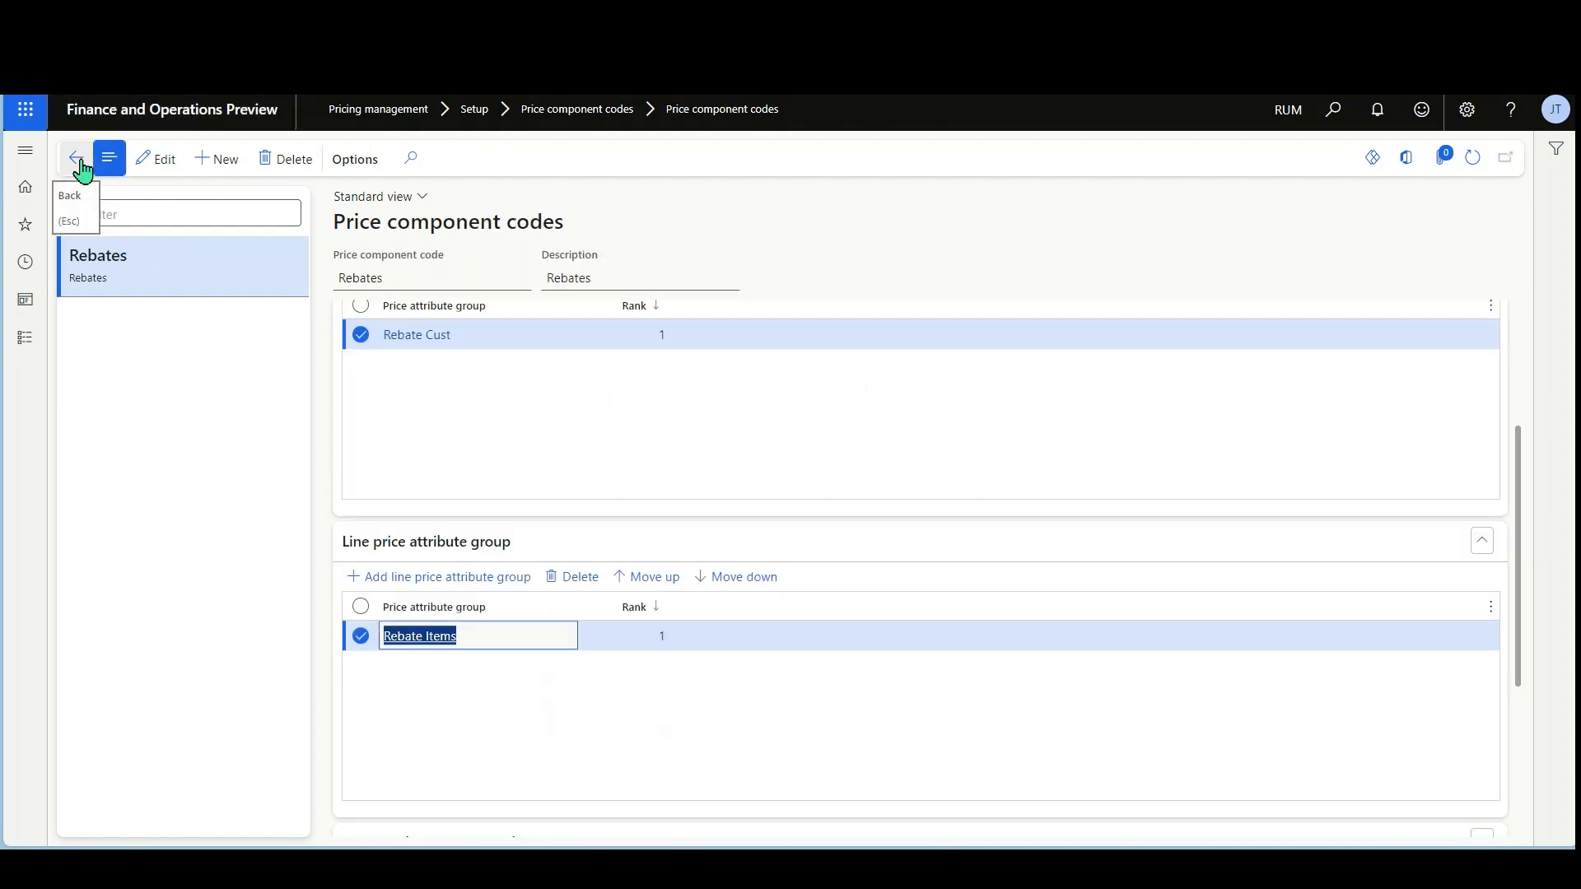
# Examine the header and line pairings in the price attribute group combinations of the Rebates price component code
pyautogui.moveTo(41, 348); pyautogui.dragTo(51, 348)
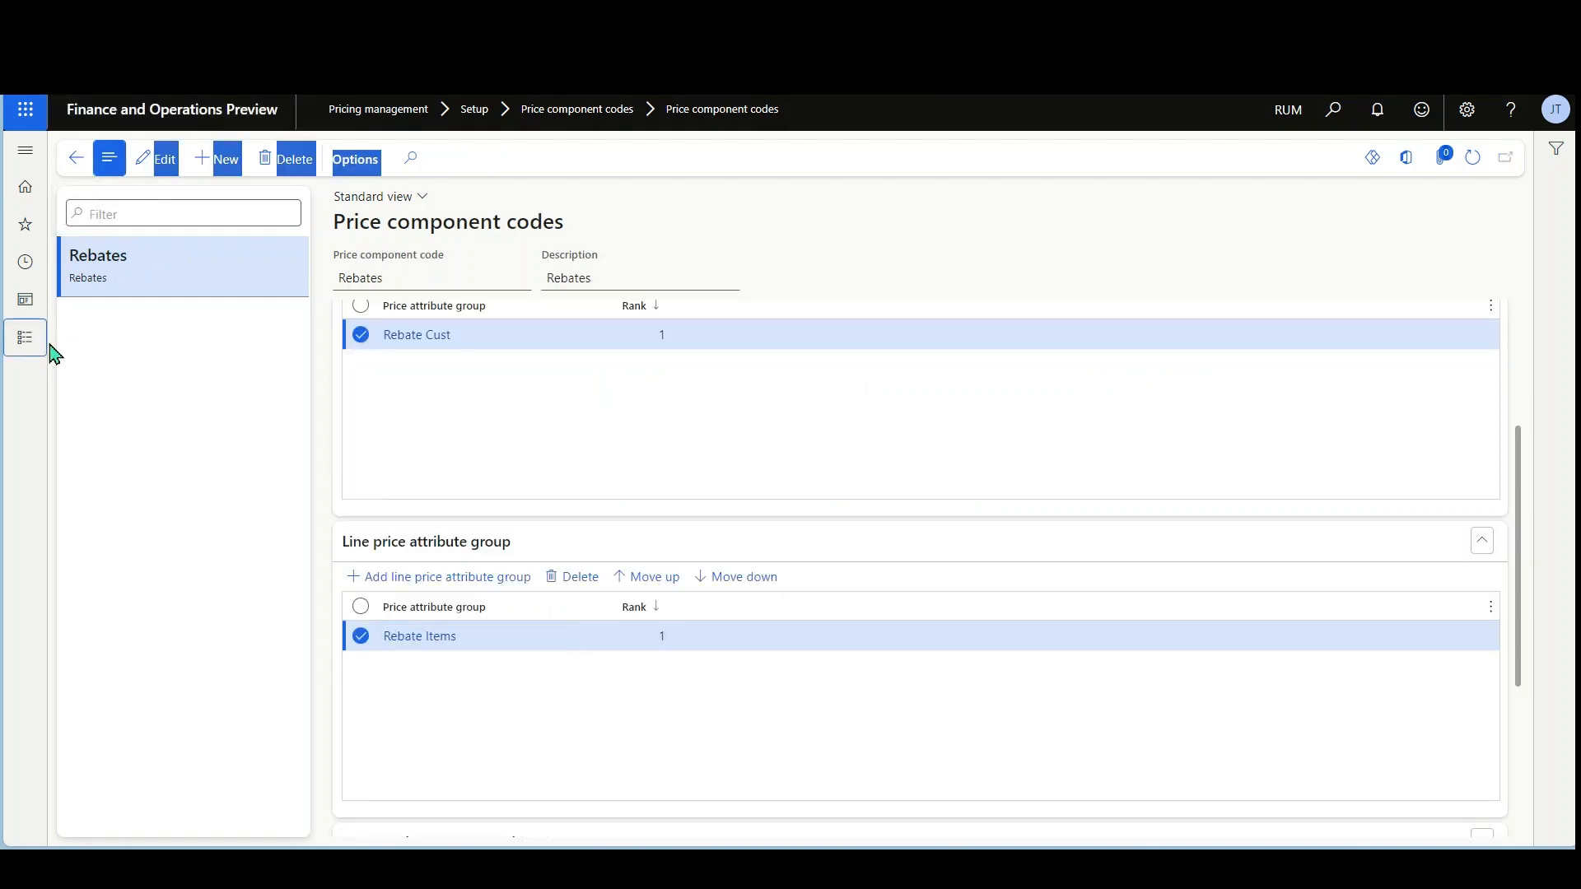
pyautogui.scroll(-3, 990, 742)
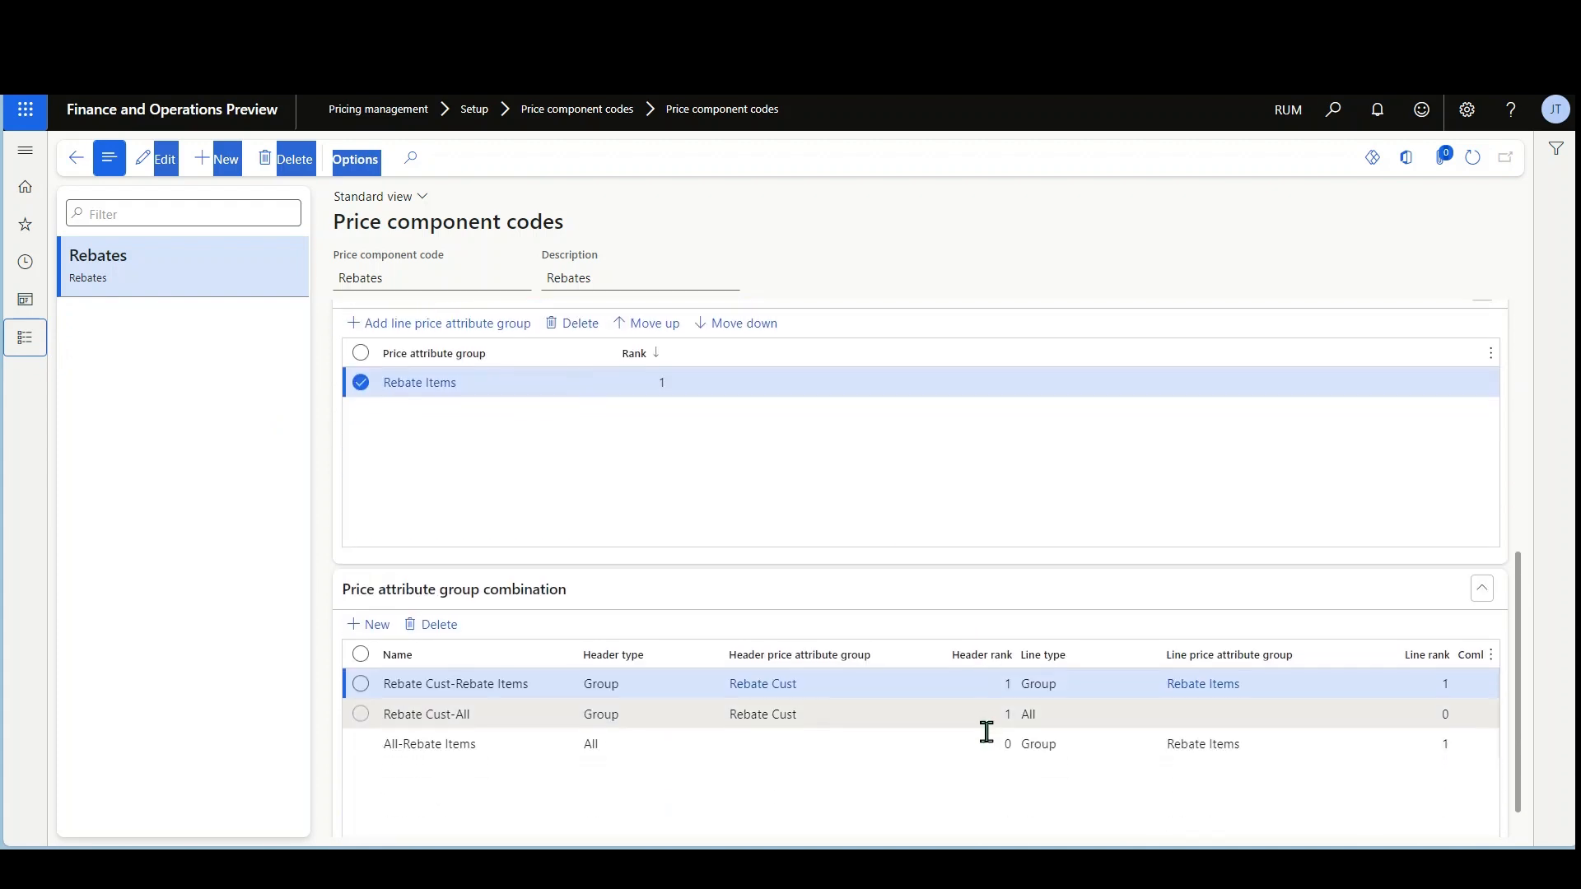
pyautogui.scroll(-1, 988, 733)
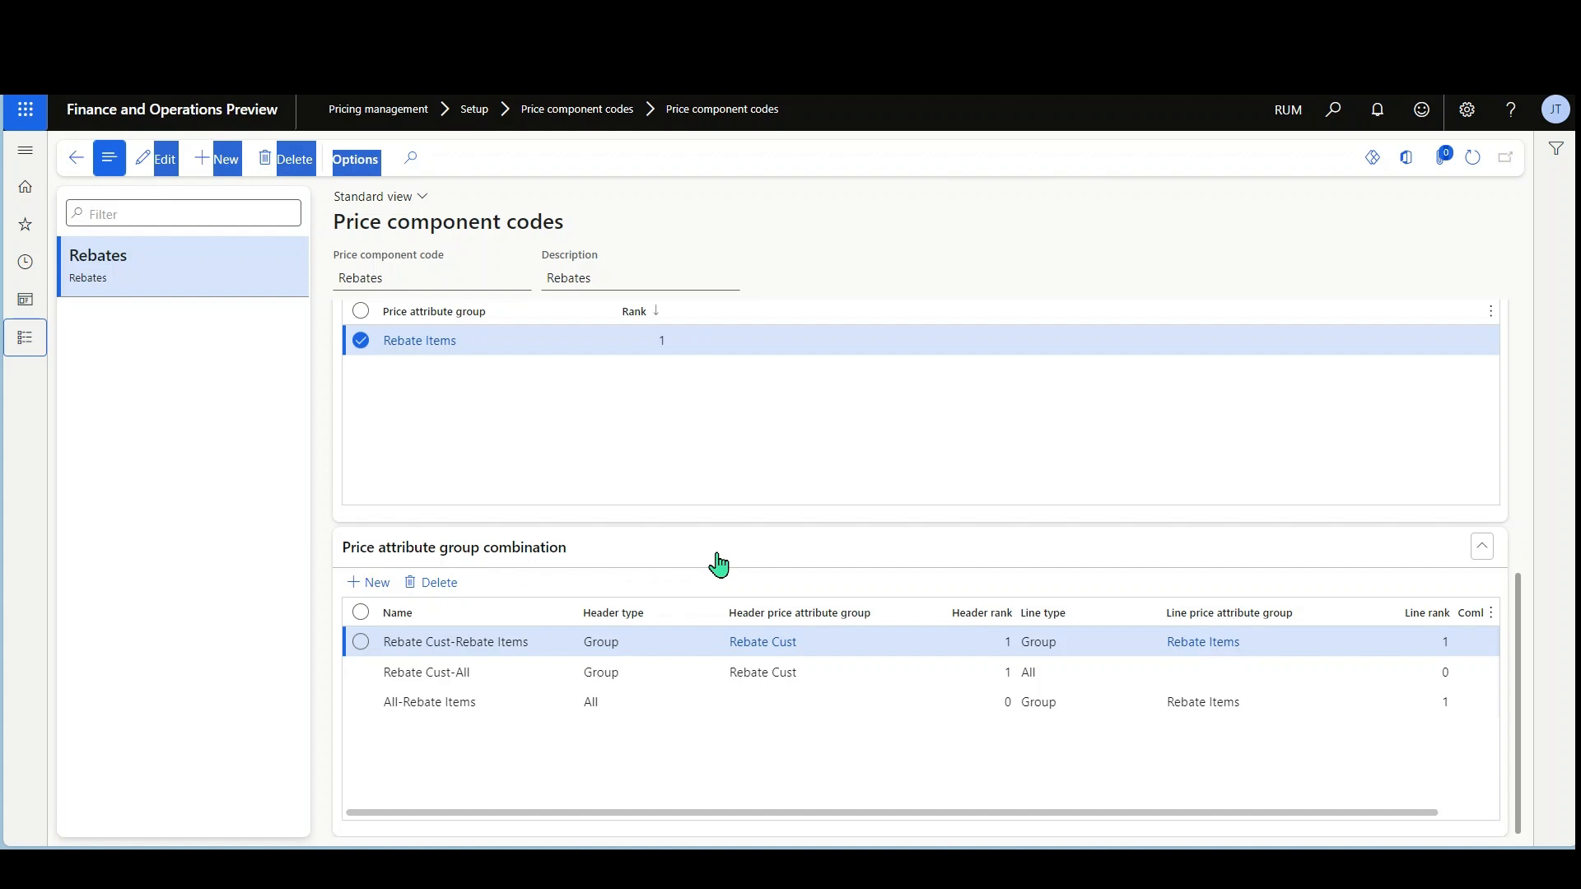
pyautogui.click(444, 643)
pyautogui.moveTo(444, 643); pyautogui.dragTo(383, 644)
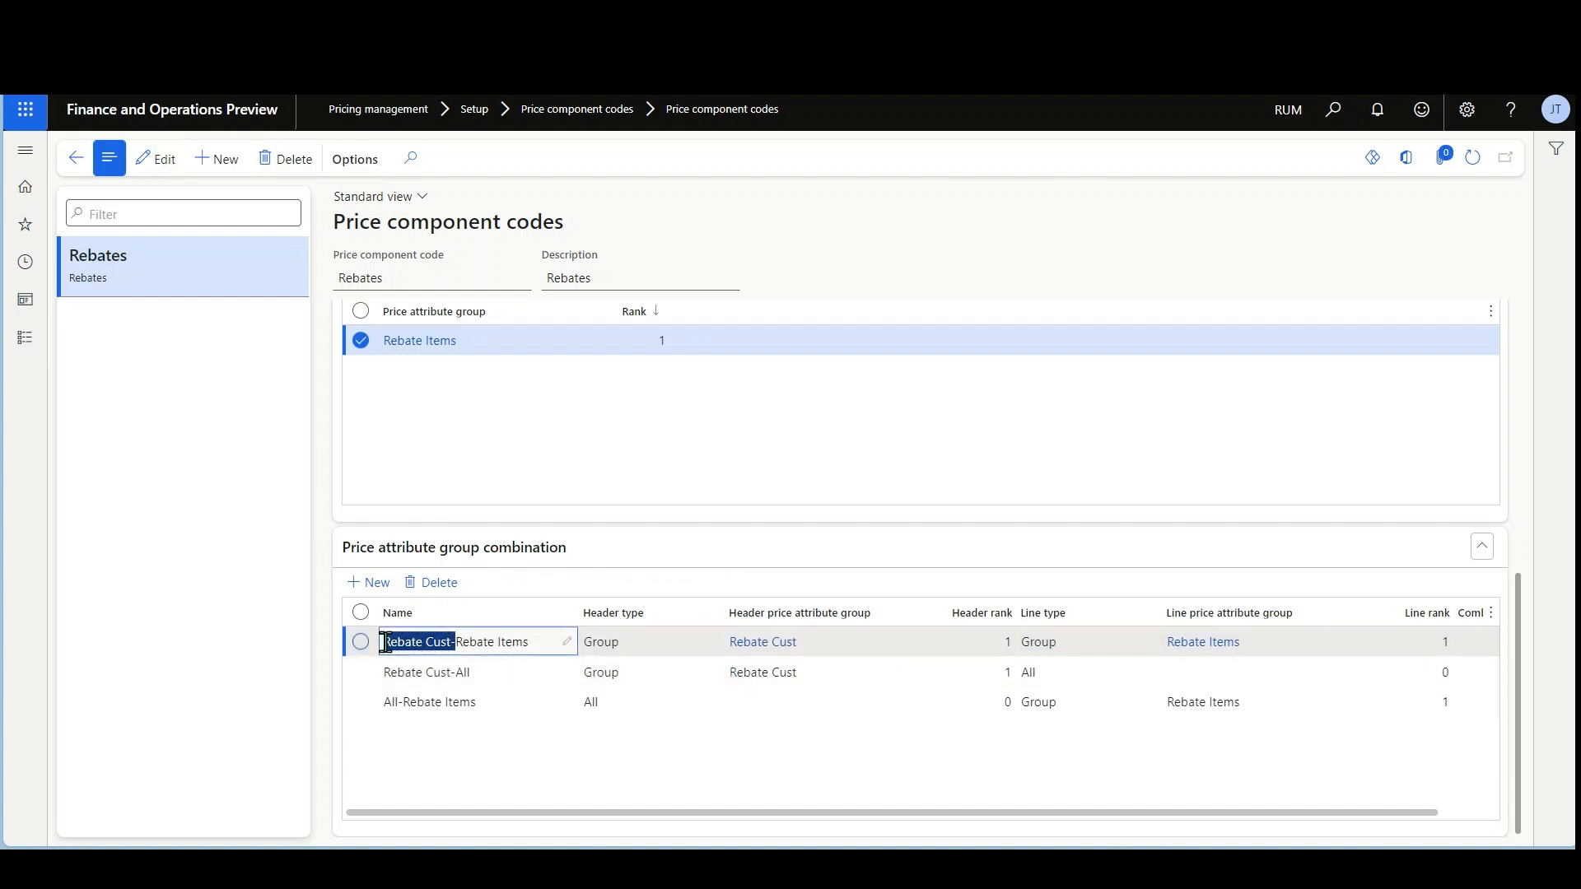
pyautogui.moveTo(537, 645); pyautogui.dragTo(540, 646)
pyautogui.click(455, 676)
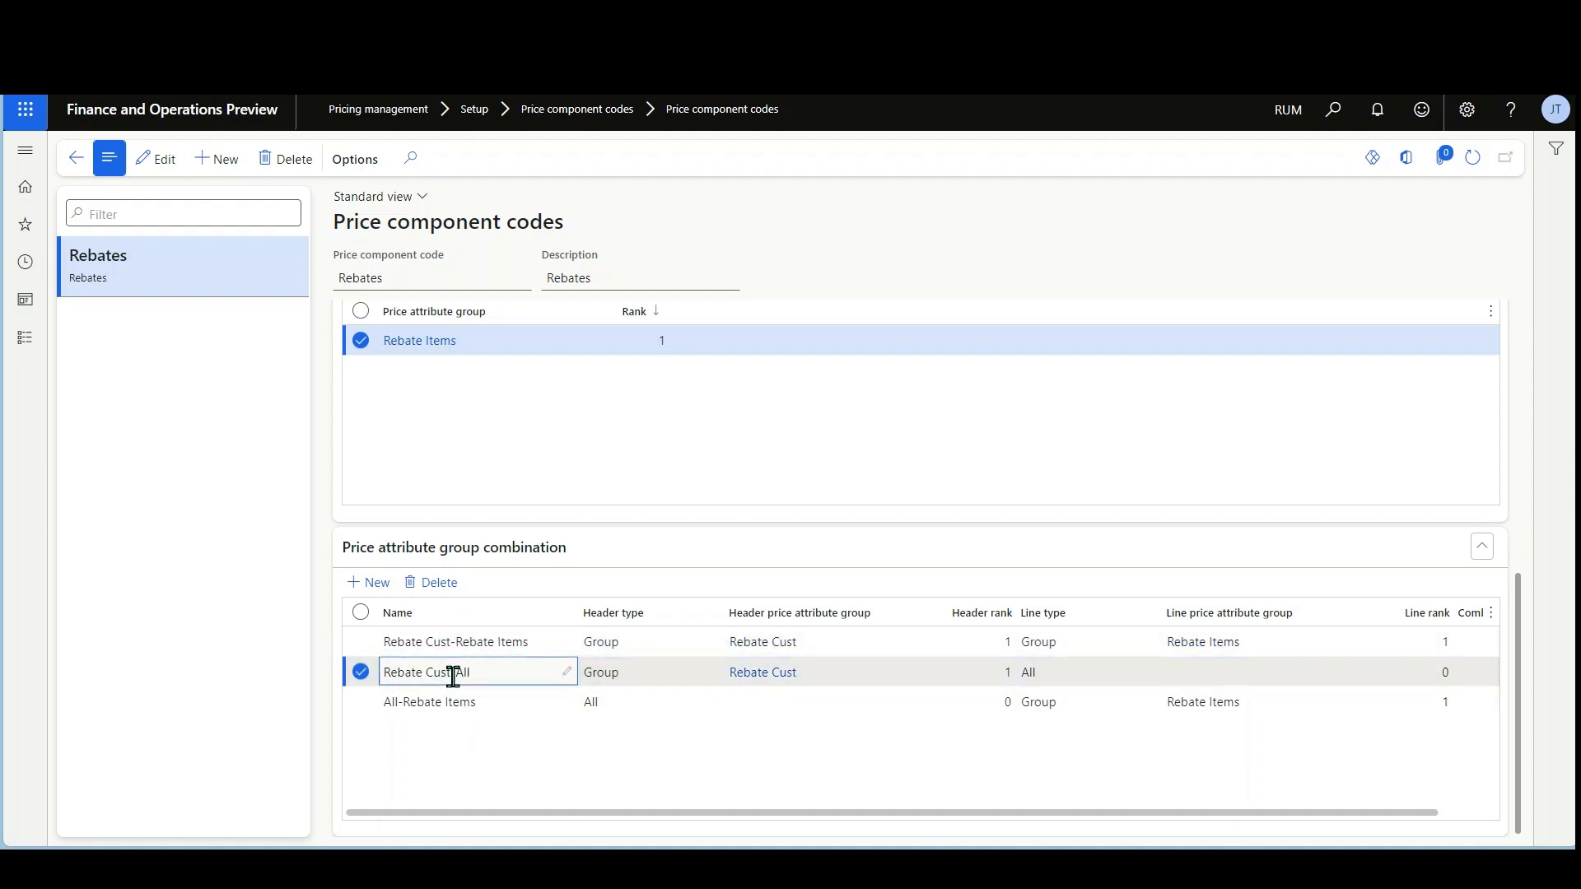
pyautogui.moveTo(450, 672)
pyautogui.mouseDown()
pyautogui.moveTo(380, 688)
pyautogui.moveTo(482, 675)
pyautogui.mouseUp()
pyautogui.click(458, 704)
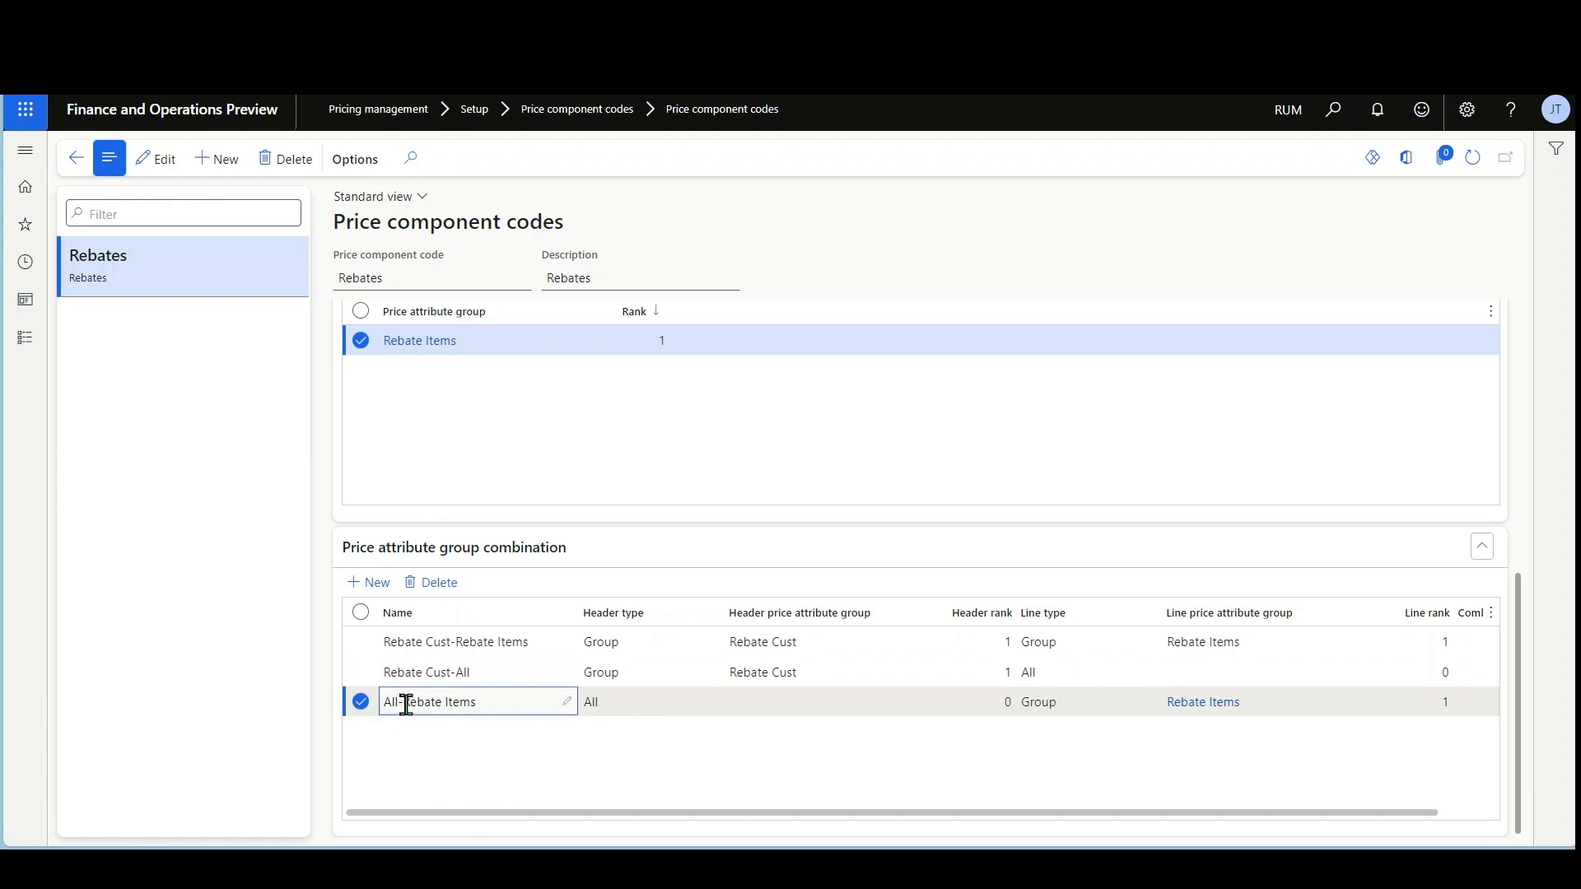
pyautogui.moveTo(403, 705); pyautogui.dragTo(490, 700)
pyautogui.click(591, 751)
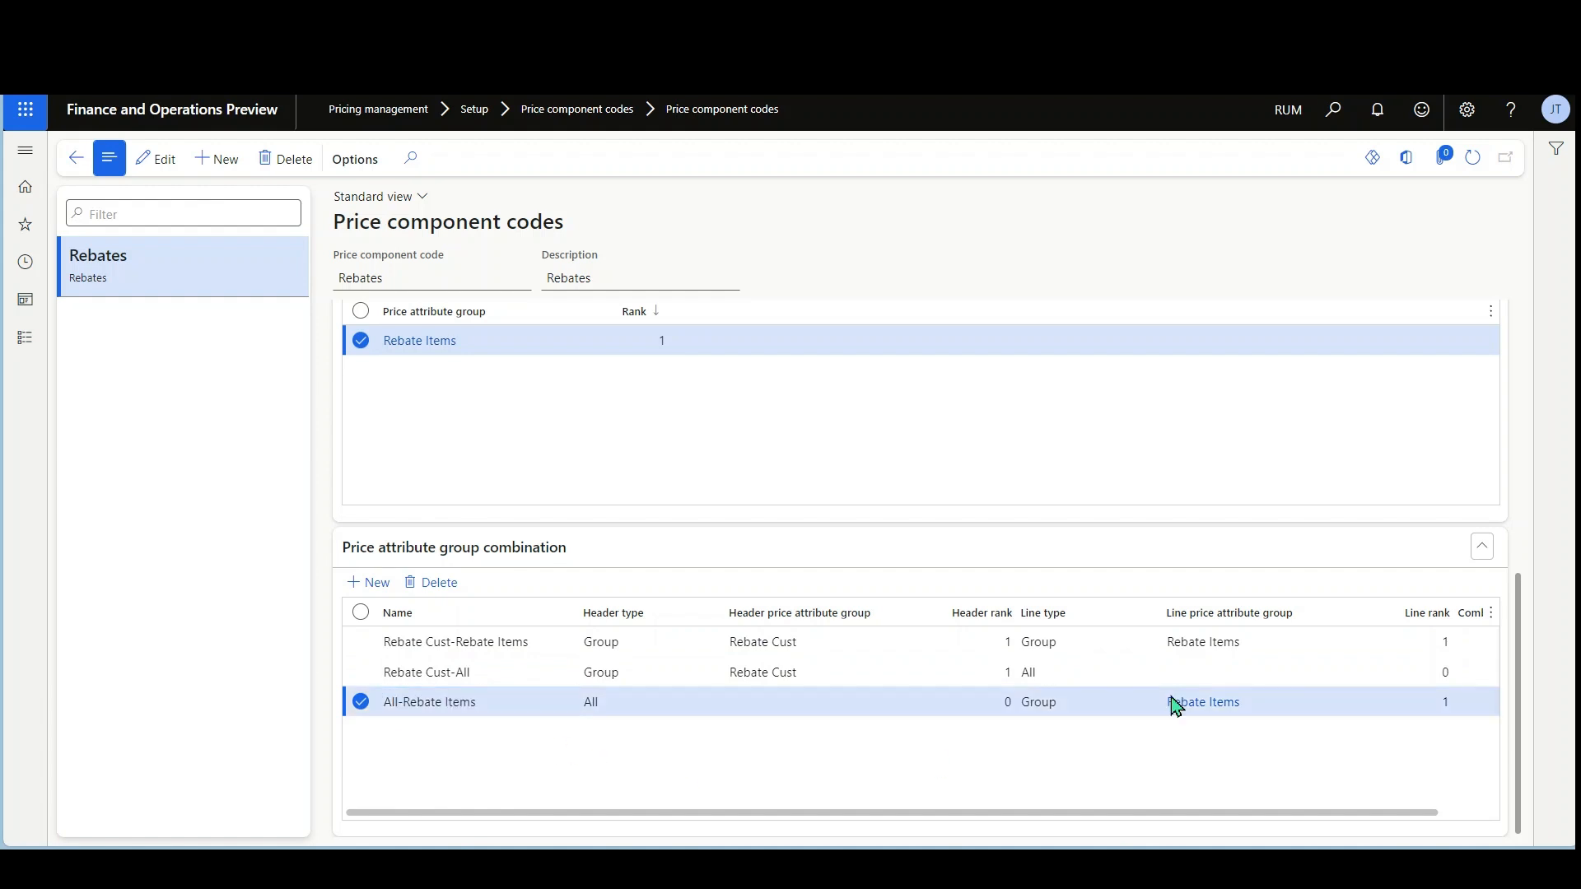
# Go to the Rebate management module and open the list of all rebate management deals
pyautogui.click(26, 341)
pyautogui.scroll(-7, 85, 530)
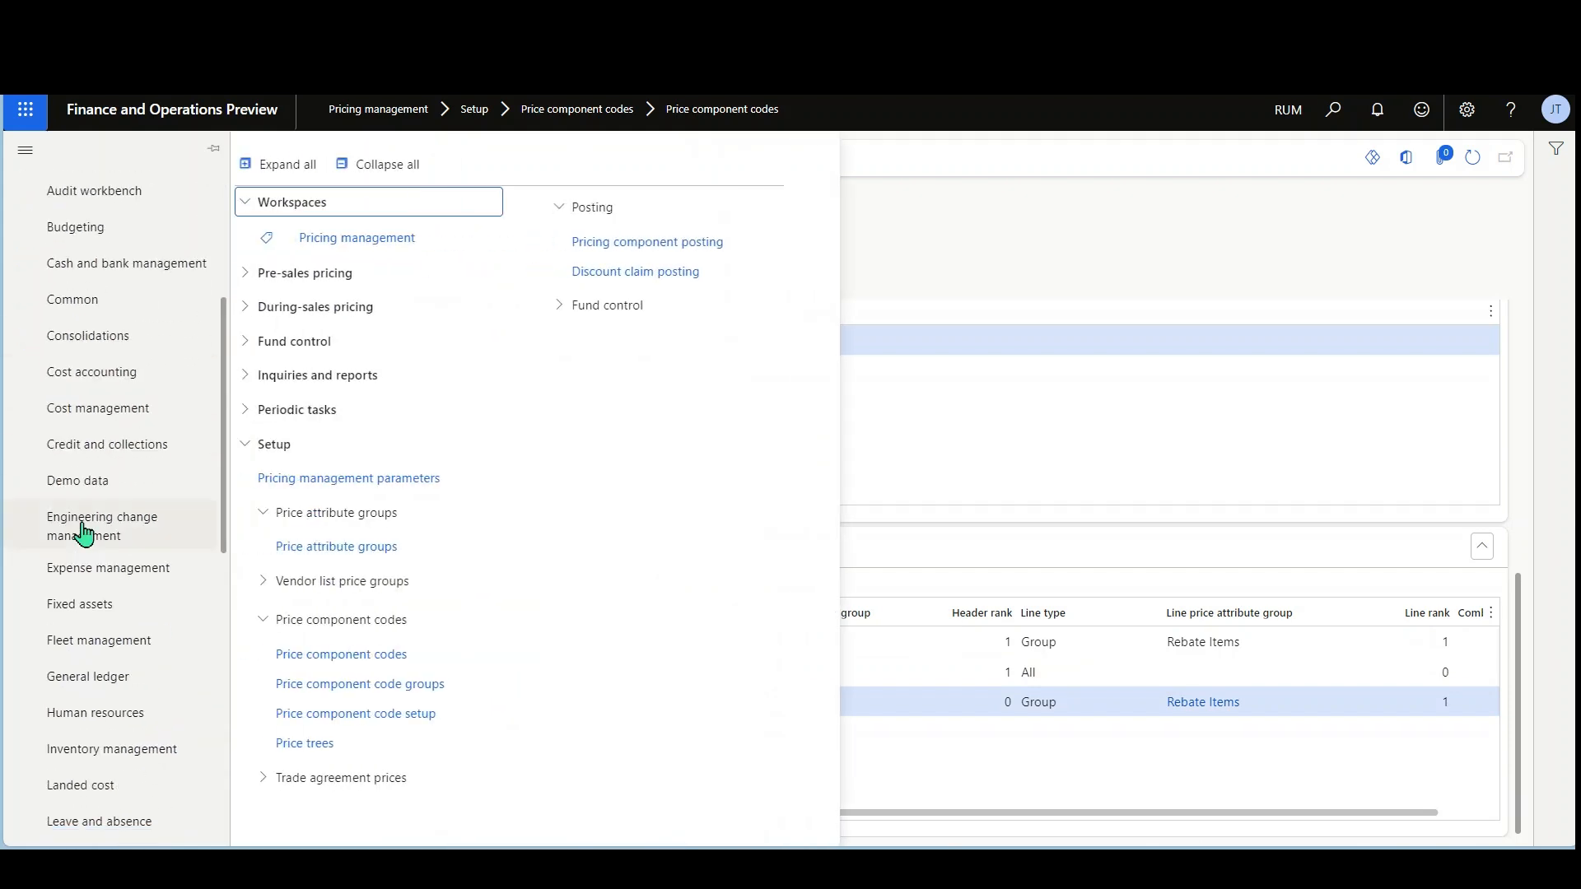
pyautogui.scroll(-3, 161, 704)
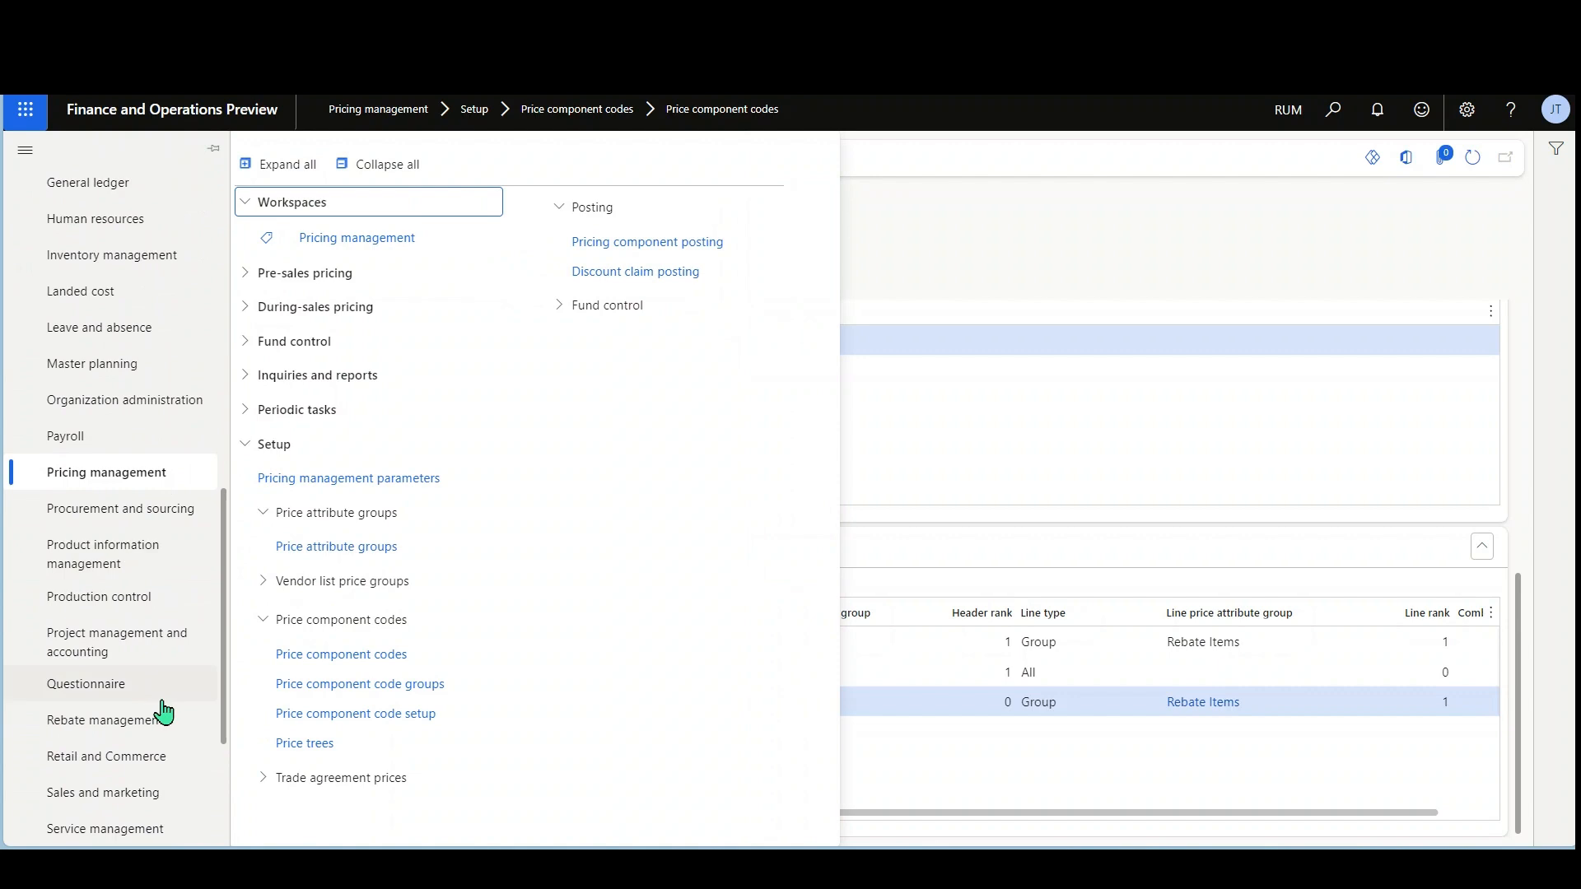
pyautogui.click(163, 713)
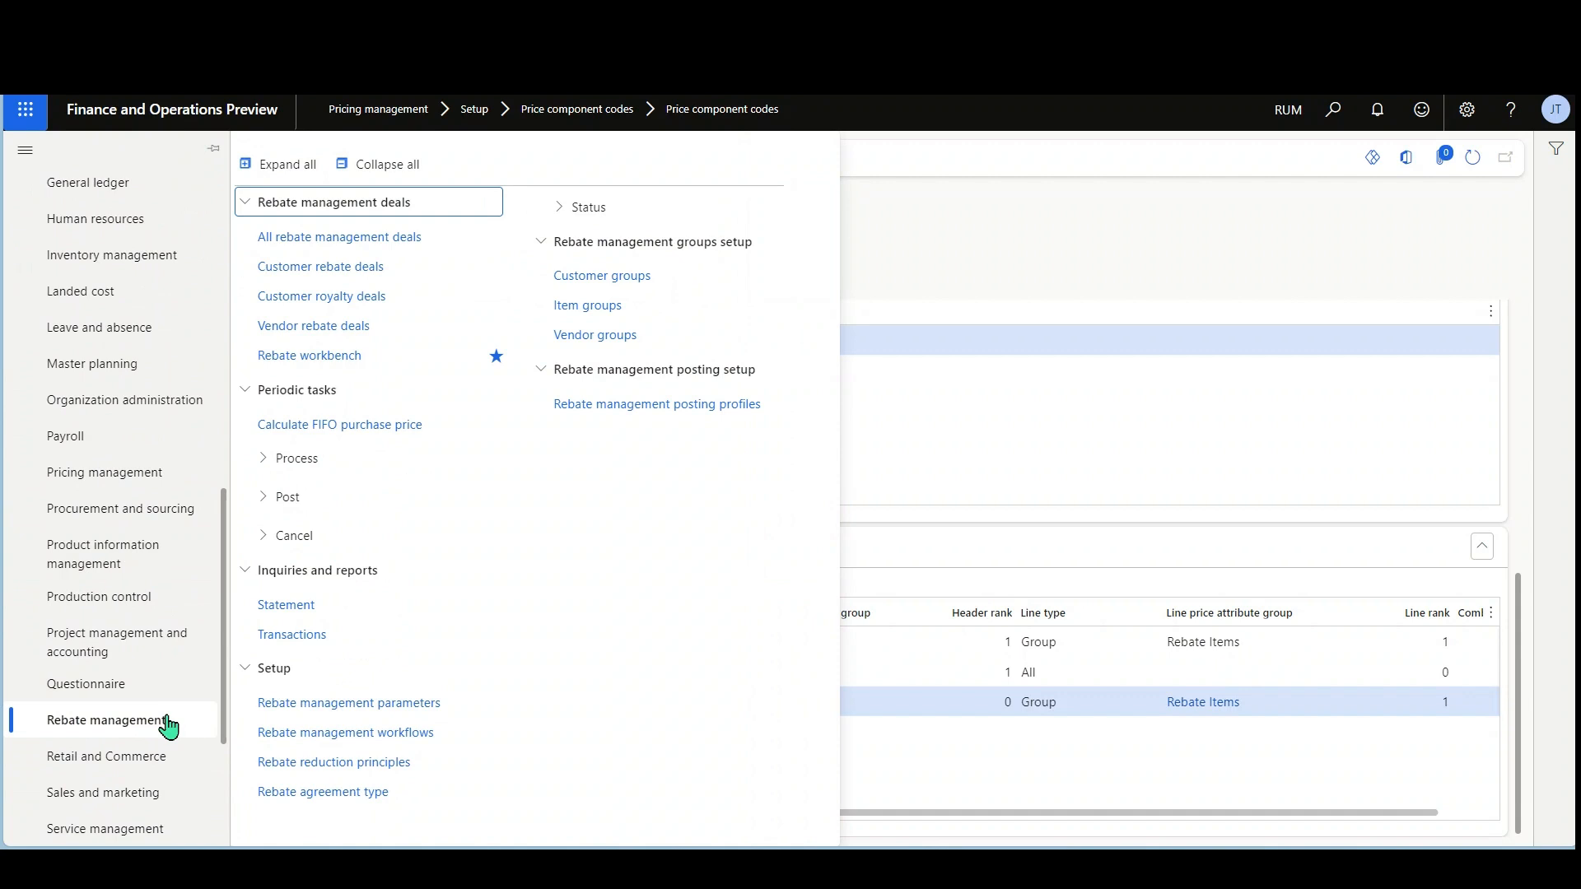
pyautogui.click(397, 250)
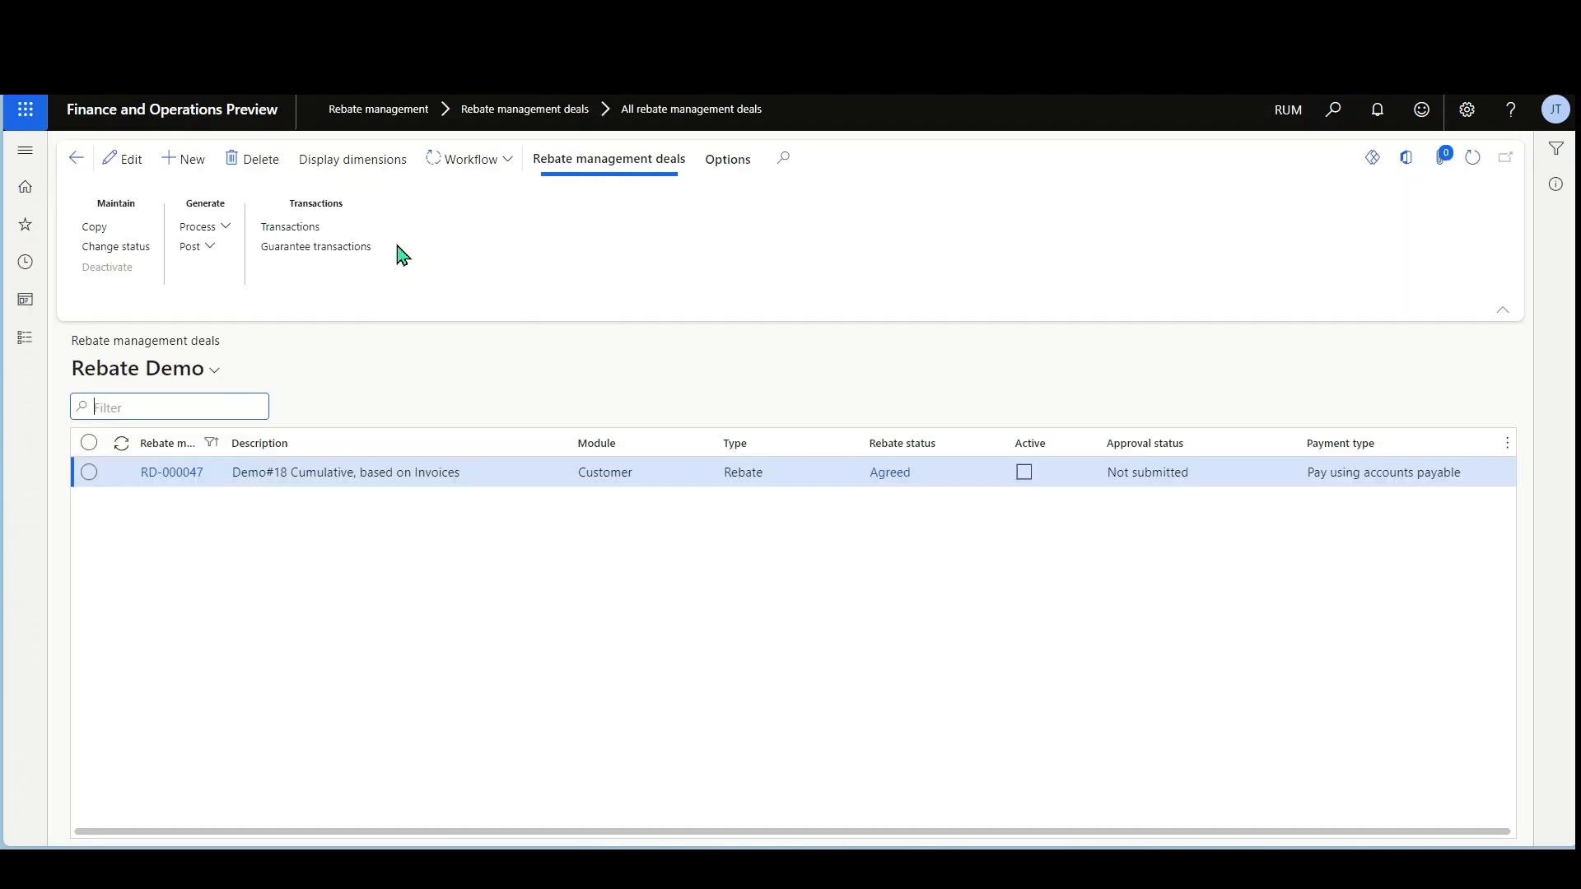
# Start a new customer rebate deal with the description Summer Promotion
pyautogui.click(190, 159)
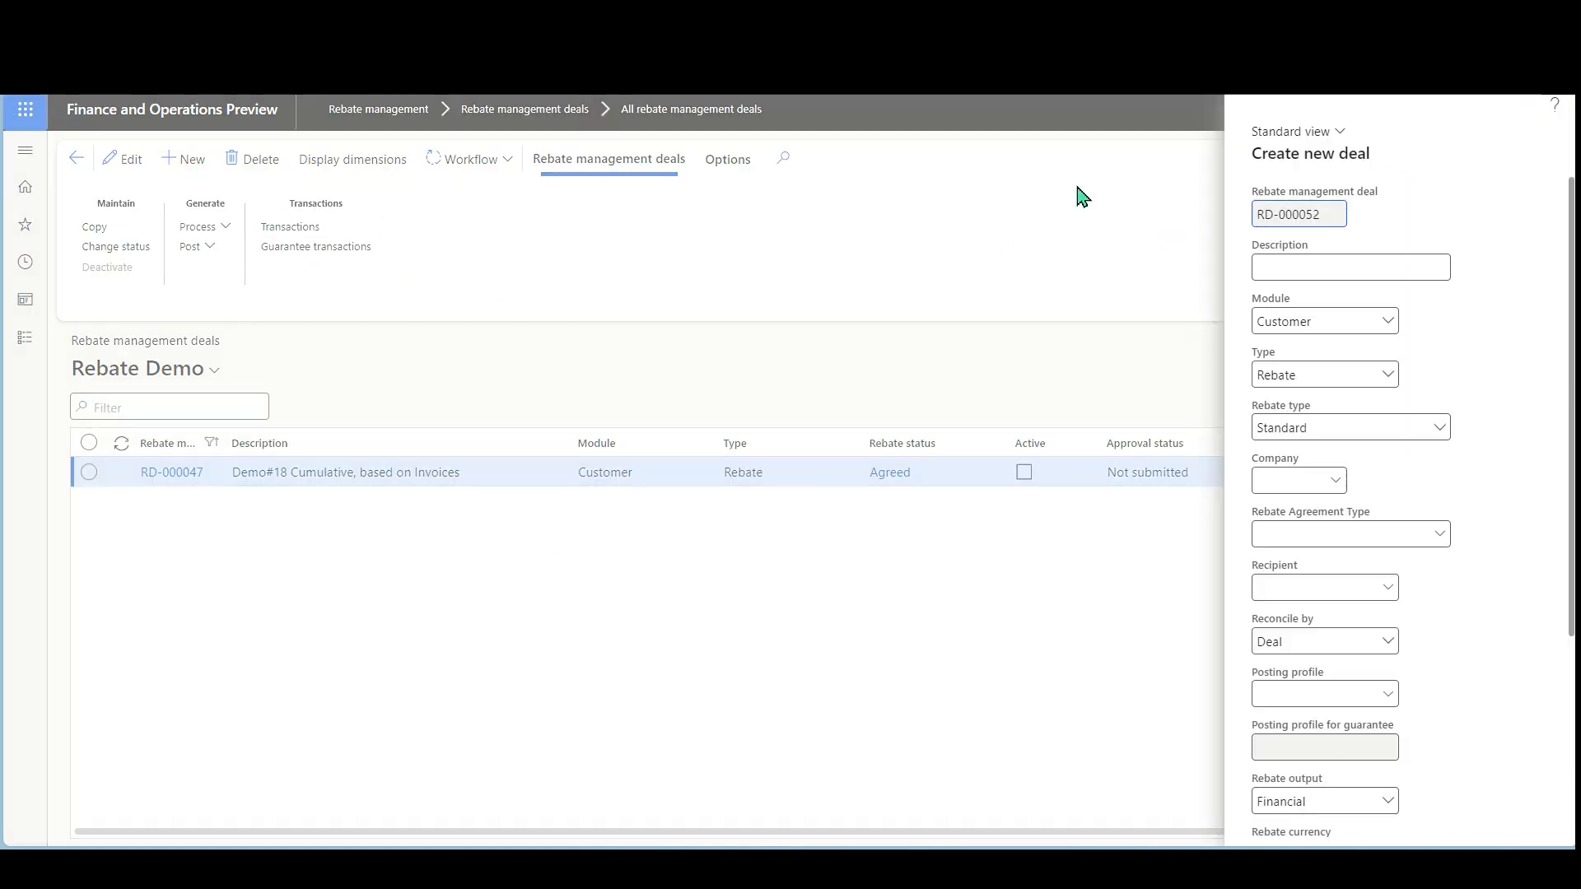
pyautogui.write('Sum')
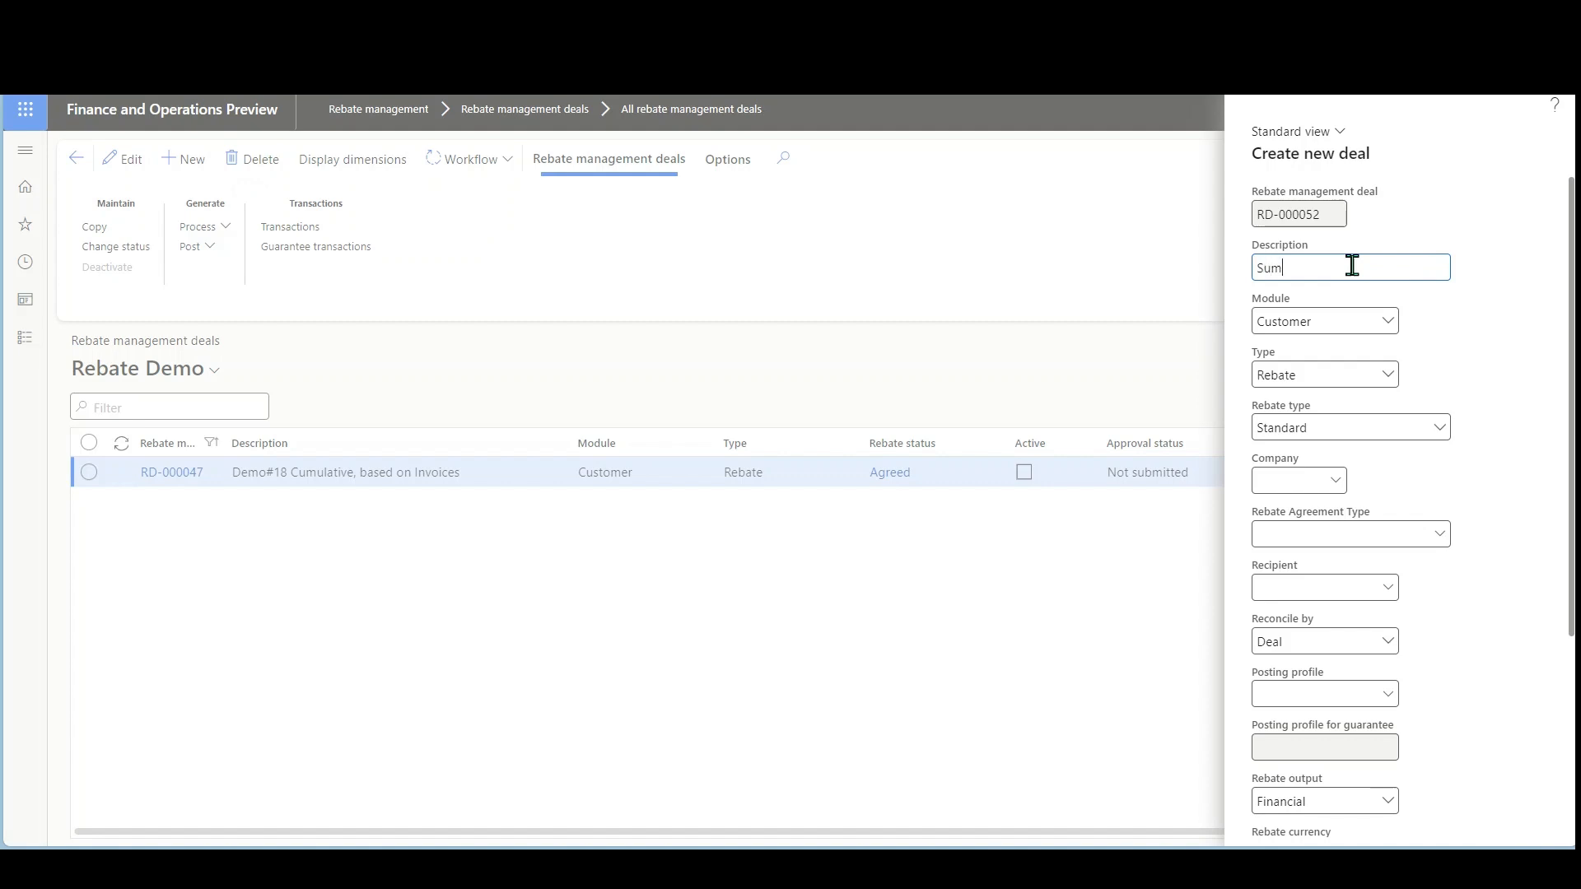
pyautogui.write('mer Promotion')
pyautogui.press('Tab')
pyautogui.press('Tab')
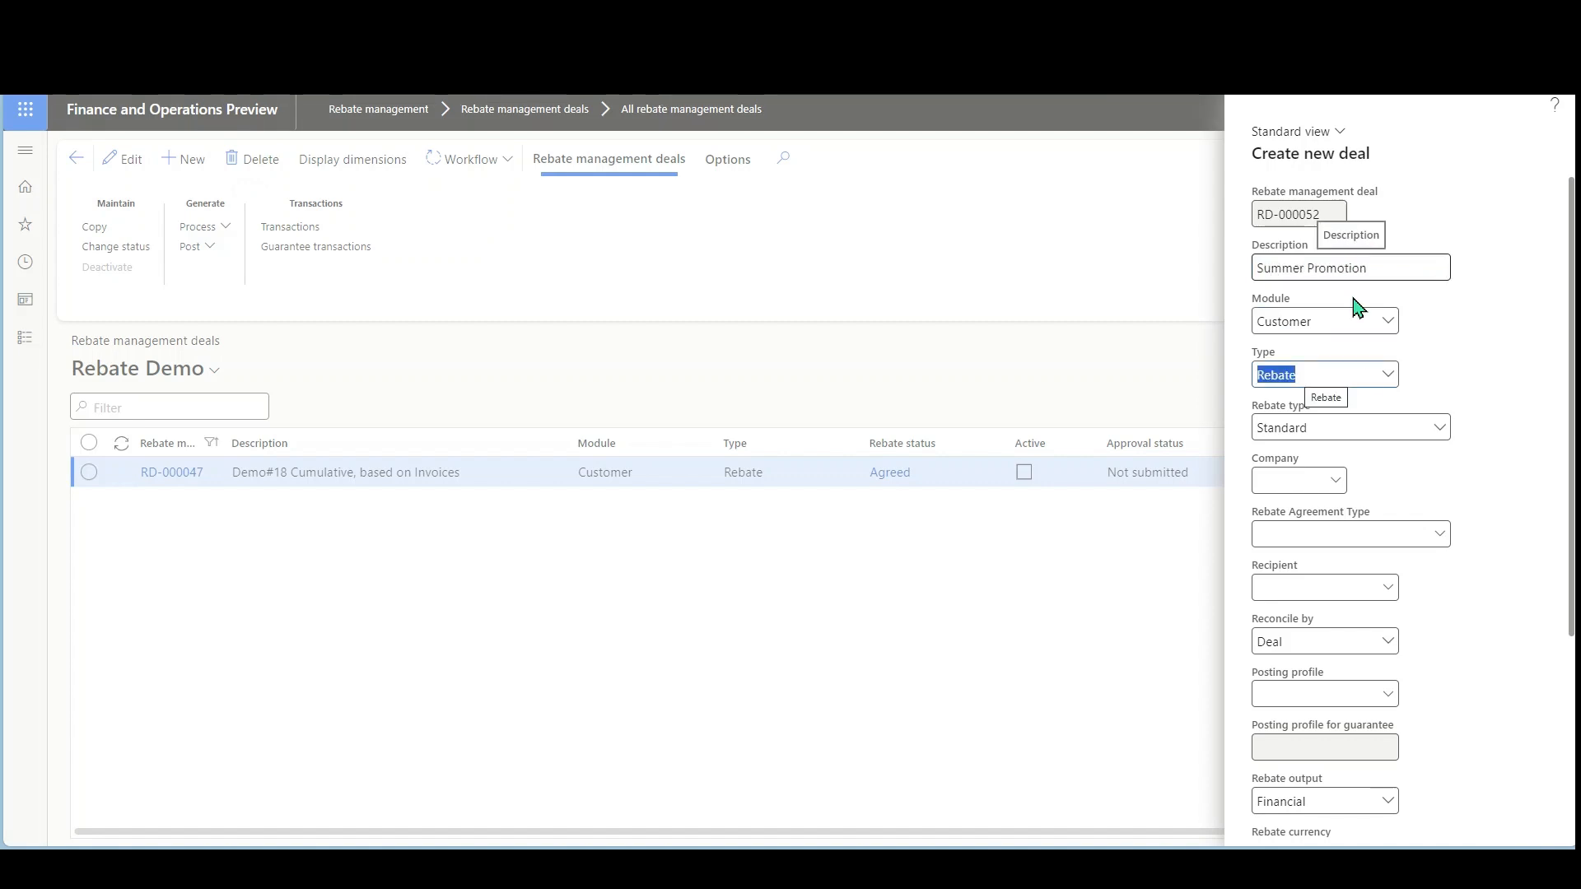
# Keep the new deal's rebate type as Standard and set its company to us01
pyautogui.click(1440, 436)
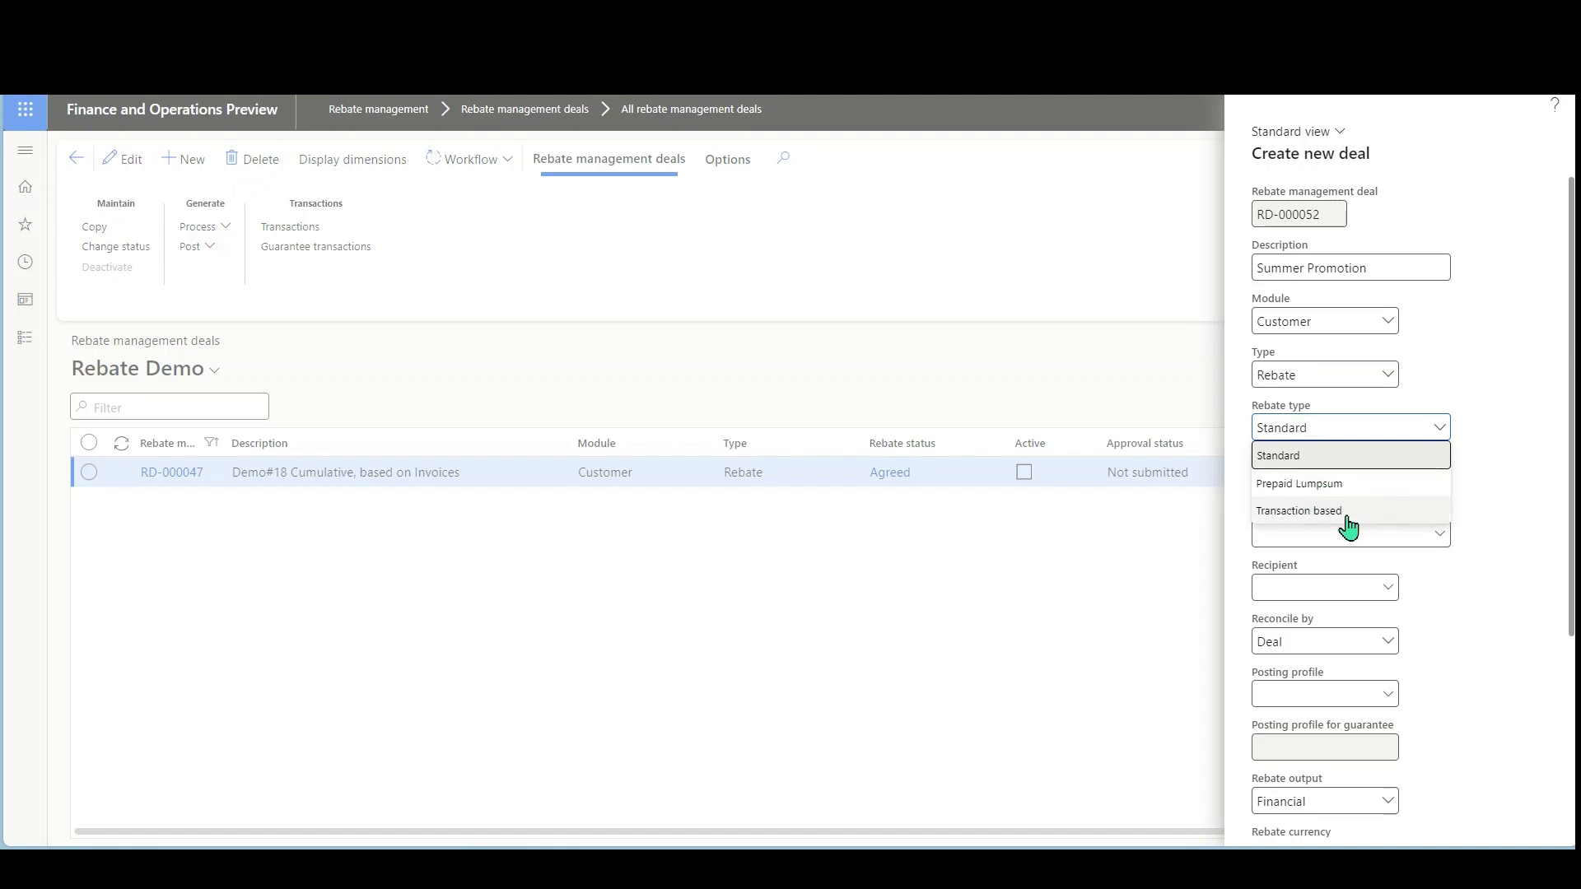
pyautogui.click(1299, 458)
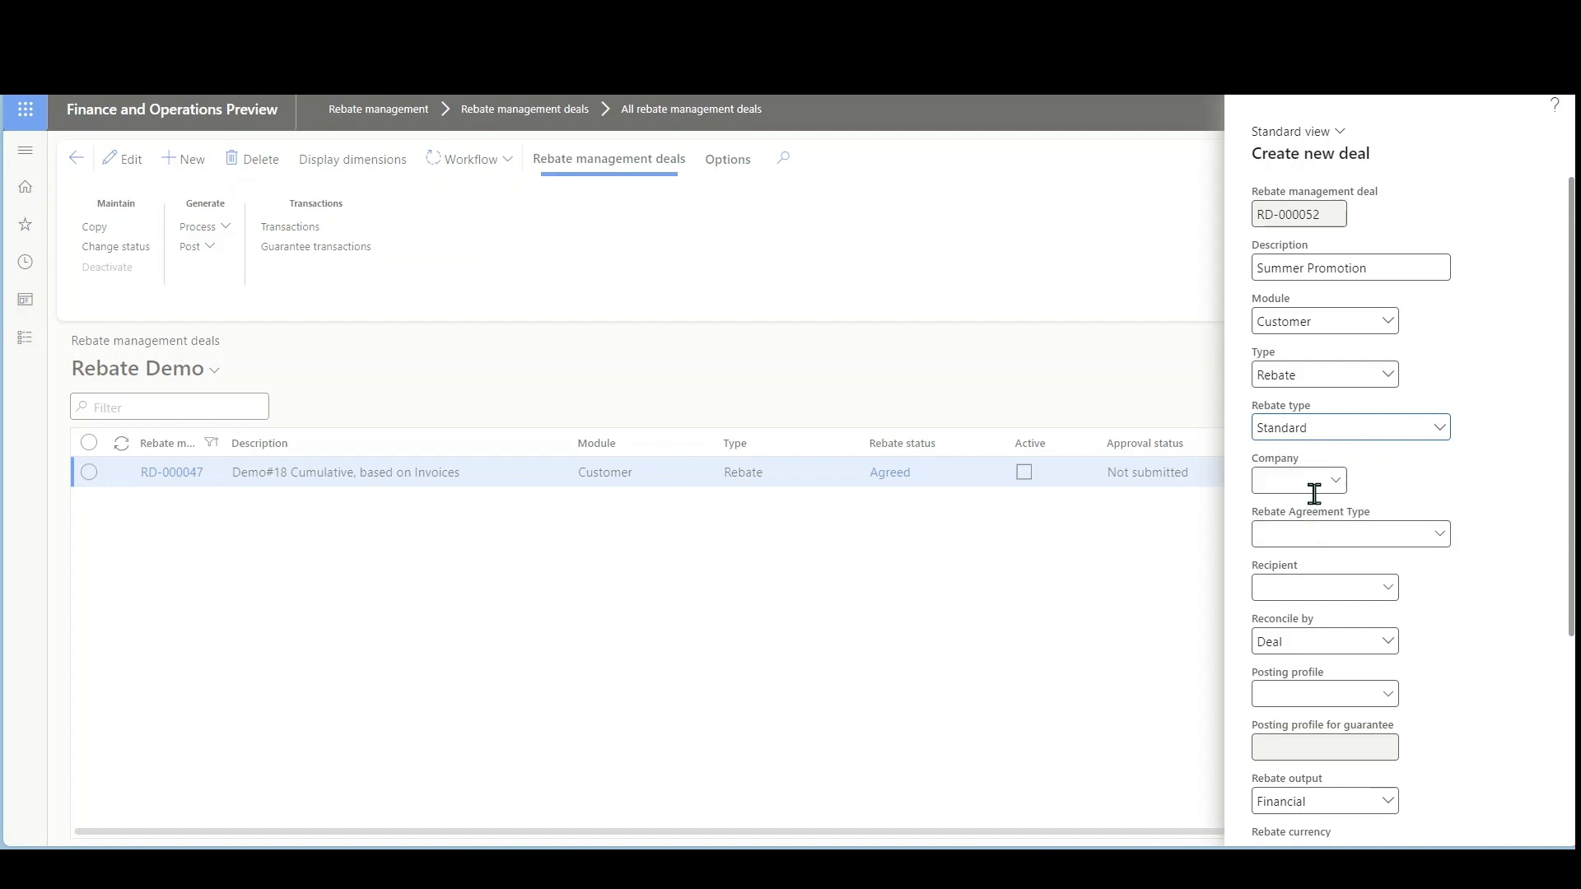
pyautogui.click(1314, 486)
pyautogui.write('us01')
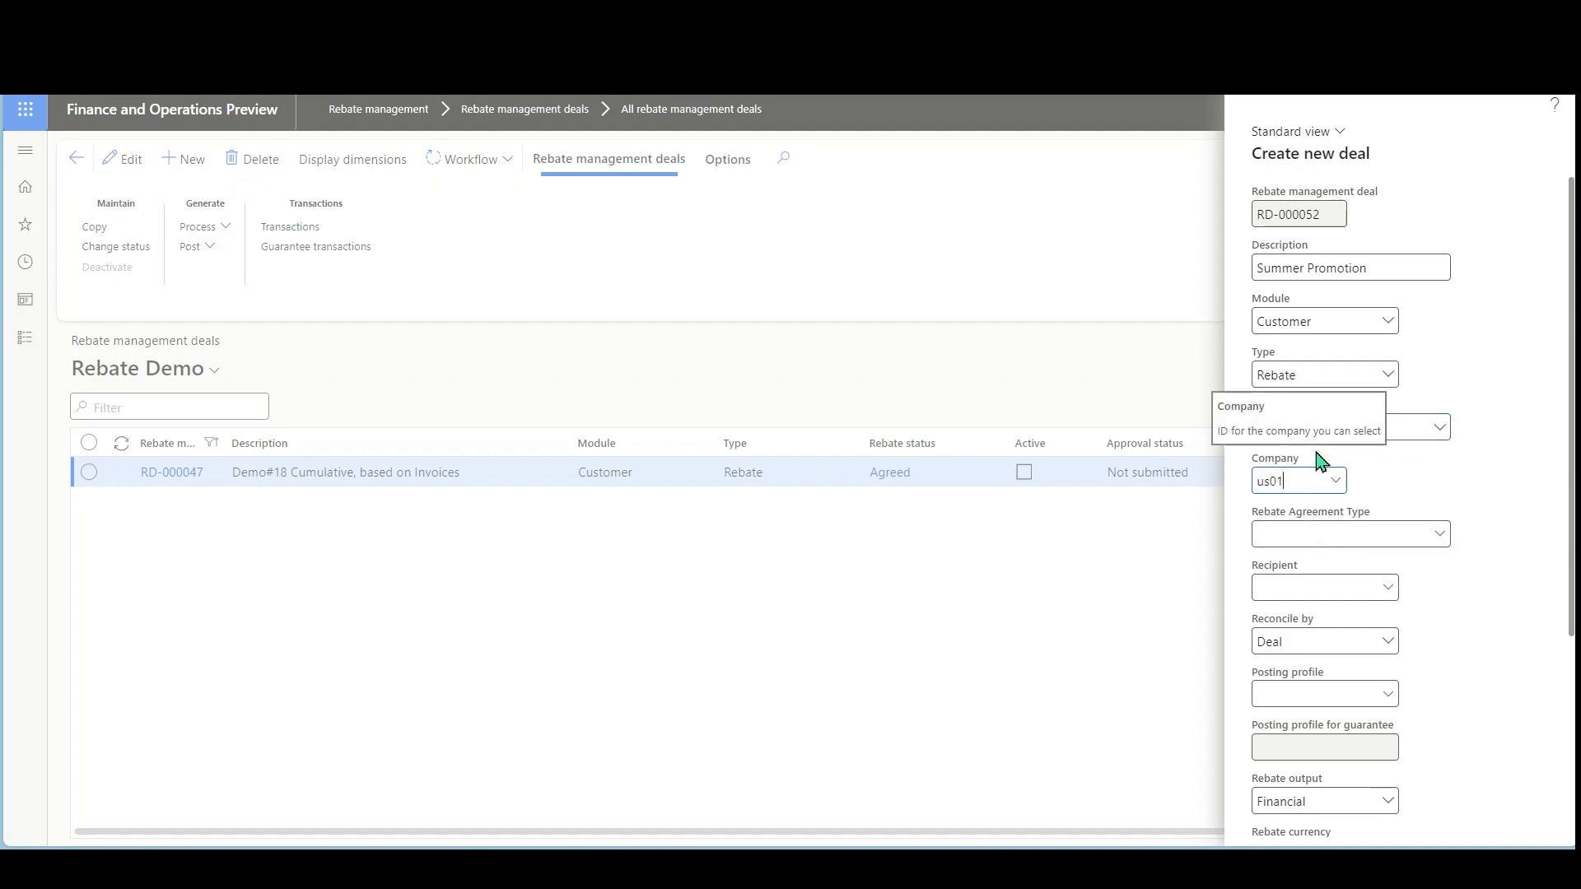
pyautogui.press('Tab')
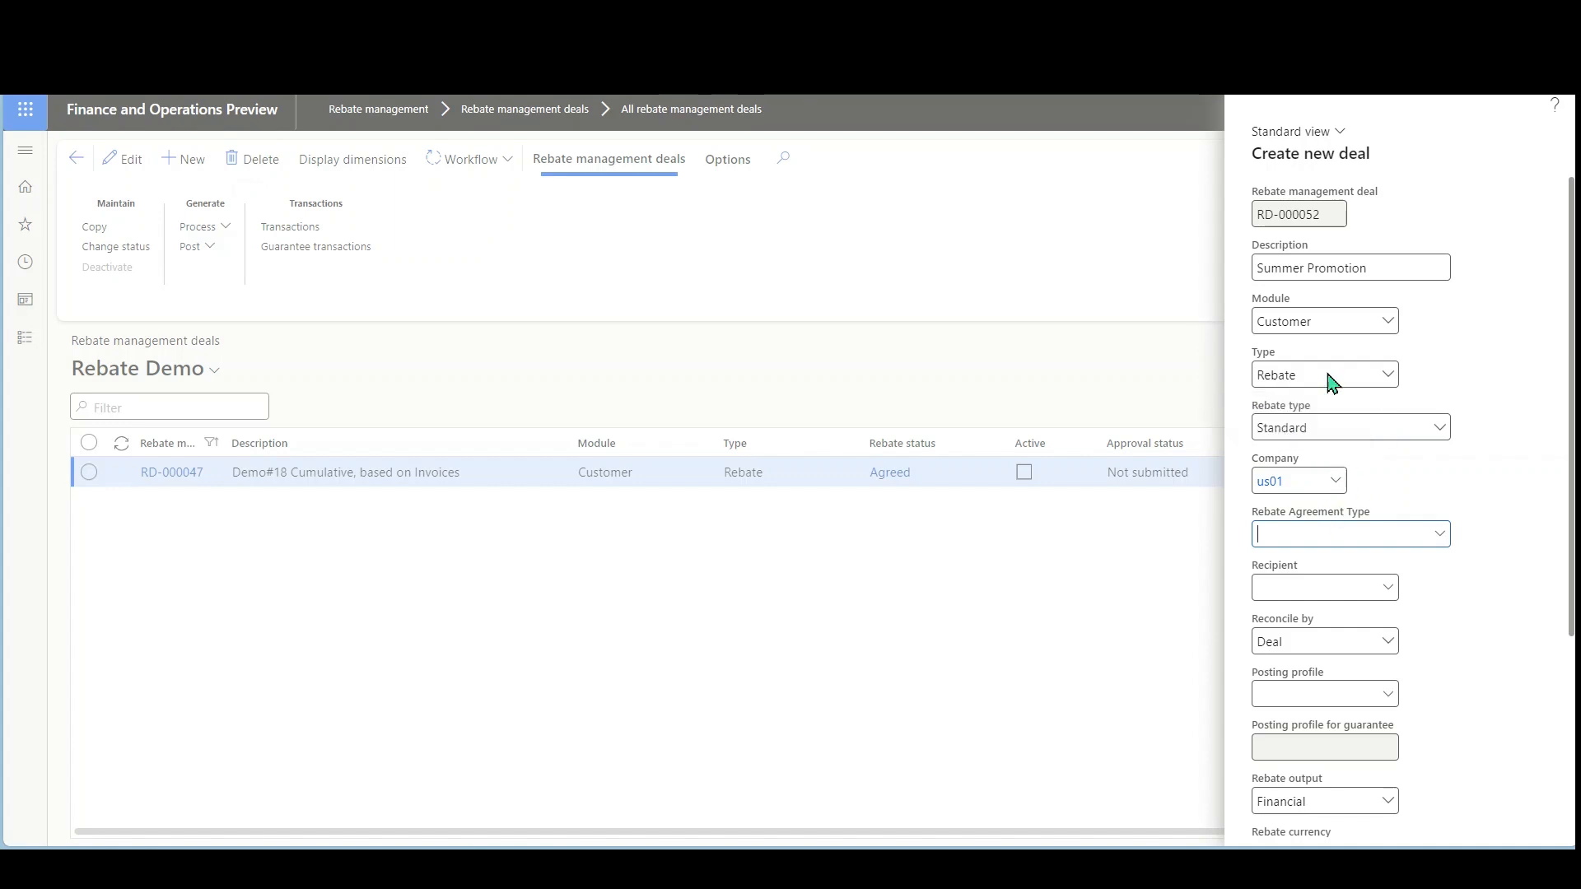
# Try to look up a rebate agreement type for the new deal
pyautogui.scroll(-1, 1486, 476)
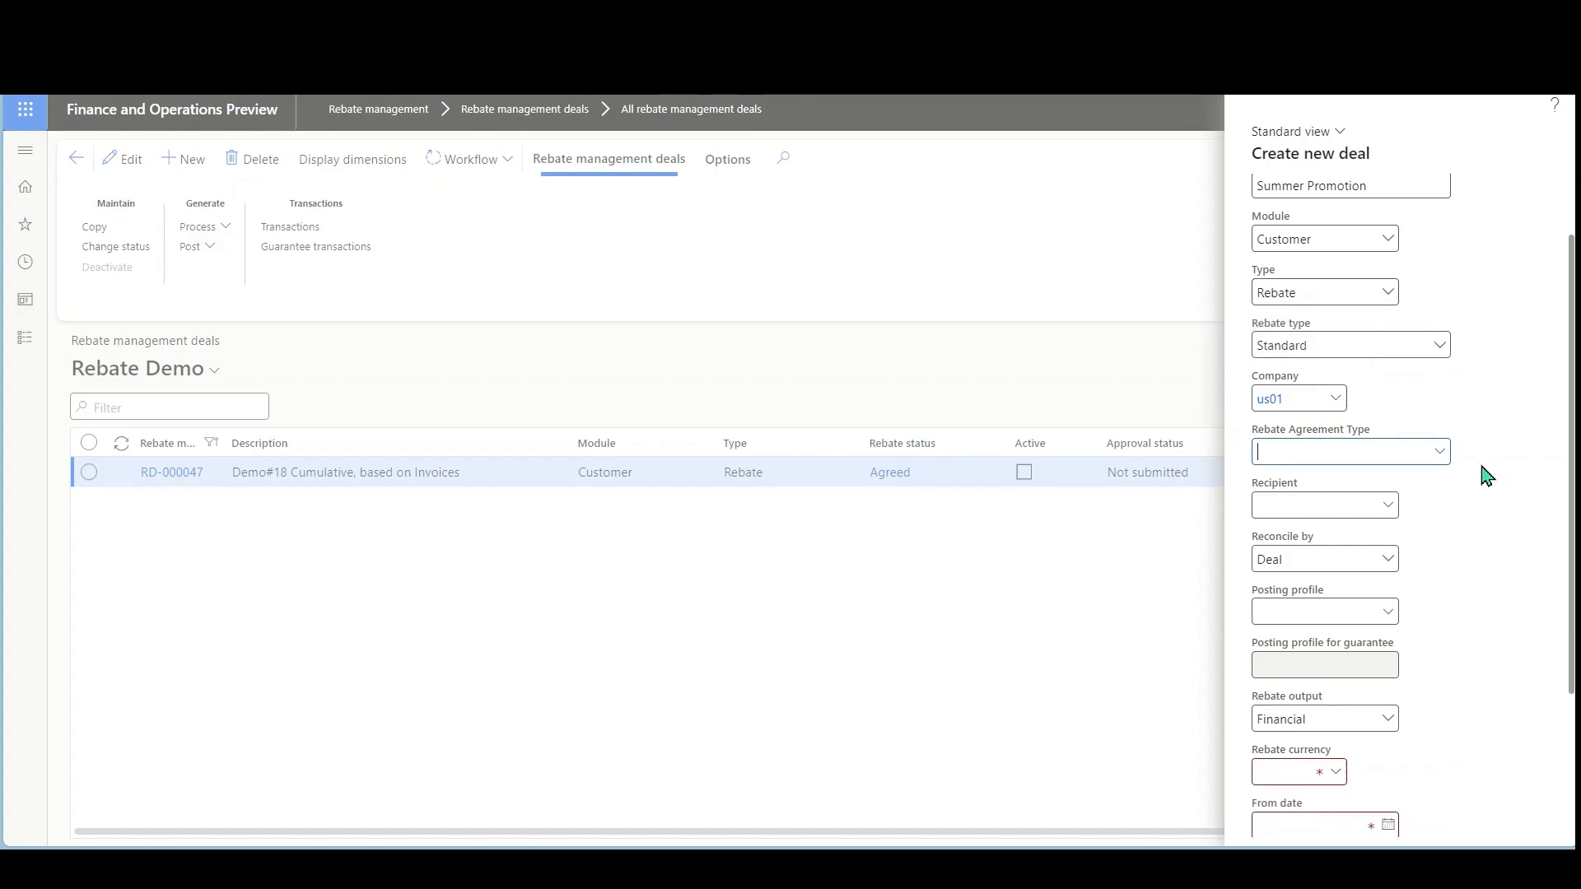
pyautogui.click(1441, 453)
pyautogui.click(1443, 452)
pyautogui.rightClick(1446, 455)
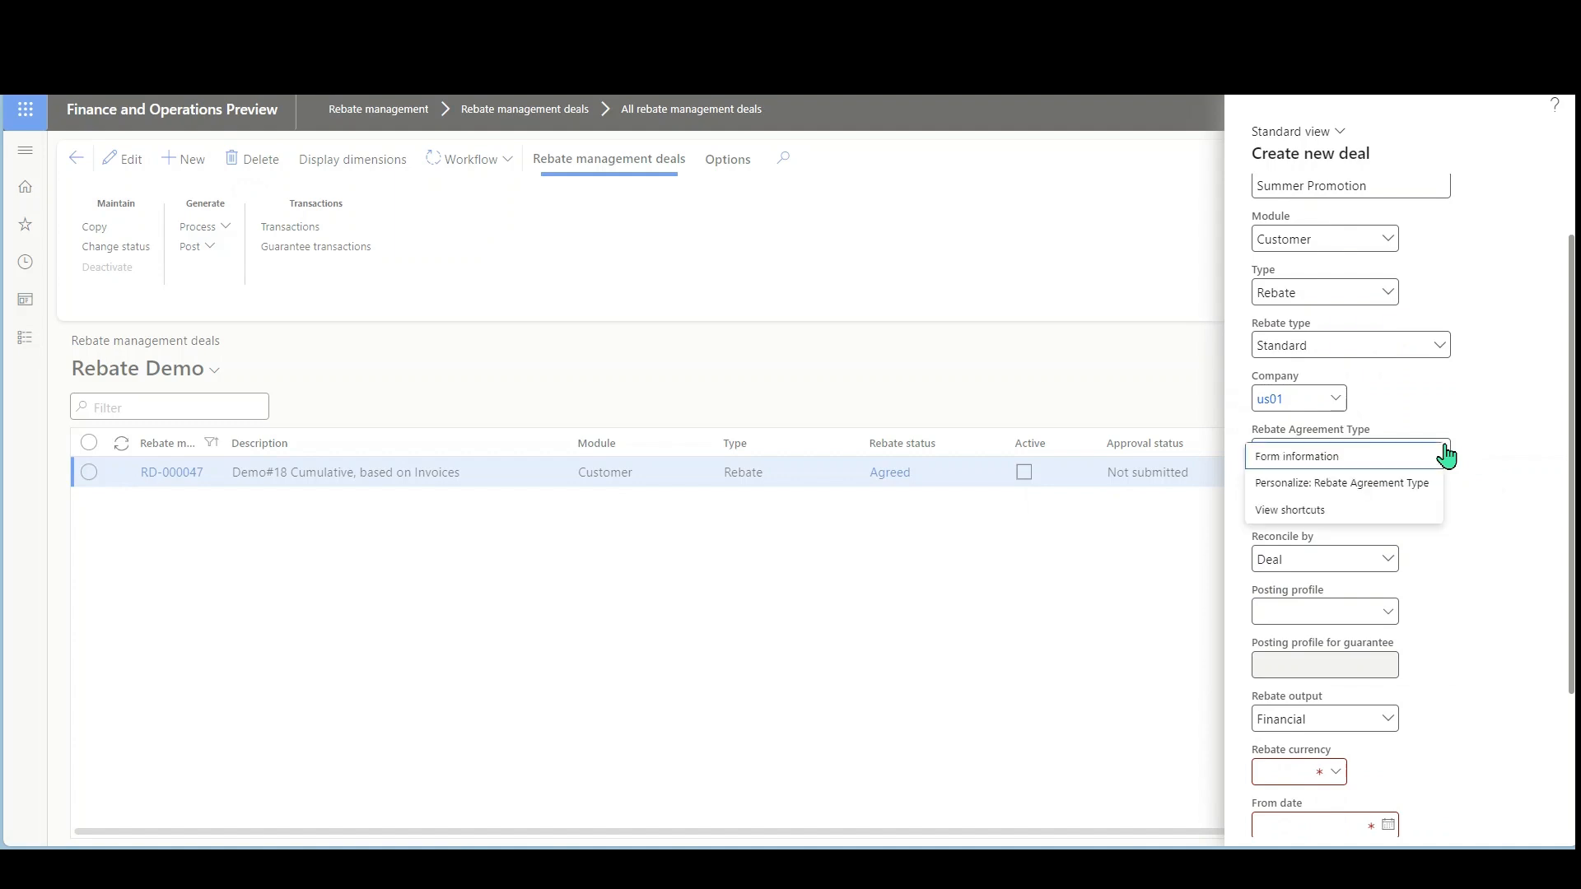
pyautogui.click(1457, 449)
pyautogui.scroll(1, 1409, 458)
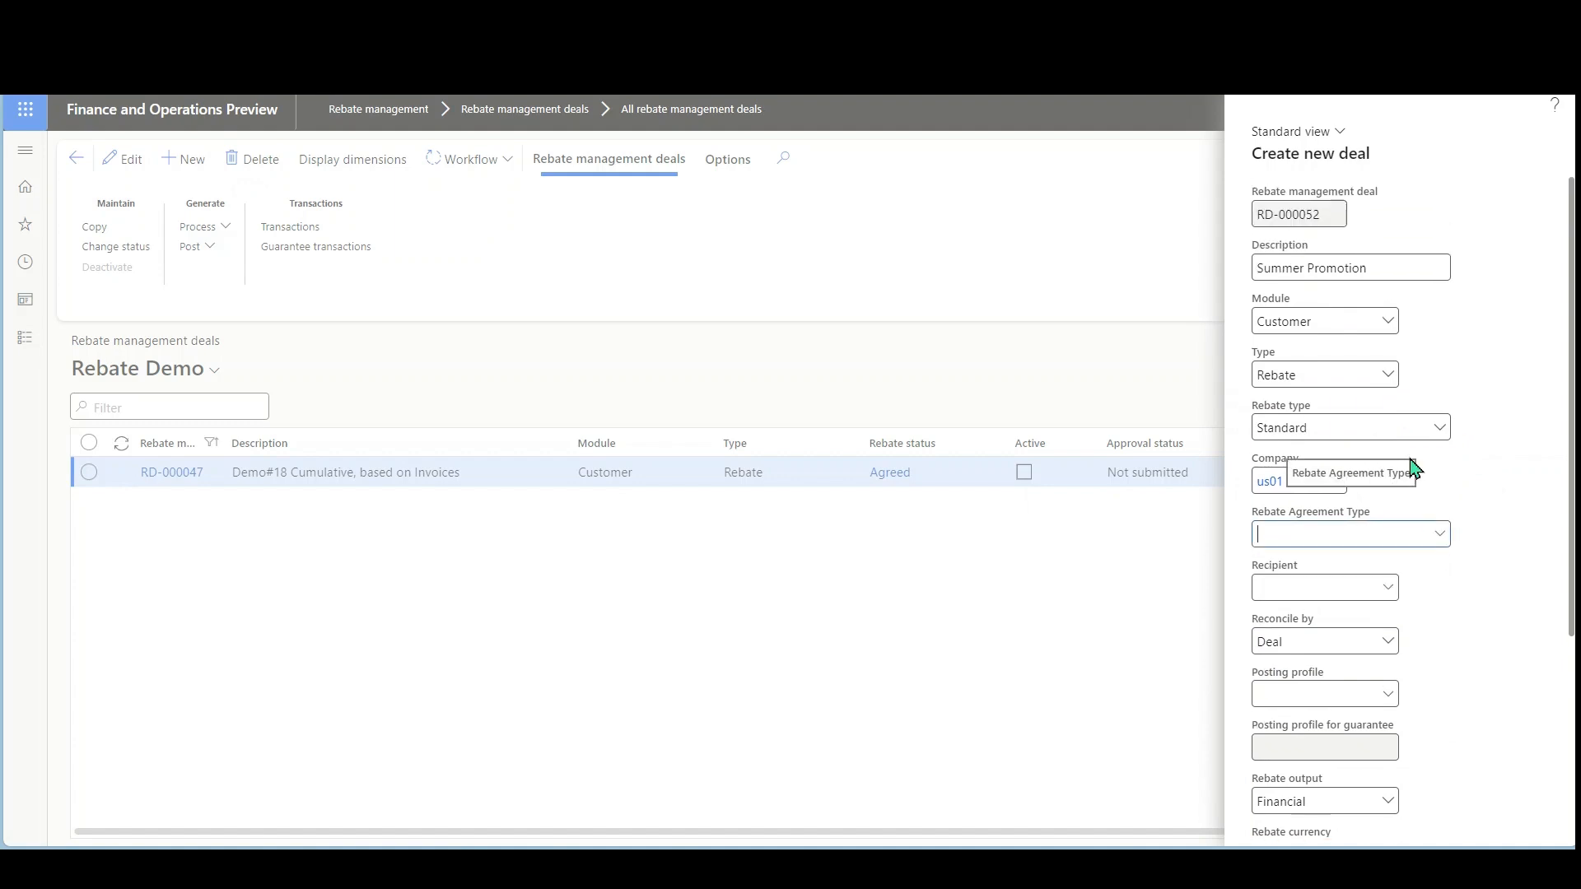
# Open the rebate agreement type setup page of the Rebate management module
pyautogui.scroll(-1, 1413, 468)
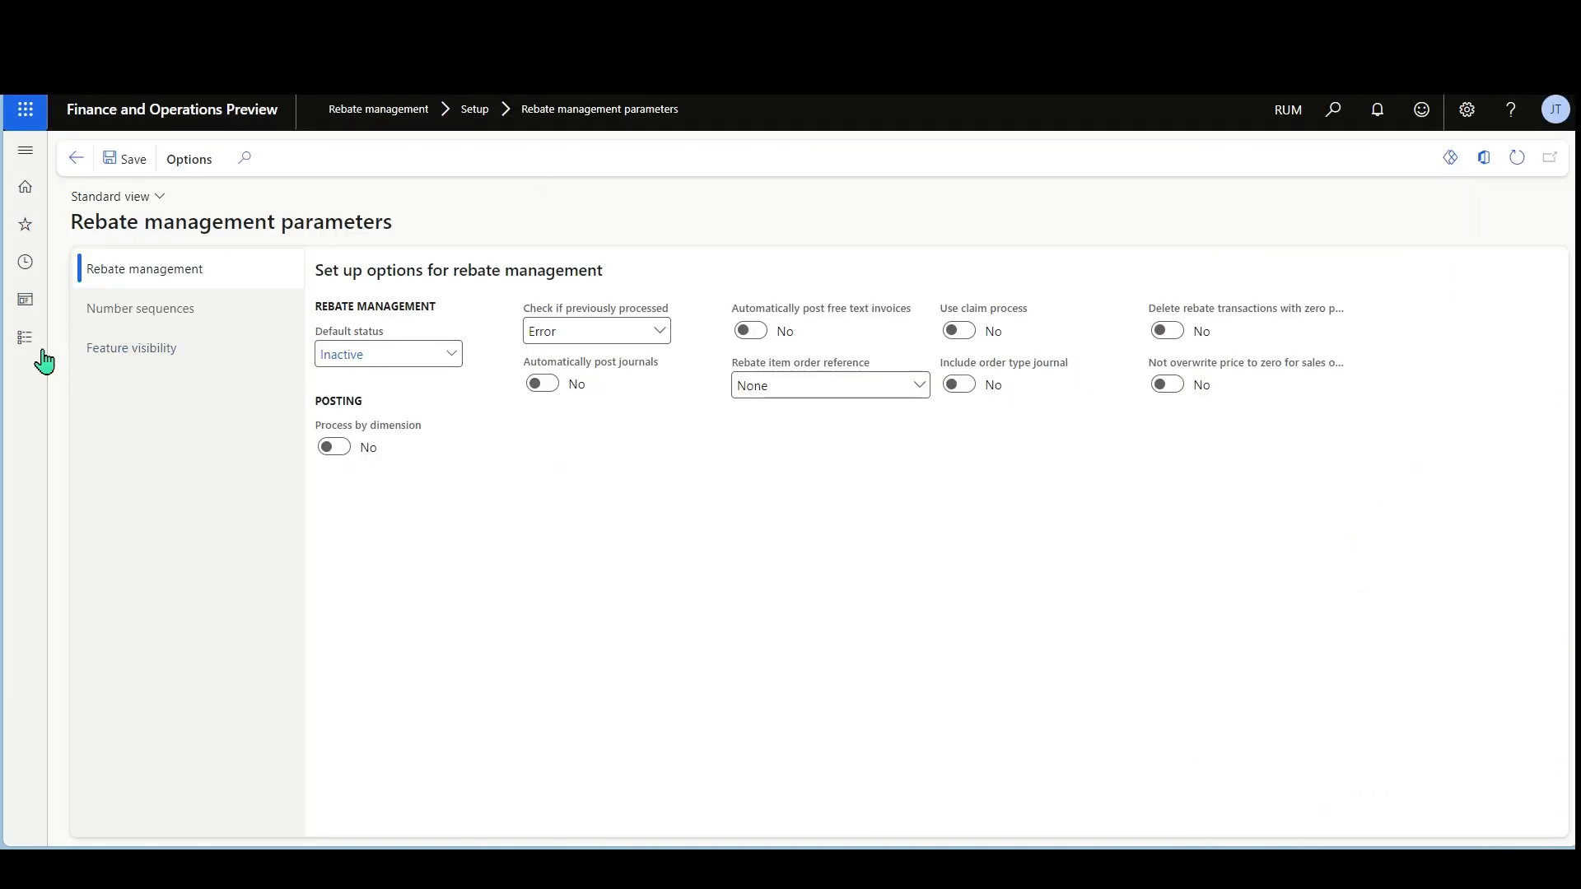
pyautogui.click(39, 354)
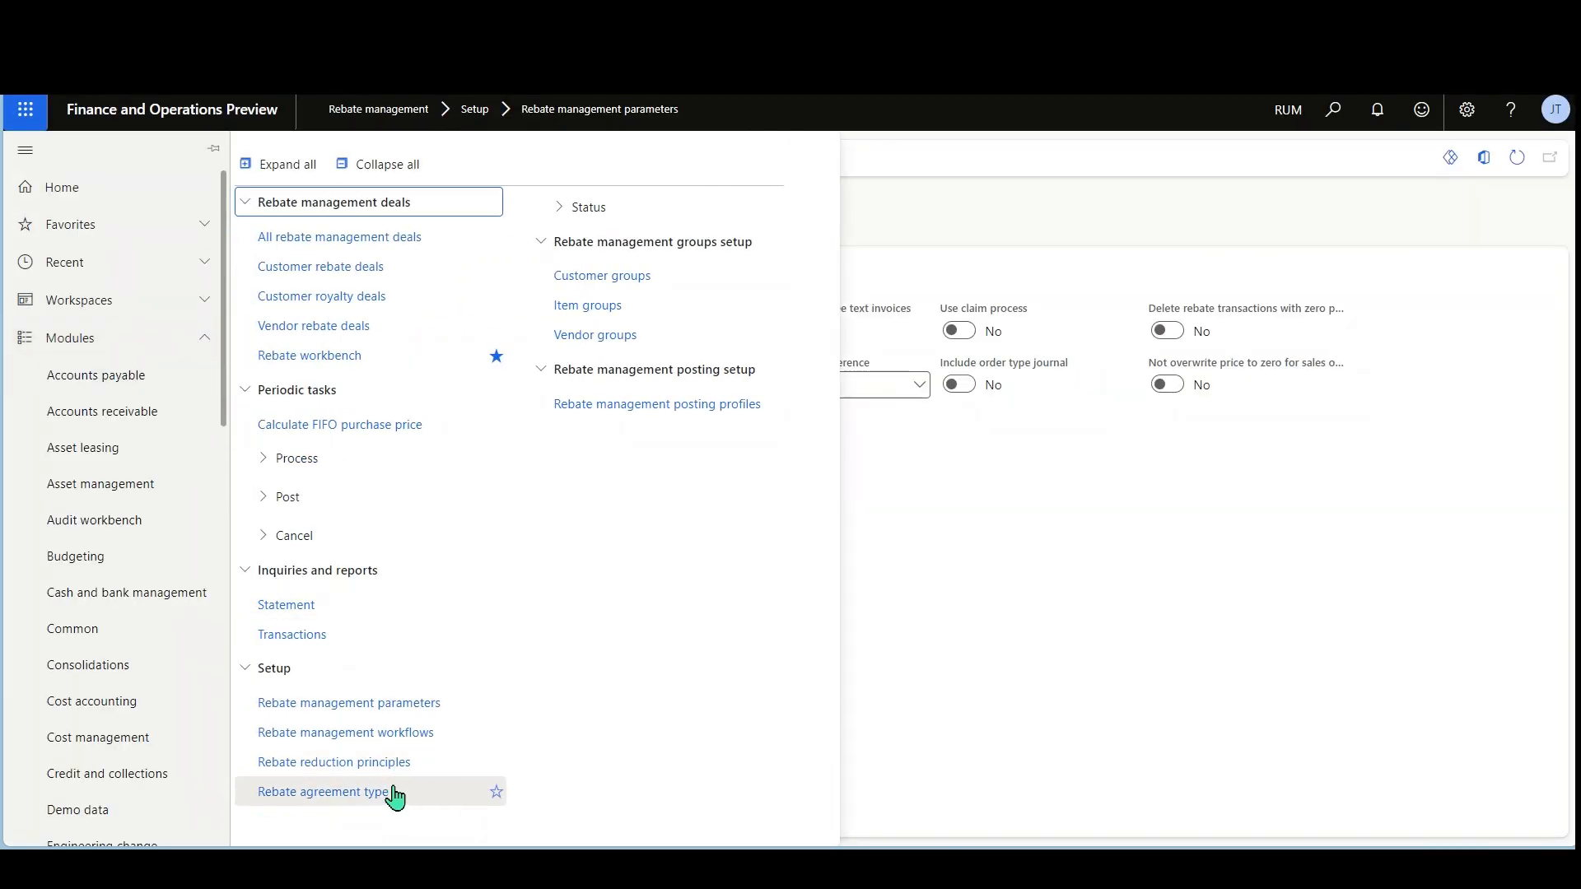
pyautogui.click(387, 793)
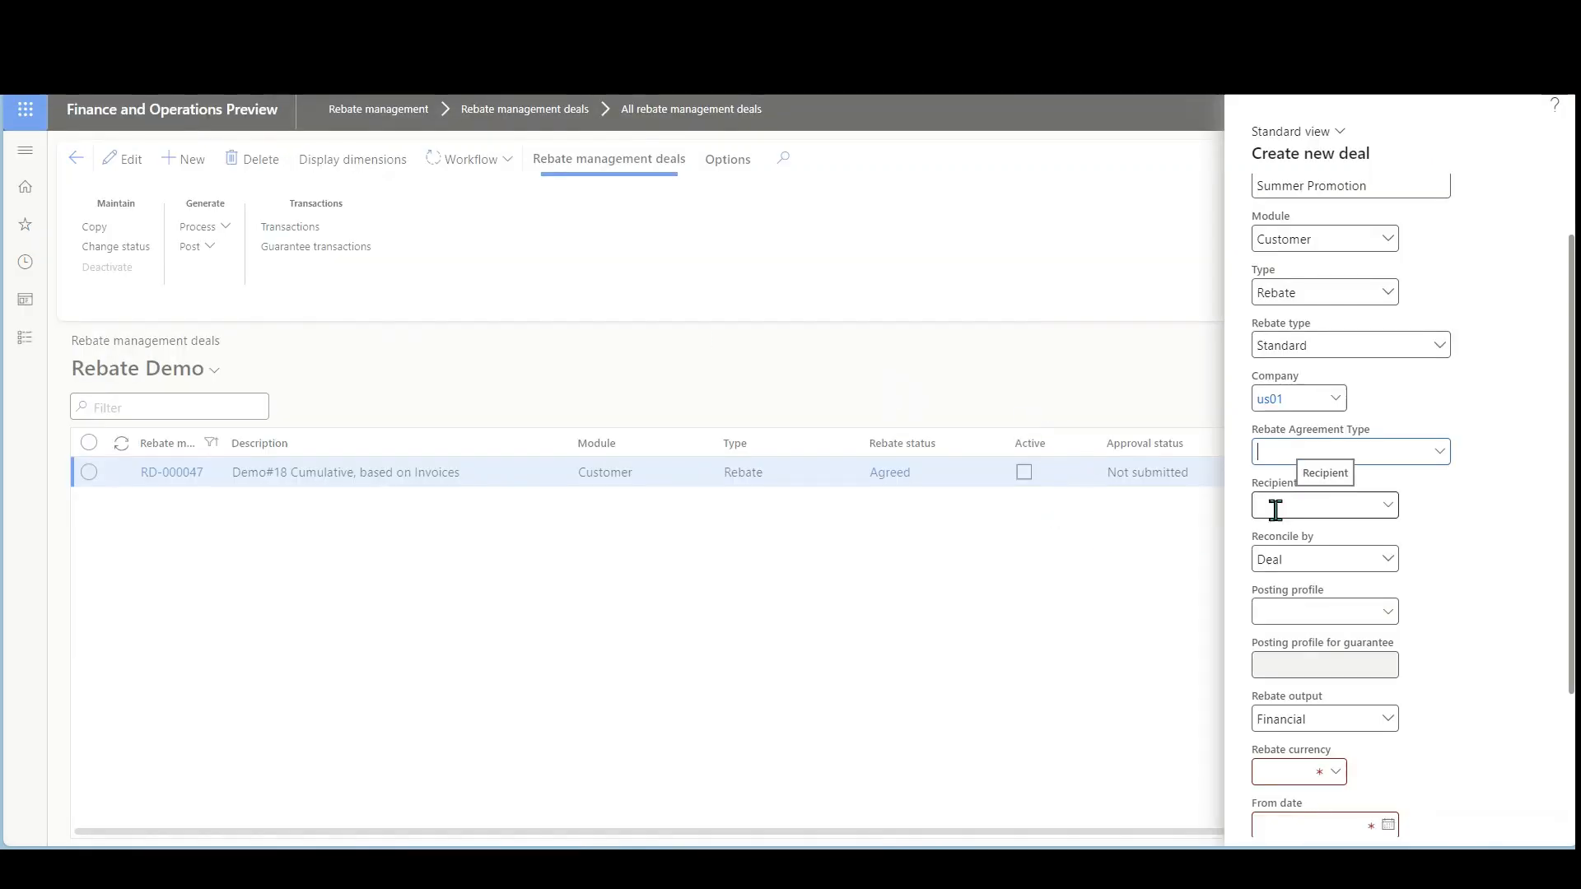
# Return to the new deal and set its rebate agreement type to Rebates
pyautogui.write('re')
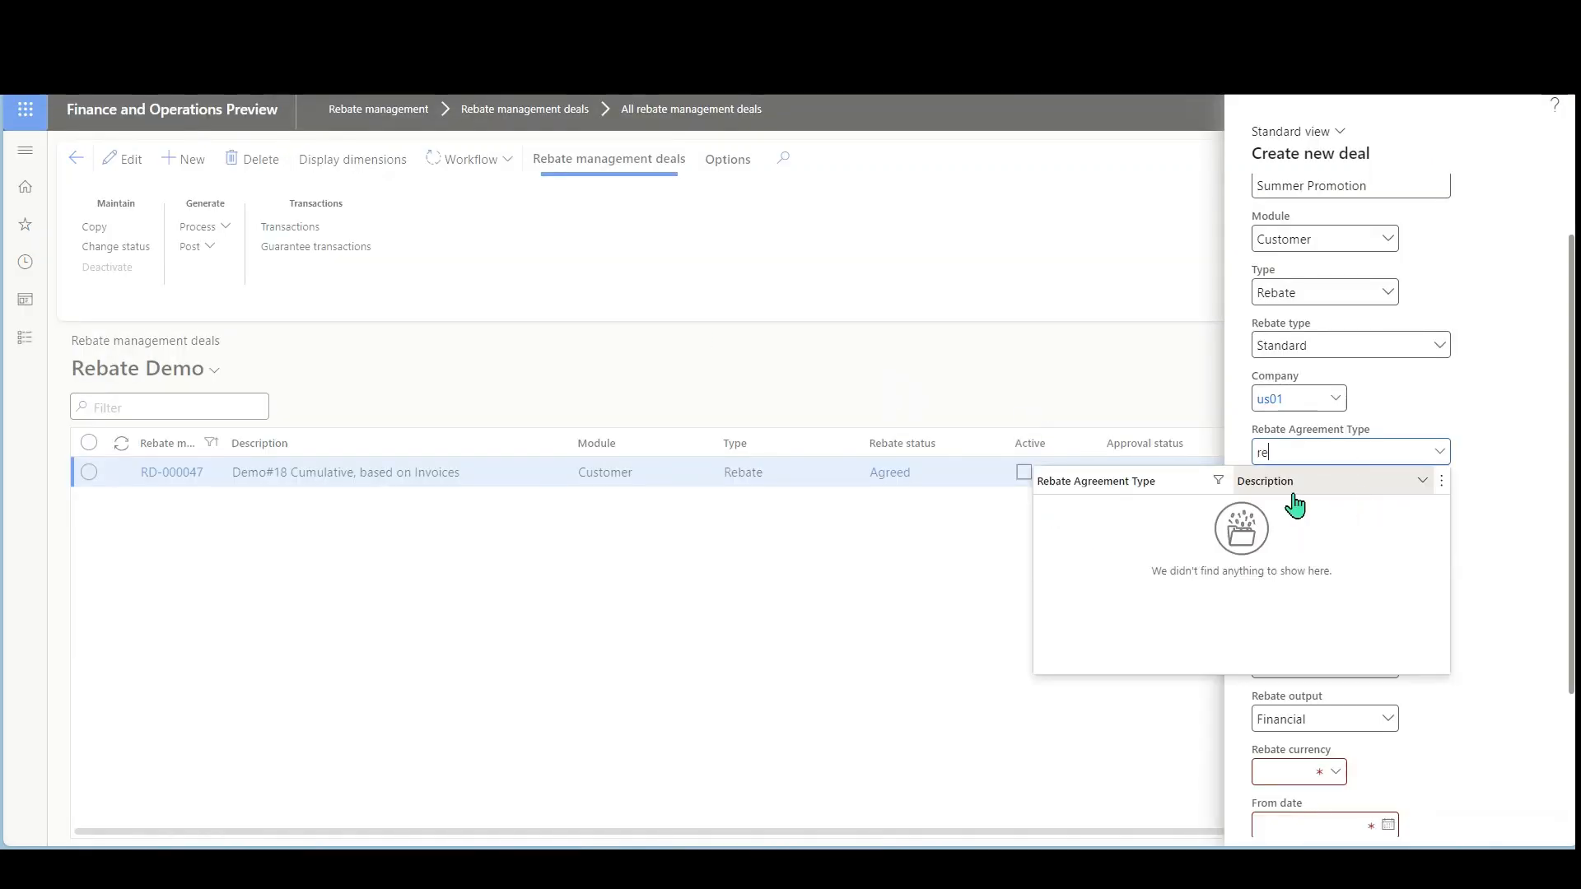
pyautogui.click(1200, 483)
pyautogui.click(1142, 680)
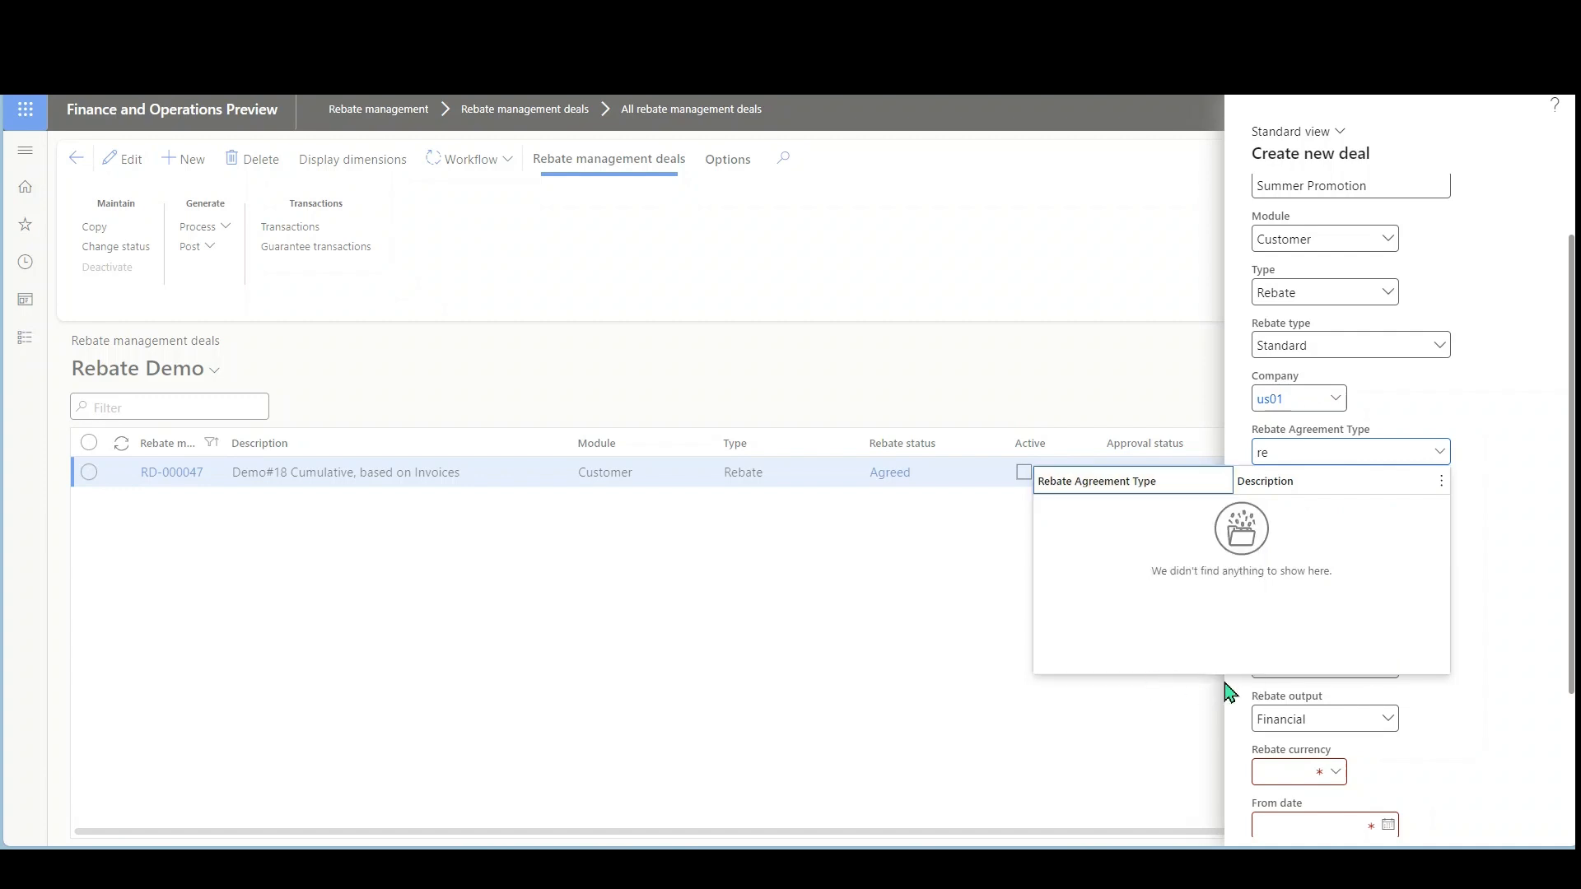
pyautogui.click(1377, 453)
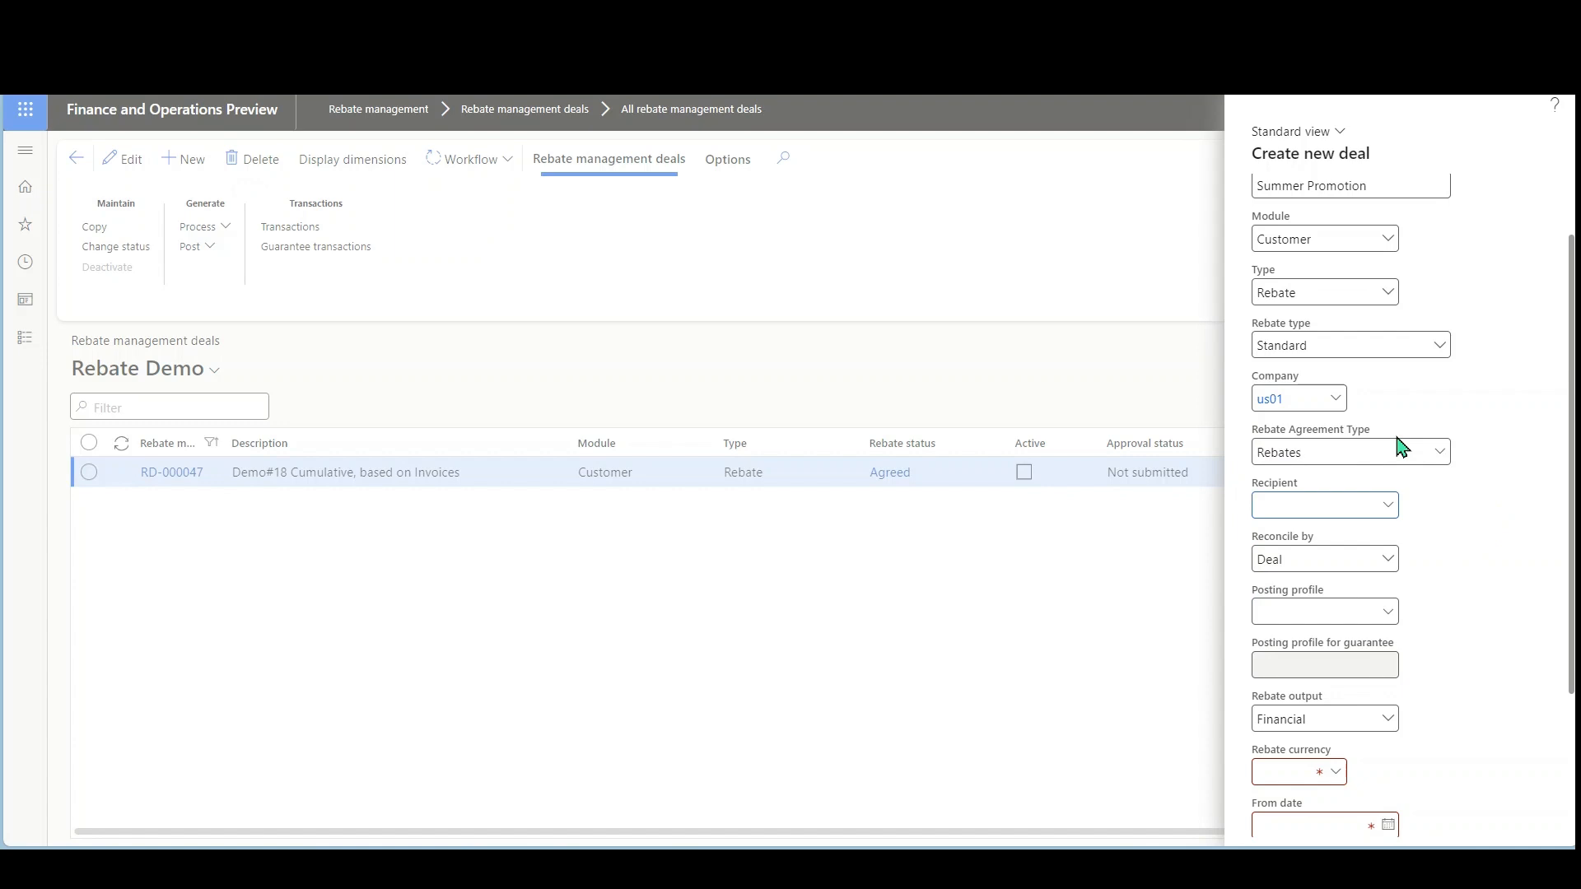
# Keep the new deal reconciled by Deal and assign it the posting profile CUSTAP
pyautogui.scroll(-1, 1413, 478)
pyautogui.click(1389, 478)
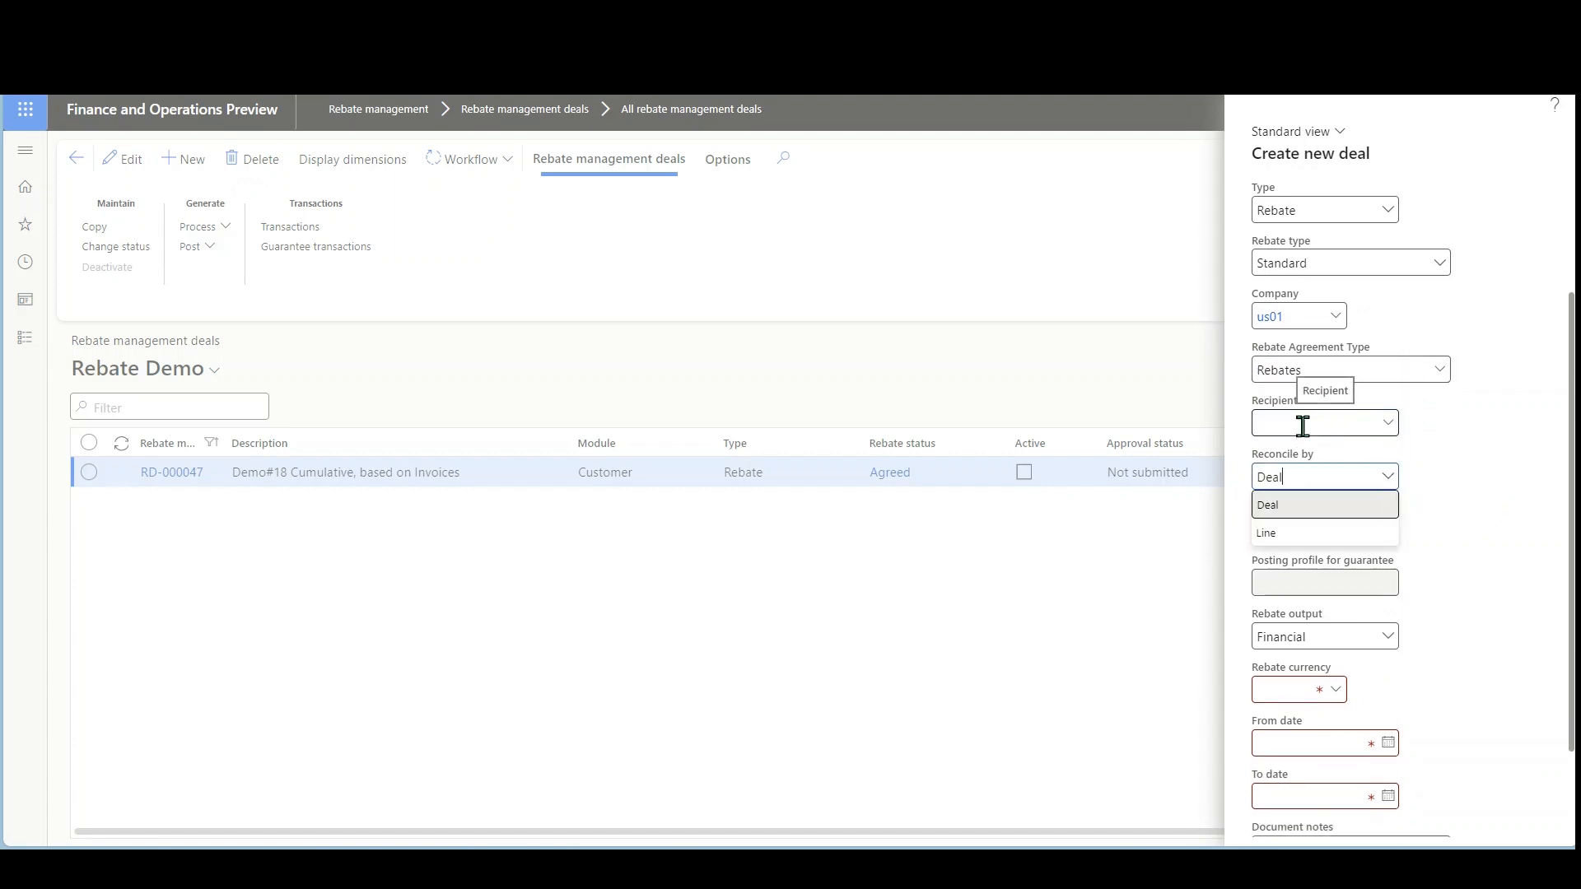
pyautogui.click(1311, 506)
pyautogui.click(1389, 530)
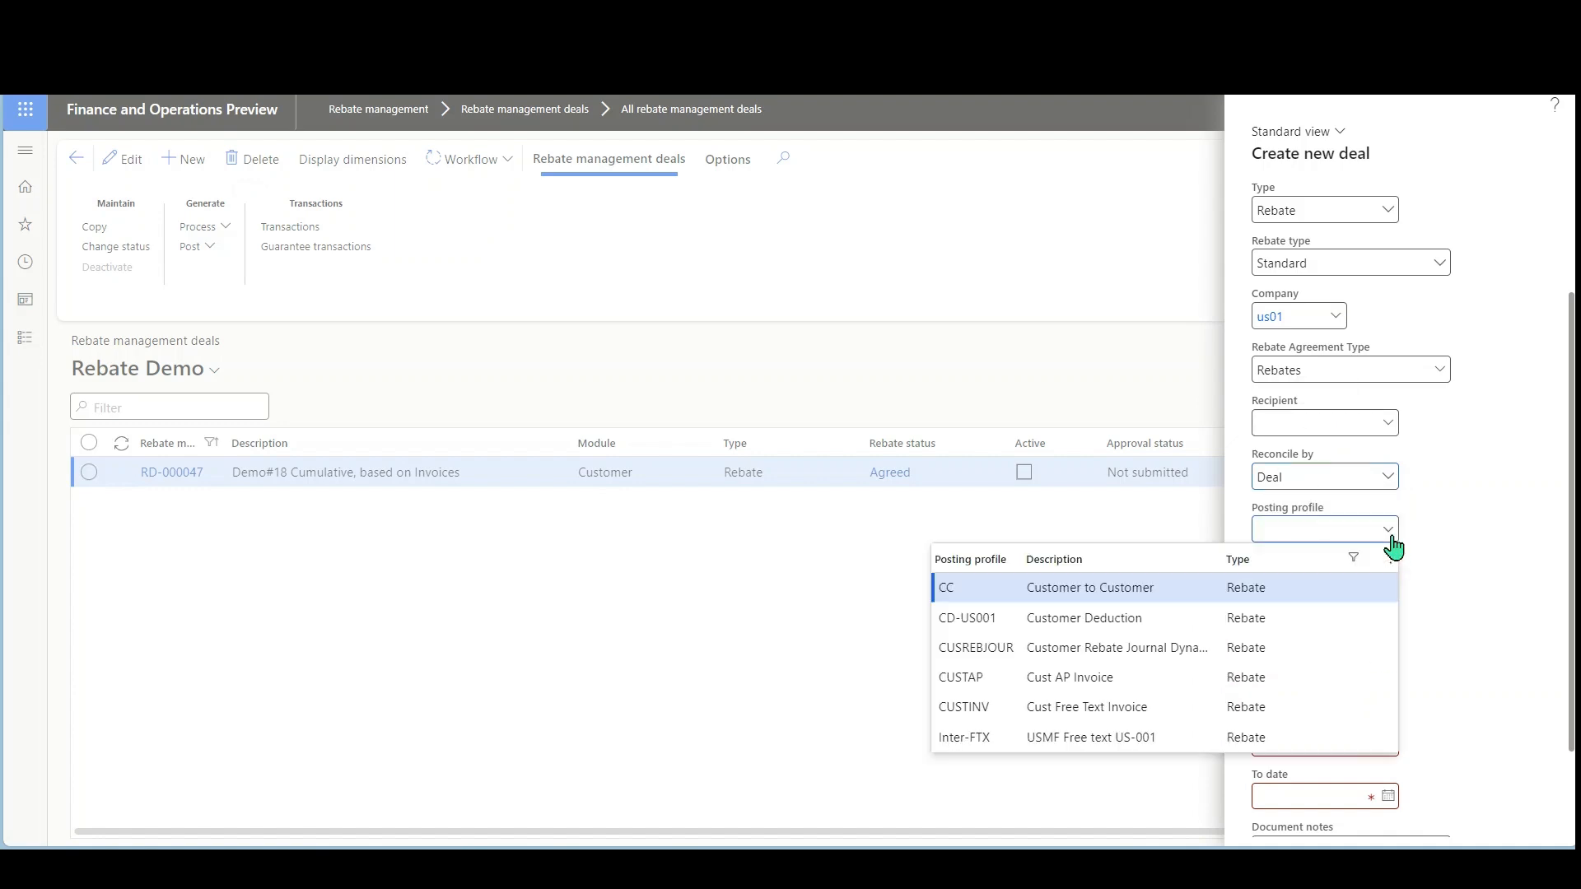
pyautogui.click(1140, 677)
# Set the deal's currency to USD and its dates from 10/1/2024 to 10/31/2024, and submit the new deal
pyautogui.click(1316, 689)
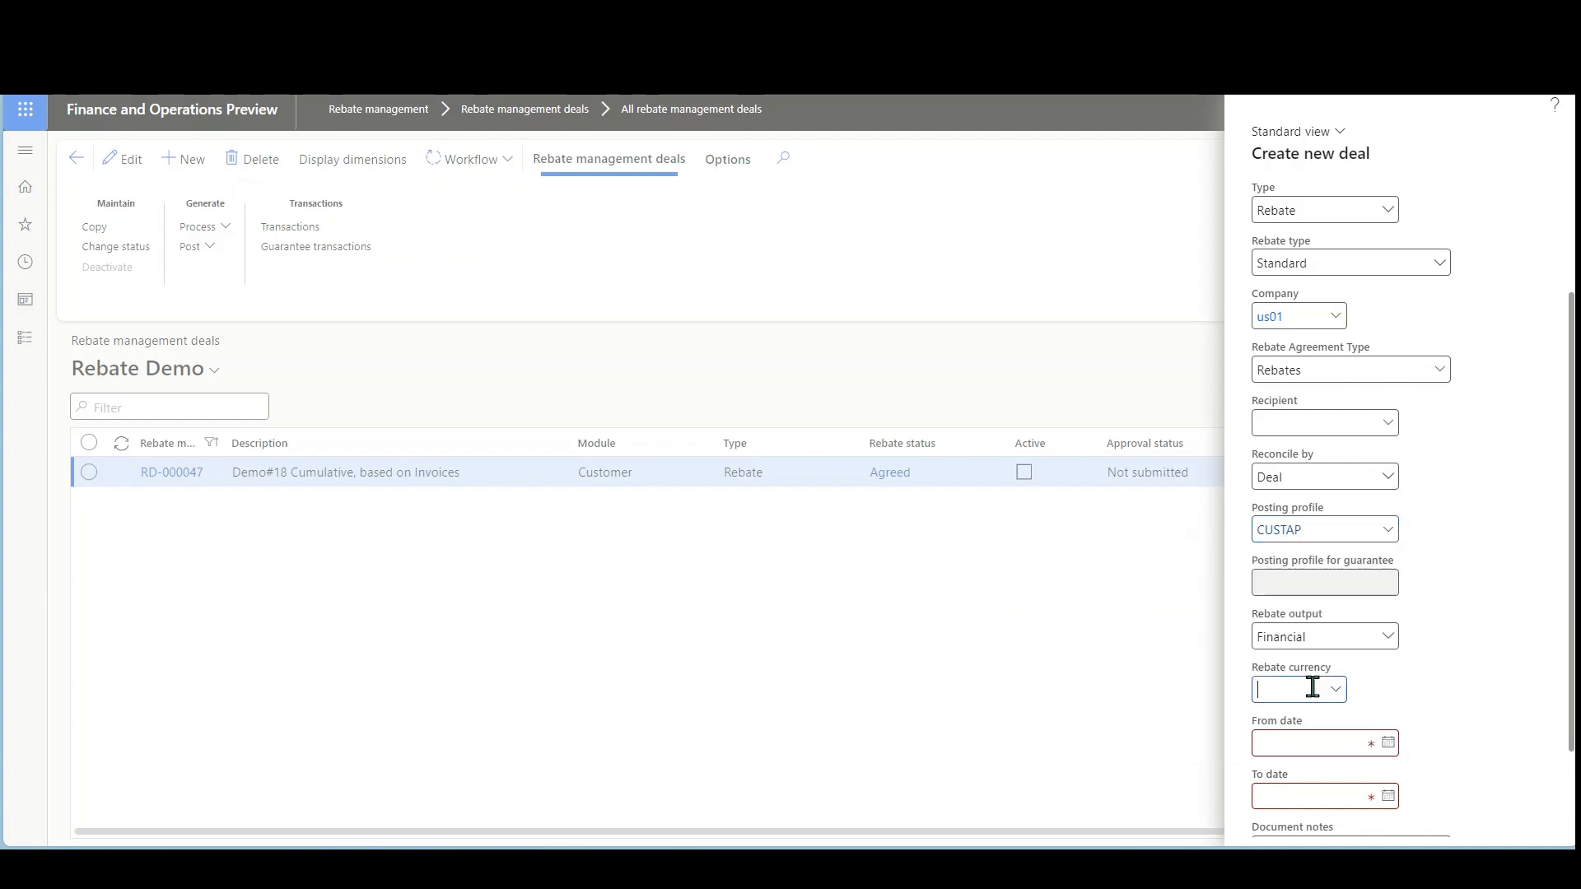
pyautogui.write('us')
pyautogui.press('Tab')
pyautogui.scroll(-2, 1428, 667)
pyautogui.click(1390, 629)
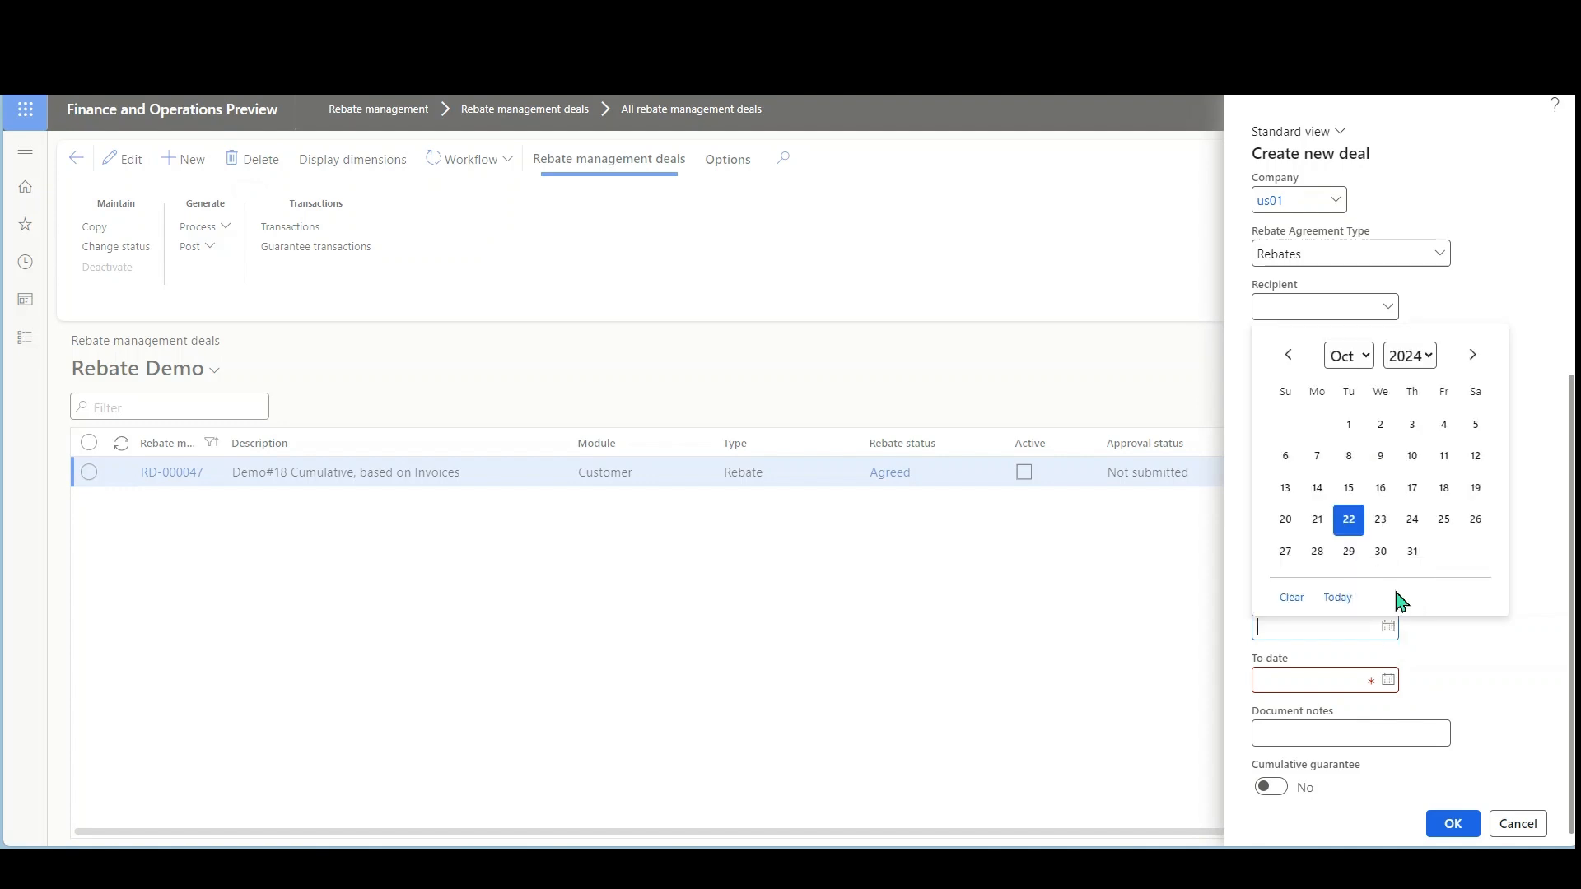
pyautogui.click(1352, 426)
pyautogui.click(1386, 680)
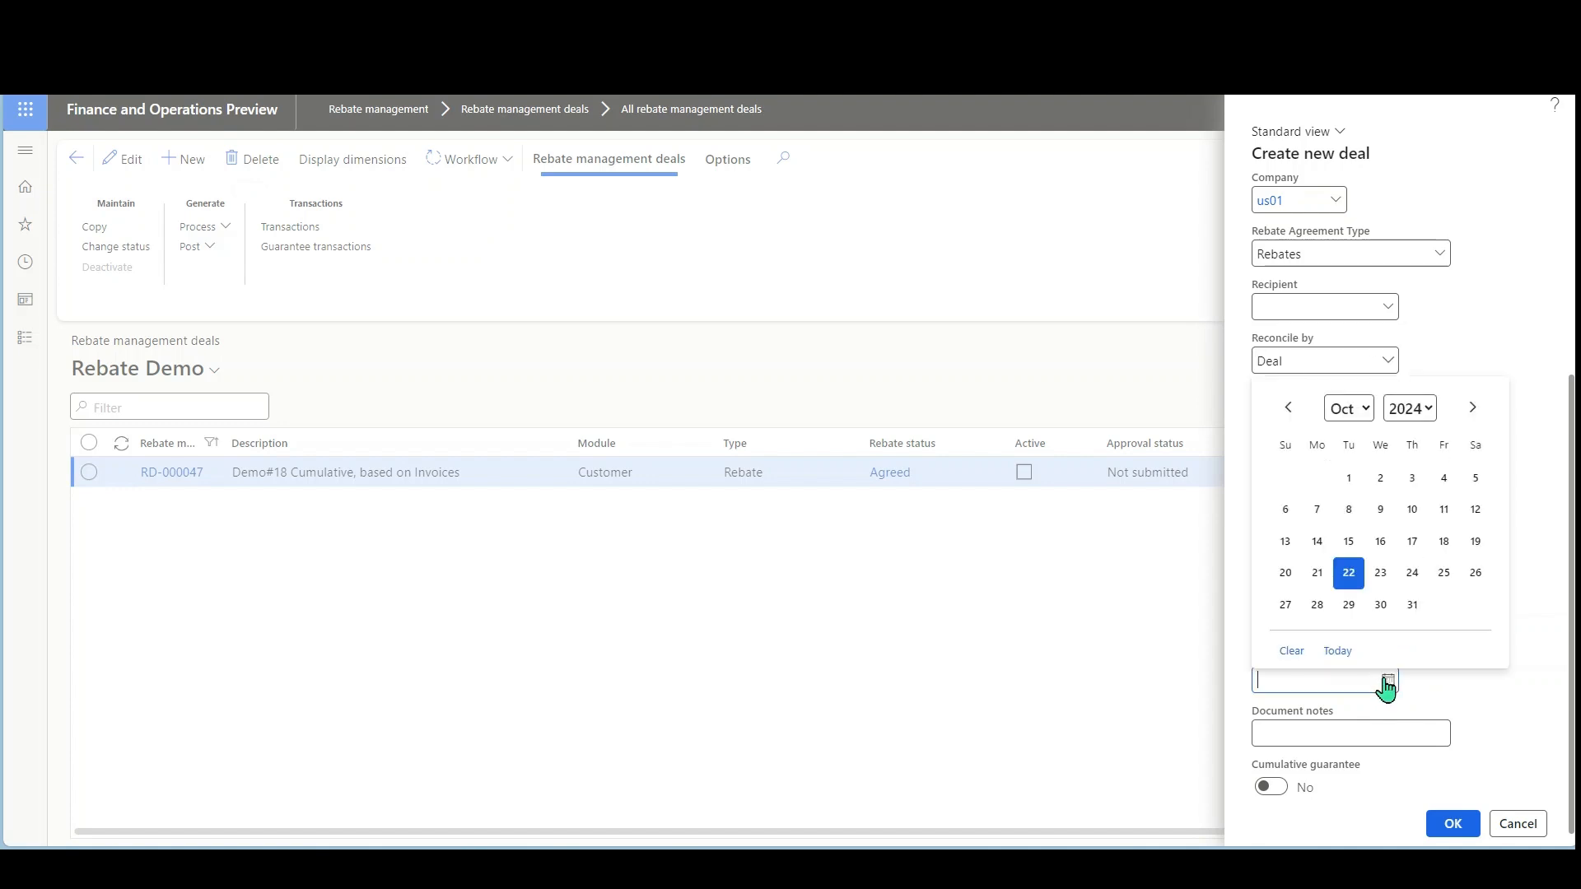
pyautogui.click(1410, 611)
pyautogui.click(1452, 824)
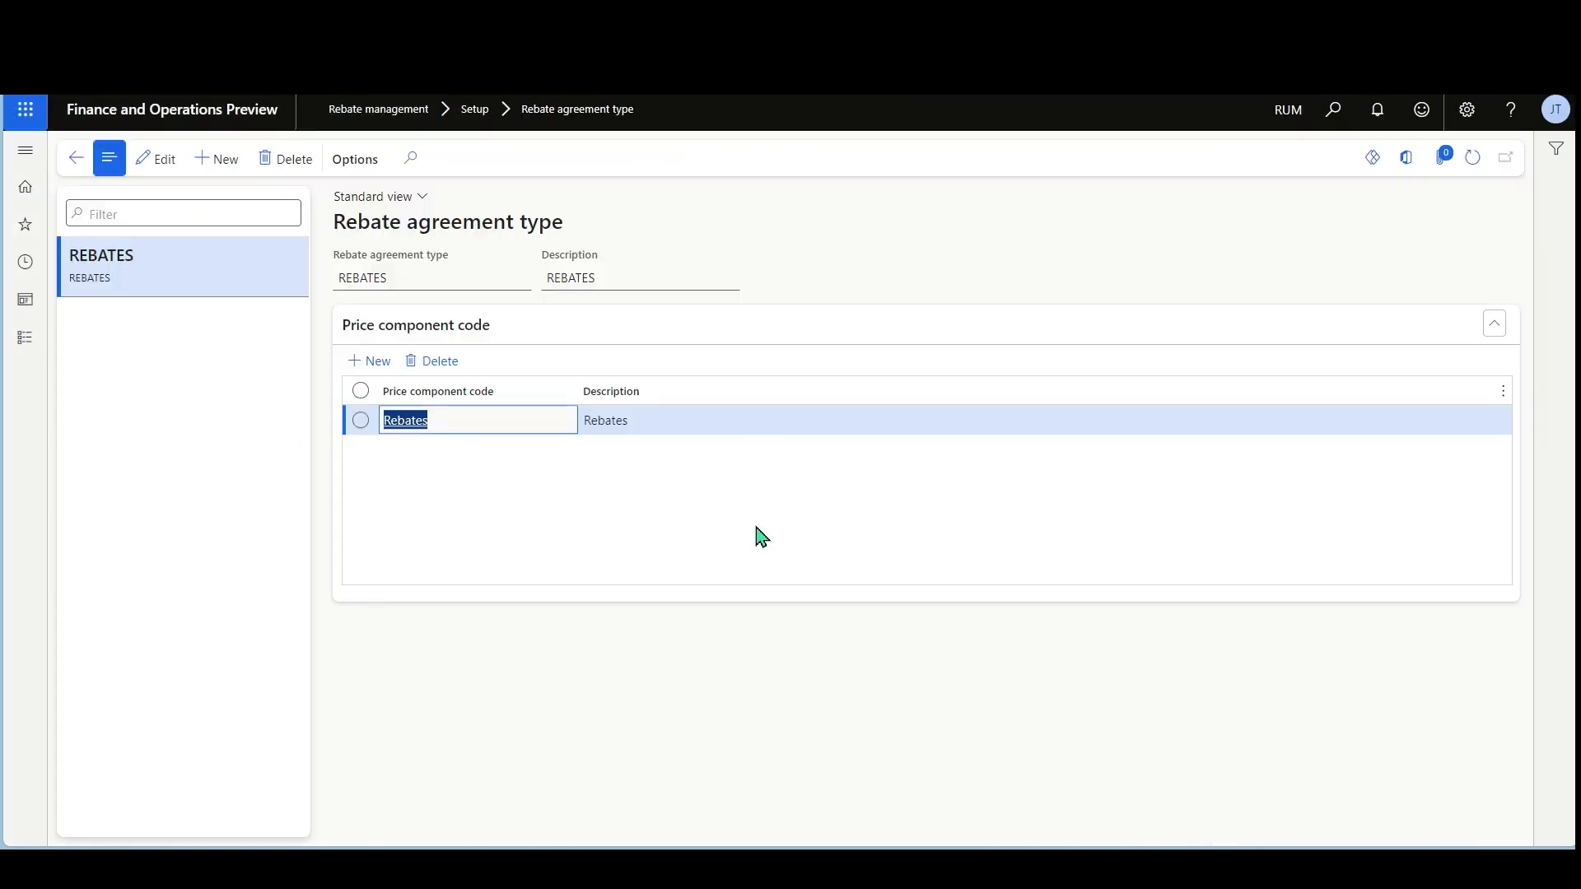
# Create a rebate agreement type named Rebate with the description Rebate and a price component code line, and save it
pyautogui.click(224, 159)
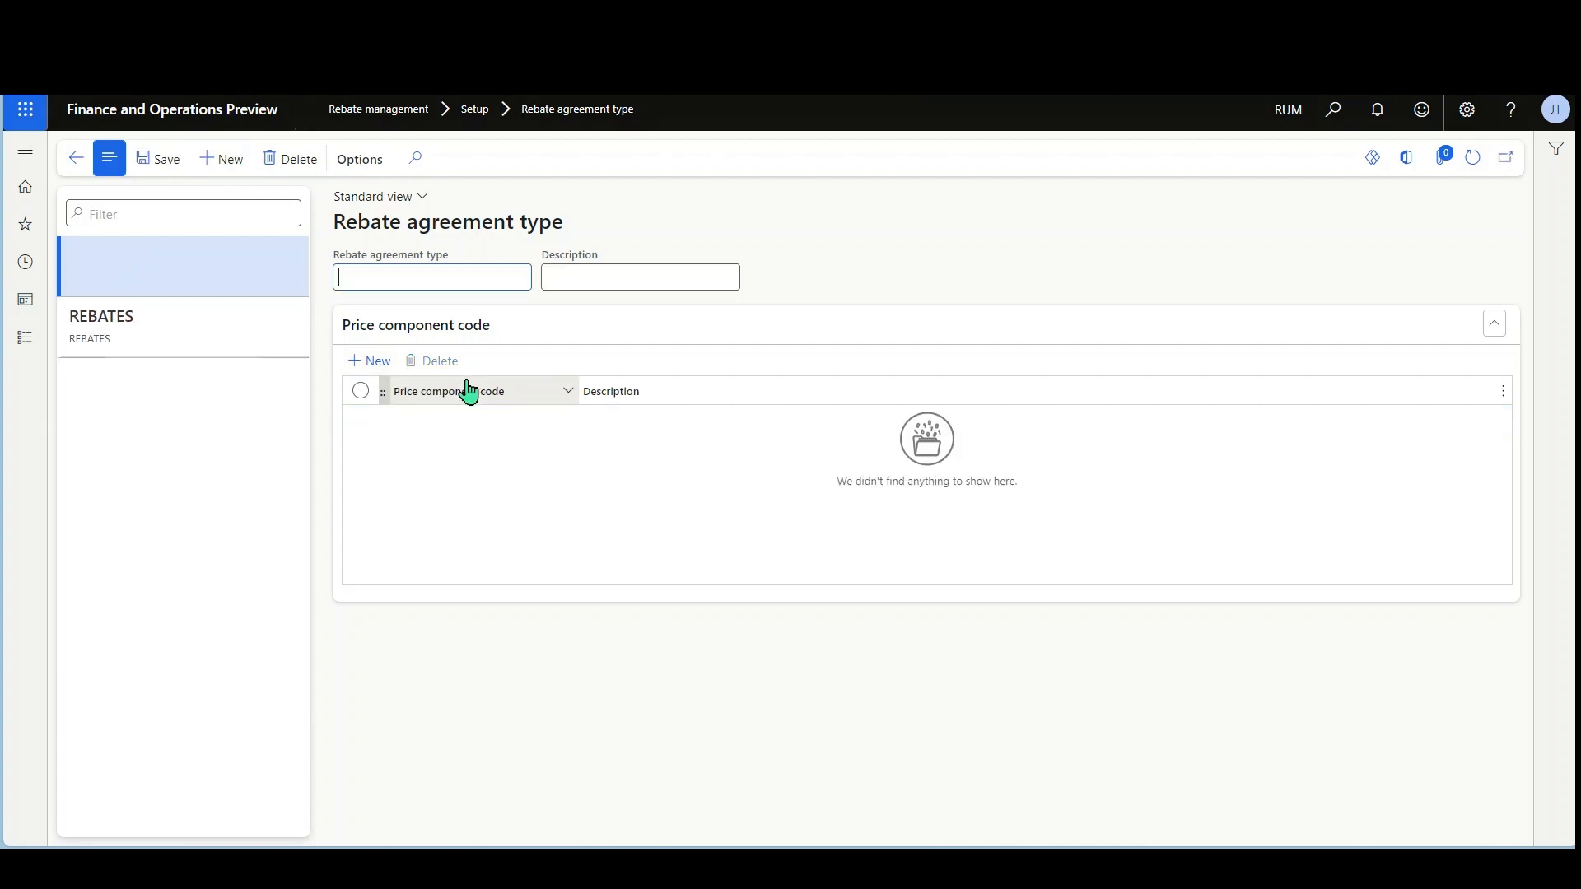
pyautogui.write('Rebate')
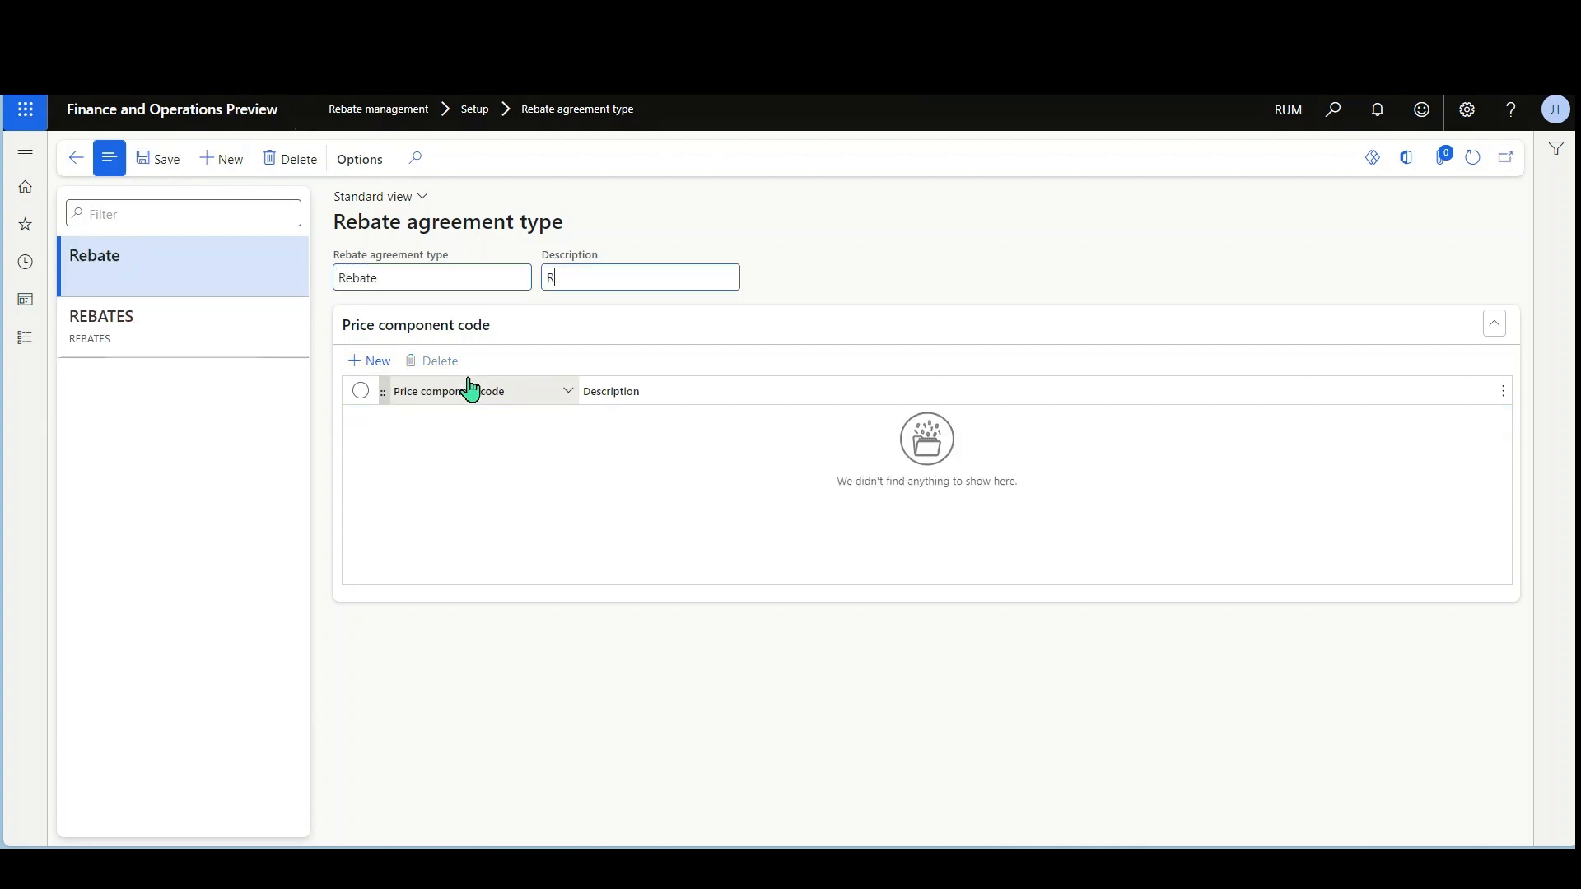
pyautogui.click(367, 362)
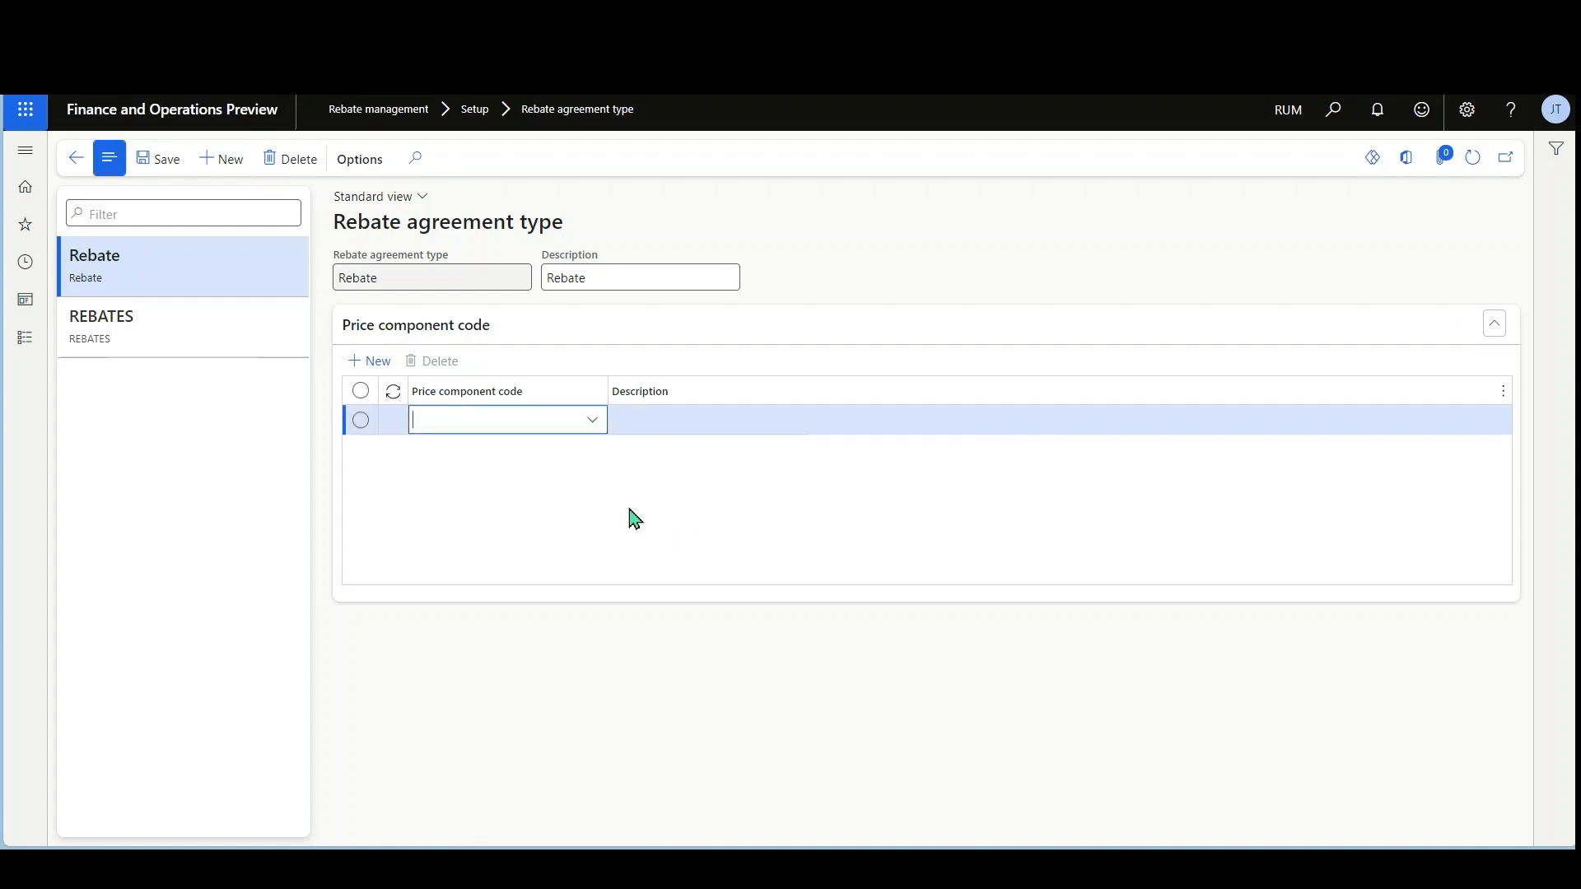
pyautogui.click(593, 421)
pyautogui.click(579, 477)
pyautogui.press('Tab')
pyautogui.click(159, 167)
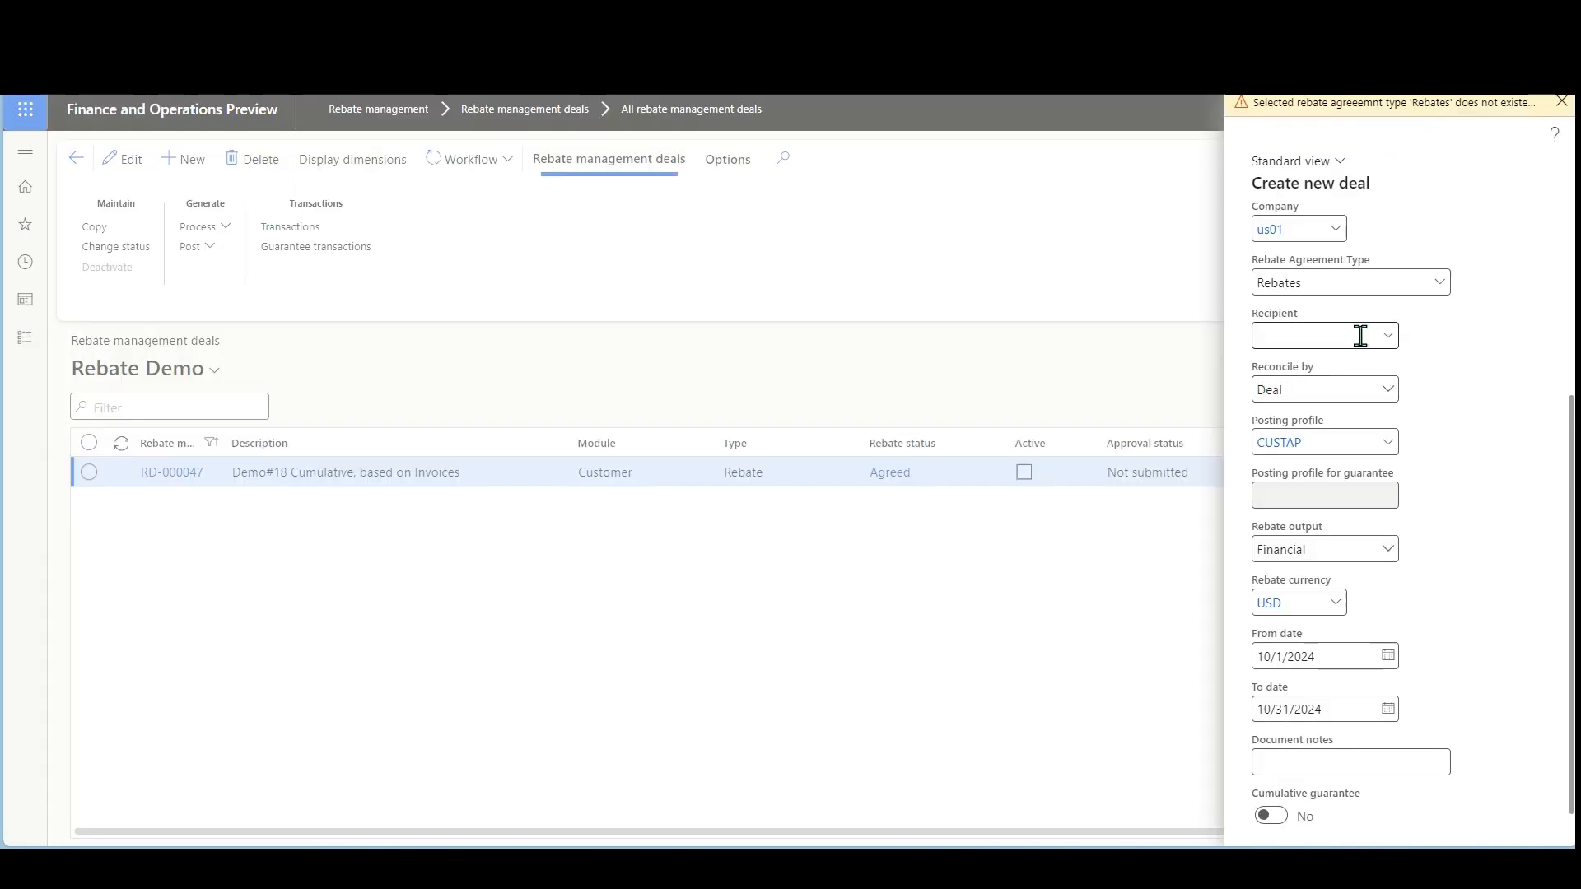
# Clear the new deal's rebate agreement type to look up the available types, and cancel creating the deal
pyautogui.click(1441, 284)
pyautogui.press('Escape')
pyautogui.press('BackSpace')
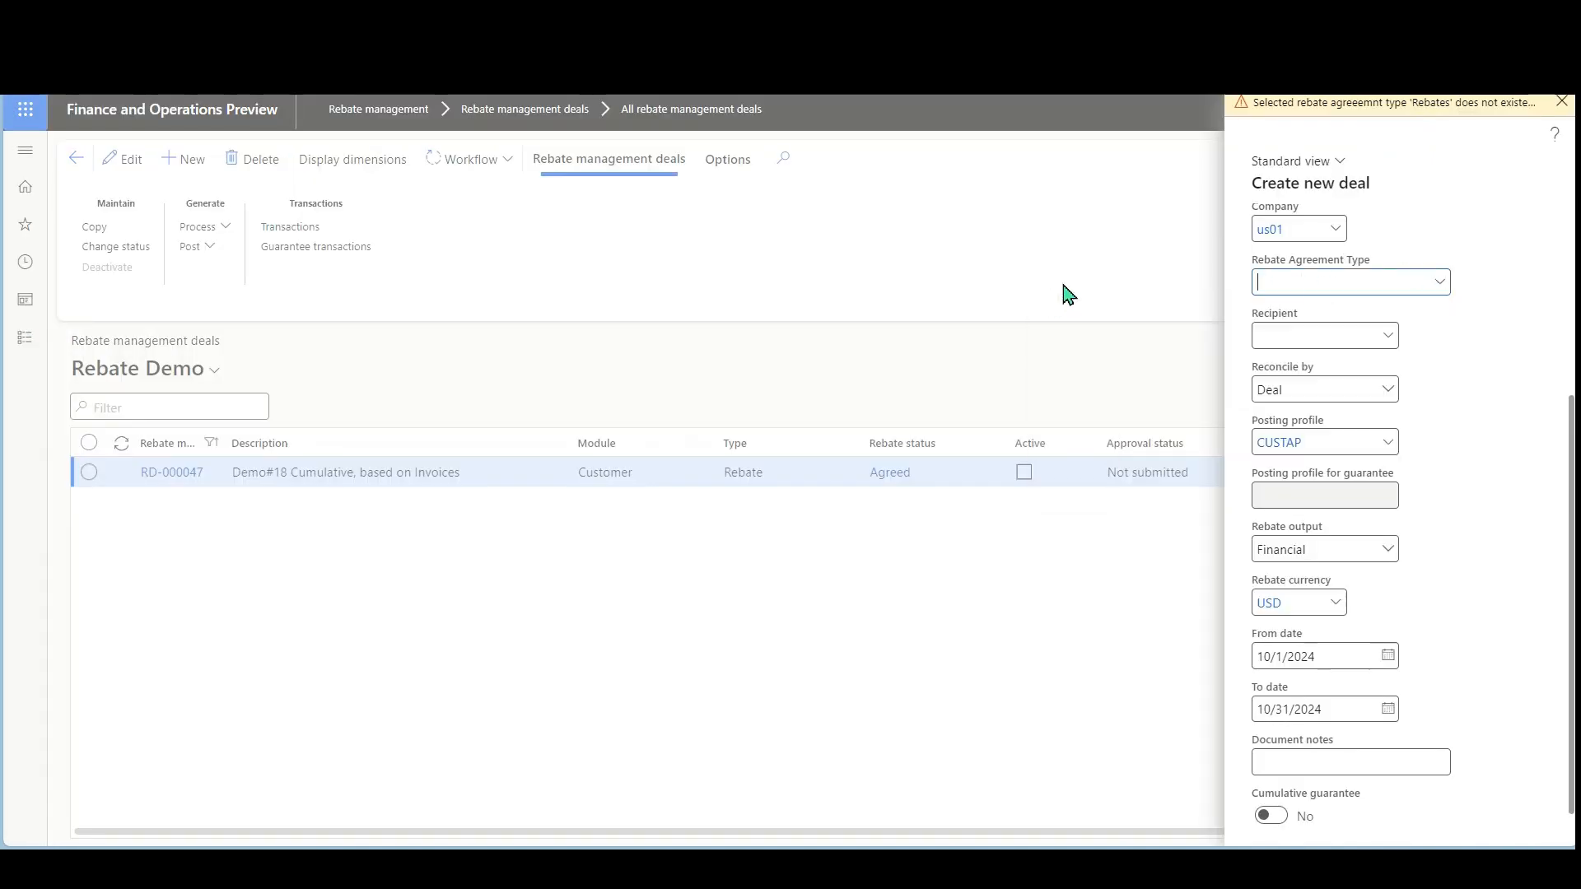
pyautogui.click(1437, 290)
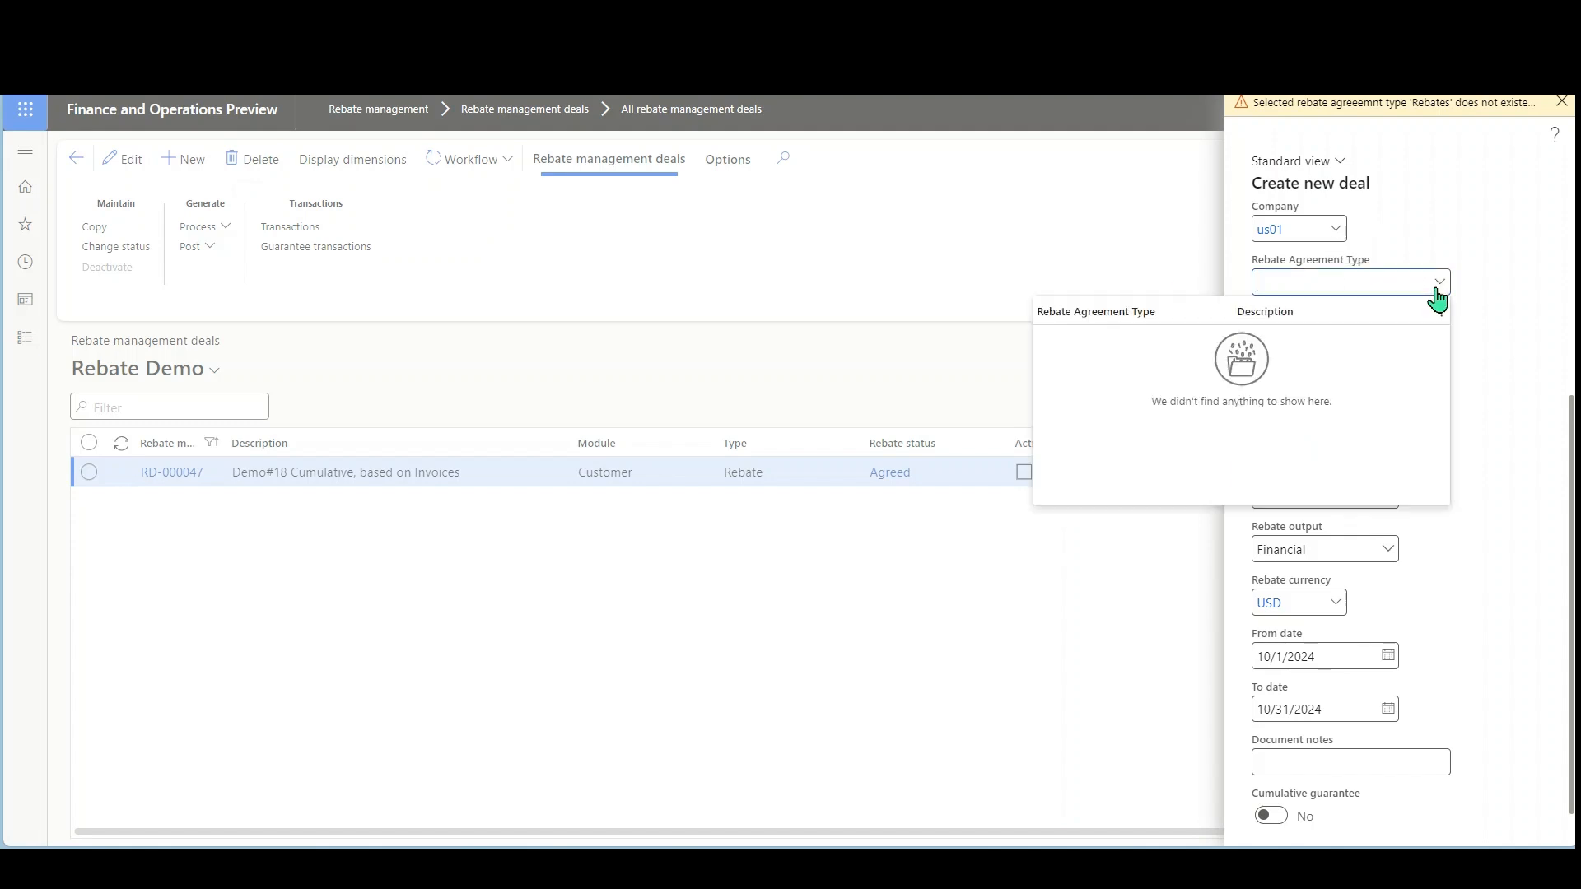
pyautogui.press('Escape')
pyautogui.scroll(-1, 1455, 752)
pyautogui.click(1518, 823)
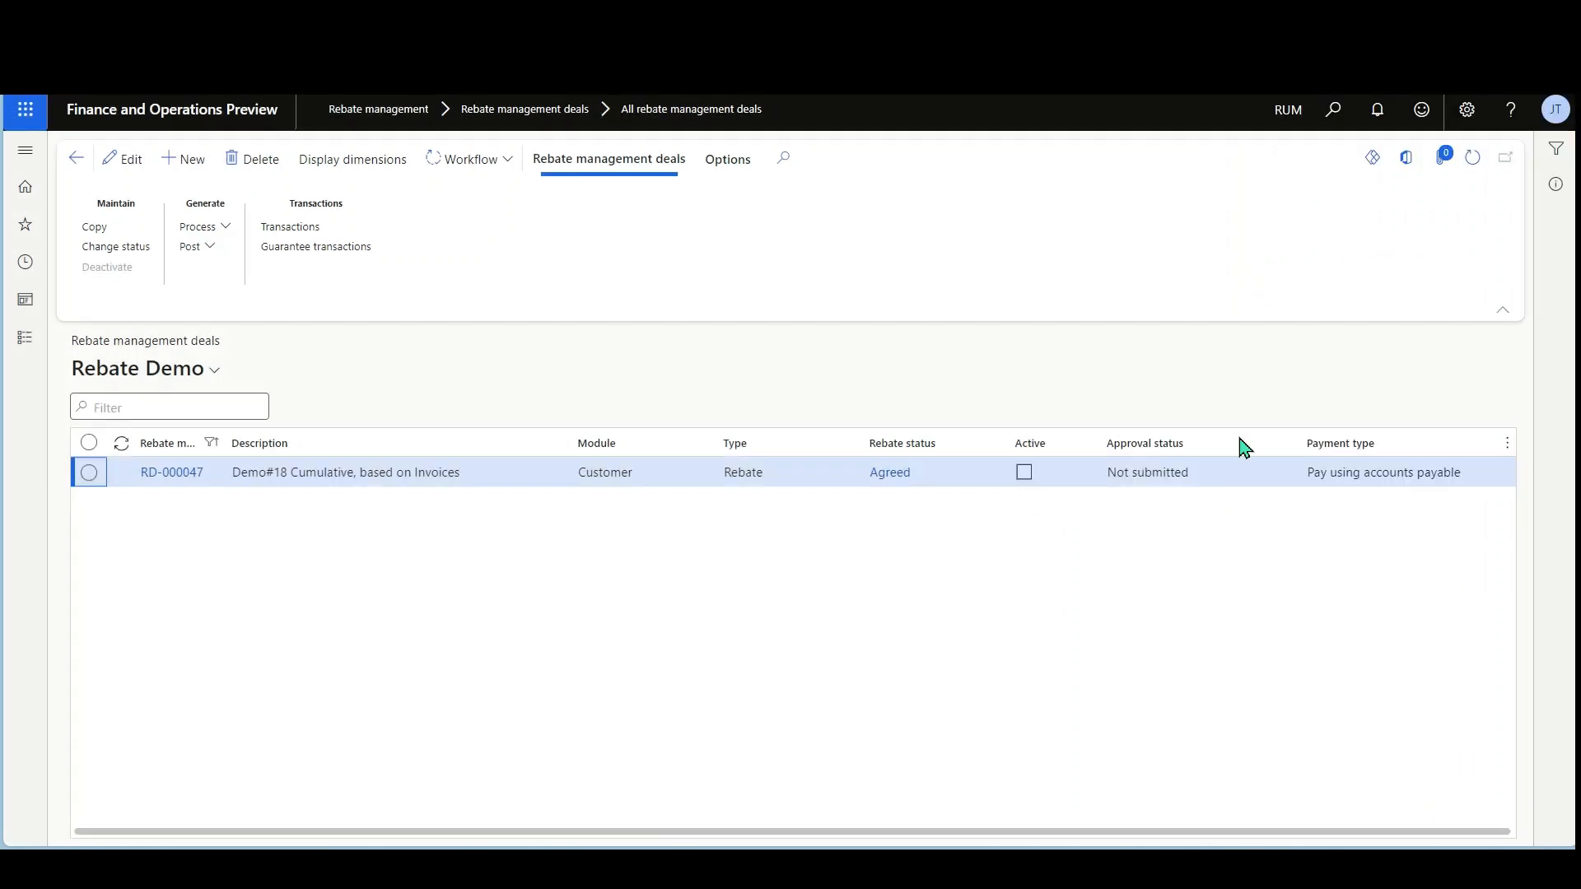
# Clear the deal number filter on the deals list and open the deal Demo#18 Cumulative, based on Invoices
pyautogui.click(175, 443)
pyautogui.click(239, 638)
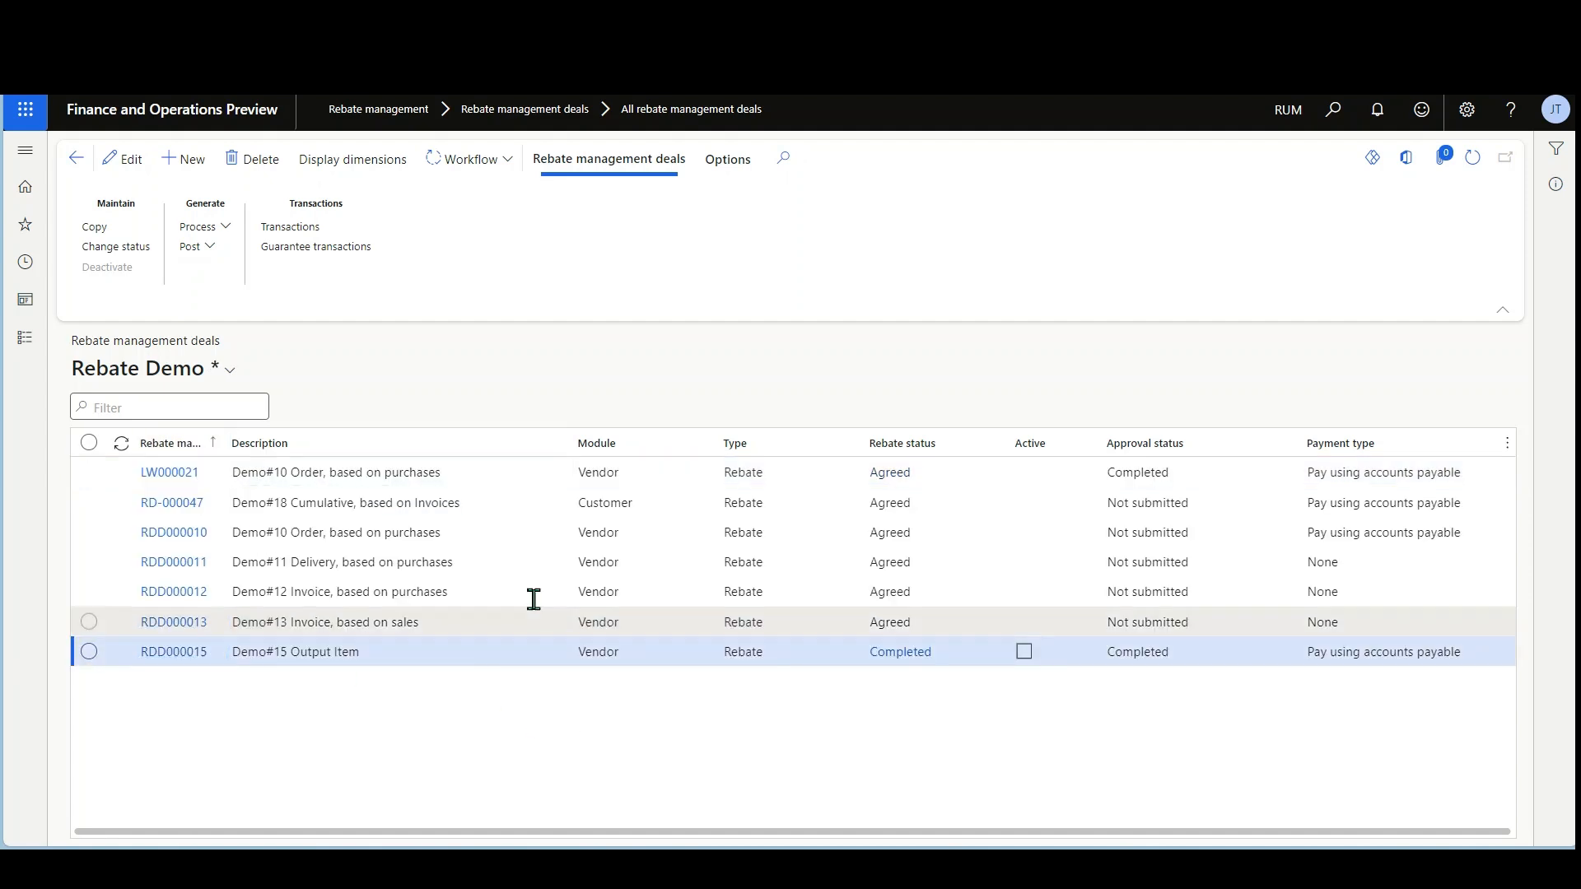
pyautogui.click(519, 506)
pyautogui.click(172, 503)
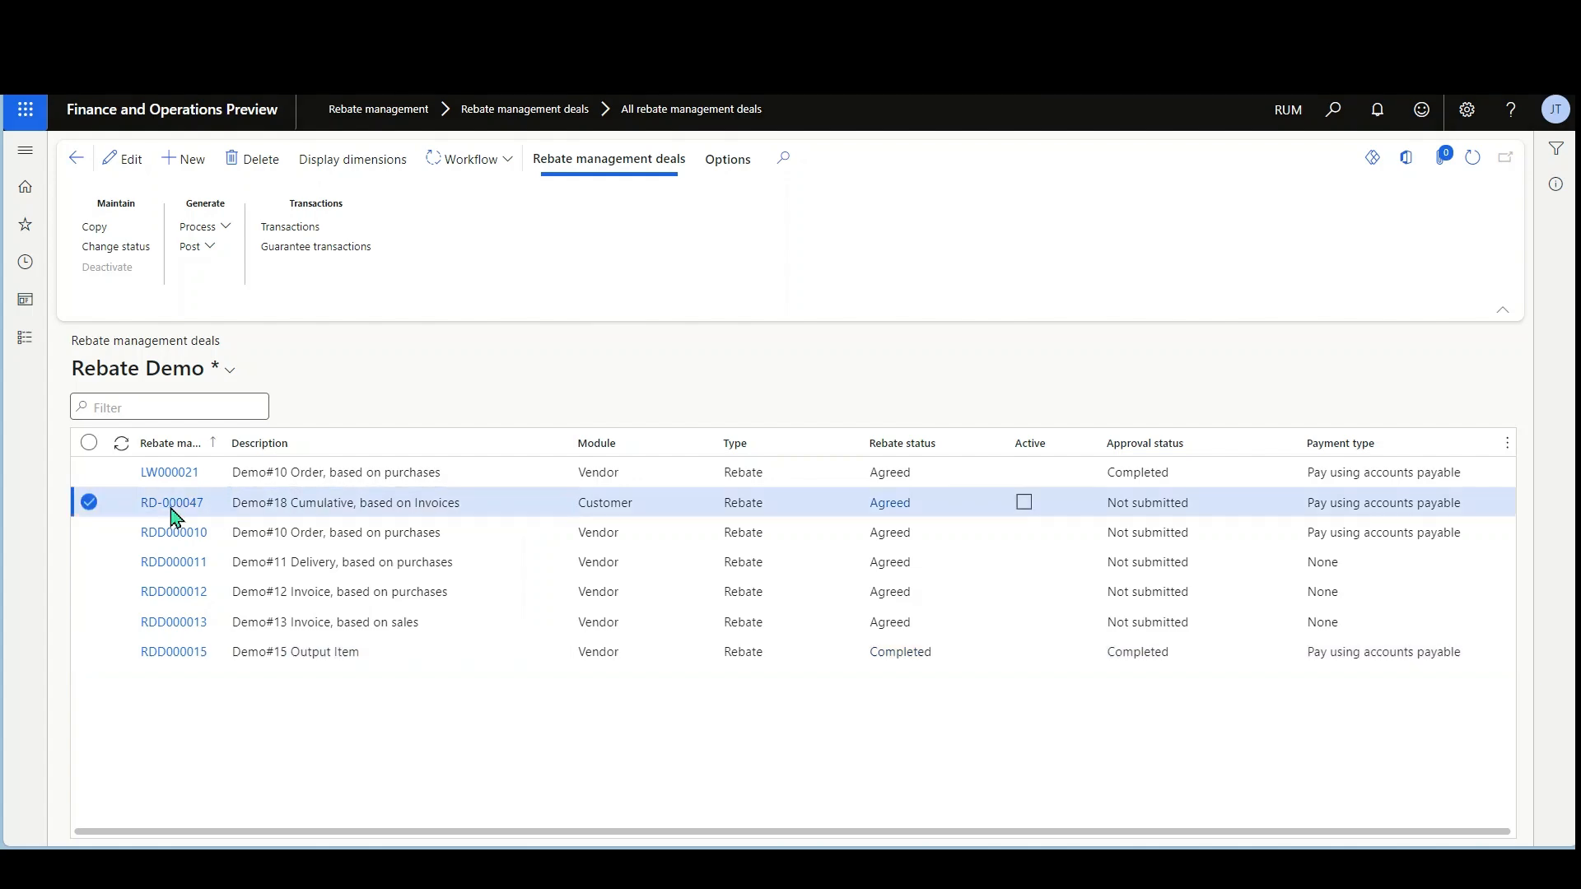
# Examine the Summer Promotion line's price attribute groups and the rebate management details of the deal
pyautogui.scroll(-3, 656, 531)
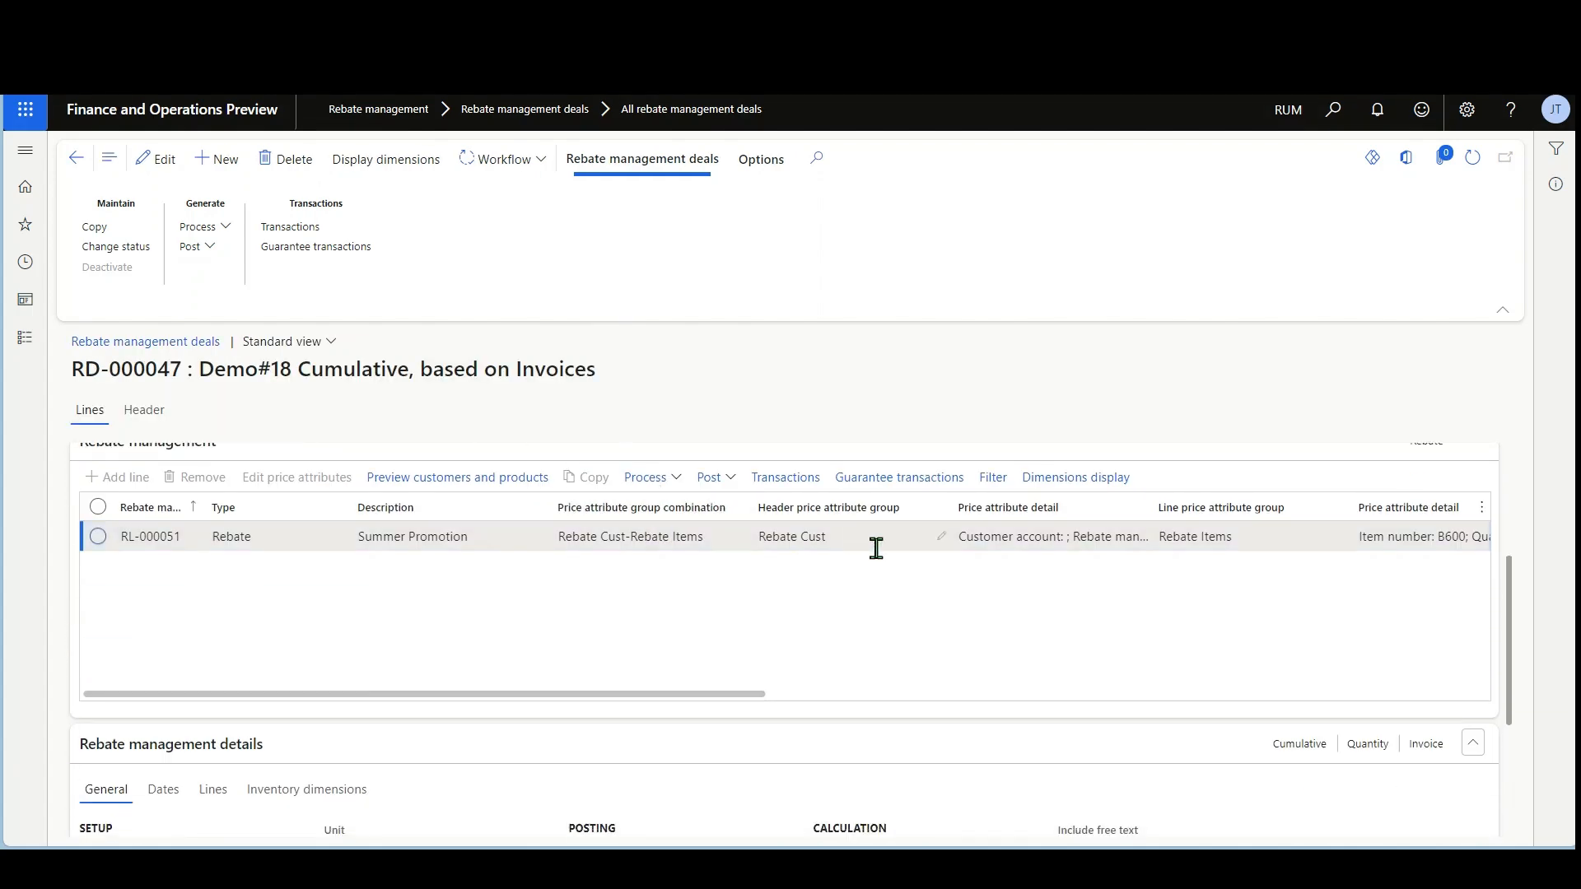
pyautogui.scroll(-2, 877, 551)
pyautogui.scroll(2, 850, 611)
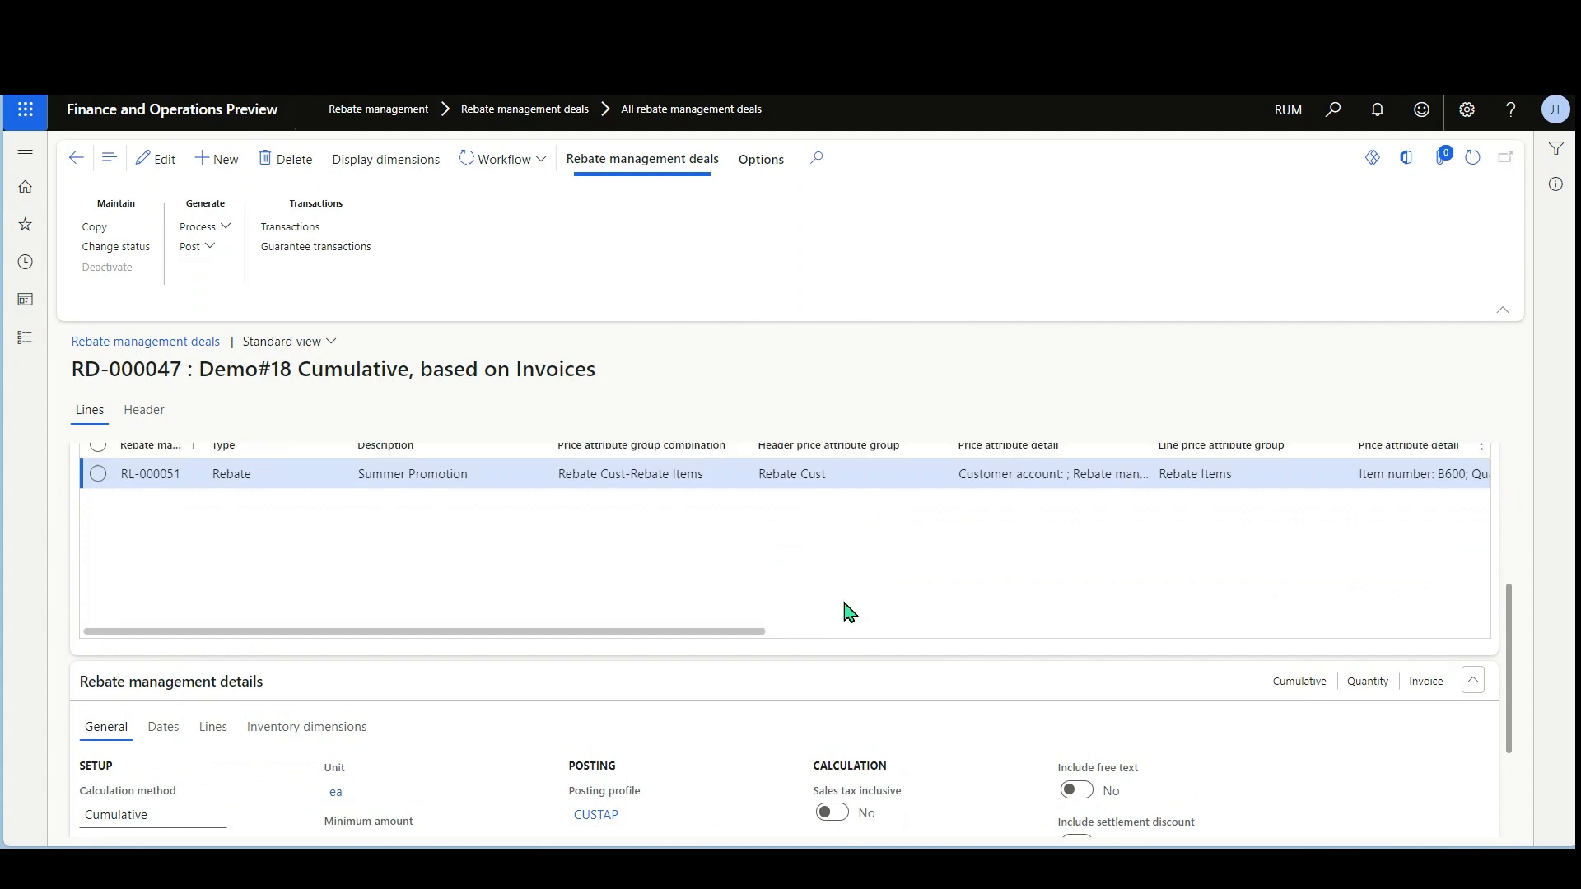
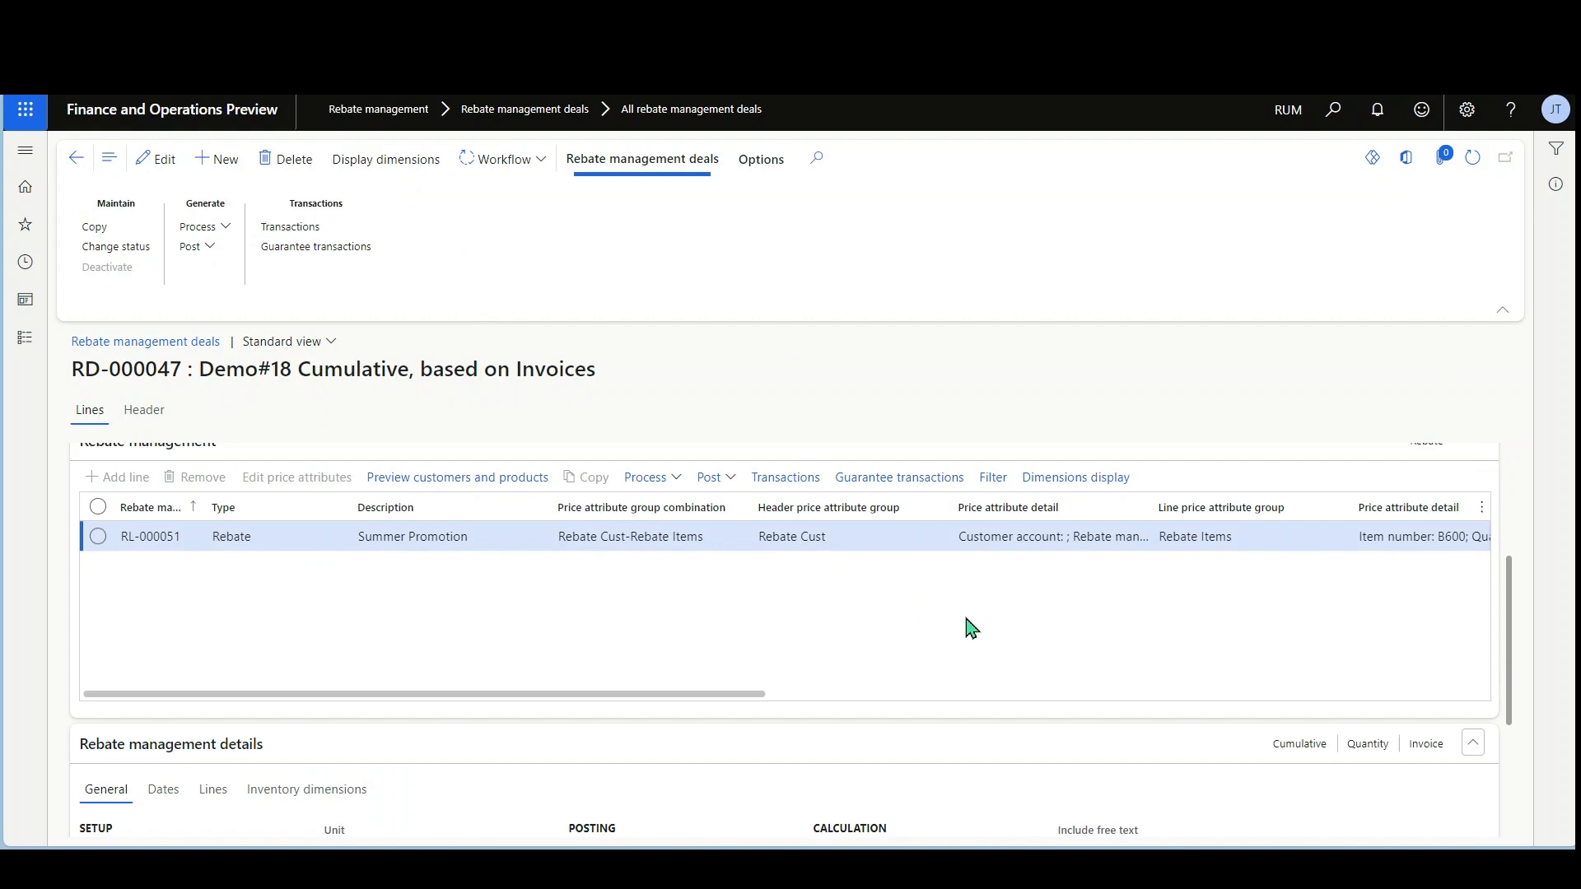
pyautogui.scroll(2, 972, 629)
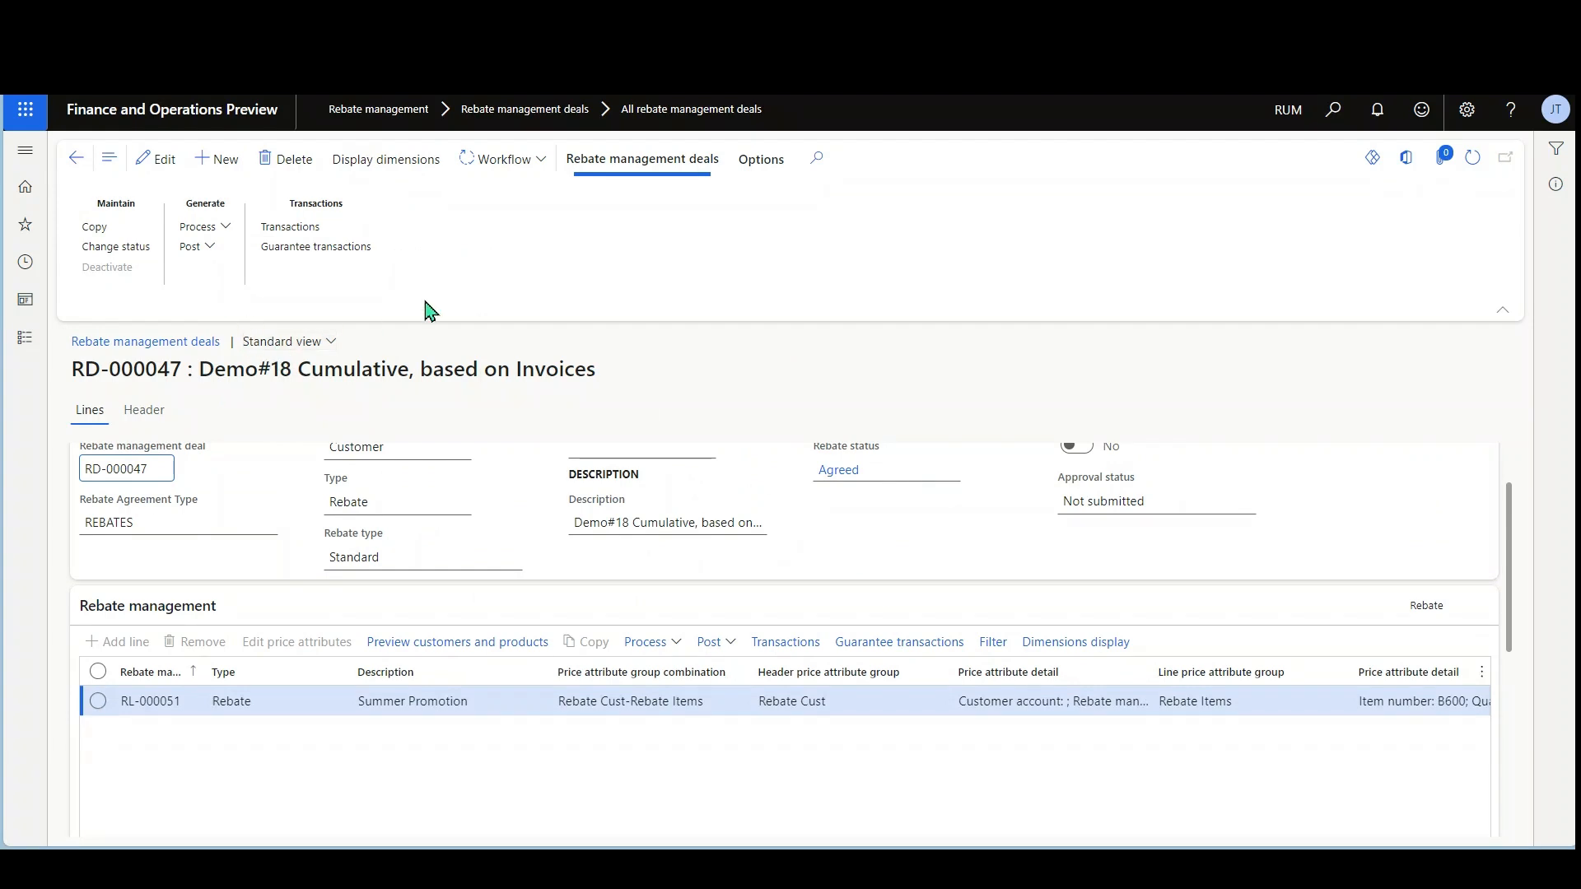
# Put the Demo#18 Cumulative, based on Invoices deal in edit mode and copy it to a new rebate deal
pyautogui.scroll(-1, 1257, 595)
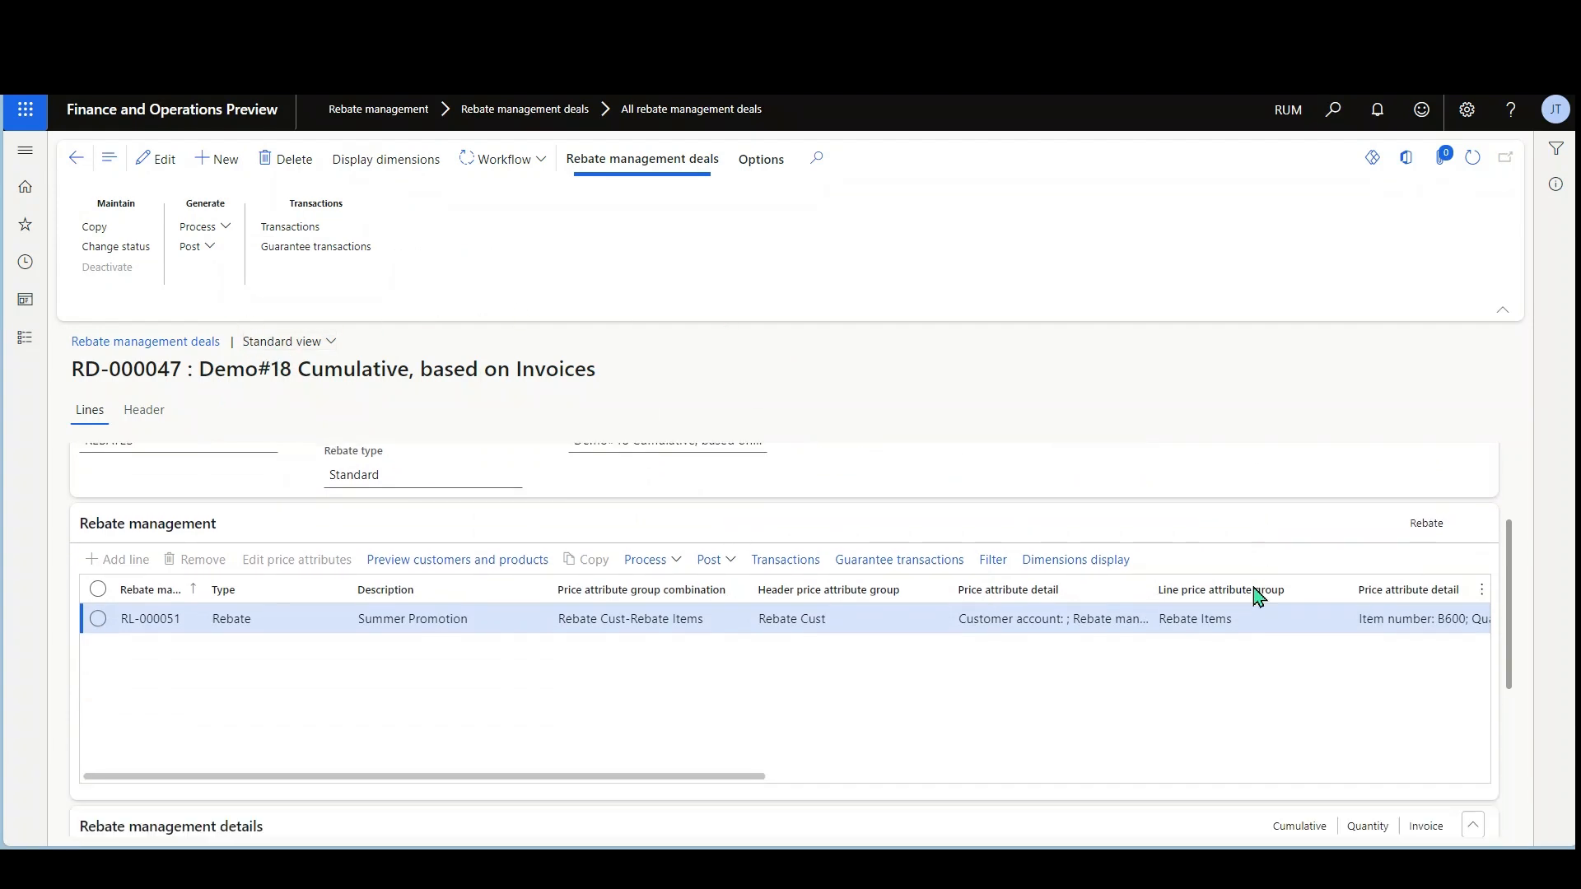
pyautogui.scroll(2, 1235, 587)
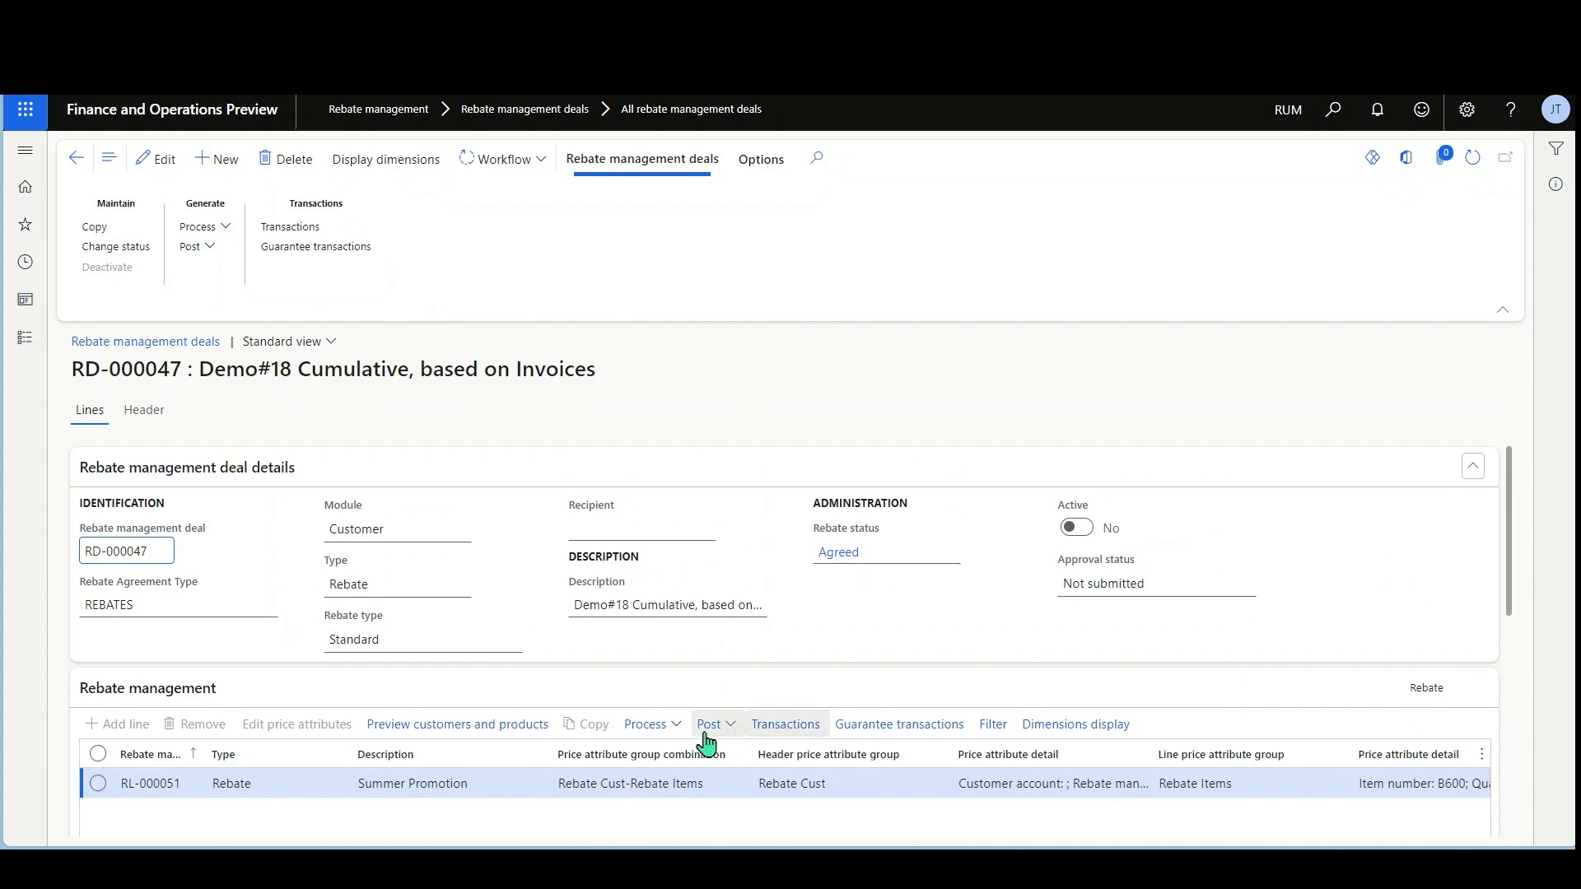
pyautogui.click(157, 159)
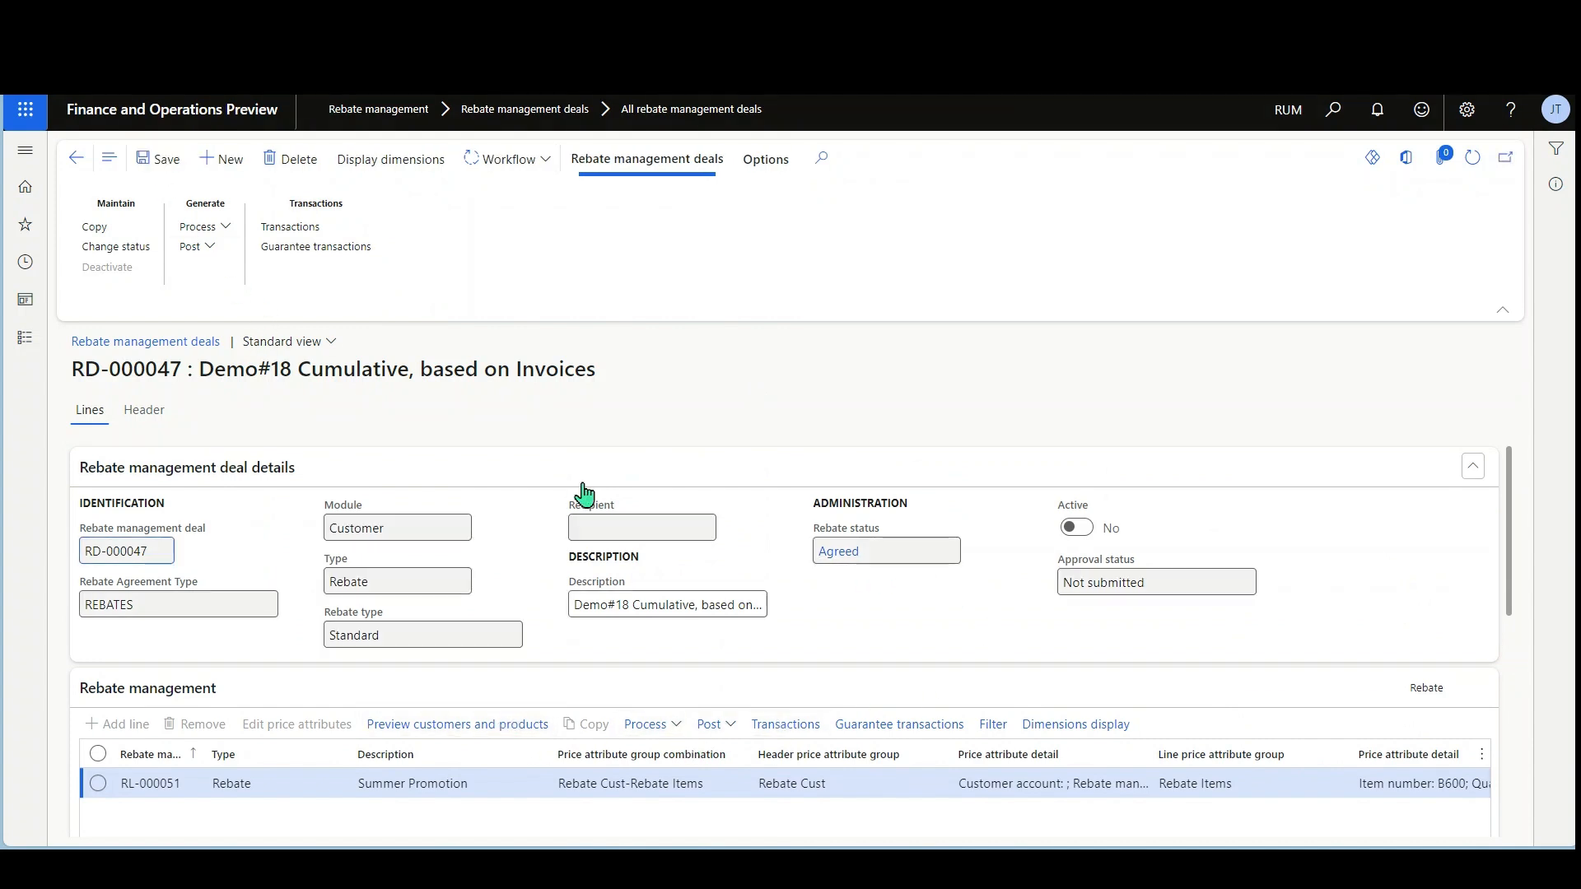
pyautogui.scroll(-1, 1115, 487)
pyautogui.scroll(1, 864, 568)
pyautogui.click(94, 226)
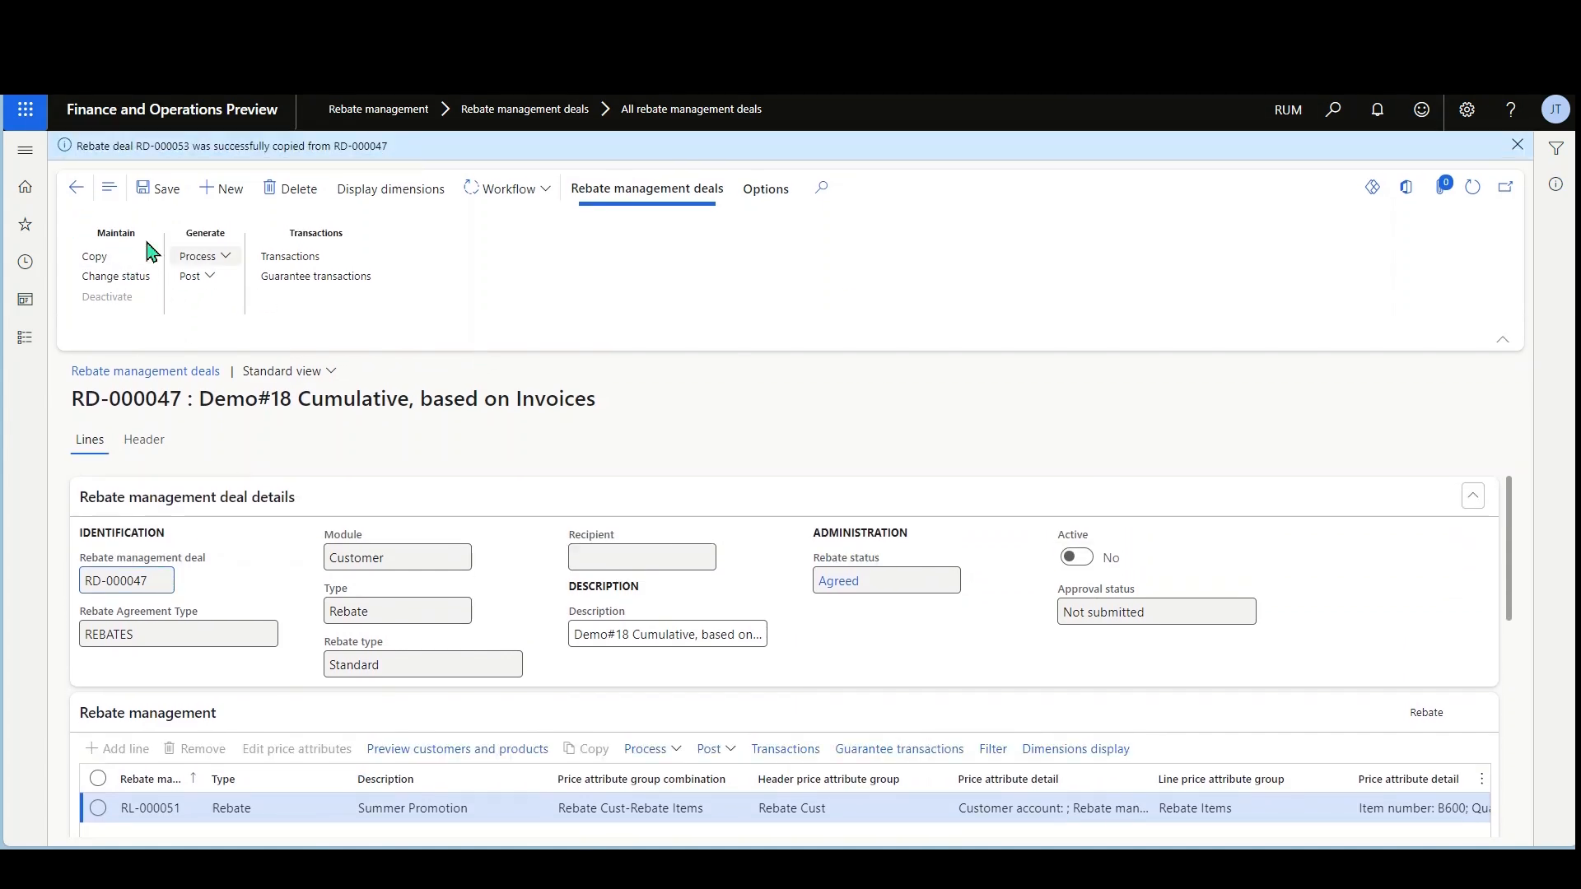
# Return to the rebate management deals list, refresh it, and open the newly copied Demo#18 Cumulative deal
pyautogui.click(74, 186)
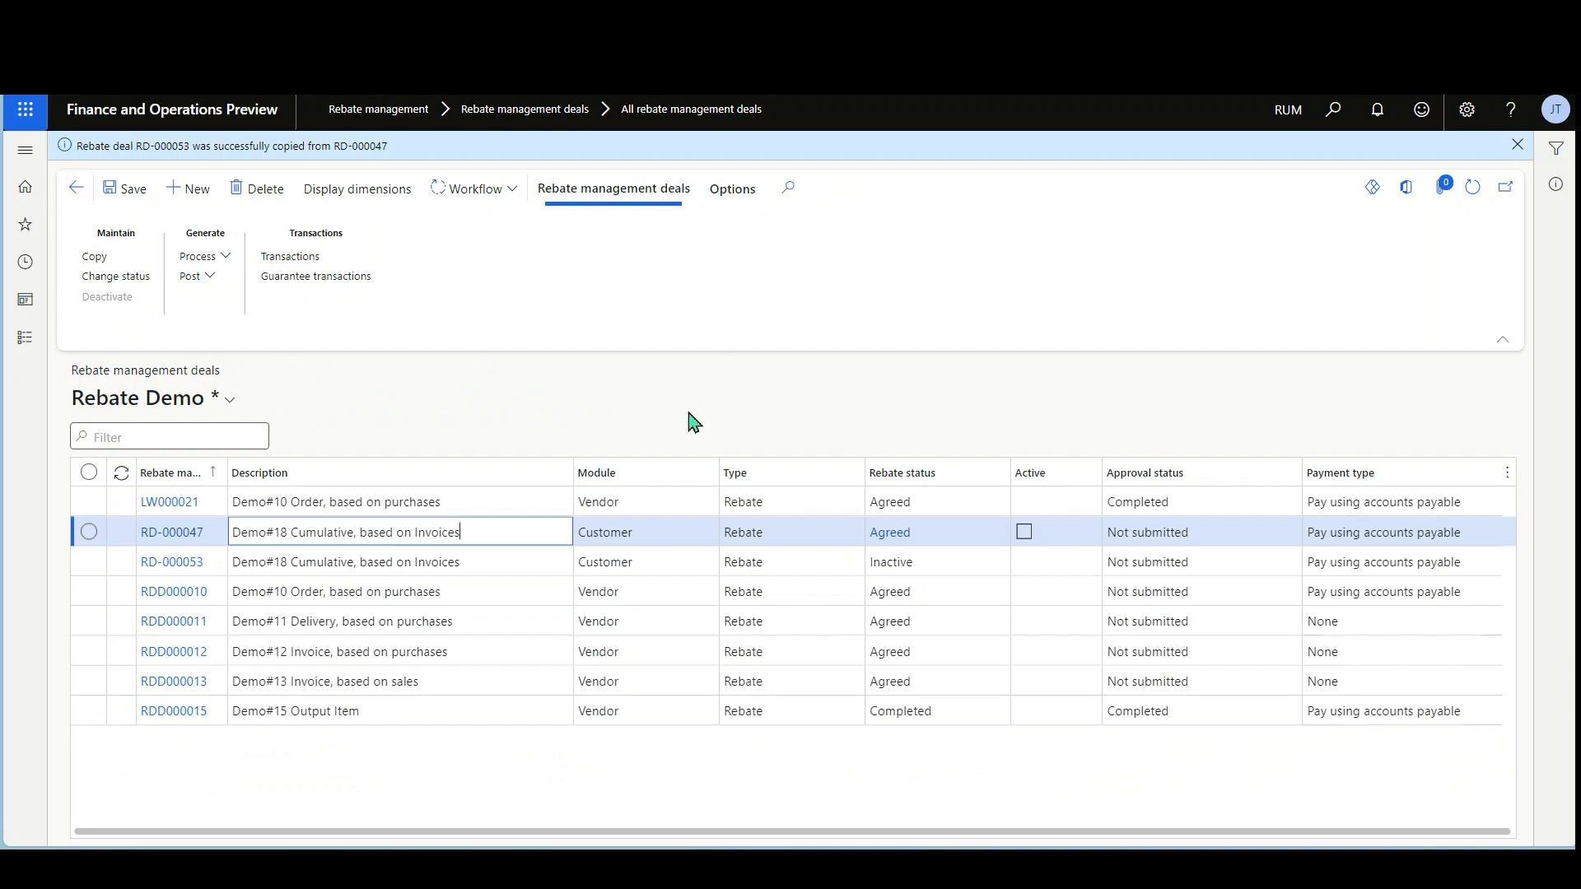
pyautogui.click(1472, 188)
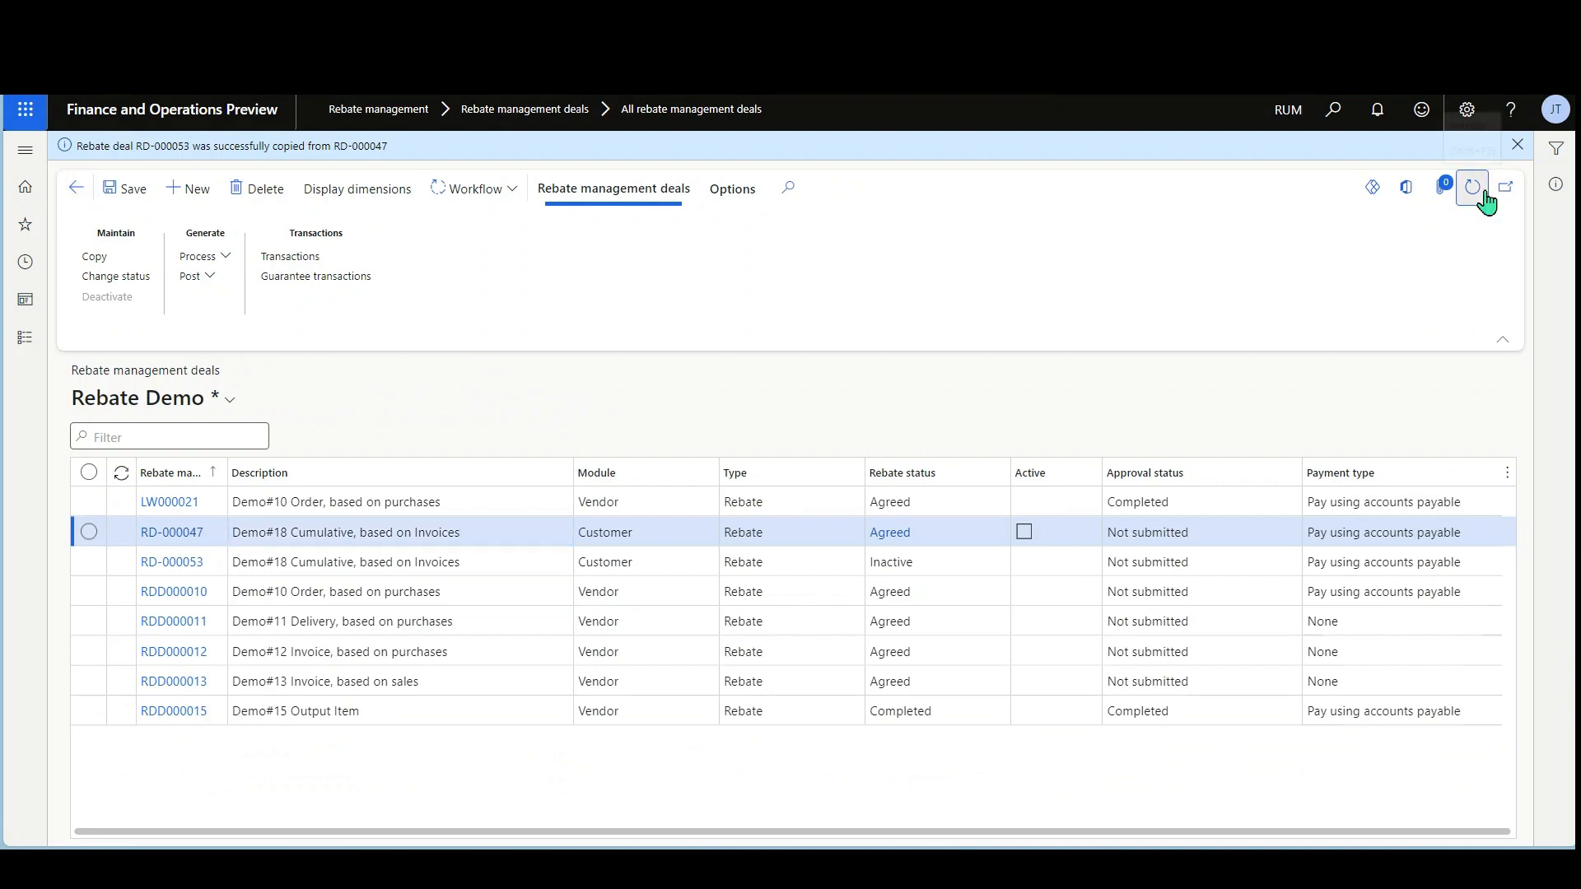
pyautogui.click(398, 561)
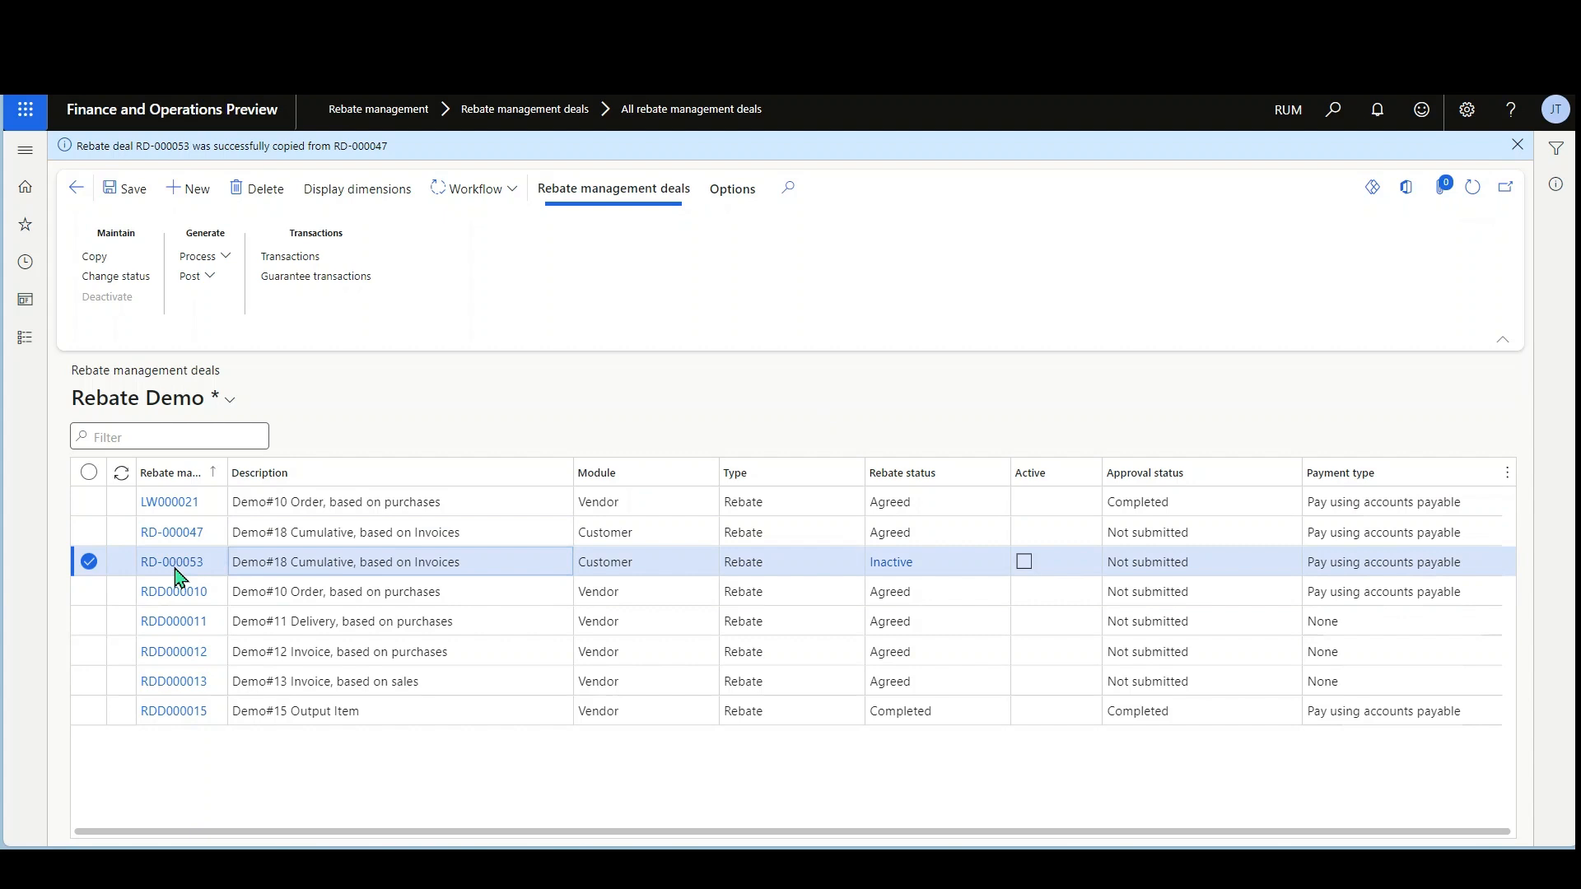
pyautogui.click(171, 564)
# Examine the Summer Promotion line's rebate management details in the copied deal: general setup, dates and quantity tier lines
pyautogui.scroll(-2, 1052, 498)
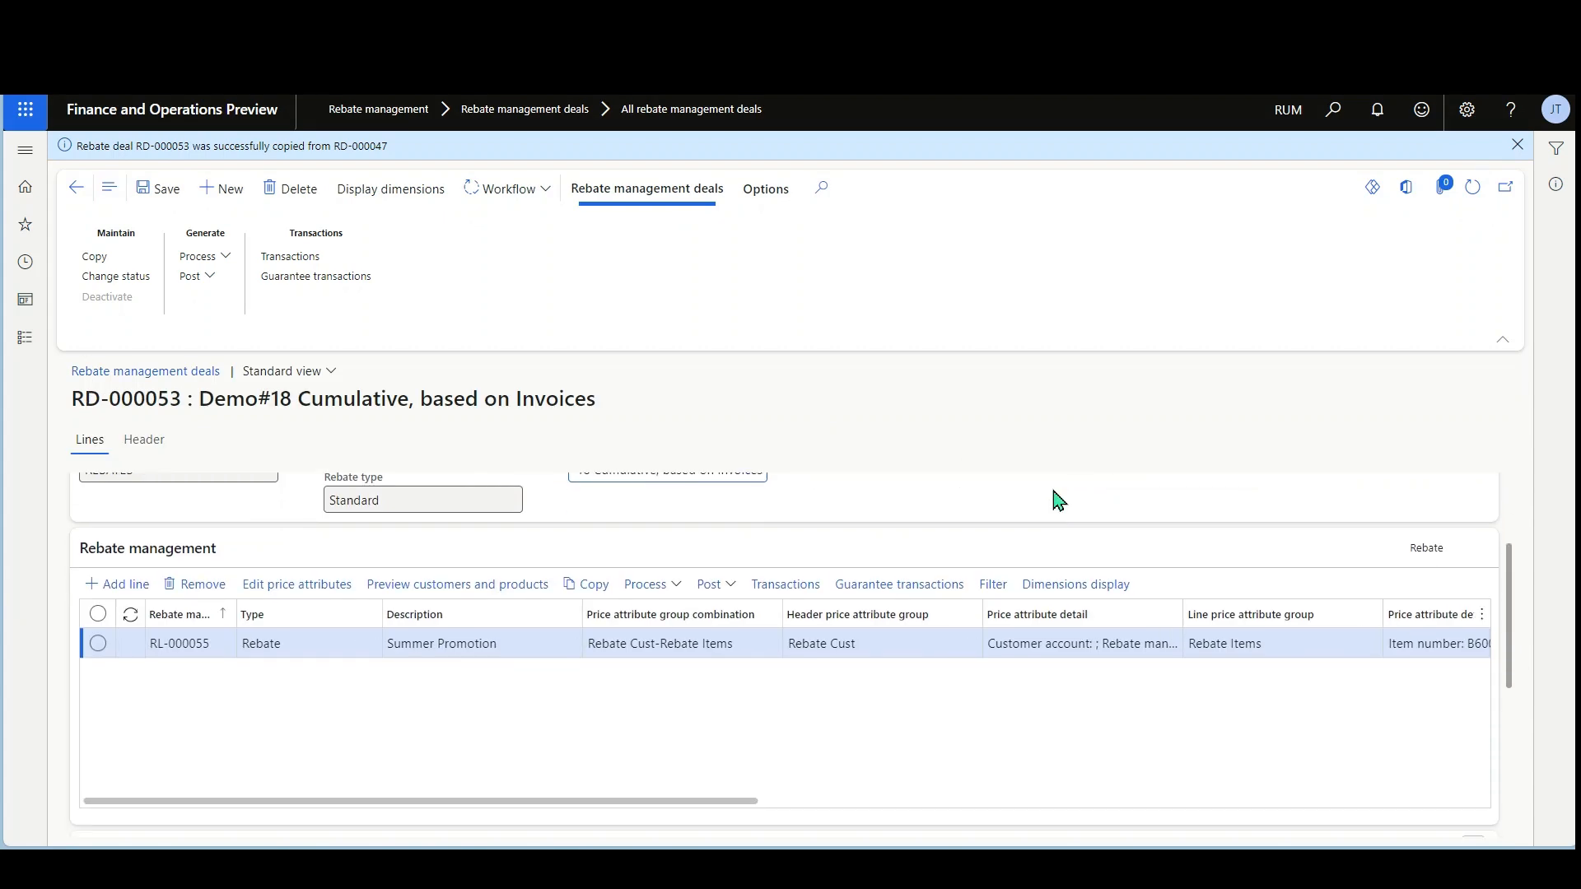
pyautogui.scroll(-2, 1057, 500)
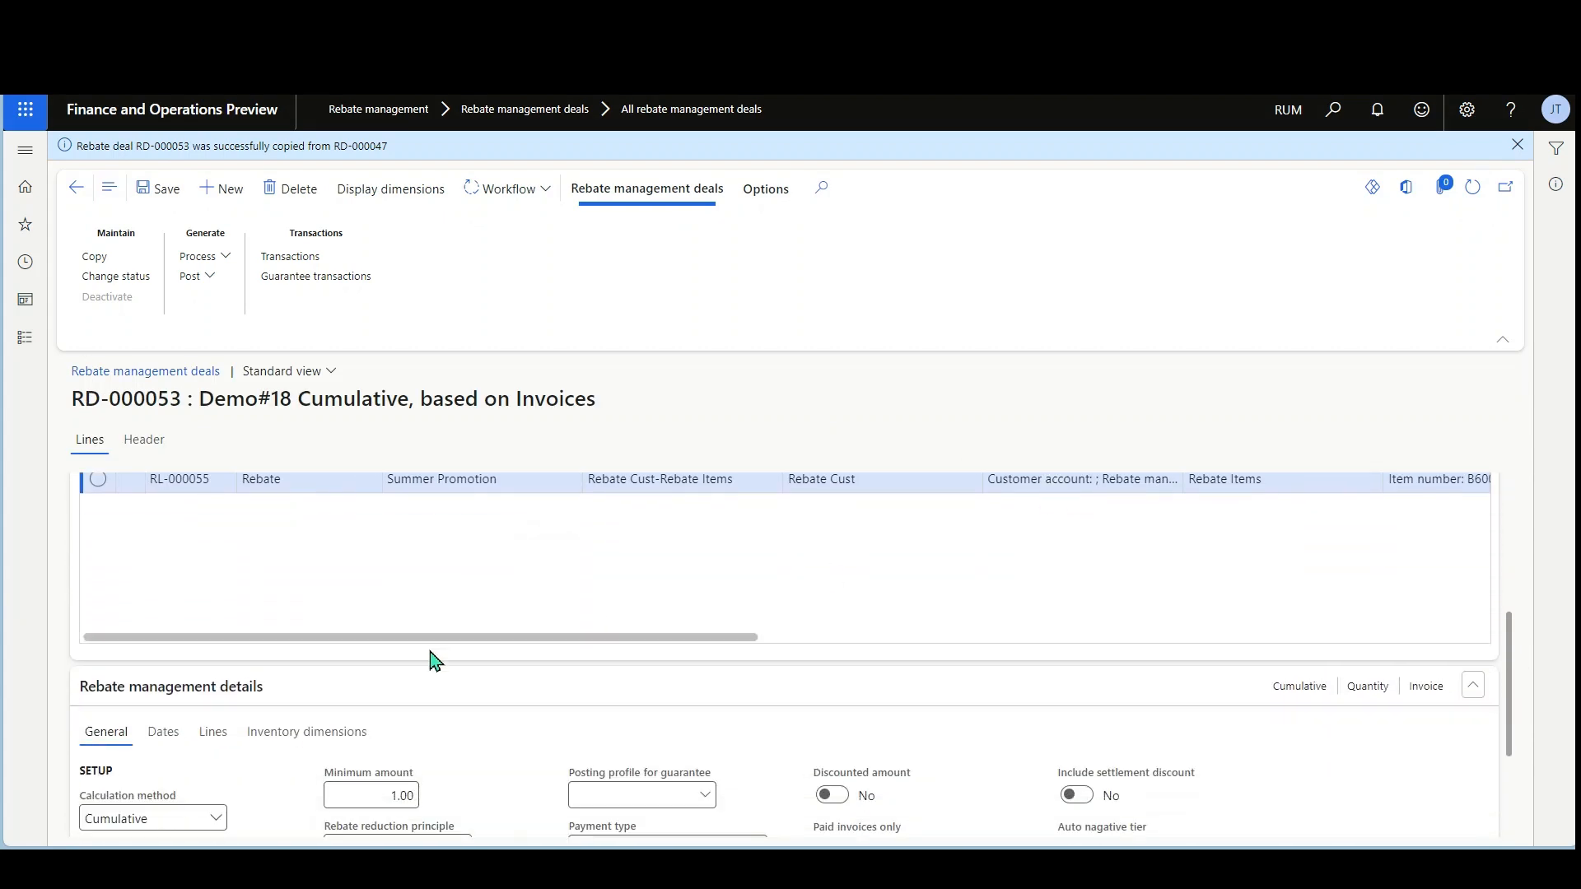
pyautogui.scroll(-2, 96, 696)
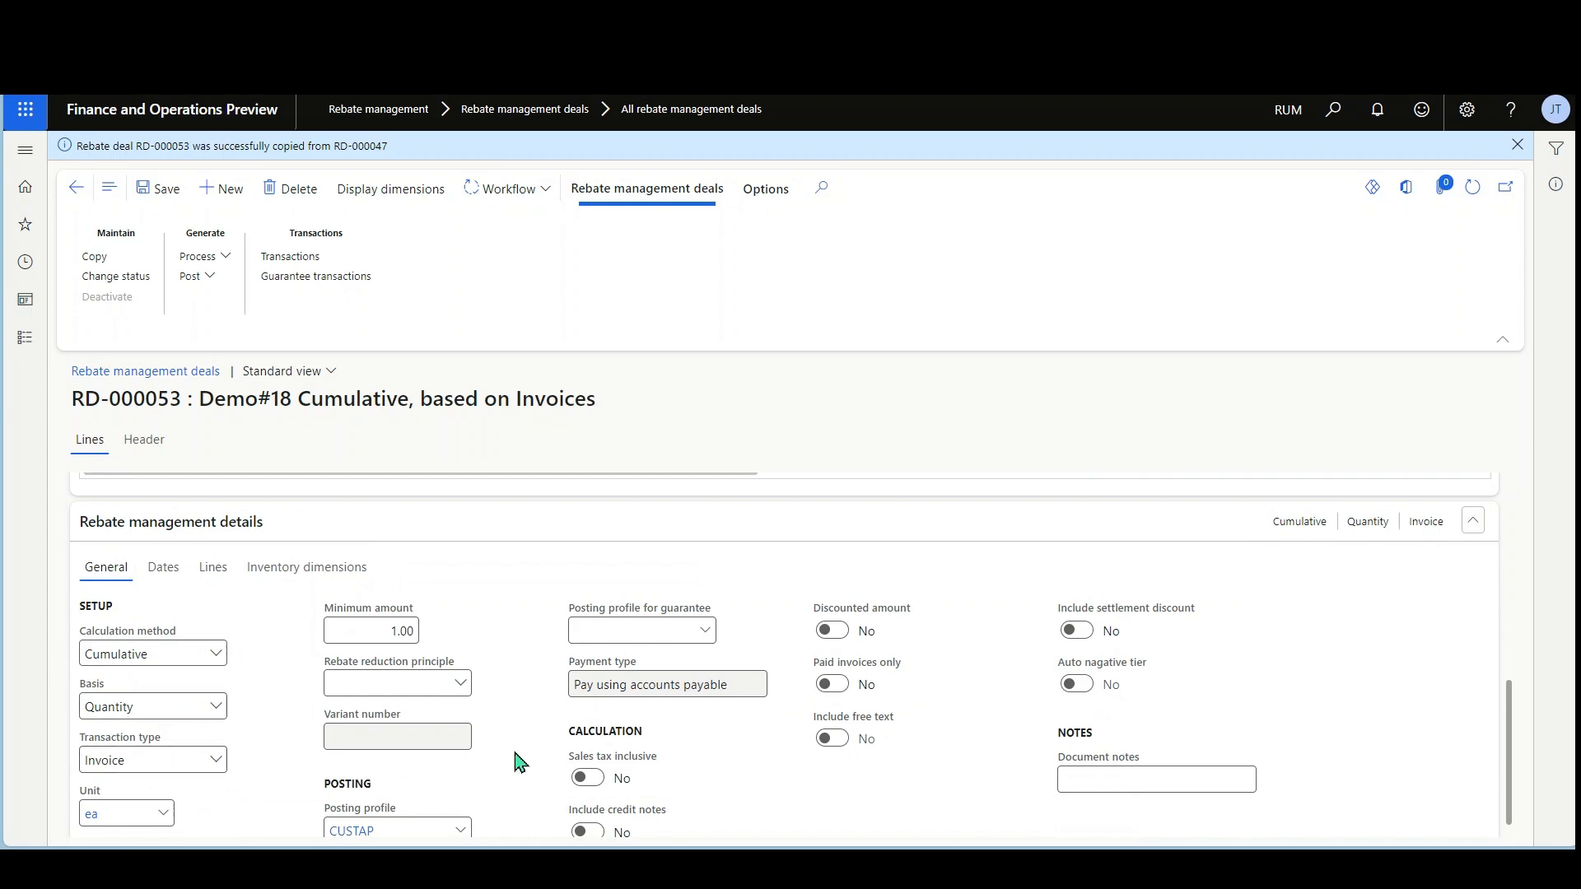
pyautogui.scroll(2, 516, 755)
pyautogui.scroll(-2, 543, 753)
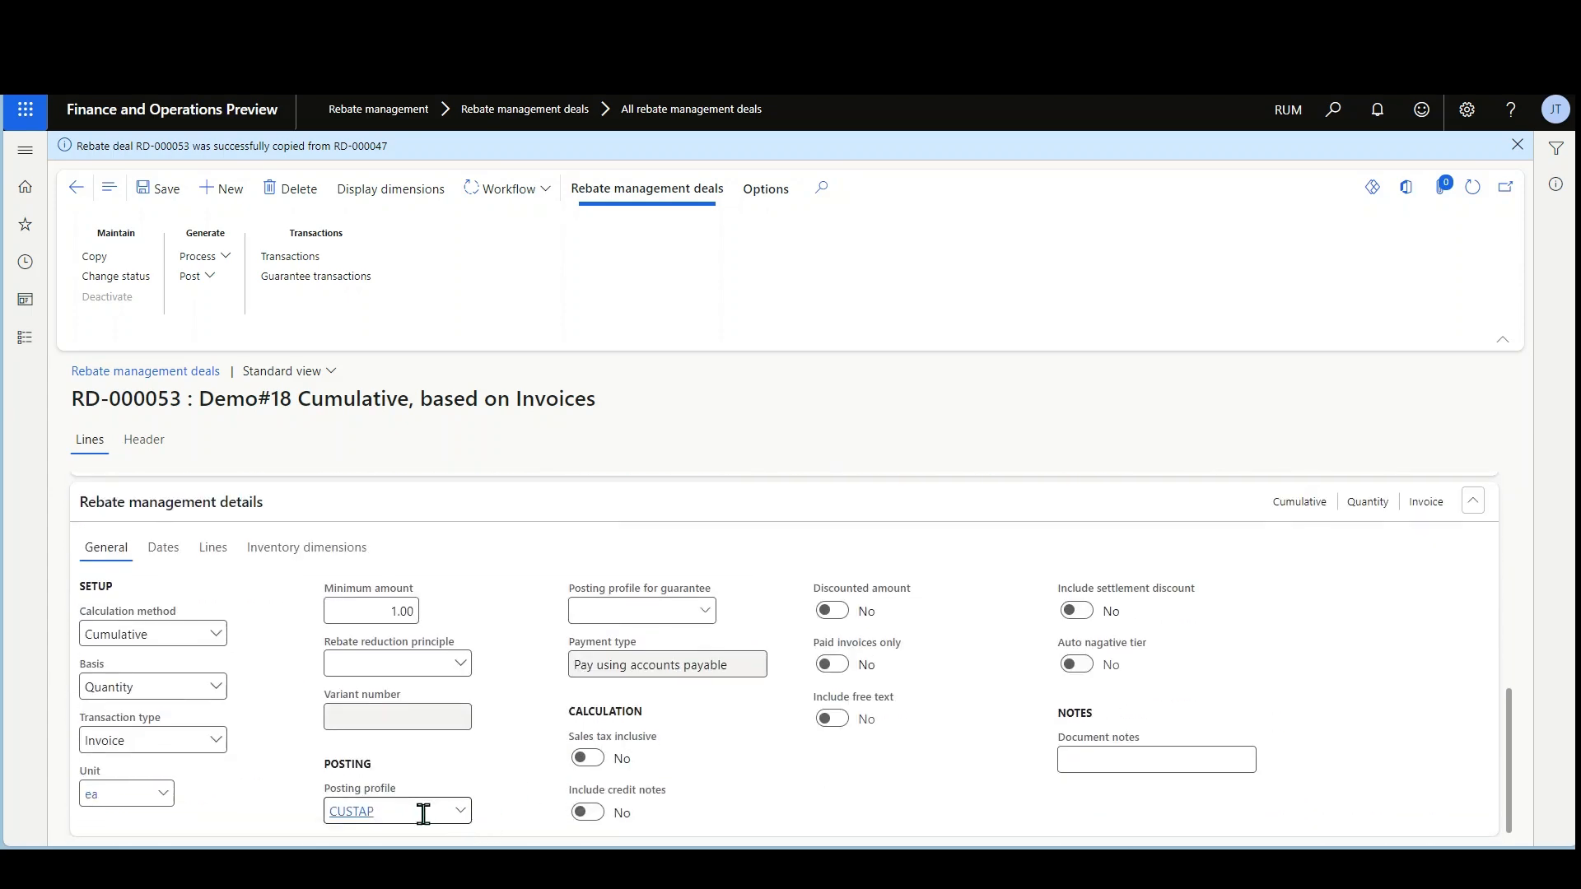
pyautogui.click(171, 554)
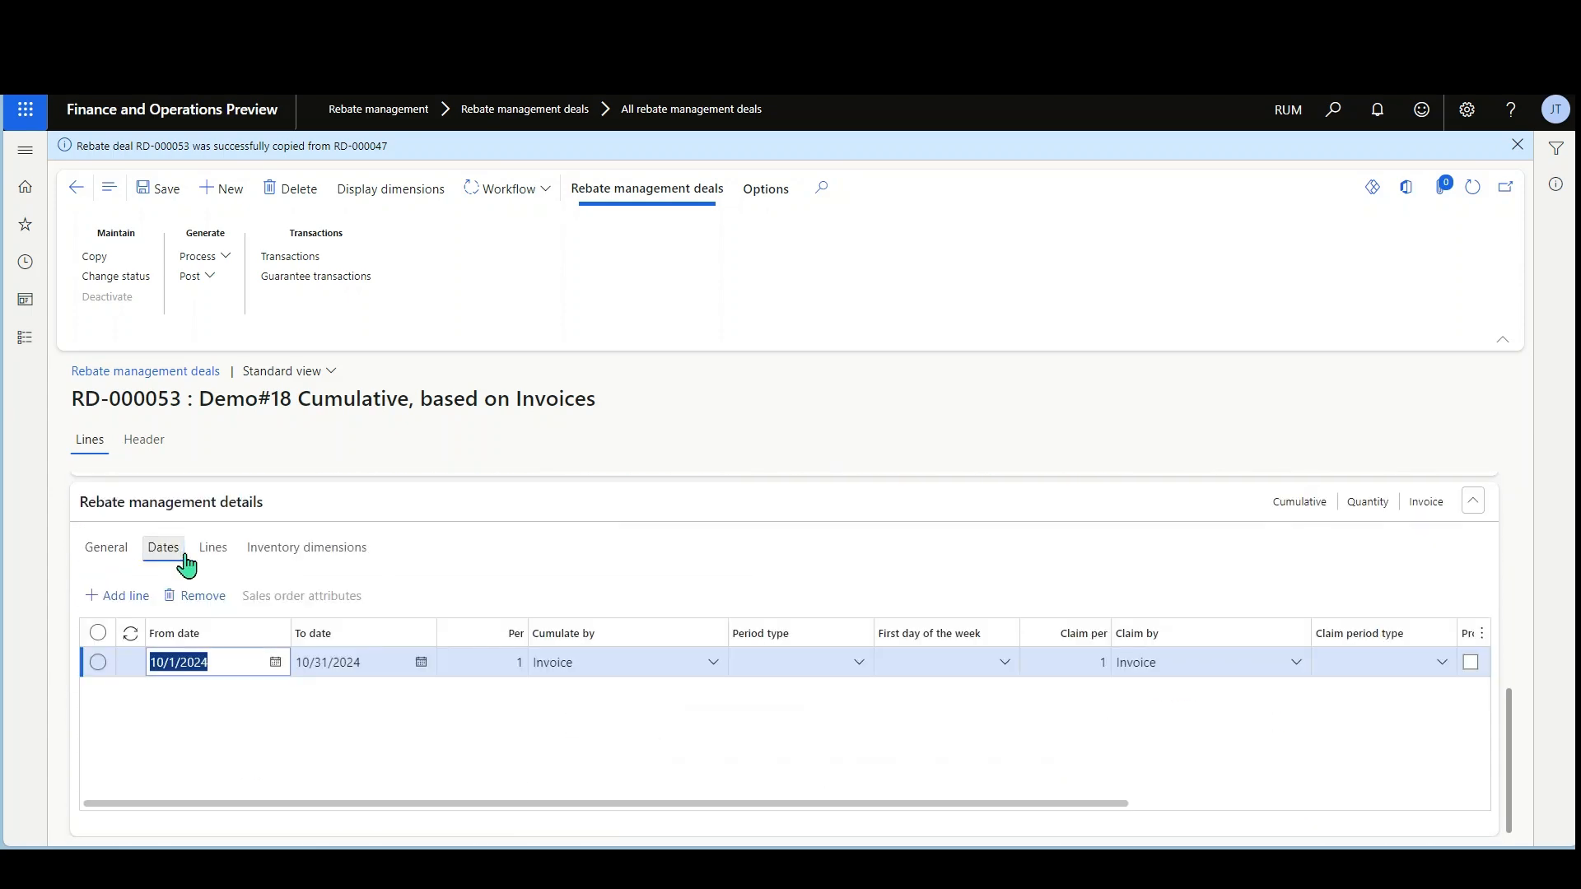
pyautogui.click(207, 554)
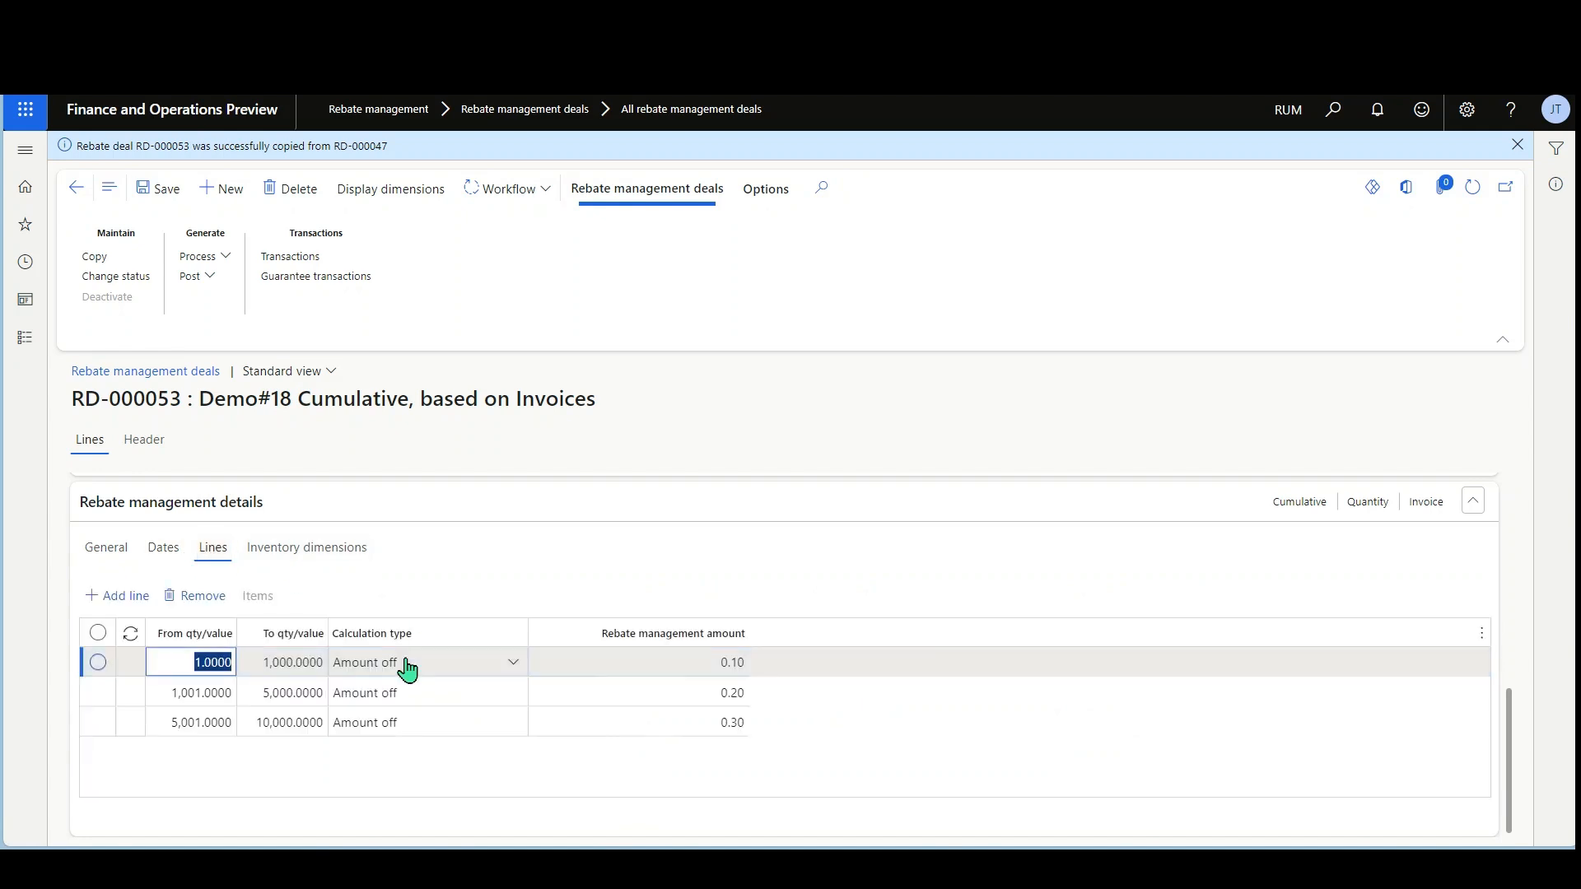
pyautogui.scroll(2, 329, 585)
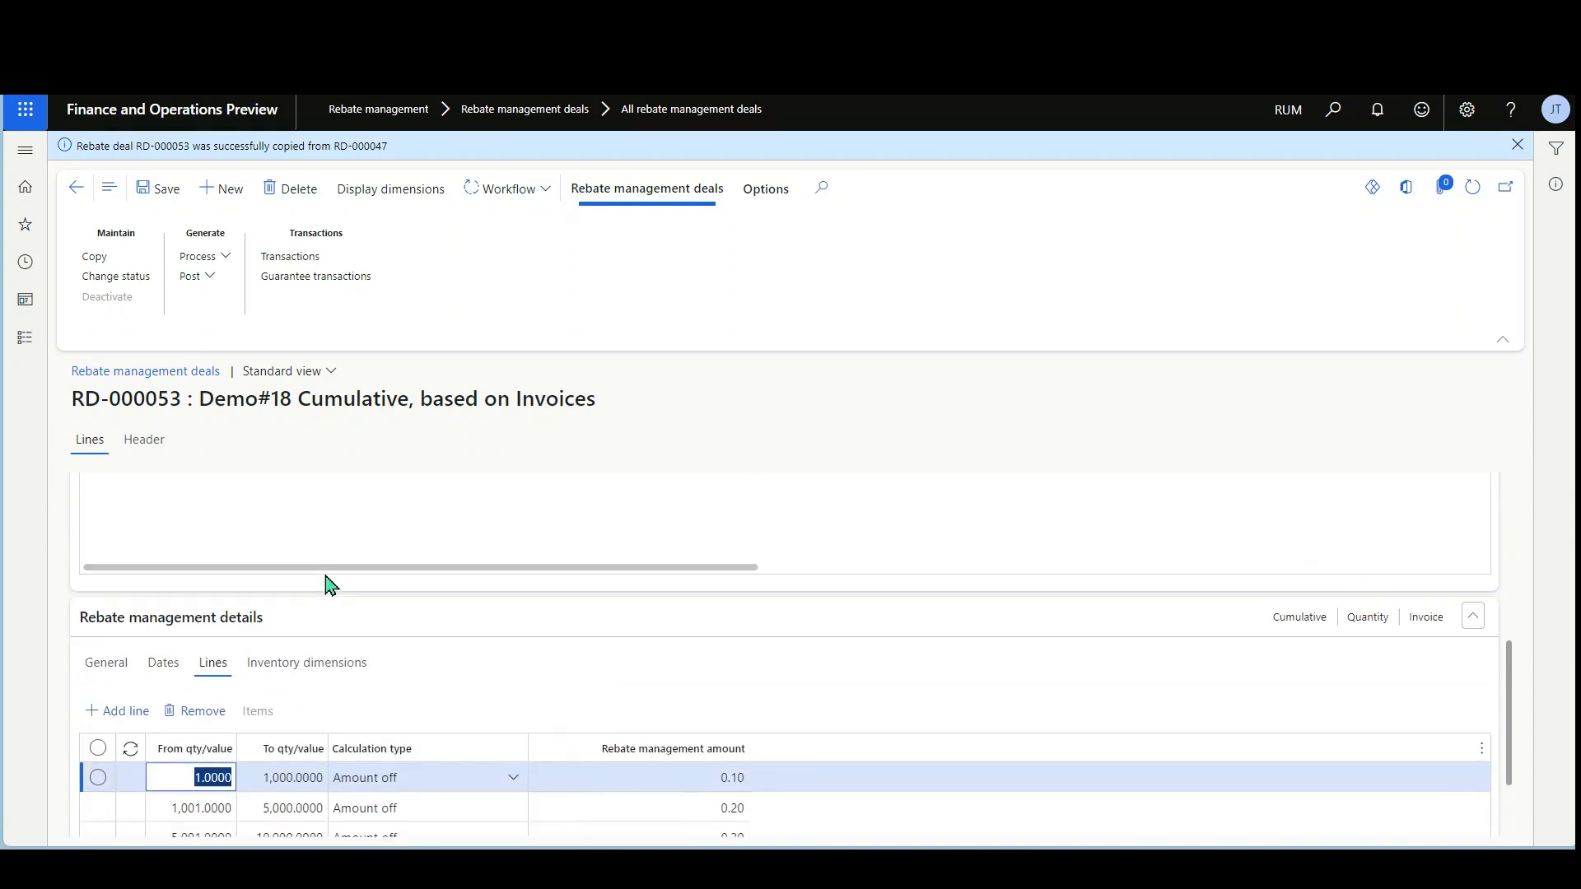
# Open the Summer Promotion line's price attributes for editing and try the group combinations Rebate Cust-All and All-Rebate Items
pyautogui.scroll(4, 329, 585)
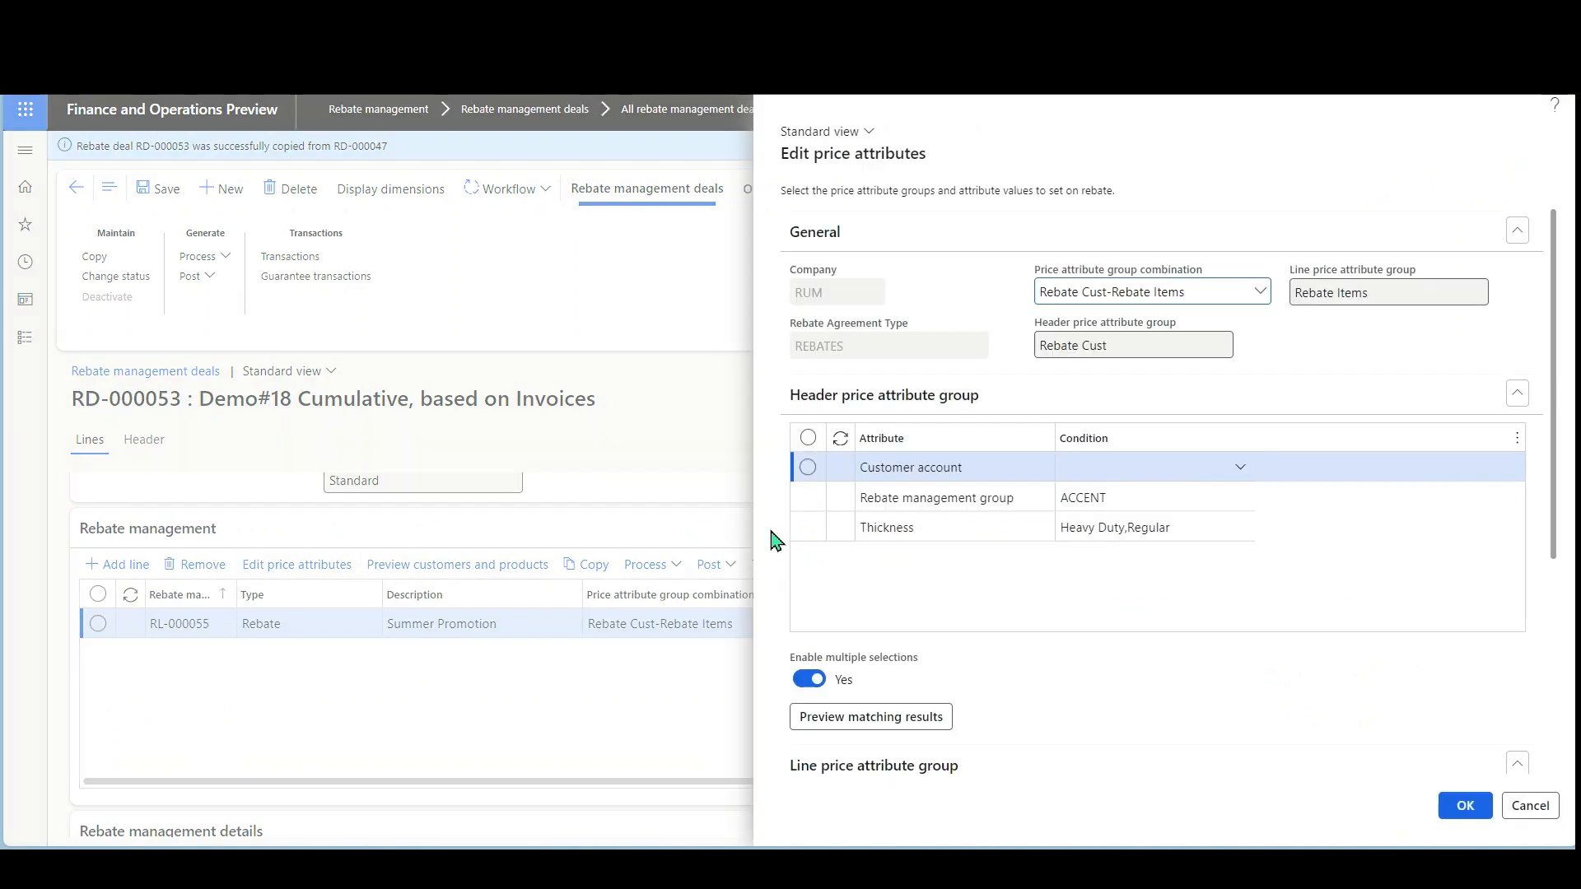
pyautogui.click(1260, 294)
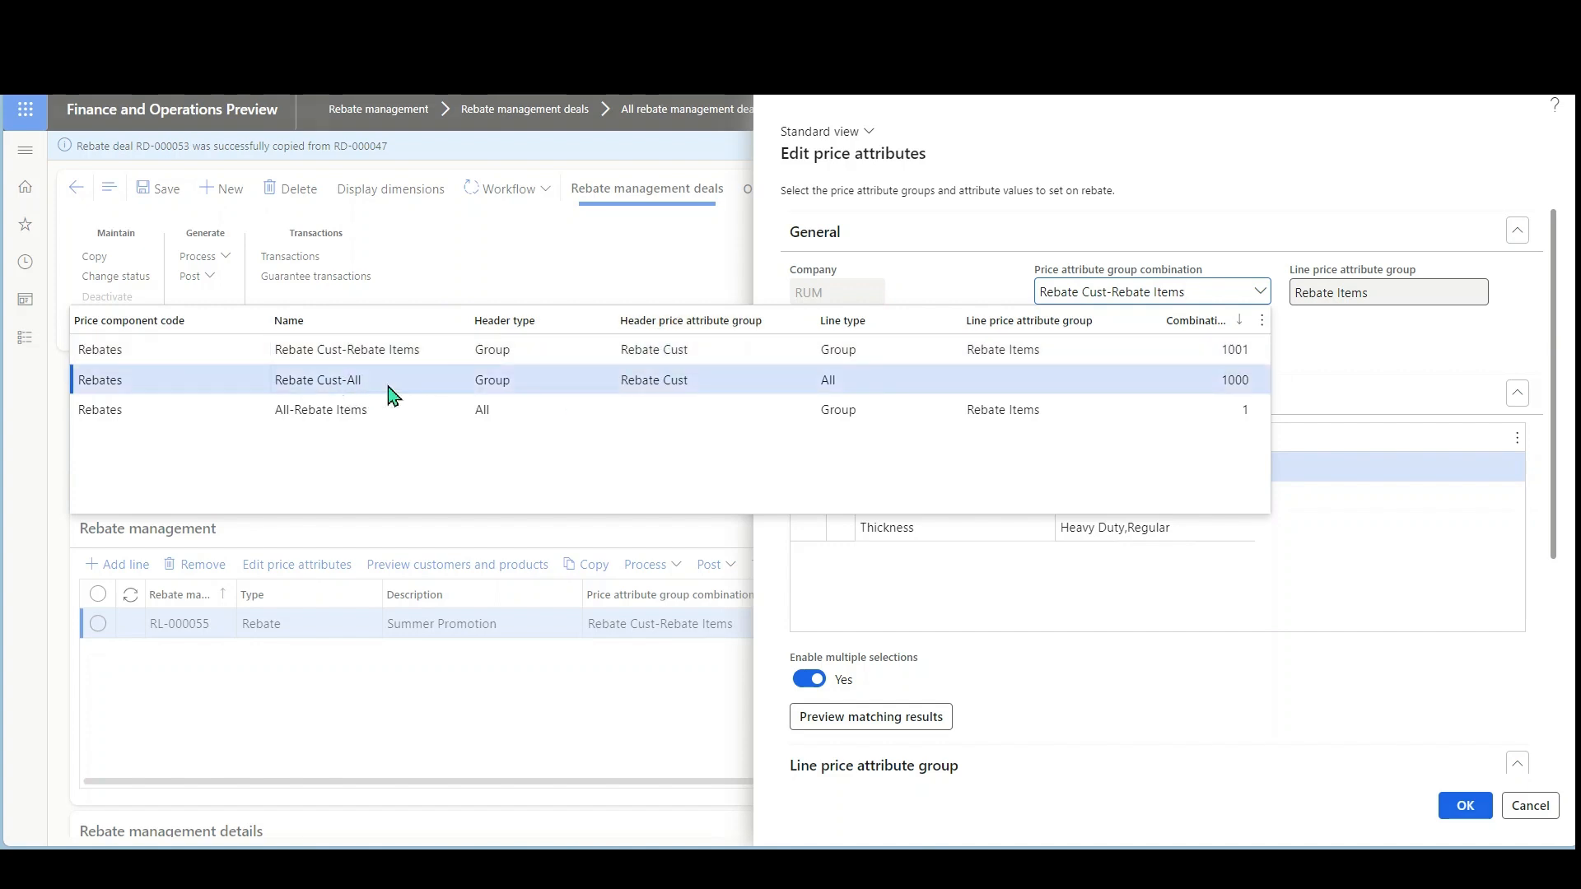
pyautogui.click(389, 388)
pyautogui.click(1260, 293)
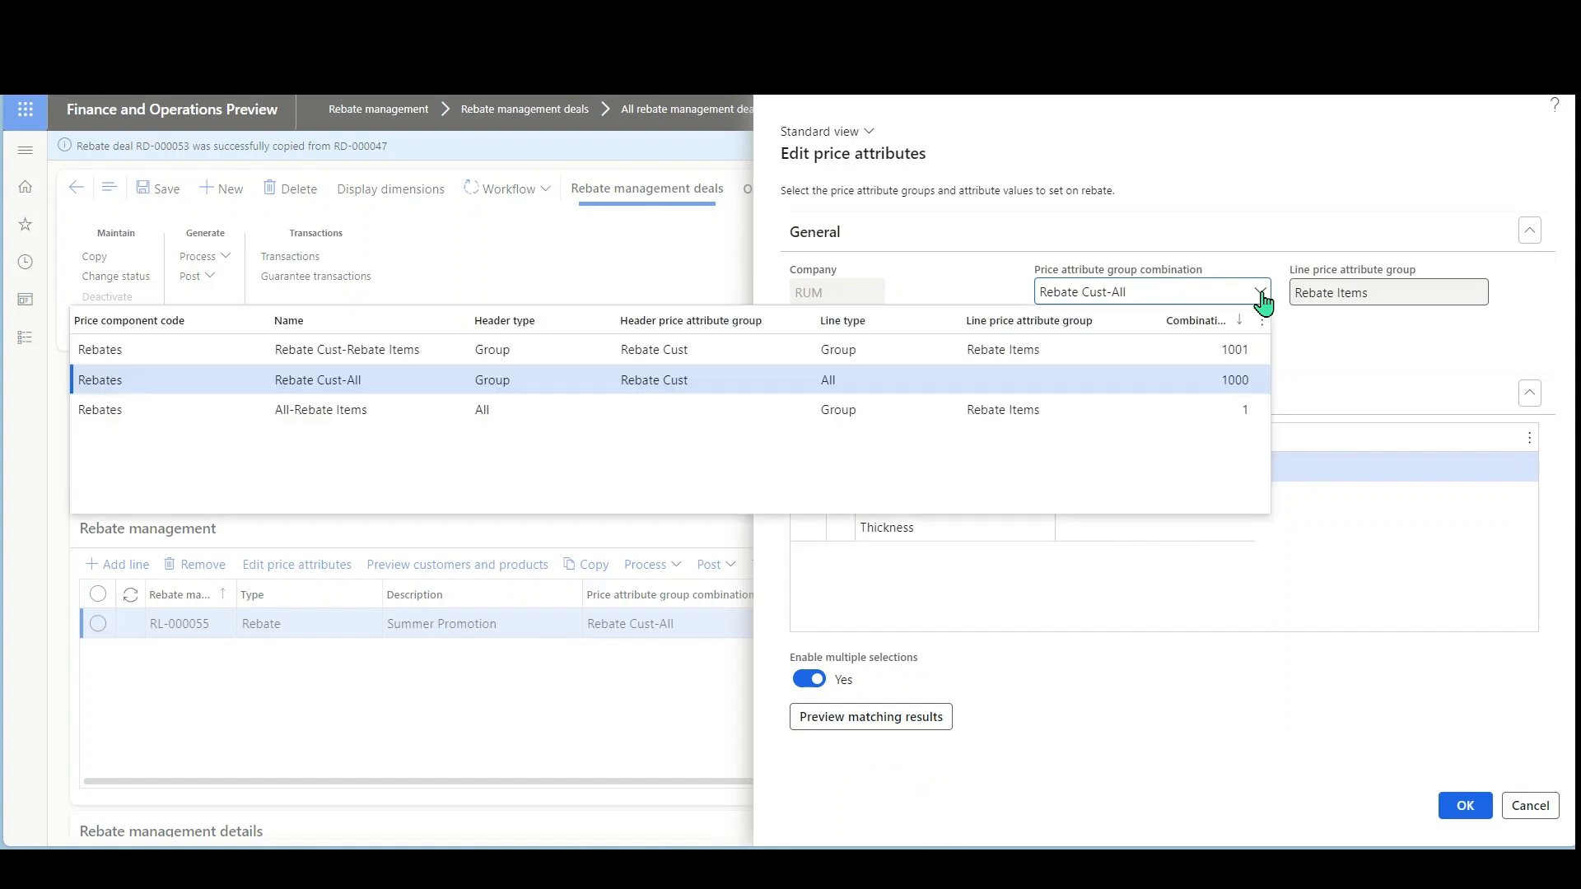
pyautogui.click(487, 412)
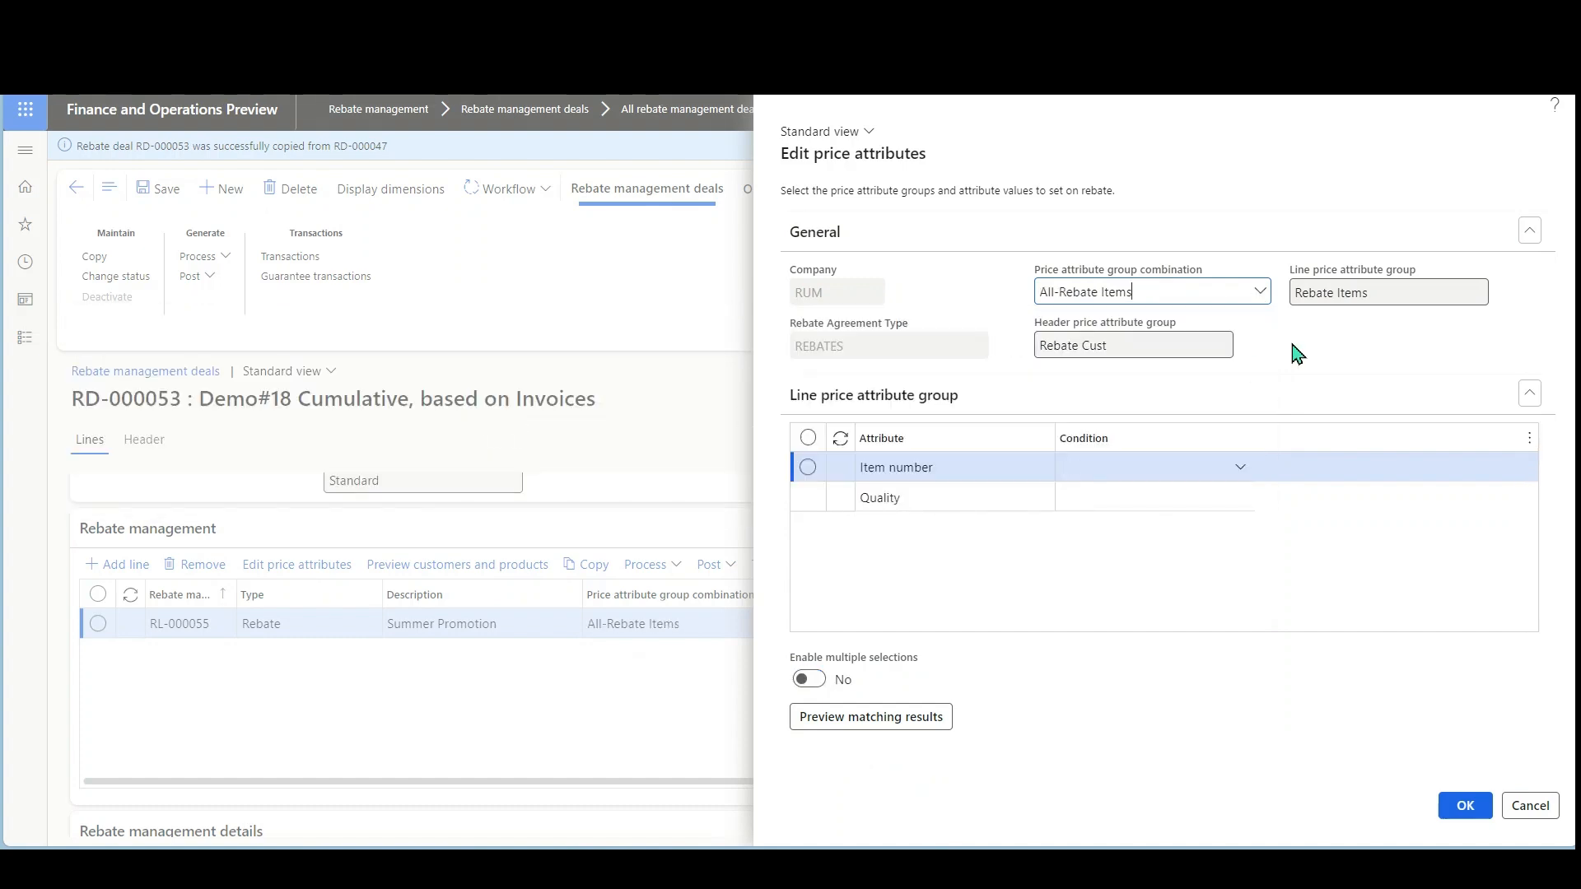
# Set the price attribute group combination to Rebate Cust-Rebate Items and leave only the header price attribute group expanded below the general section
pyautogui.click(1260, 295)
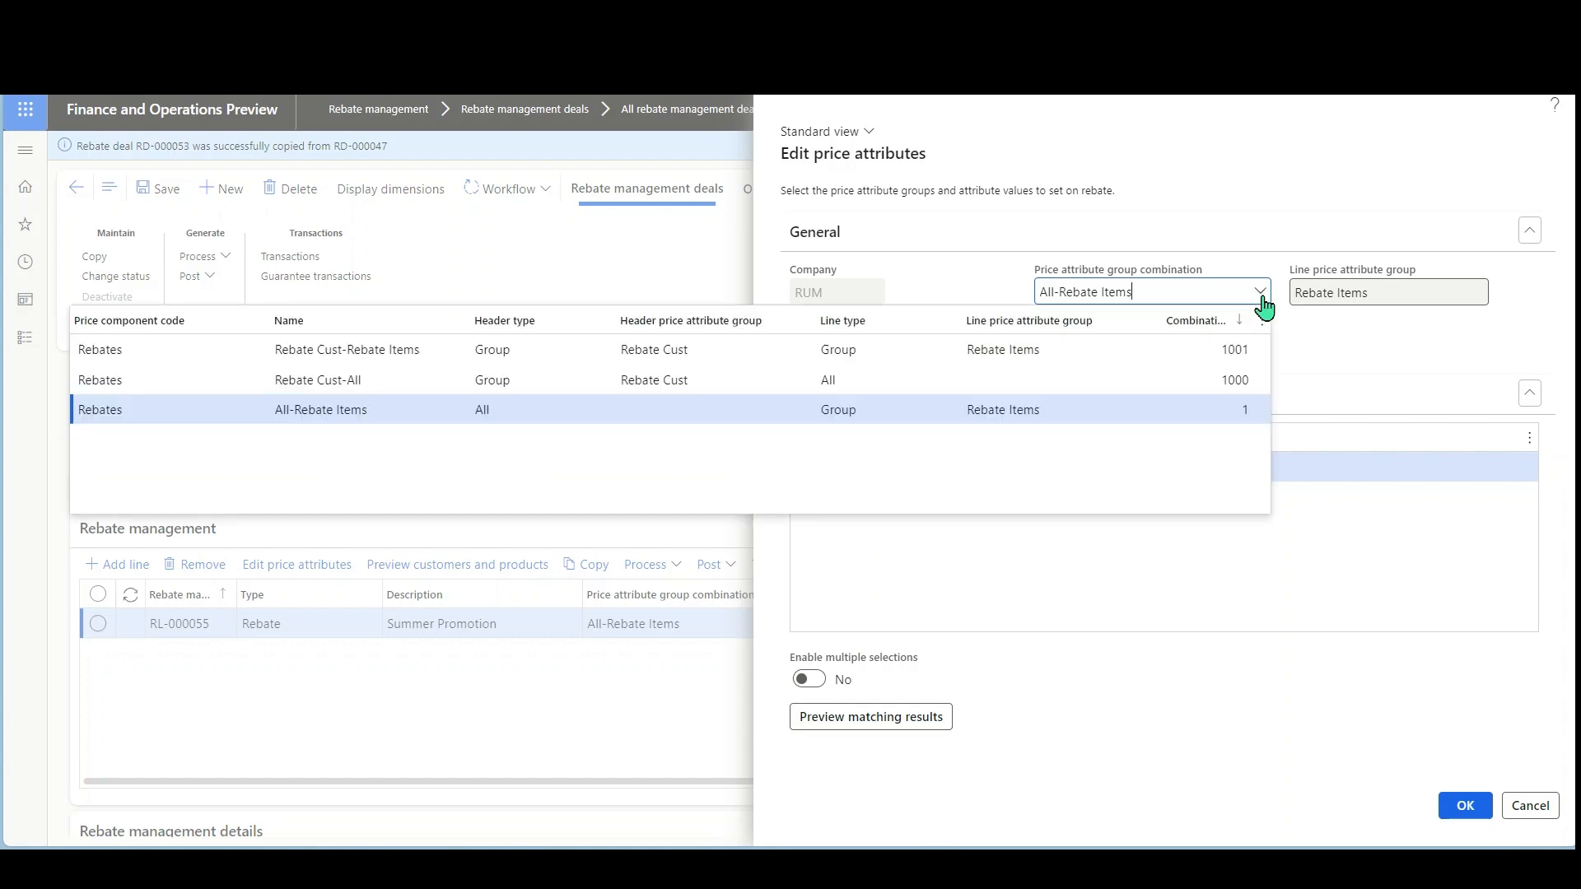
pyautogui.click(1084, 350)
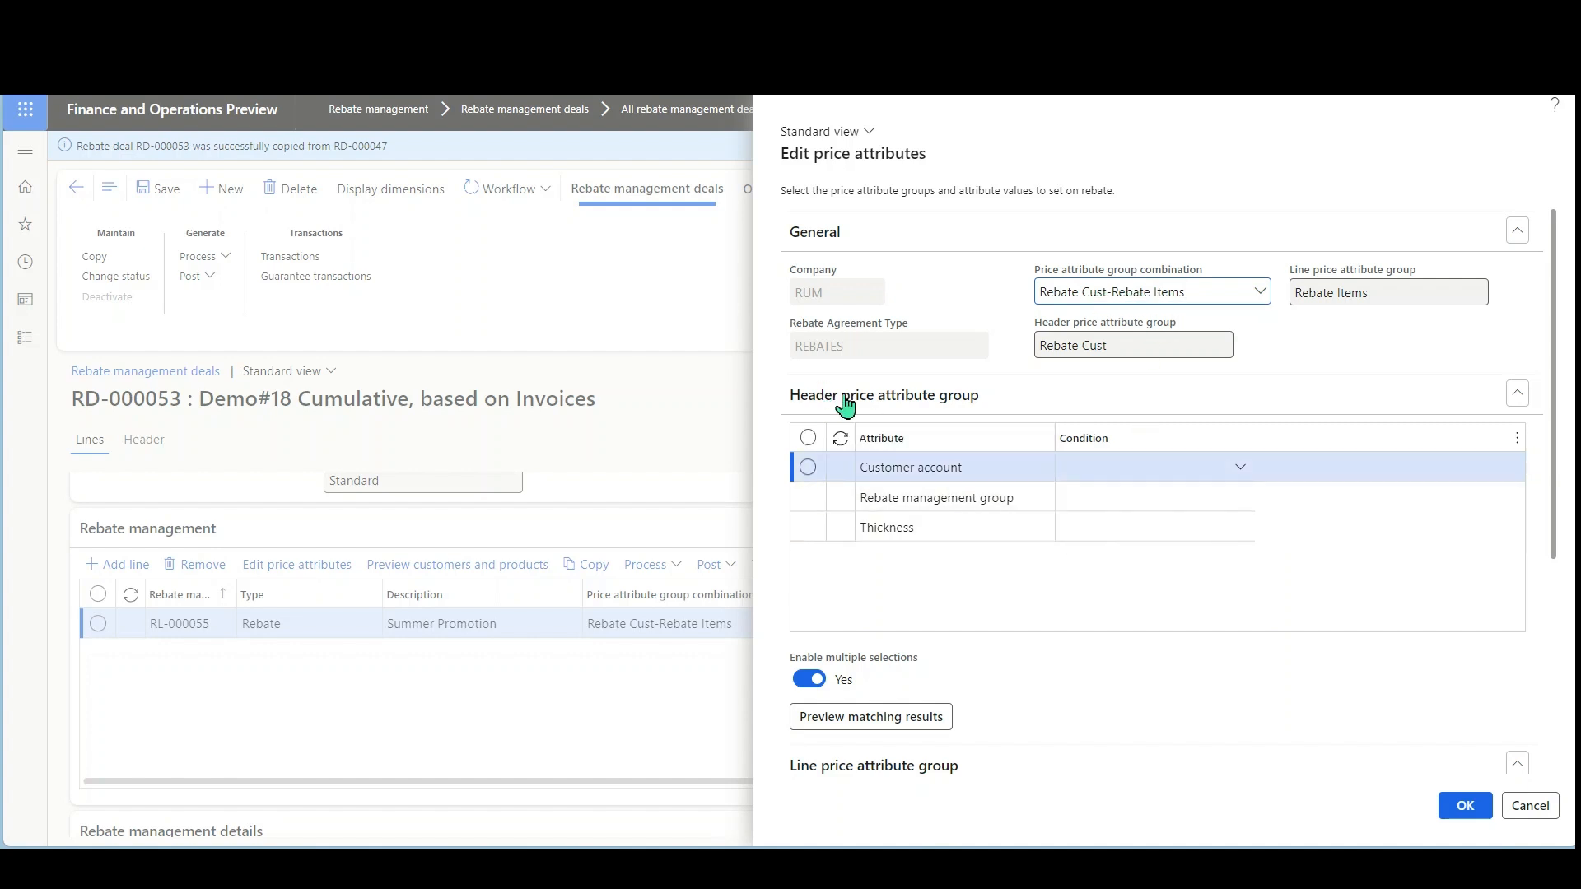
pyautogui.click(1518, 397)
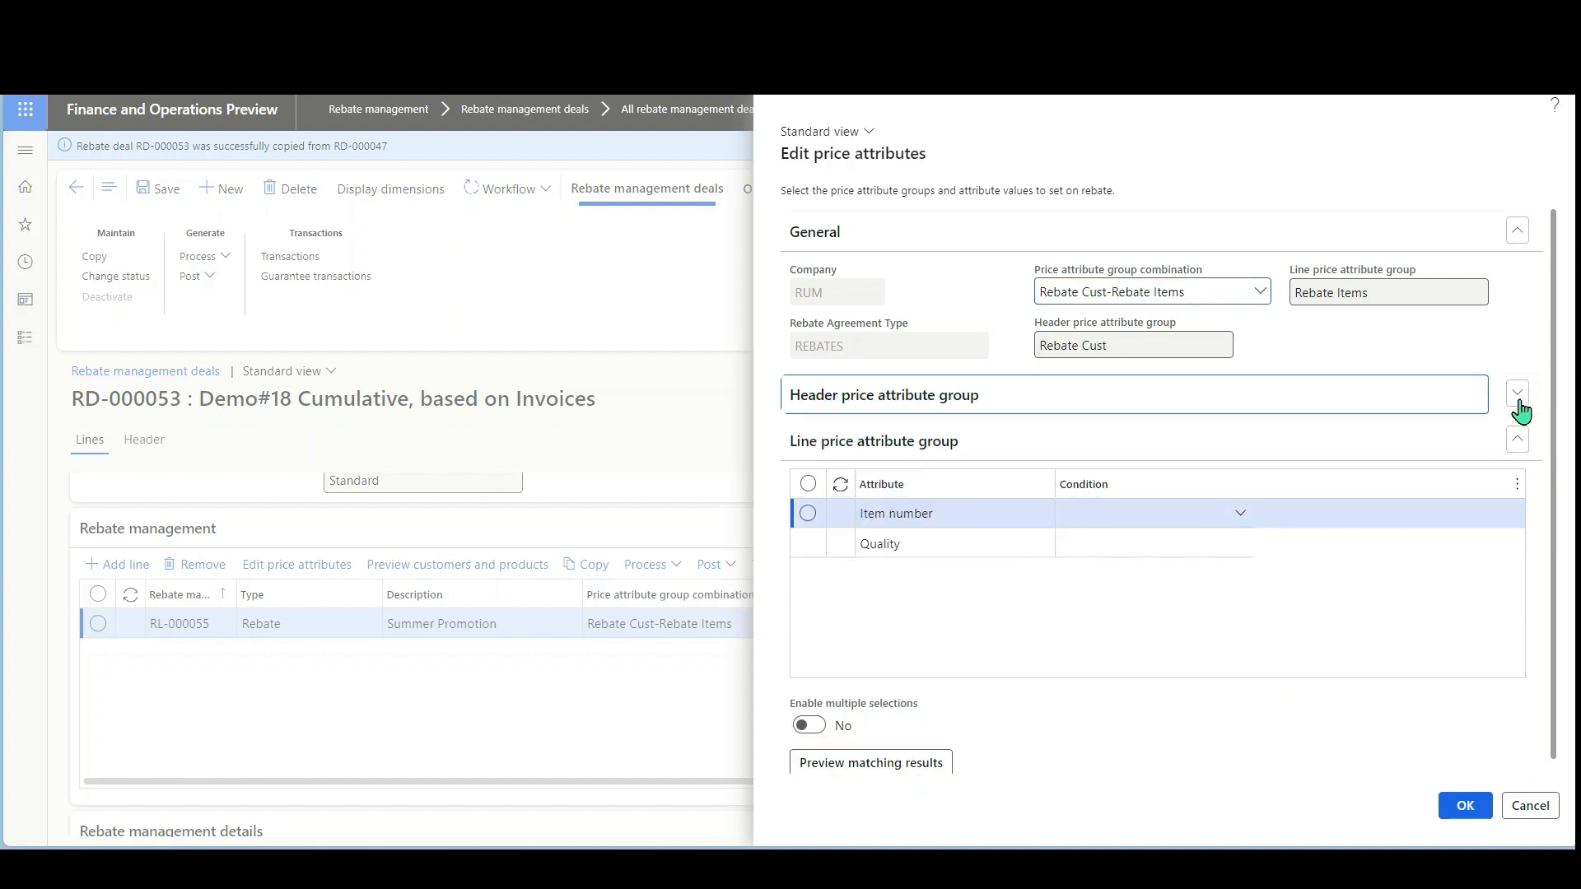
pyautogui.click(1518, 440)
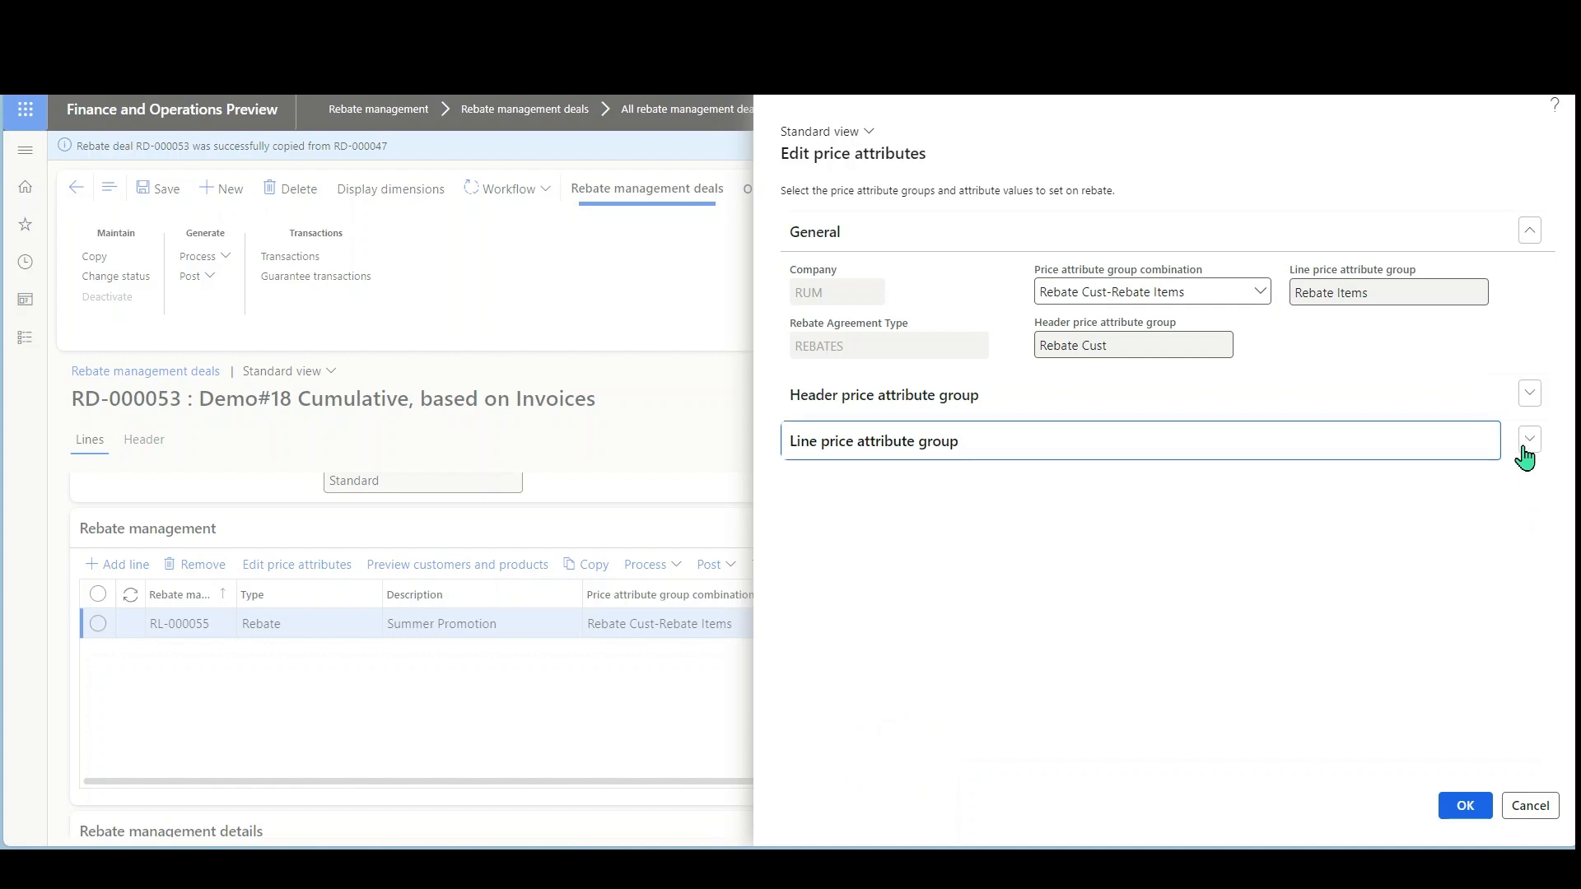
pyautogui.click(1534, 401)
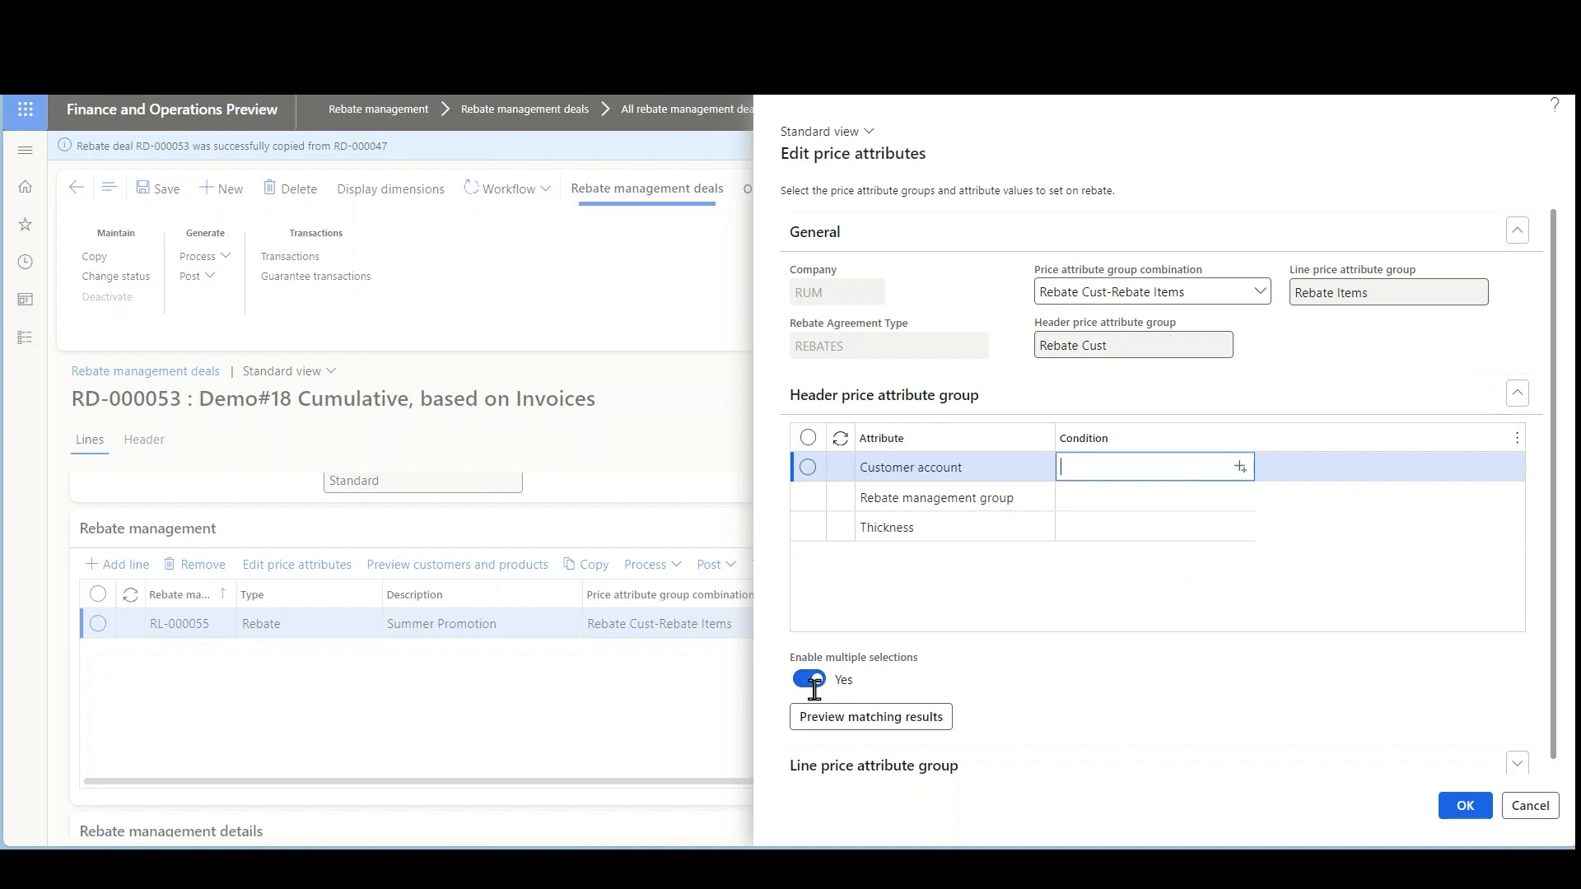
# Try multiple selection on the header's Customer account condition by adding Accent Movers and Easy Moving
pyautogui.click(1241, 469)
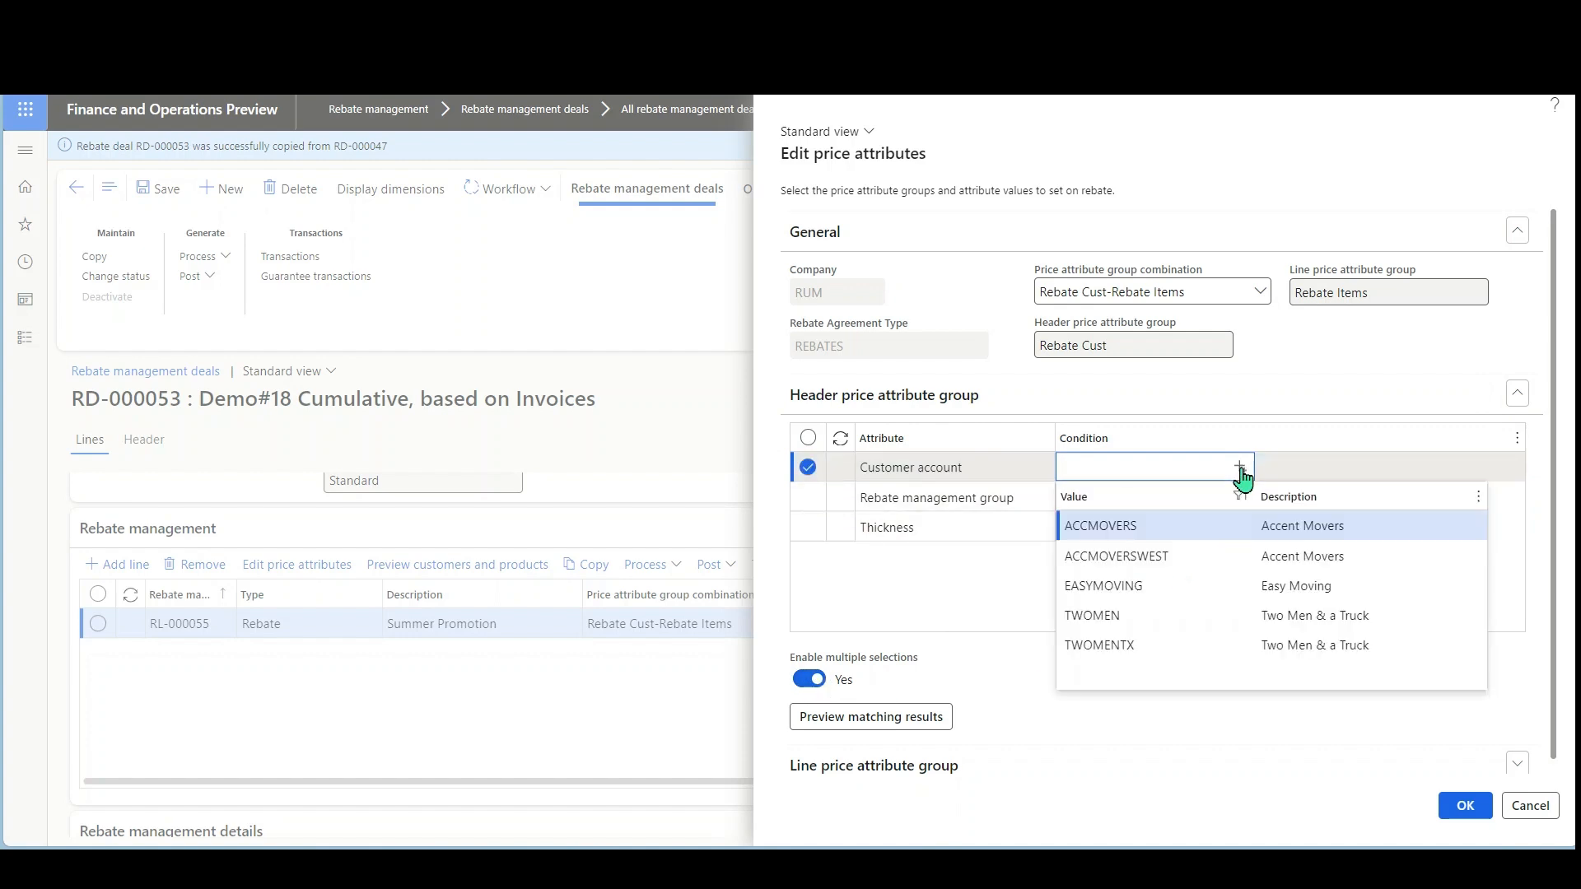
pyautogui.click(1201, 527)
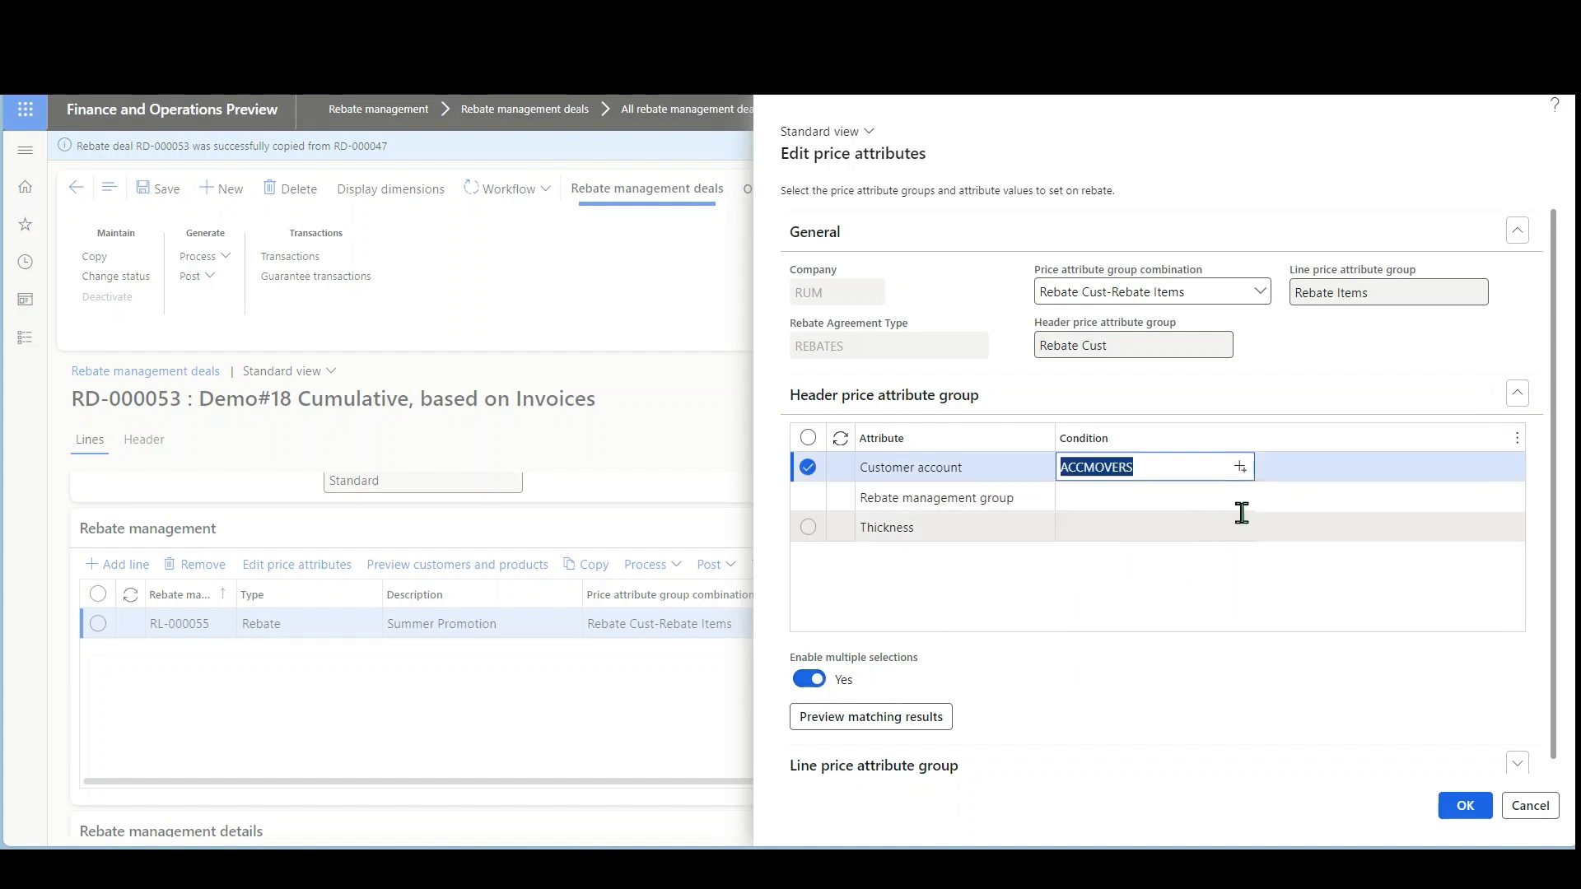
pyautogui.click(1241, 469)
pyautogui.click(1193, 576)
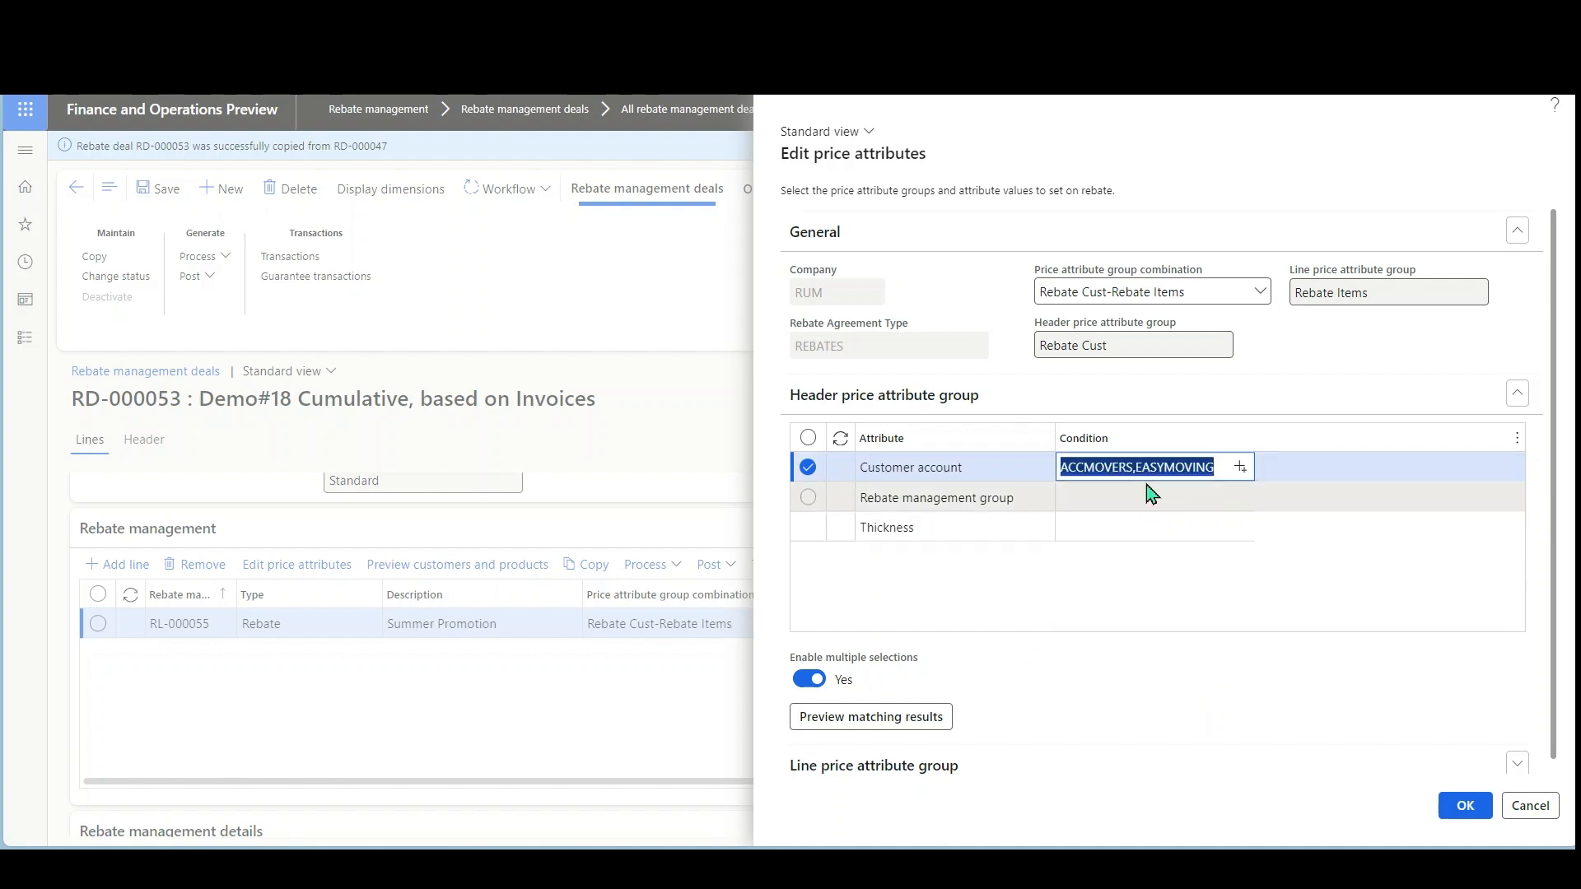
# Turn off multiple selections for the header price attribute group and clear the Customer account condition
pyautogui.click(809, 680)
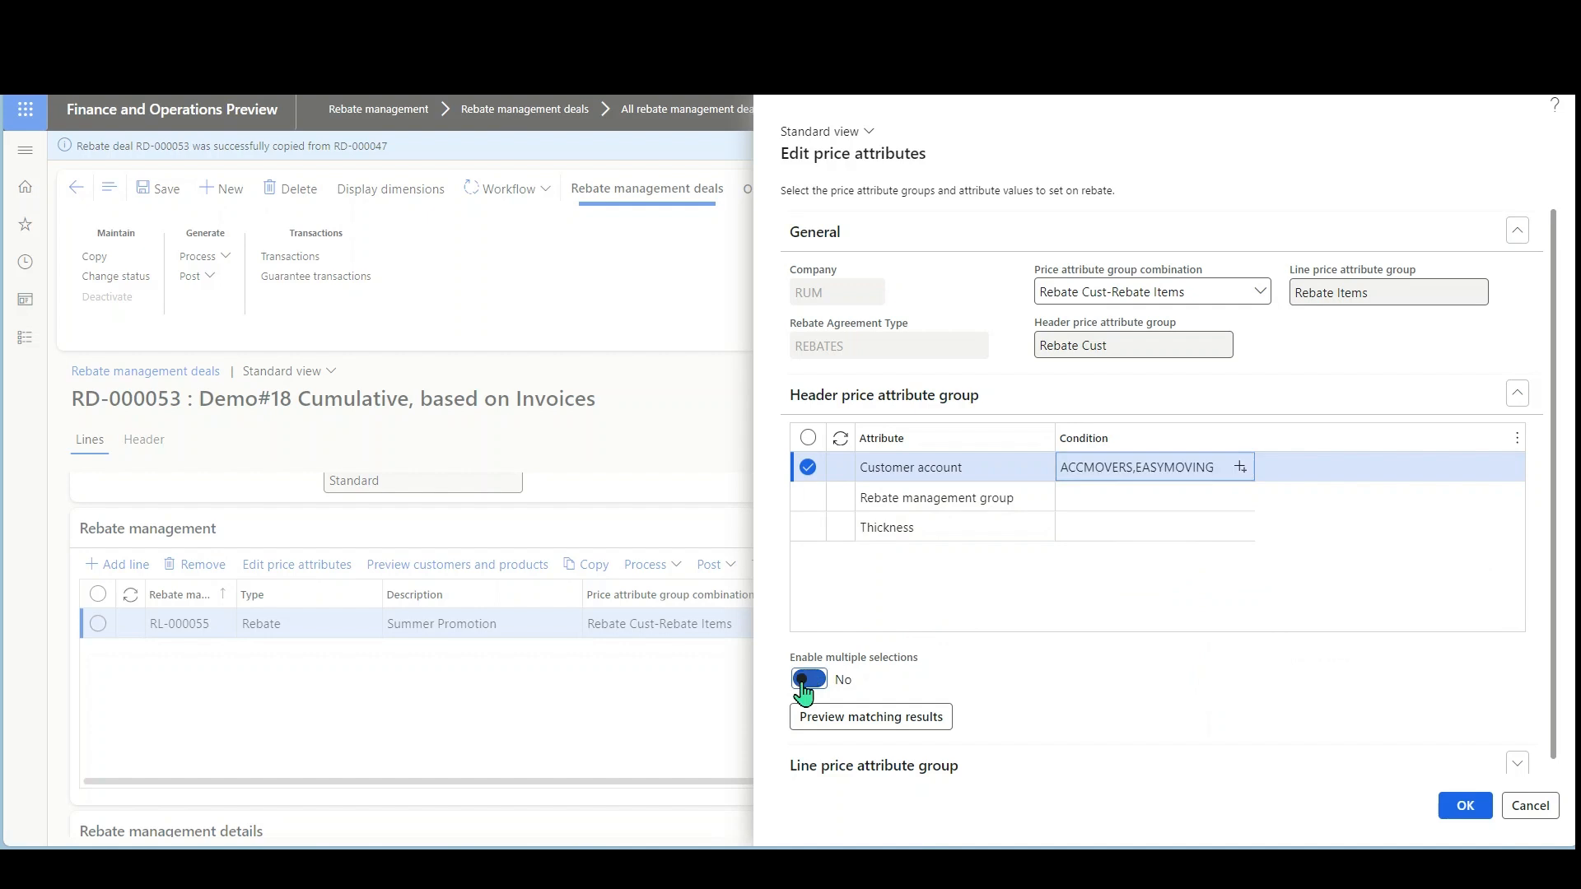
pyautogui.click(1064, 474)
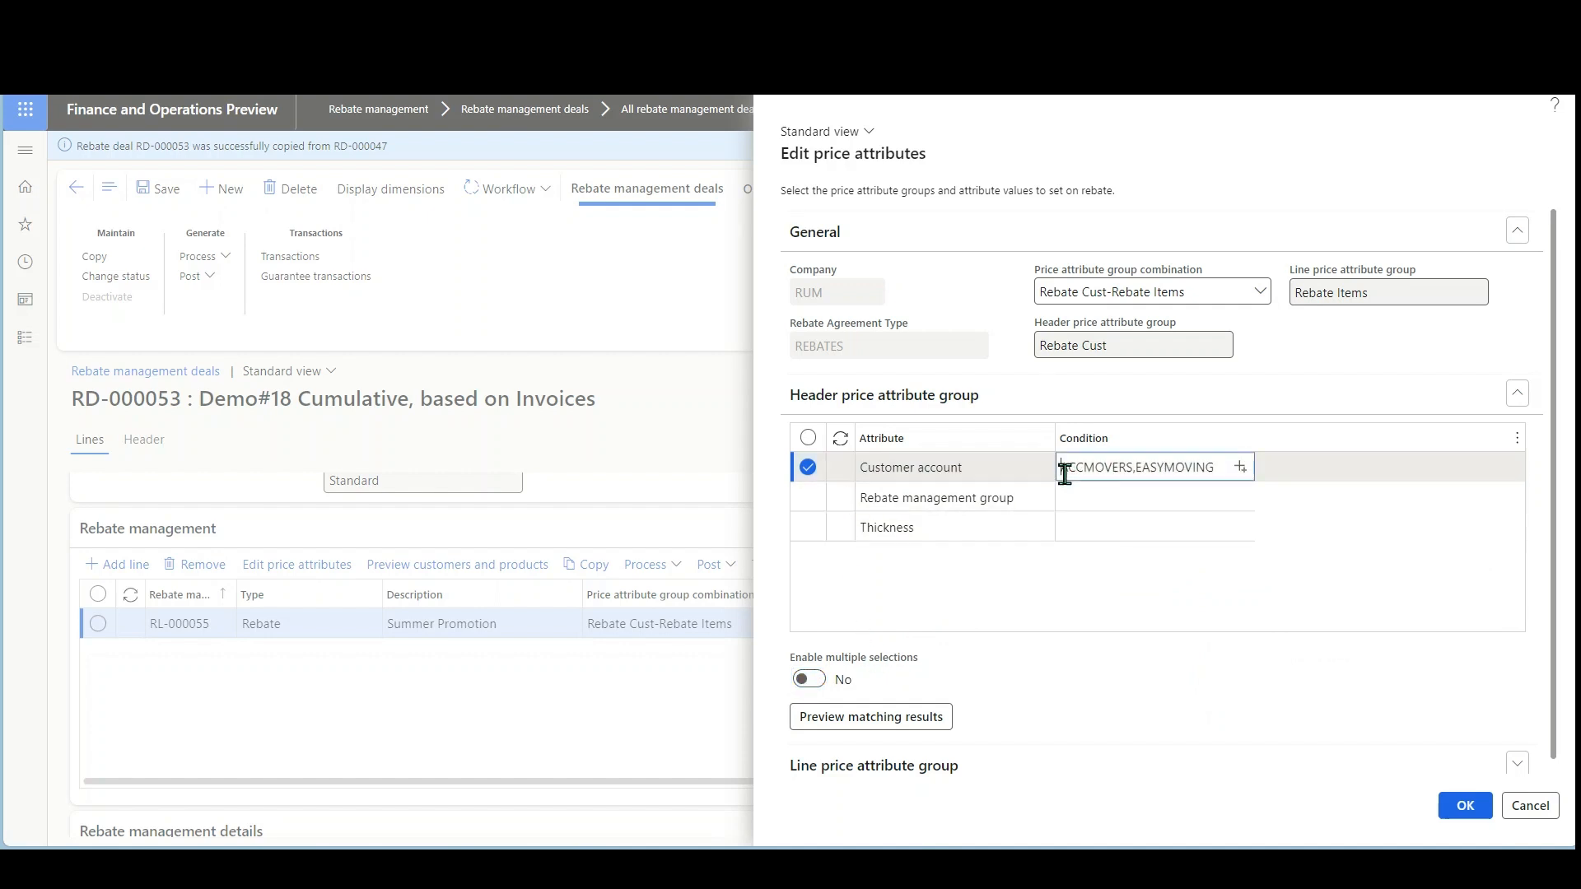
pyautogui.moveTo(1063, 474); pyautogui.dragTo(1267, 477)
pyautogui.press('BackSpace')
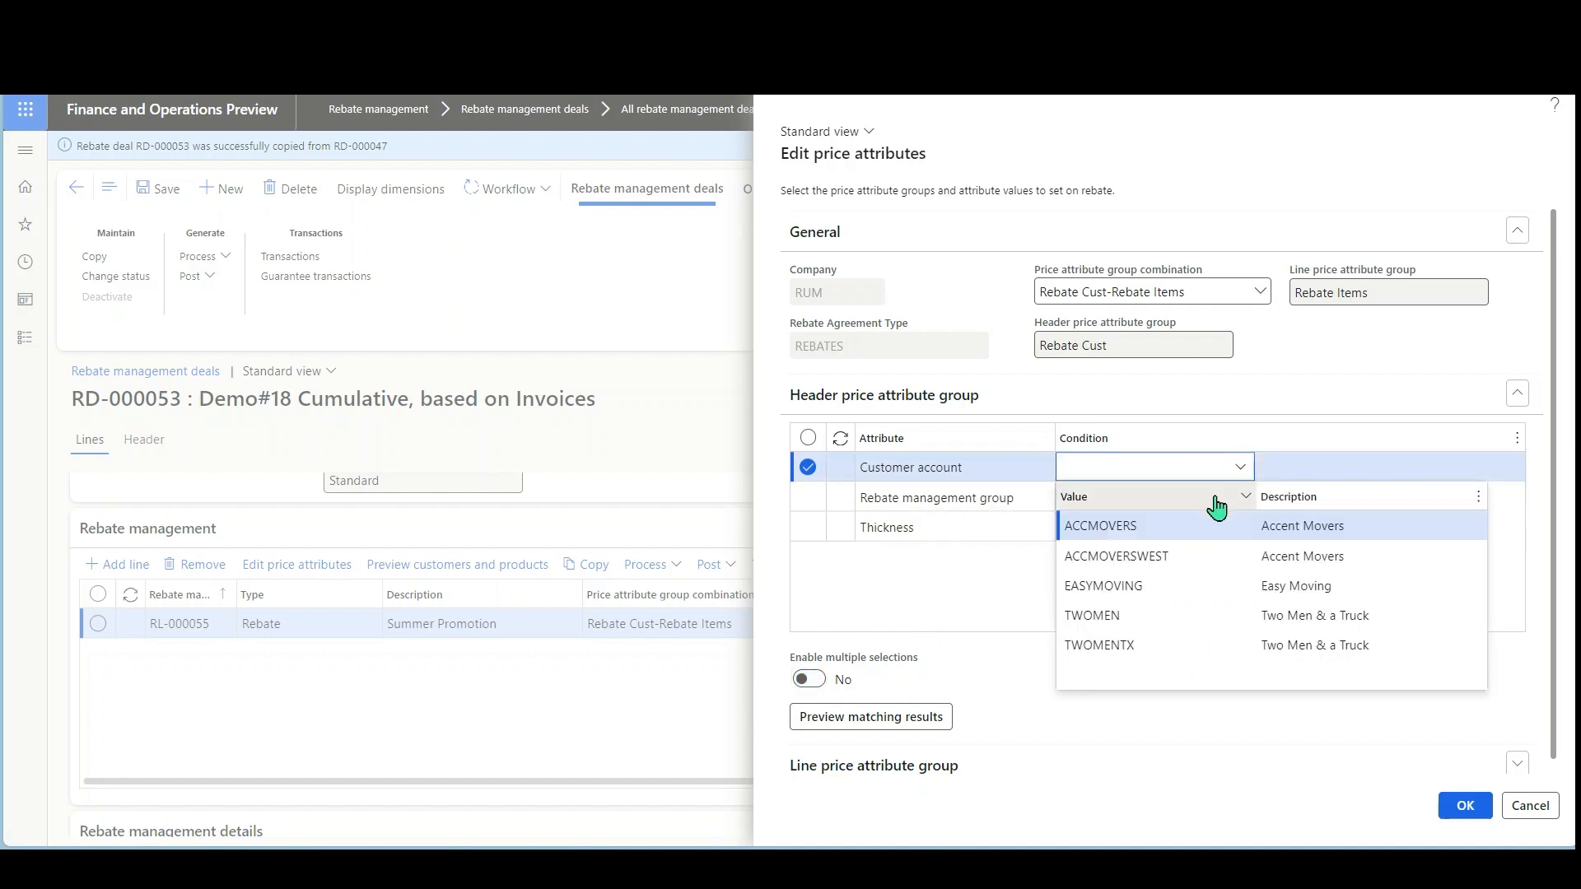
# Set the header conditions to 2 MEN for Rebate management group and Regular for Thickness
pyautogui.click(1153, 499)
pyautogui.click(1239, 498)
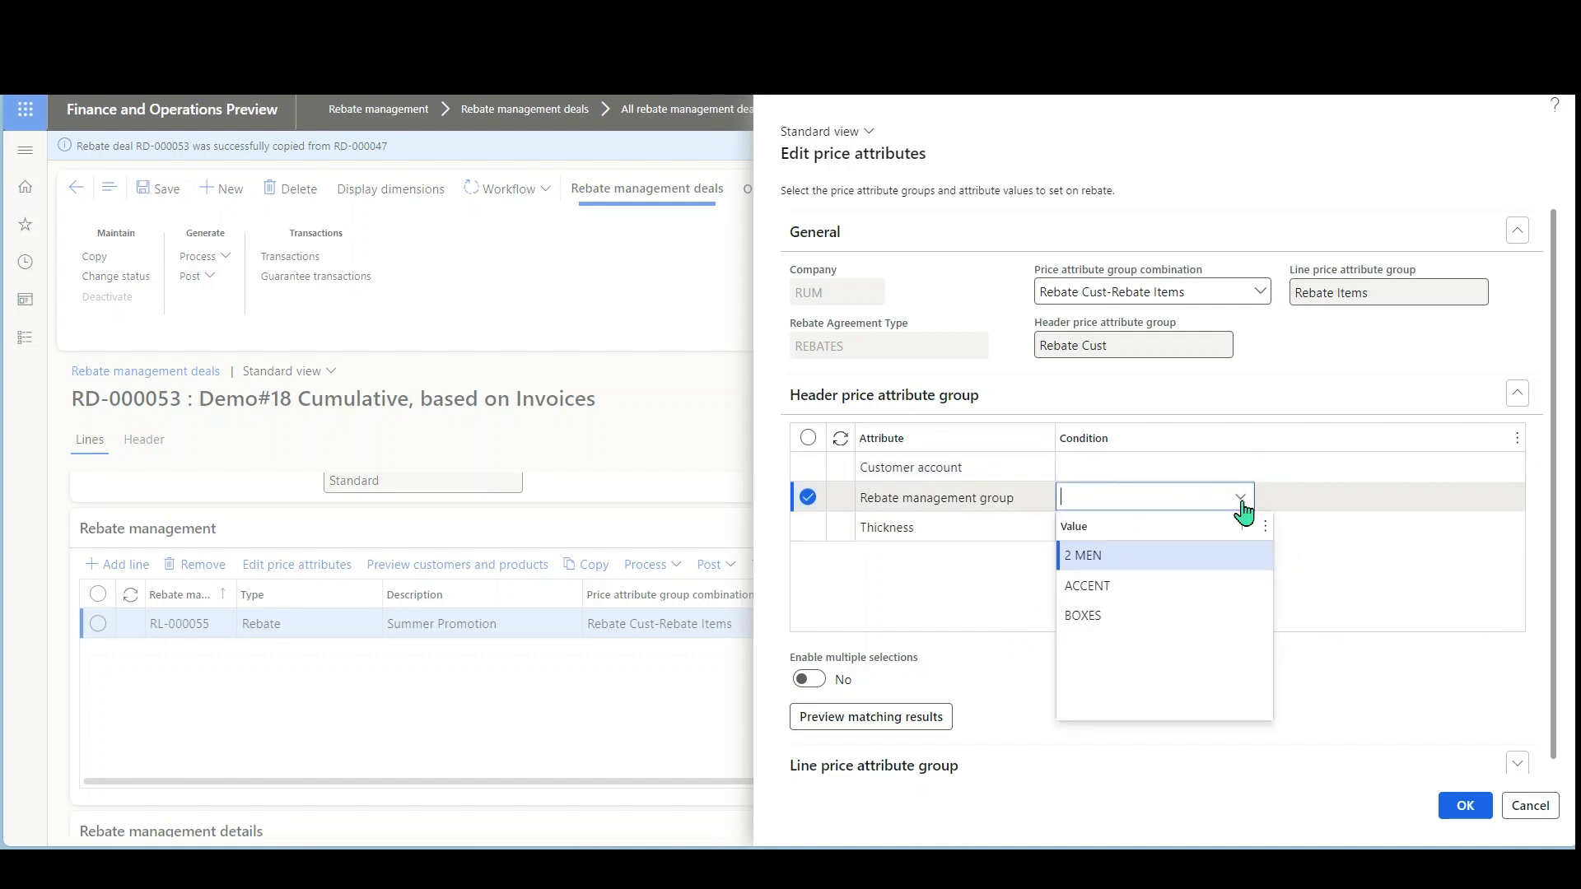
pyautogui.click(1137, 557)
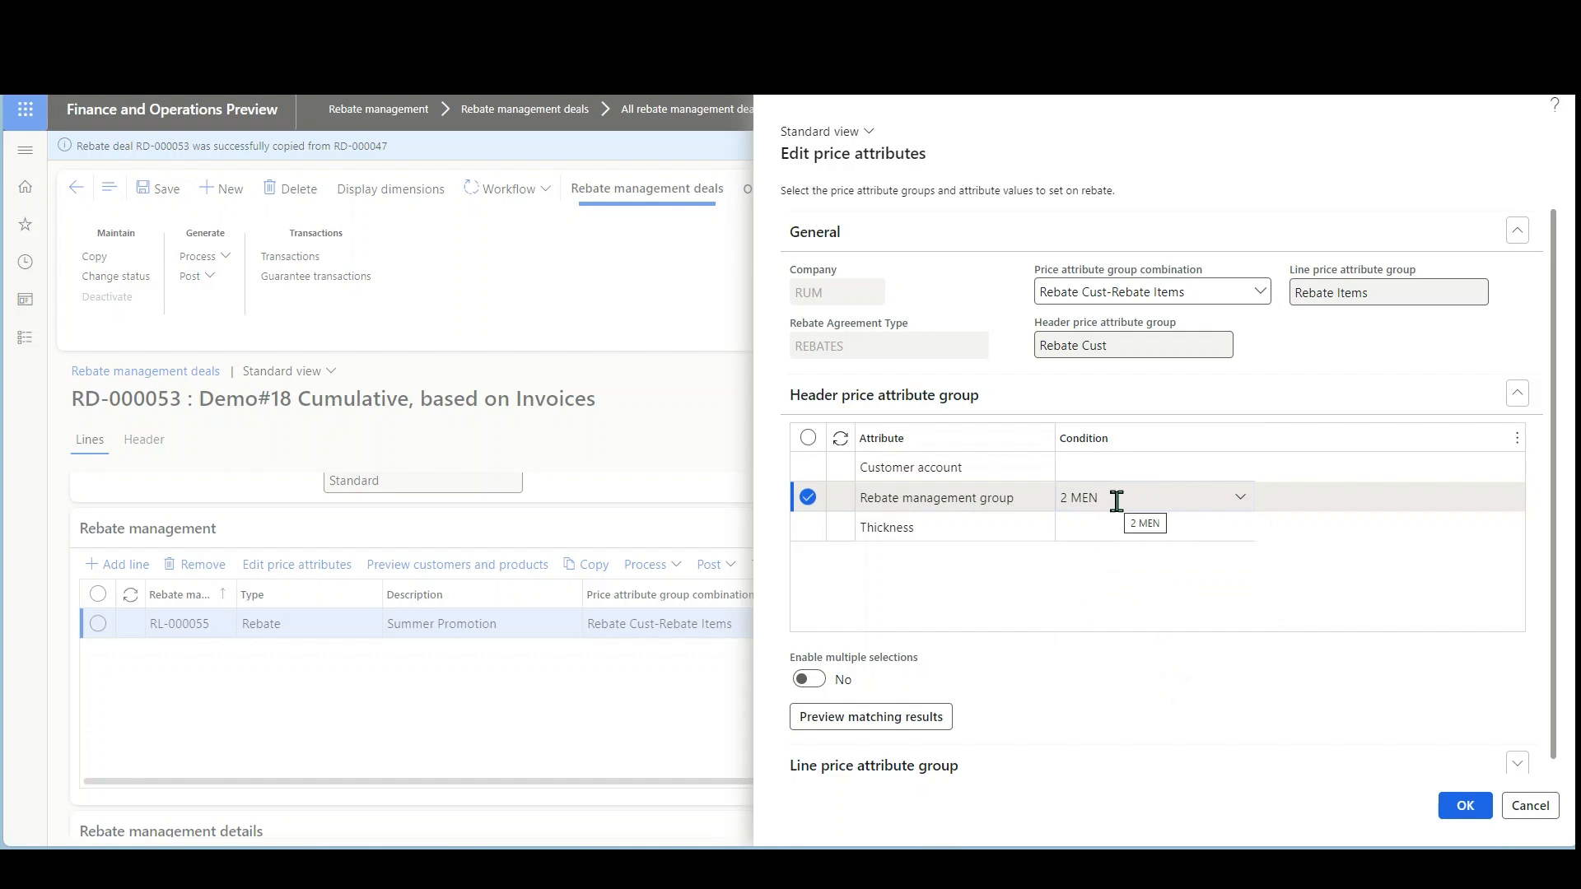
pyautogui.click(1094, 528)
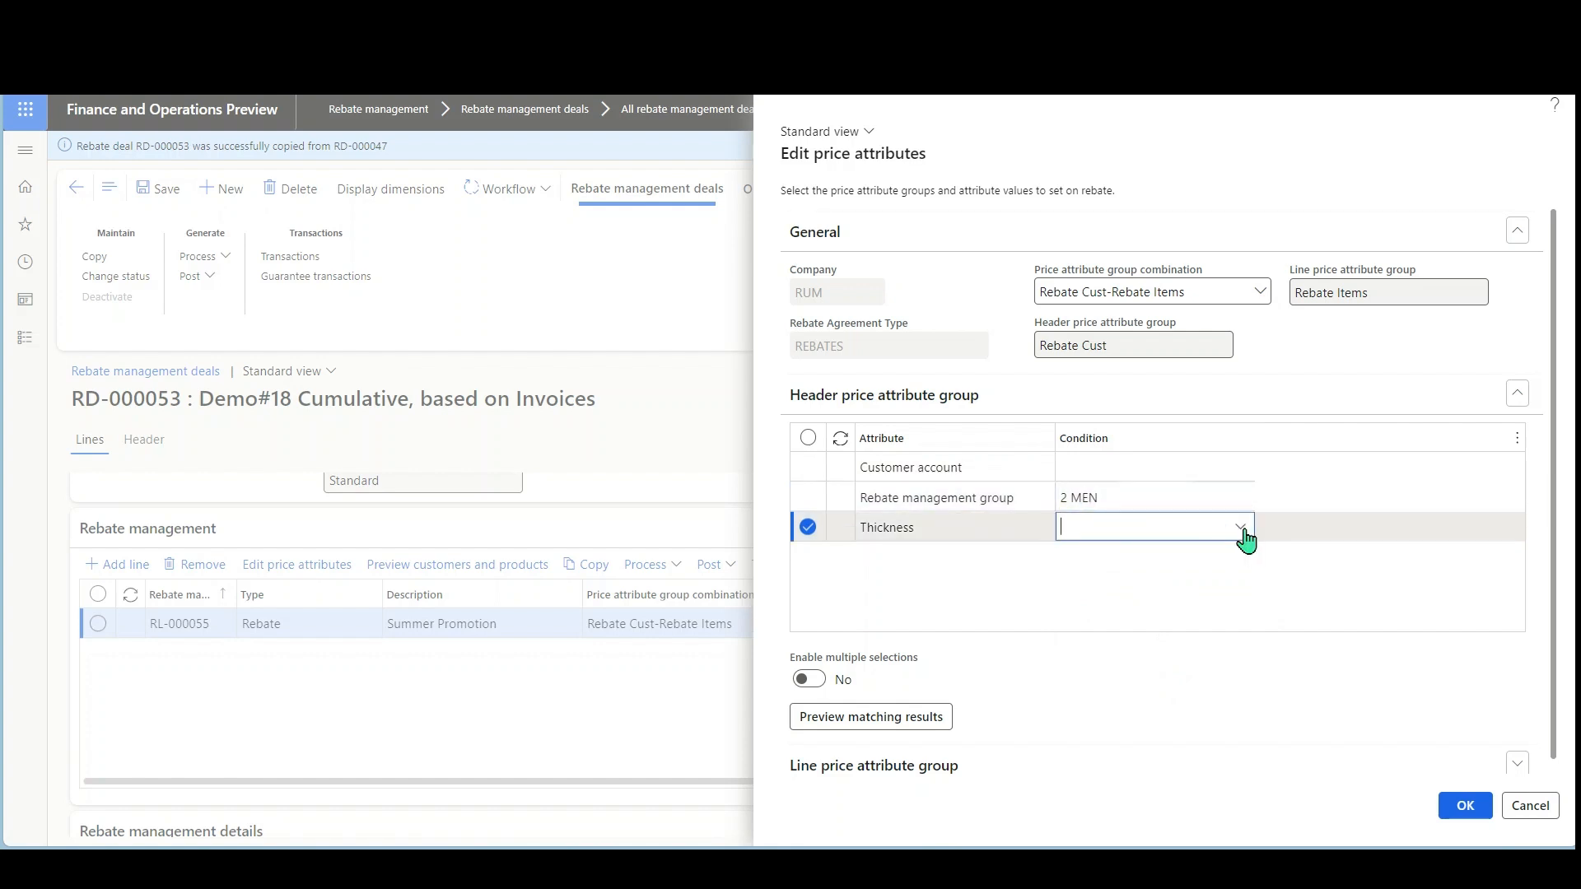
pyautogui.click(1243, 536)
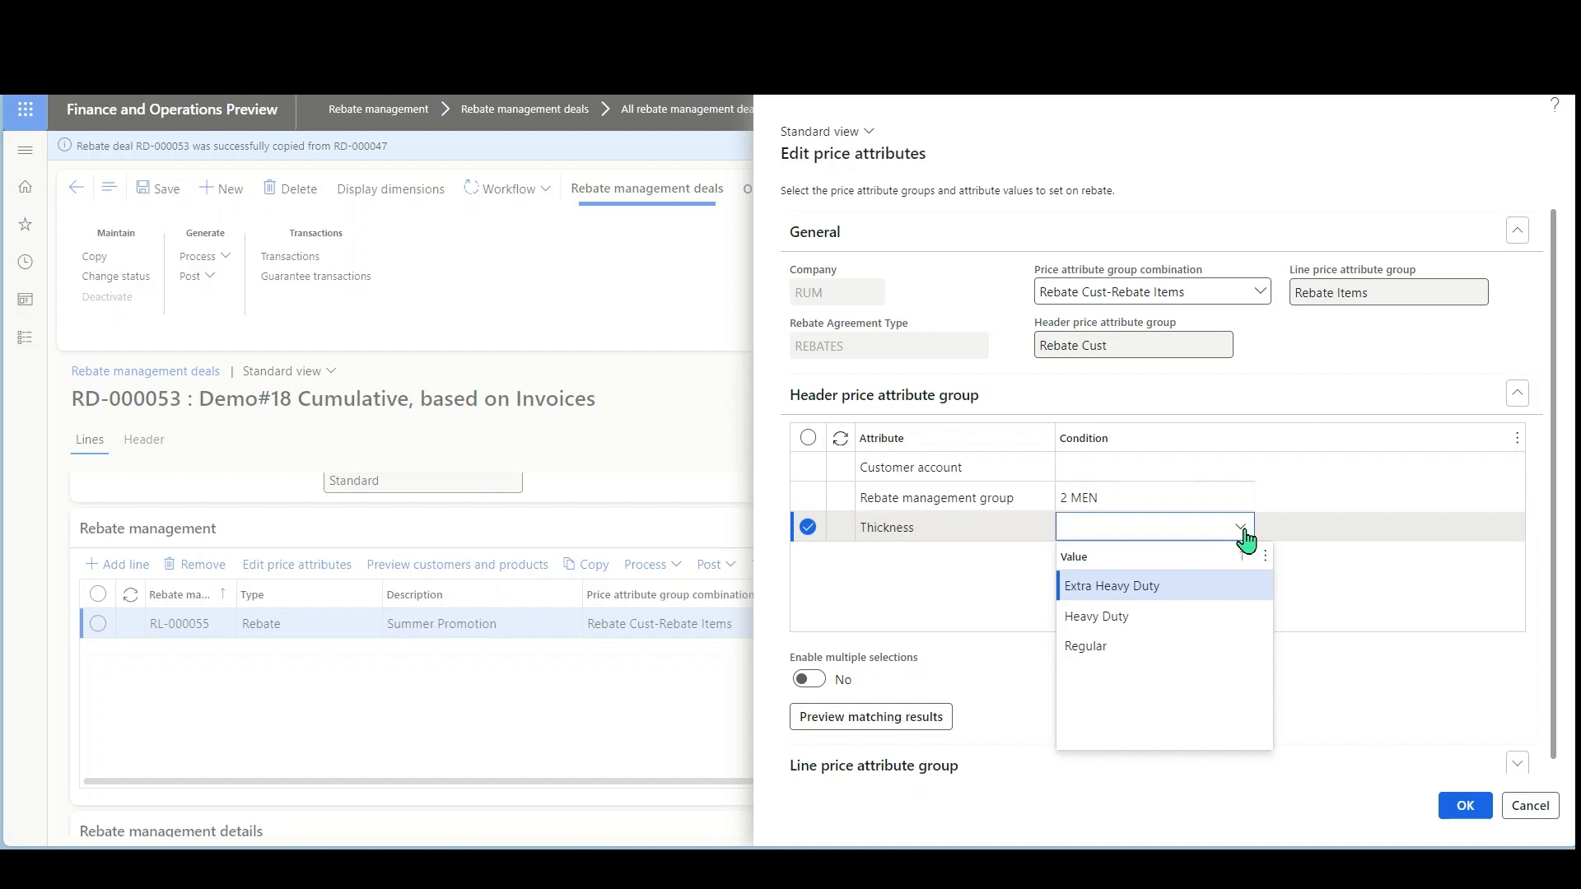
pyautogui.click(1138, 646)
pyautogui.click(1091, 594)
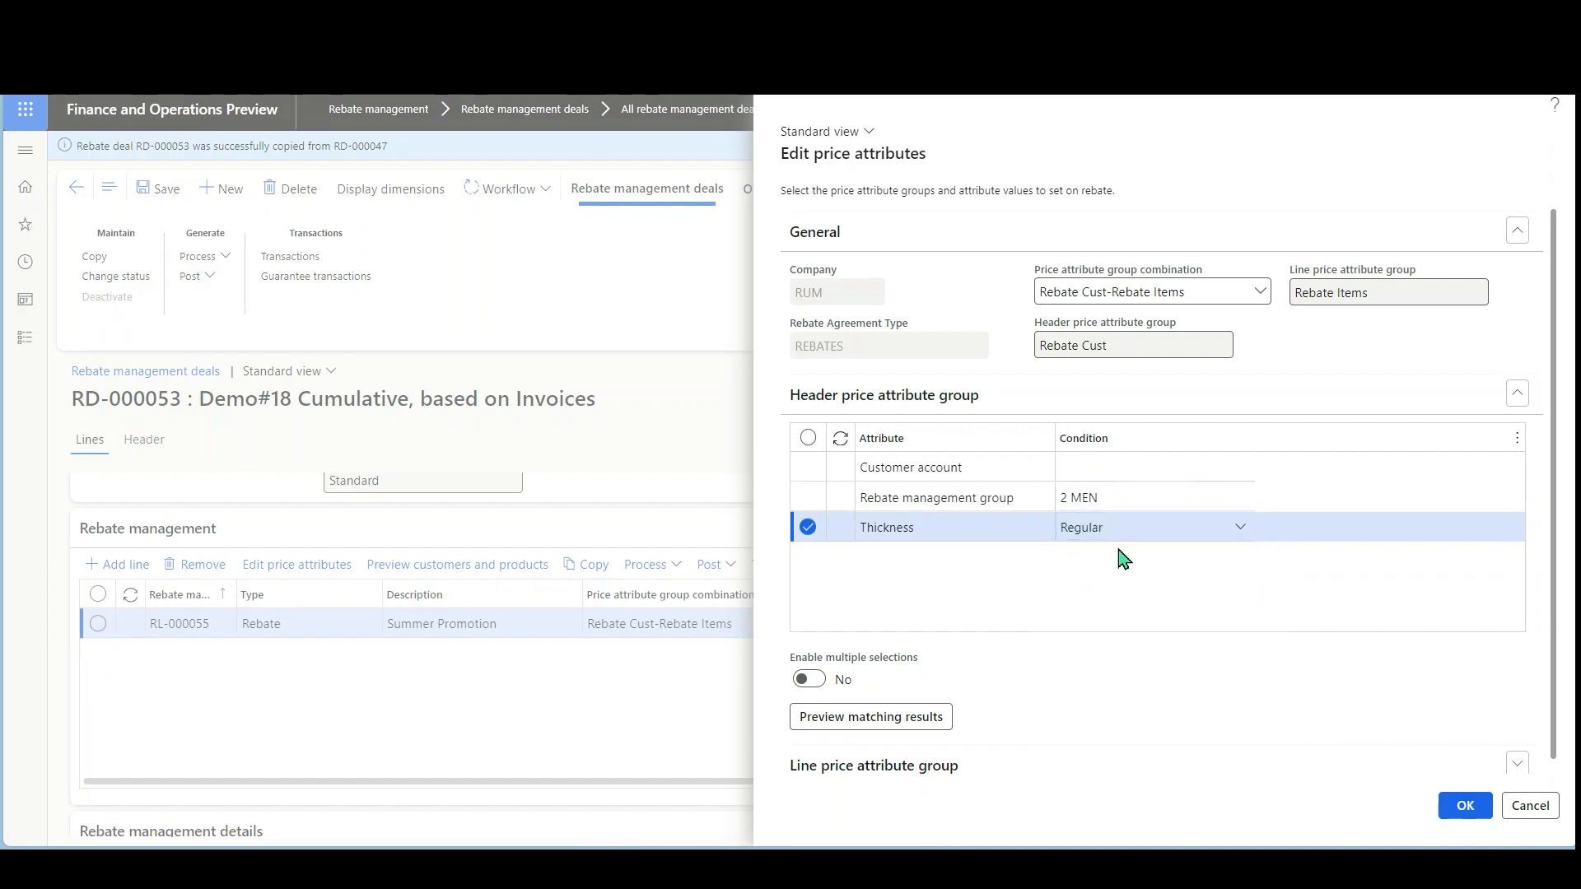
# Expand the line price attribute group and set its Item number condition to B600
pyautogui.click(1091, 767)
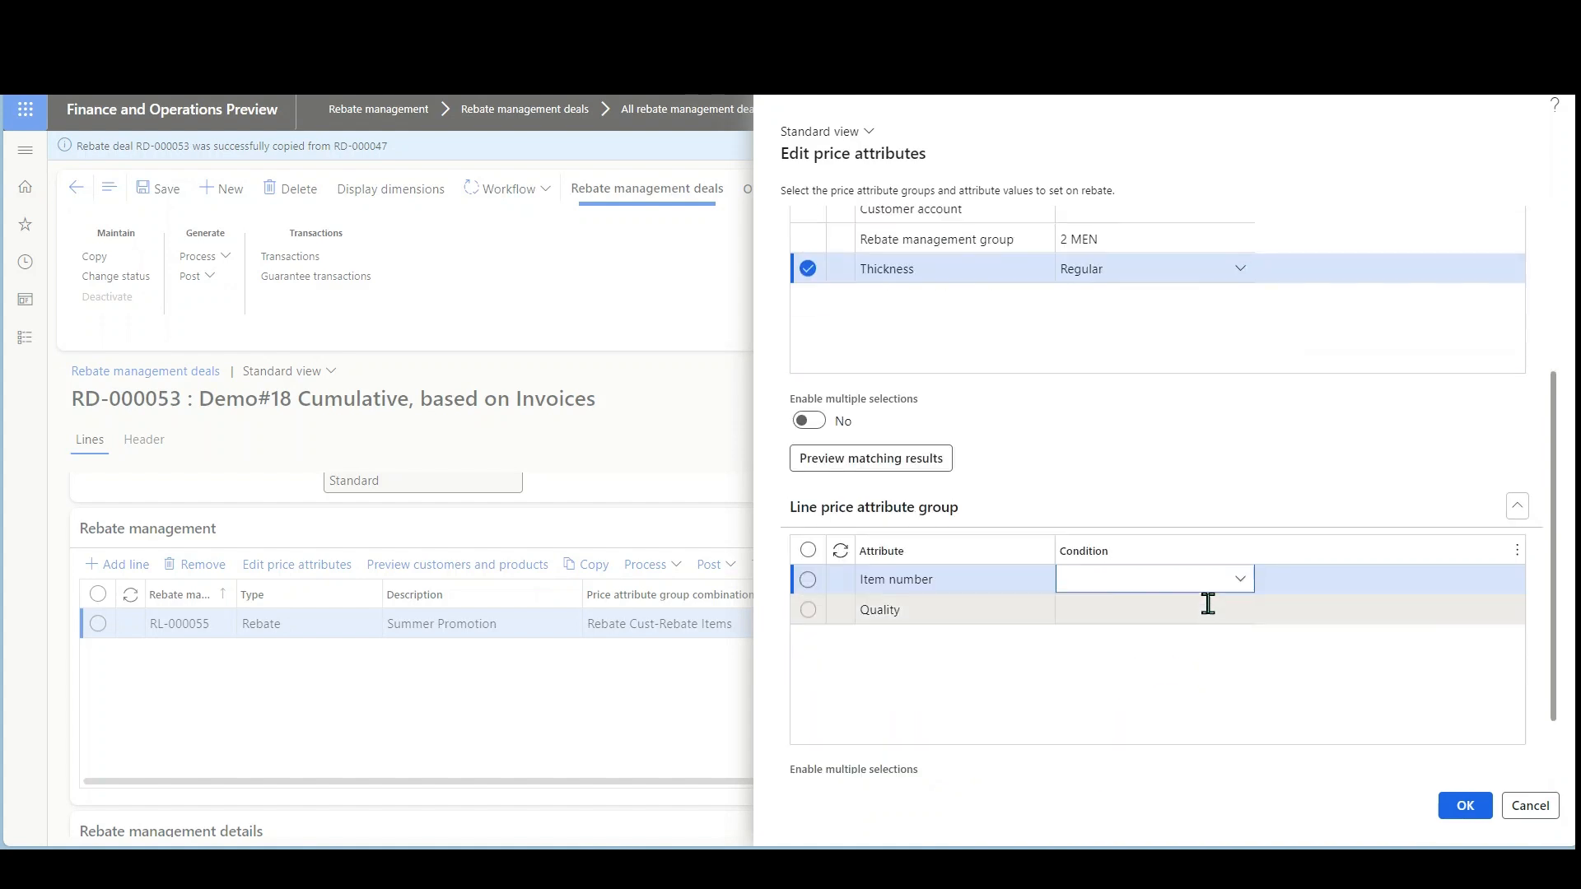
pyautogui.click(1240, 583)
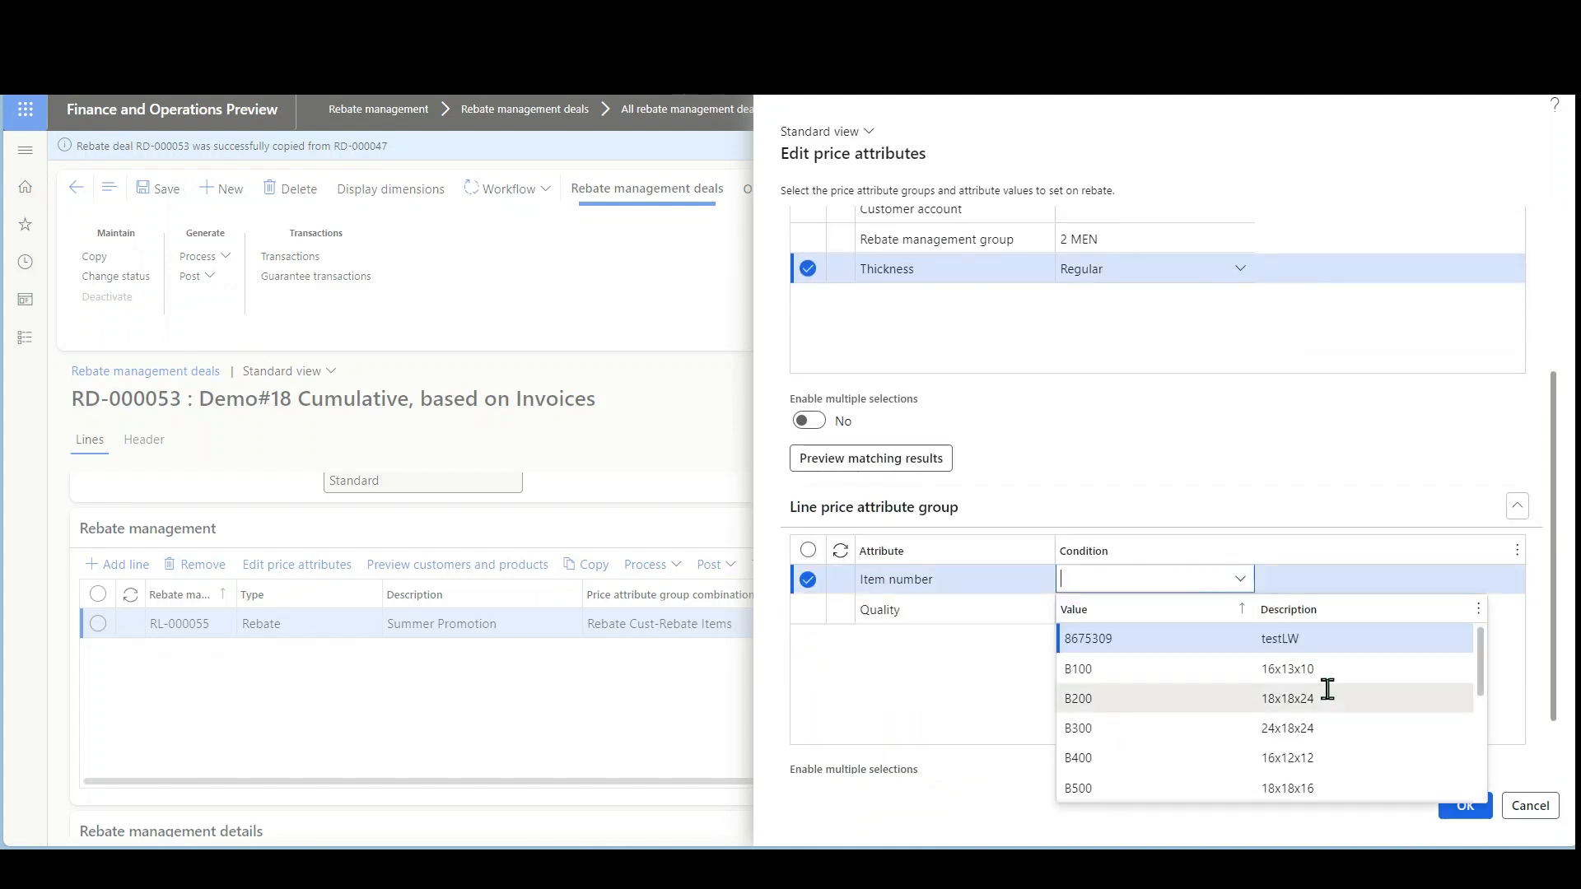
pyautogui.scroll(-1, 1321, 692)
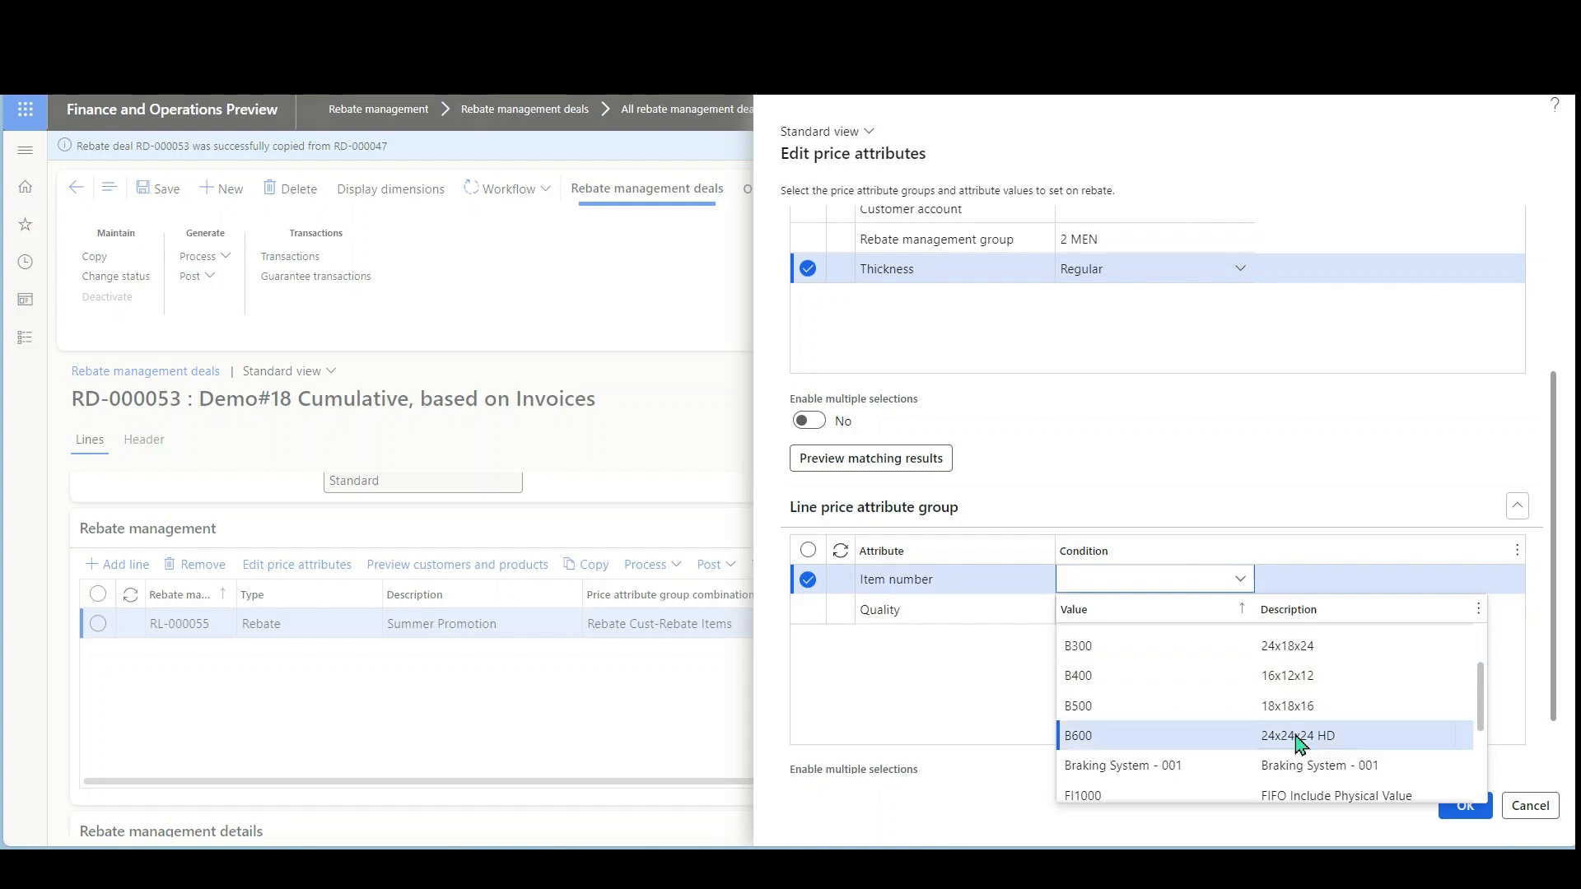
pyautogui.click(1204, 736)
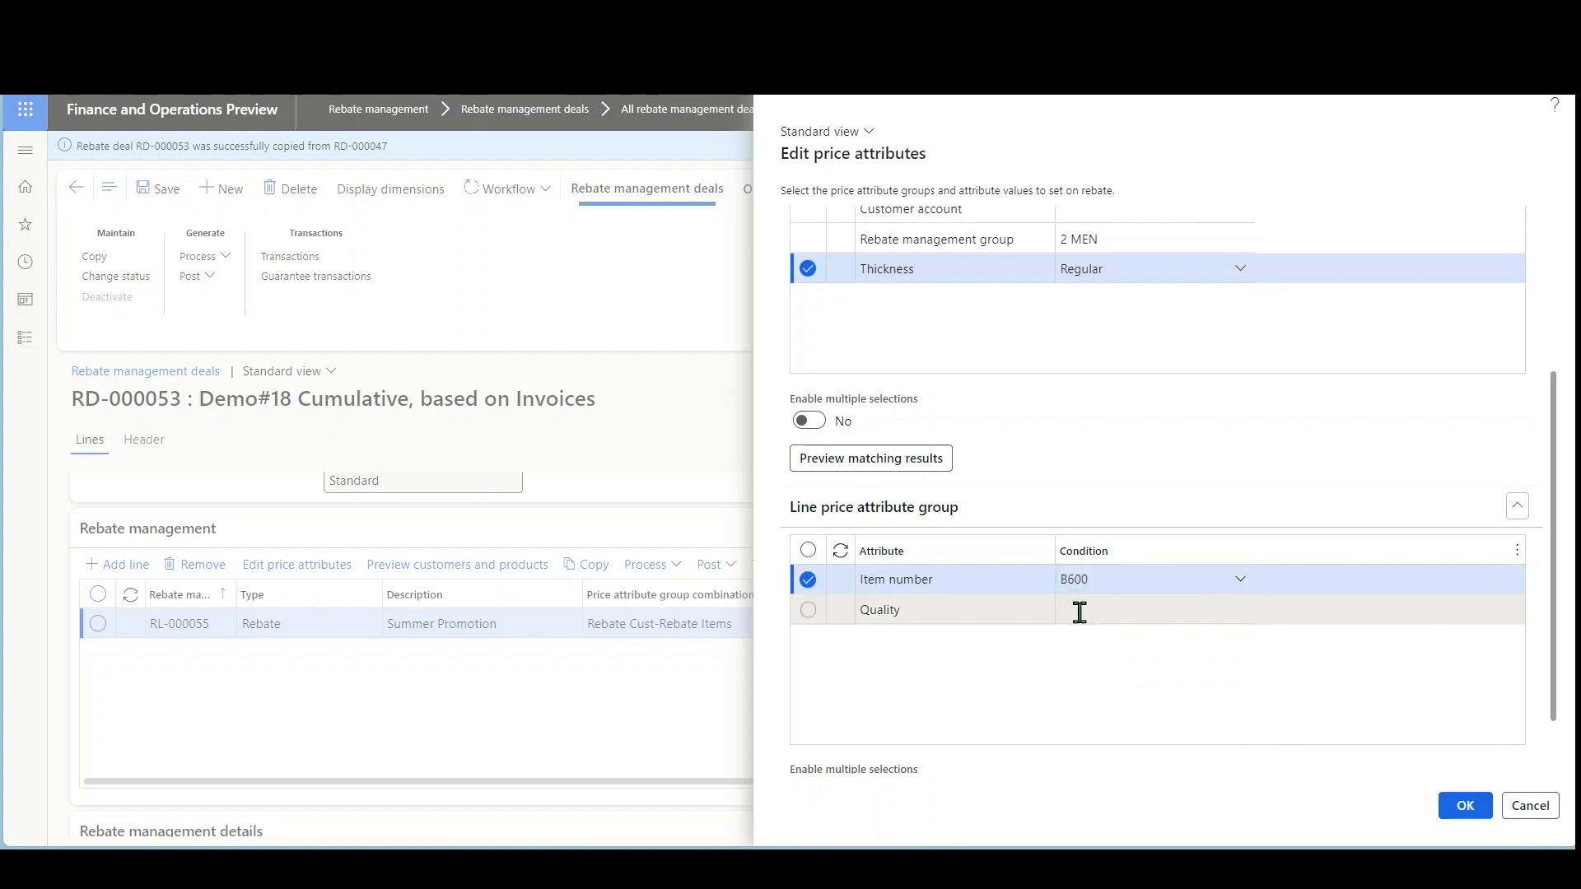
# Preview the products matching the line attributes and the customers matching the header attributes, closing each preview
pyautogui.scroll(1, 1213, 681)
pyautogui.scroll(2, 1213, 681)
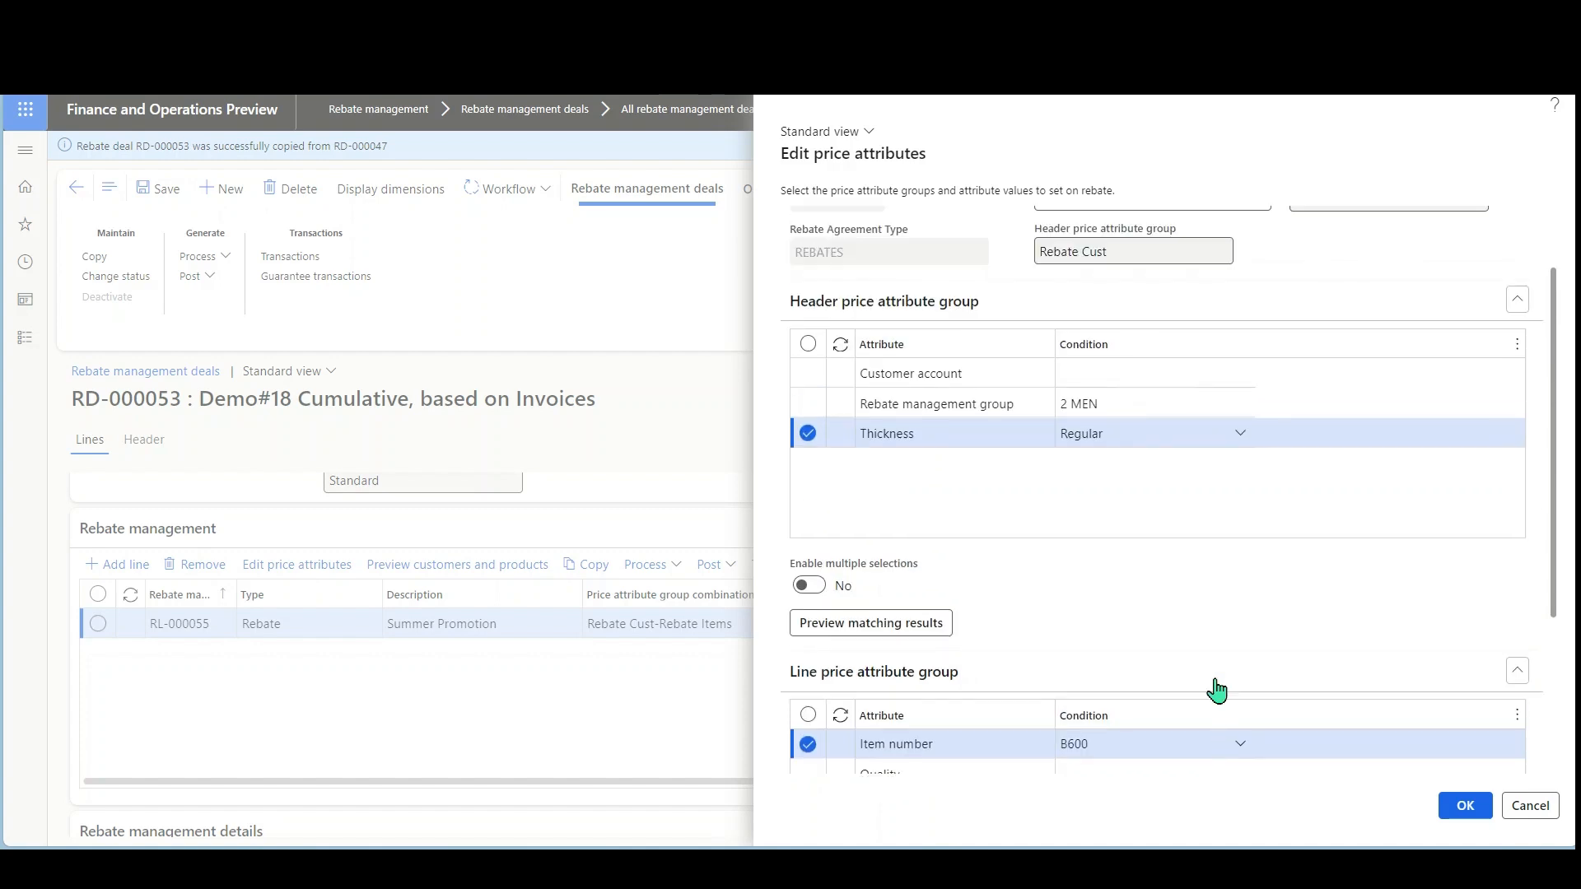
pyautogui.scroll(-3, 1213, 681)
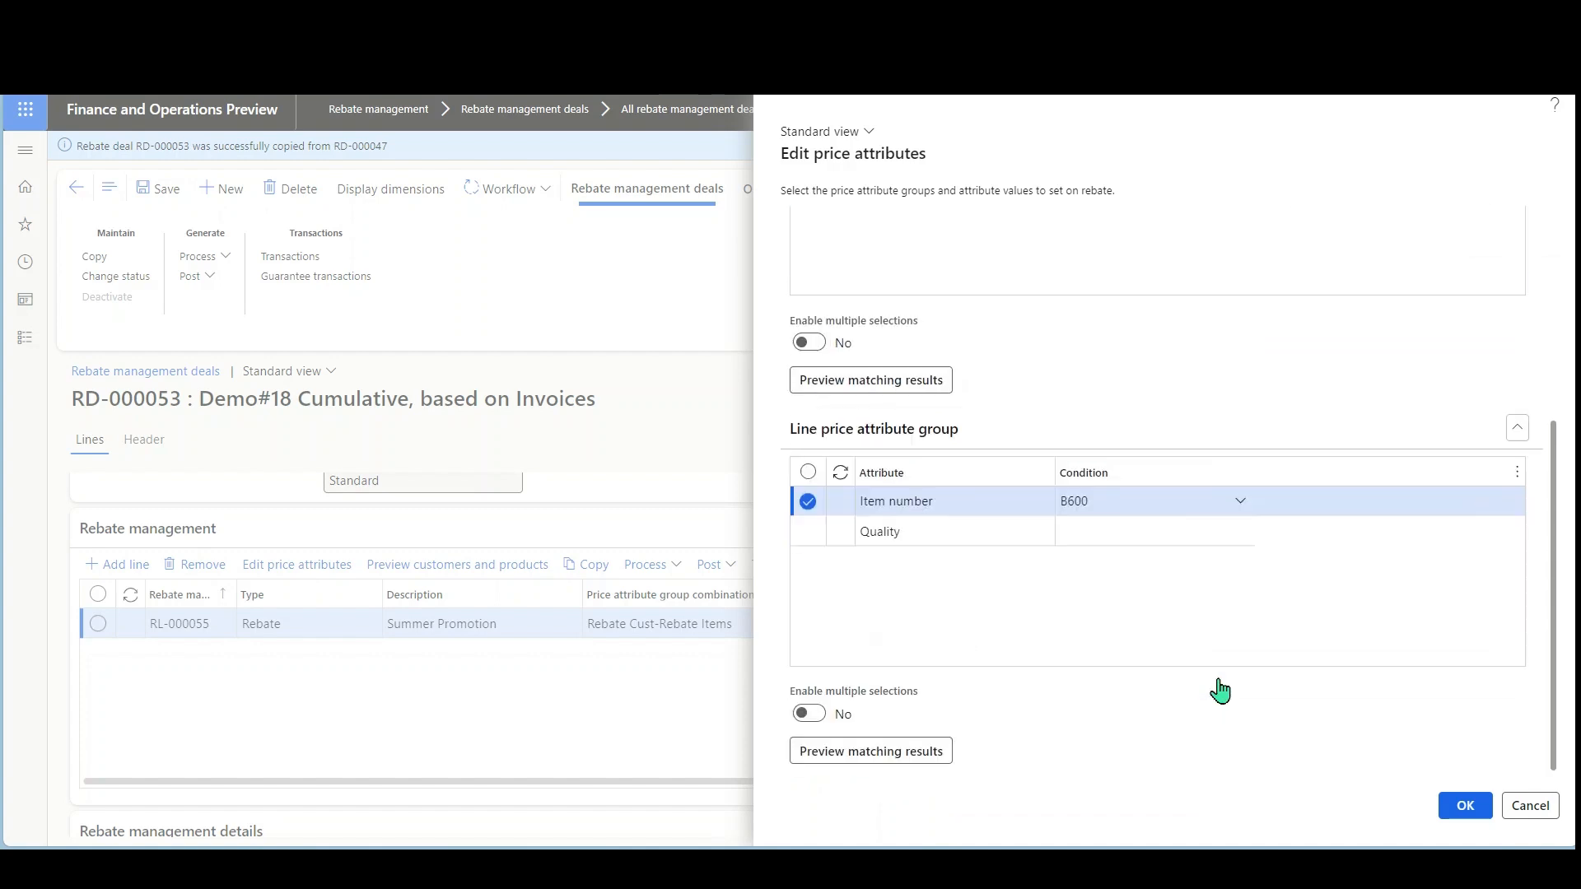
pyautogui.click(924, 762)
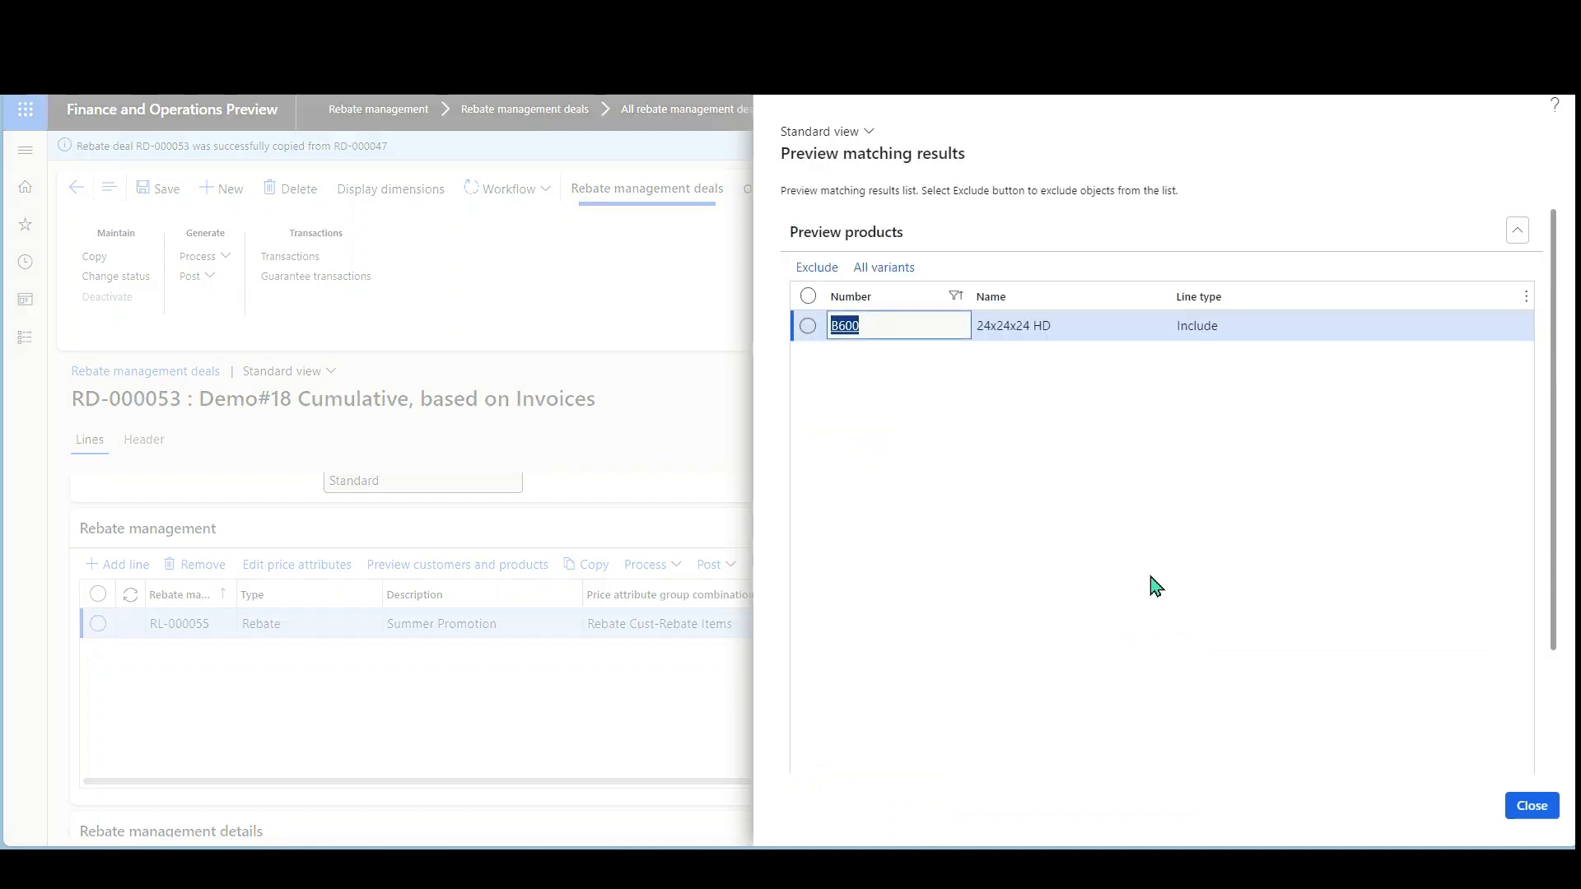
pyautogui.click(1530, 805)
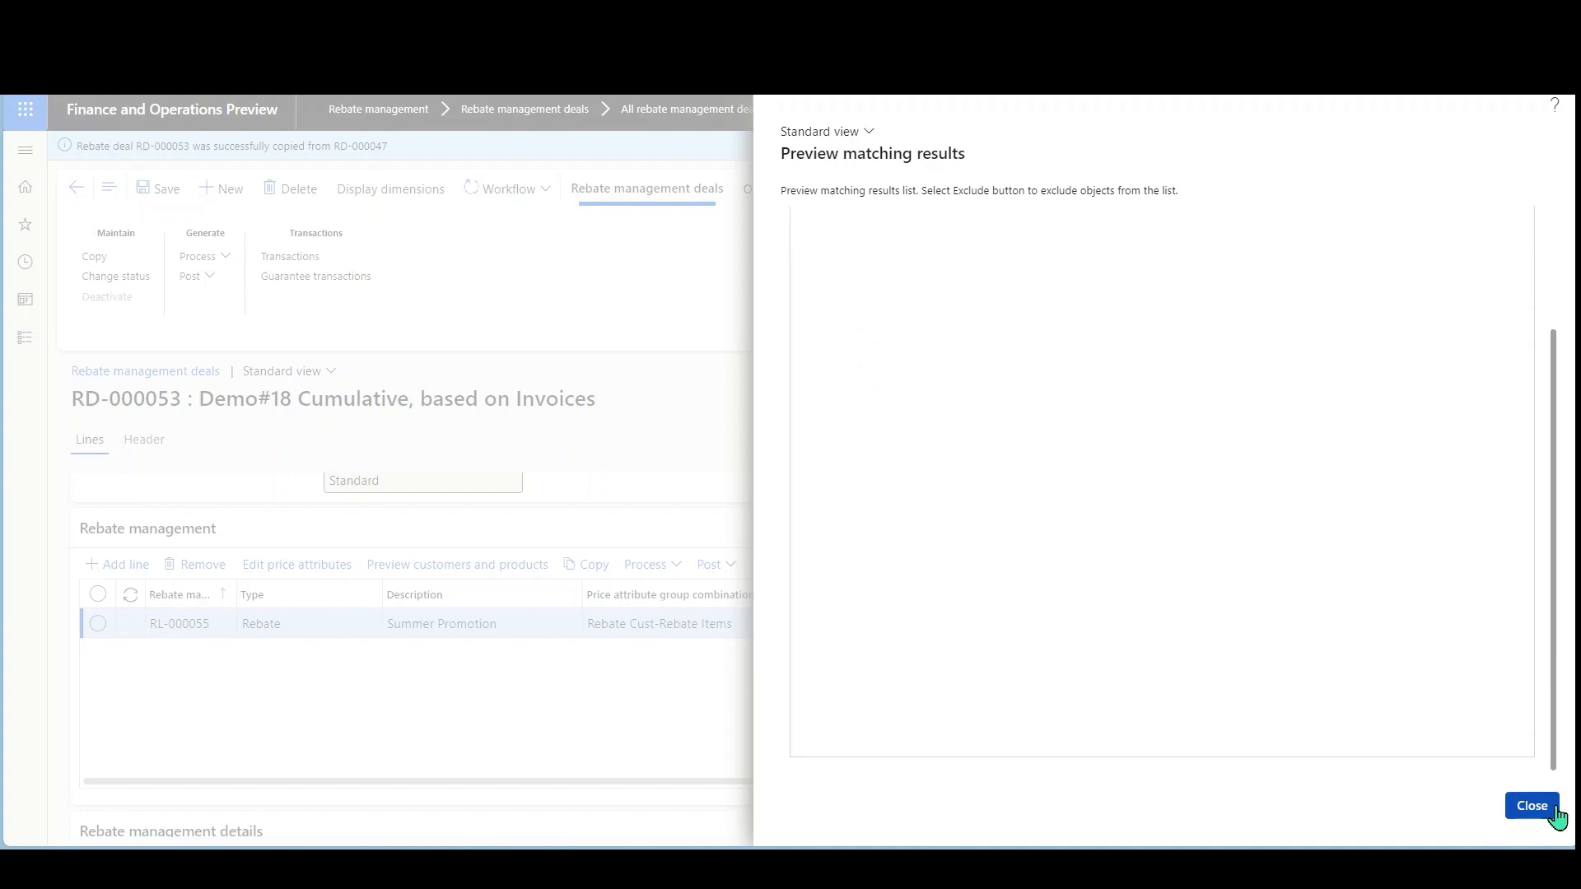
pyautogui.scroll(5, 1074, 623)
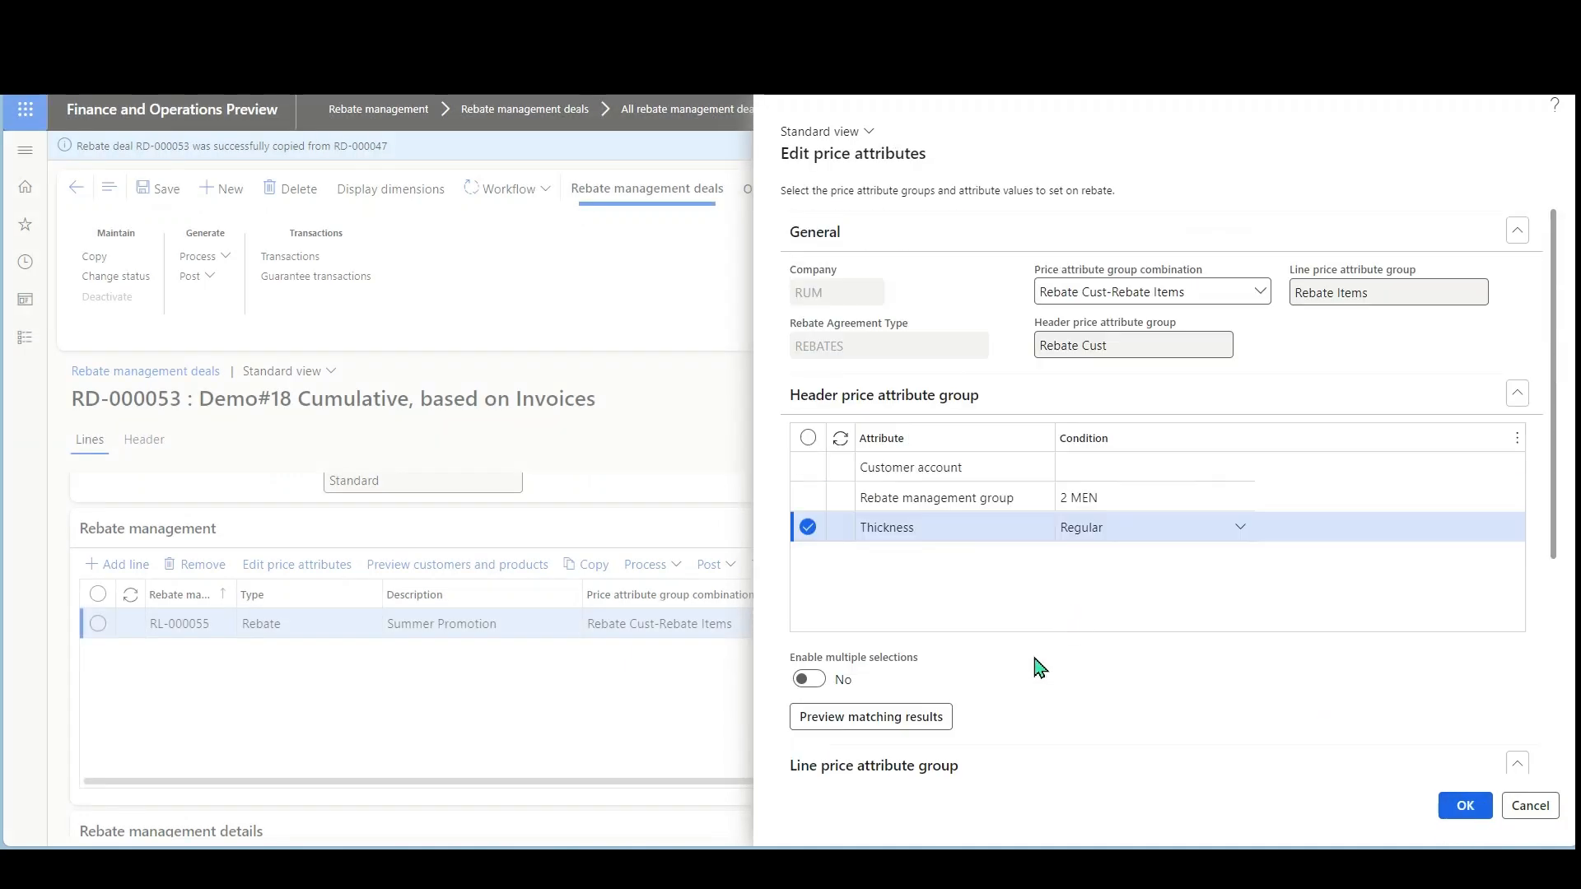
pyautogui.click(931, 713)
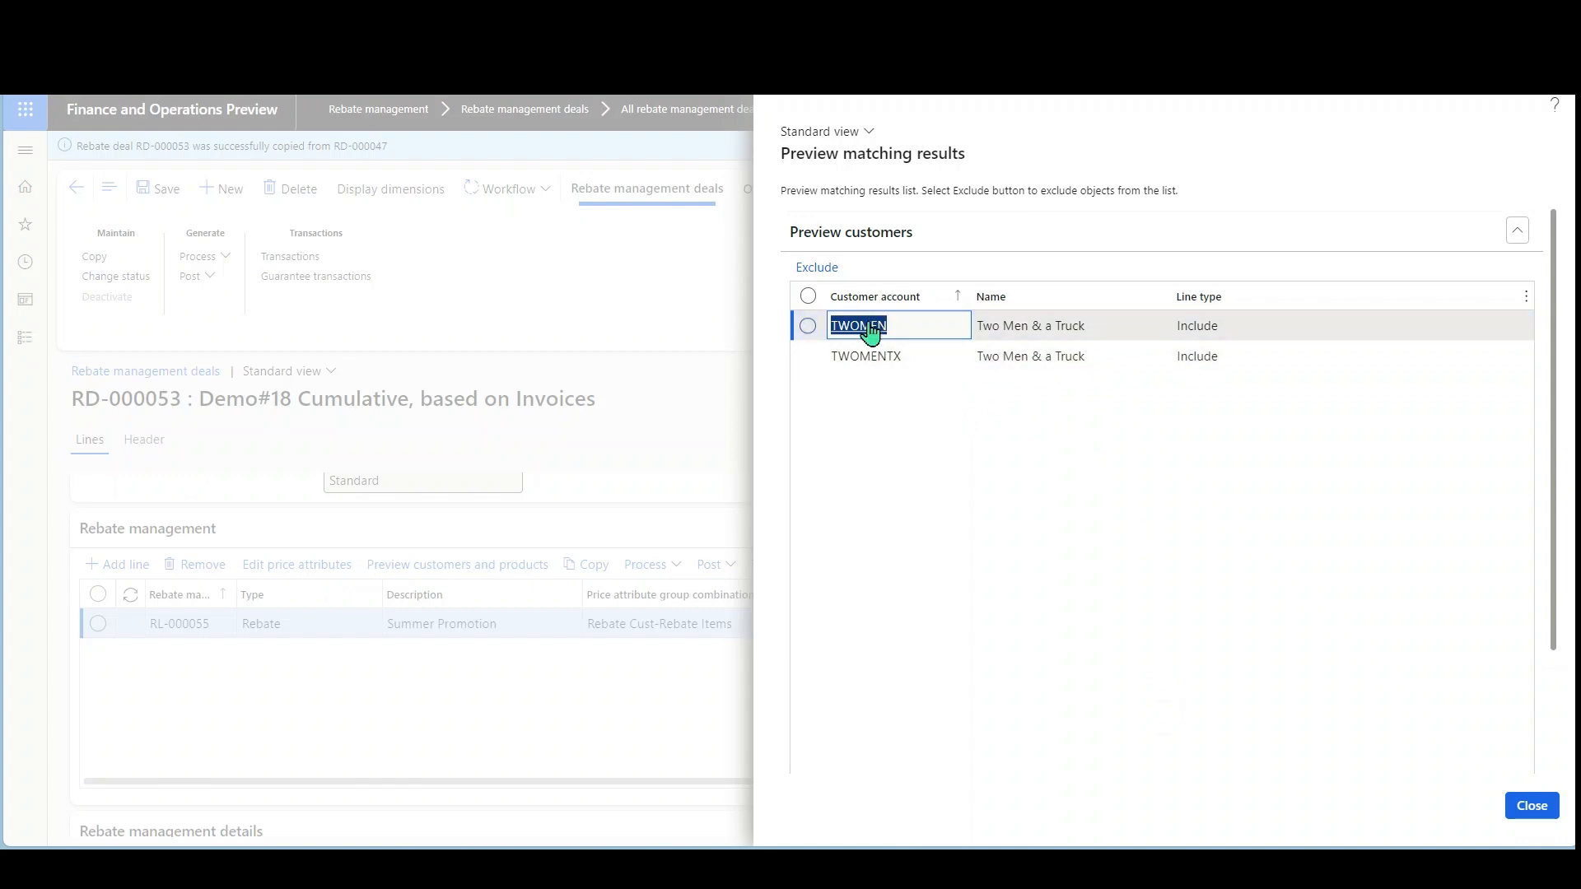
pyautogui.click(1530, 806)
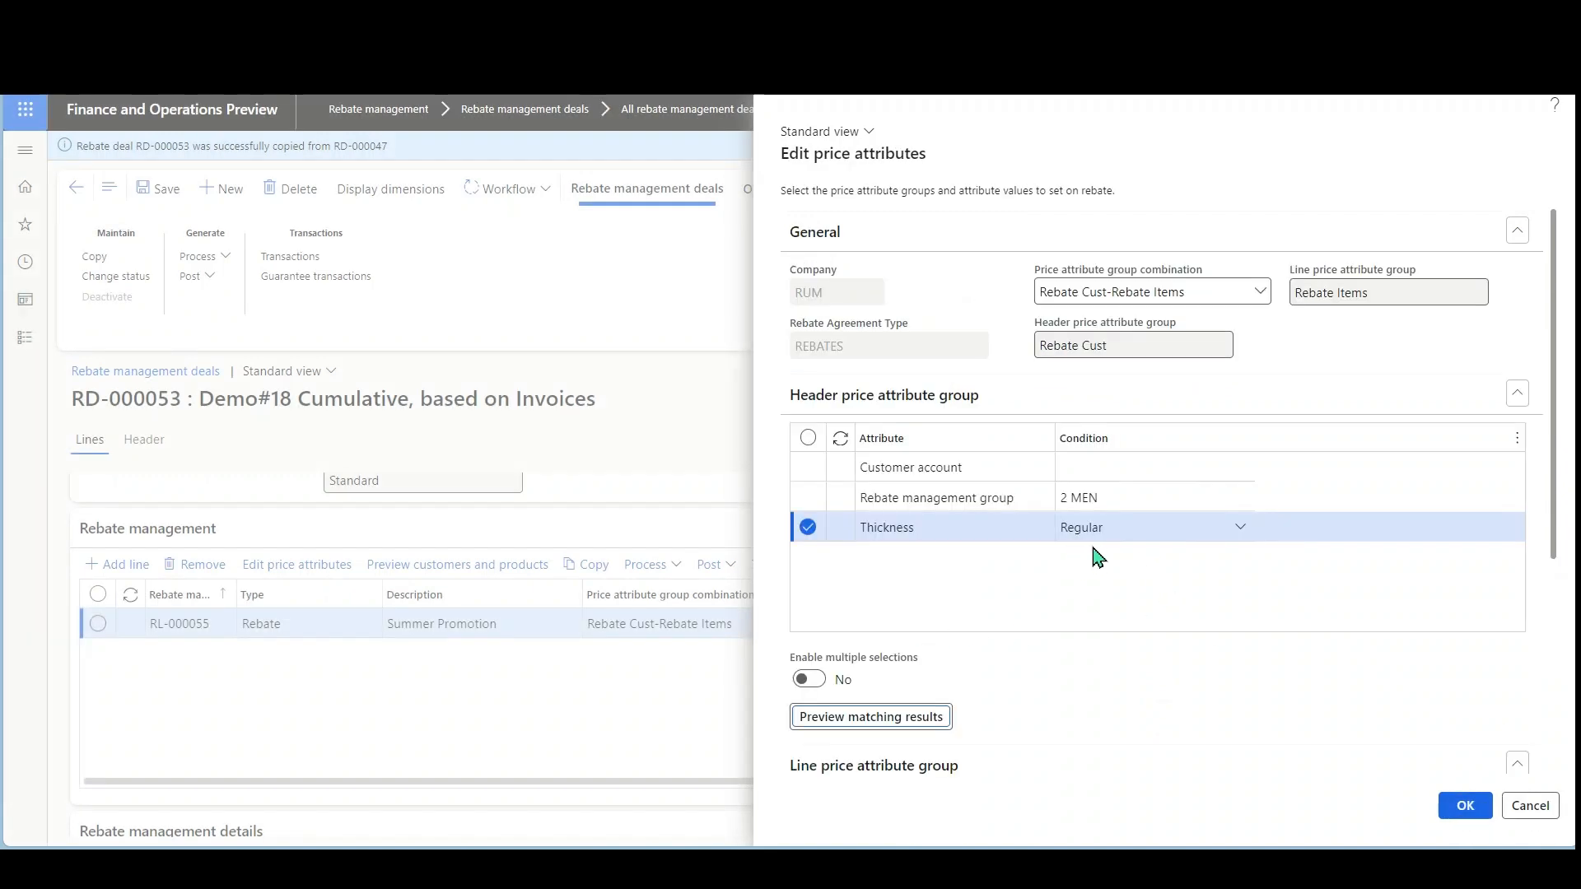
# Apply the edited price attributes and submit the rebate deal to the workflow without a comment
pyautogui.click(1465, 803)
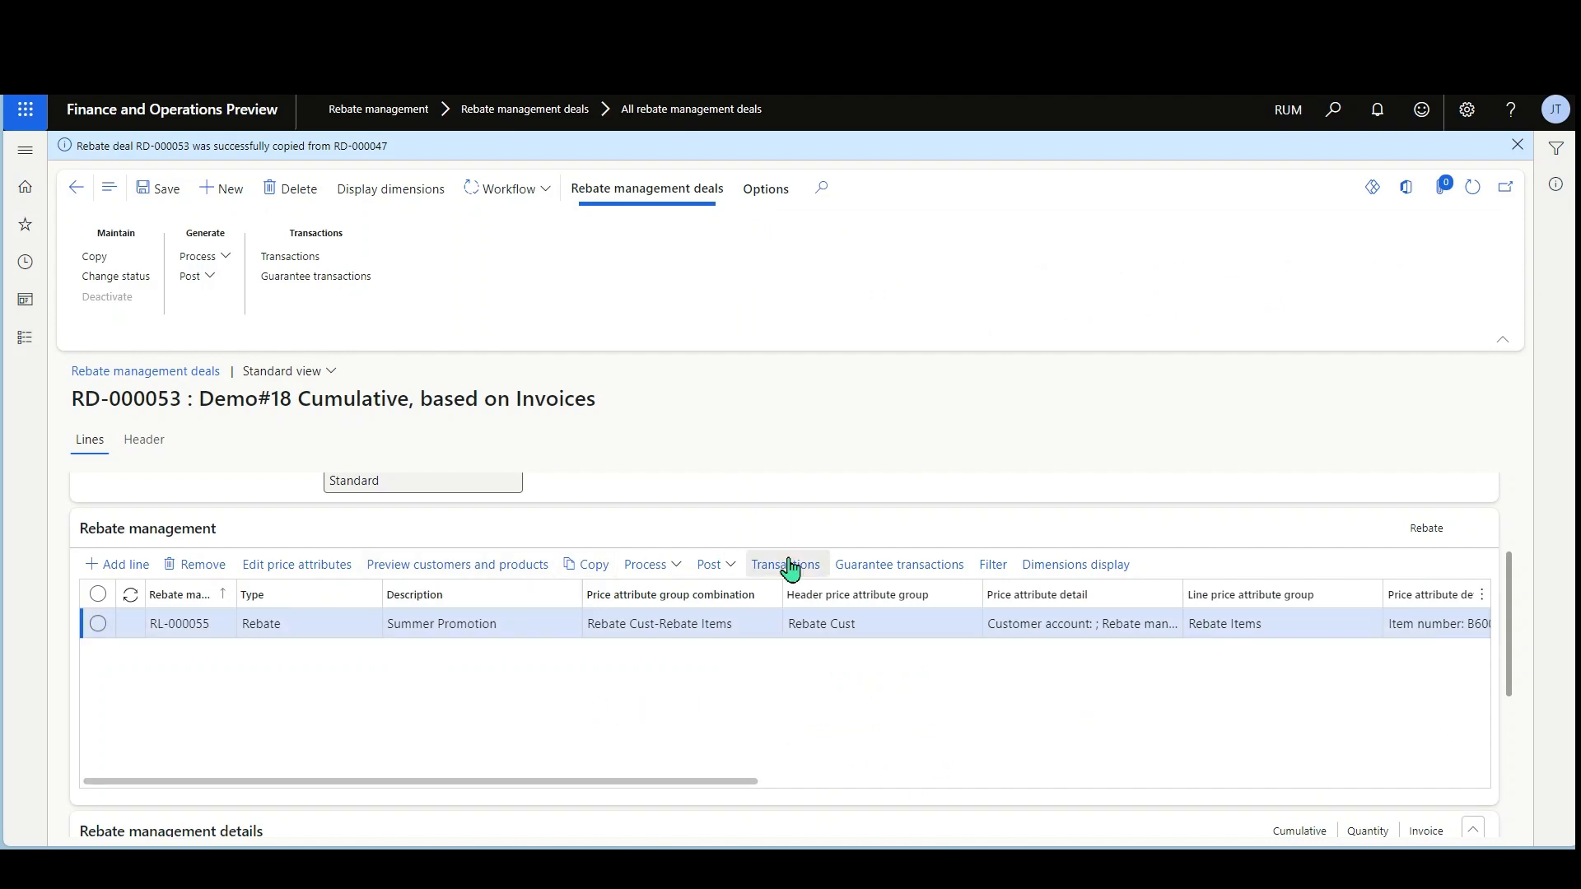
pyautogui.scroll(-4, 741, 690)
pyautogui.scroll(3, 749, 692)
pyautogui.scroll(3, 751, 692)
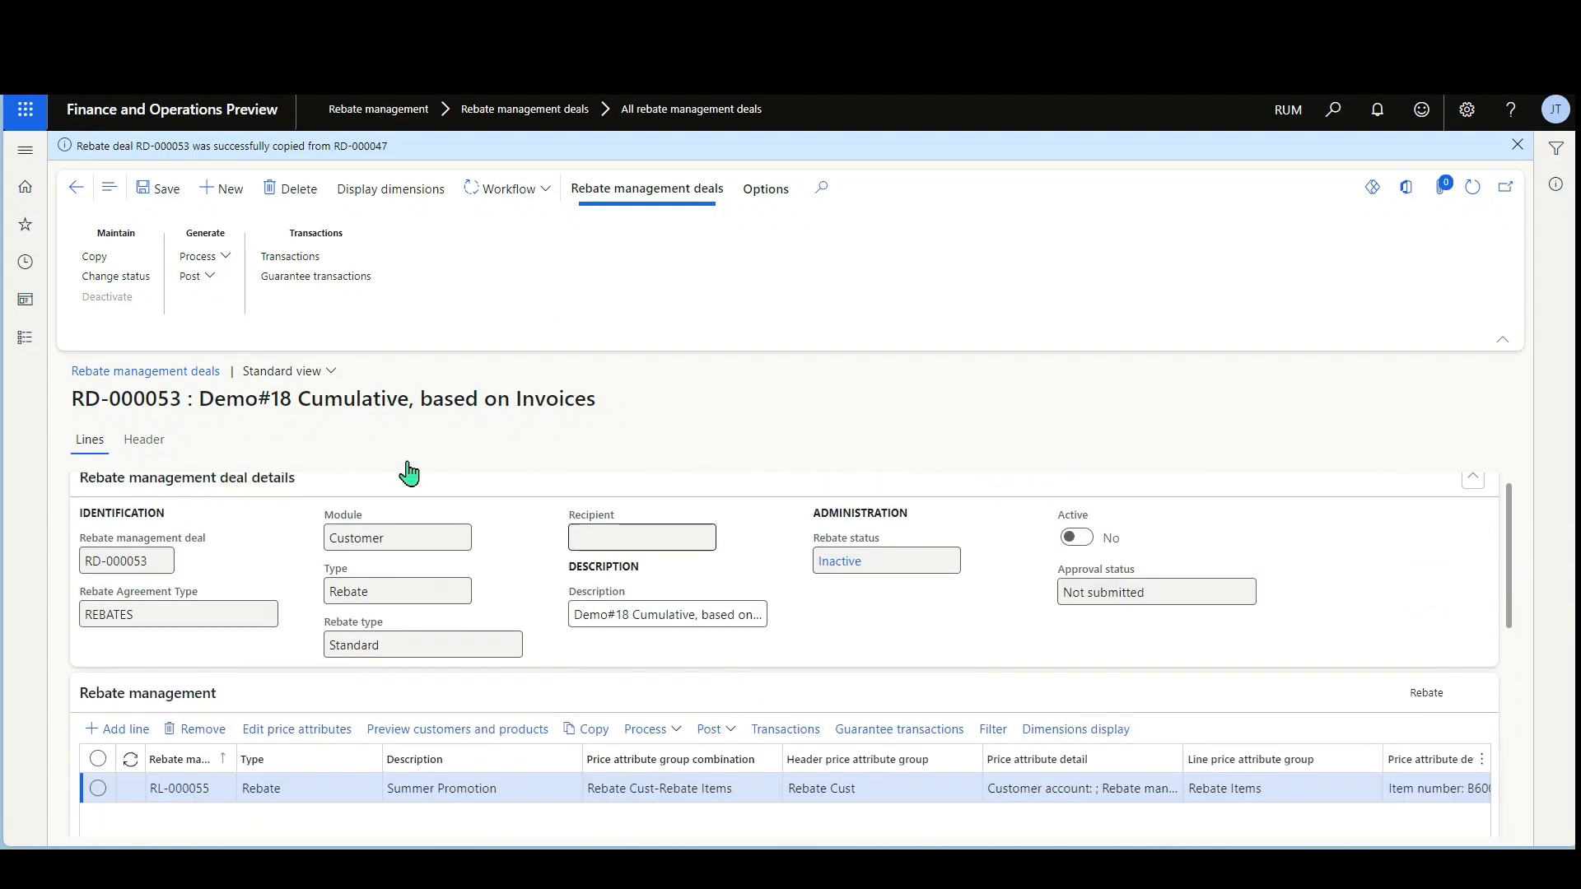
pyautogui.click(491, 197)
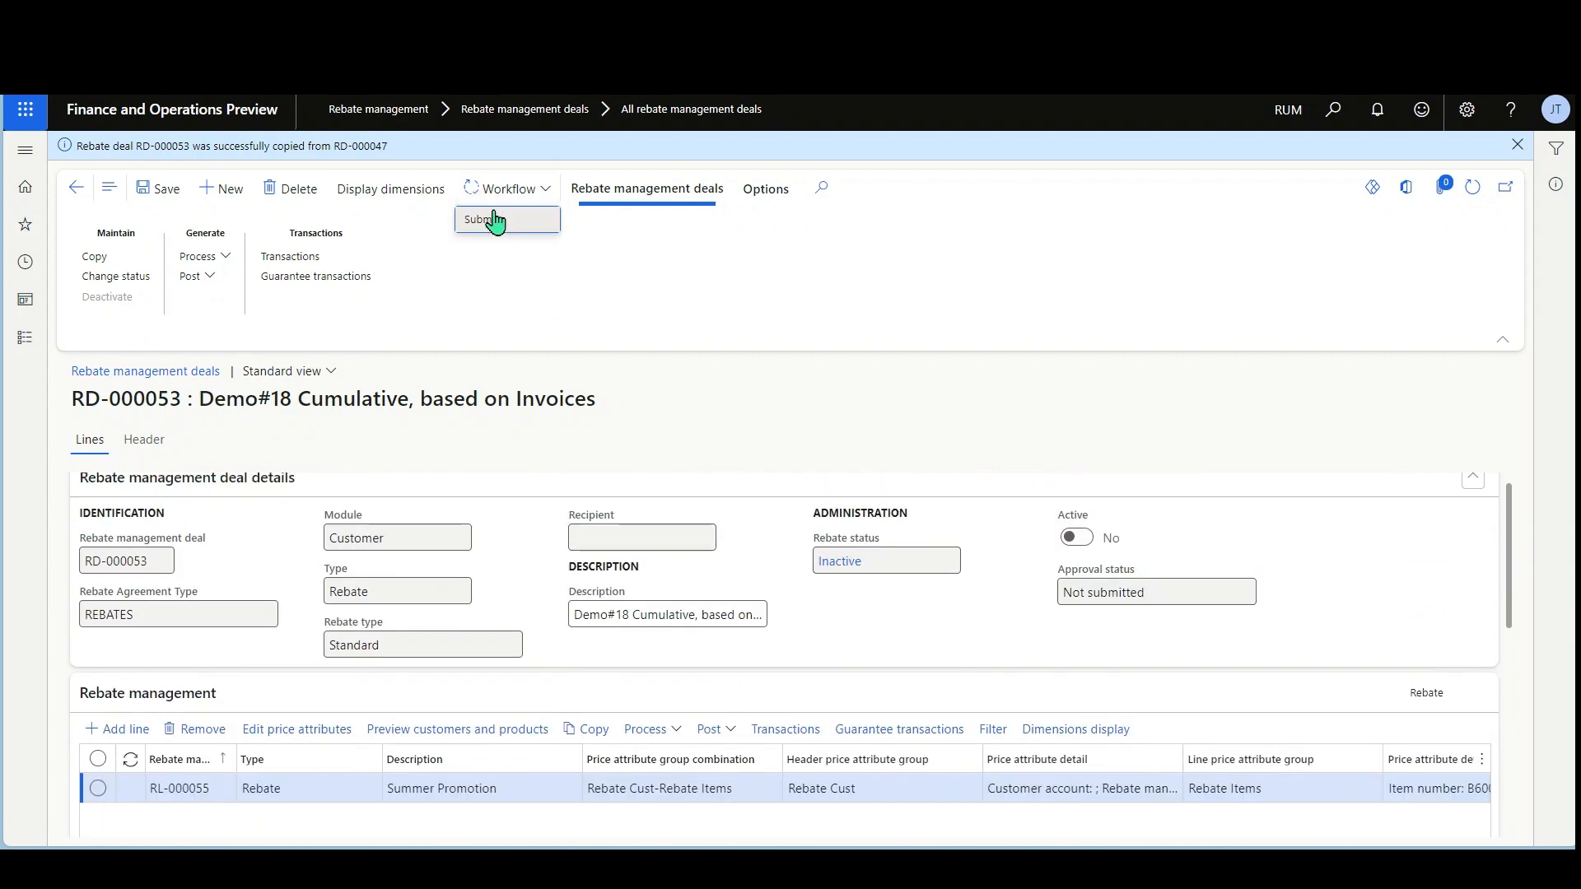
pyautogui.click(497, 220)
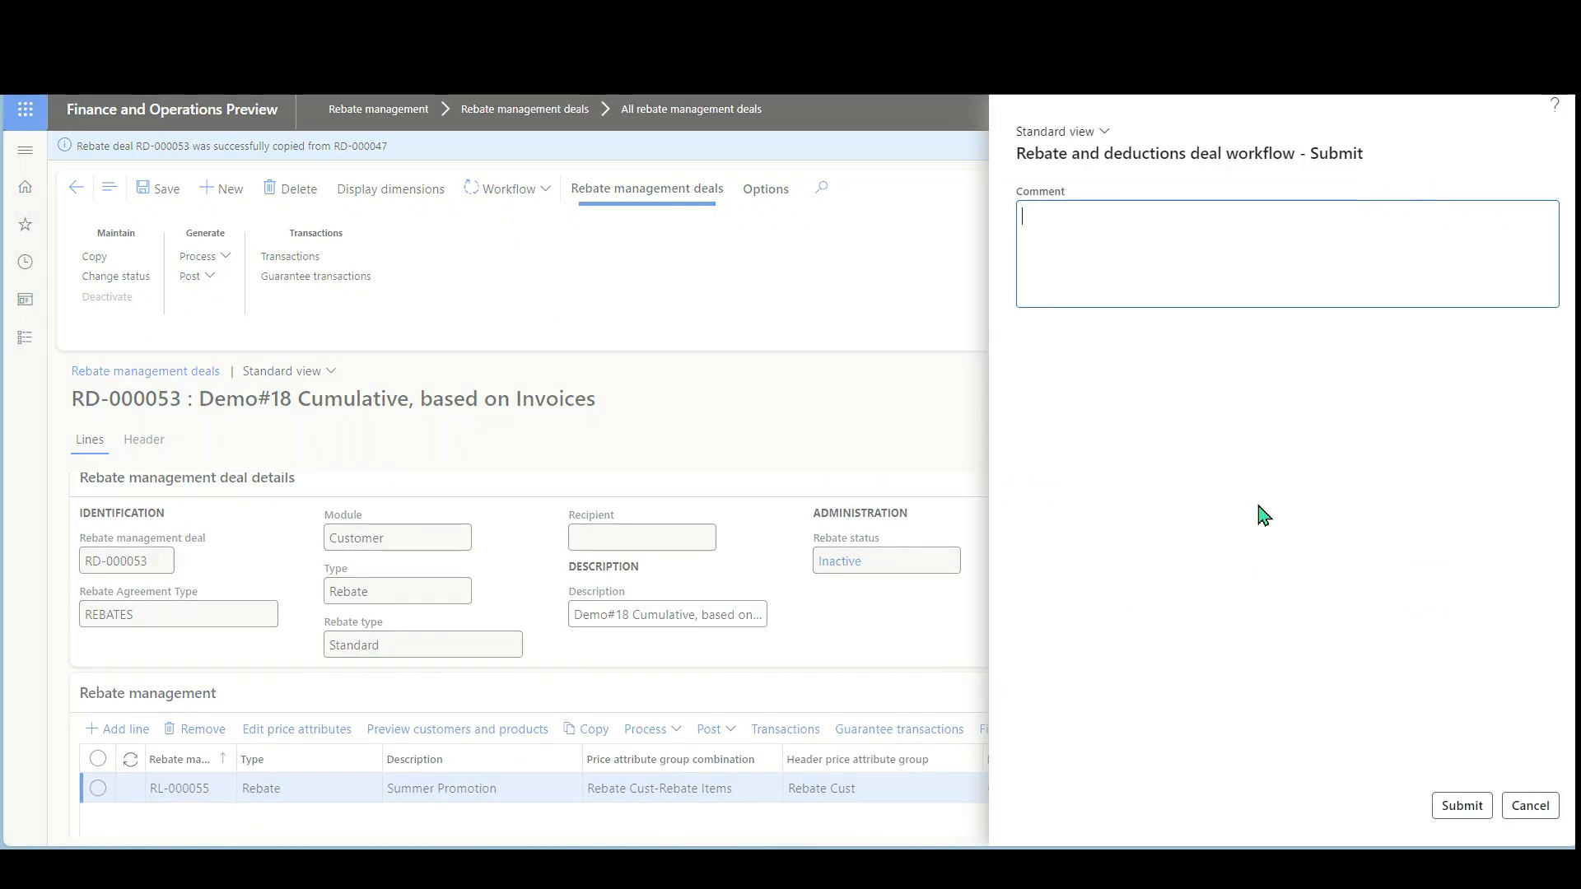
pyautogui.click(1448, 807)
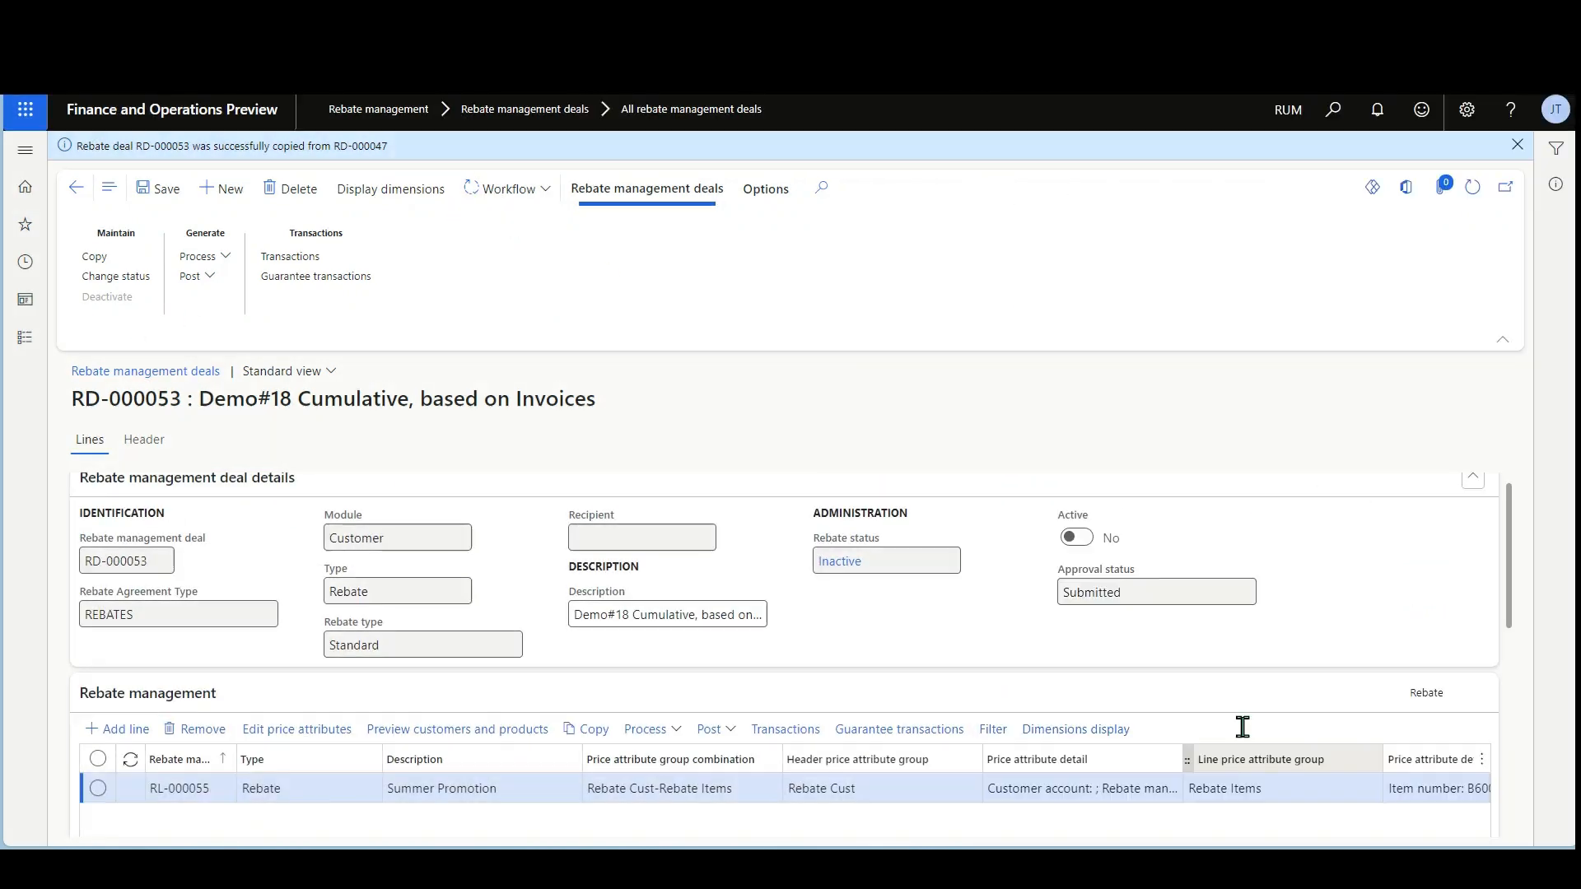
# Change the deal's rebate status to Agreed, dismiss the copy notification and refresh the record
pyautogui.click(115, 276)
pyautogui.click(1406, 276)
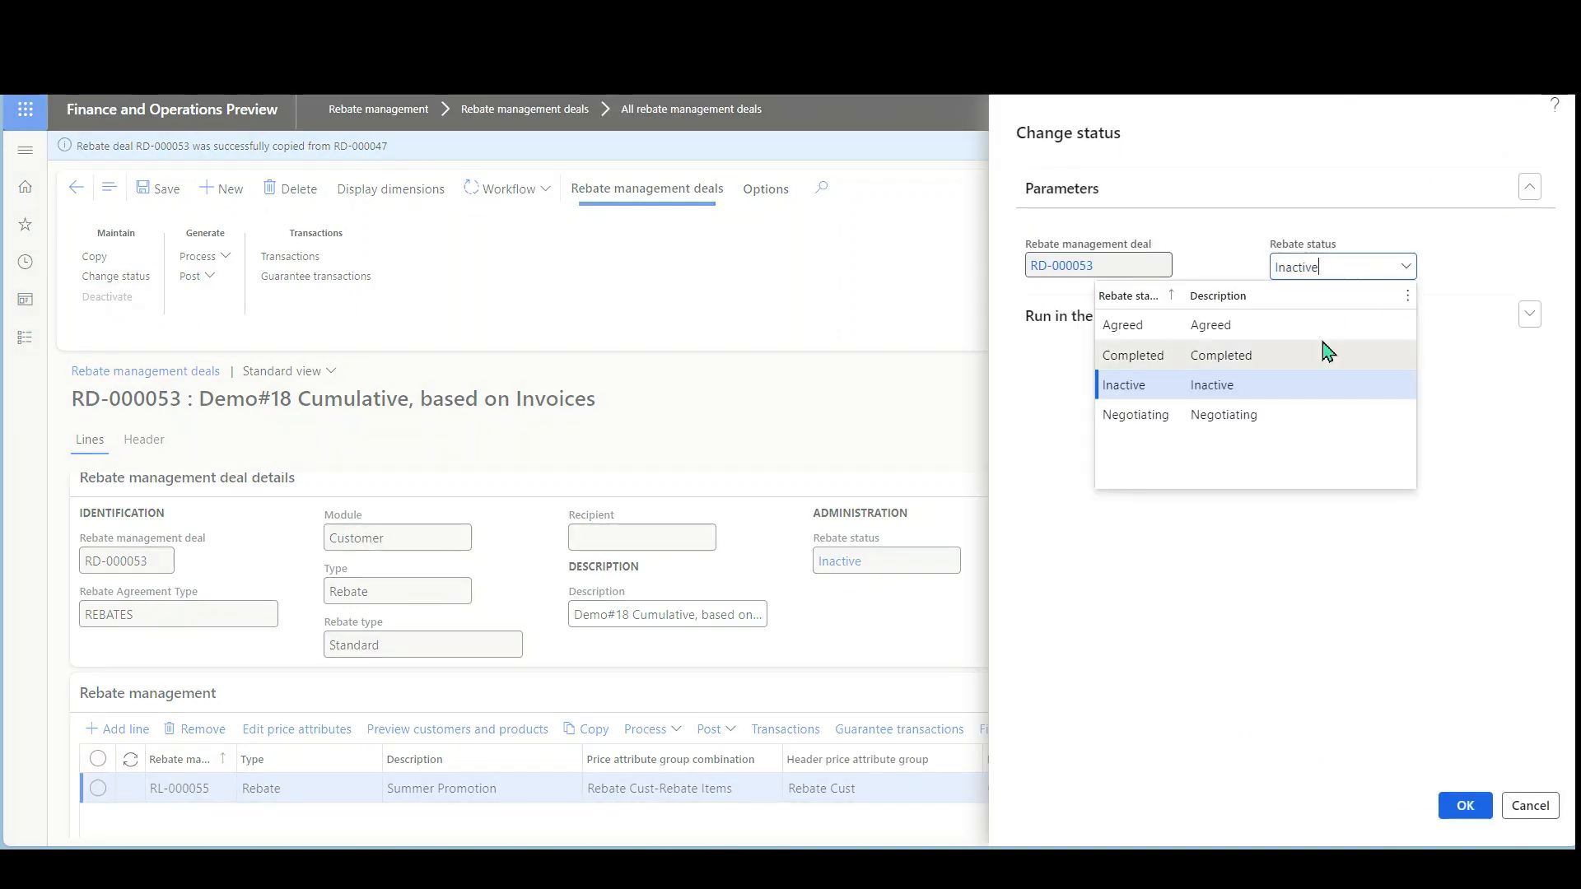
pyautogui.click(1317, 323)
pyautogui.click(1465, 805)
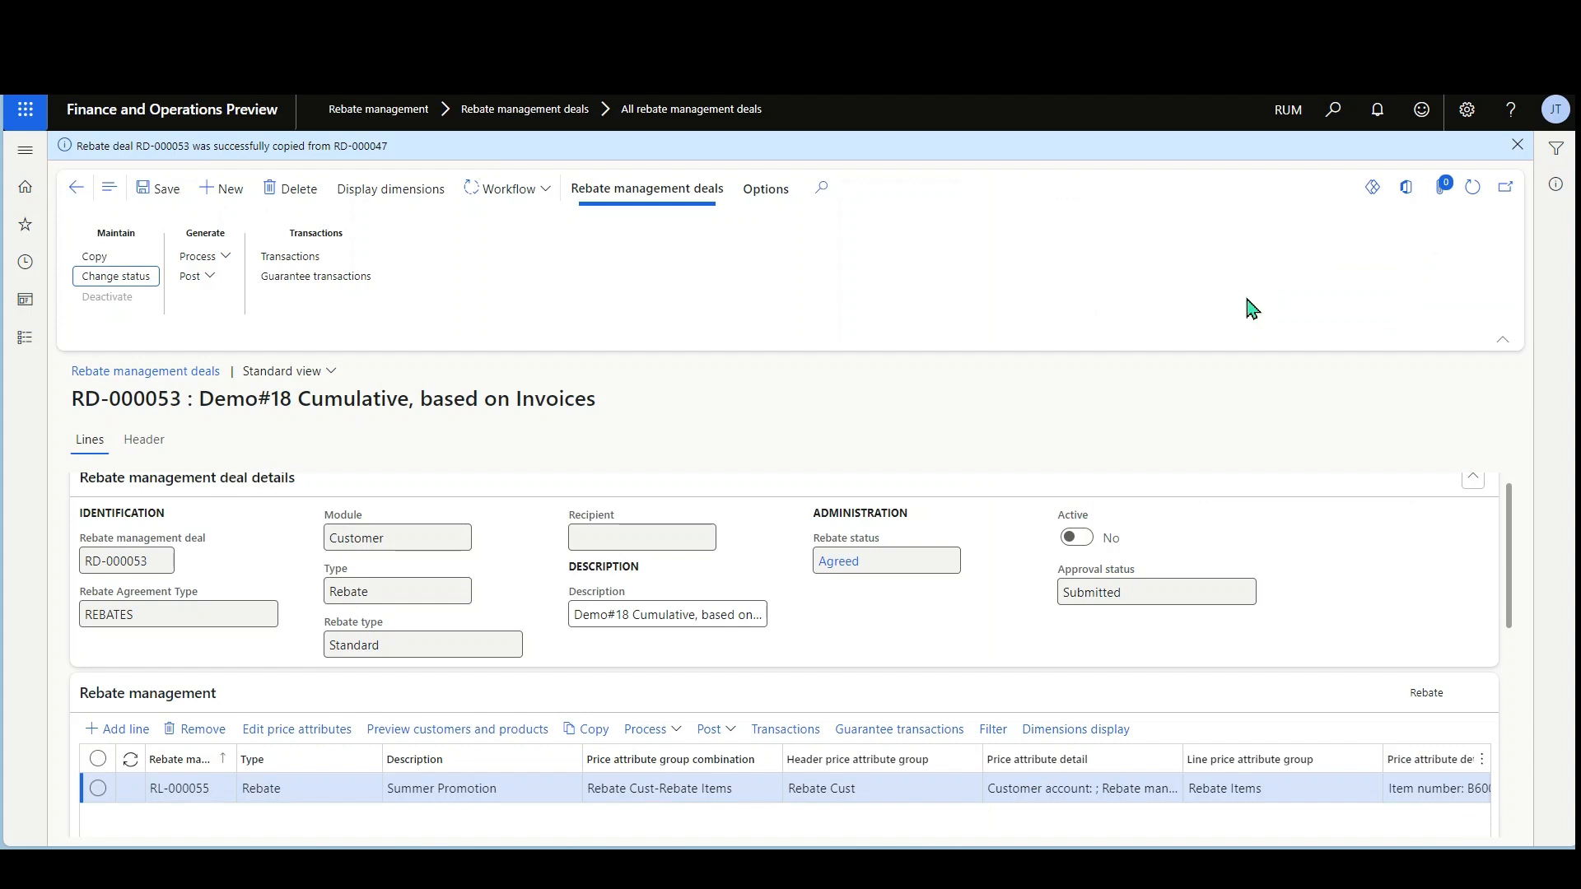
pyautogui.click(1508, 146)
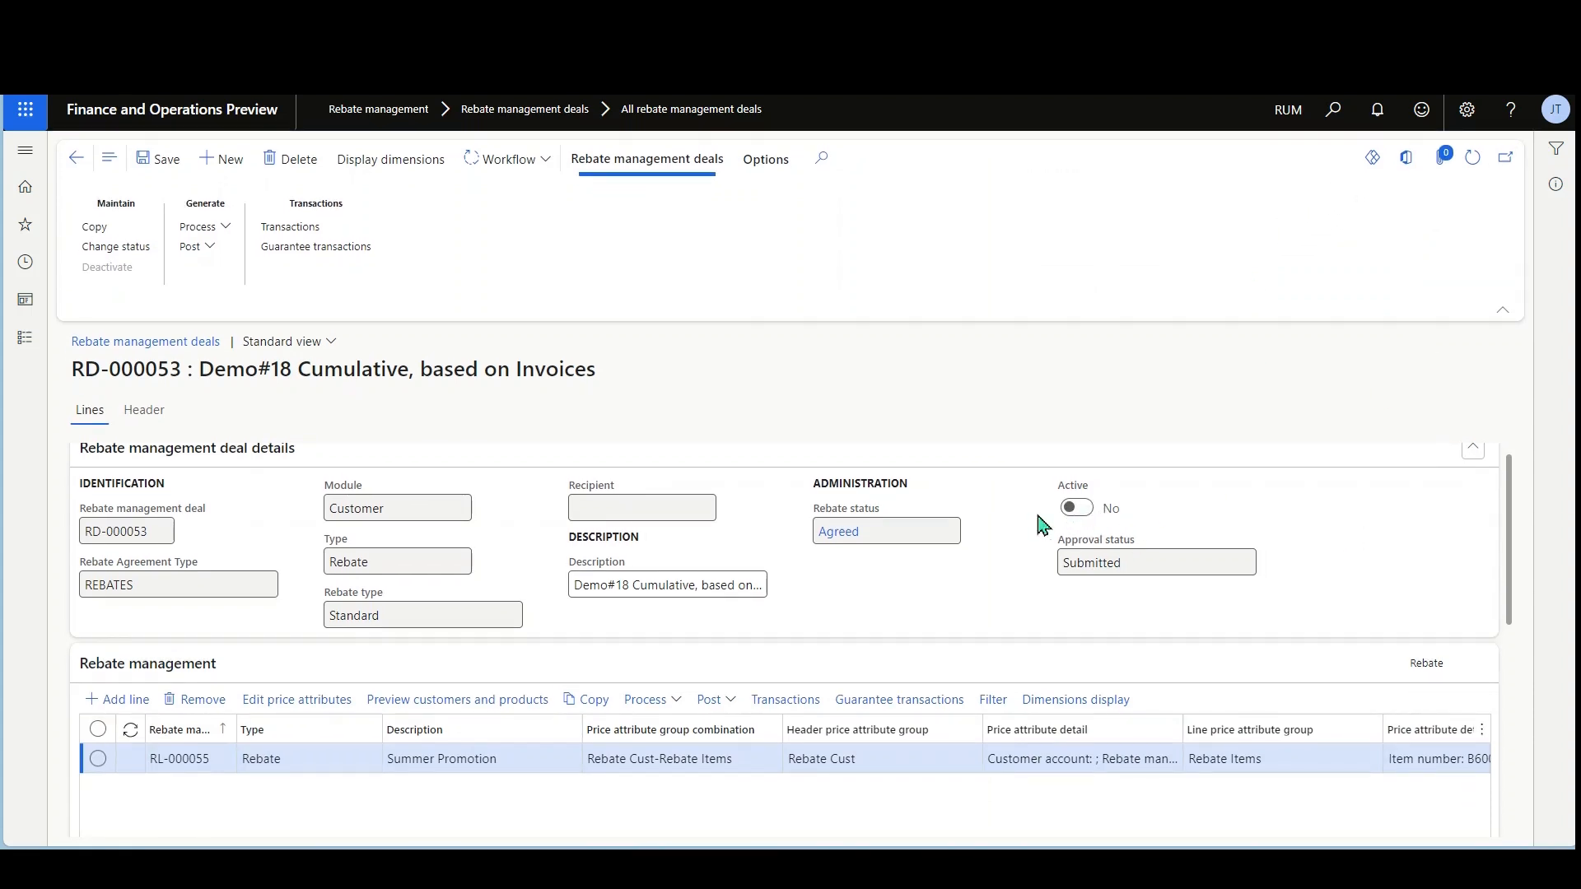
pyautogui.click(1473, 158)
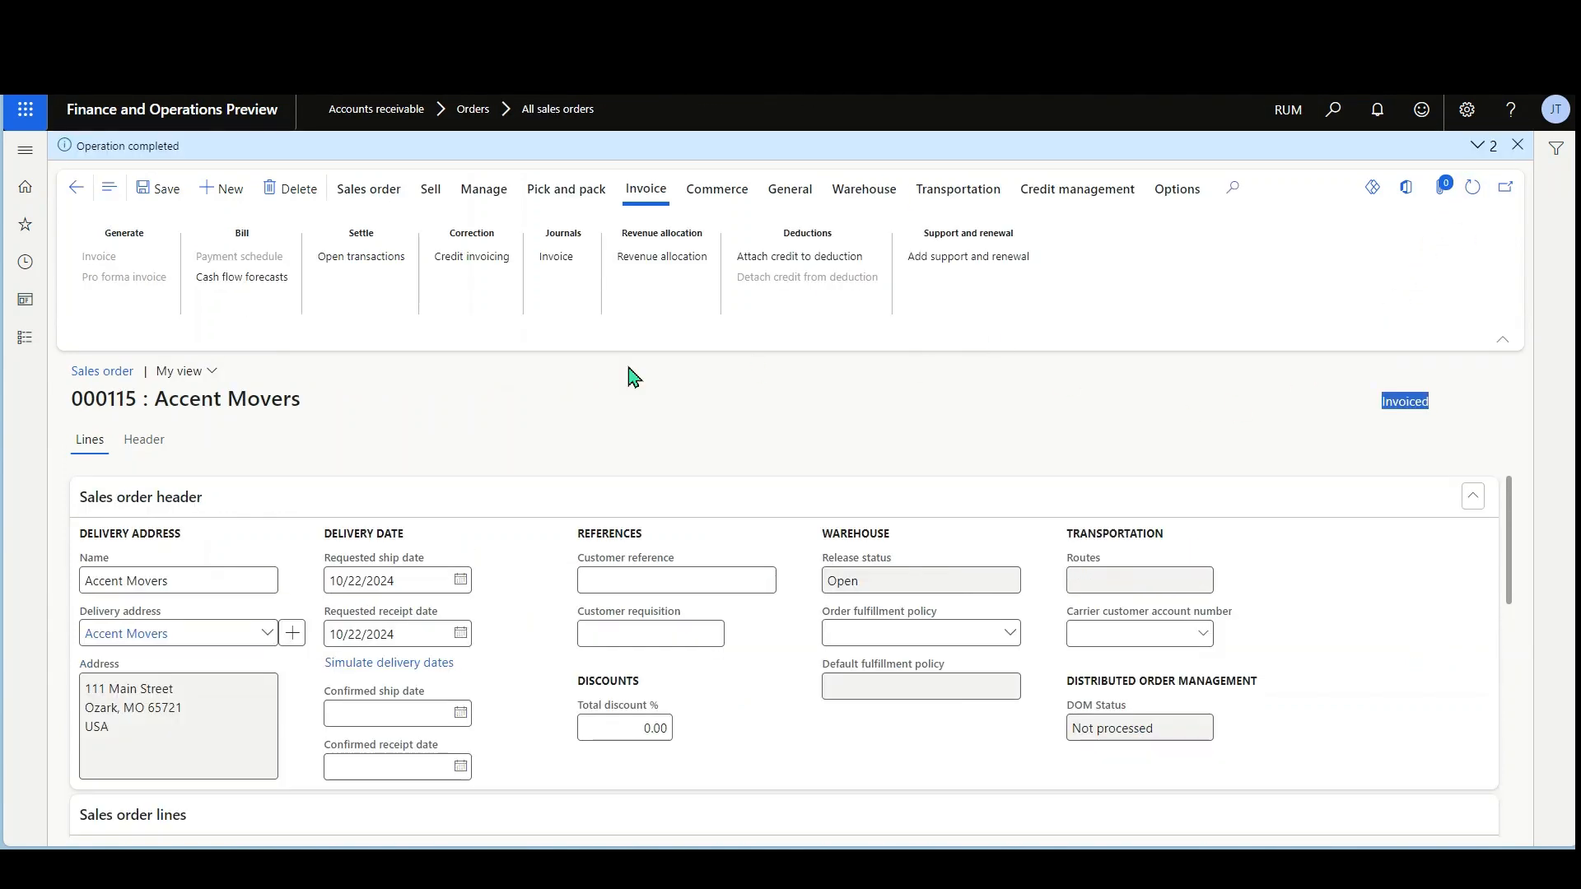
# From the existing sales order page, create a new sales order for the Two Men & a Truck customer in Ozark
pyautogui.click(601, 367)
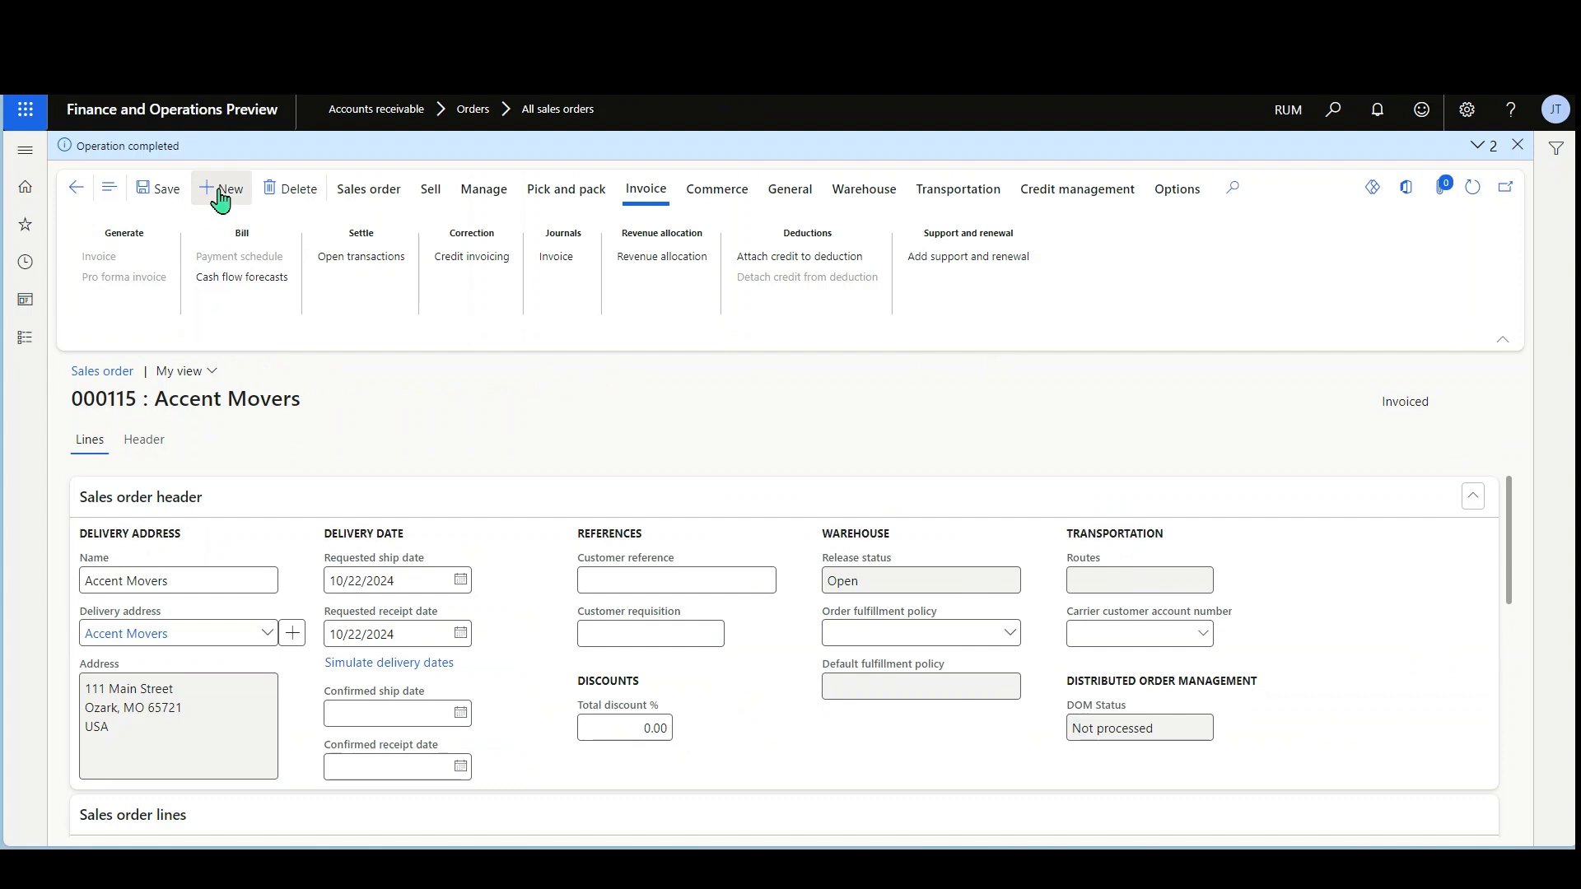
pyautogui.hotkey('alt', 'n')
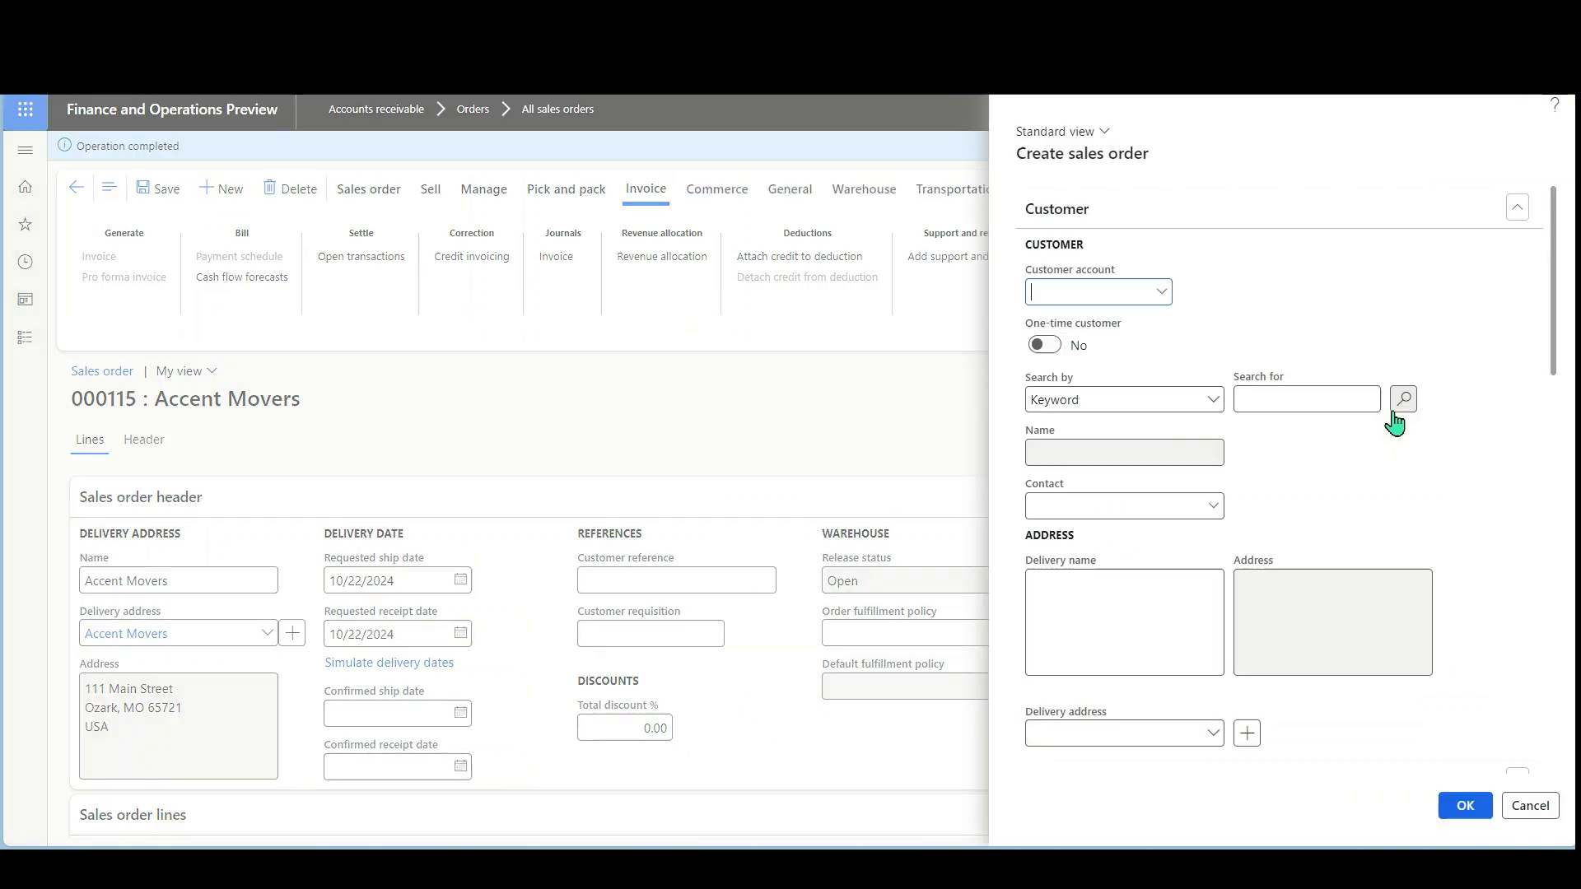
pyautogui.click(1164, 294)
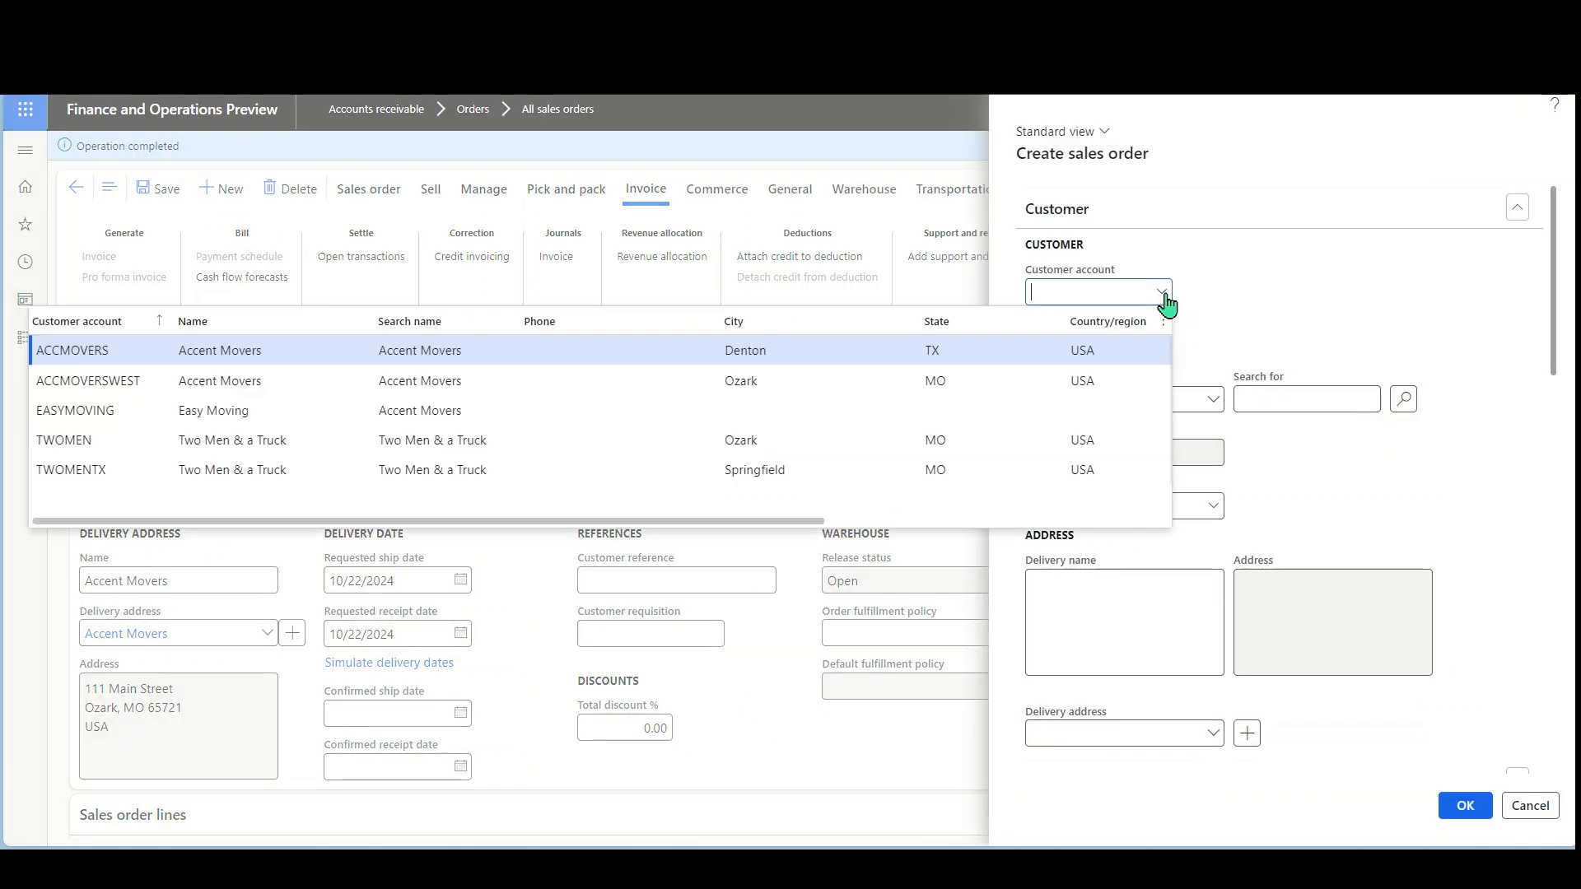
pyautogui.click(348, 451)
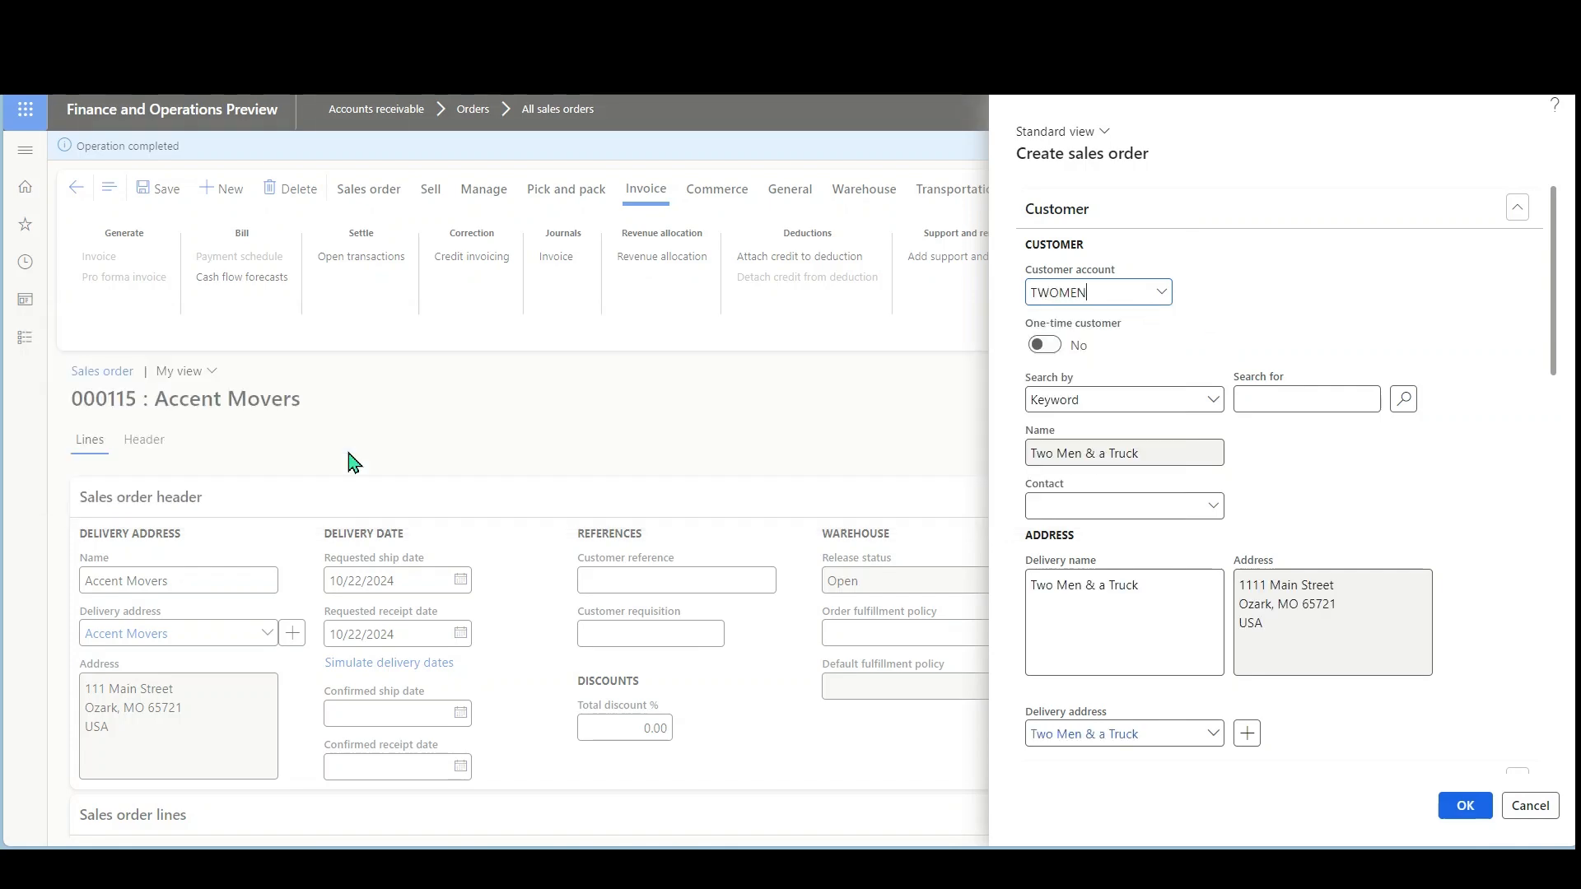
pyautogui.scroll(-5, 1349, 544)
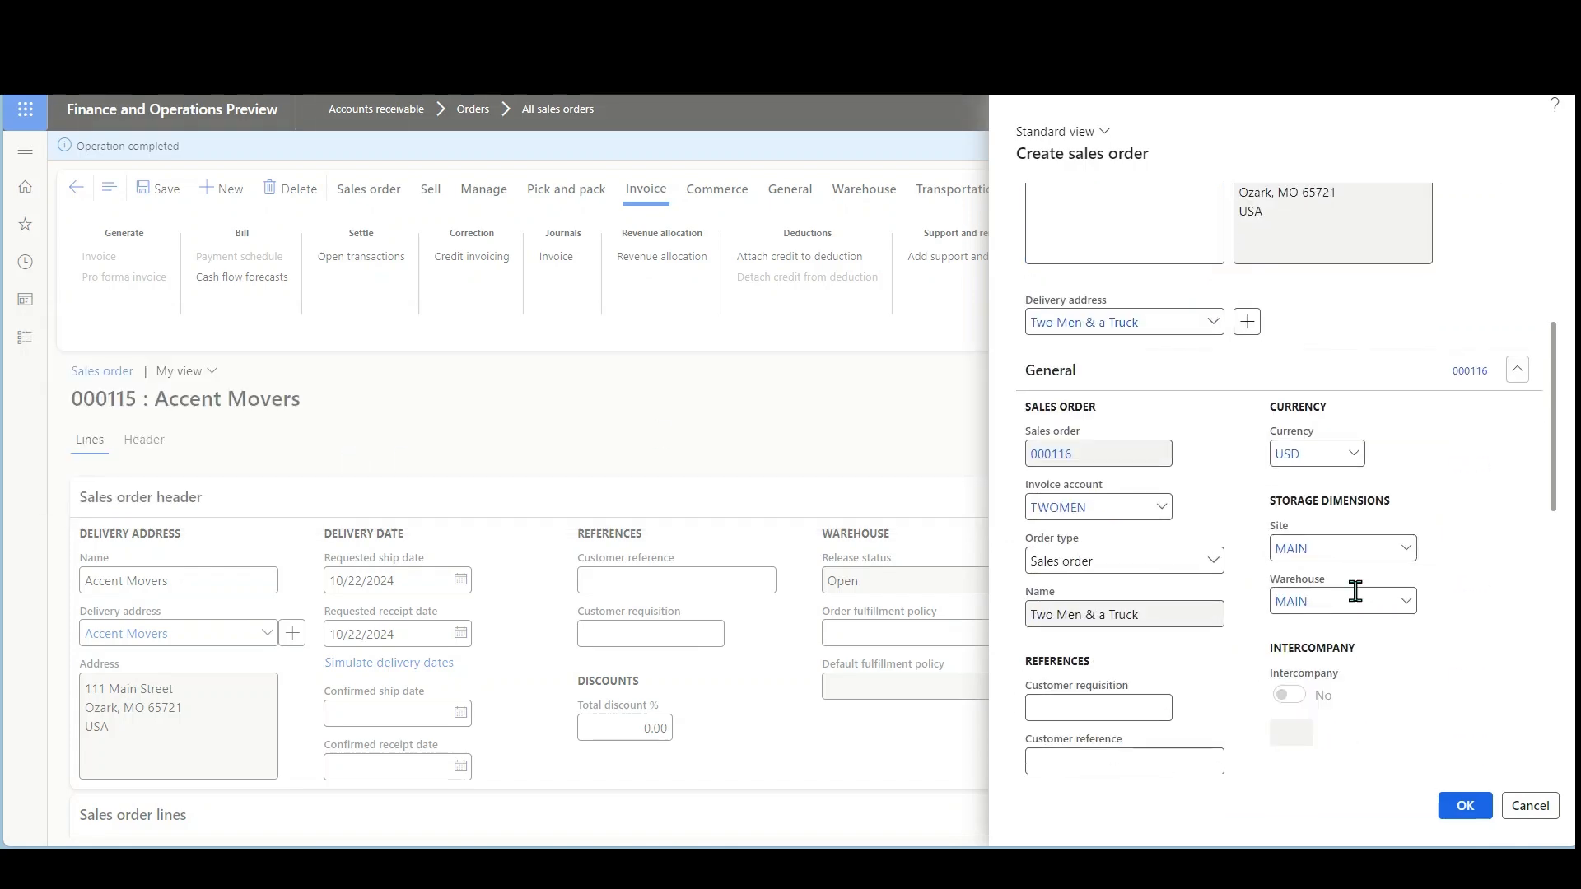
pyautogui.click(1465, 807)
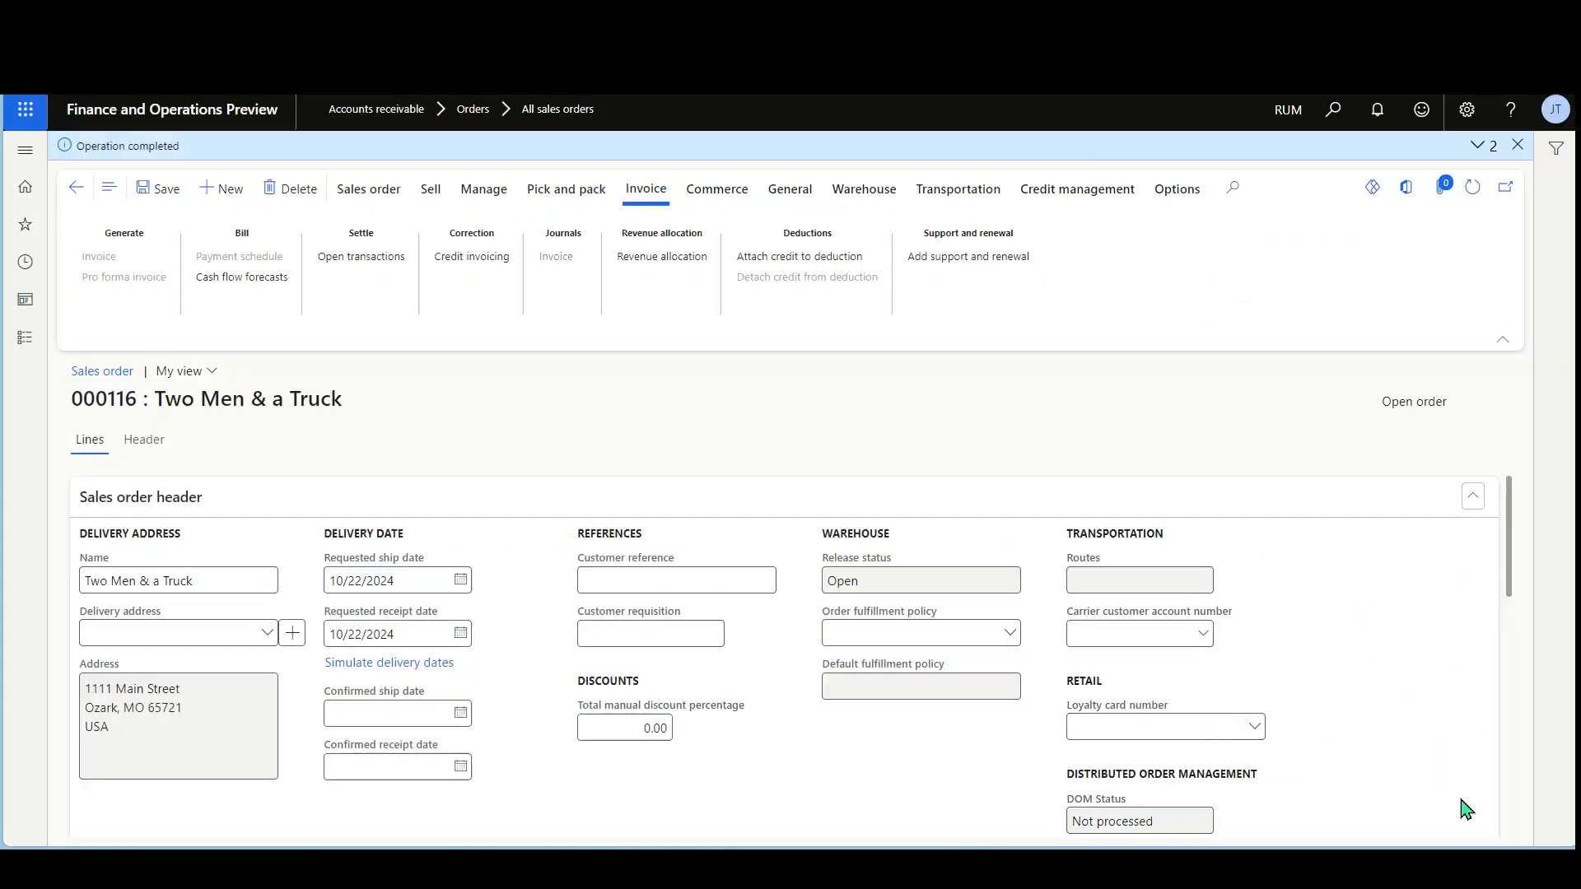
# Enter item B600 on the first line of the new sales order
pyautogui.scroll(-8, 762, 660)
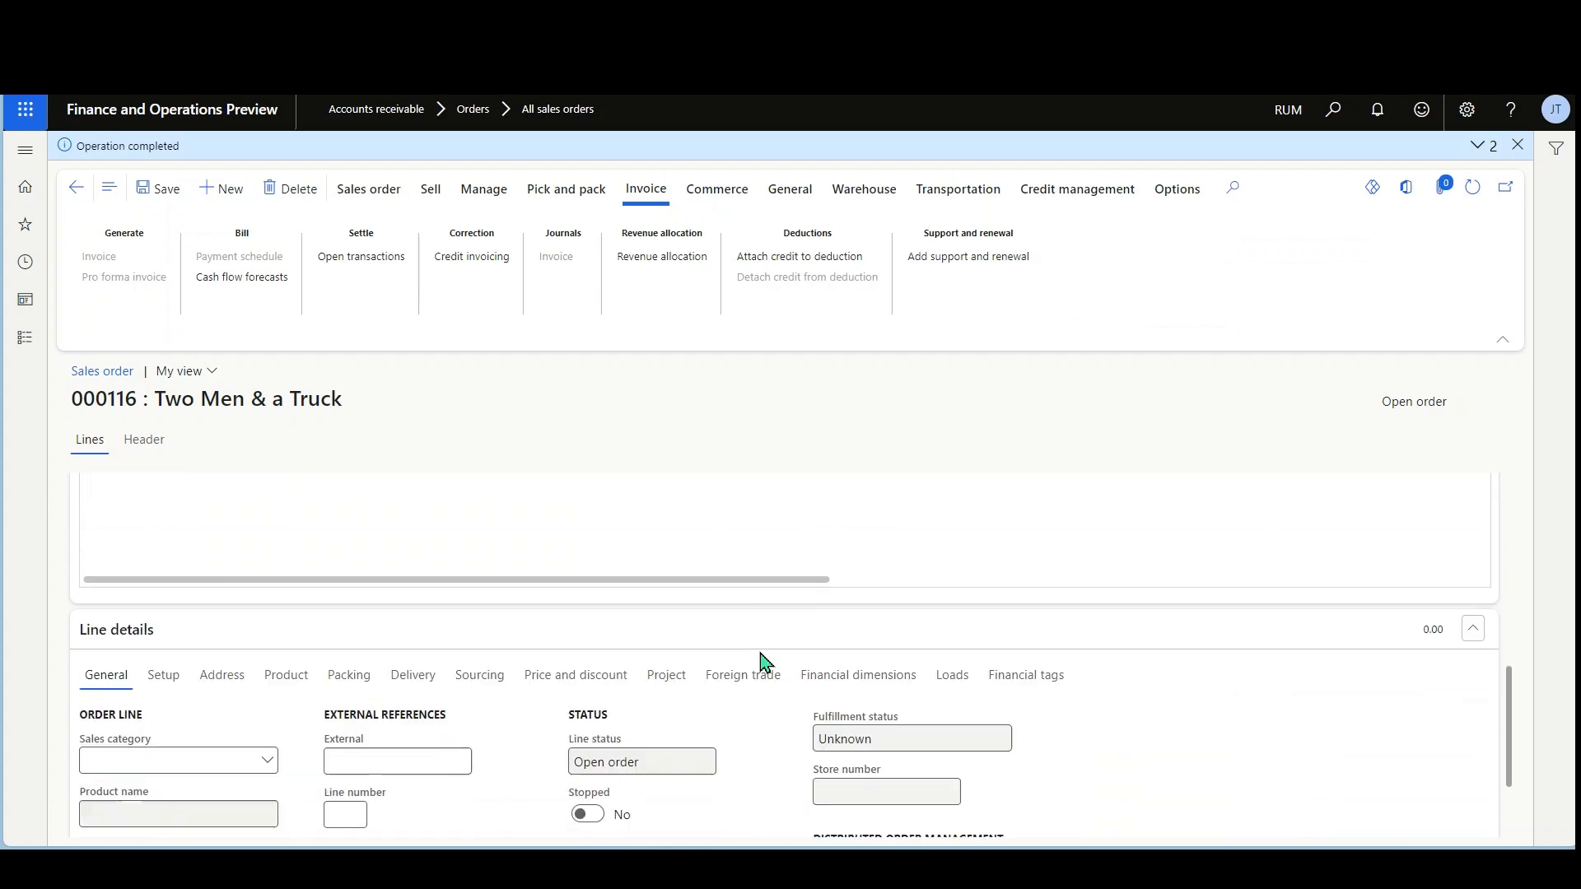
pyautogui.click(874, 643)
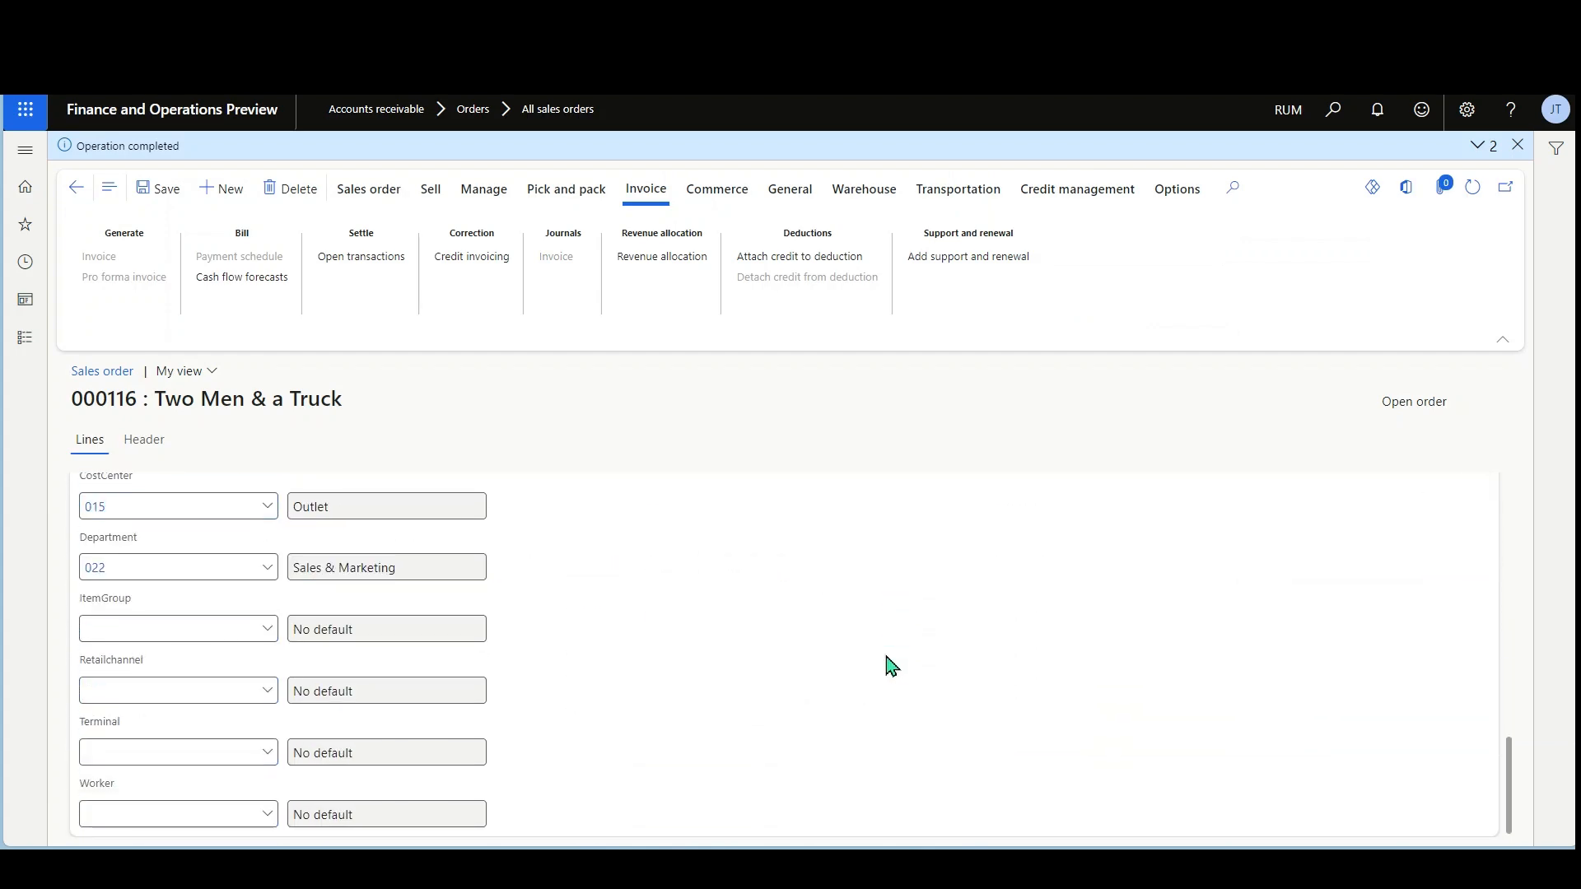
pyautogui.click(103, 625)
pyautogui.scroll(4, 160, 646)
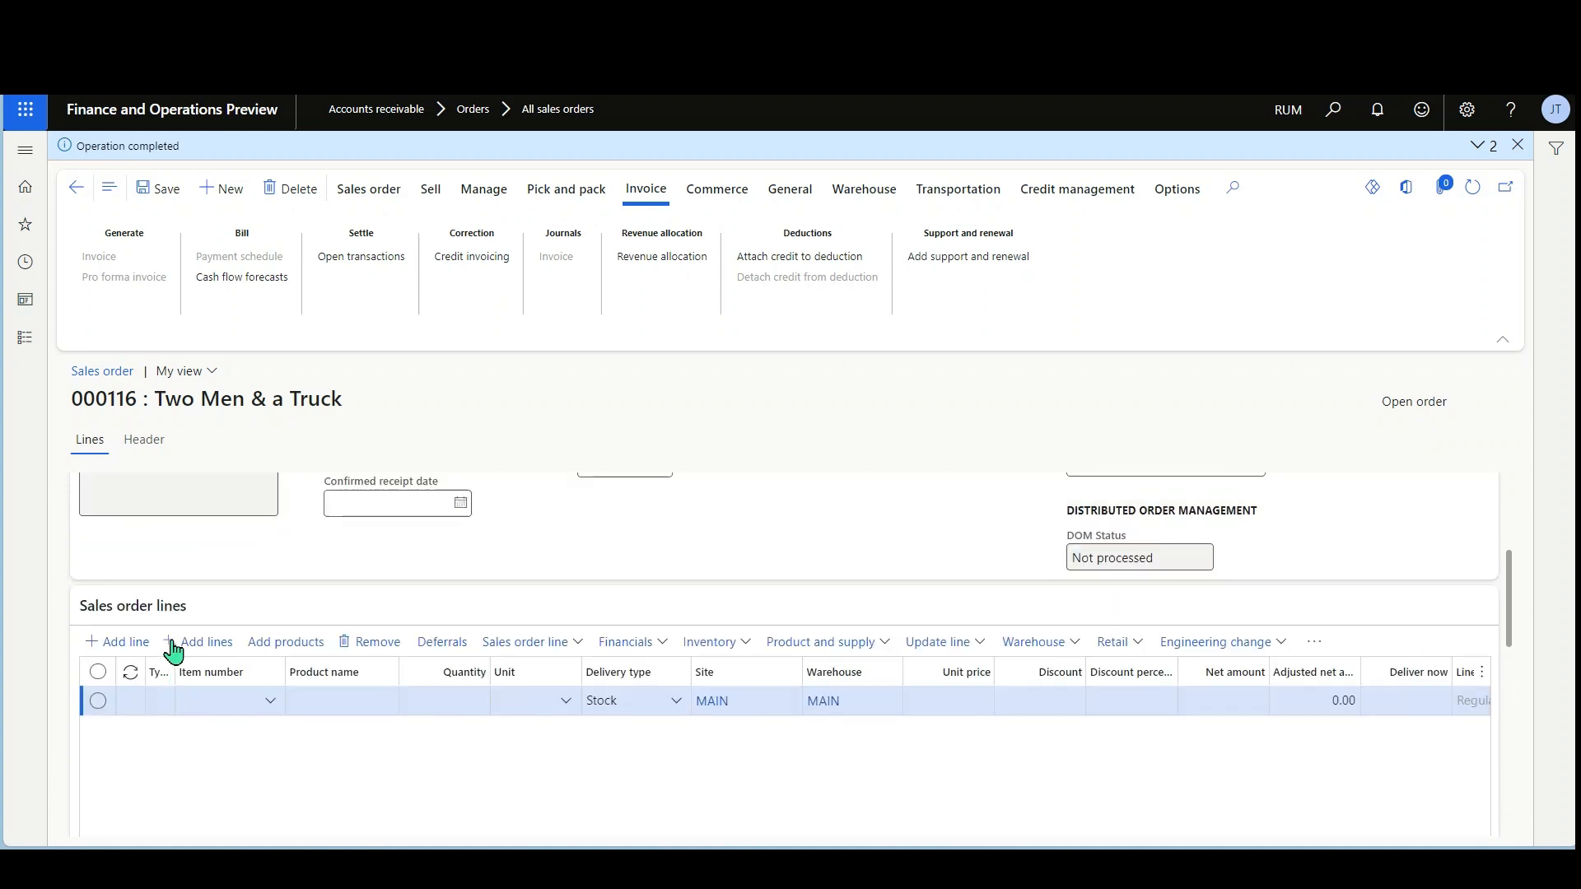
pyautogui.click(268, 704)
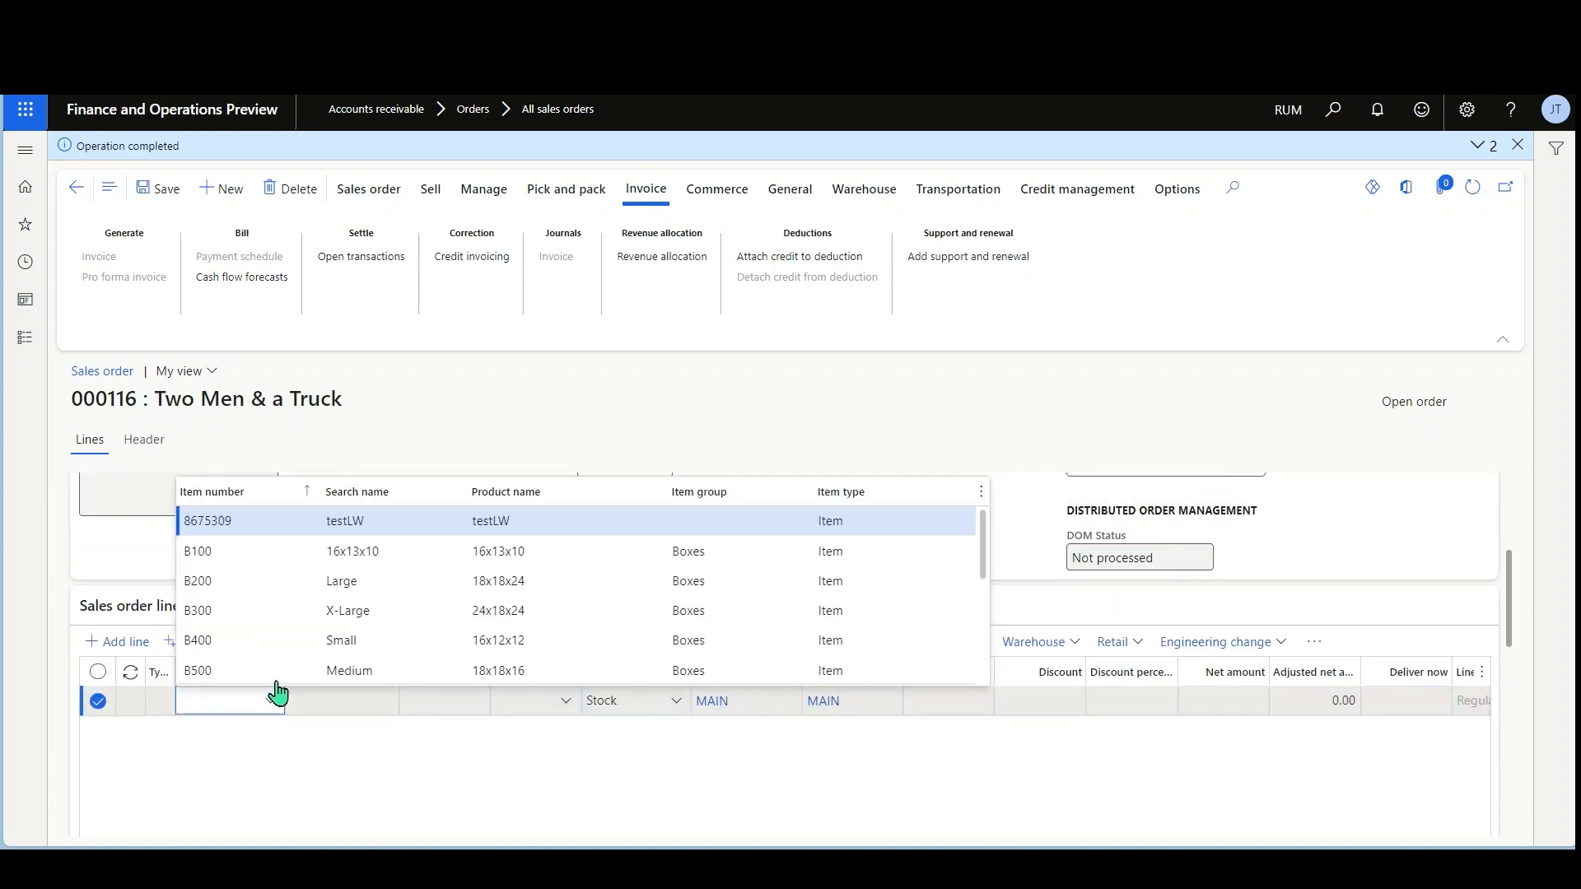
pyautogui.scroll(-3, 327, 616)
pyautogui.click(330, 619)
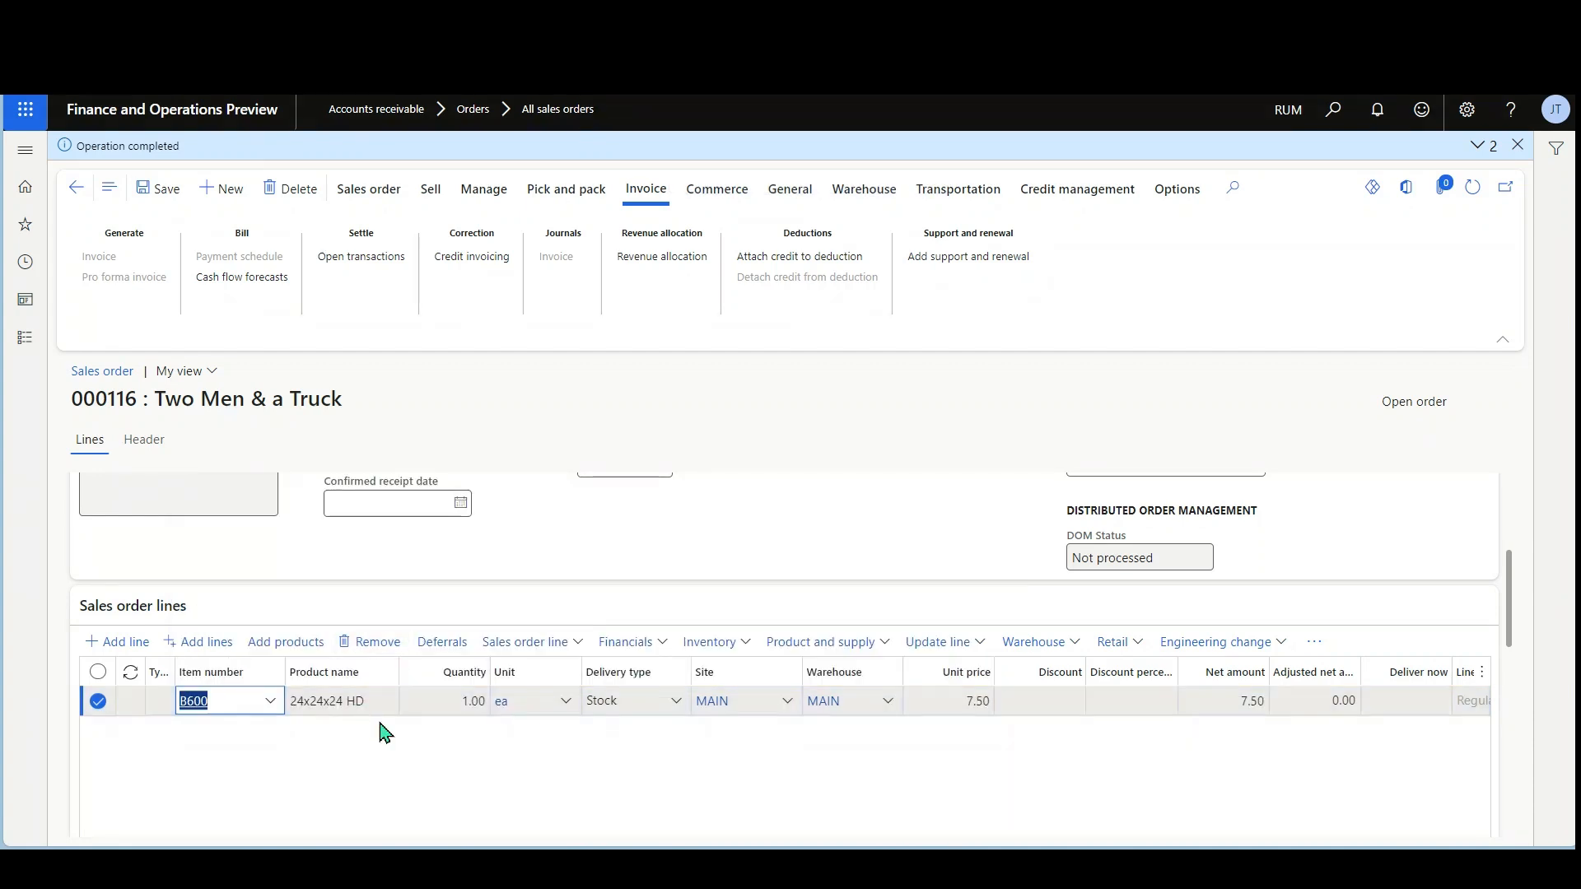
# Set the B600 order line's quantity to 100
pyautogui.press('Tab')
pyautogui.write('5')
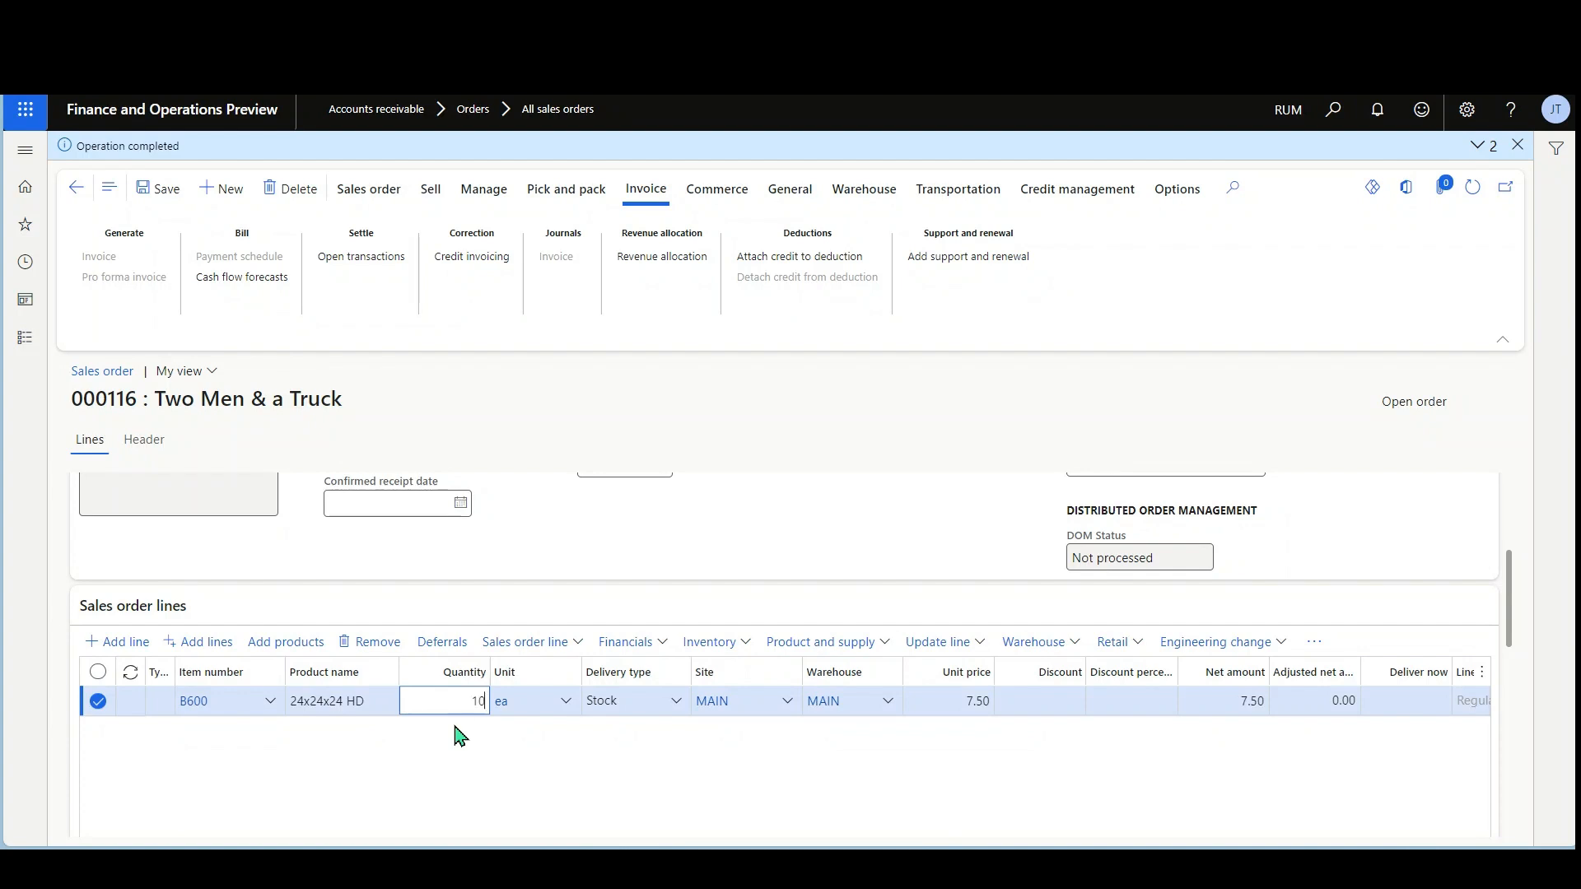
pyautogui.press('Tab')
pyautogui.press('Tab')
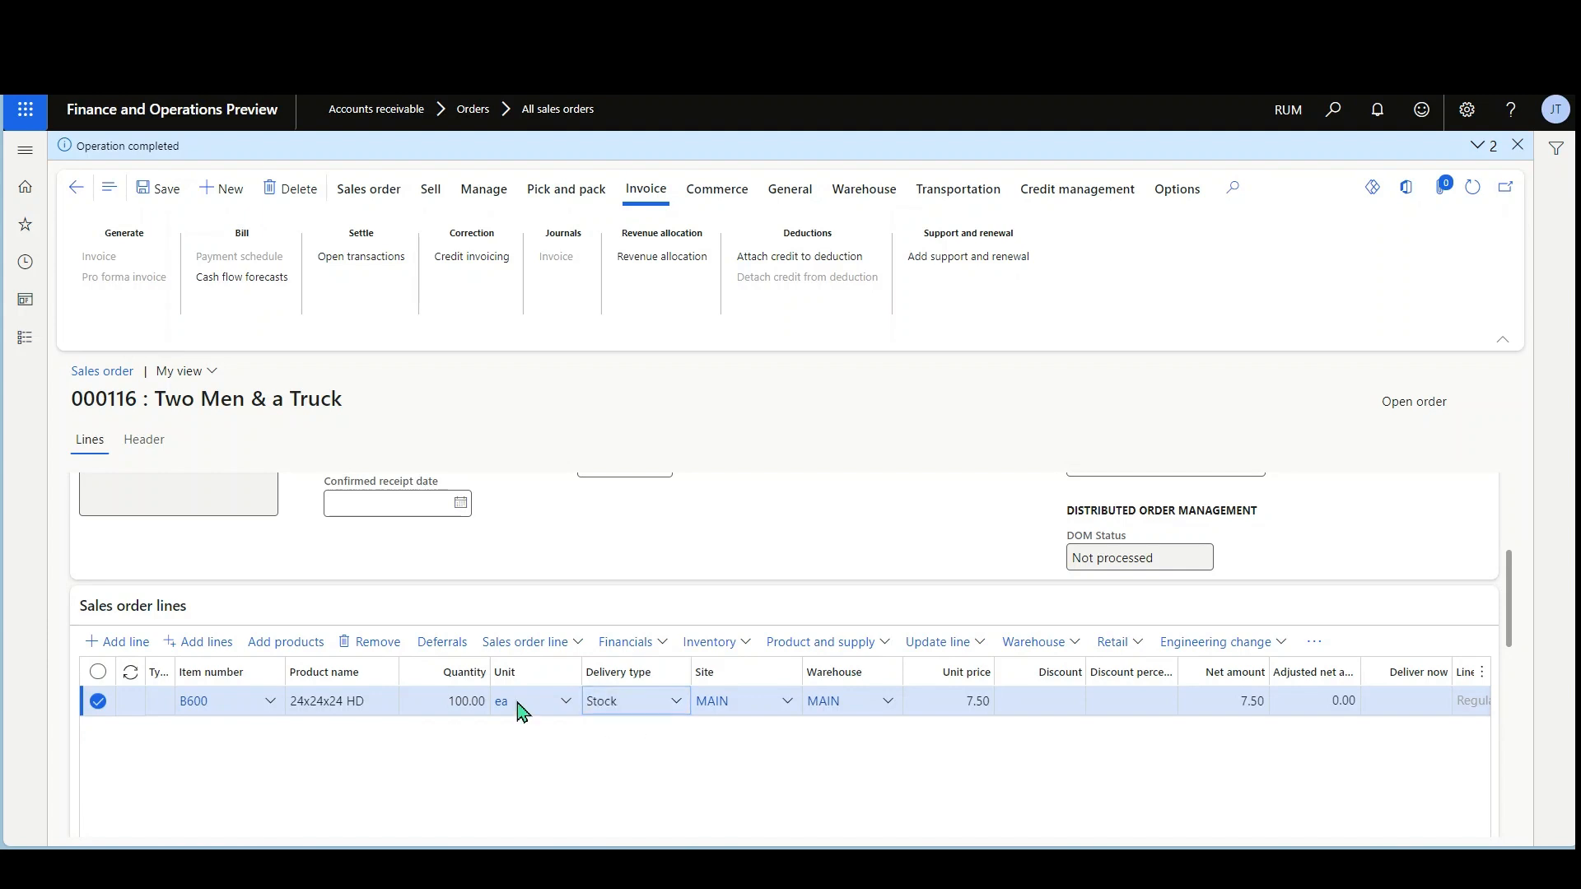
# Open the price details of the B600 sales order line to check its rebate management entries
pyautogui.click(552, 647)
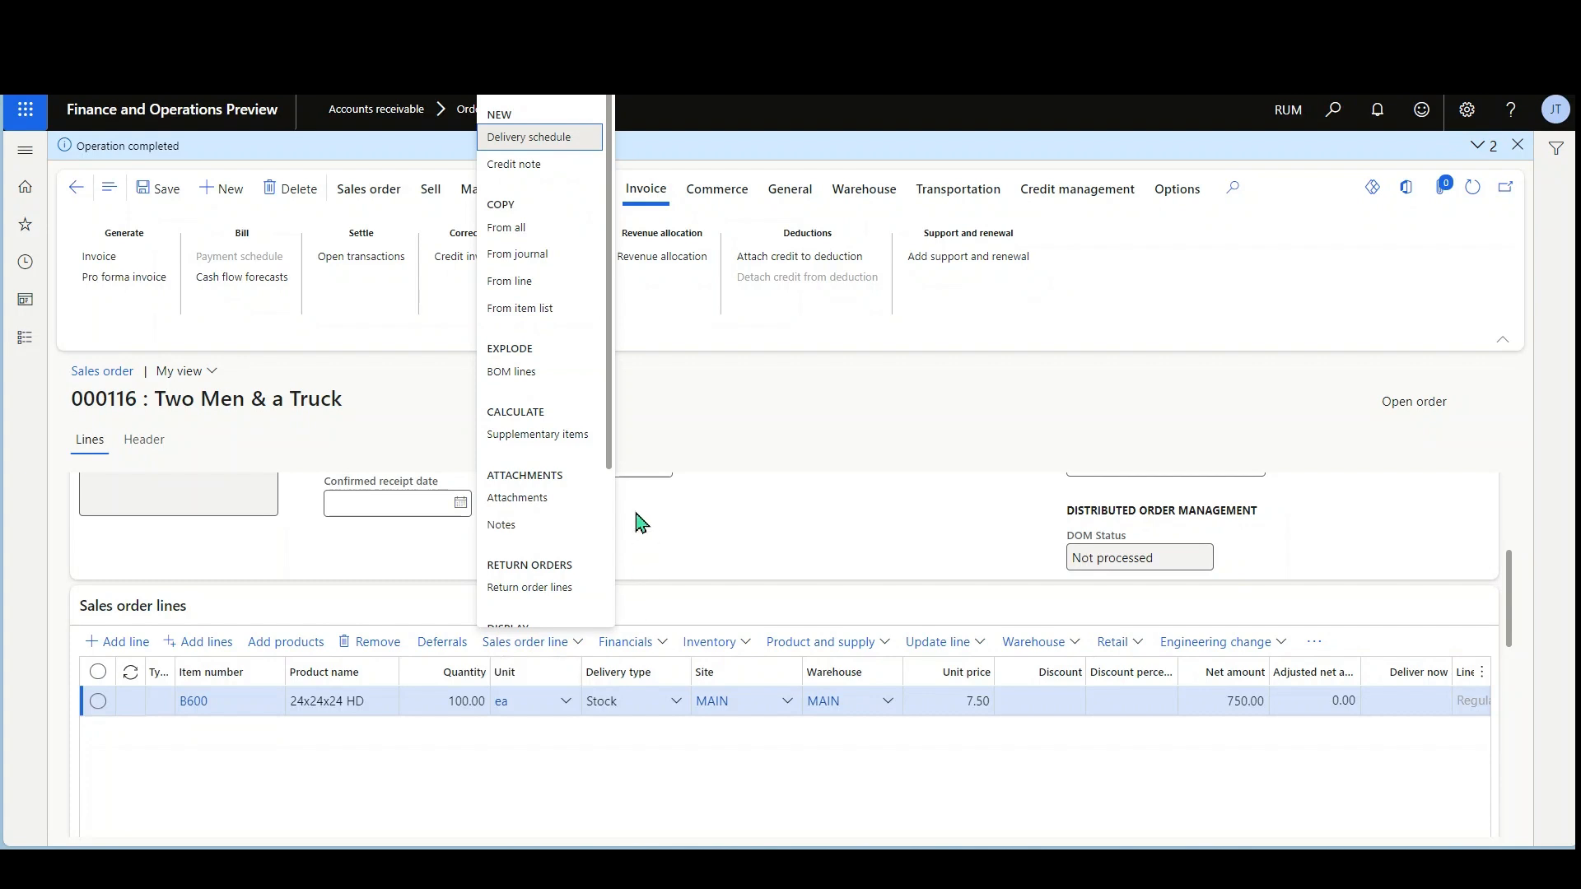
pyautogui.scroll(-4, 597, 529)
pyautogui.scroll(-1, 577, 534)
pyautogui.click(576, 531)
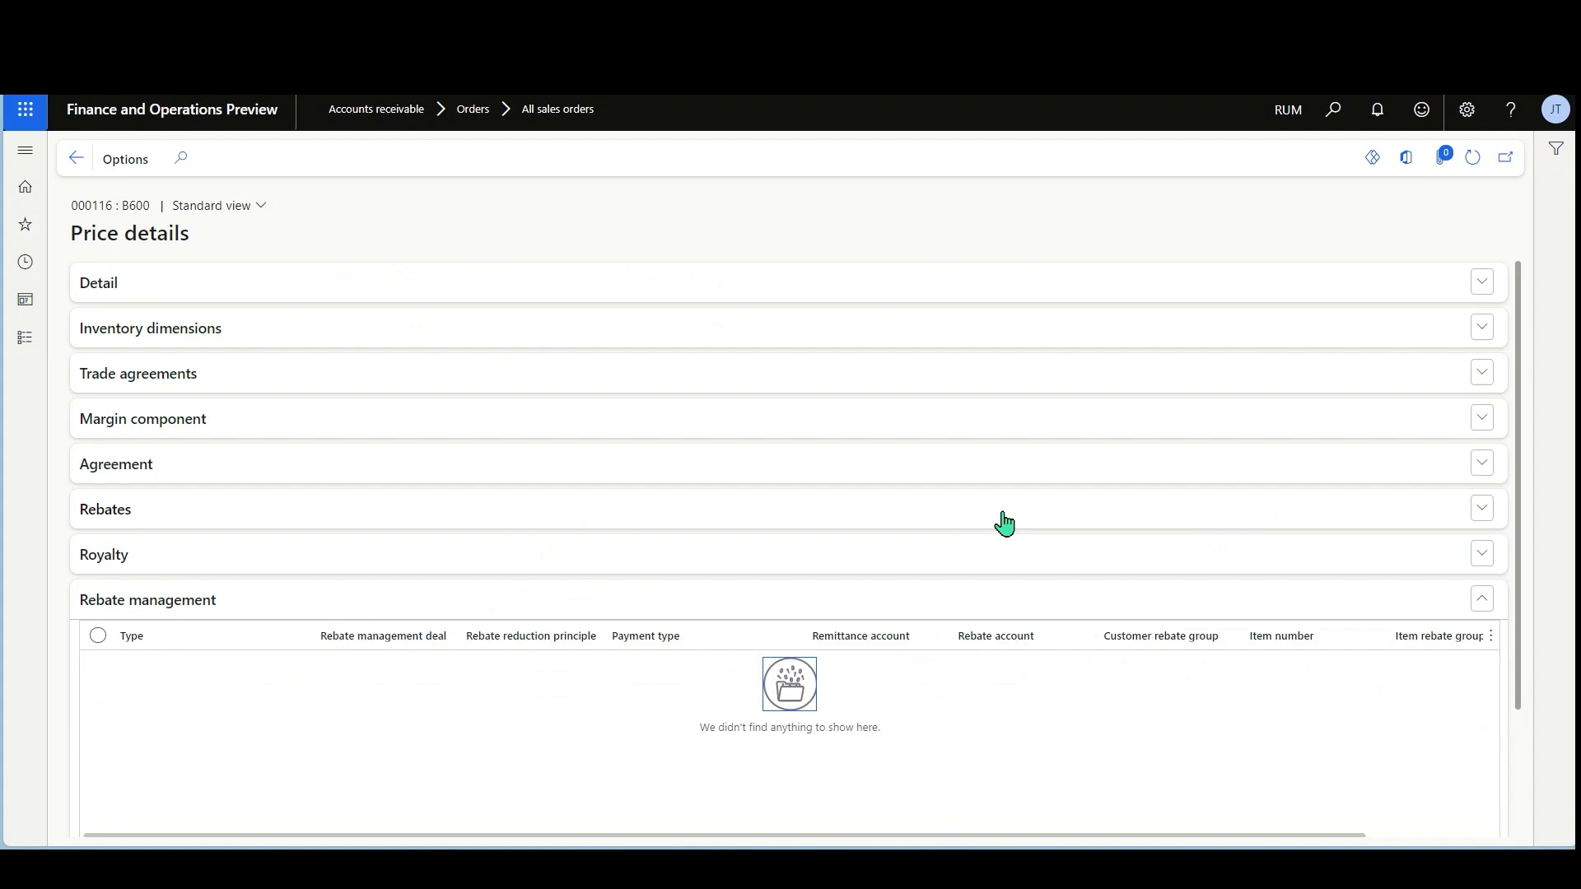
# Return from the price details to the sales order, view its selling commands and dismiss the notification
pyautogui.click(75, 159)
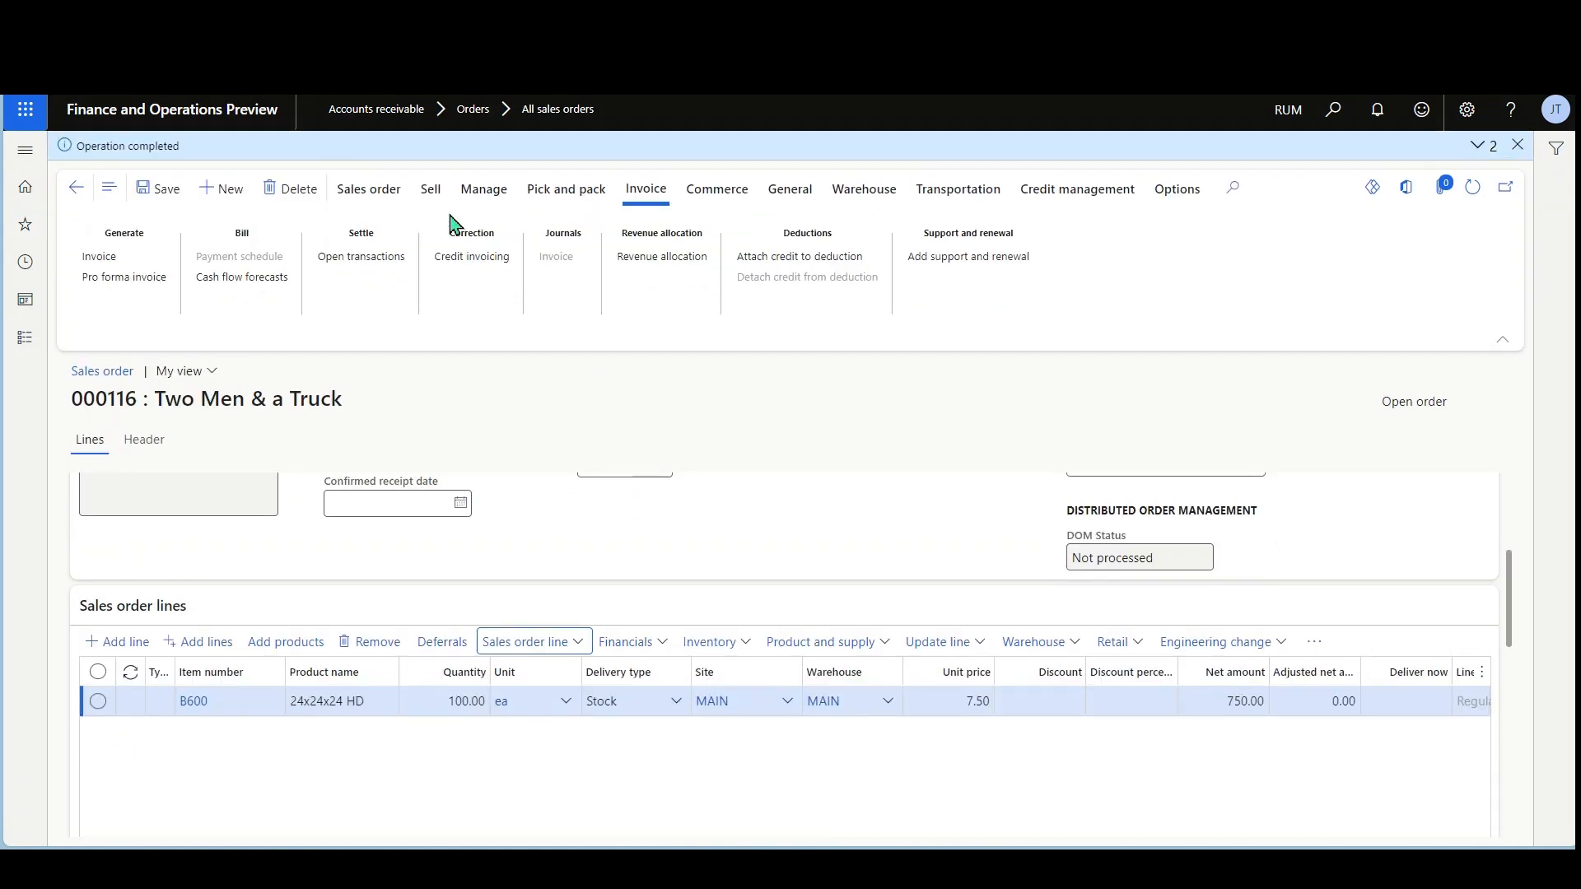
pyautogui.click(431, 189)
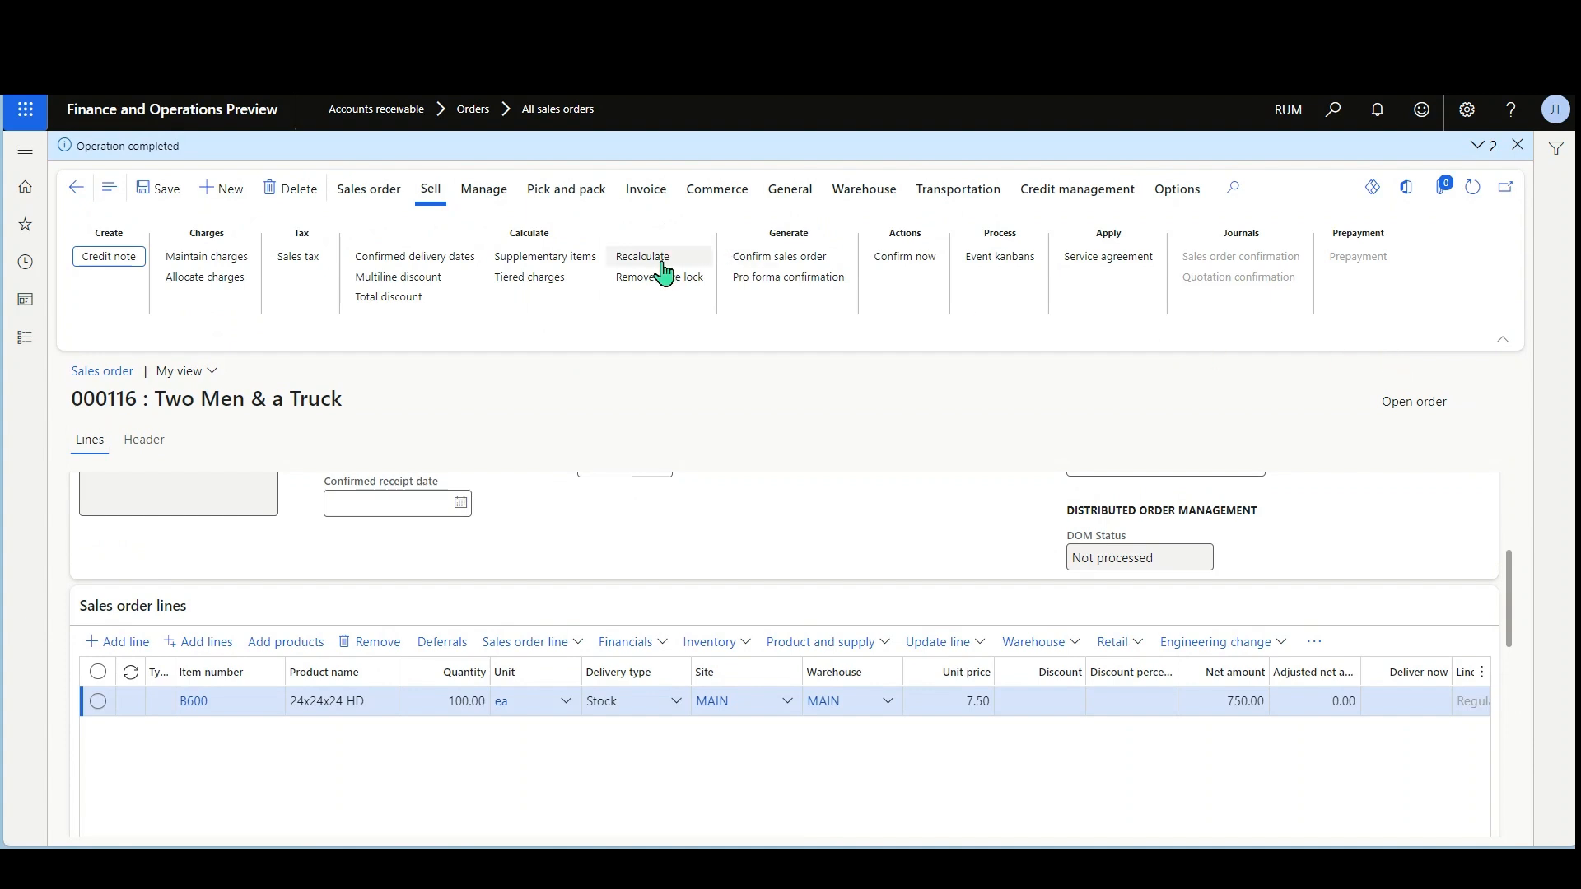
pyautogui.click(1517, 146)
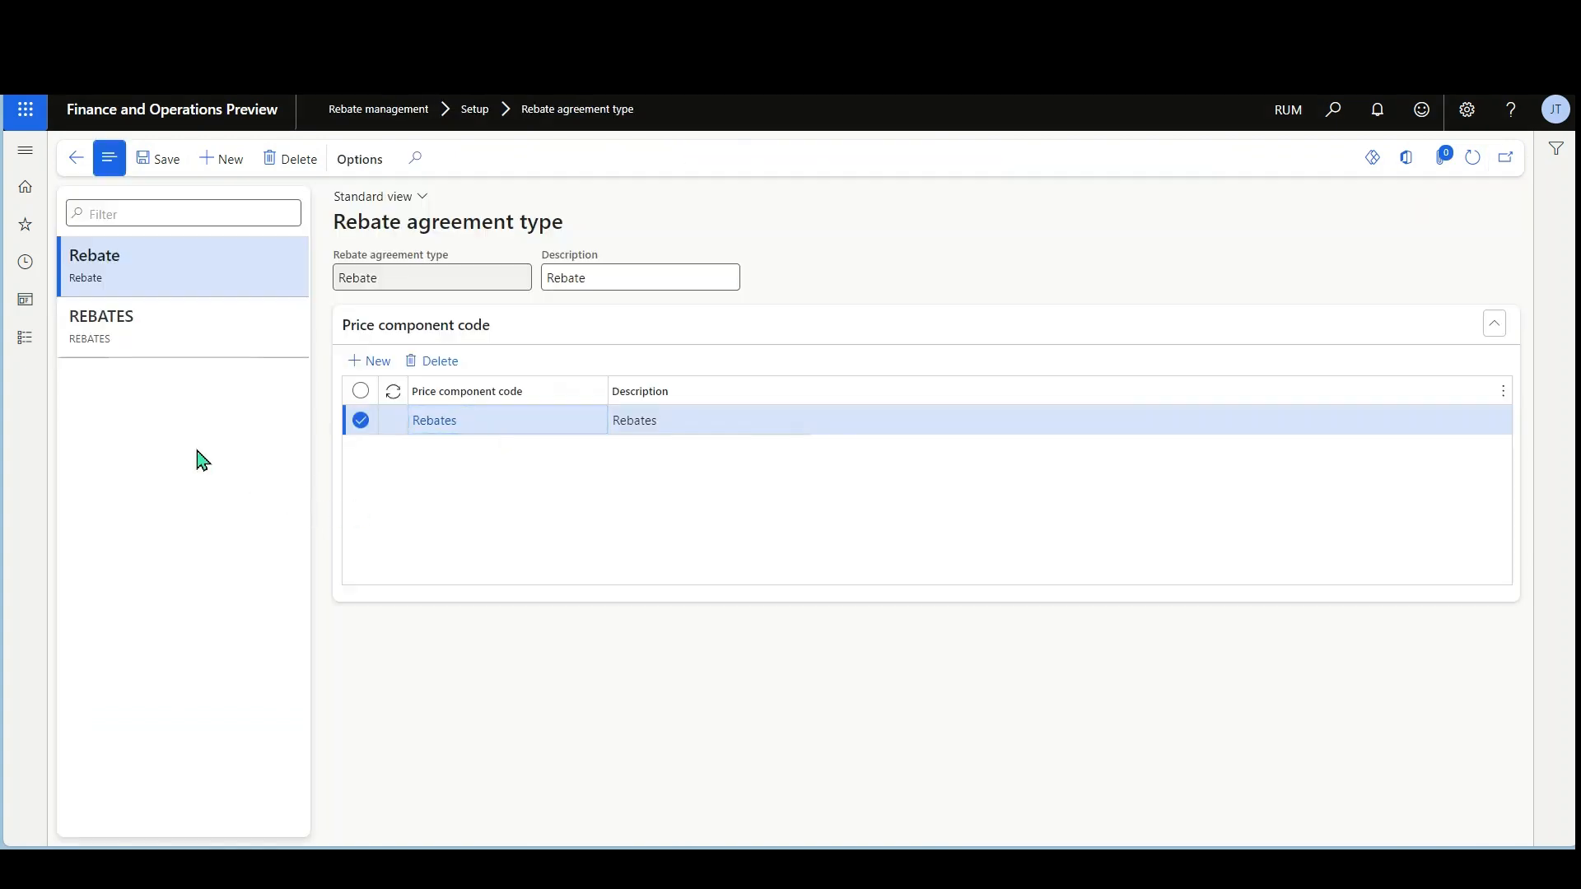
# In the Pricing management parameters, toggle Enable price details off and back to Yes, and save
pyautogui.click(24, 337)
pyautogui.scroll(-7, 79, 645)
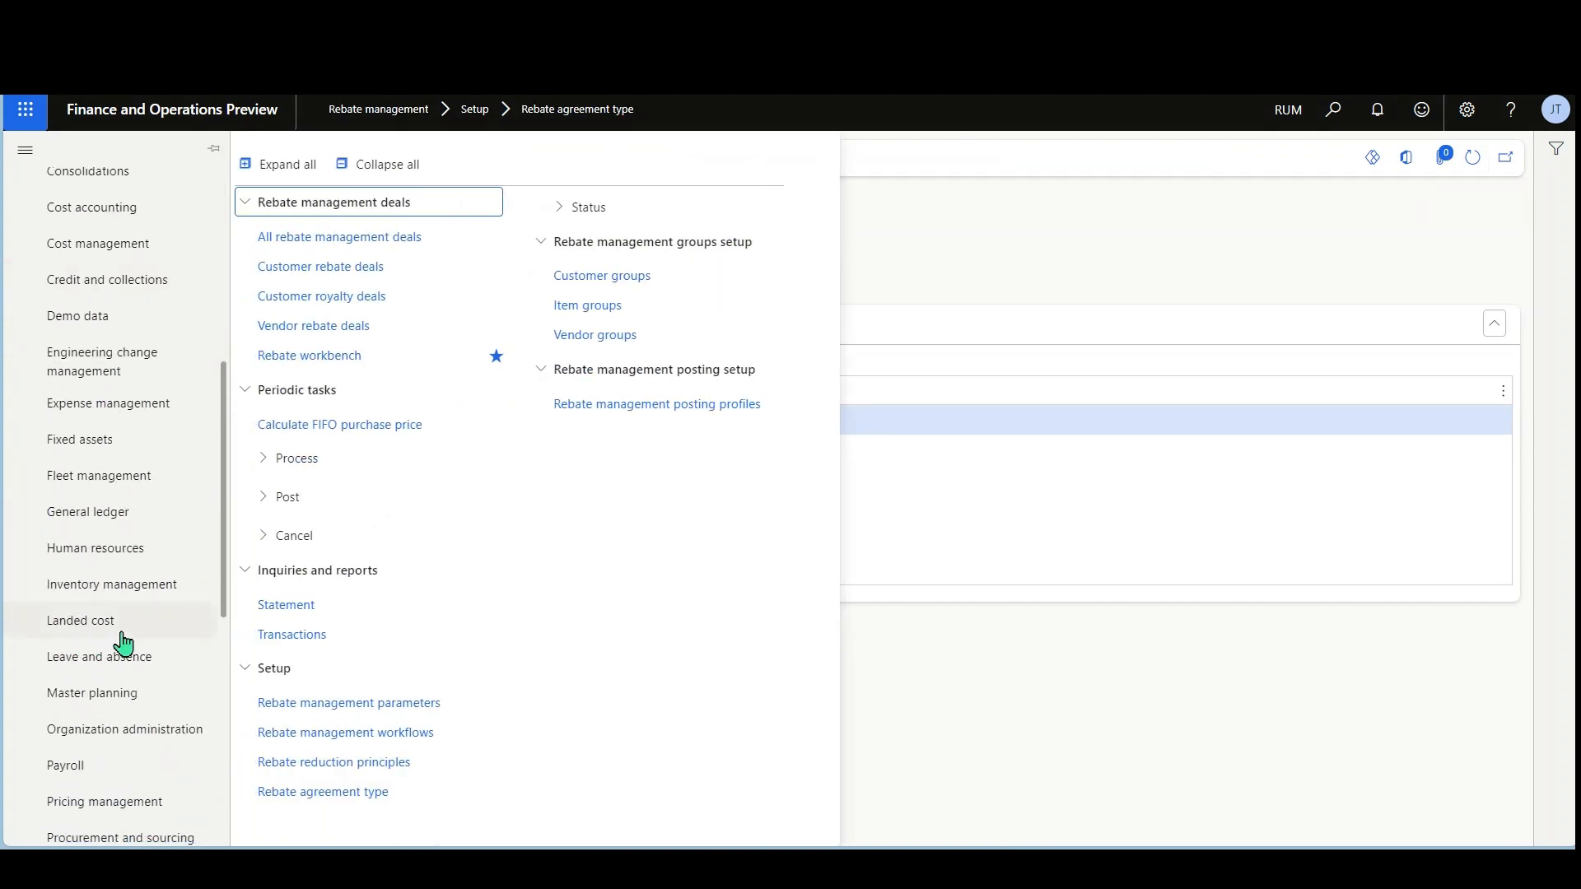
pyautogui.click(180, 727)
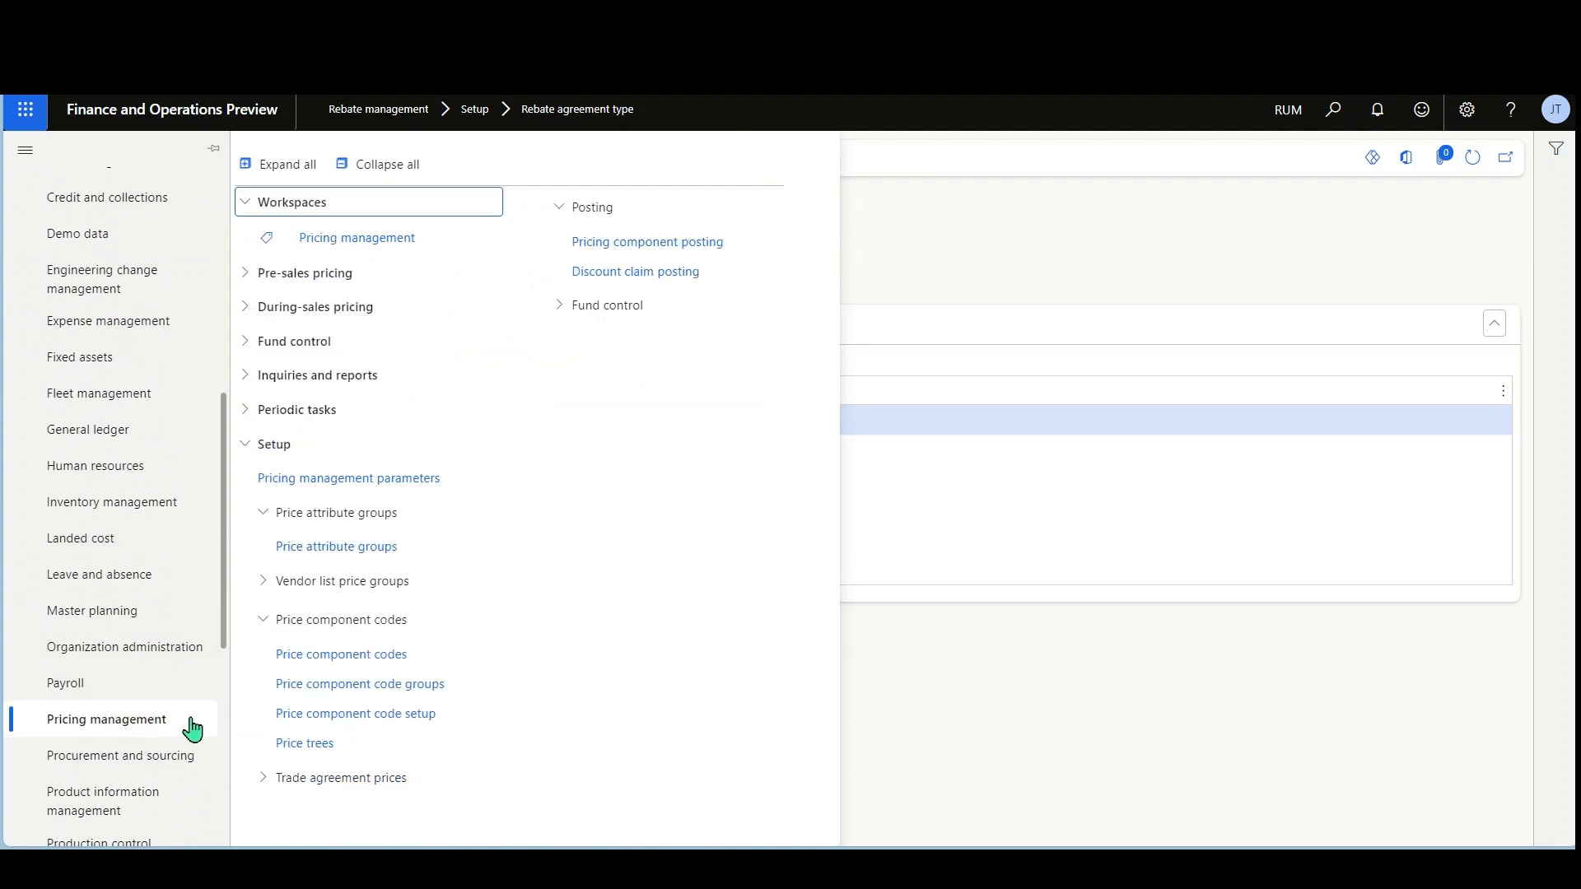
pyautogui.click(384, 482)
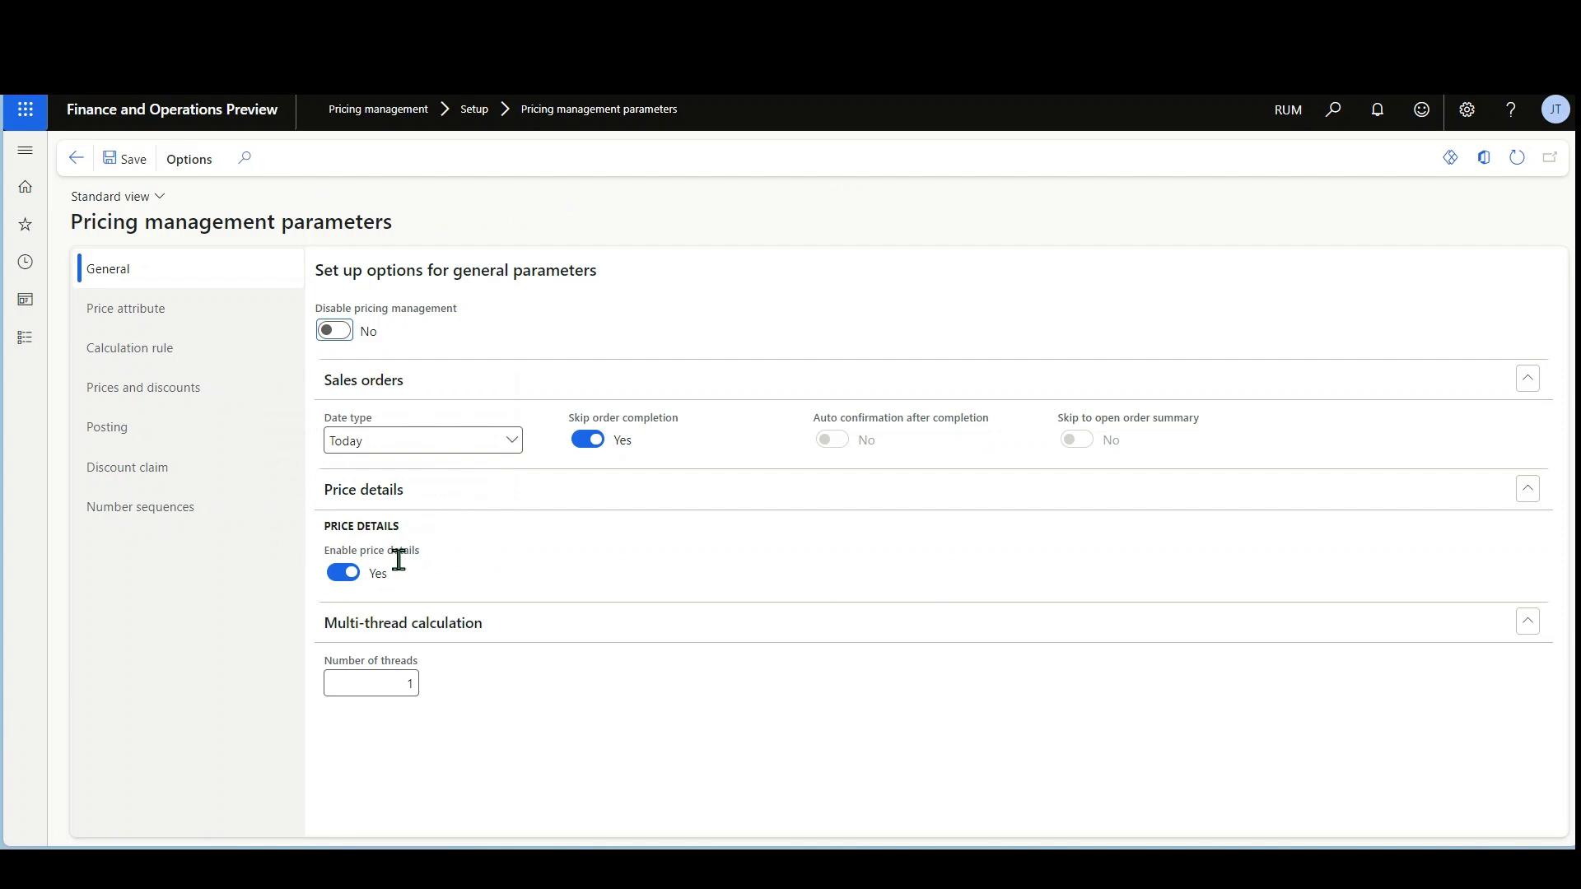
pyautogui.click(343, 572)
pyautogui.click(344, 573)
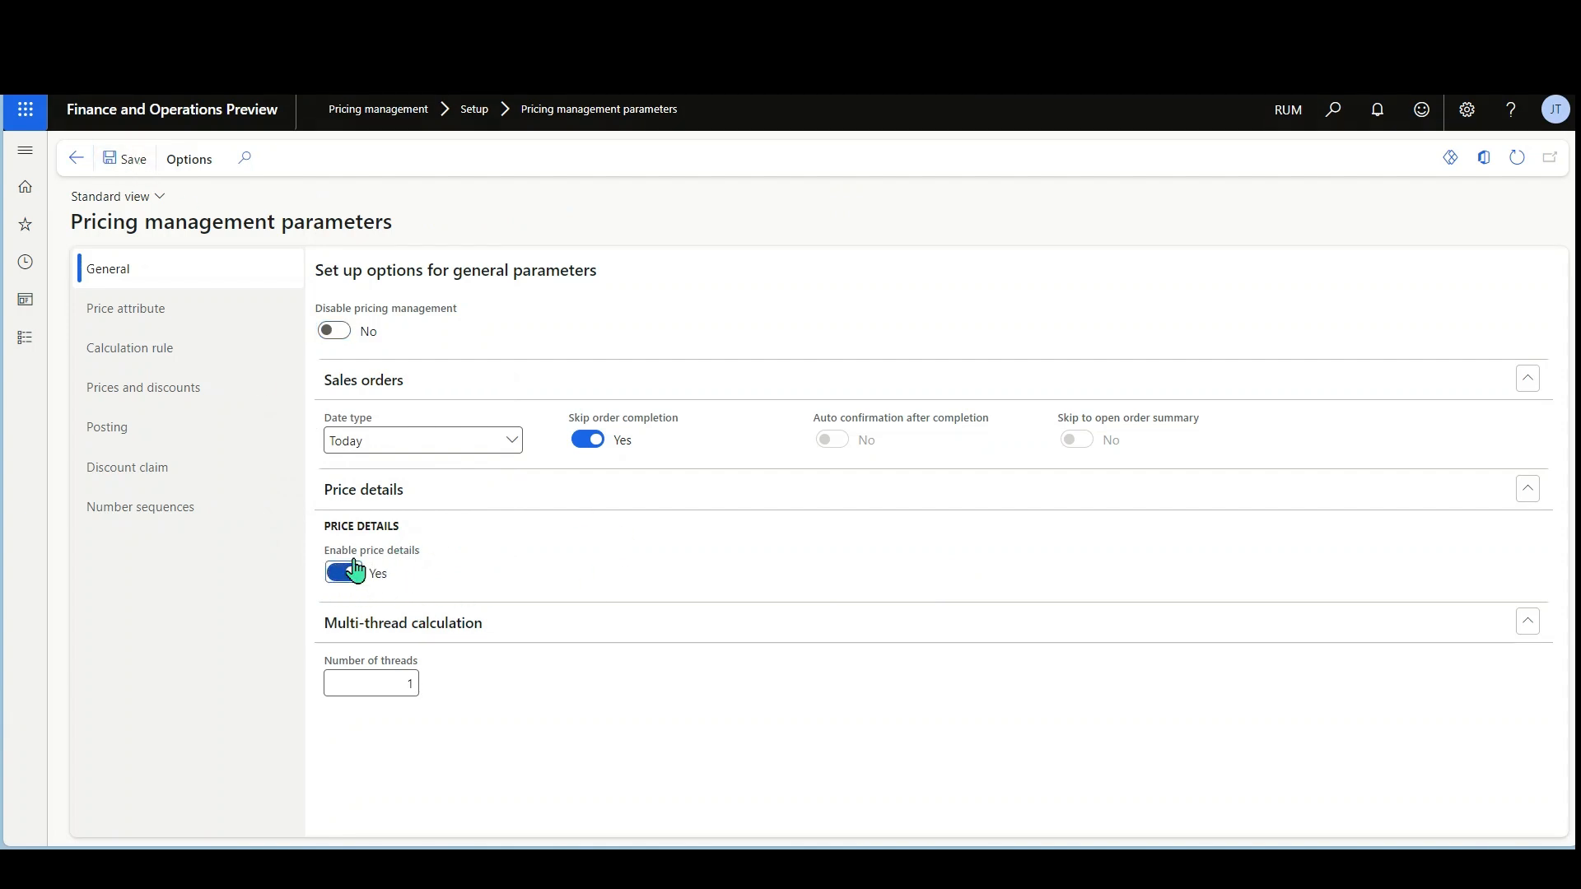
pyautogui.click(140, 167)
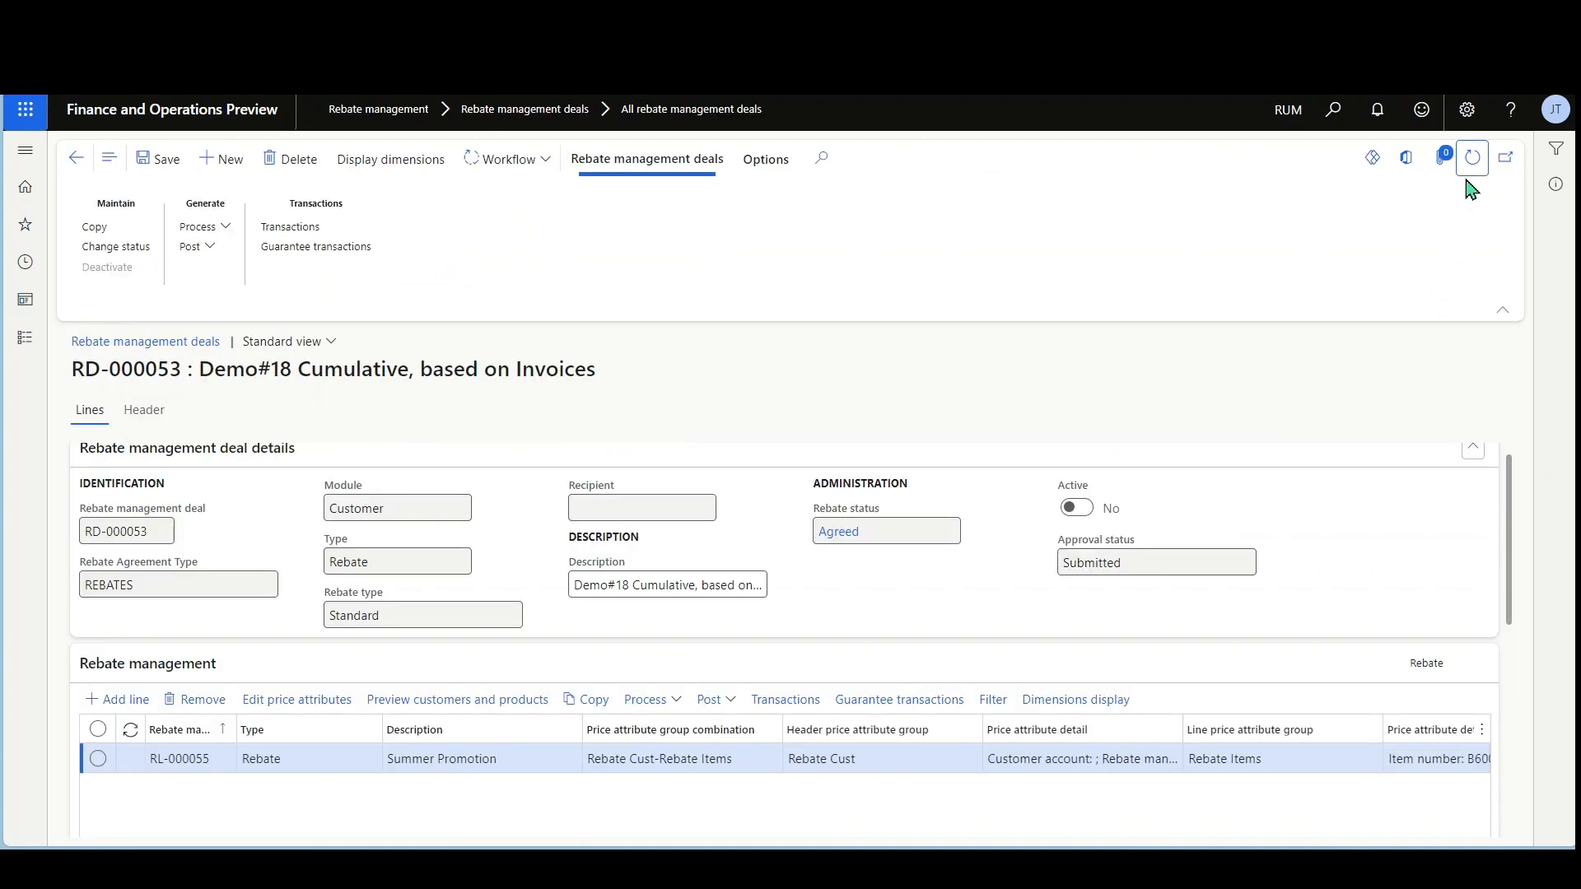
# Refresh the rebate deal and the sales order, and check the B600 line's price details for rebate management entries
pyautogui.click(1472, 158)
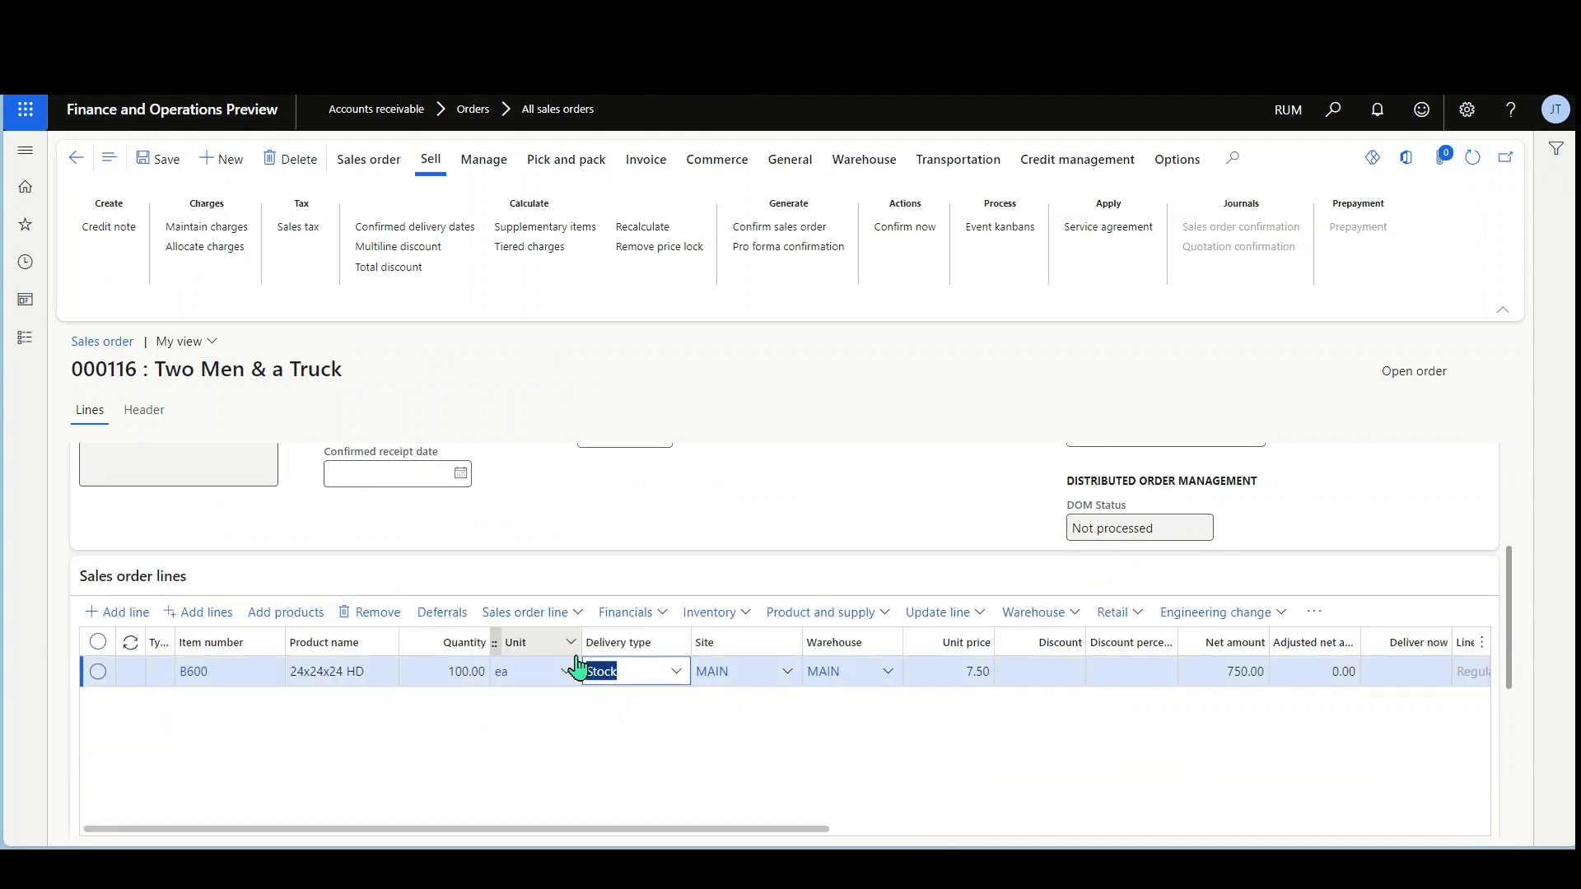
pyautogui.click(1472, 160)
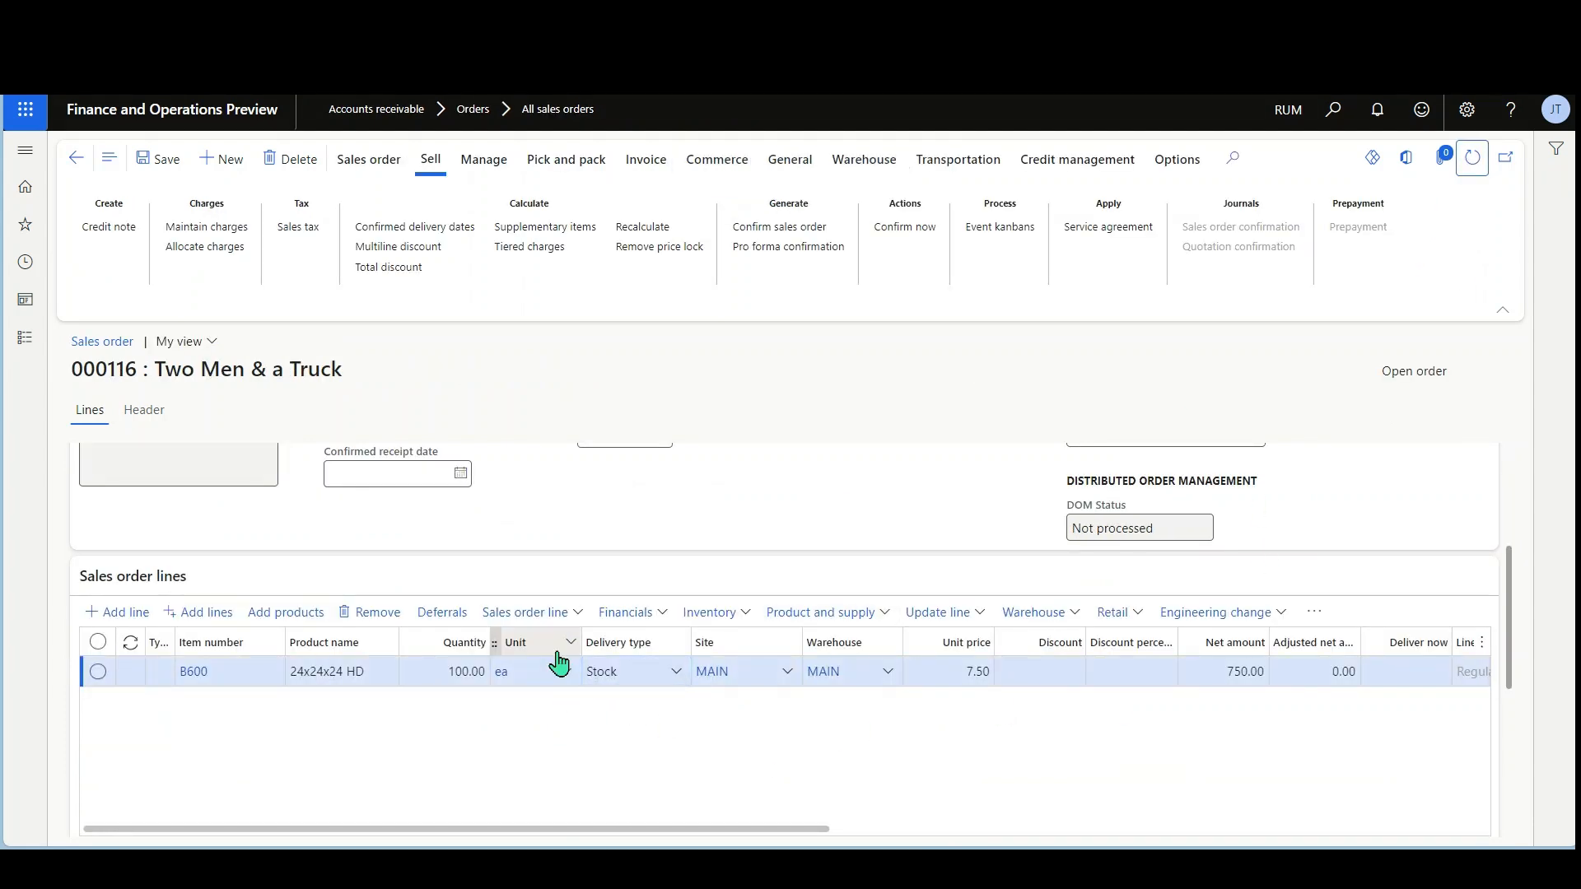
pyautogui.click(557, 616)
pyautogui.scroll(-4, 554, 505)
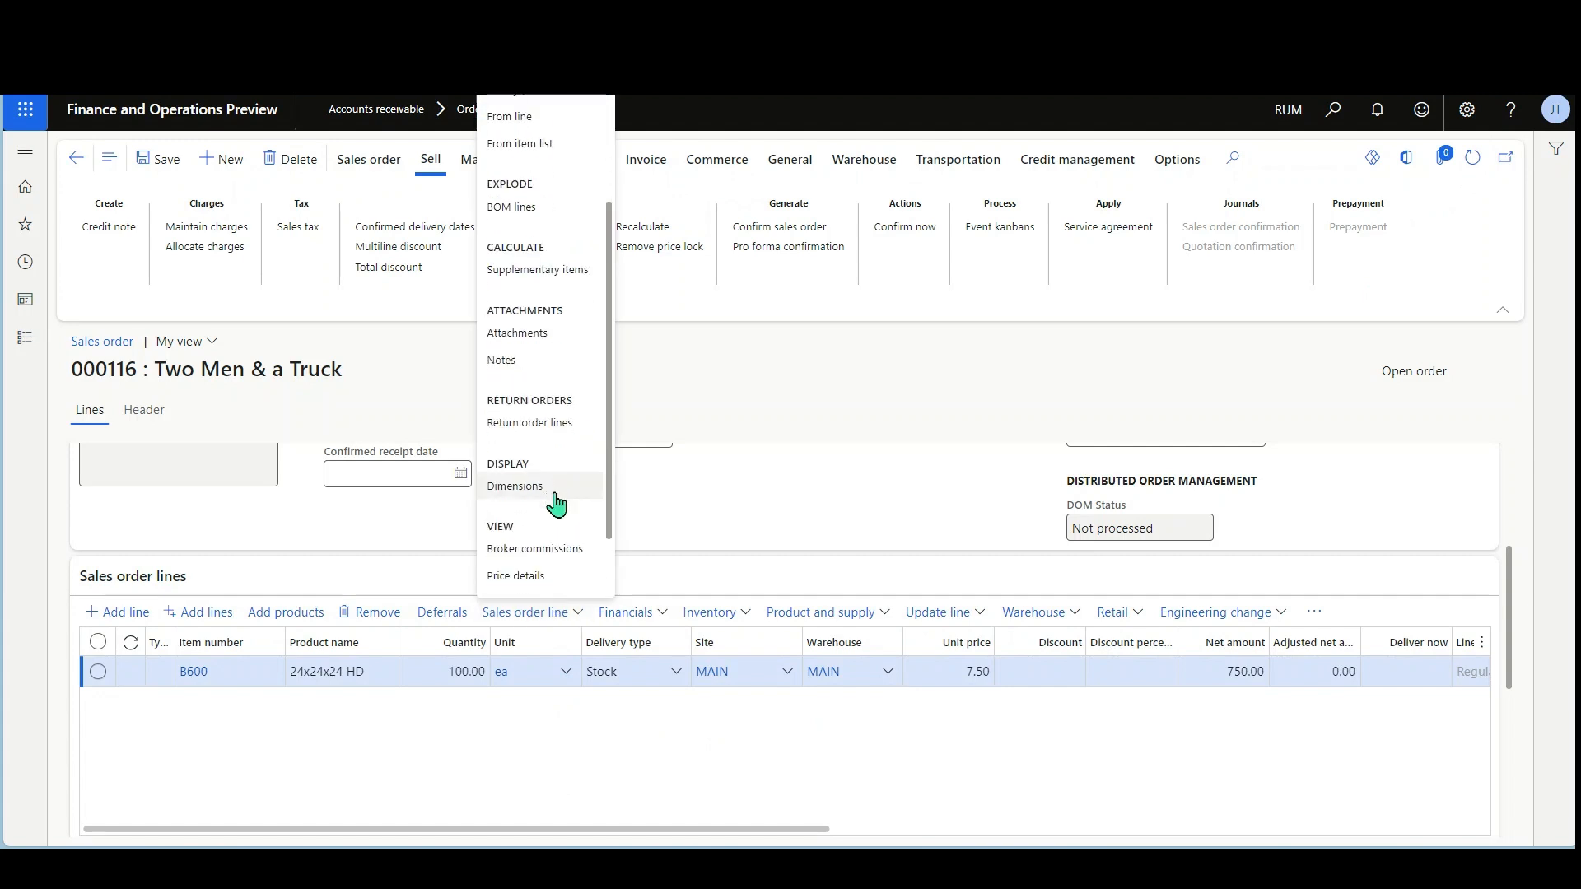
pyautogui.click(546, 583)
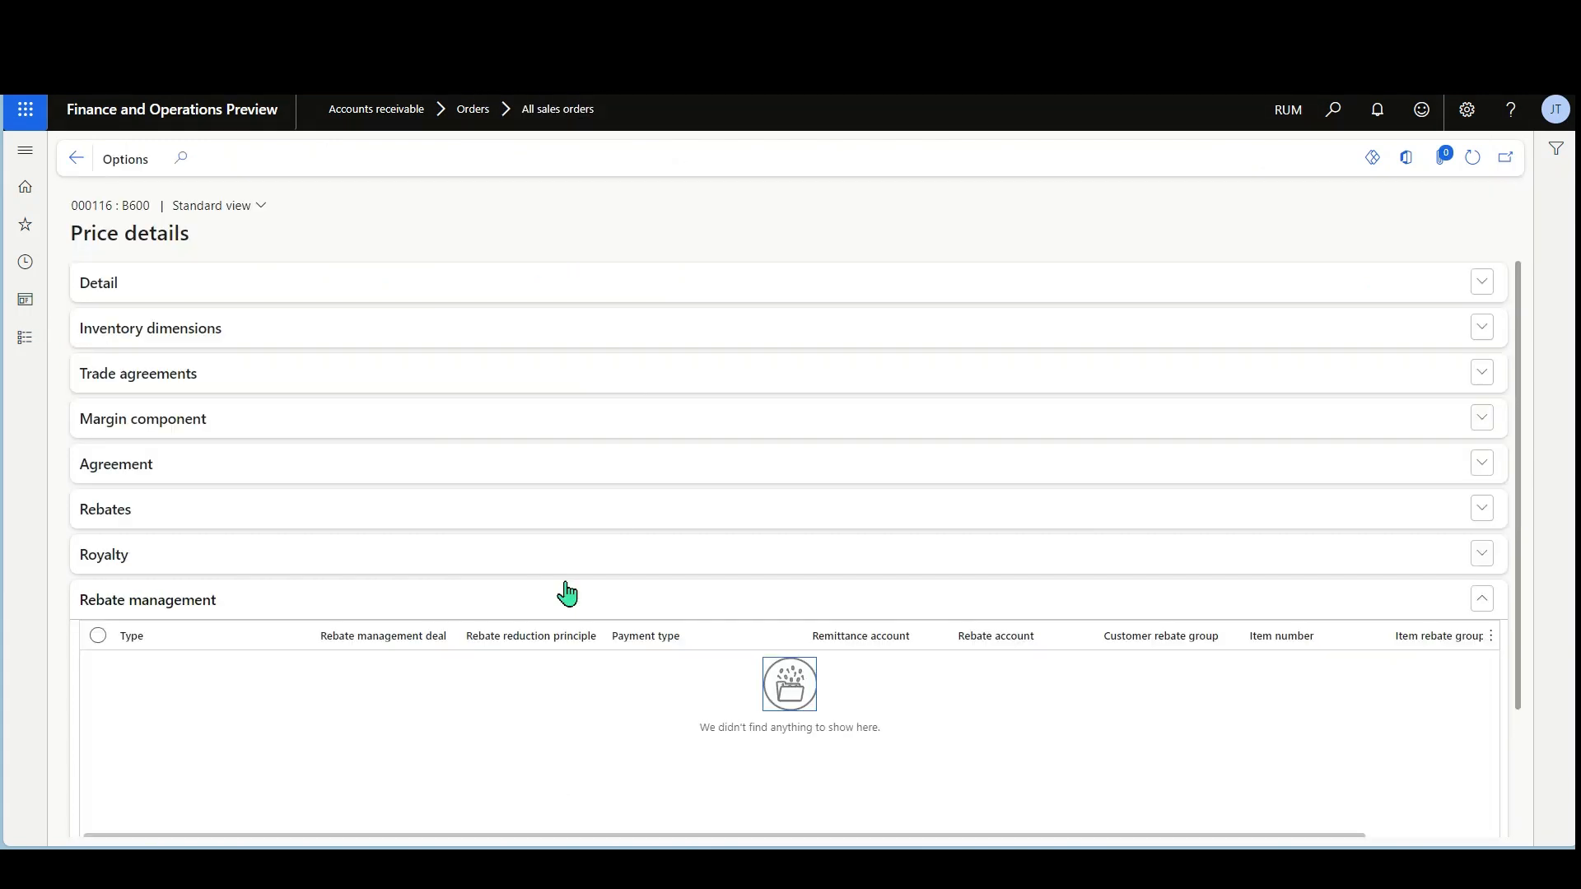
pyautogui.scroll(-2, 745, 605)
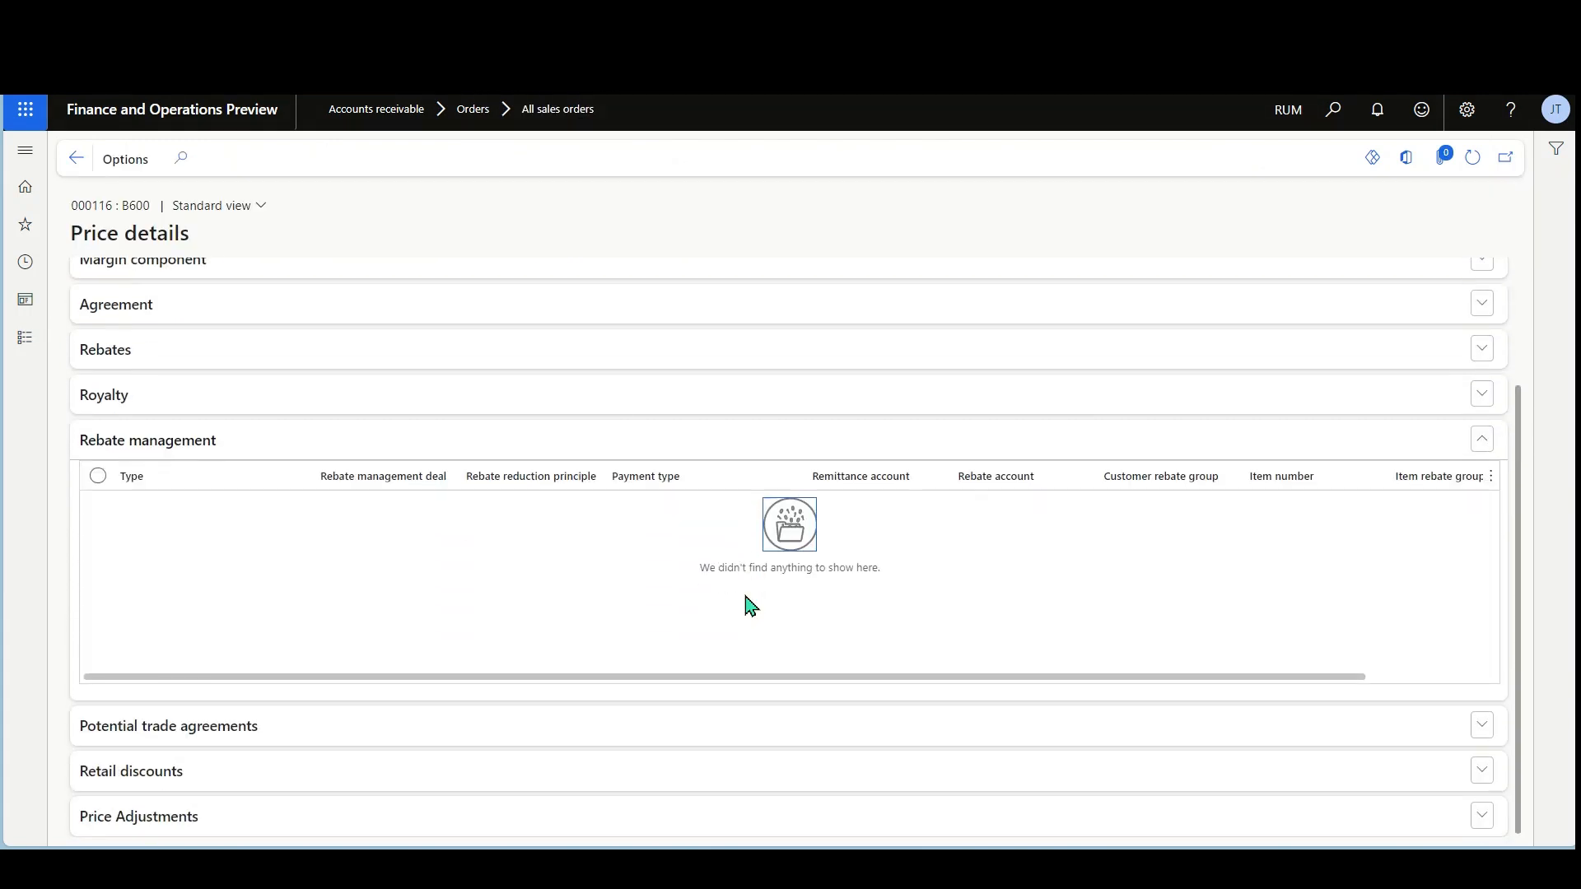
# Return to the sales order, refresh it and look through its commands for the pricing options
pyautogui.click(76, 158)
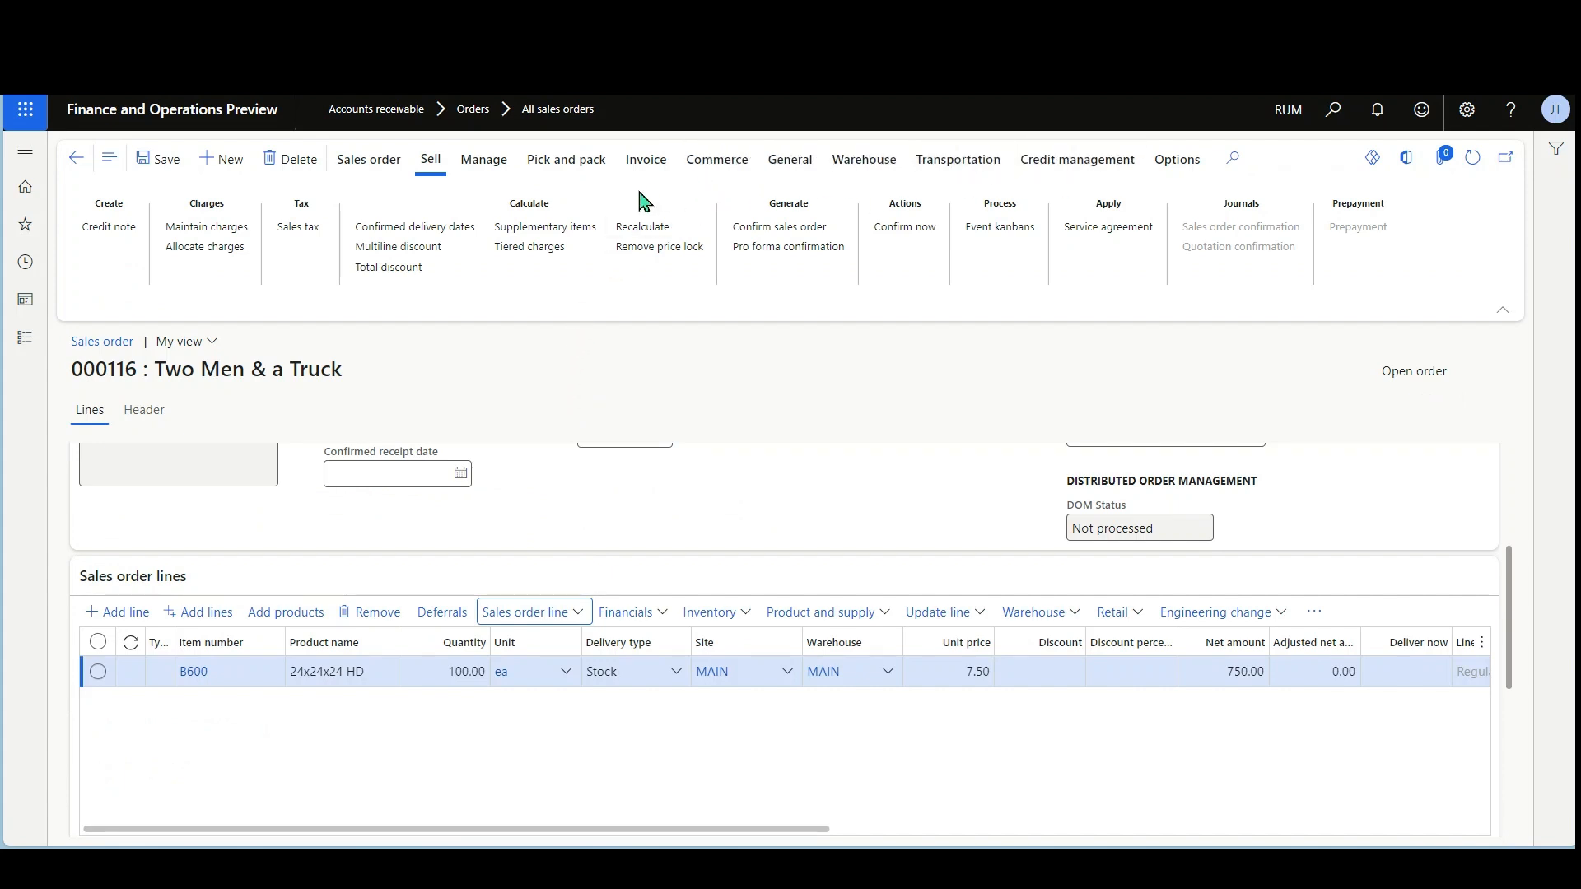
pyautogui.click(1178, 171)
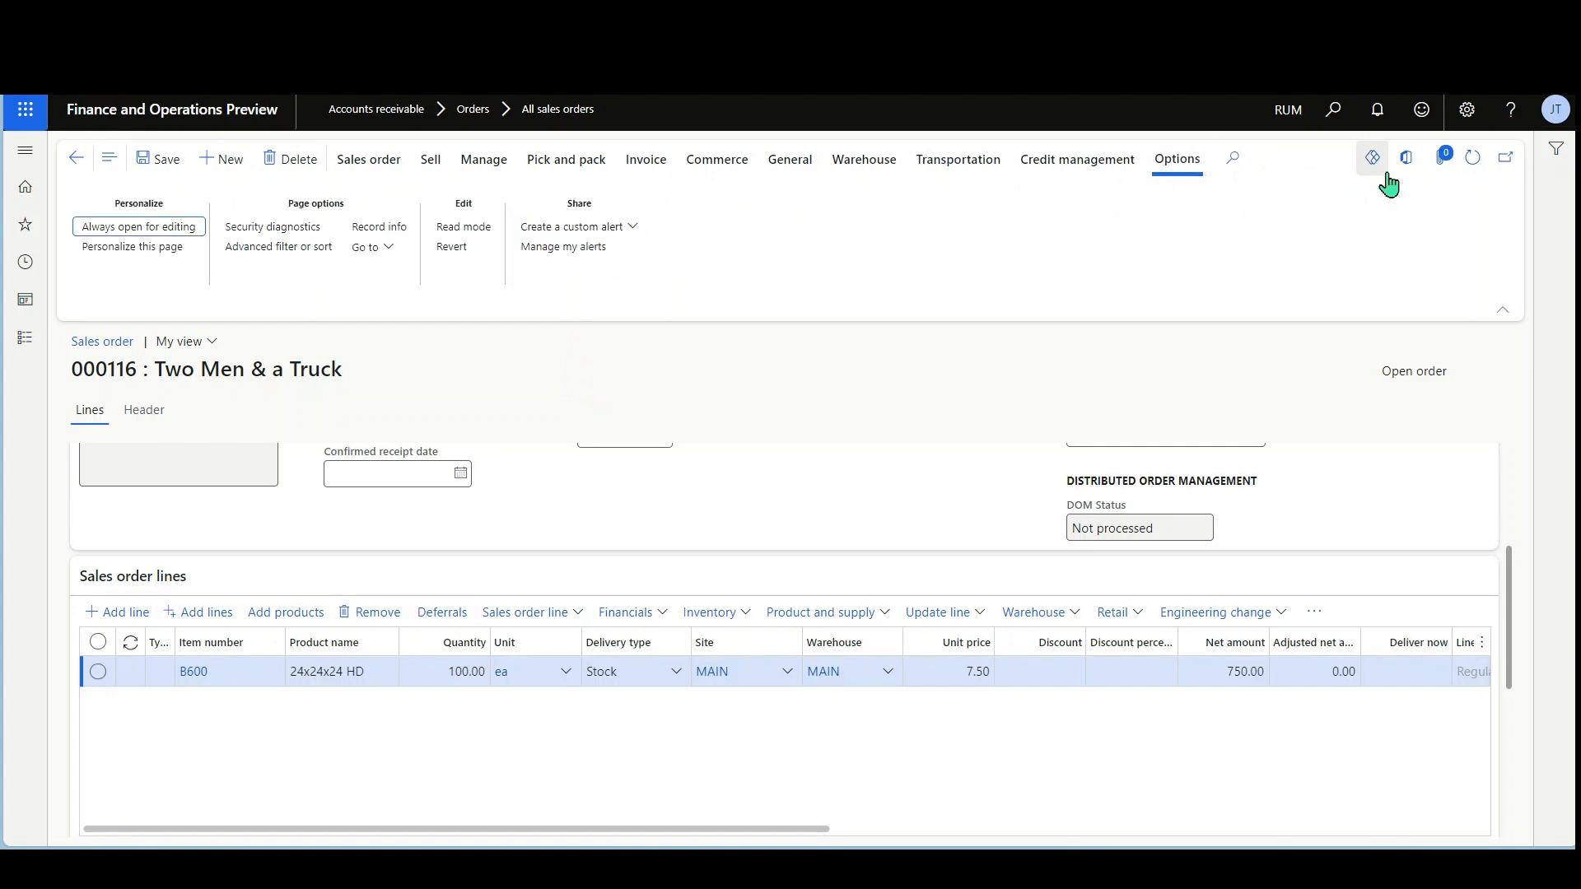
pyautogui.click(1480, 164)
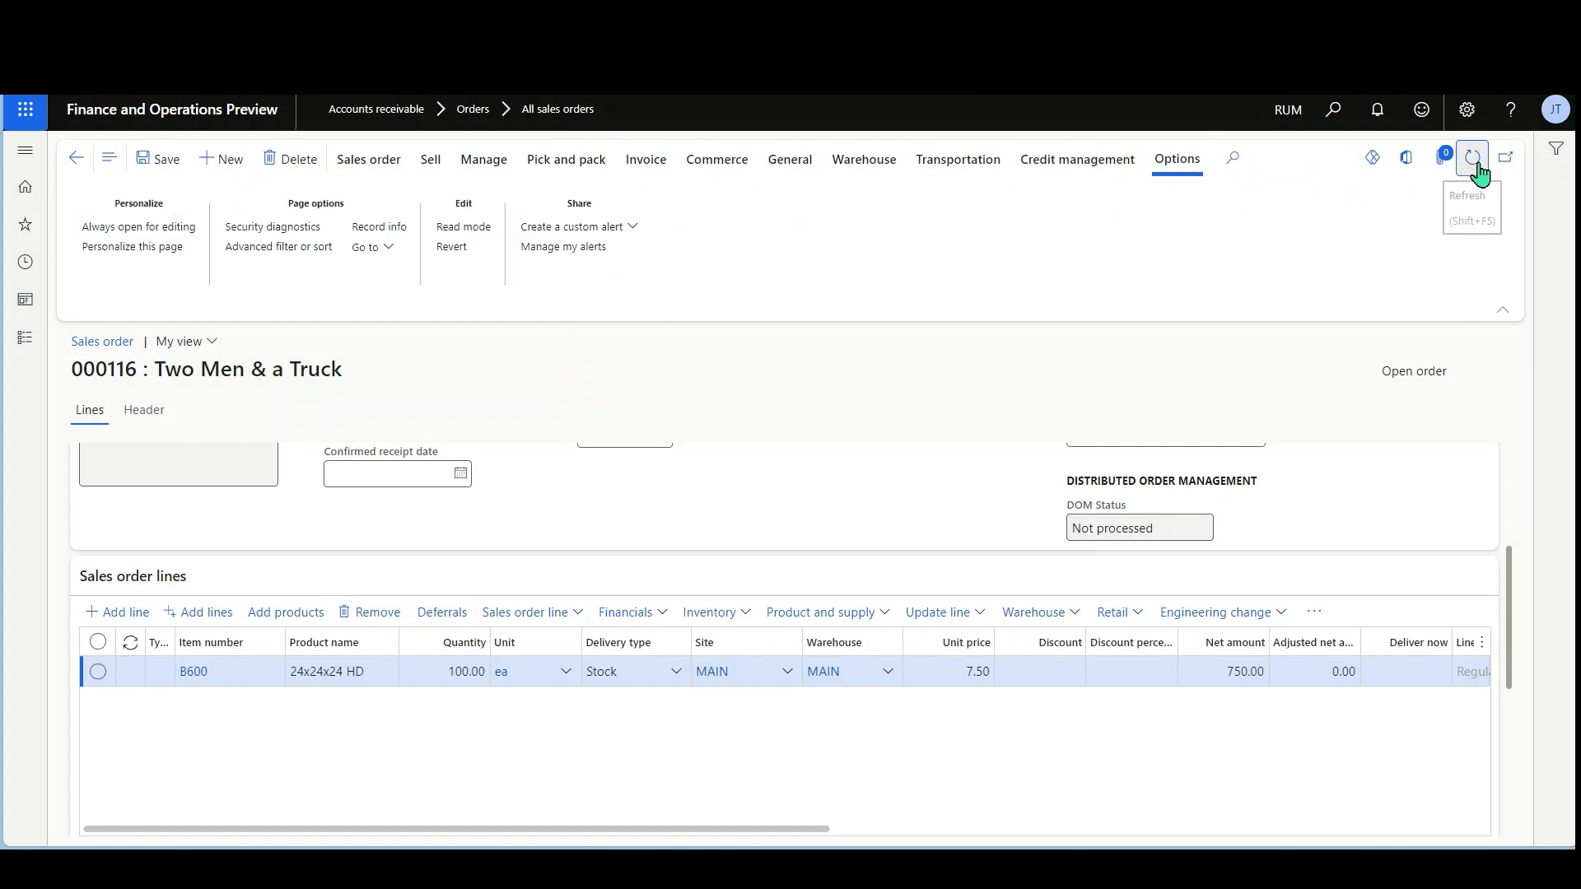
pyautogui.click(787, 170)
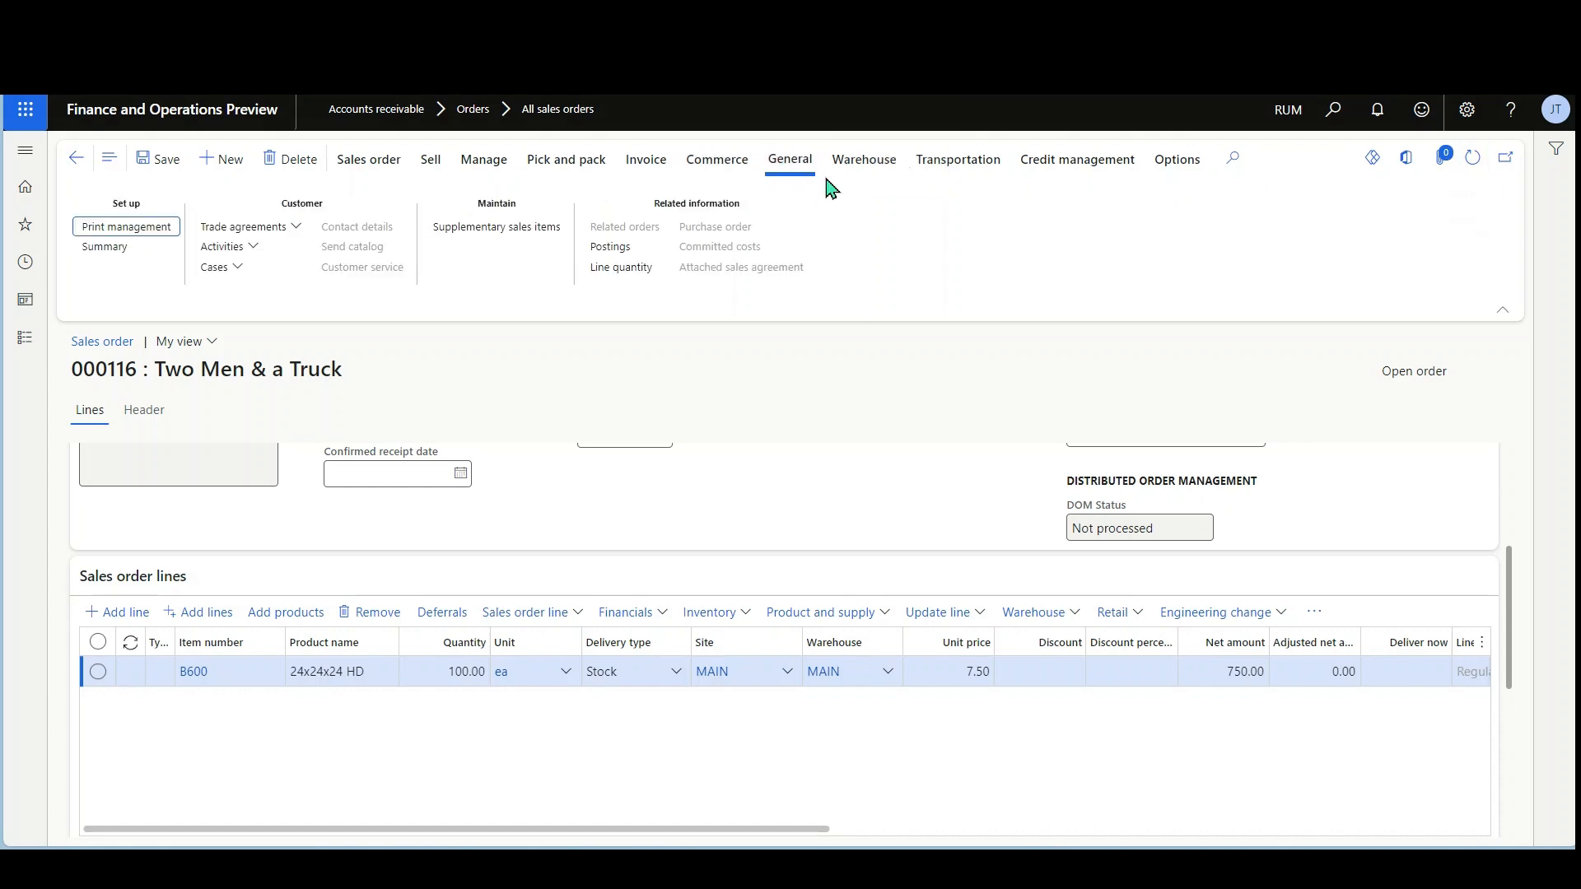
pyautogui.click(858, 178)
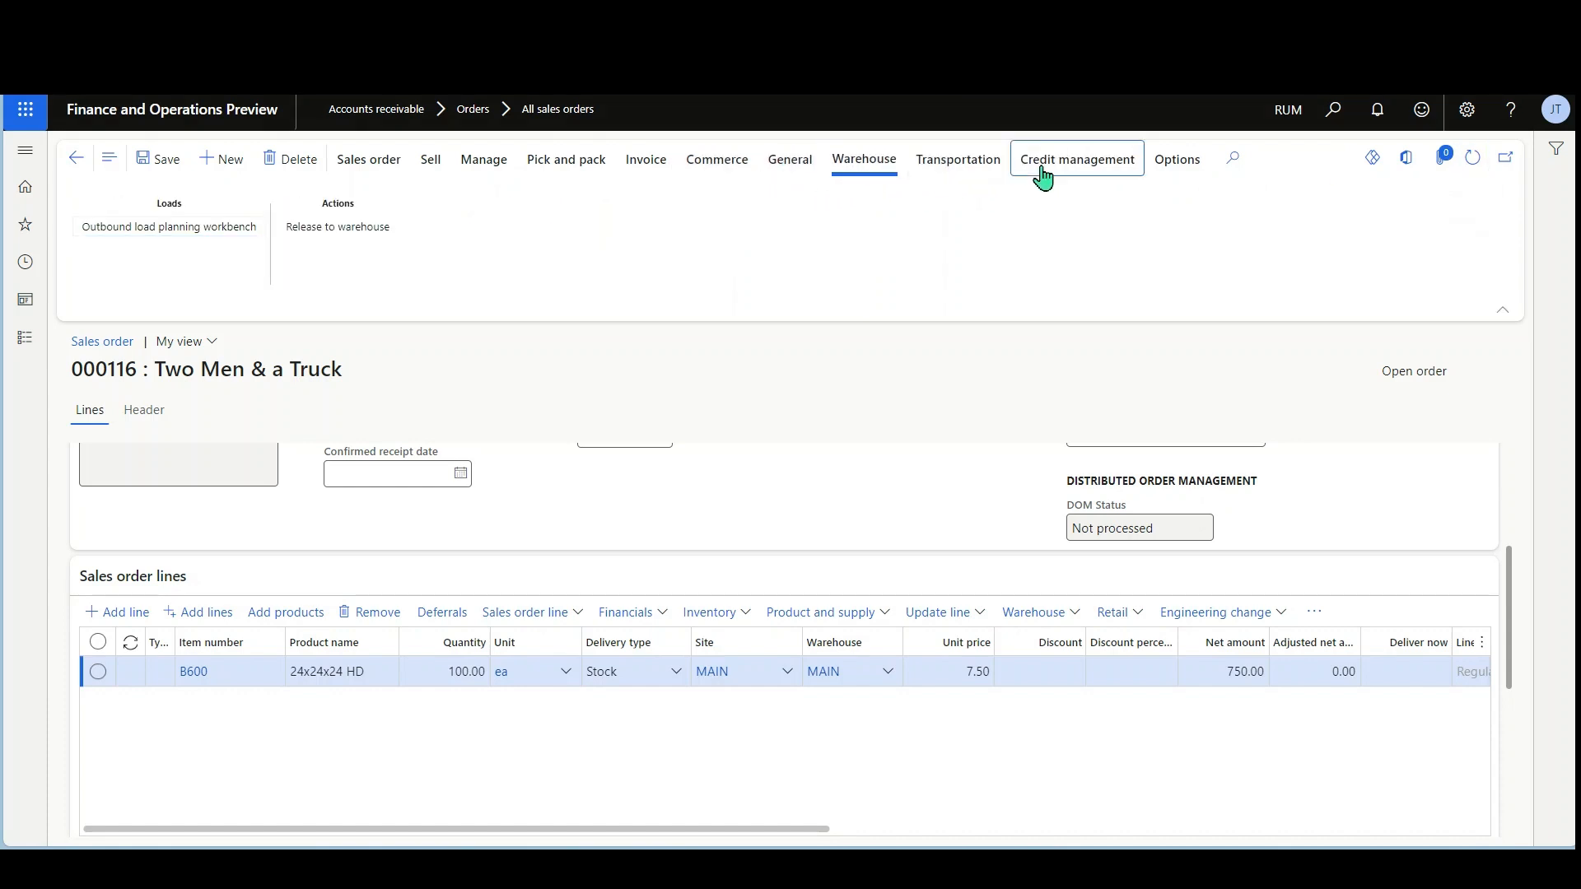
pyautogui.click(1043, 173)
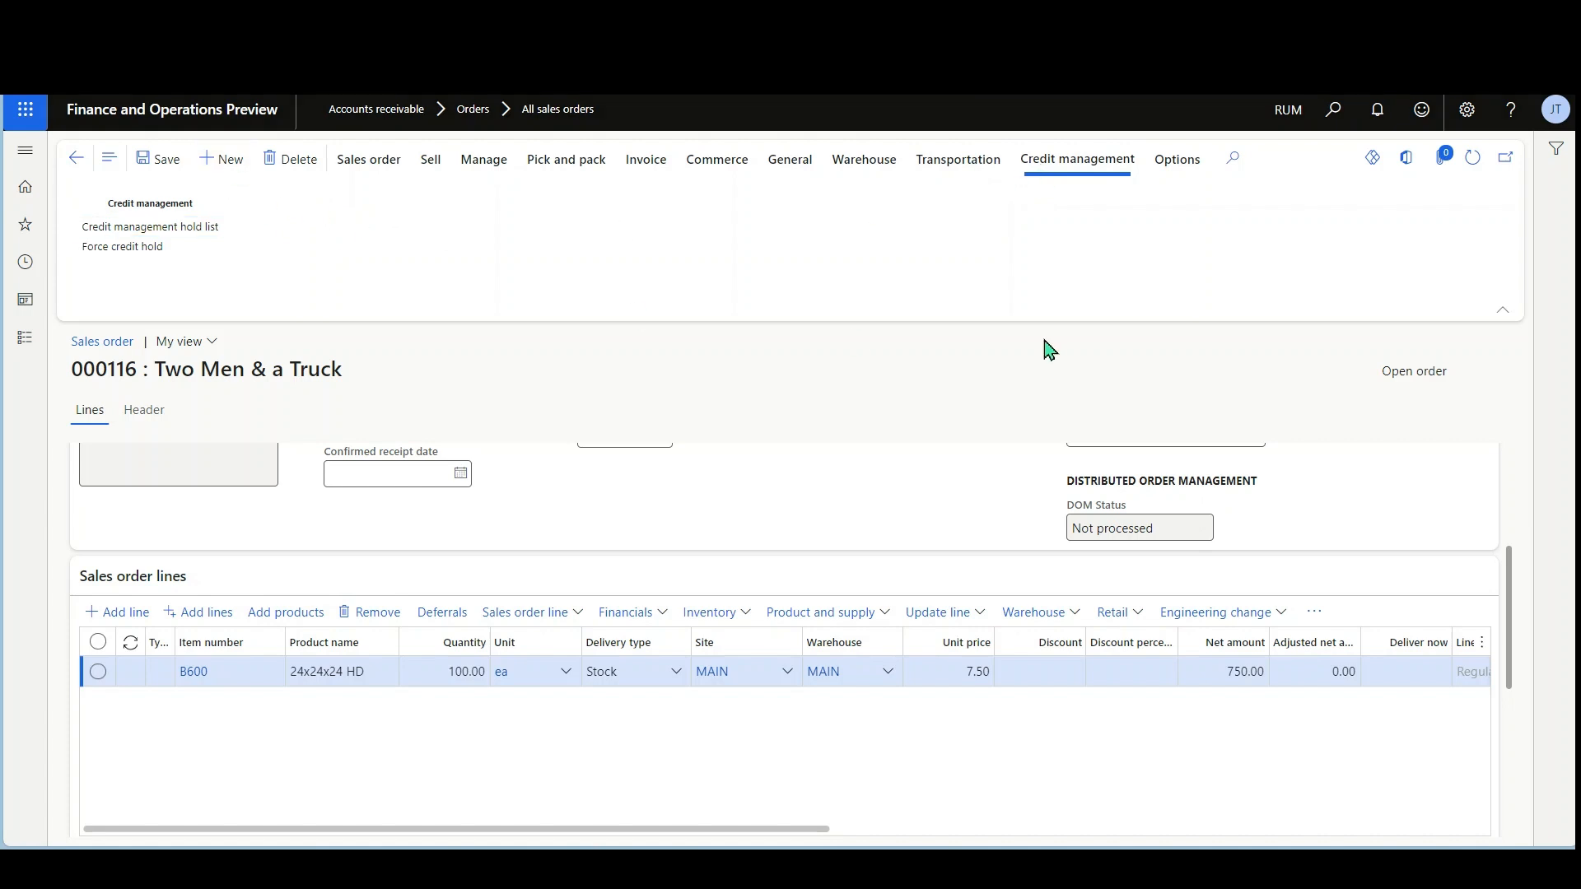
pyautogui.click(1160, 295)
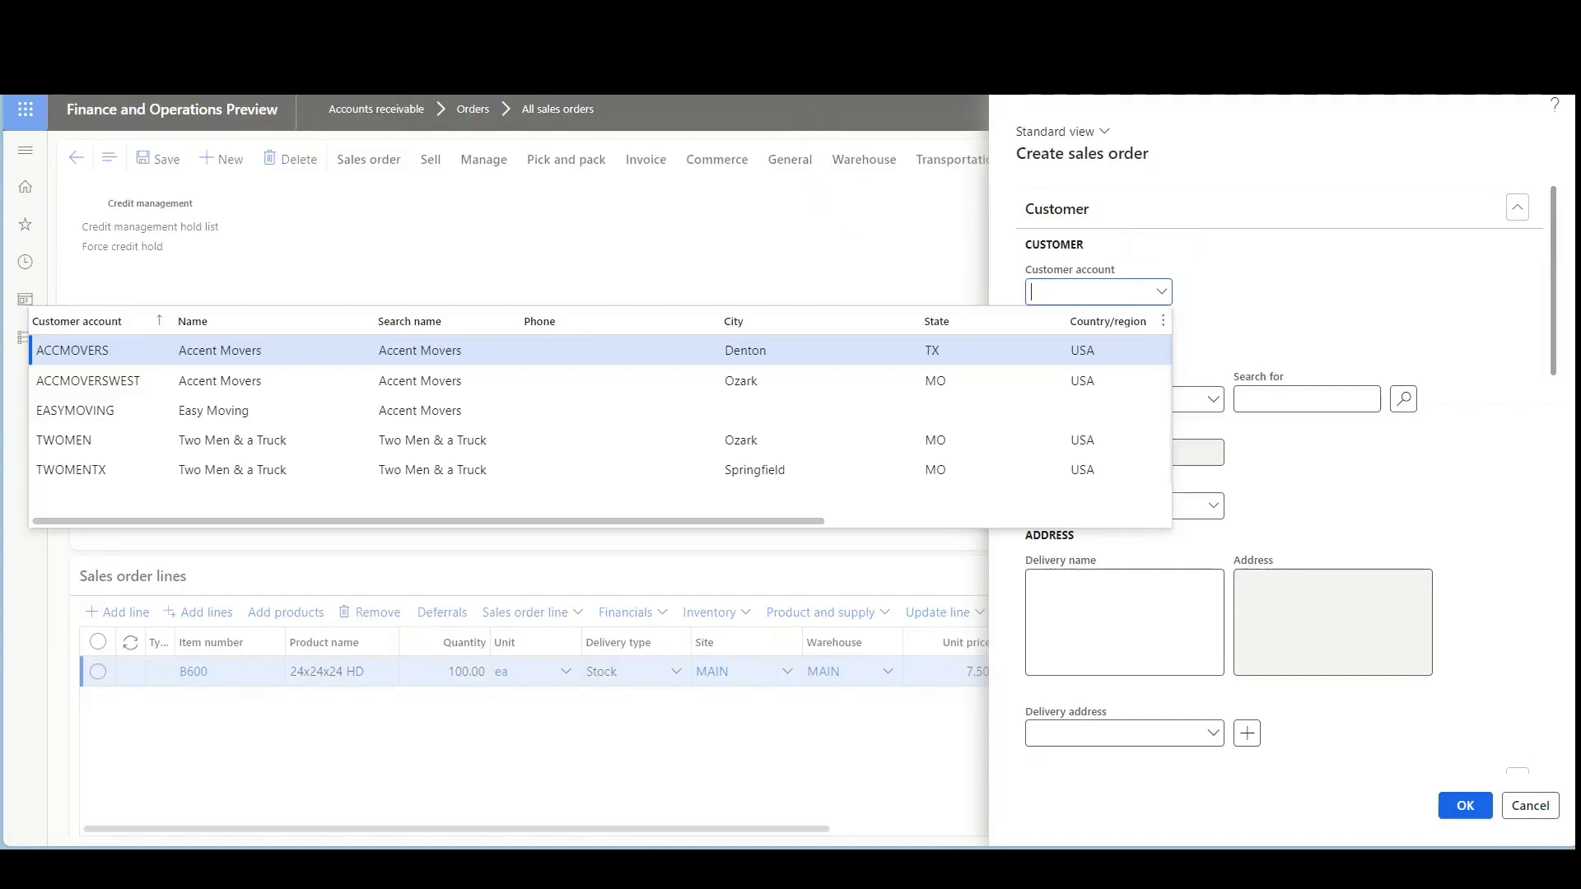
pyautogui.click(659, 70)
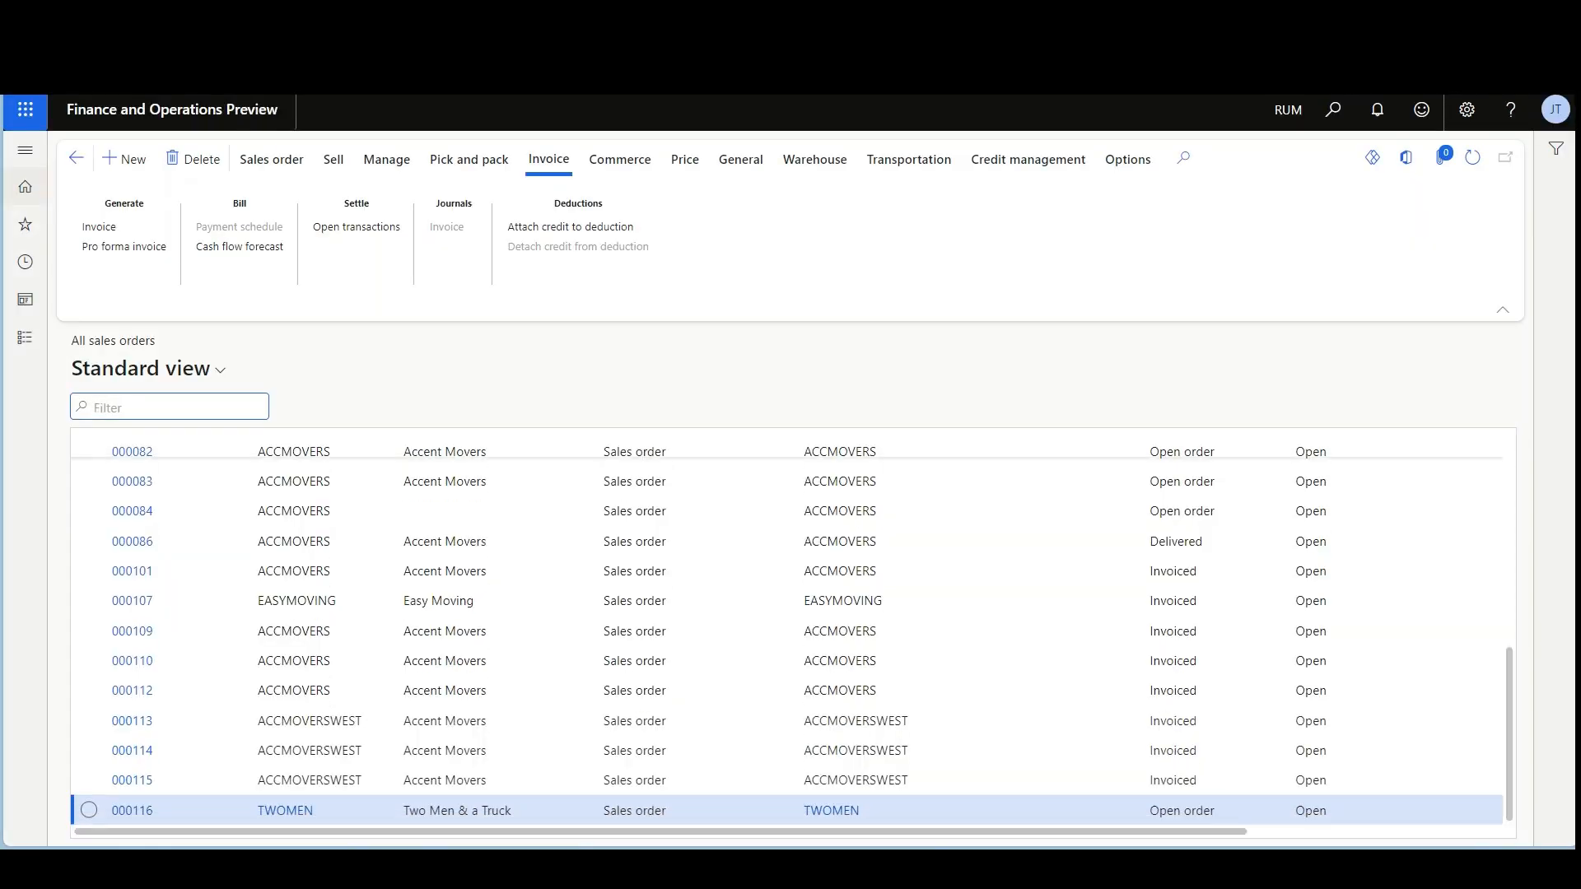
# Open the Two Men & a Truck order from the all sales orders list and check its Thickness sales order attribute
pyautogui.click(684, 159)
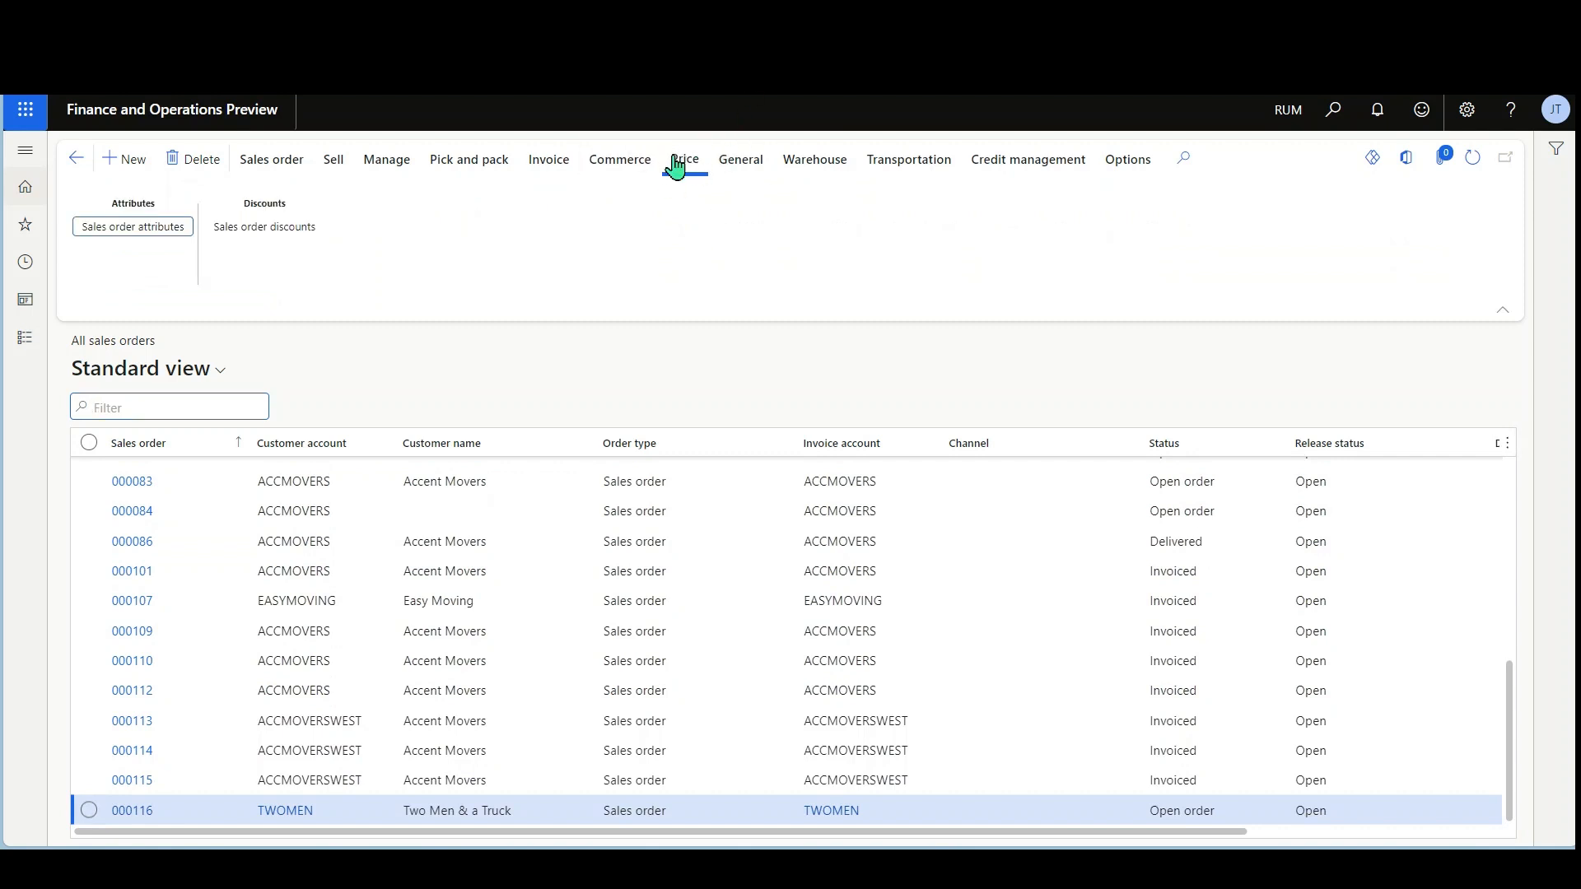
pyautogui.click(144, 816)
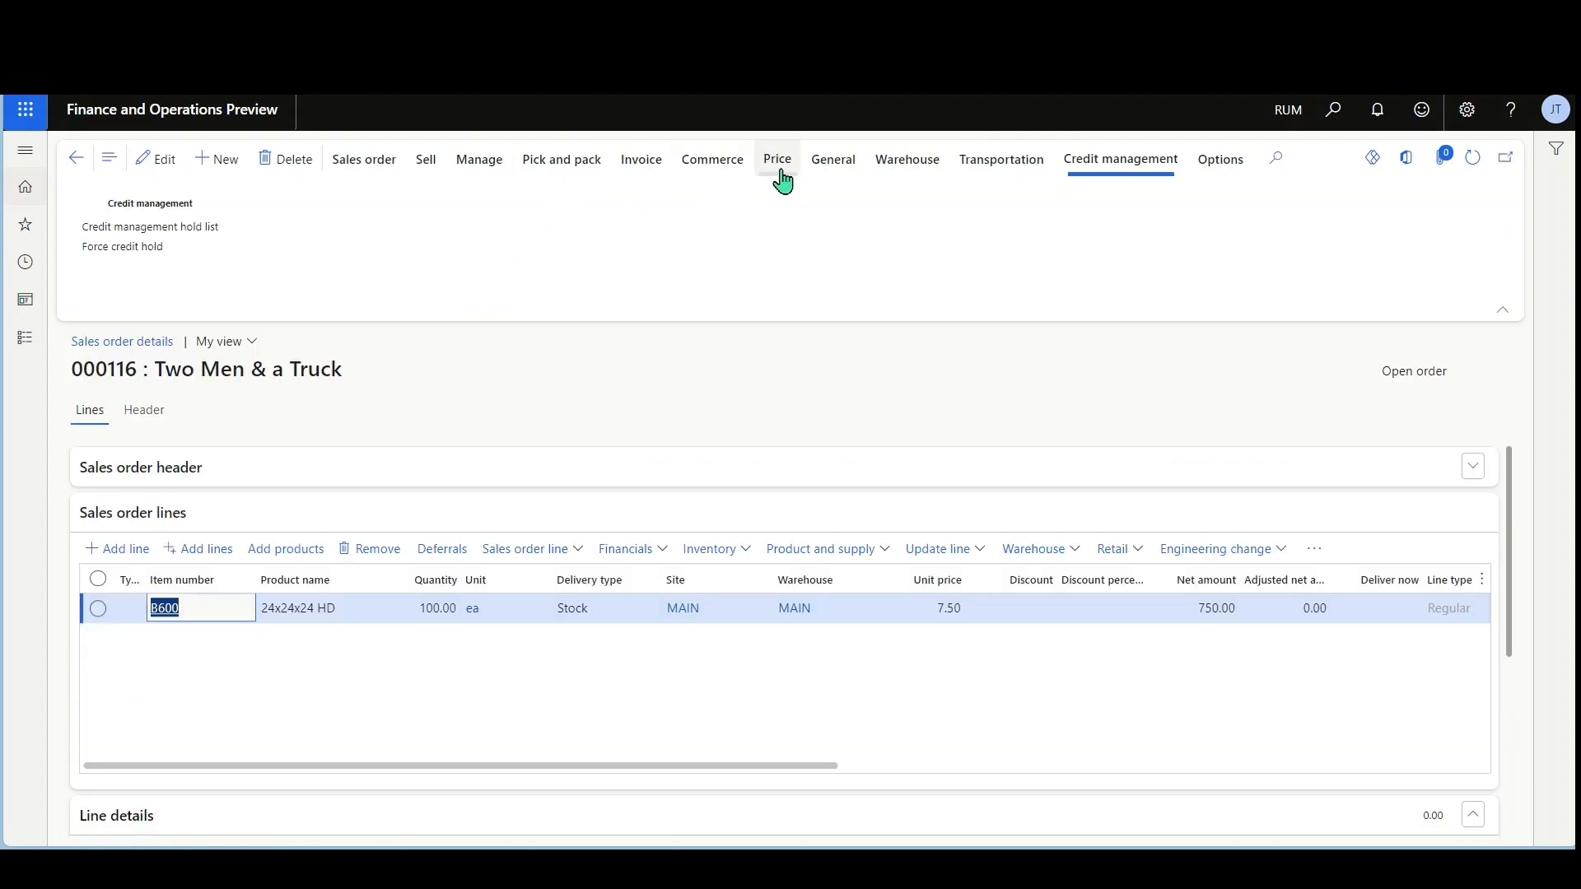
pyautogui.click(779, 169)
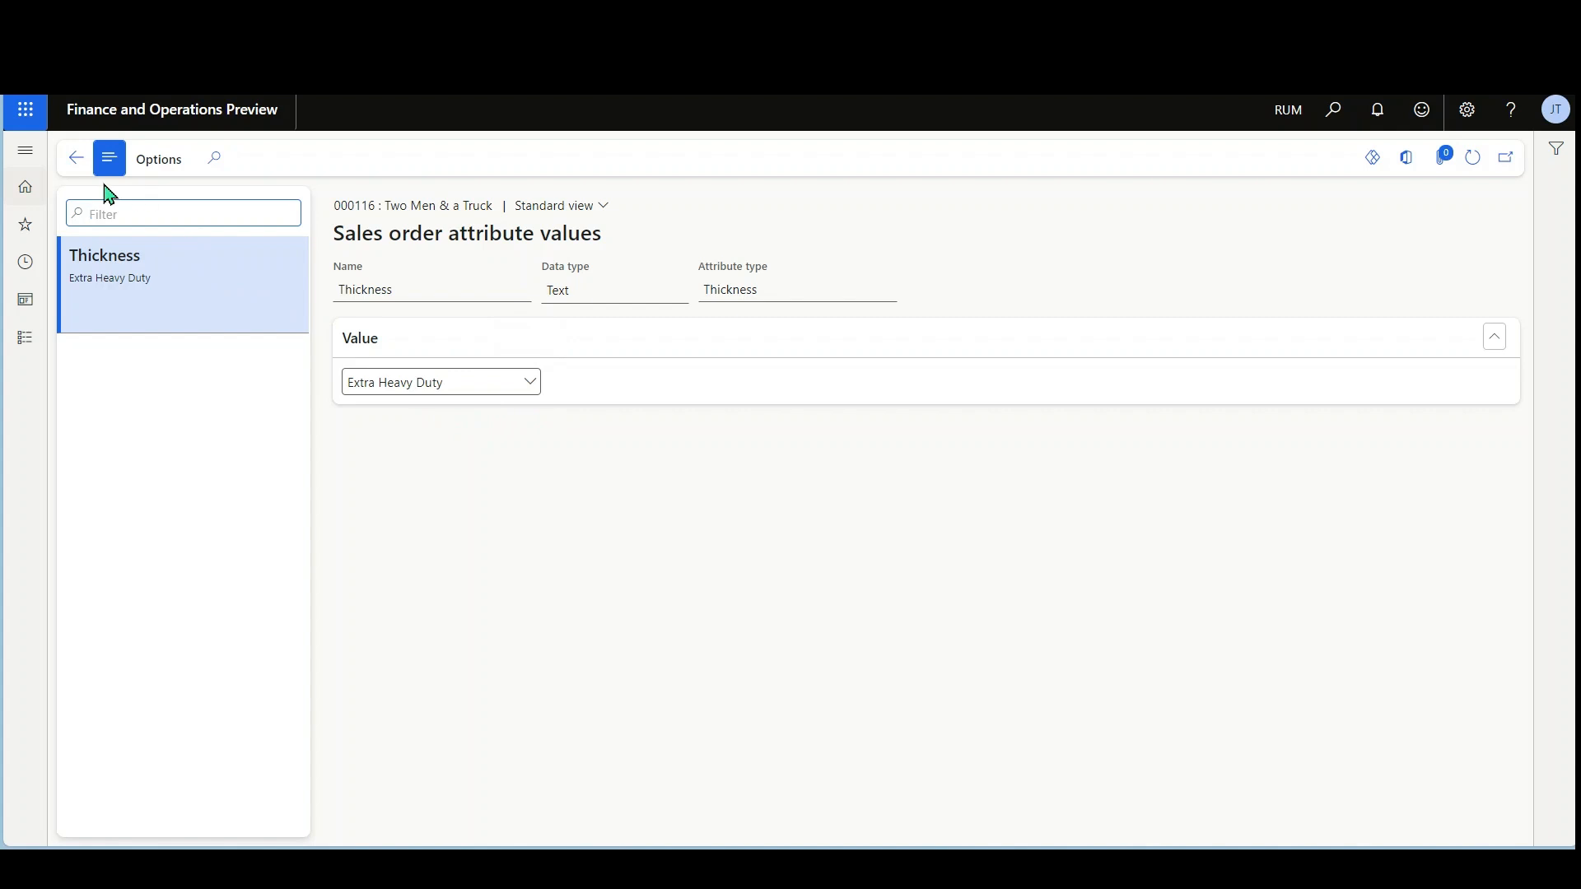
pyautogui.click(76, 157)
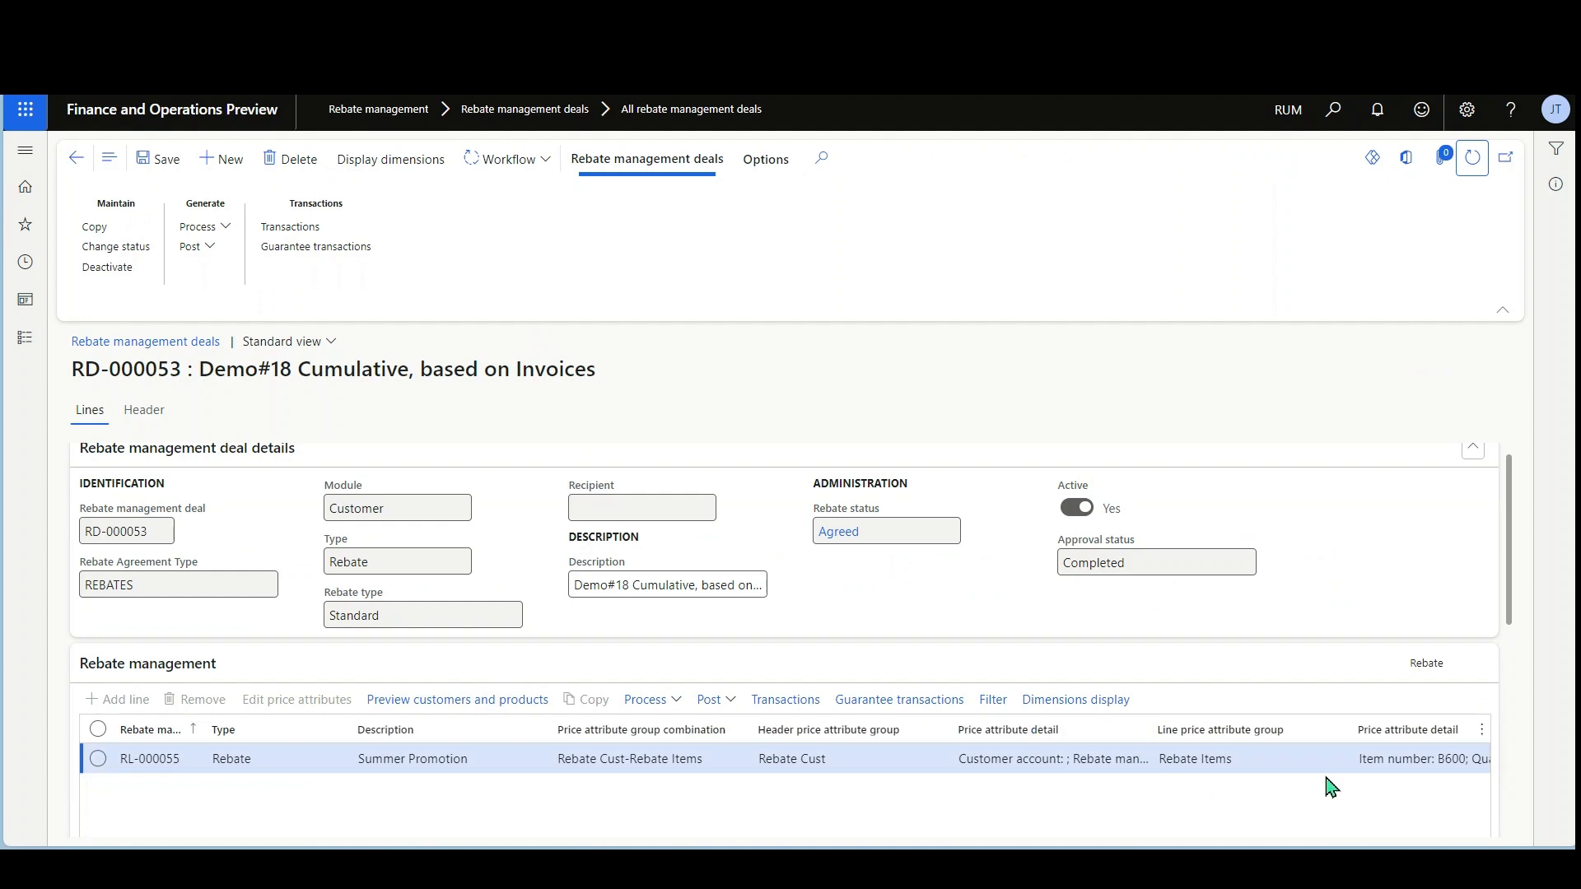
# Widen both Price attribute detail columns on the deal's Summer Promotion line to read the header and line attributes
pyautogui.scroll(-1, 1328, 786)
pyautogui.moveTo(752, 833); pyautogui.dragTo(937, 832)
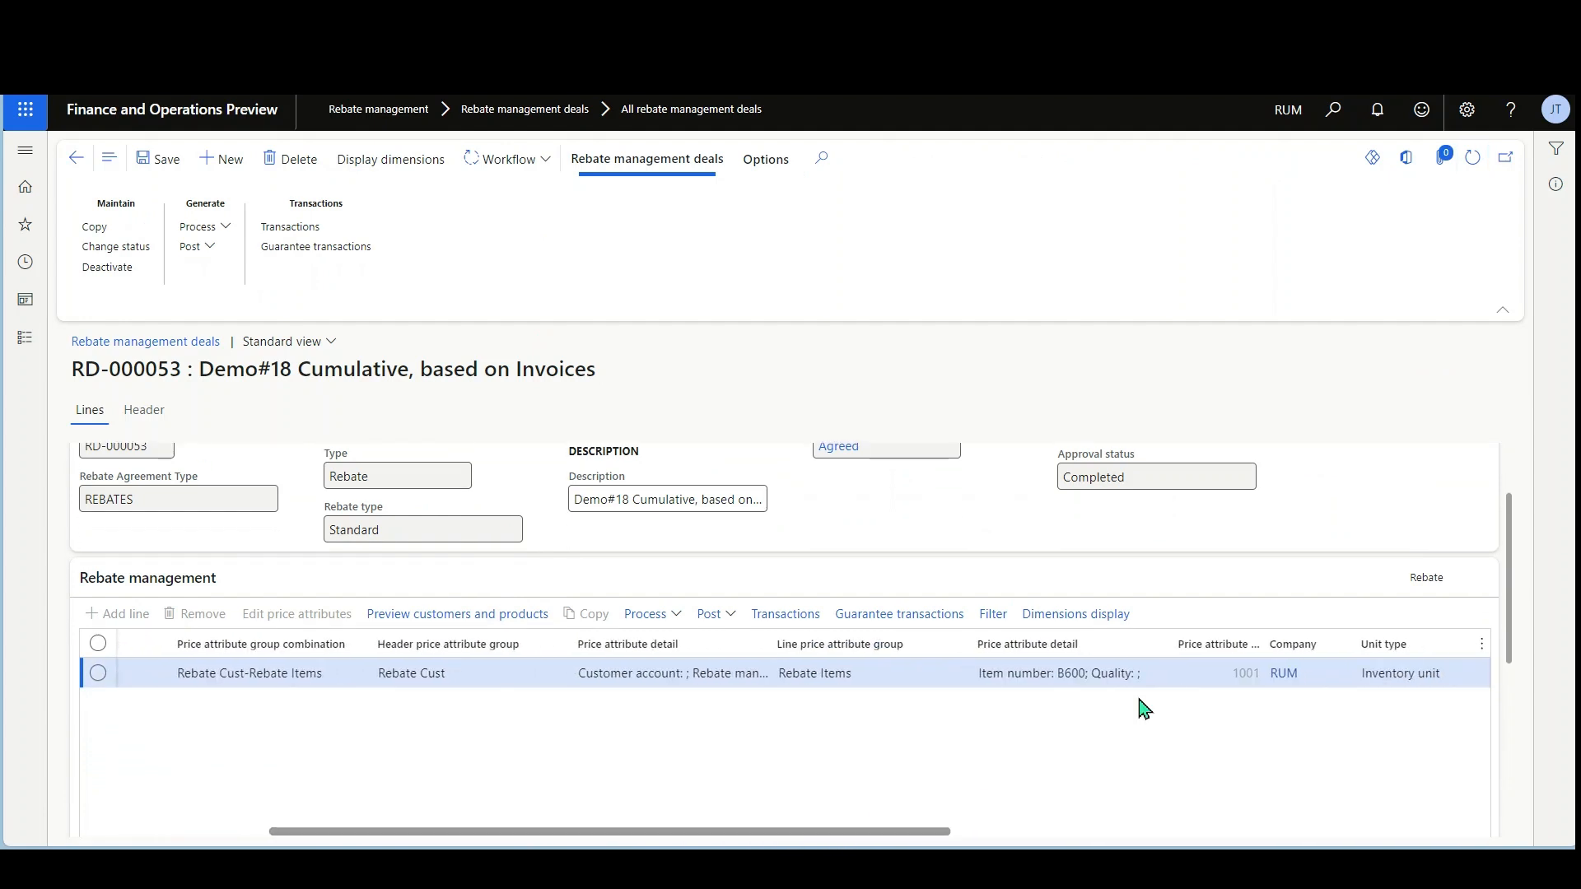
pyautogui.moveTo(1173, 651); pyautogui.dragTo(1277, 653)
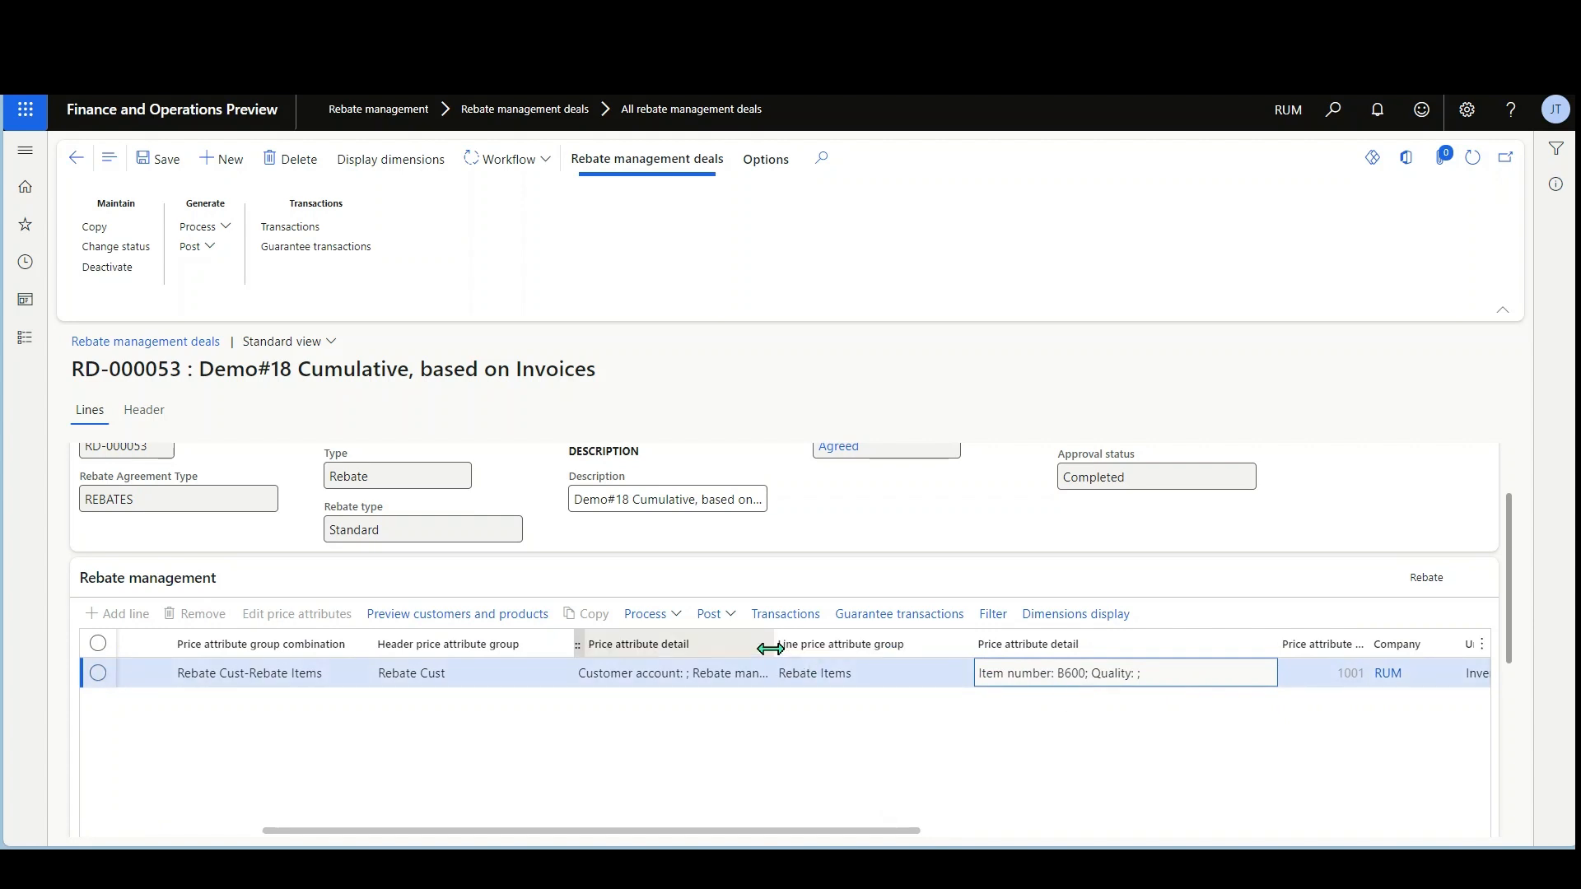
pyautogui.moveTo(770, 649); pyautogui.dragTo(1012, 677)
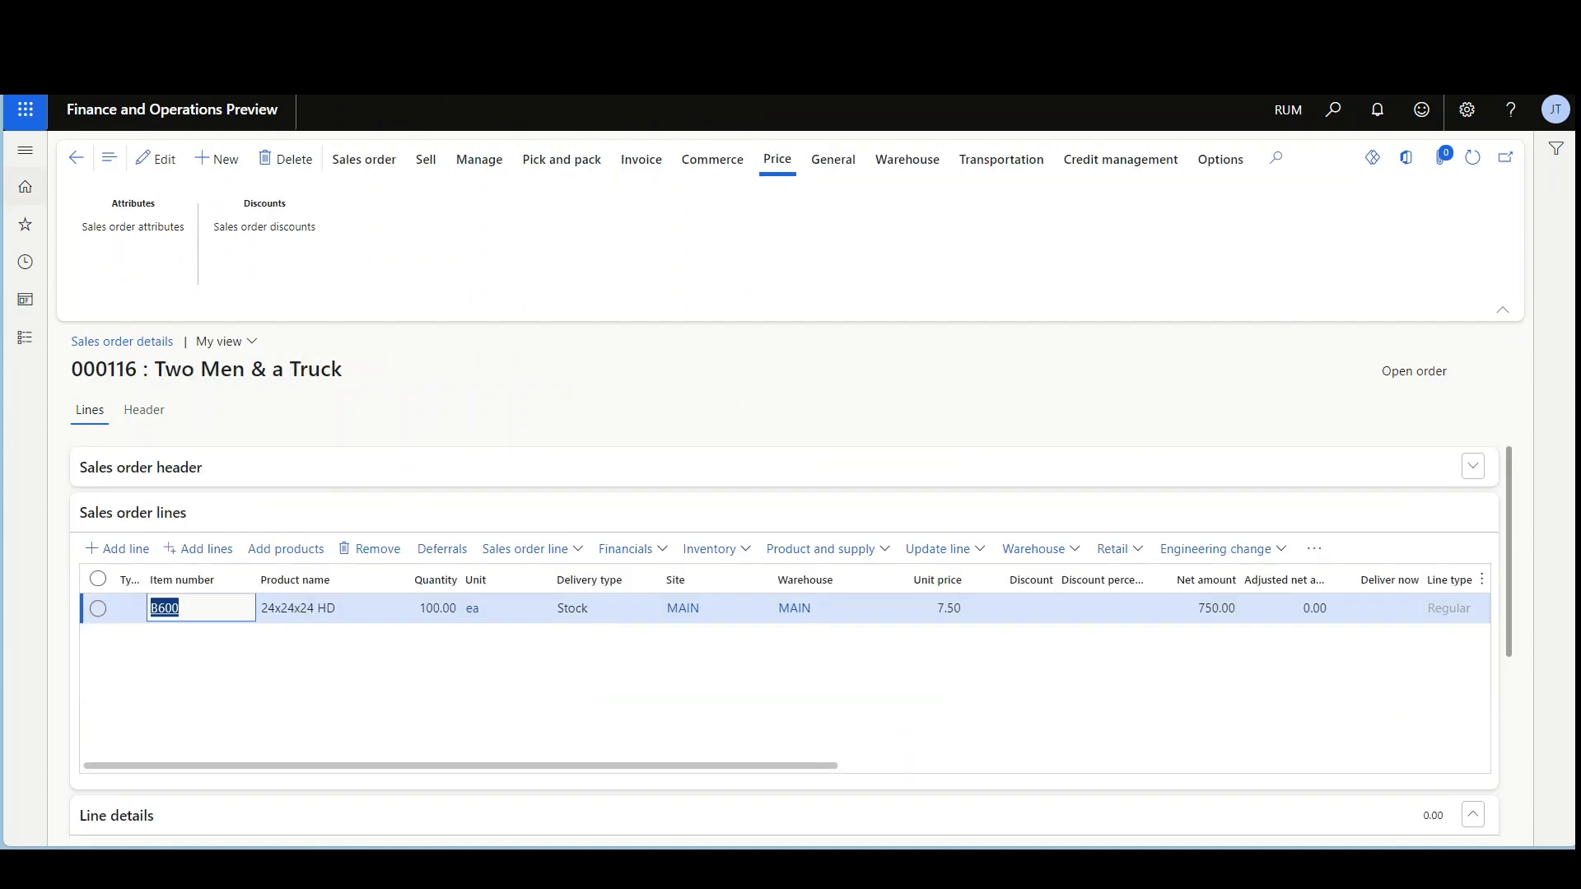
# Open the price details of the B600 line on the Two Men & a Truck sales order and examine the price calculation
pyautogui.click(1162, 660)
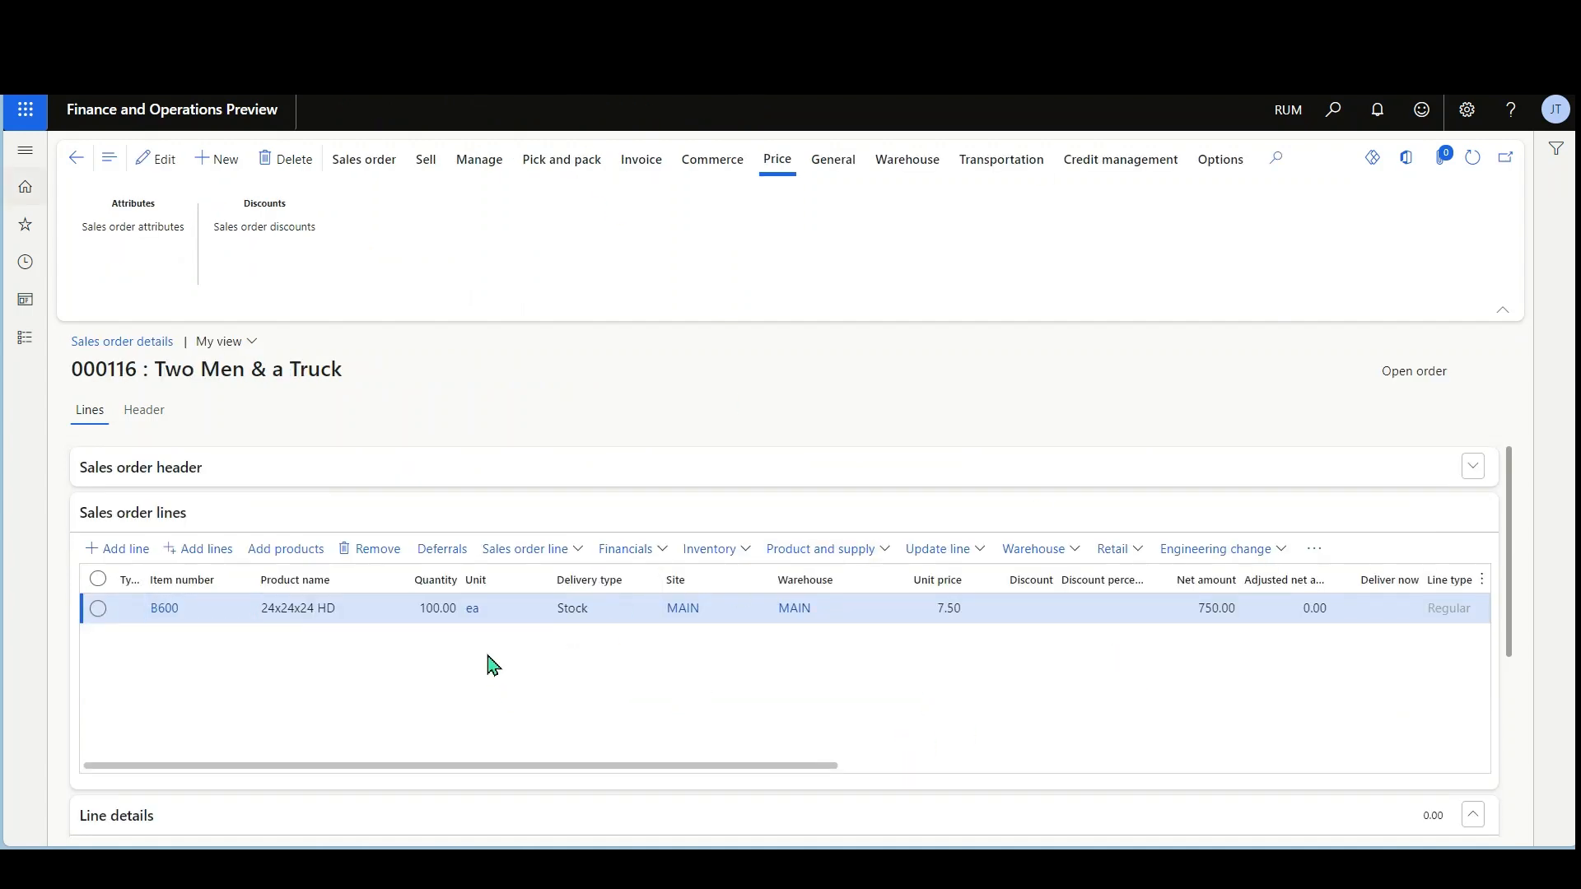
pyautogui.click(544, 559)
pyautogui.scroll(-3, 542, 436)
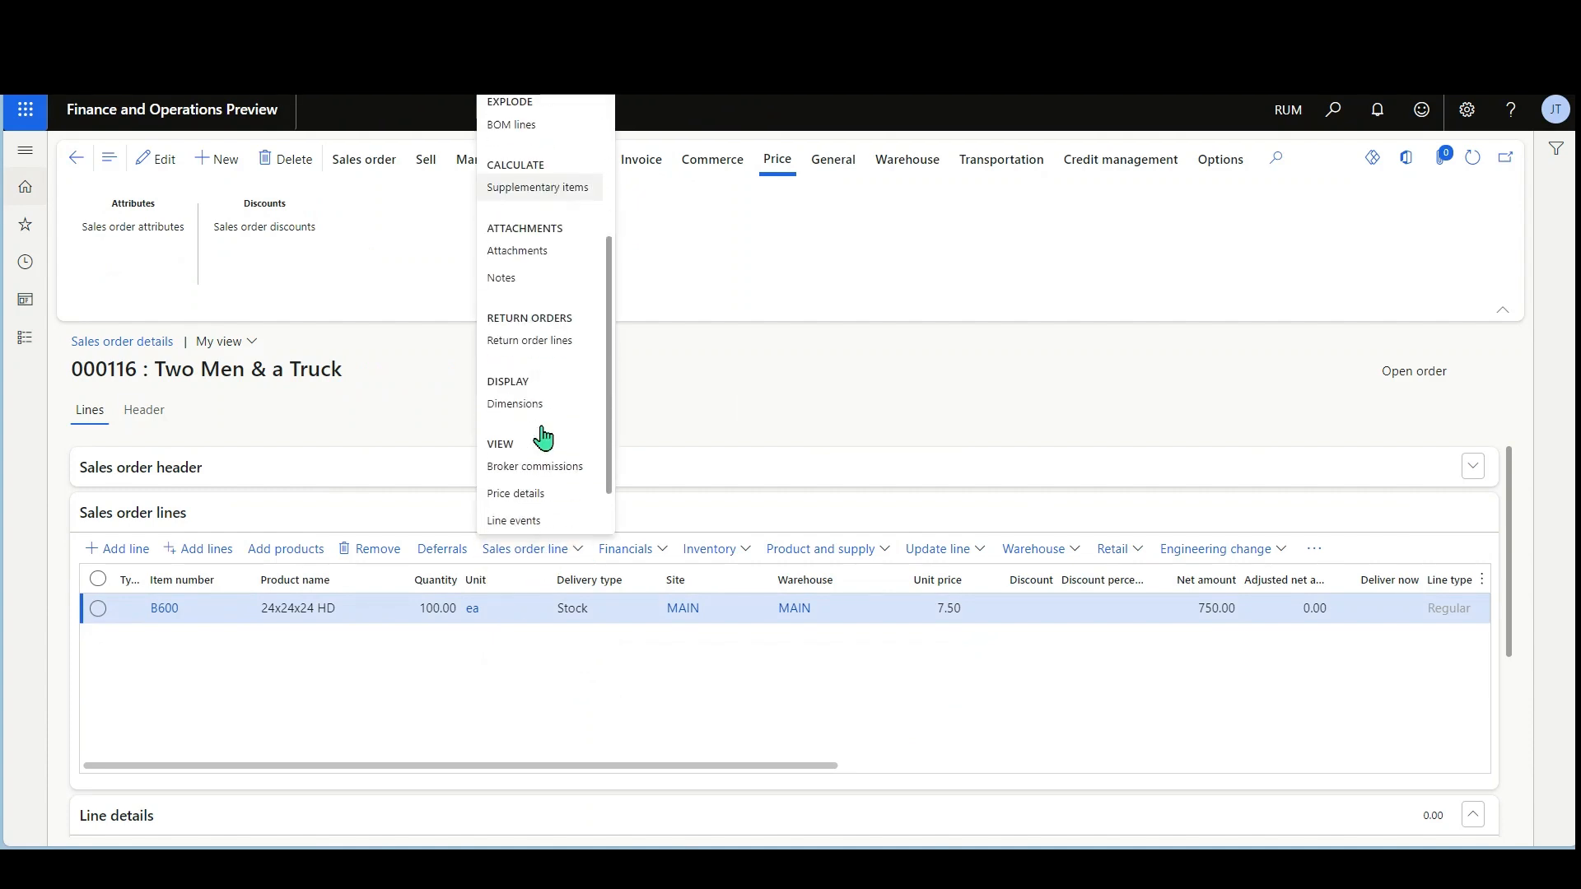
pyautogui.scroll(-1, 543, 437)
pyautogui.click(543, 434)
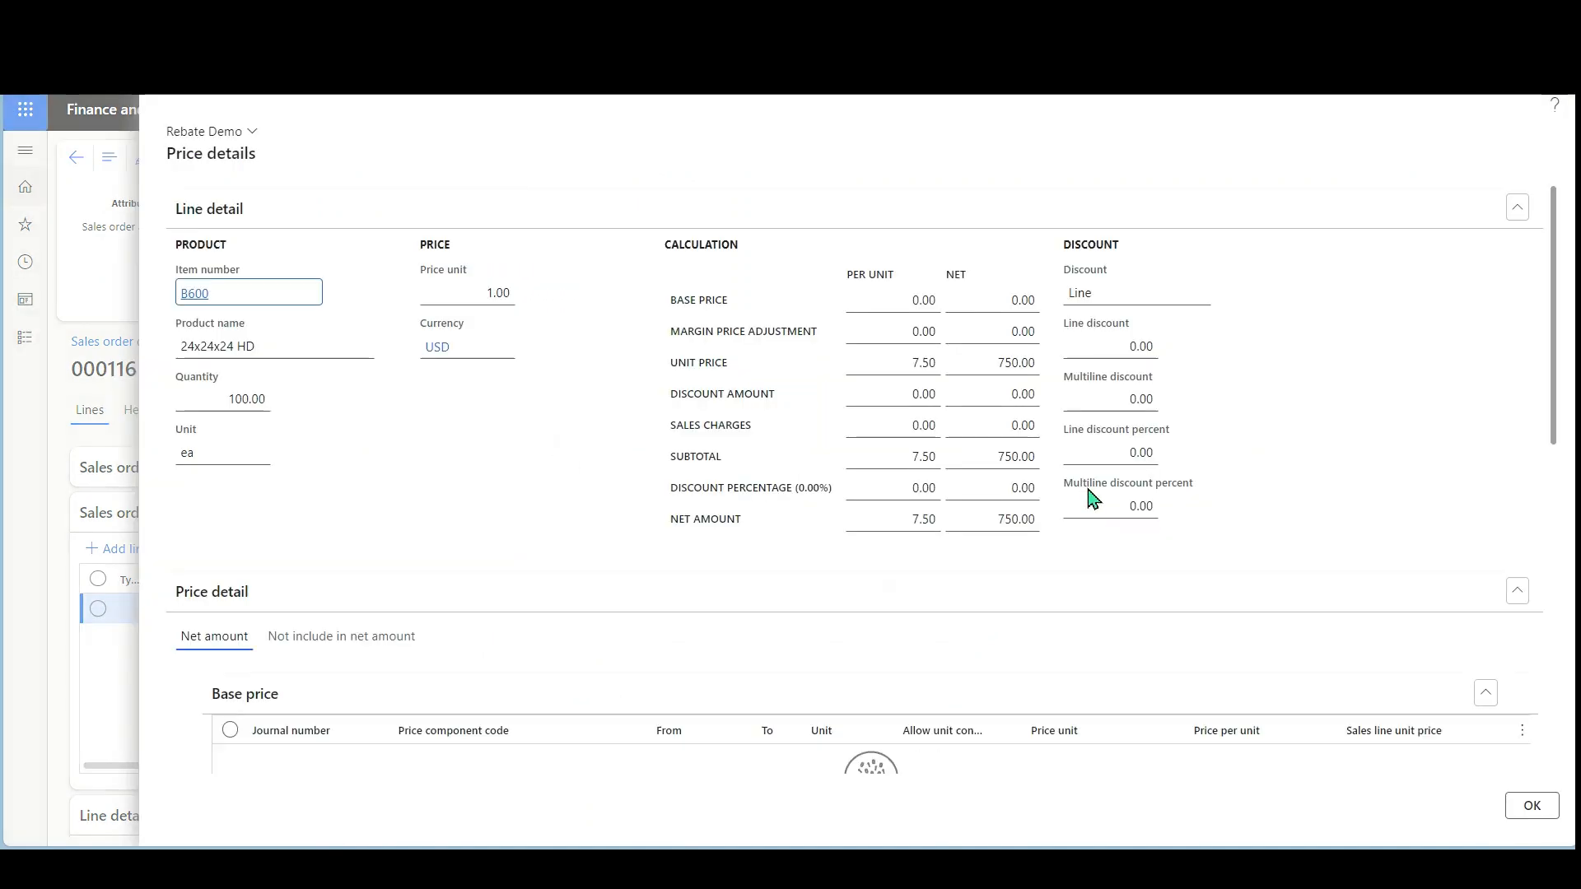
pyautogui.scroll(-2, 737, 651)
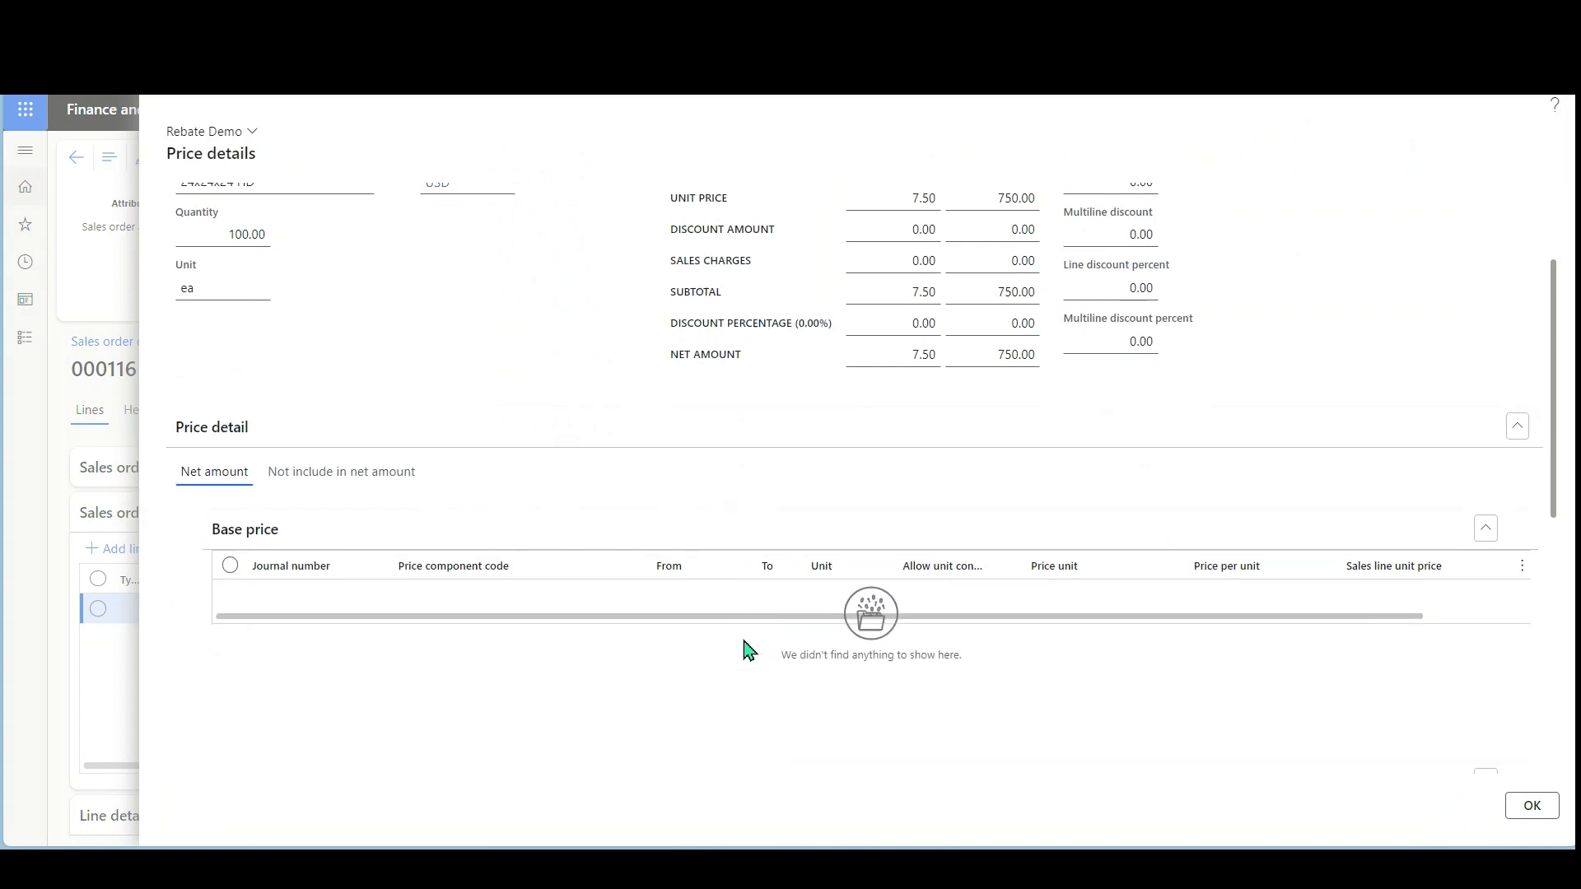
# Show the price components not included in the net amount and collapse the rebate, royalty and charges sections
pyautogui.click(369, 483)
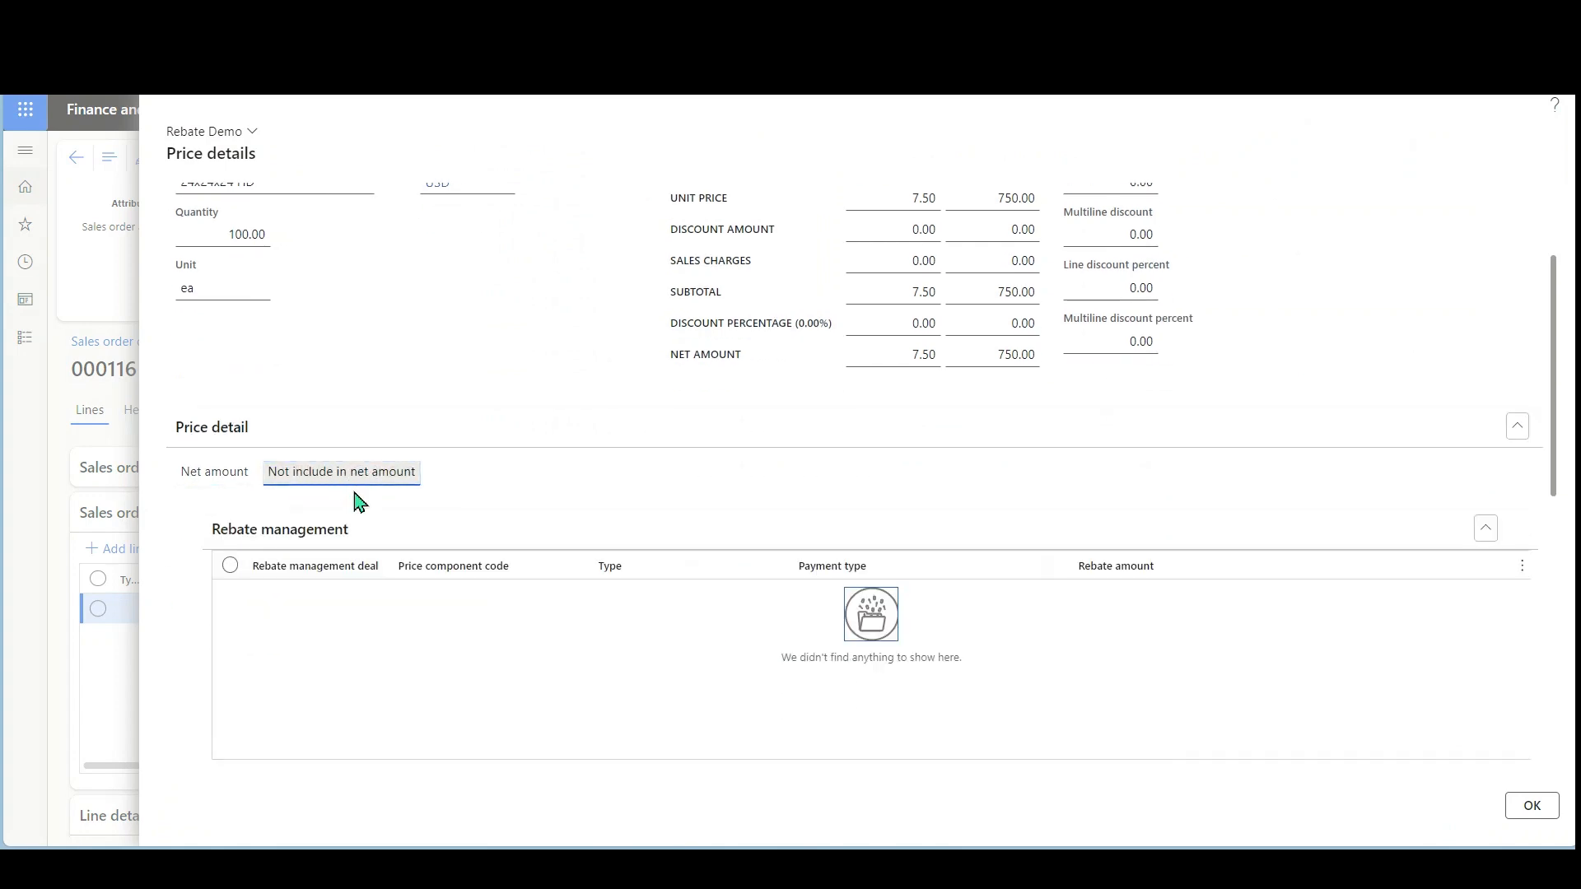
pyautogui.click(459, 547)
pyautogui.click(461, 577)
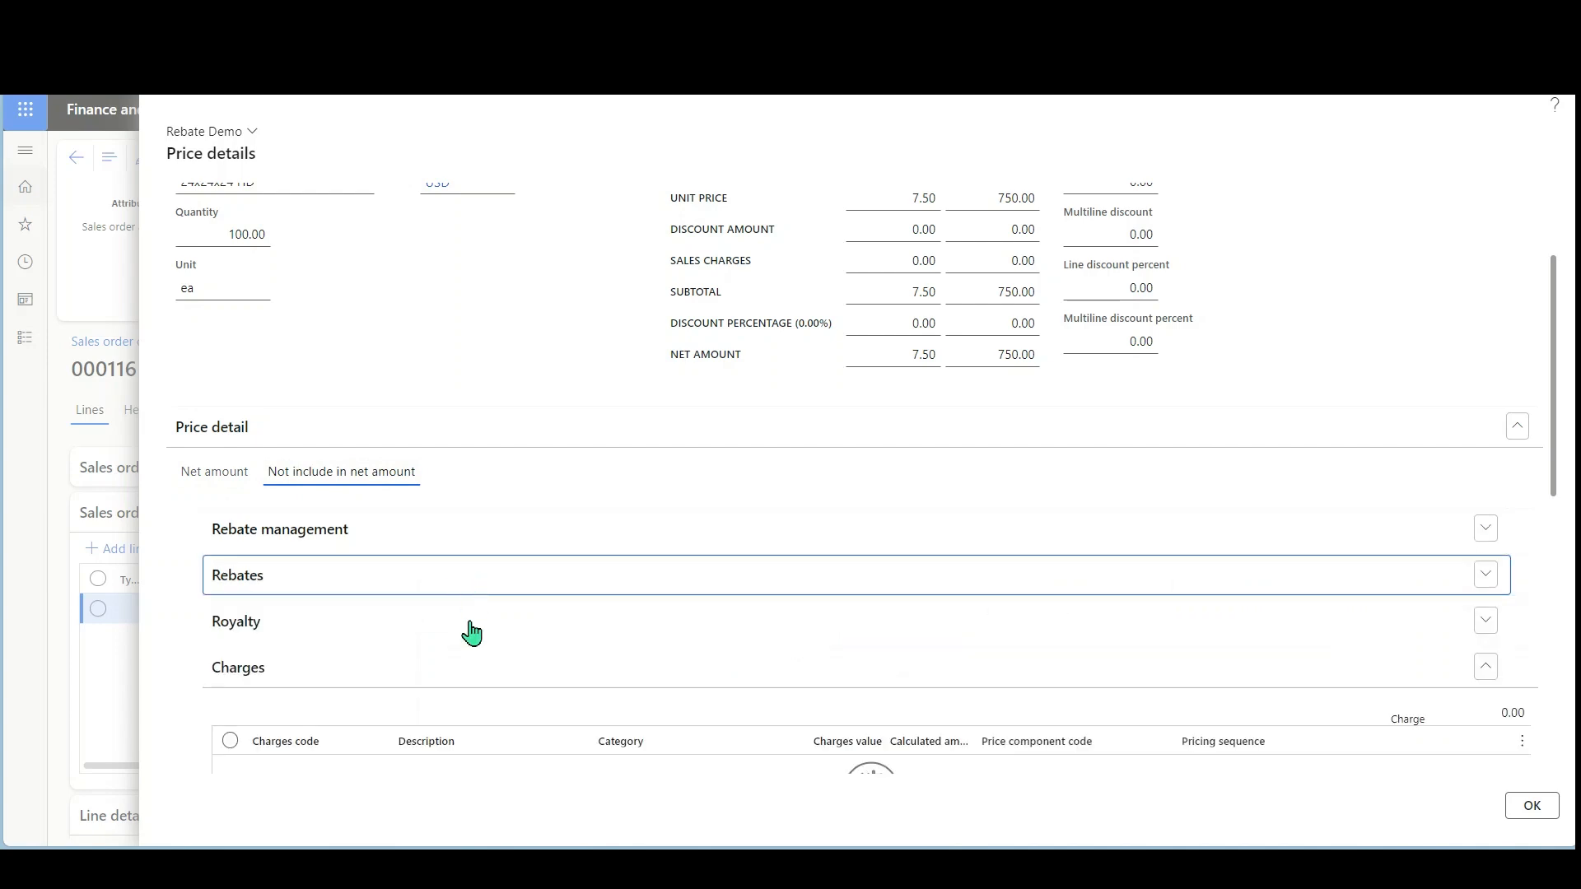
pyautogui.click(449, 679)
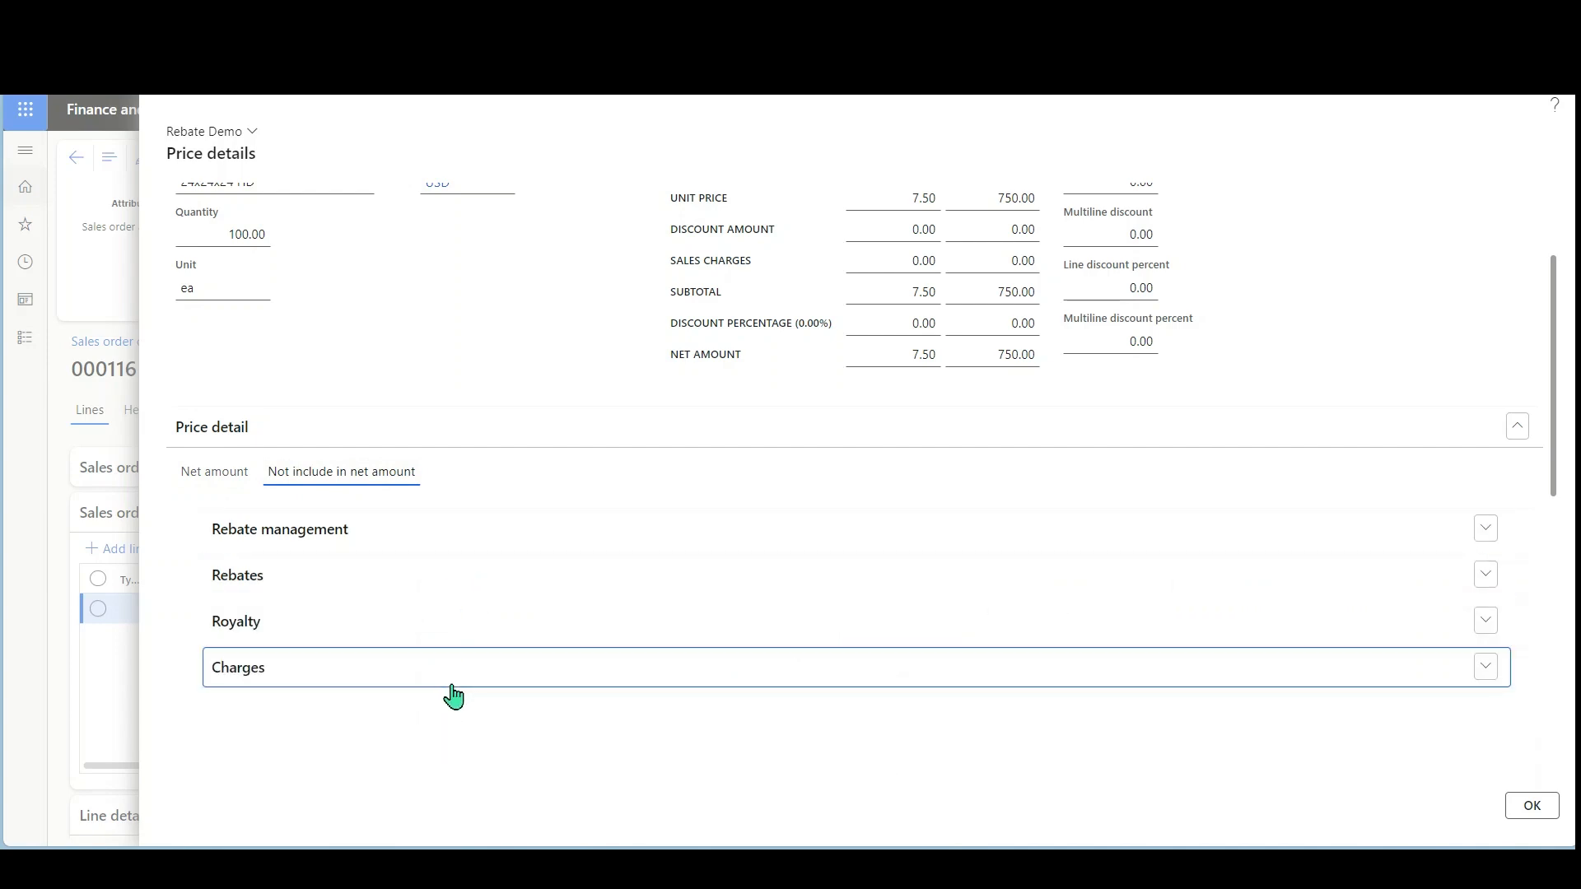
# Check the Rebate management section of the B600 line's price details for an applicable rebate, and close the price details
pyautogui.click(322, 543)
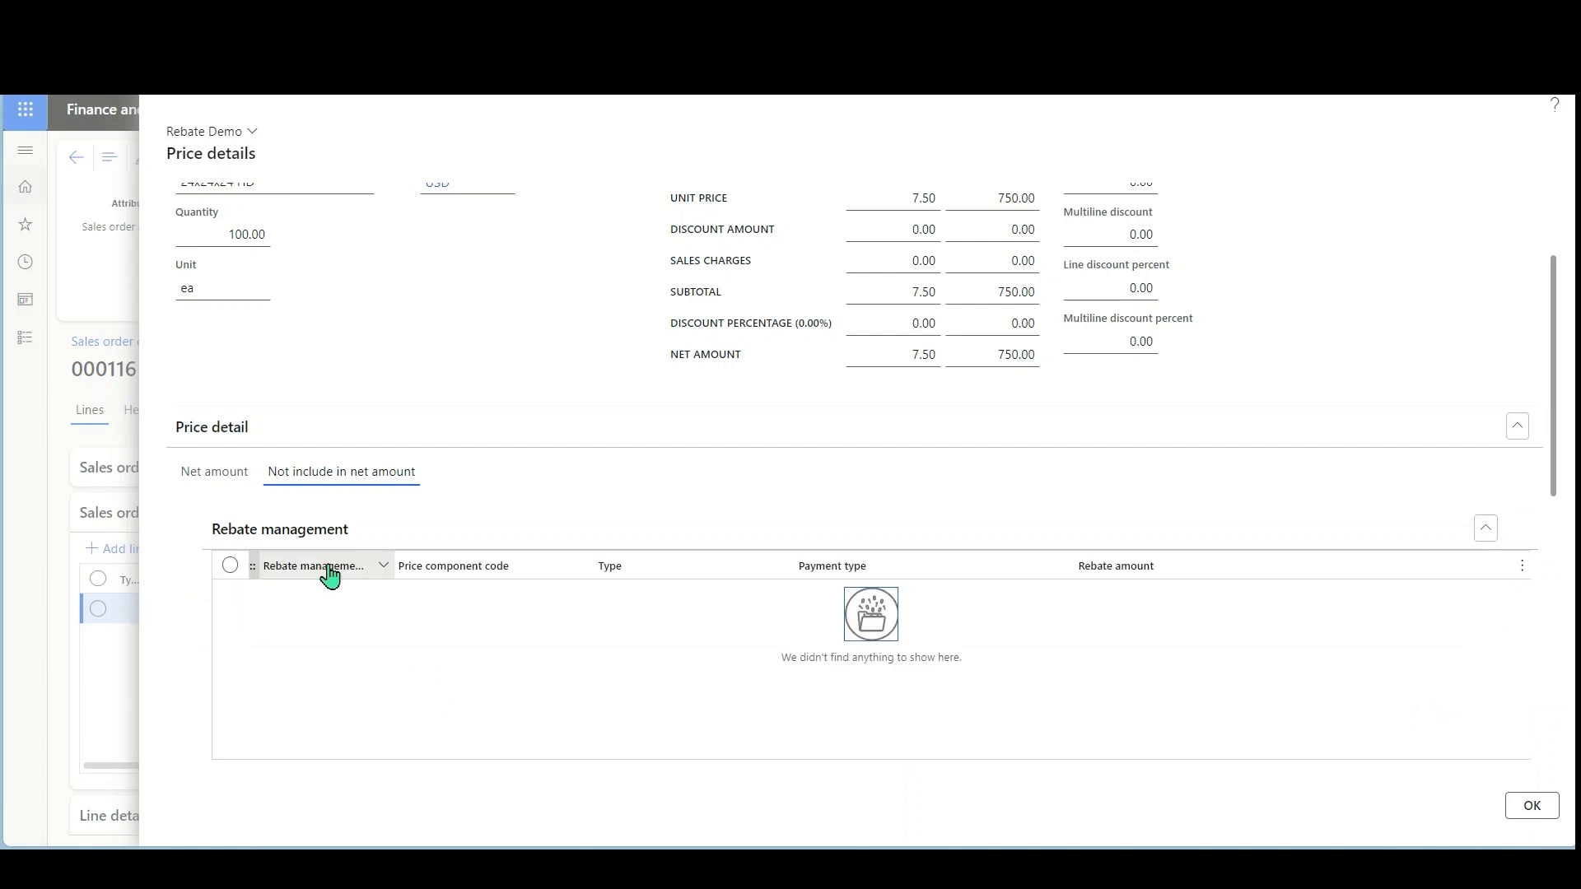
pyautogui.click(311, 542)
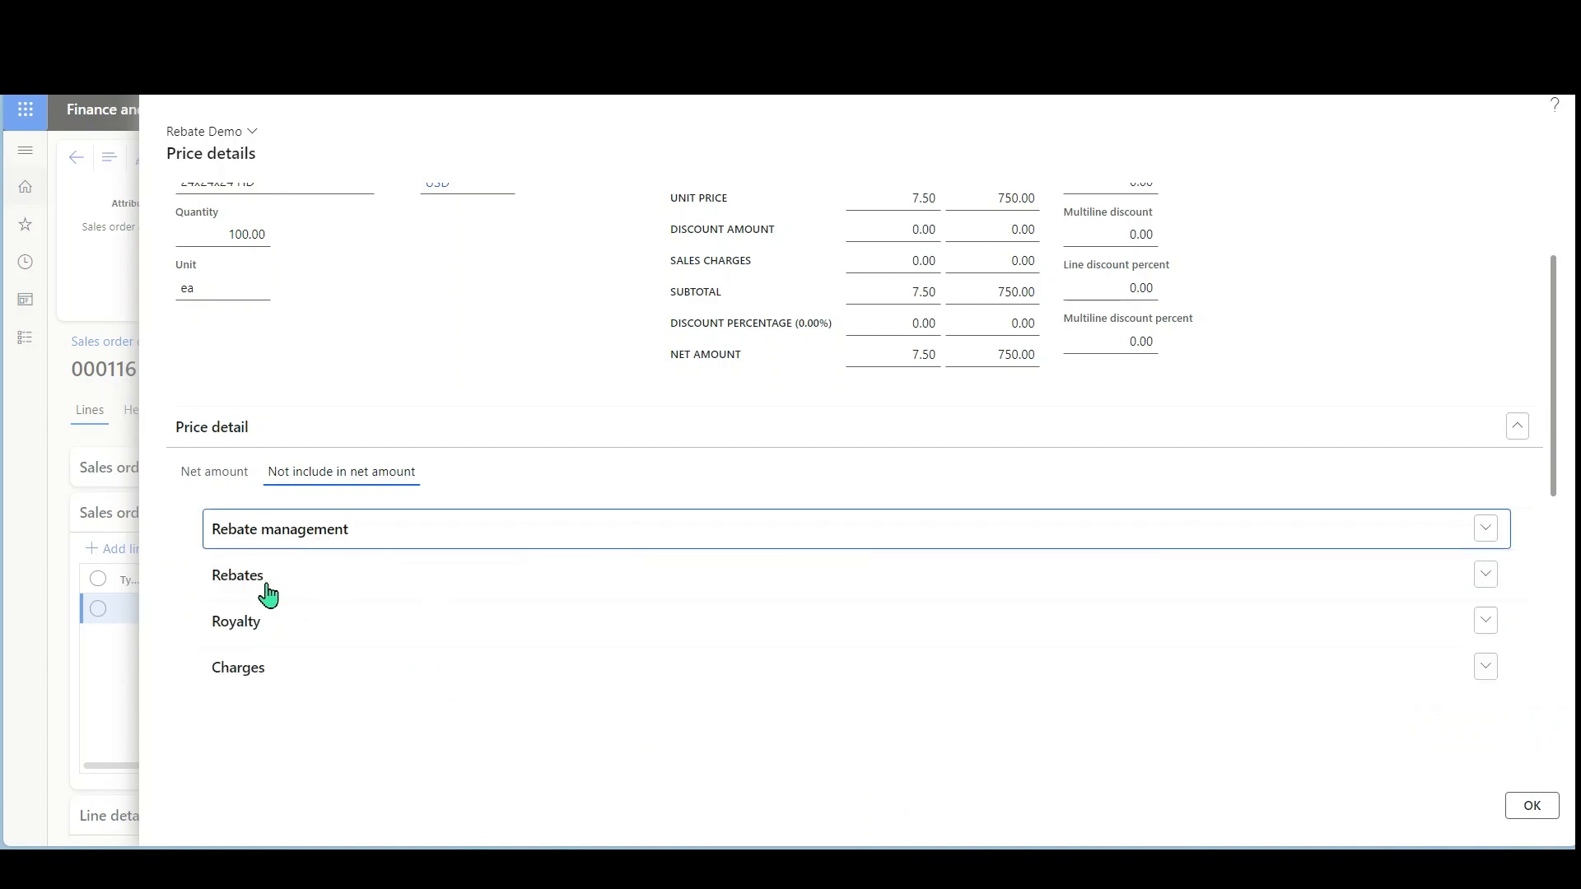
pyautogui.click(328, 541)
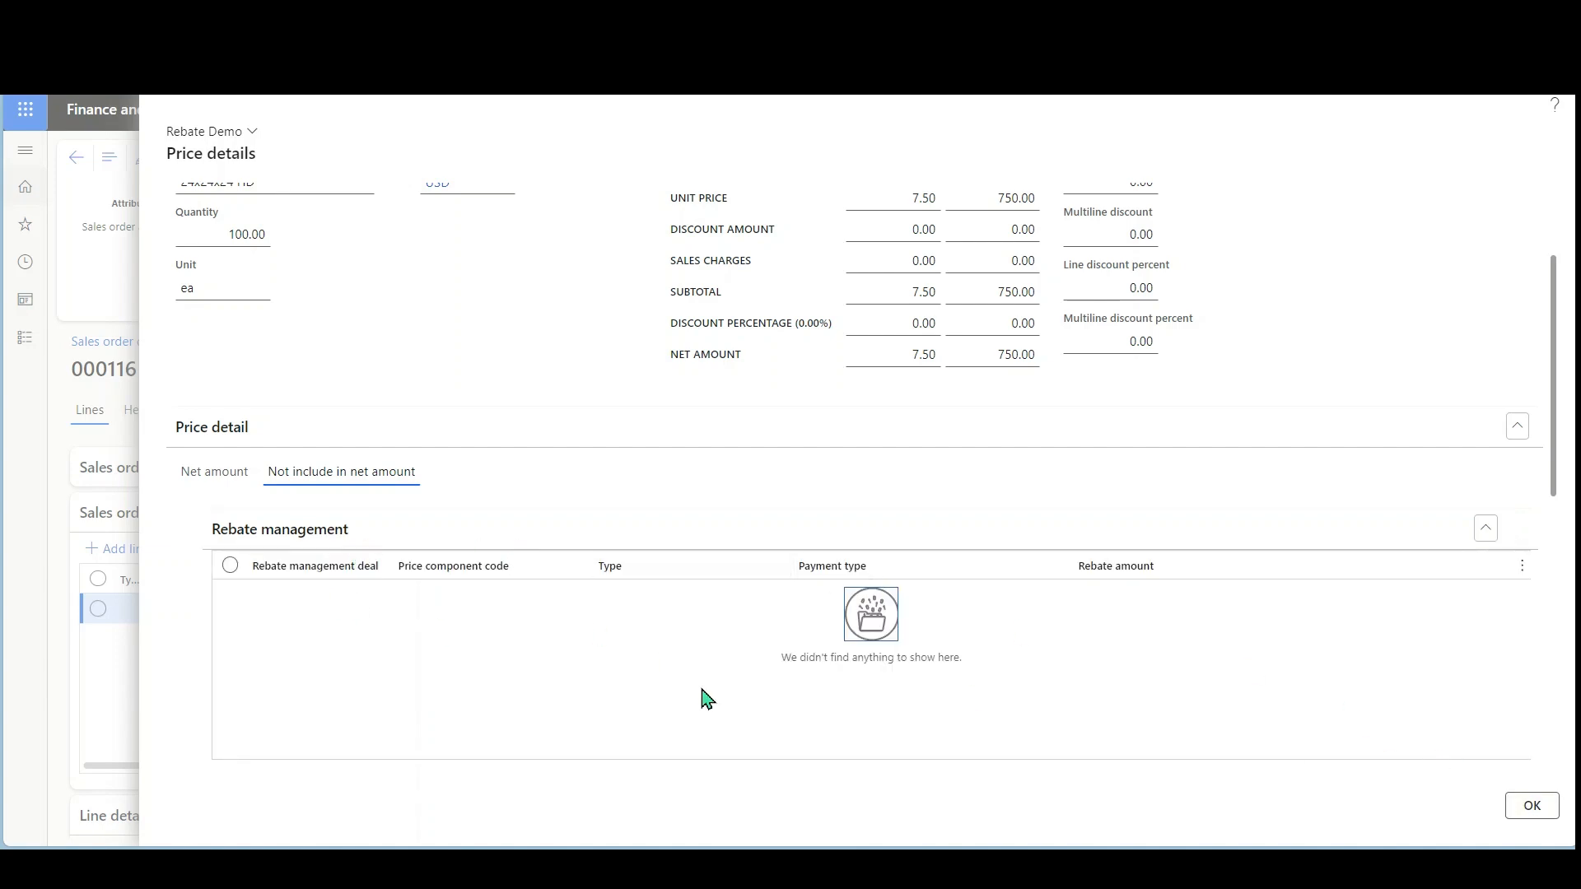
pyautogui.click(1532, 807)
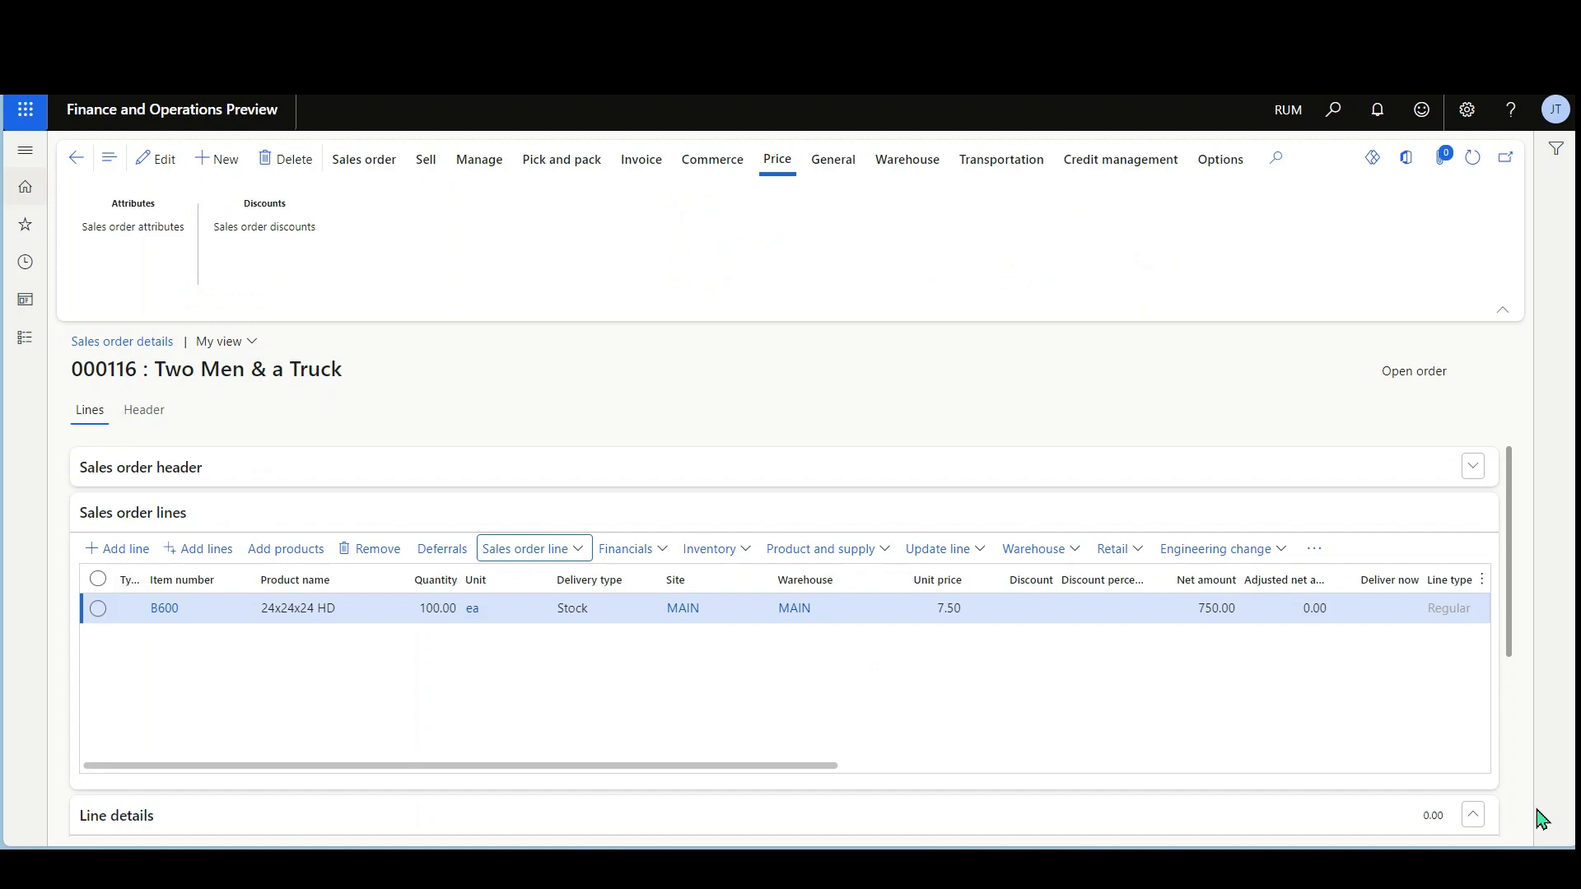
# Change the sales order's Thickness attribute to the value required by the rebate deal and recalculate the order
pyautogui.click(163, 230)
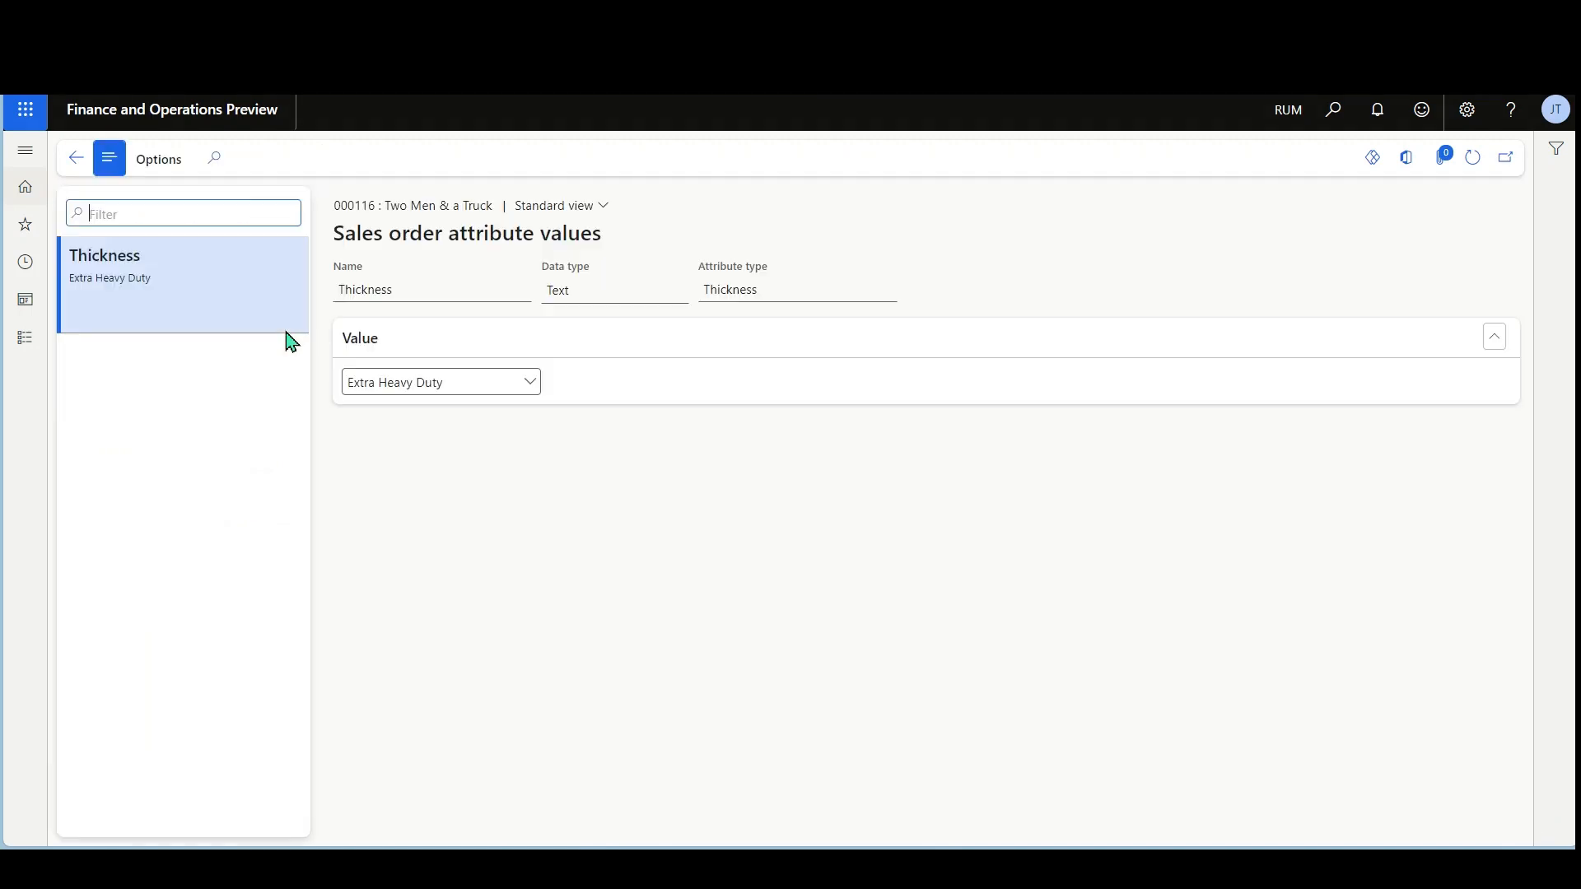
pyautogui.click(537, 391)
pyautogui.click(491, 459)
pyautogui.click(76, 157)
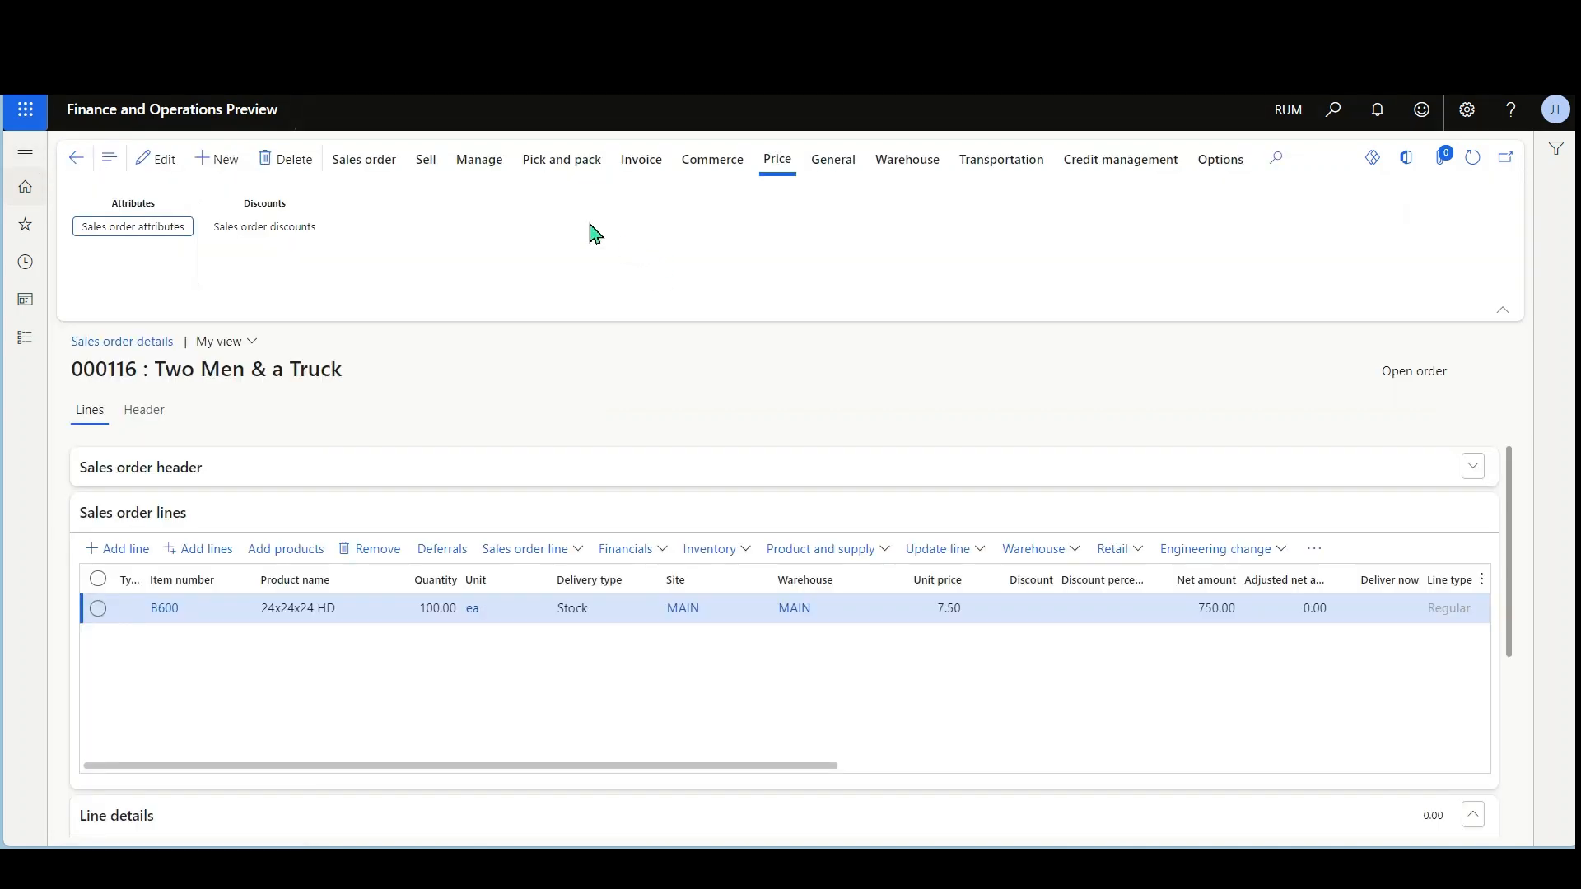
pyautogui.click(426, 159)
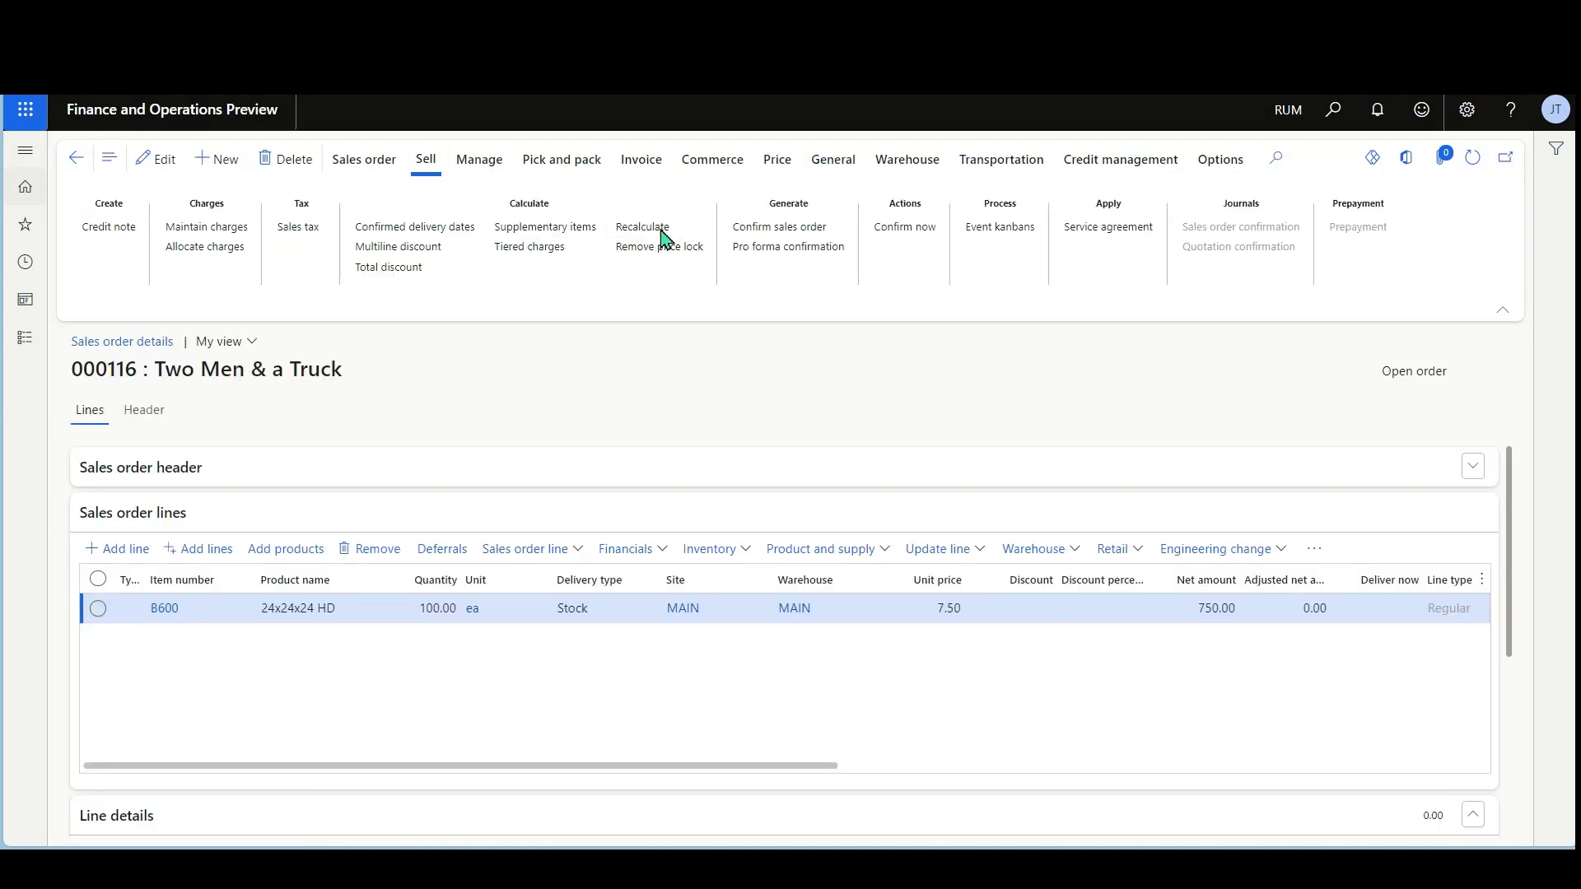
# Reopen the B600 line's price details and check the rebate amount among the components not included in the net amount
pyautogui.click(543, 550)
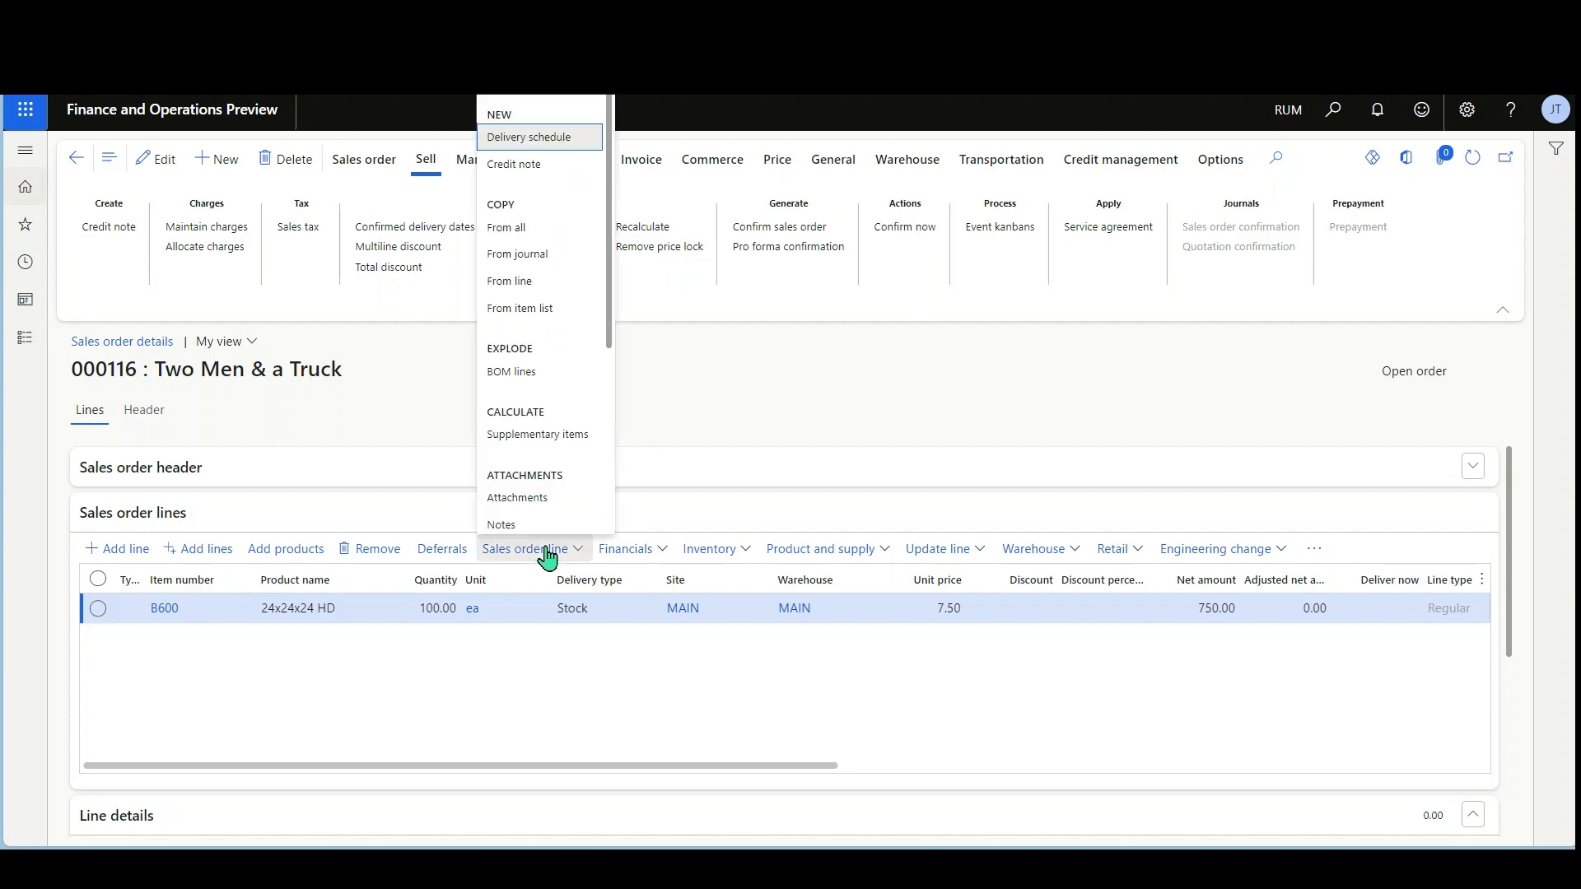
pyautogui.scroll(-2, 583, 448)
pyautogui.scroll(-1, 553, 489)
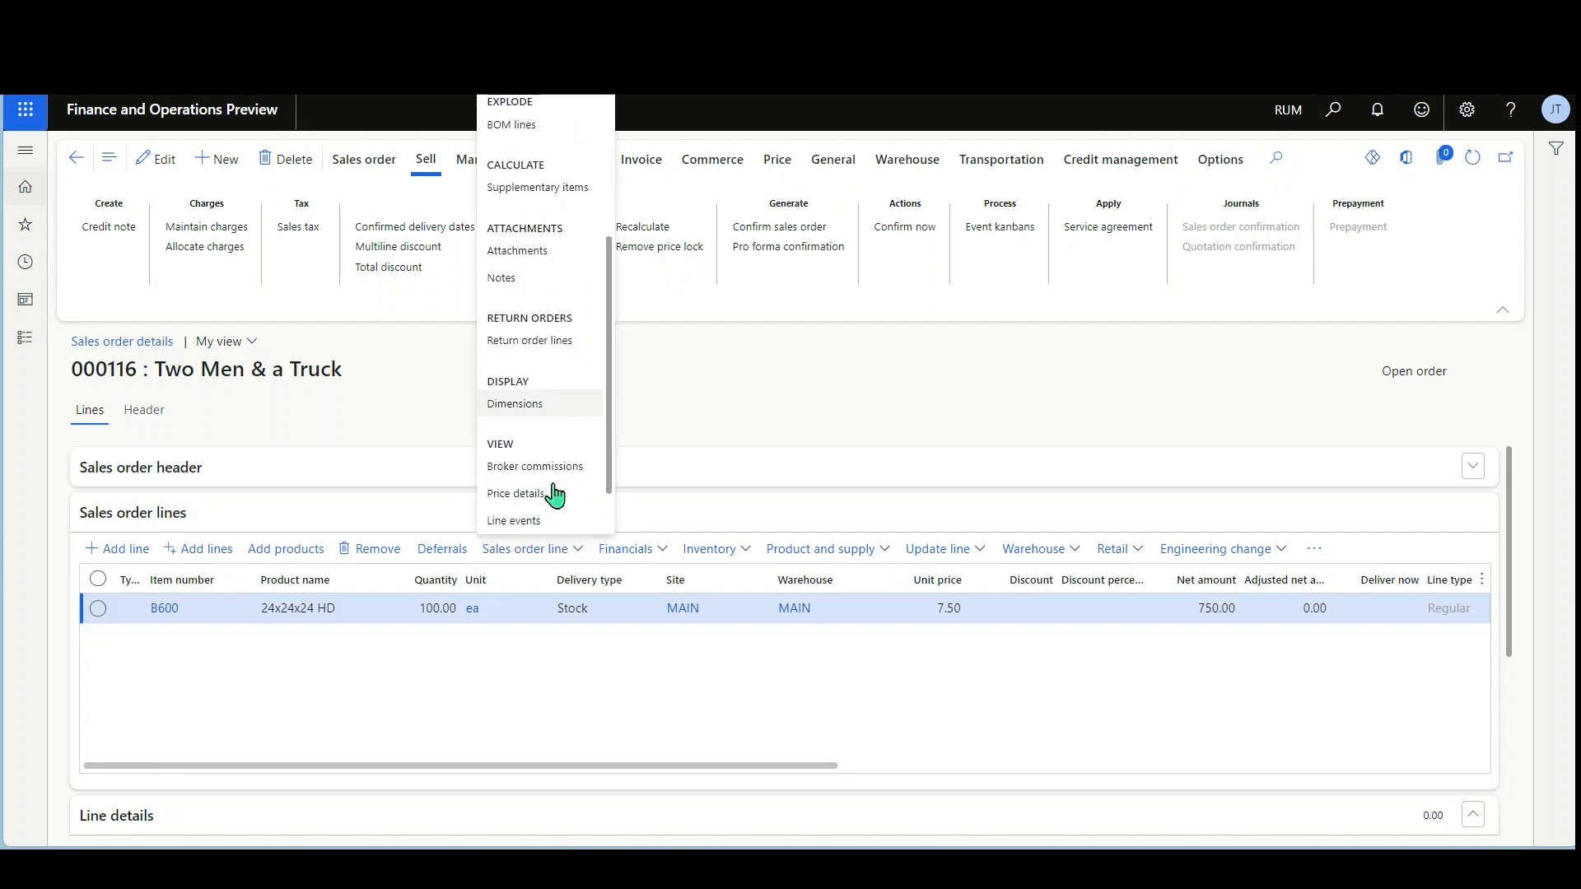
pyautogui.click(1069, 529)
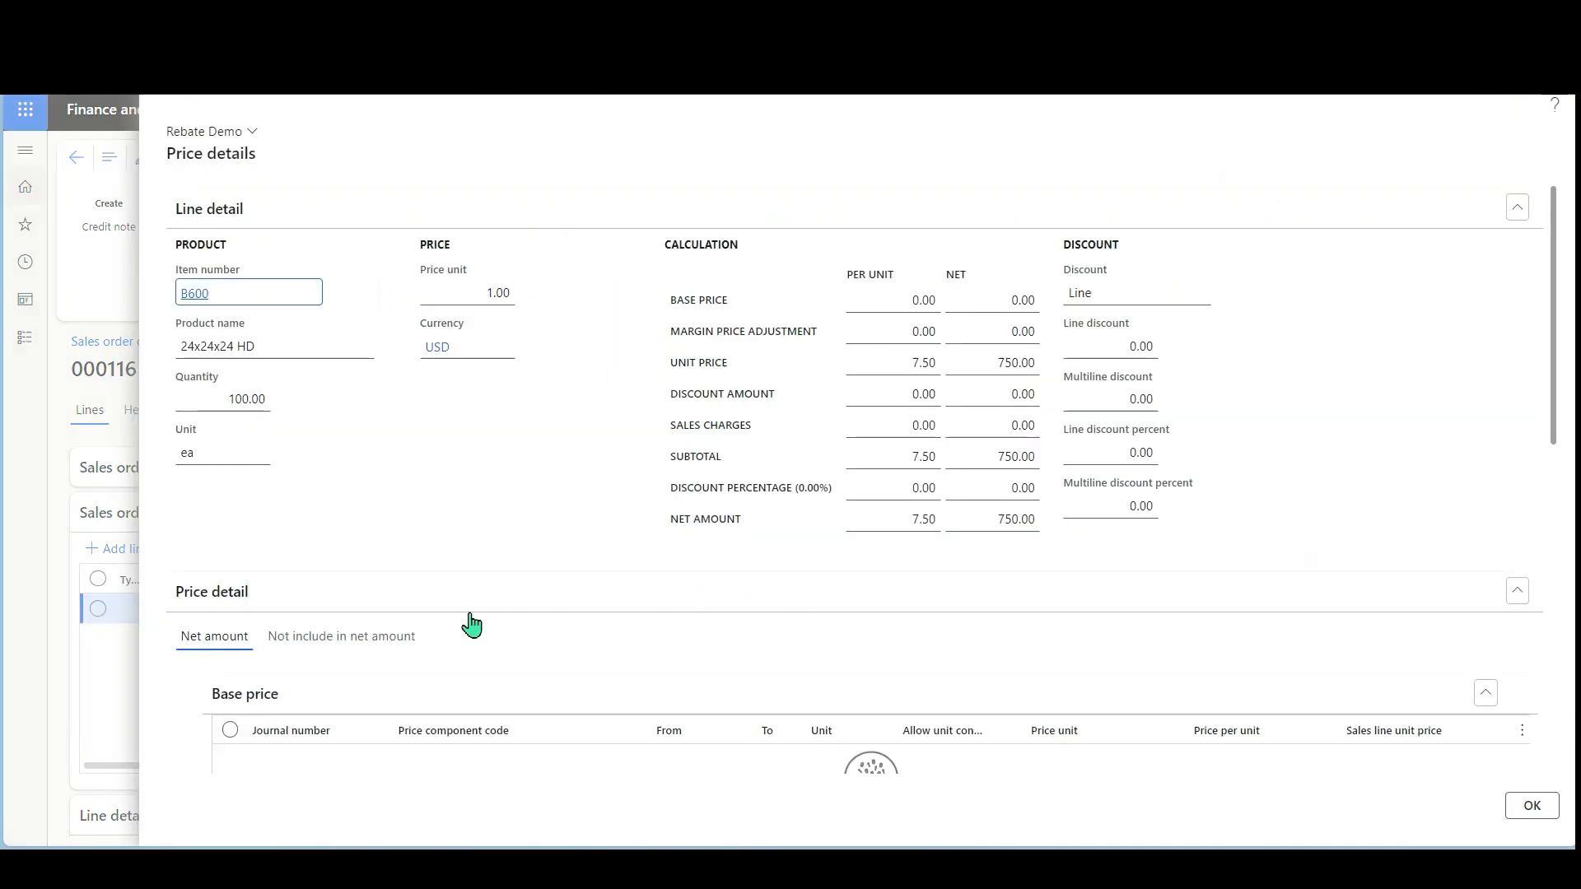
pyautogui.click(342, 636)
pyautogui.scroll(-2, 1070, 667)
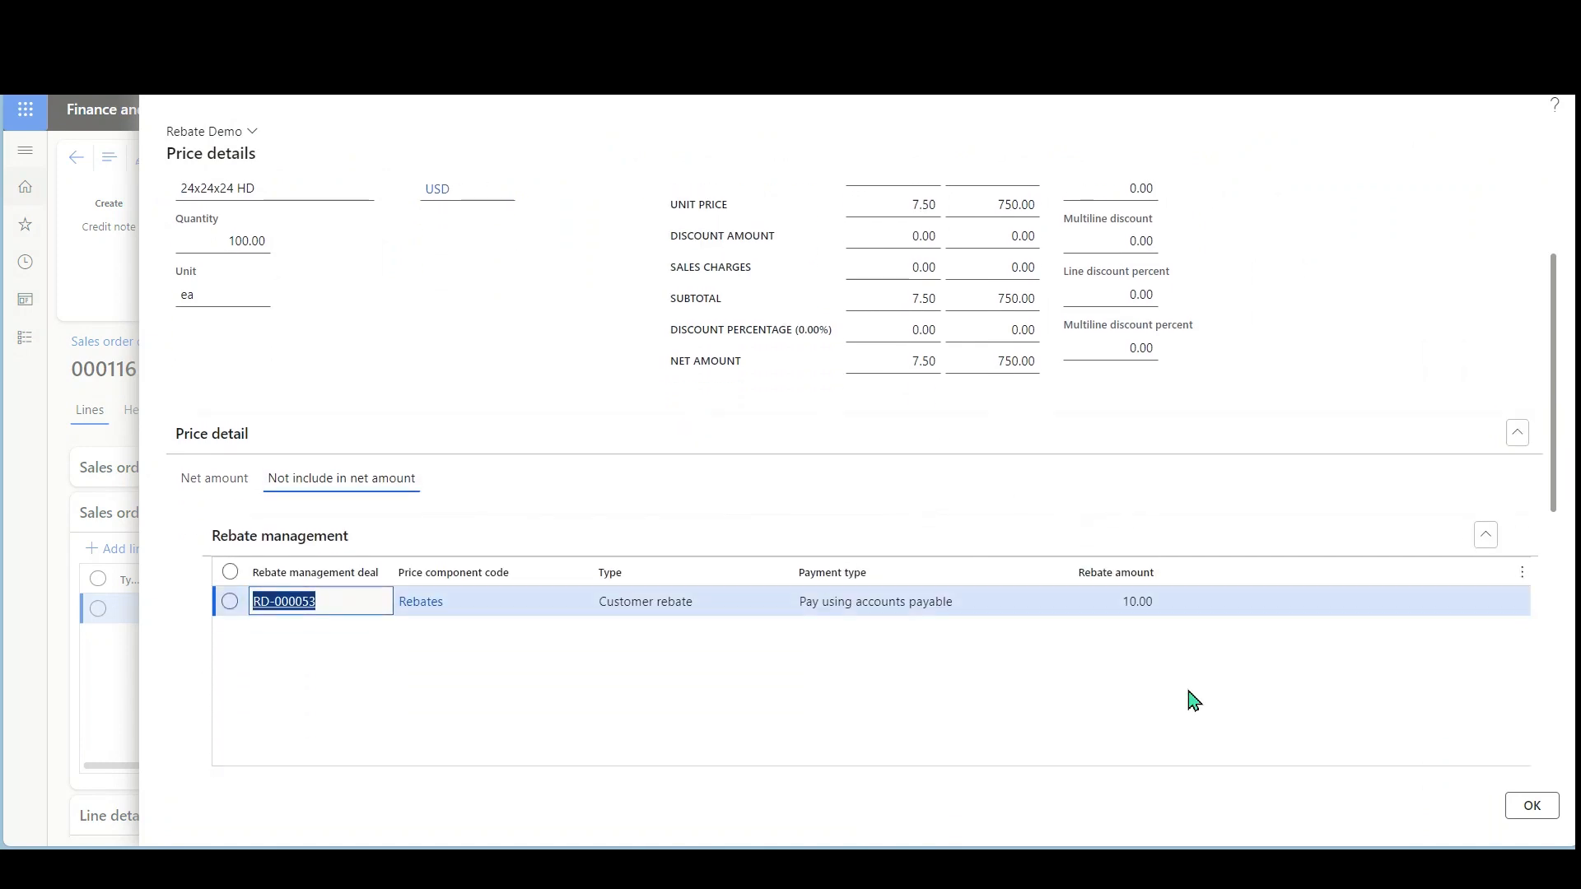
pyautogui.click(1129, 595)
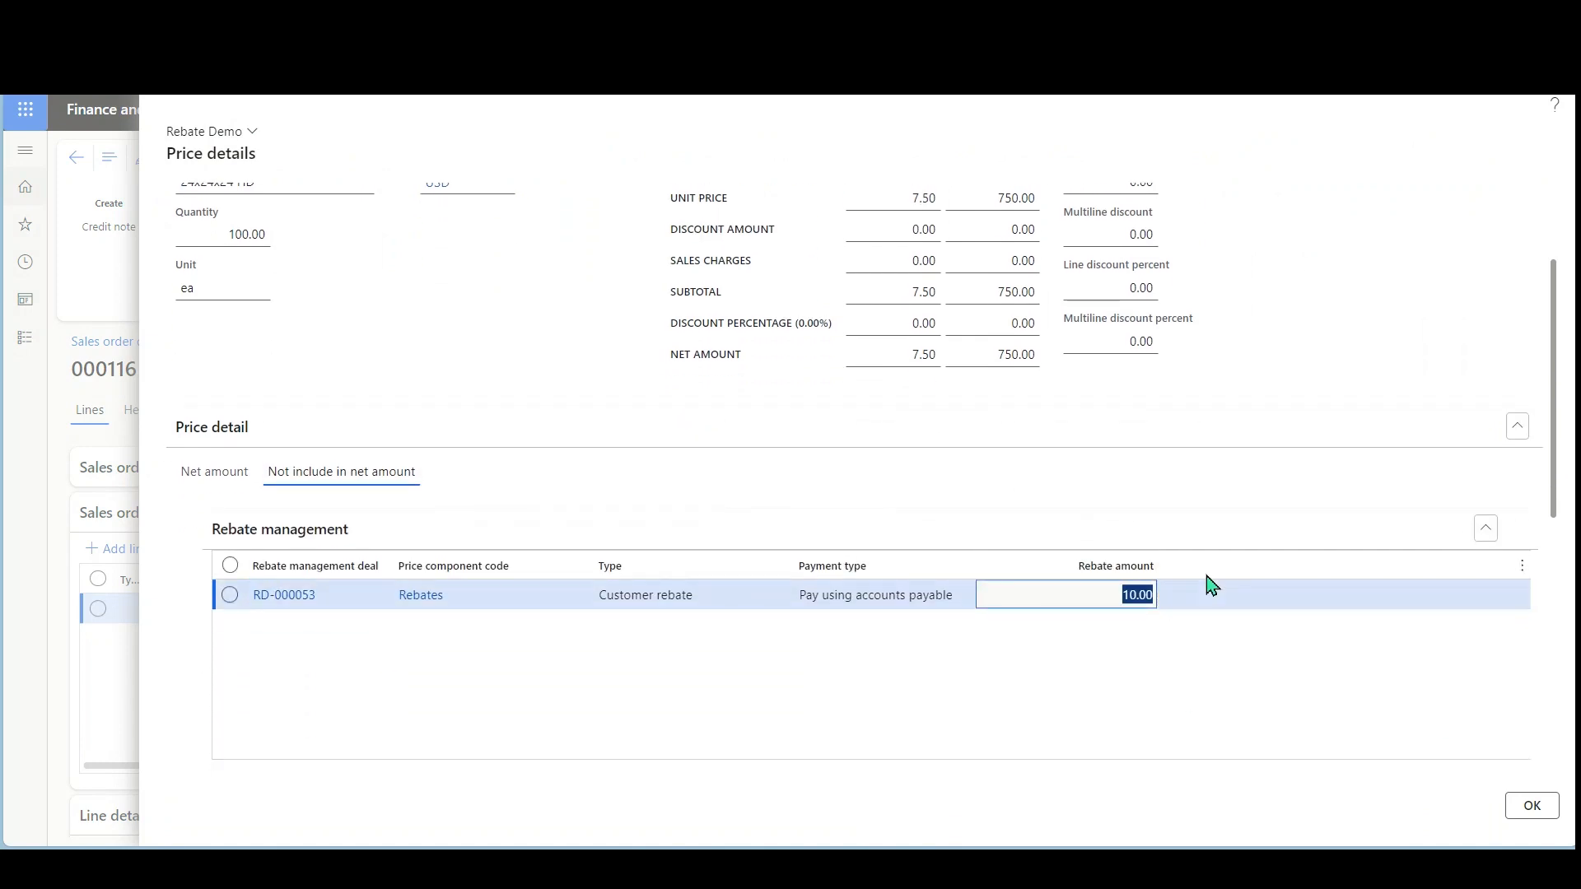
pyautogui.click(1530, 809)
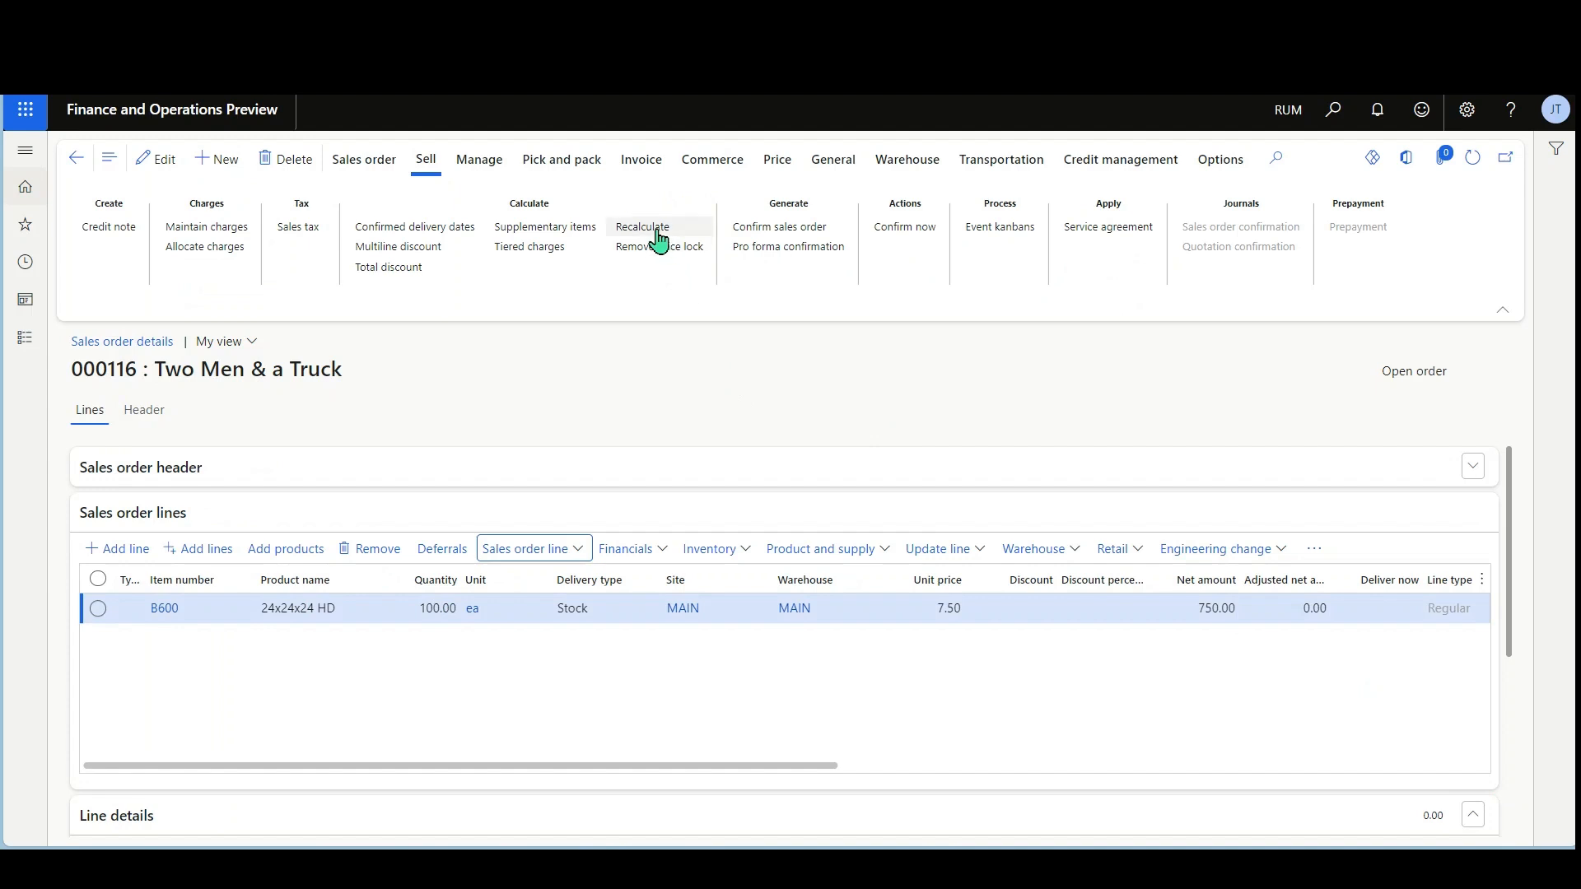
# Confirm the Two Men & a Truck sales order and post its invoice for quantity All without printing
pyautogui.click(903, 231)
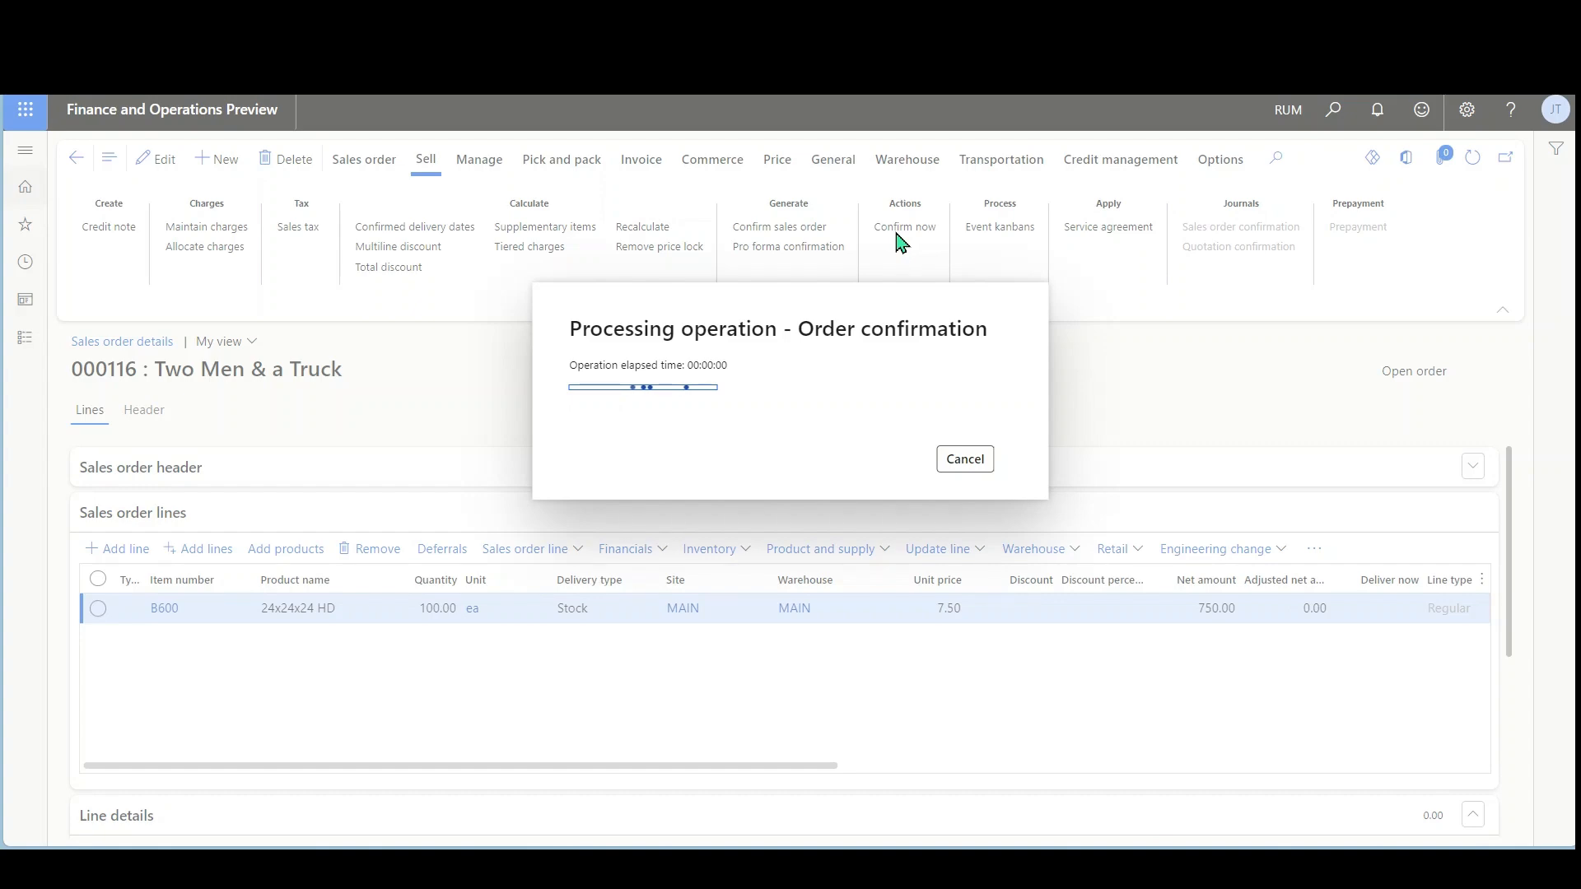
pyautogui.click(643, 190)
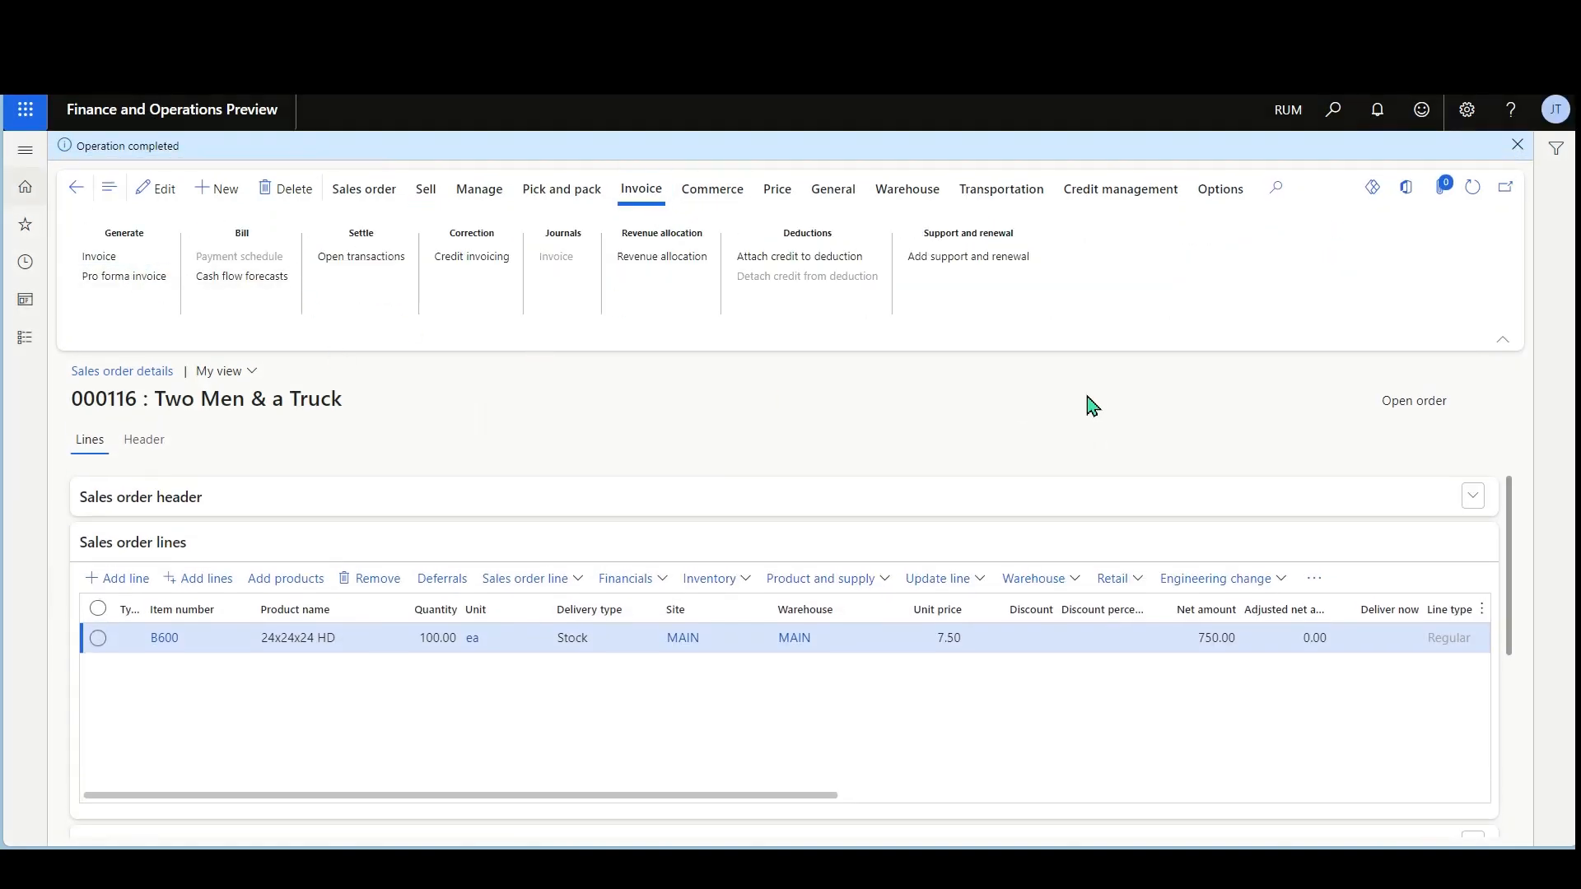
pyautogui.click(961, 471)
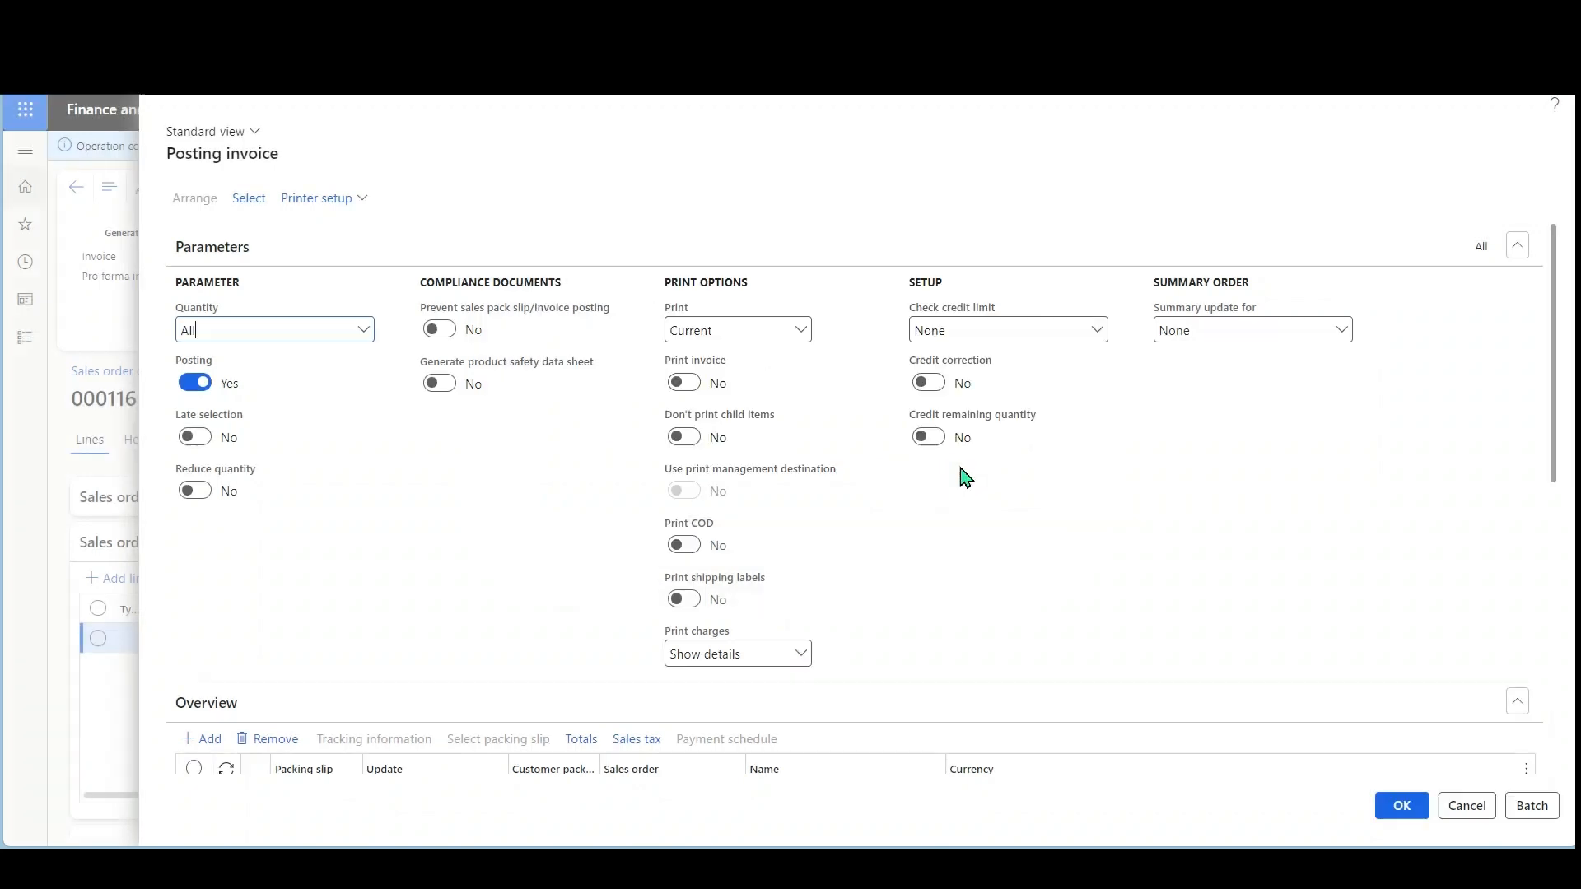
pyautogui.click(1383, 804)
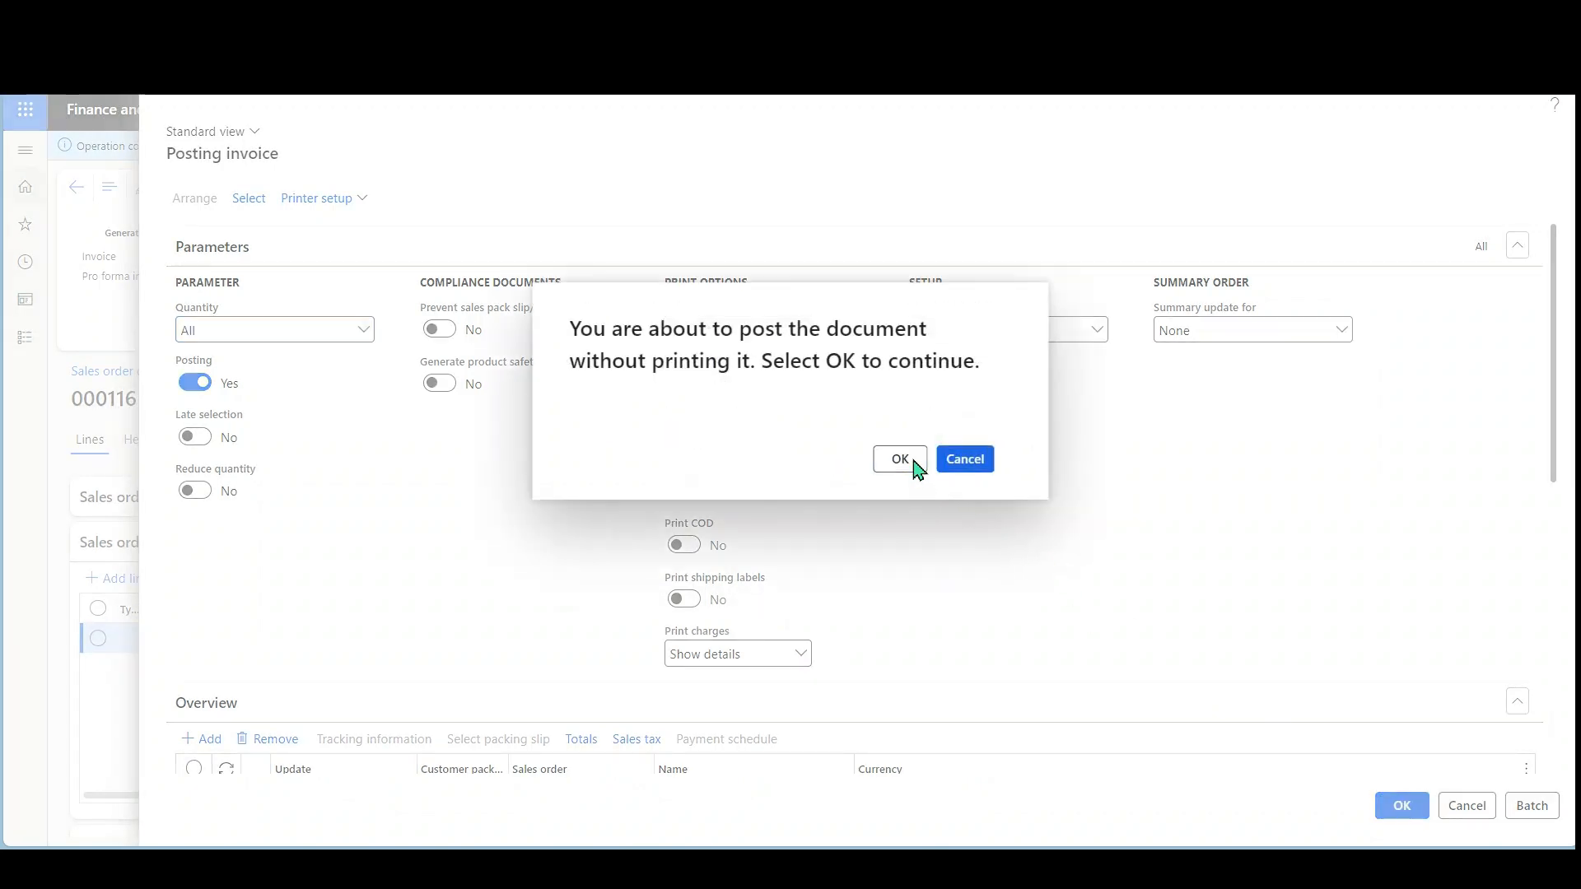
pyautogui.click(900, 460)
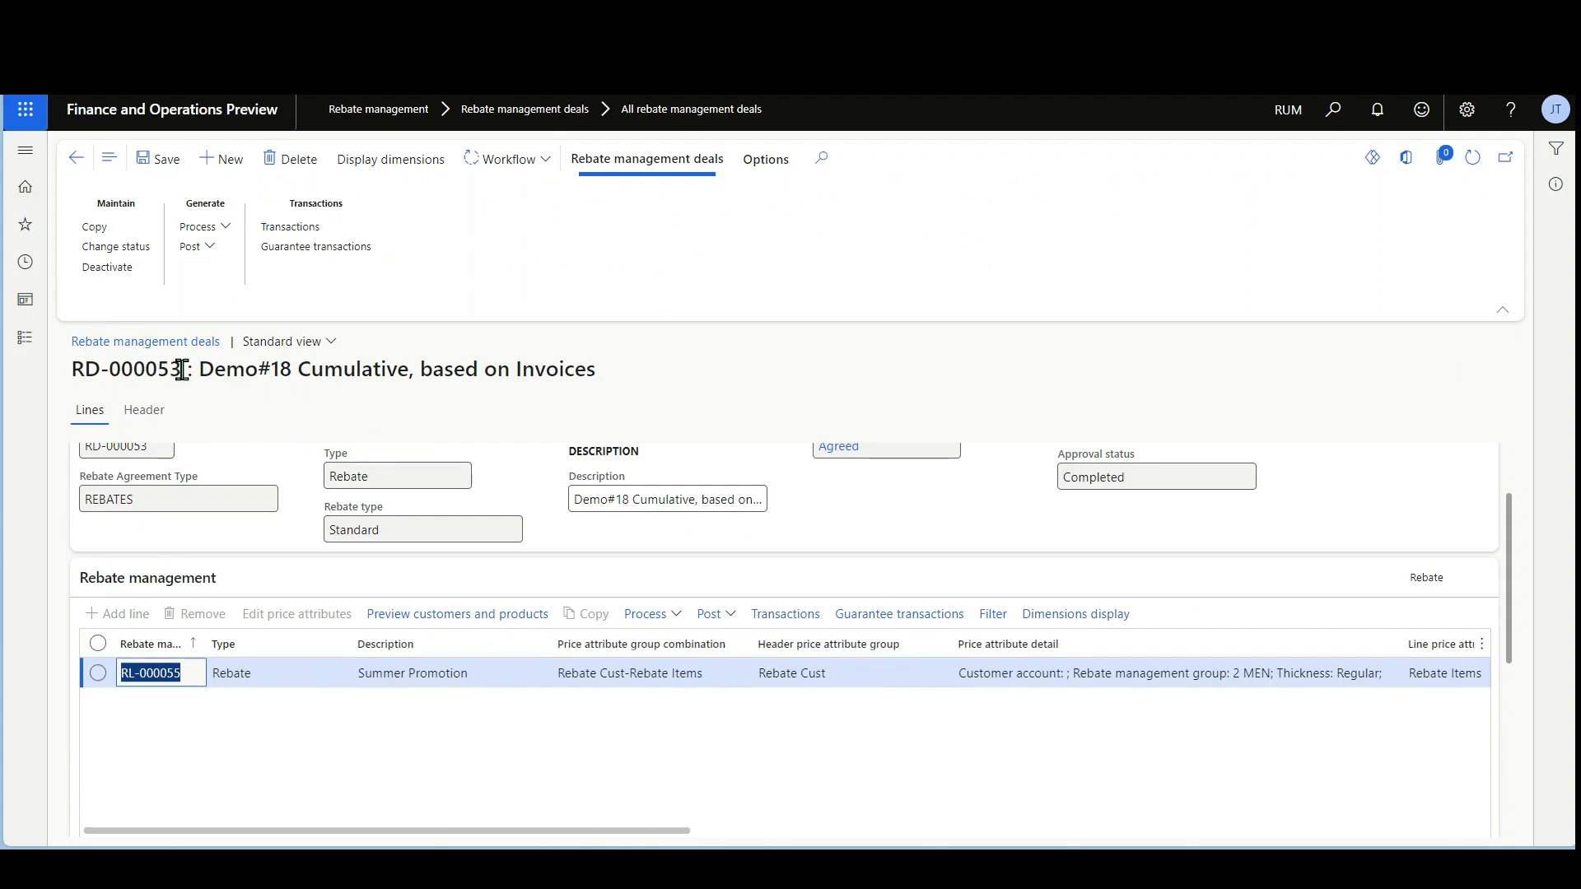
# Copy the deal number of the Demo#18 Cumulative, based on Invoices rebate deal and open the Rebate workbench
pyautogui.moveTo(182, 369); pyautogui.dragTo(75, 374)
pyautogui.hotkey('ctrl', 'c')
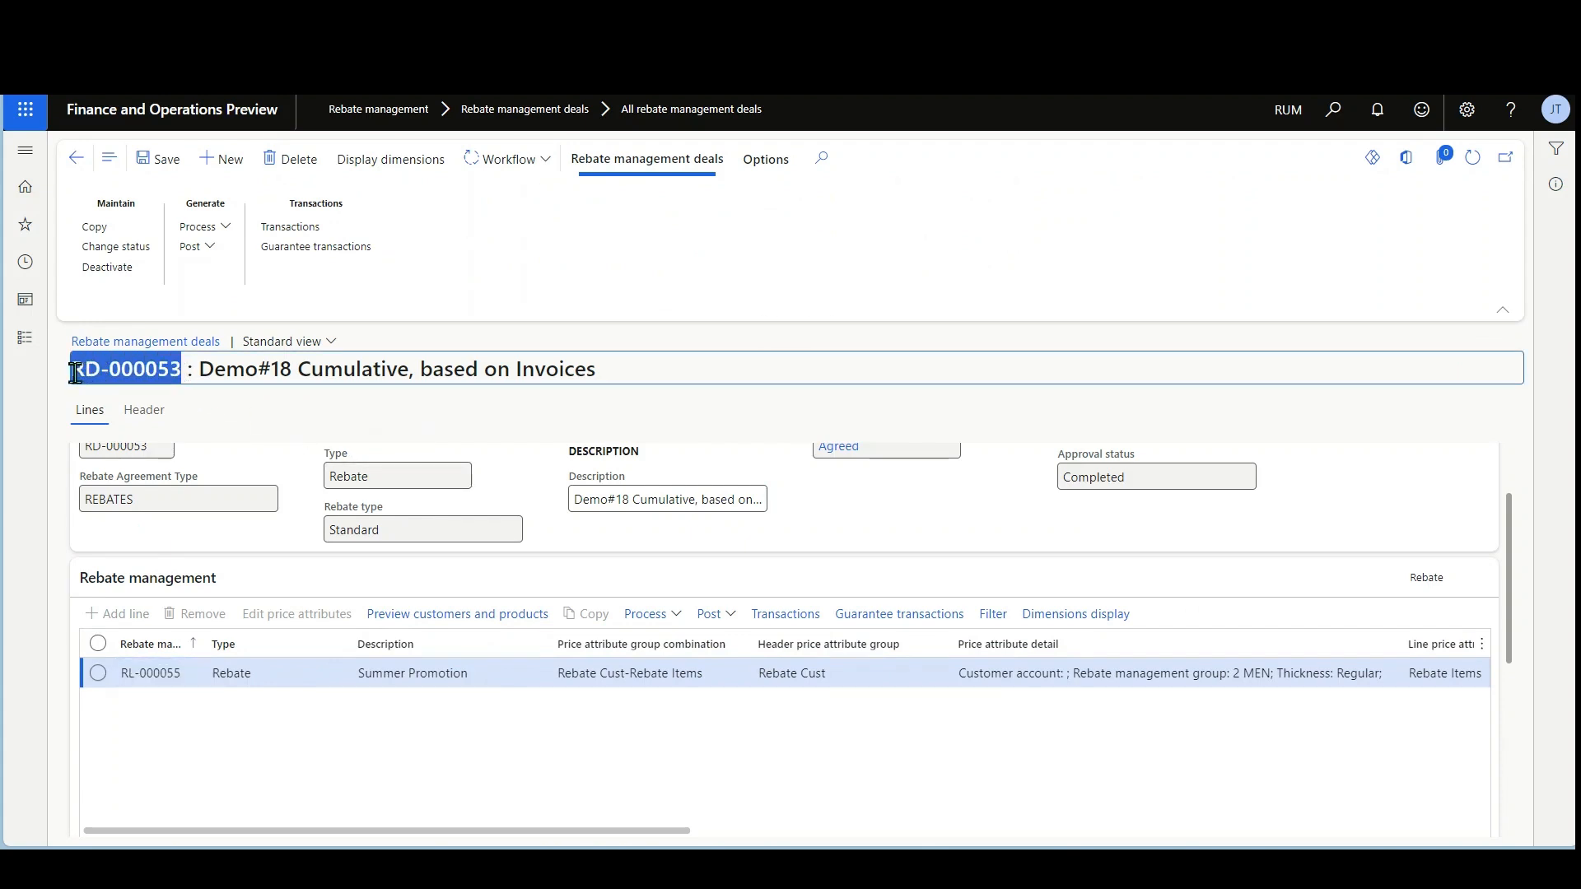
pyautogui.click(27, 341)
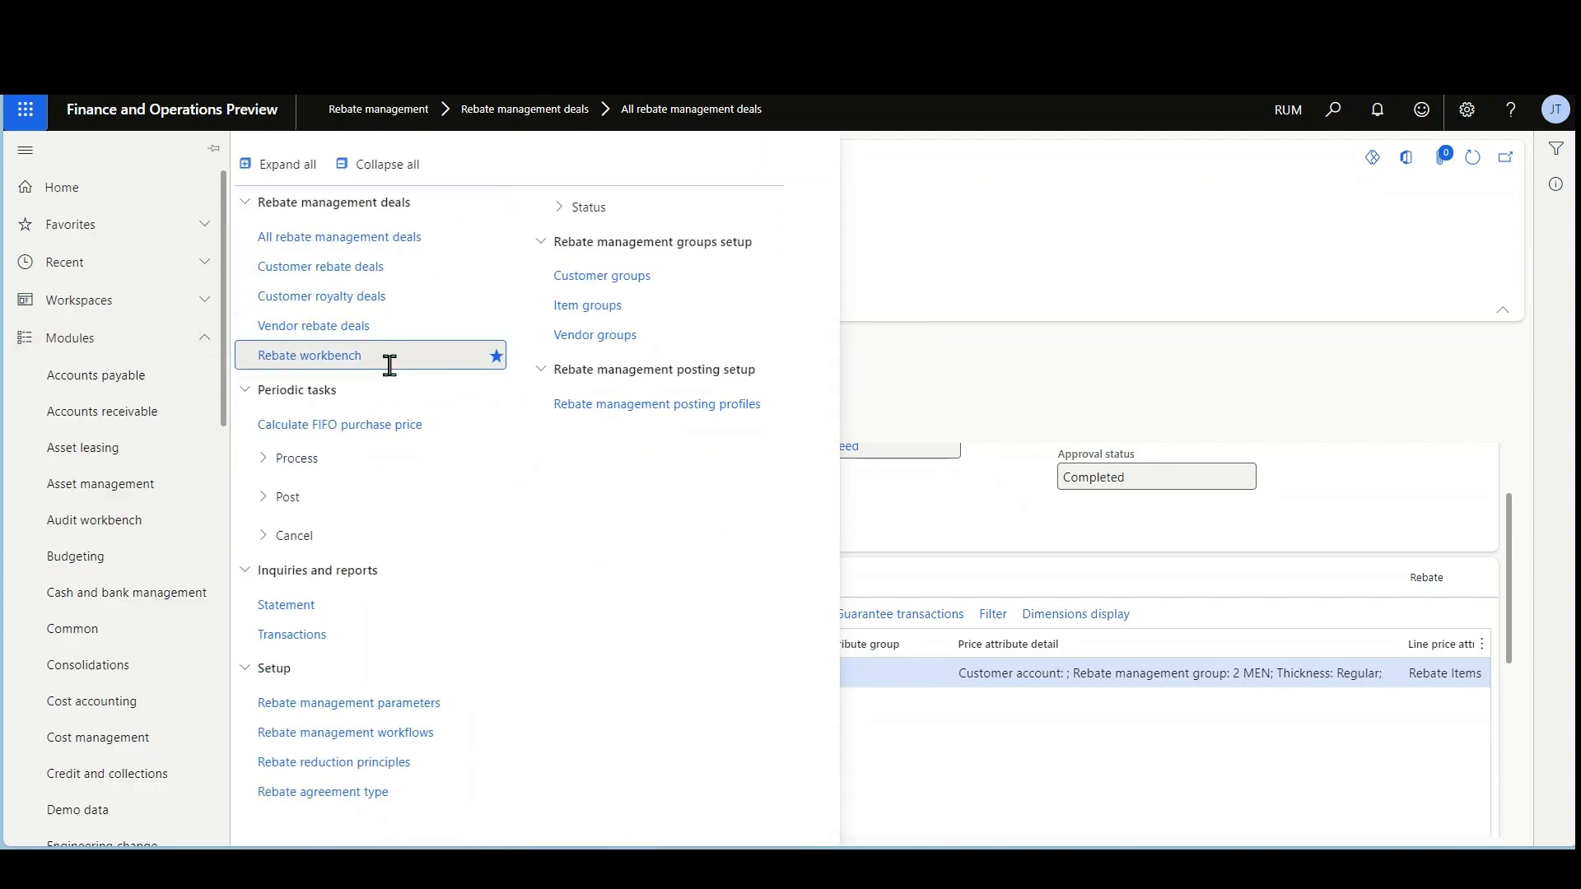
pyautogui.click(390, 365)
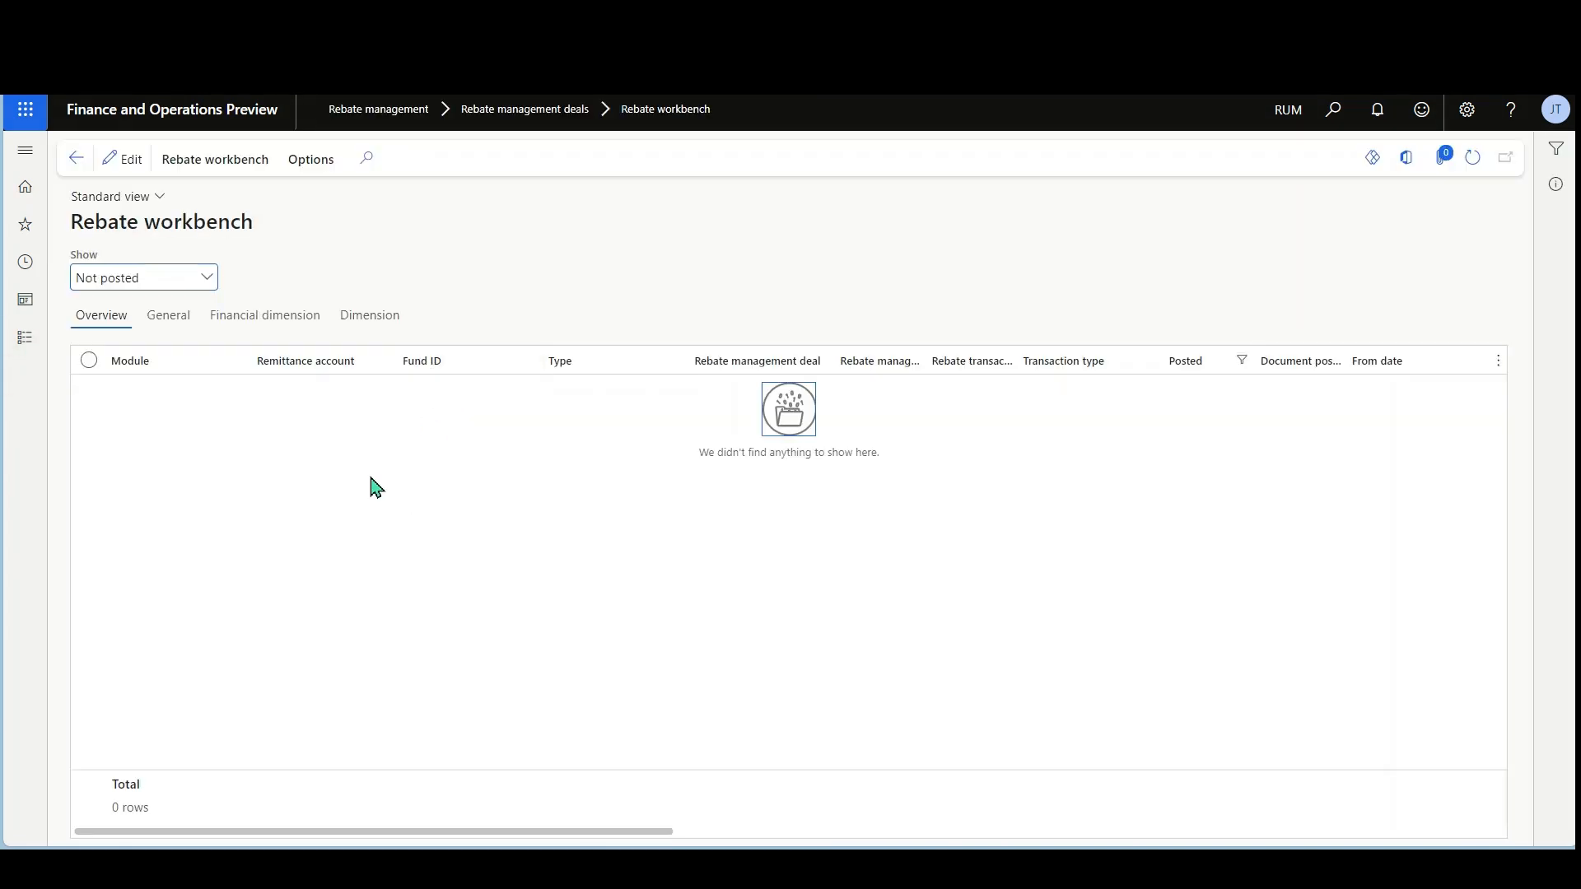
# Set up provision processing in the Rebate workbench for the period from 10/22/2024 to 10/22/2024
pyautogui.click(217, 165)
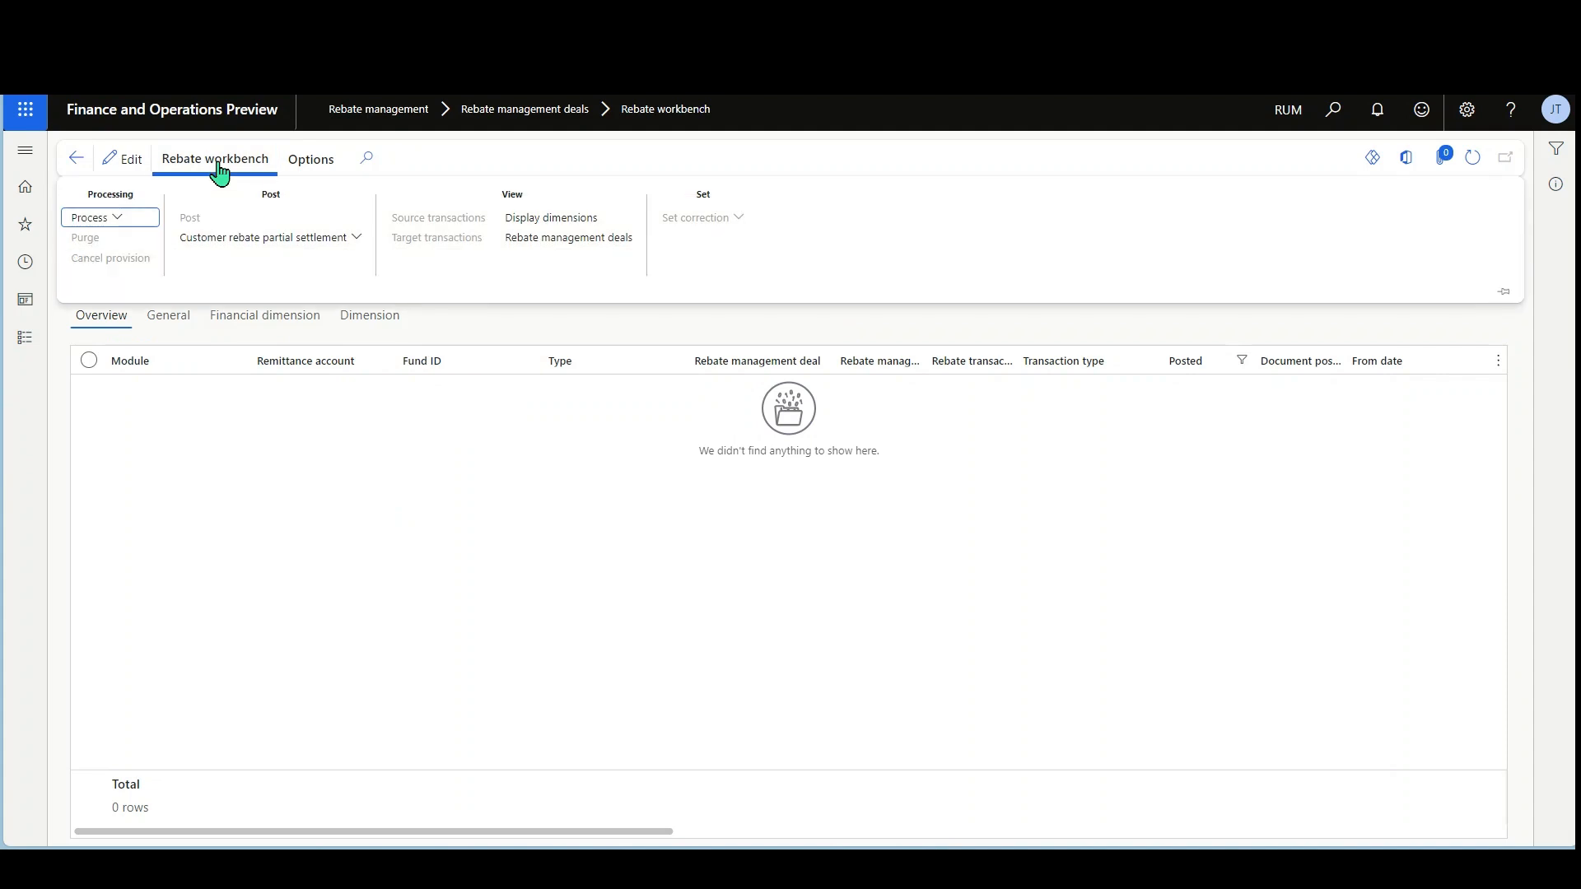
pyautogui.click(113, 220)
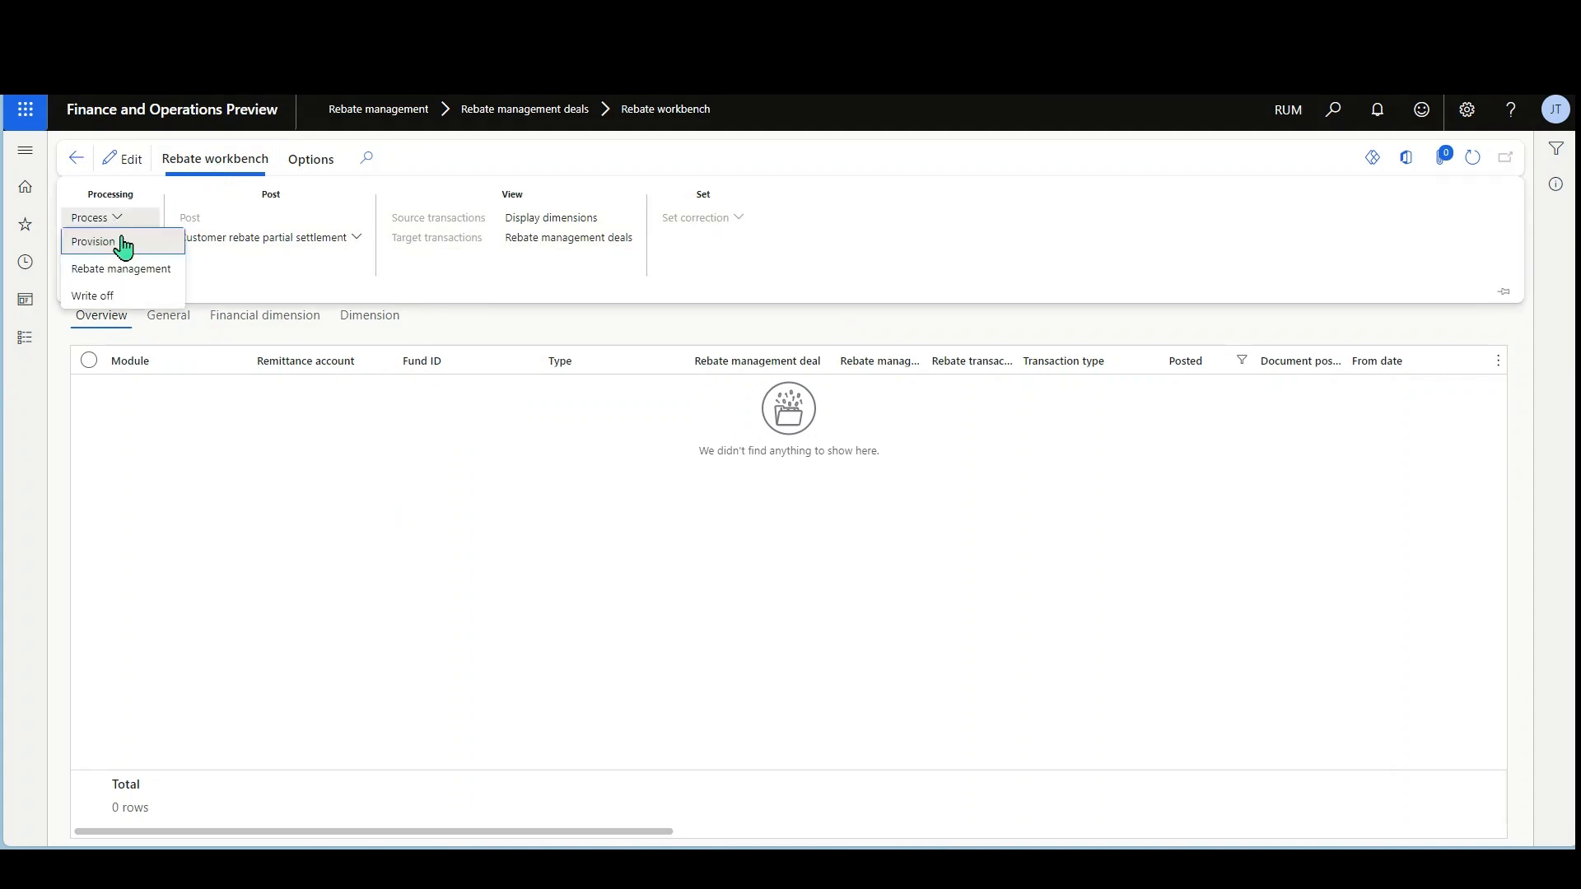
pyautogui.click(120, 240)
pyautogui.click(1151, 410)
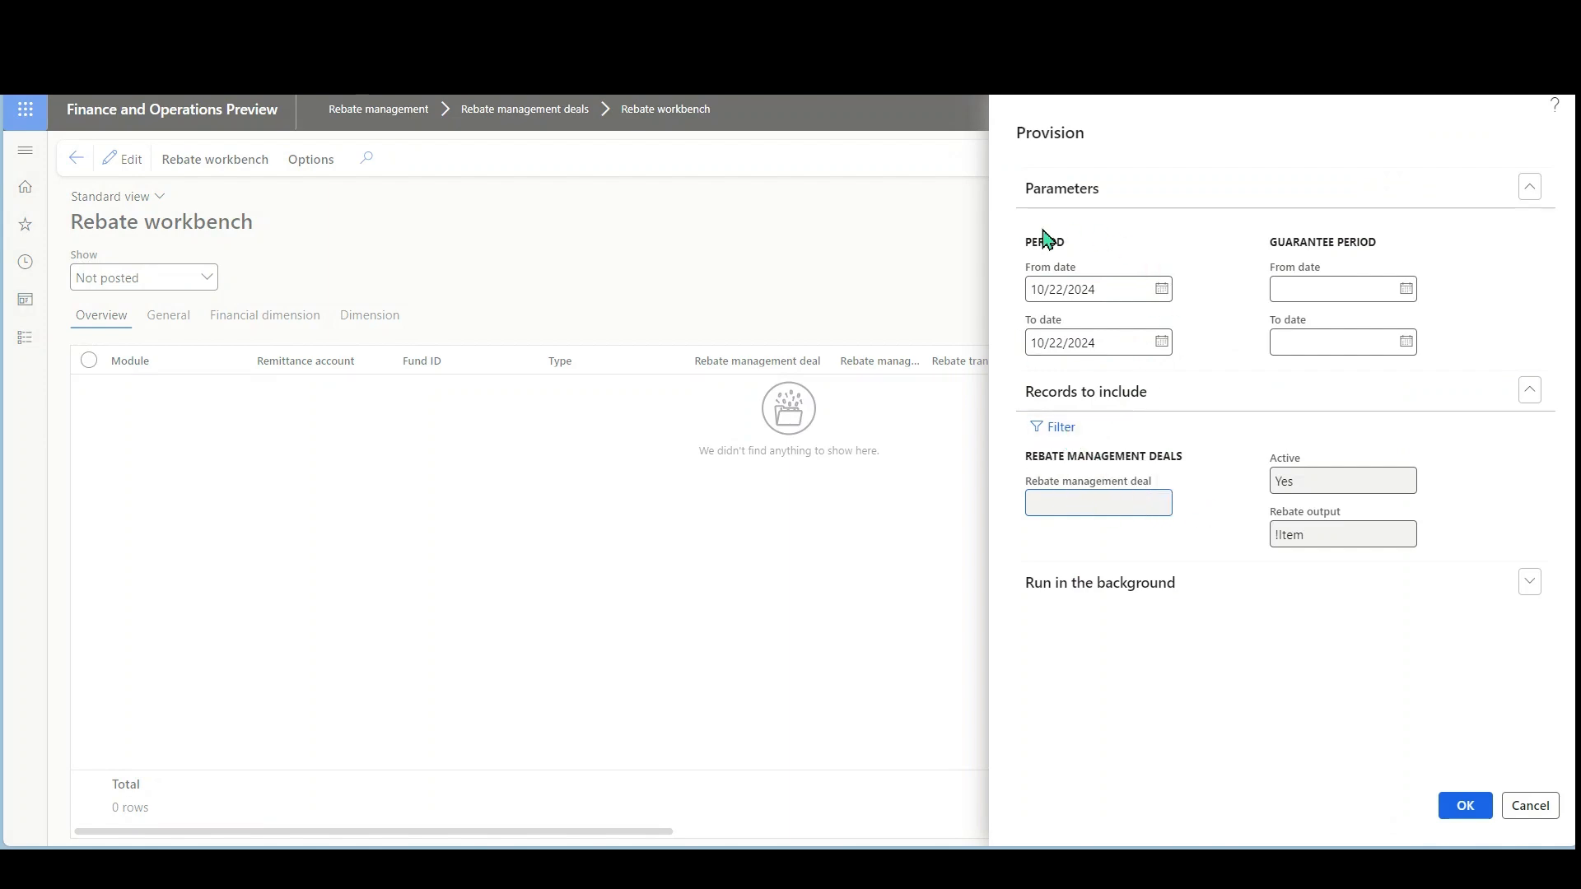
# Limit the provision run to rebate management deal RD-000053 and process it
pyautogui.click(1063, 429)
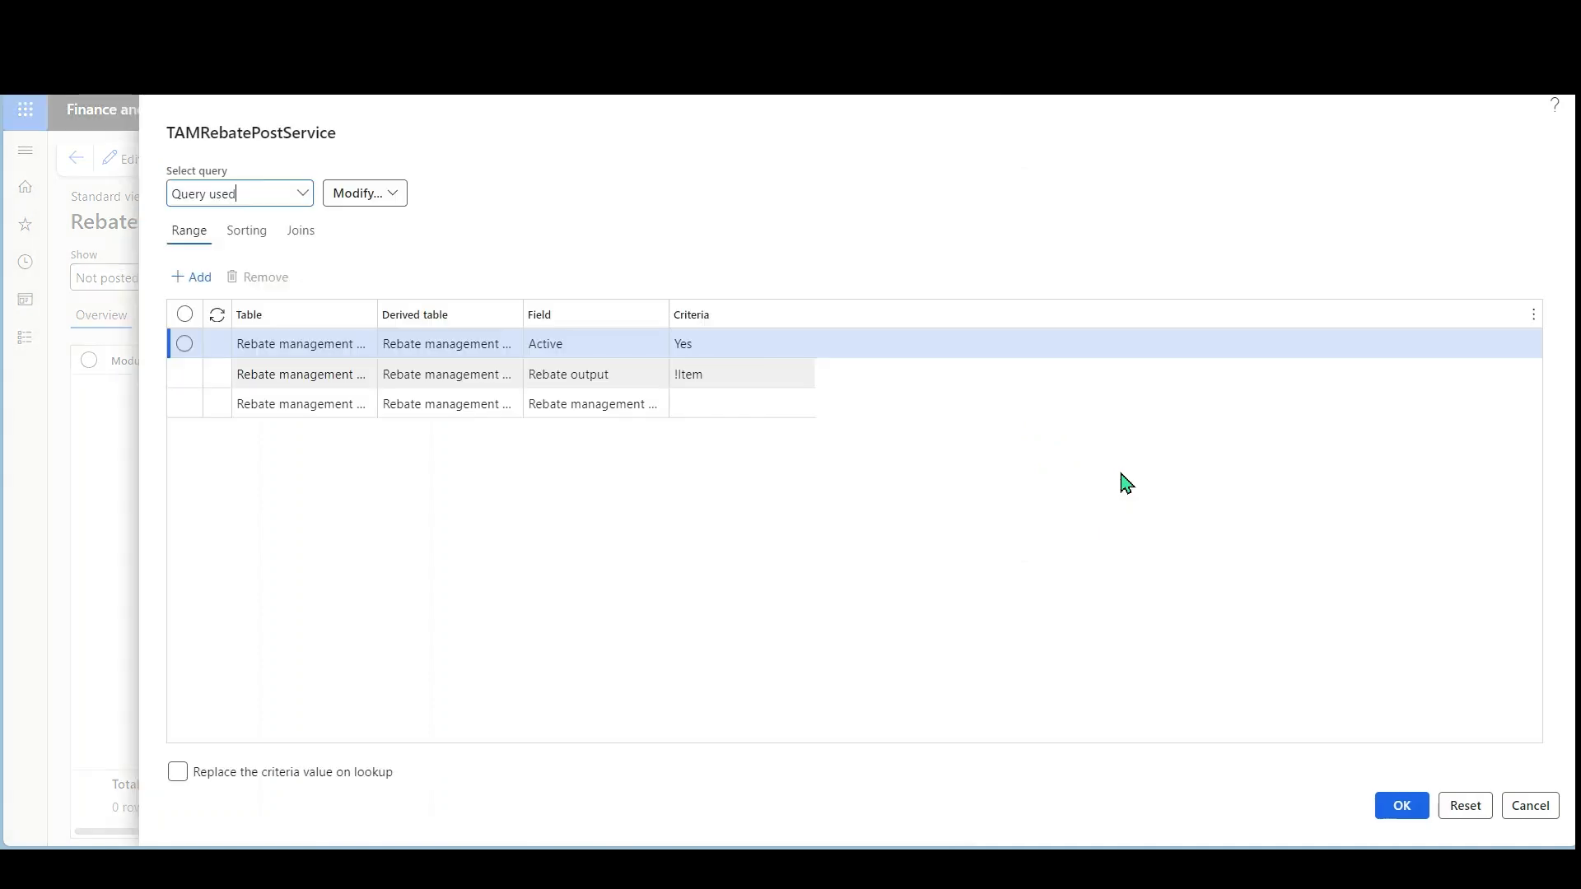
pyautogui.click(763, 405)
pyautogui.hotkey('ctrl', 'v')
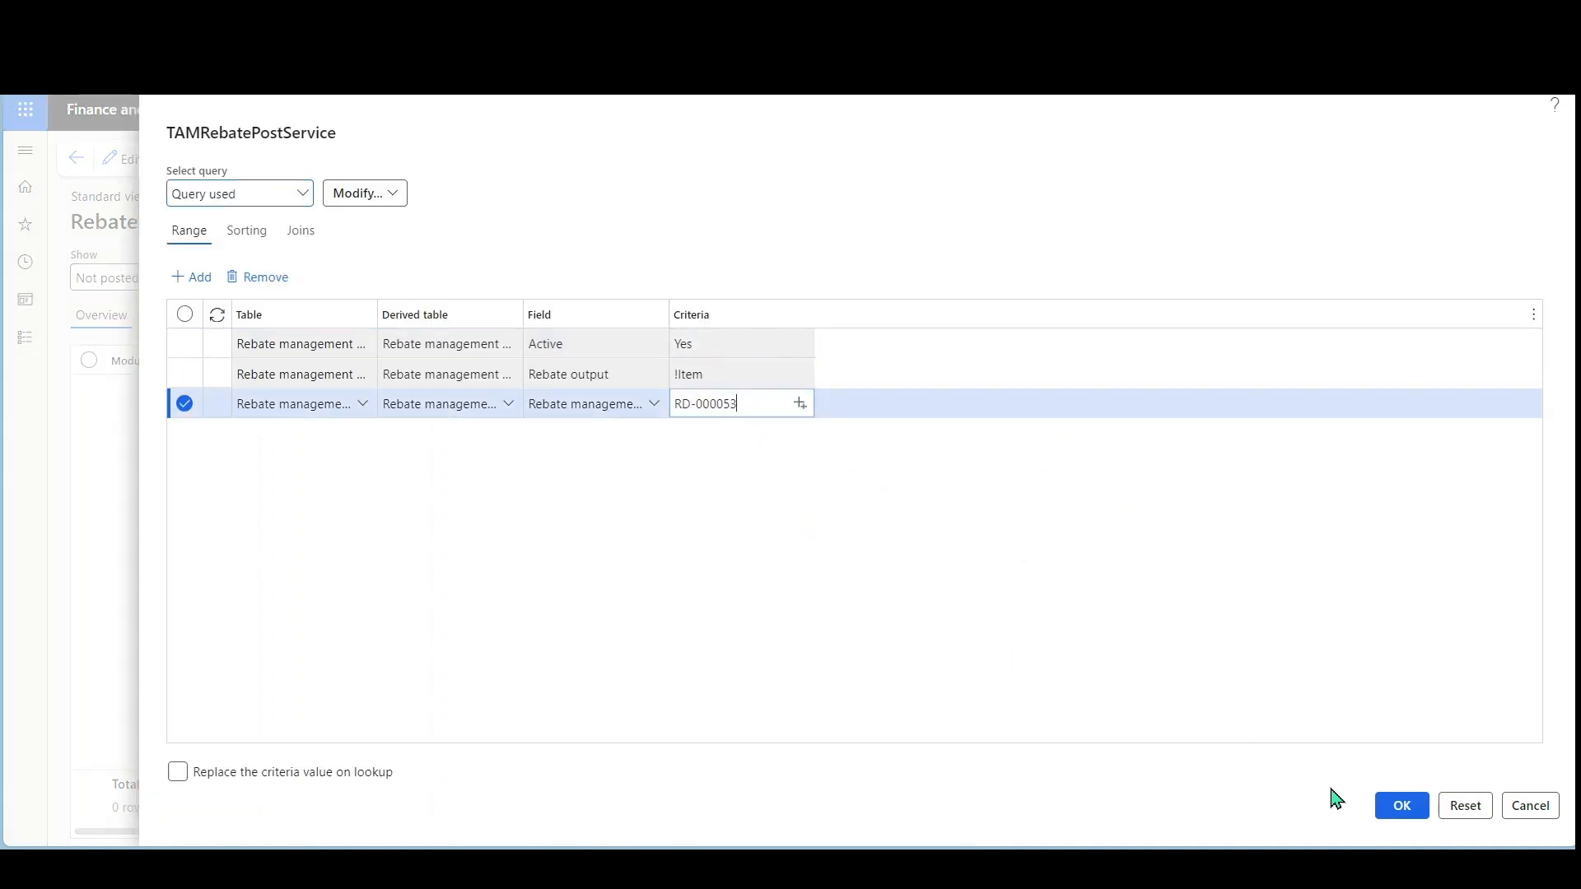
pyautogui.click(1402, 807)
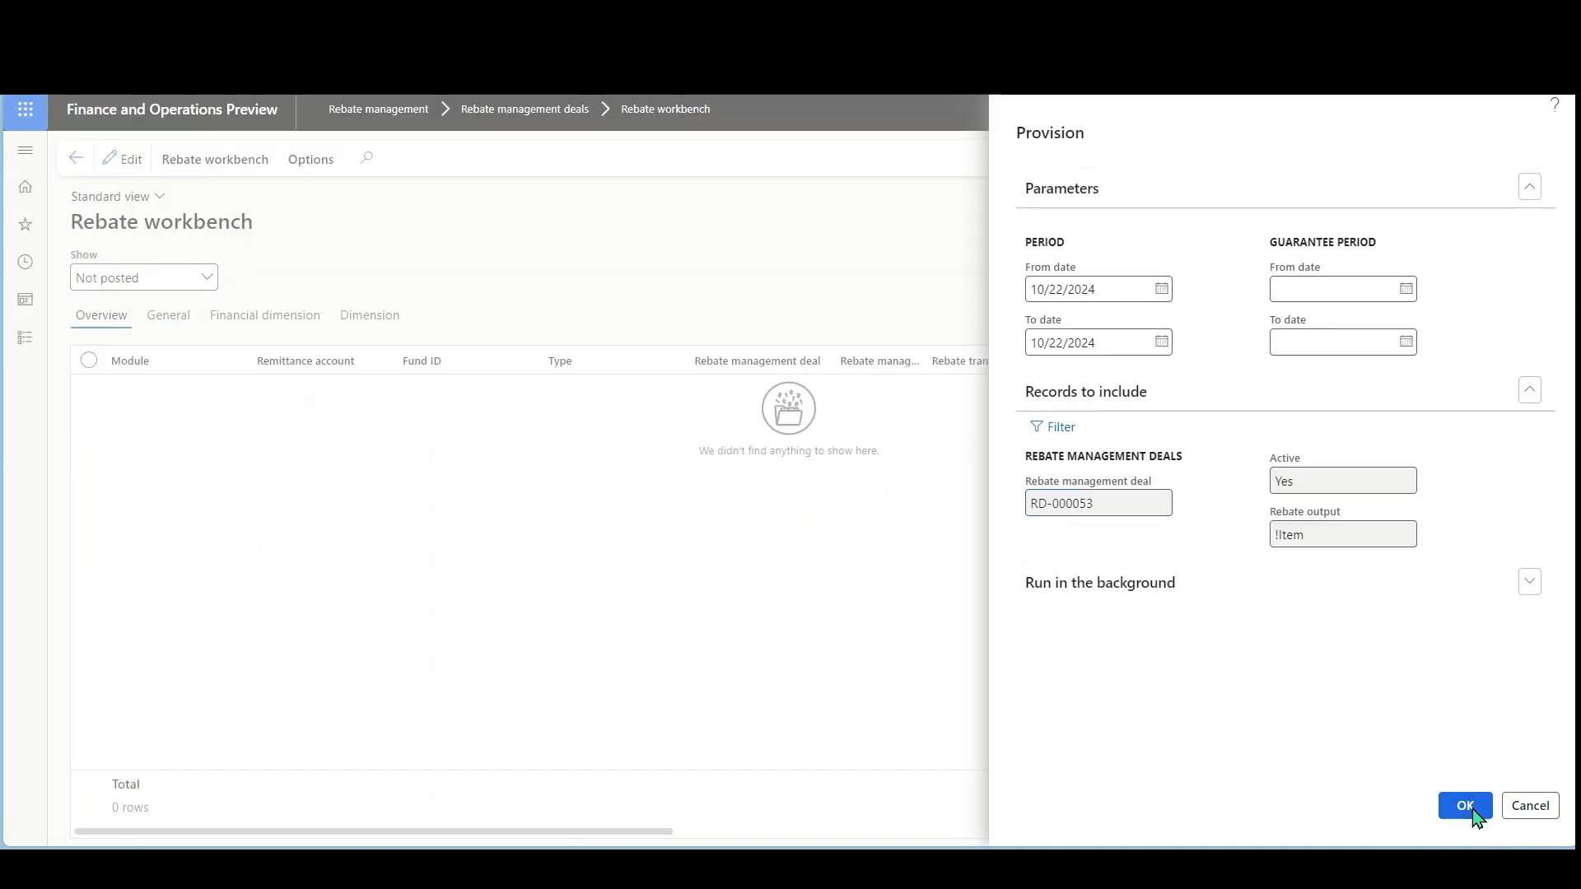
pyautogui.click(1453, 809)
pyautogui.click(1080, 397)
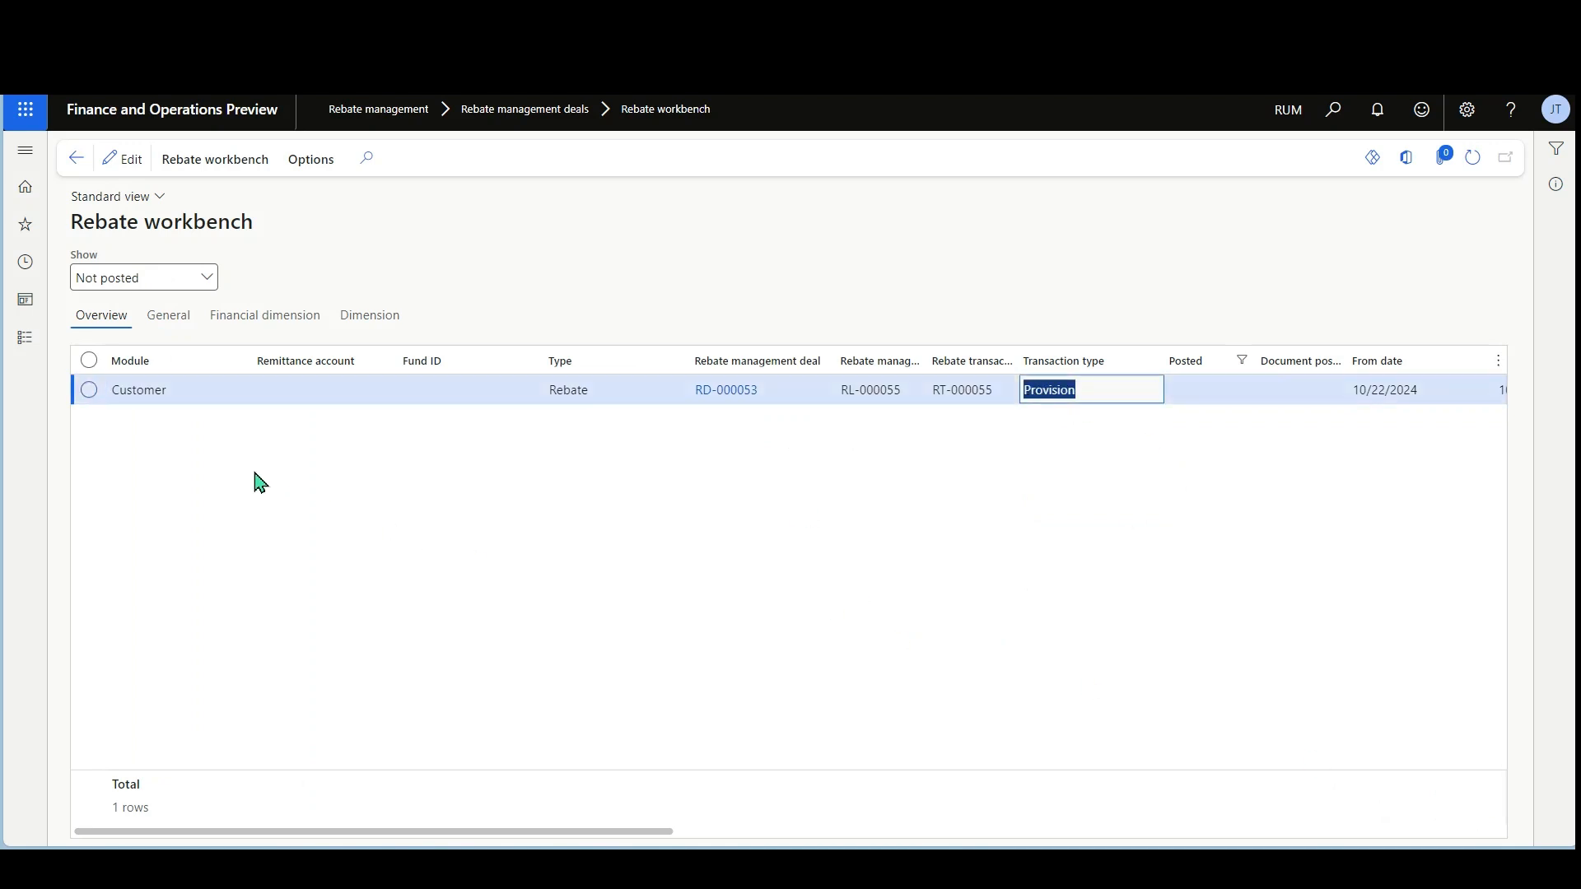
# Post the RD-000053 provision transaction, choosing a posting date from the calendar
pyautogui.click(89, 390)
pyautogui.click(228, 183)
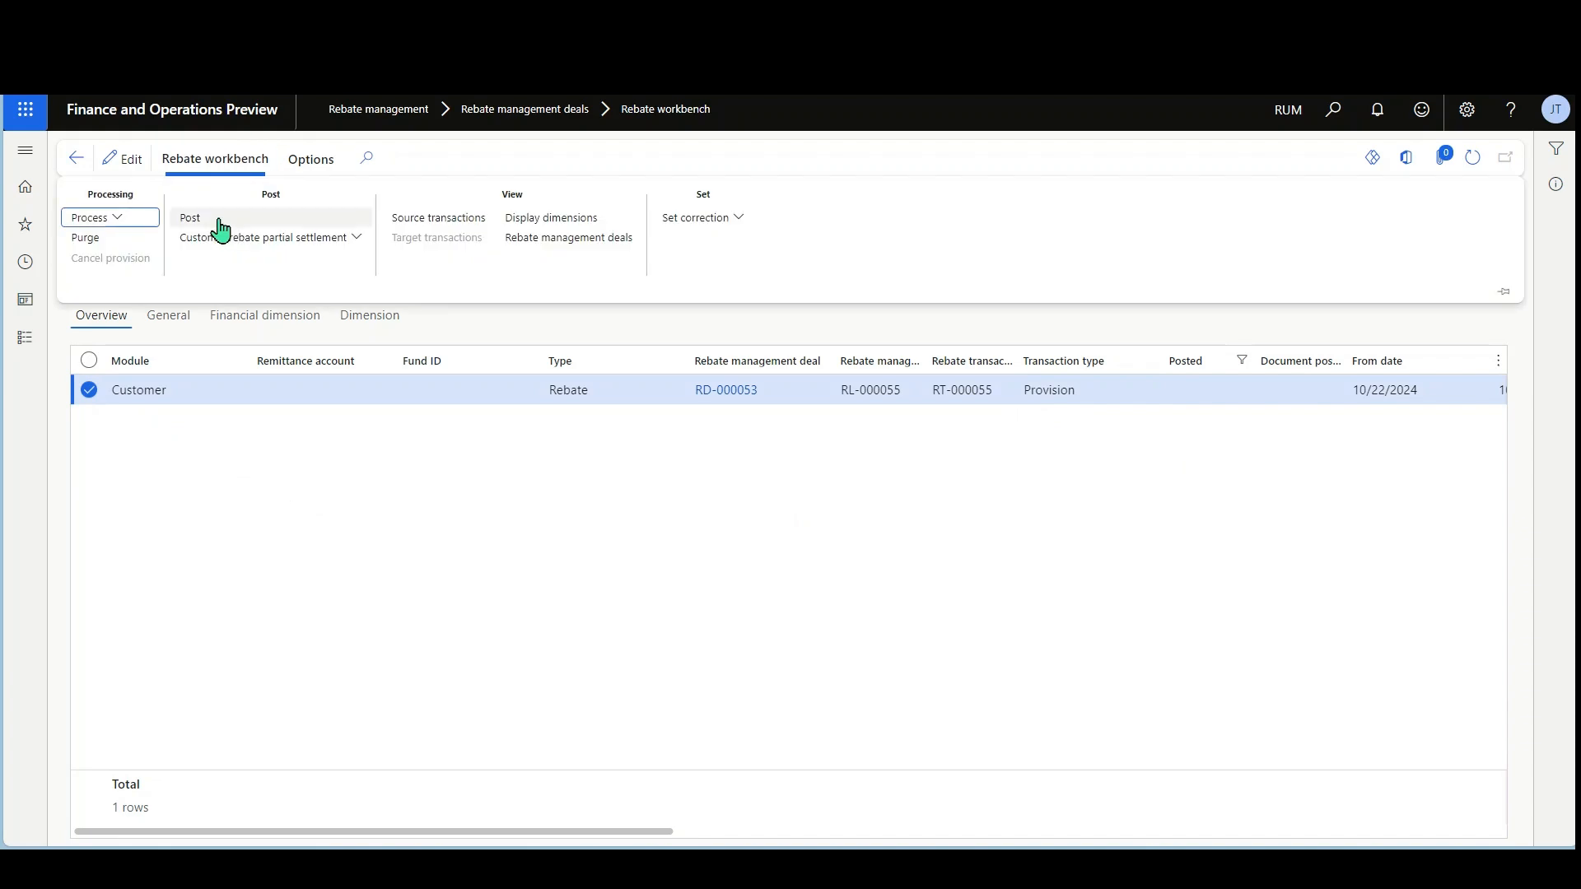
pyautogui.click(219, 219)
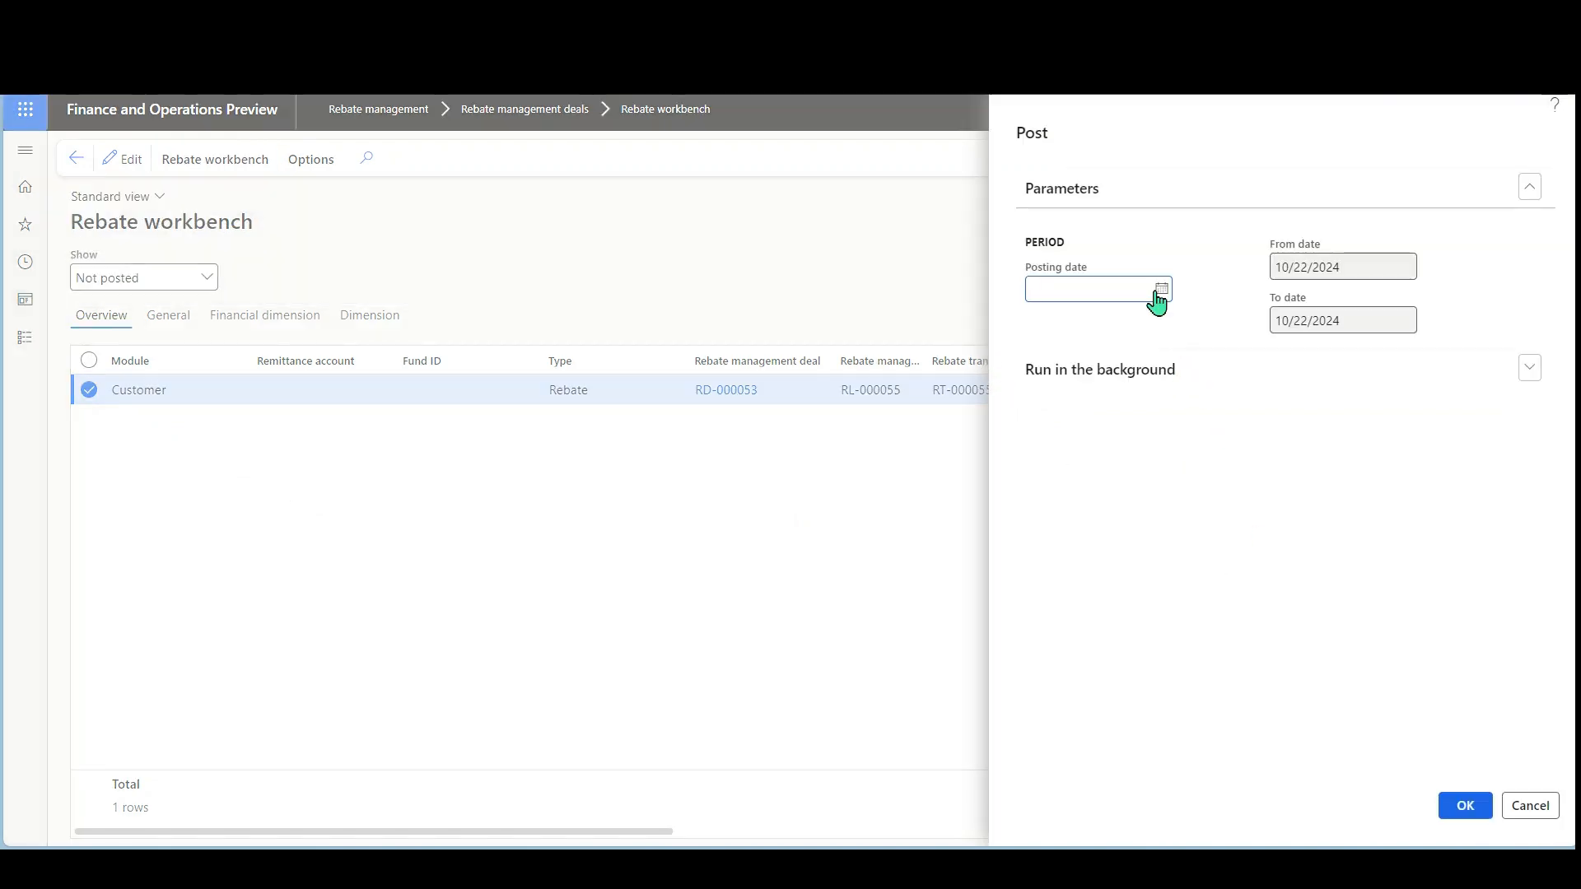
pyautogui.click(1161, 290)
pyautogui.click(1125, 519)
pyautogui.click(1463, 805)
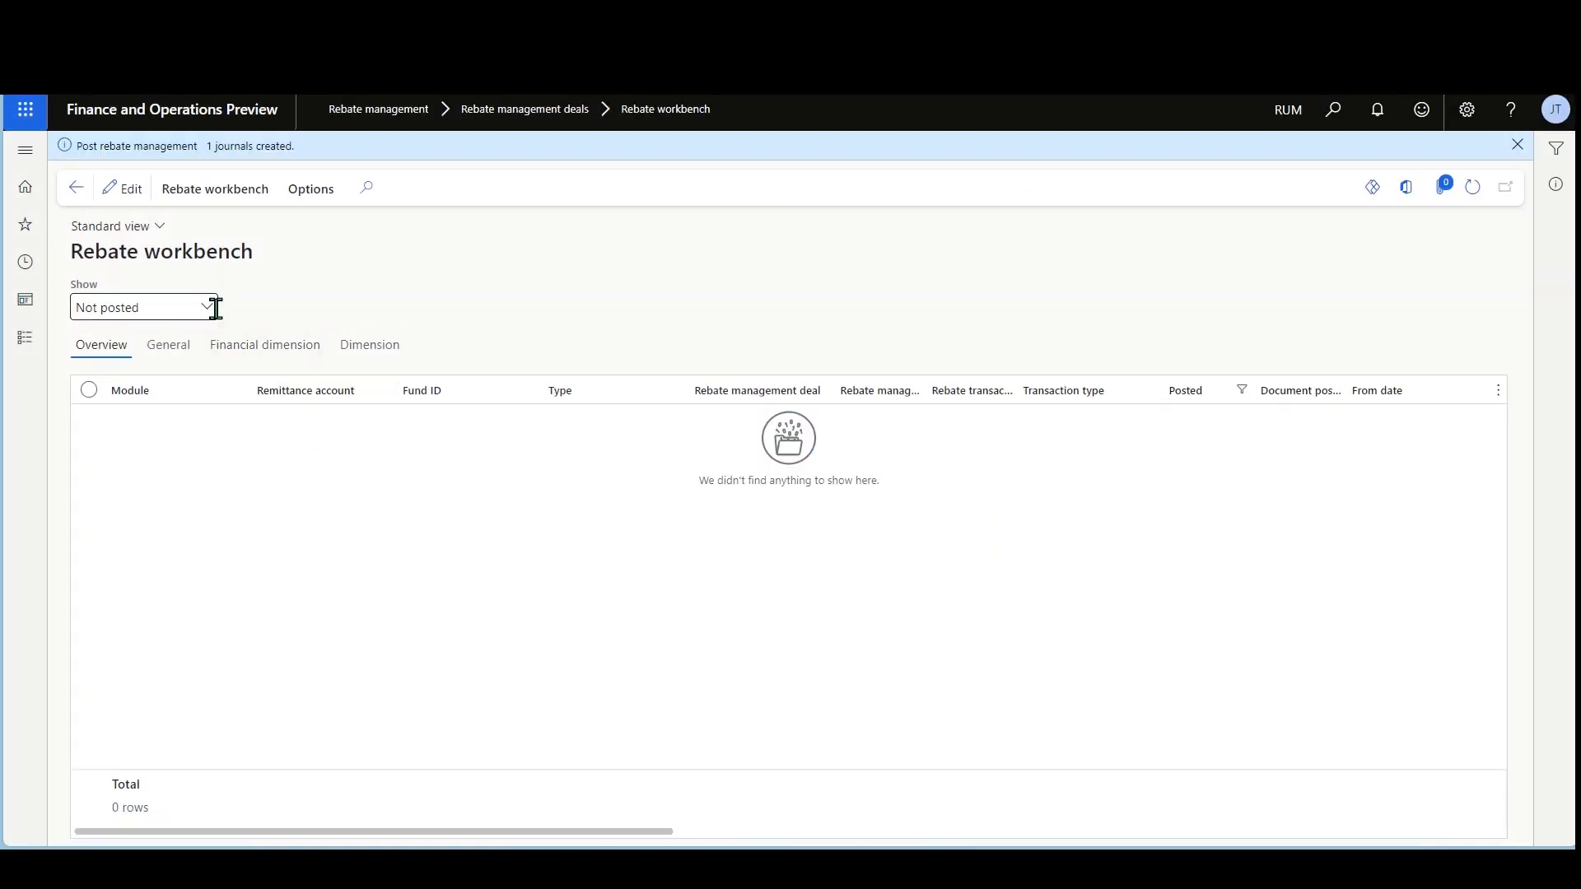
# Show posted transactions in the workbench, filter them to rebate management deal RD-000053 and refresh the list
pyautogui.click(212, 308)
pyautogui.click(193, 385)
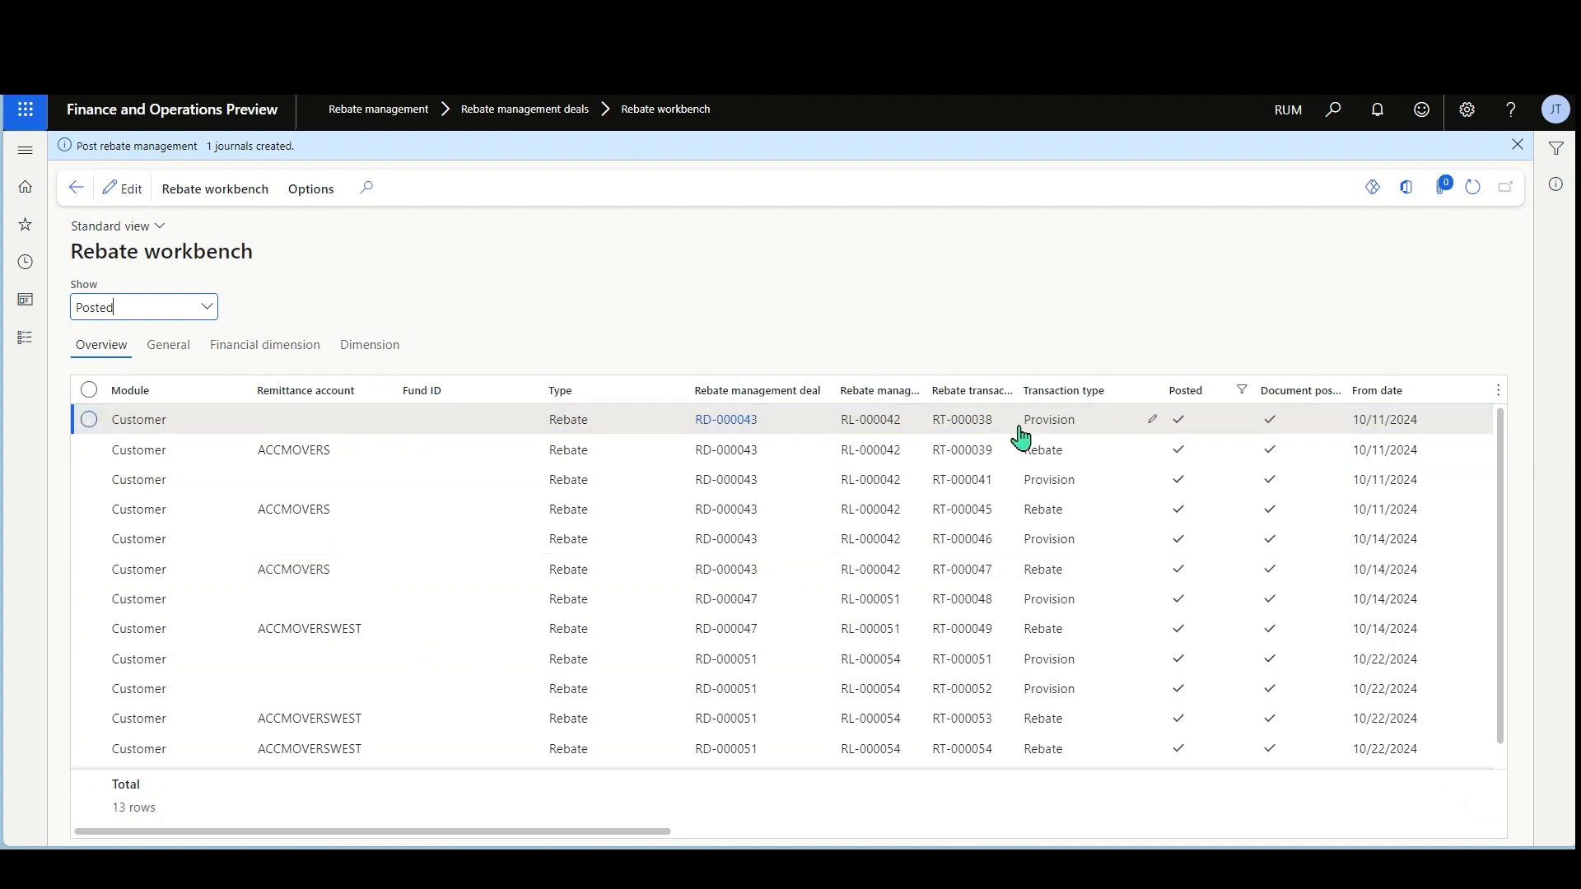
pyautogui.click(794, 392)
pyautogui.write('RD-000053')
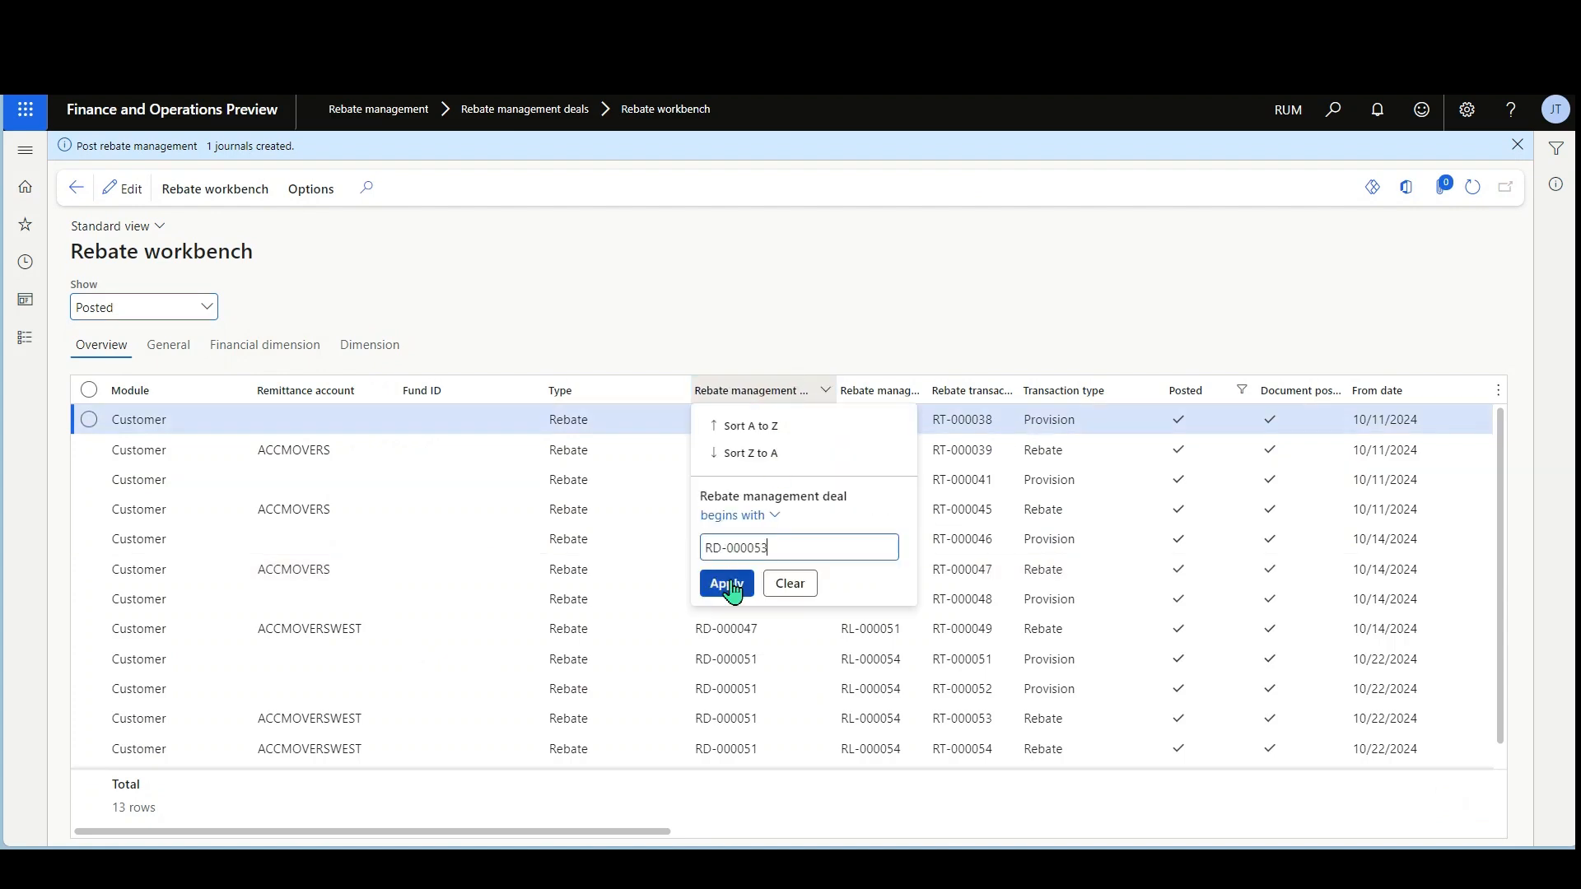
pyautogui.click(724, 583)
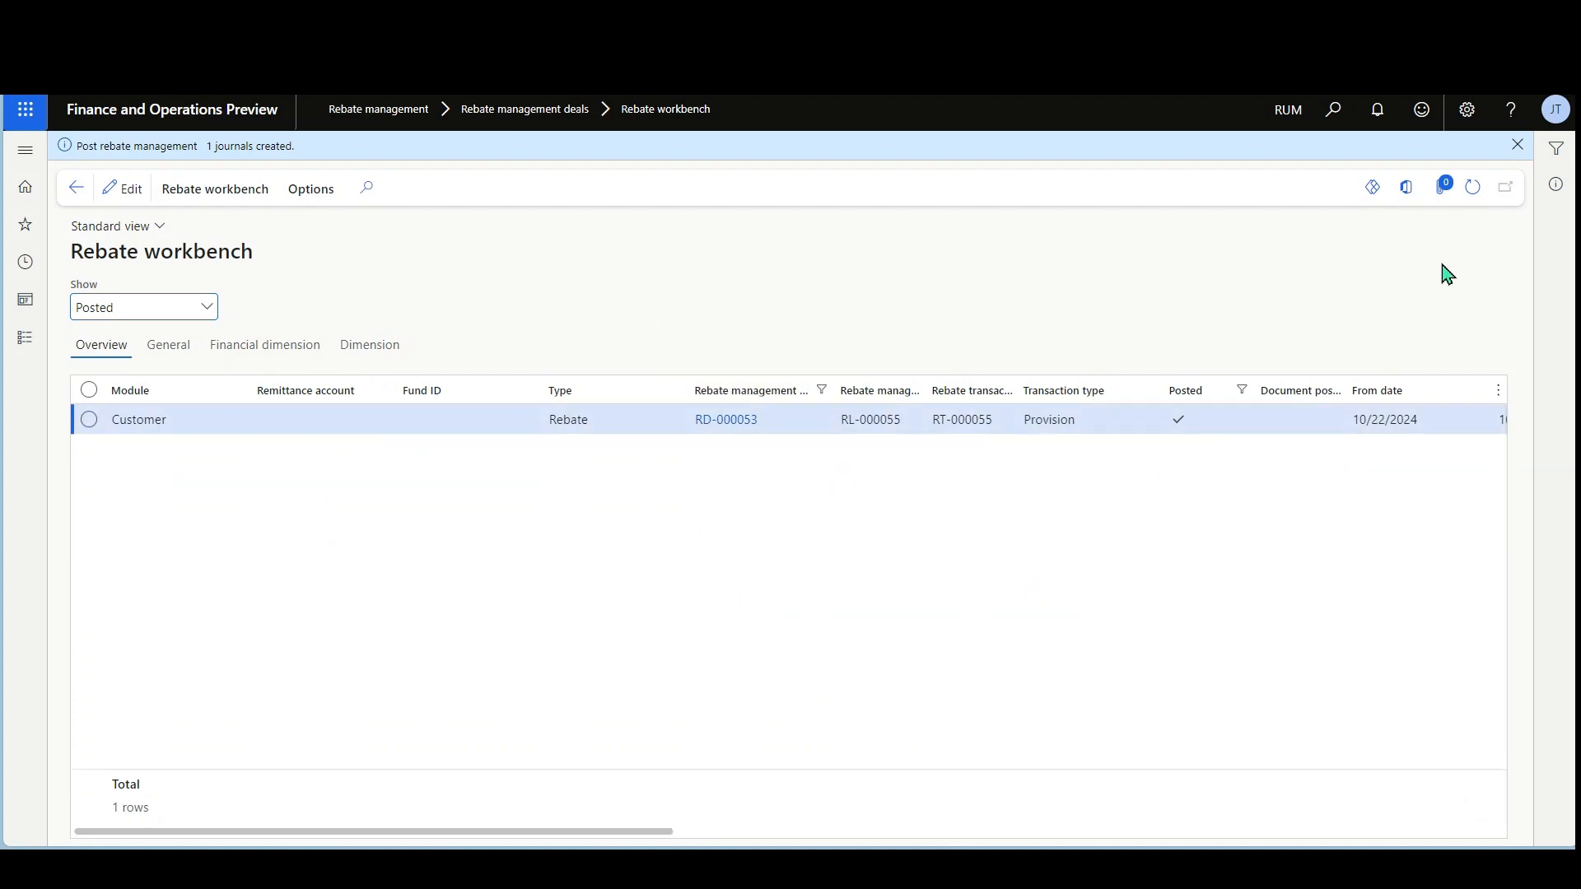
pyautogui.click(1473, 188)
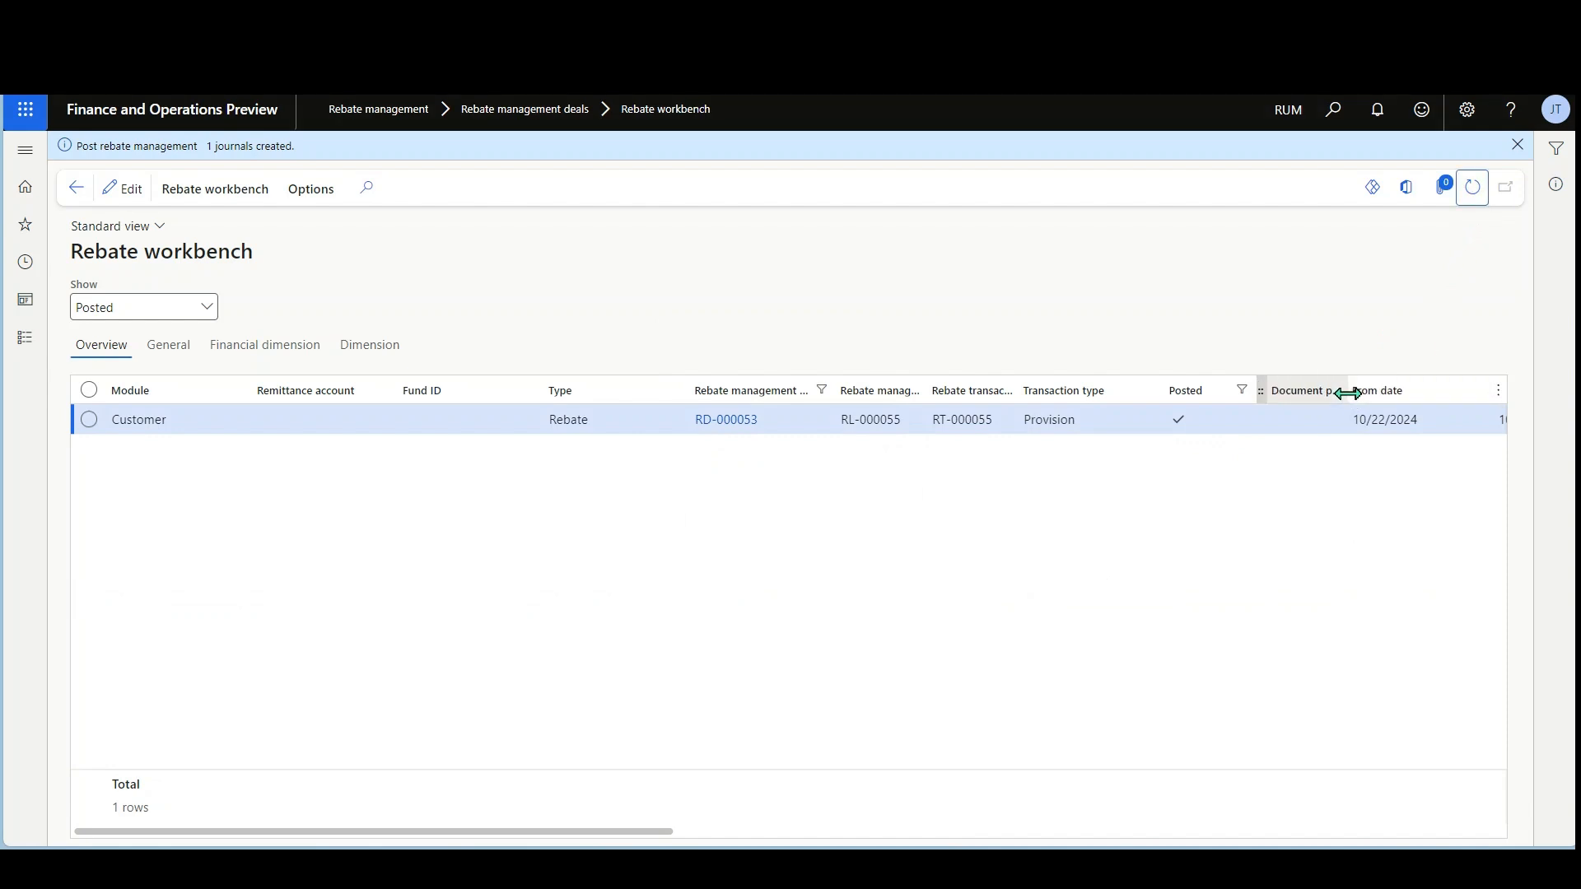
# Widen the Document posted column, and open the RDProv journal lines from the posted provision's target transactions
pyautogui.moveTo(1346, 392); pyautogui.dragTo(1377, 404)
pyautogui.click(1330, 416)
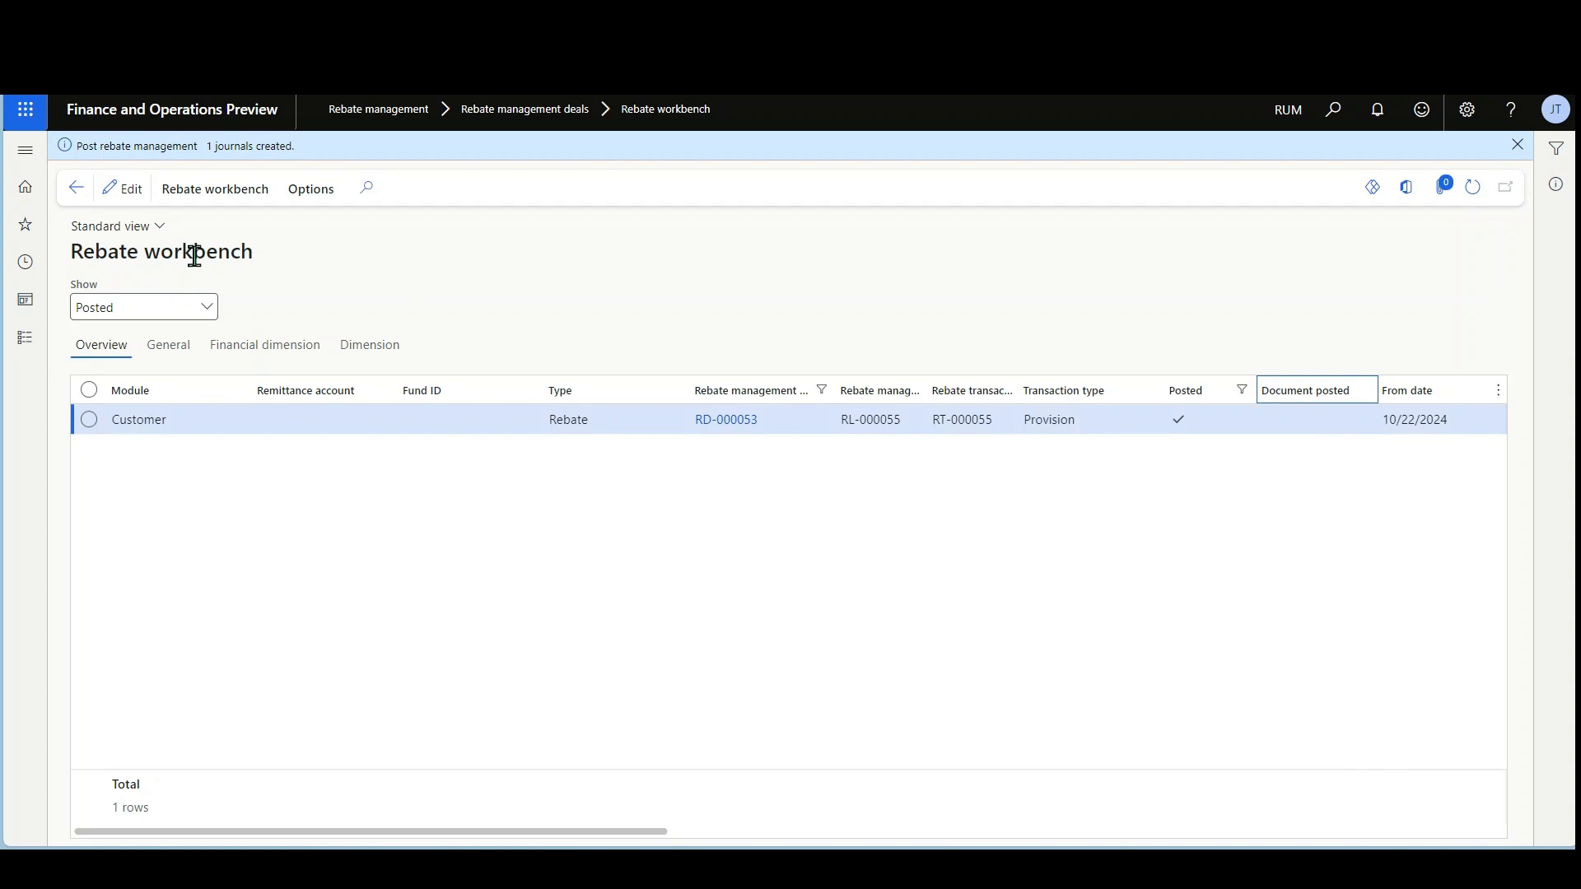
pyautogui.click(214, 194)
pyautogui.click(461, 272)
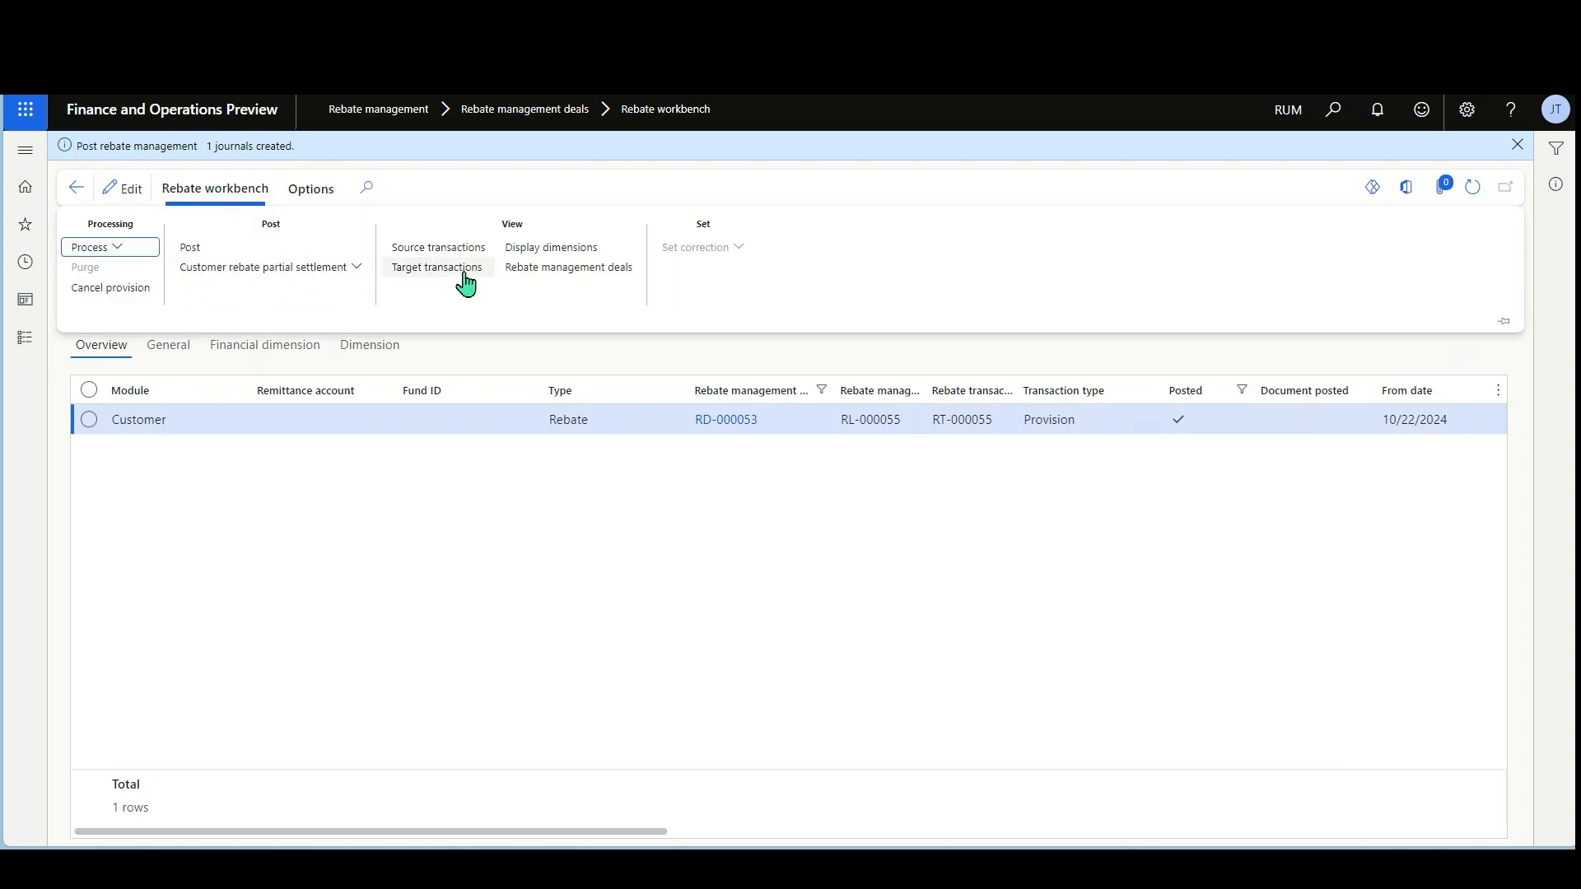
pyautogui.click(286, 162)
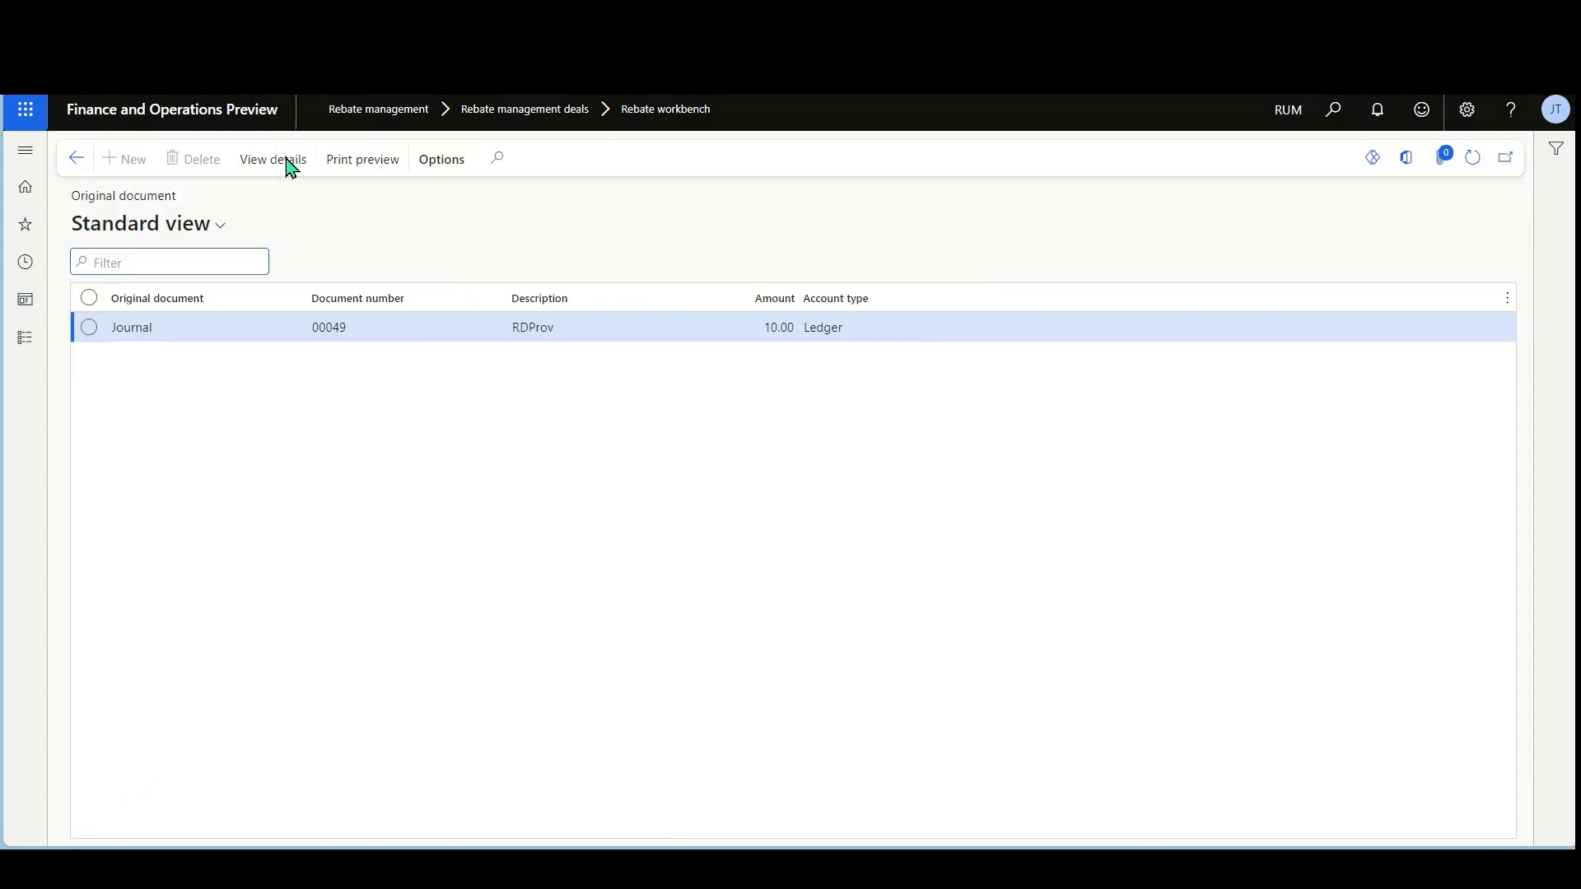
pyautogui.click(320, 163)
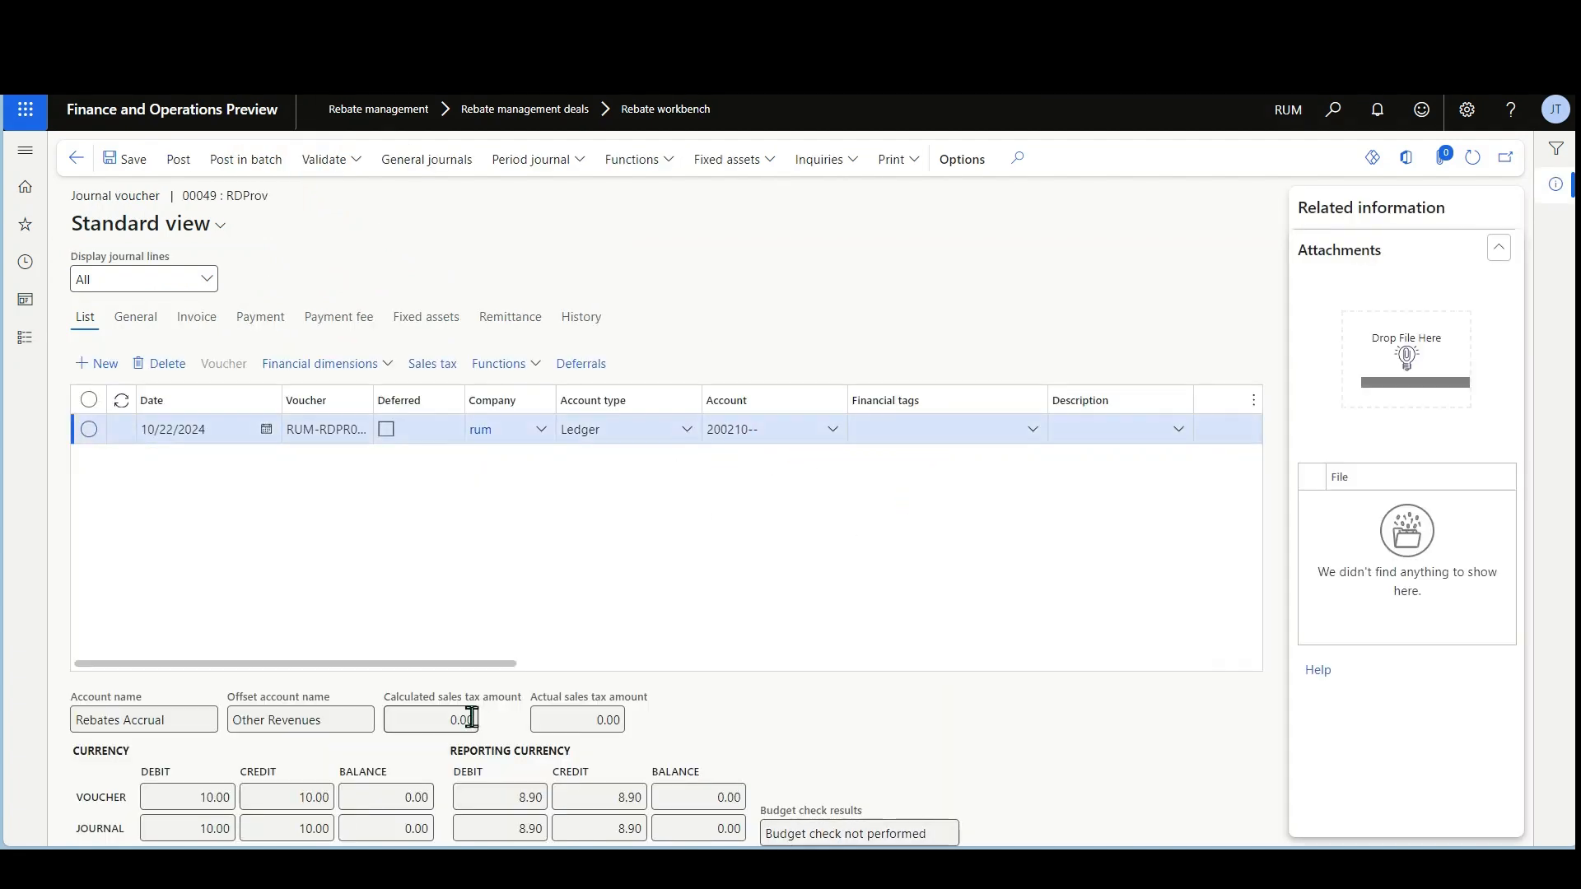
# Check the offset account on the RDProv journal line, post the journal, and refresh the Rebate workbench
pyautogui.moveTo(505, 664); pyautogui.dragTo(734, 664)
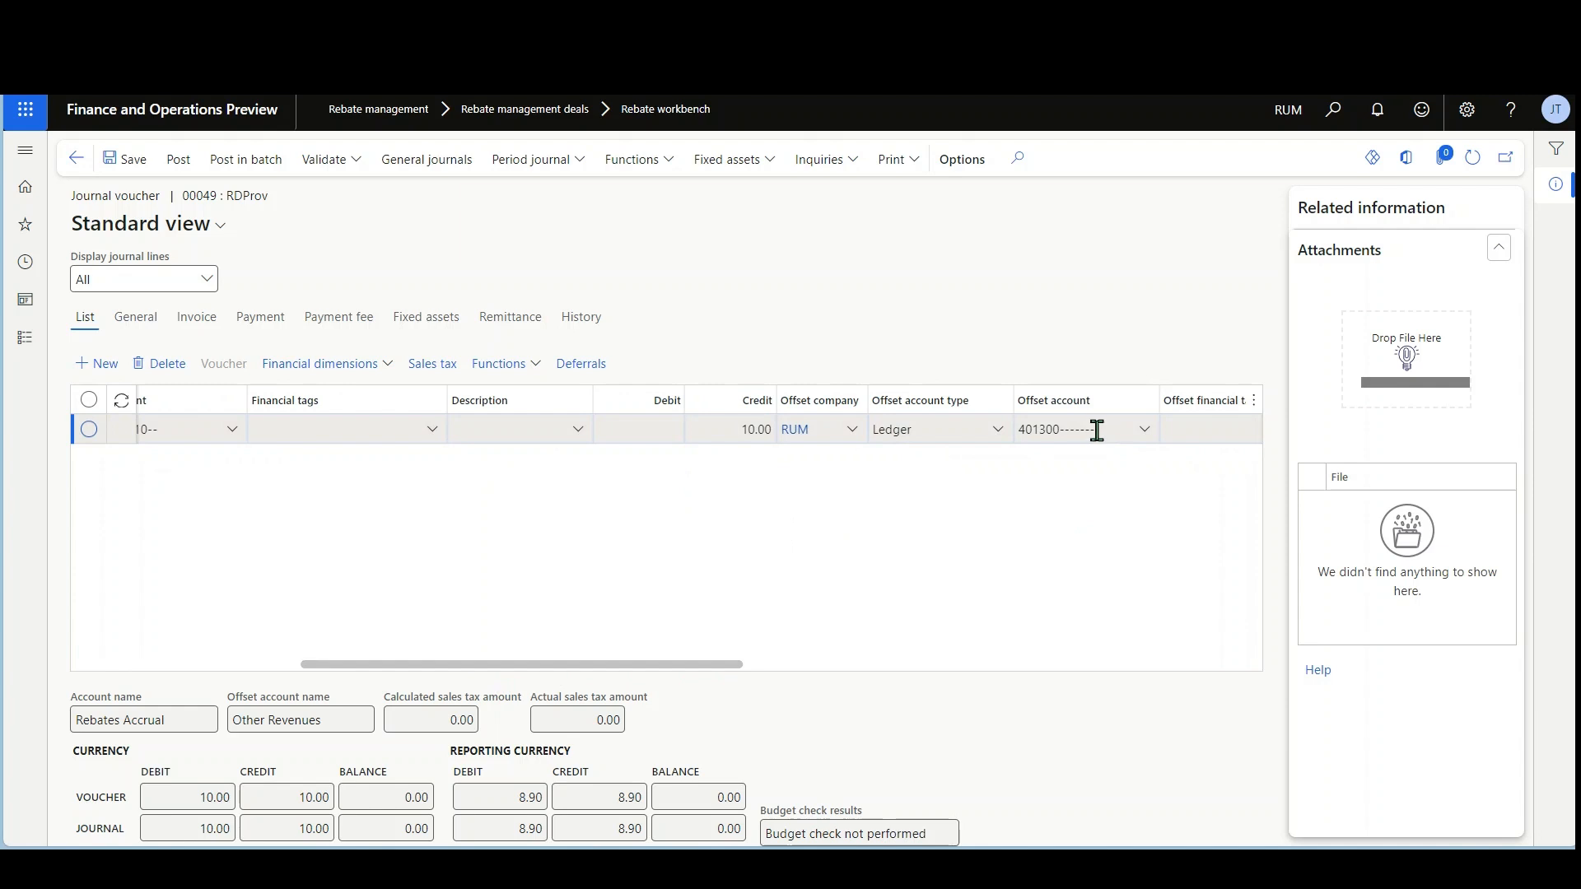
pyautogui.click(179, 161)
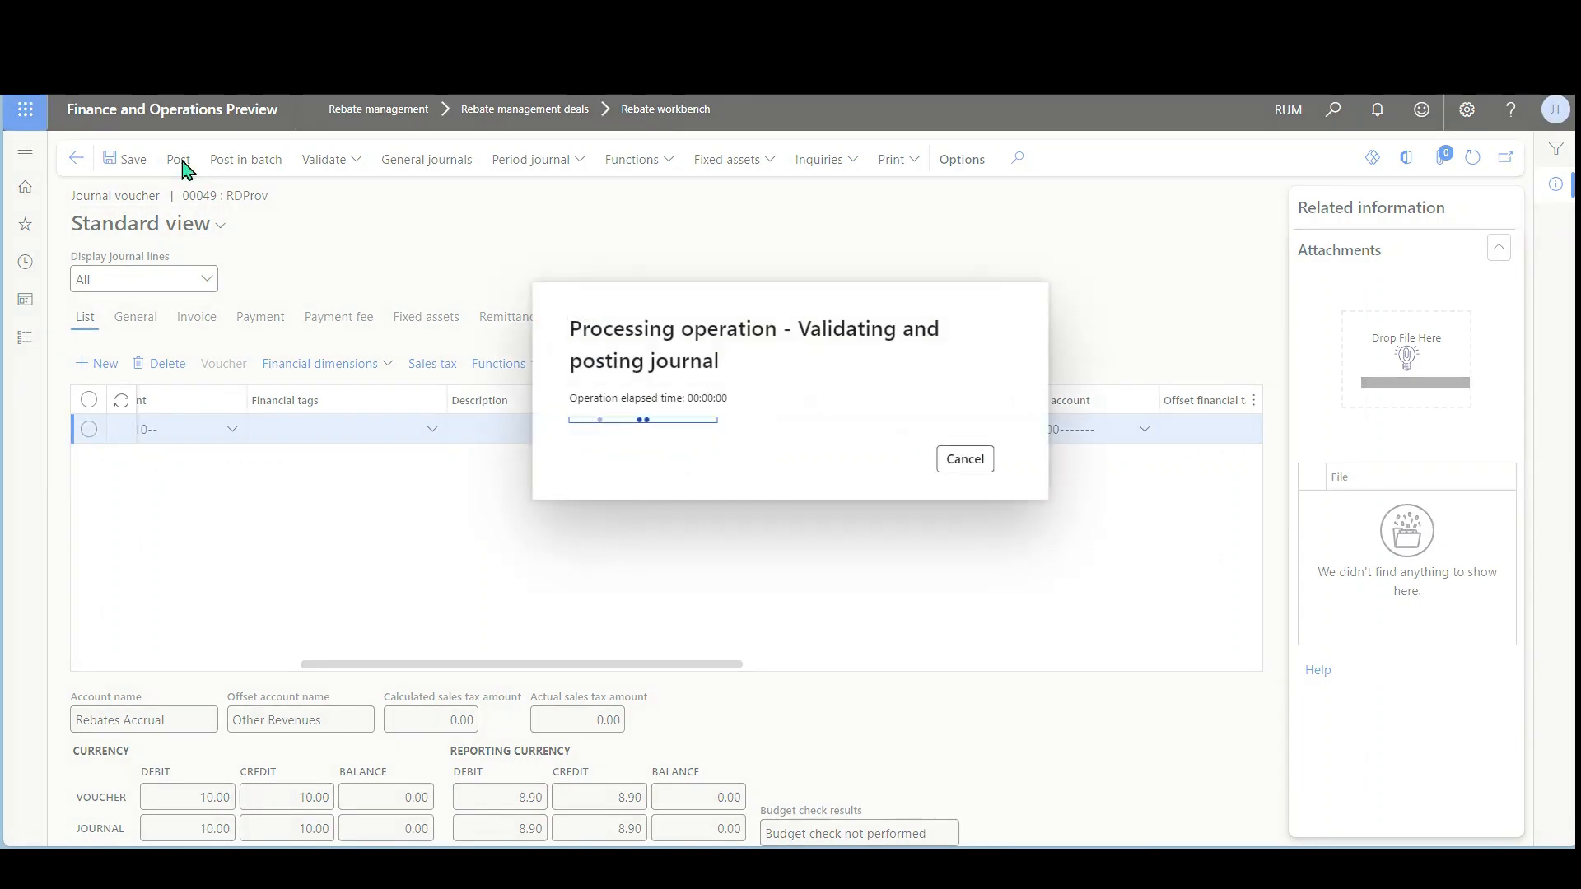
pyautogui.click(76, 167)
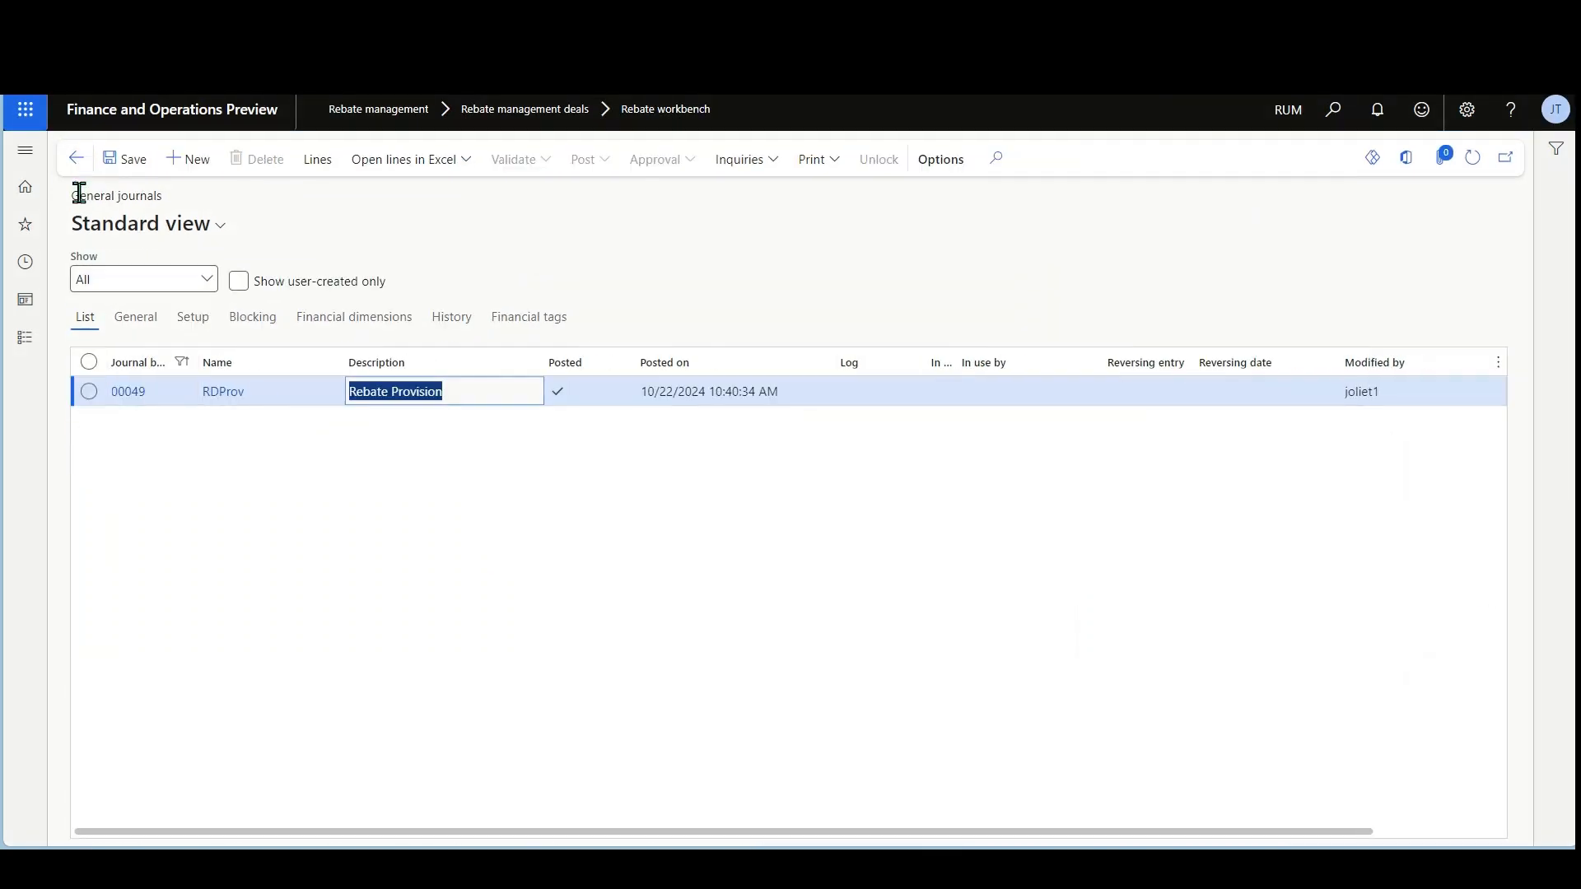
pyautogui.click(76, 161)
pyautogui.click(76, 161)
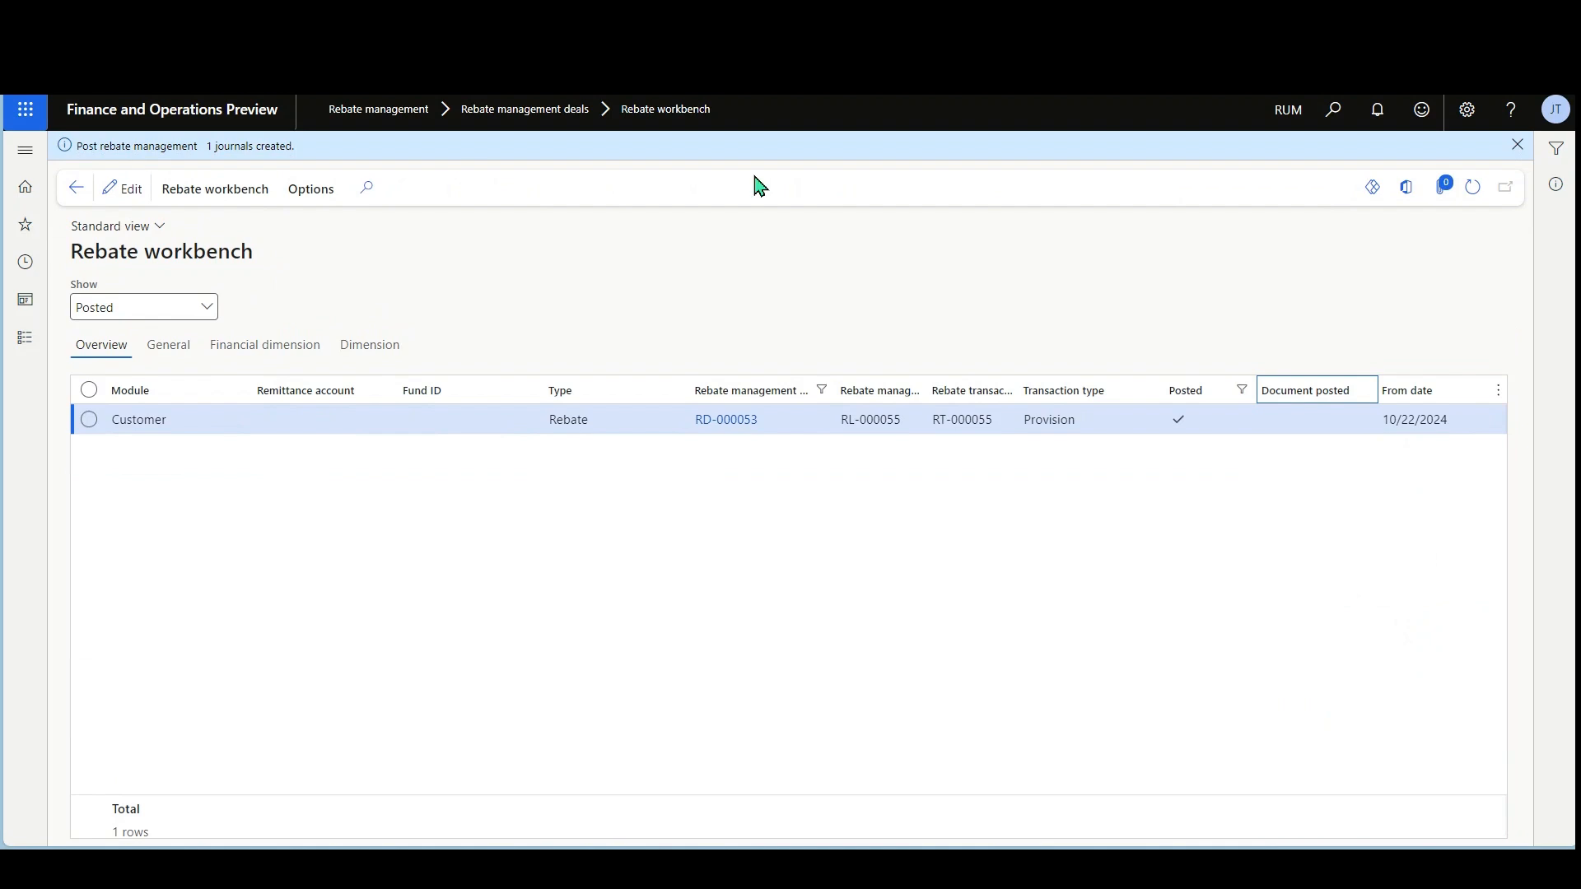
pyautogui.click(1471, 188)
pyautogui.click(1273, 427)
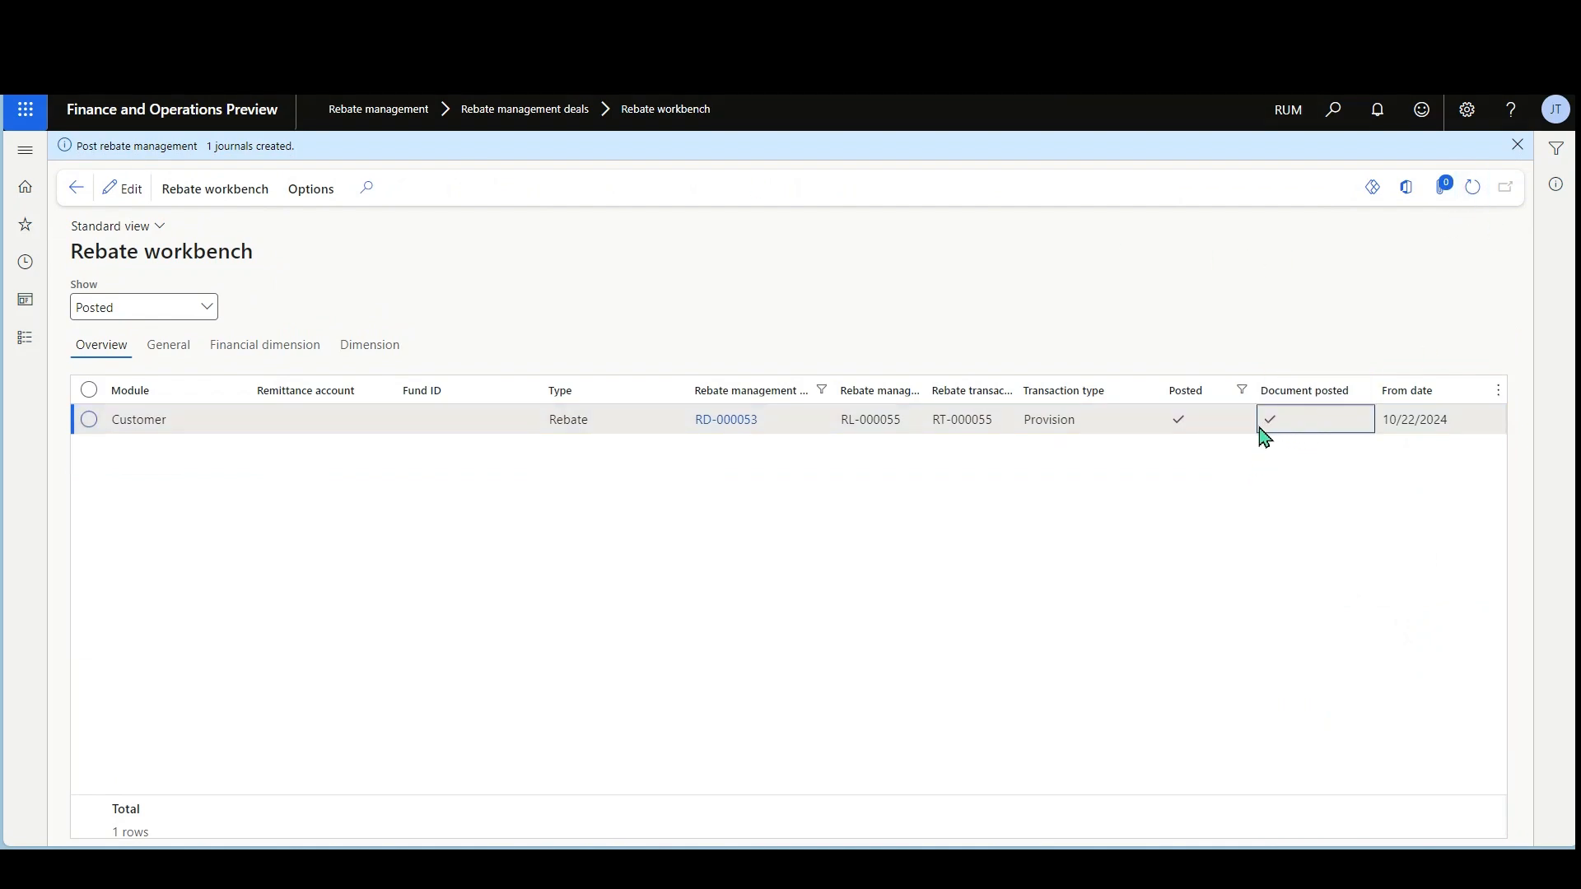
# Process rebate management for the period 10/22/2024 to 10/22/2024, limited to rebate management deal RD-000053
pyautogui.click(247, 196)
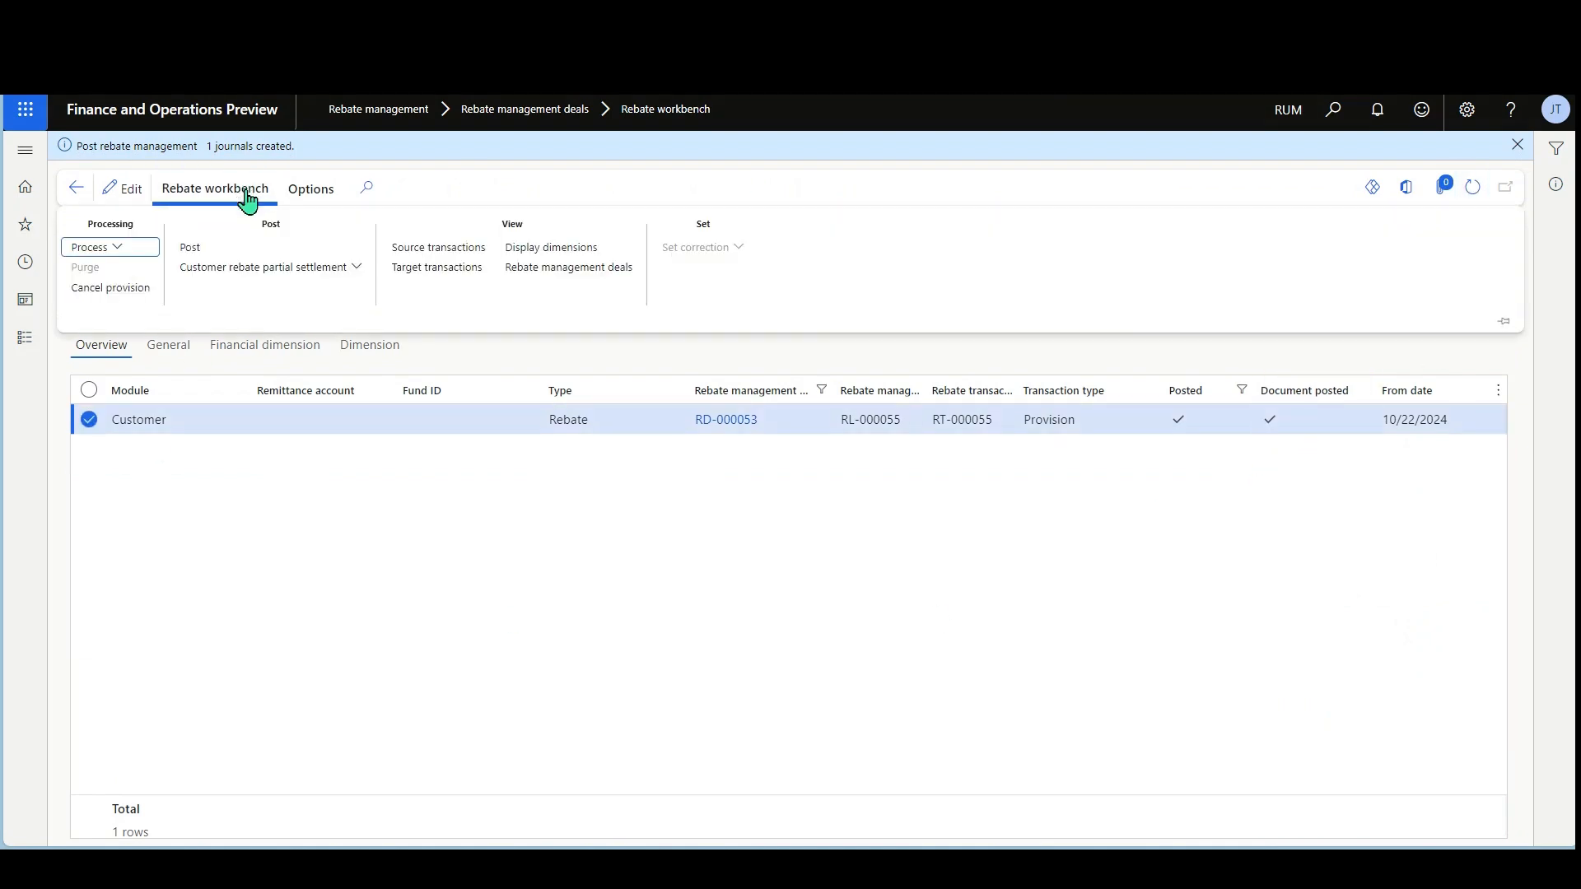
pyautogui.click(97, 248)
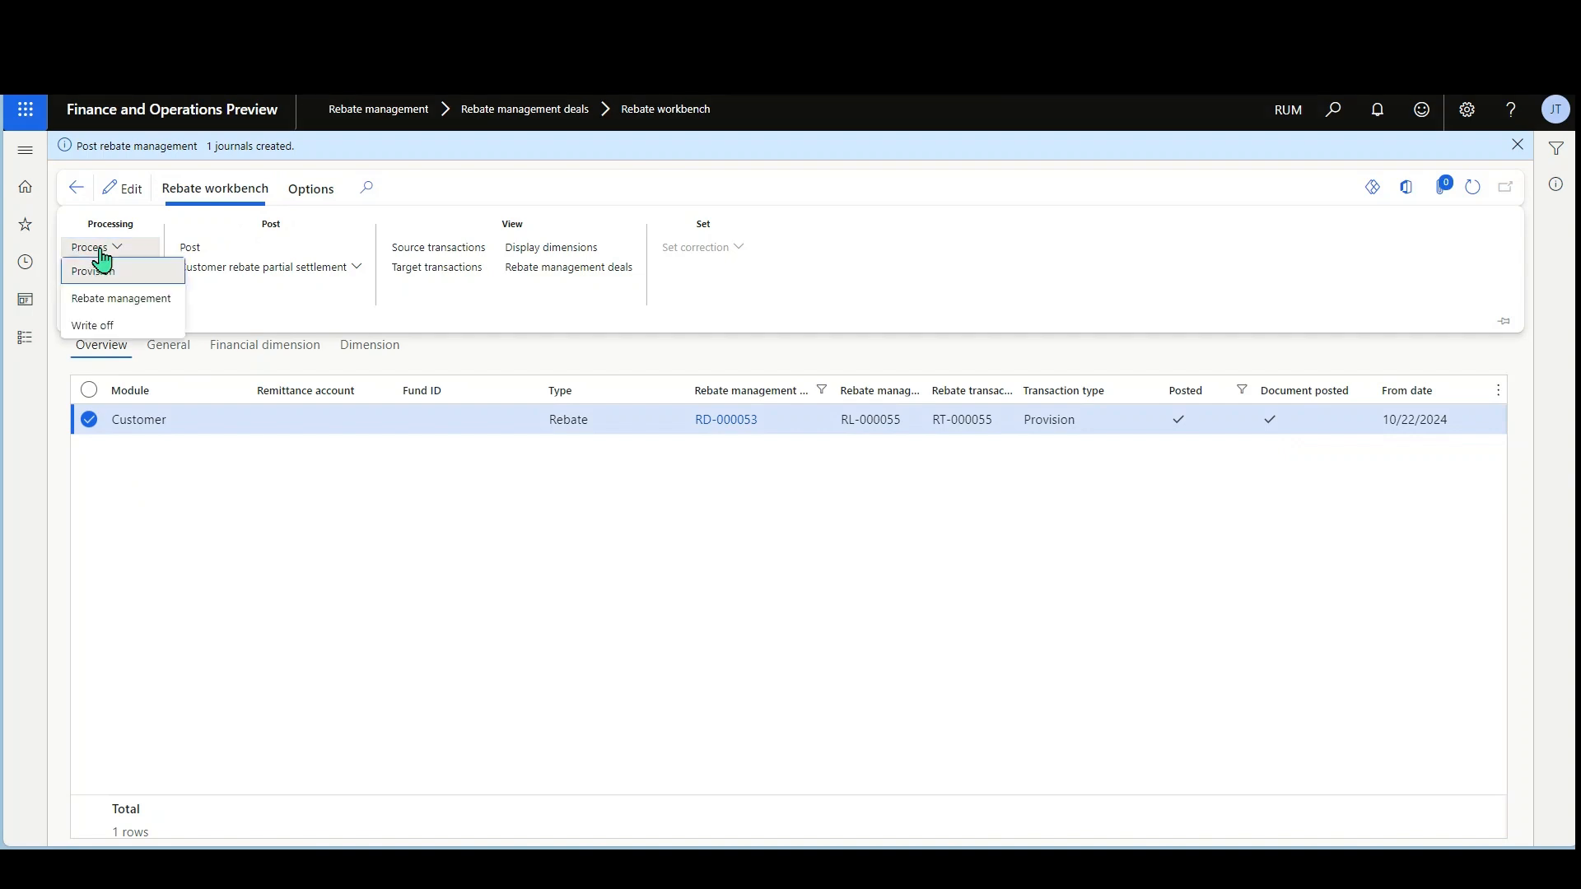
pyautogui.click(123, 300)
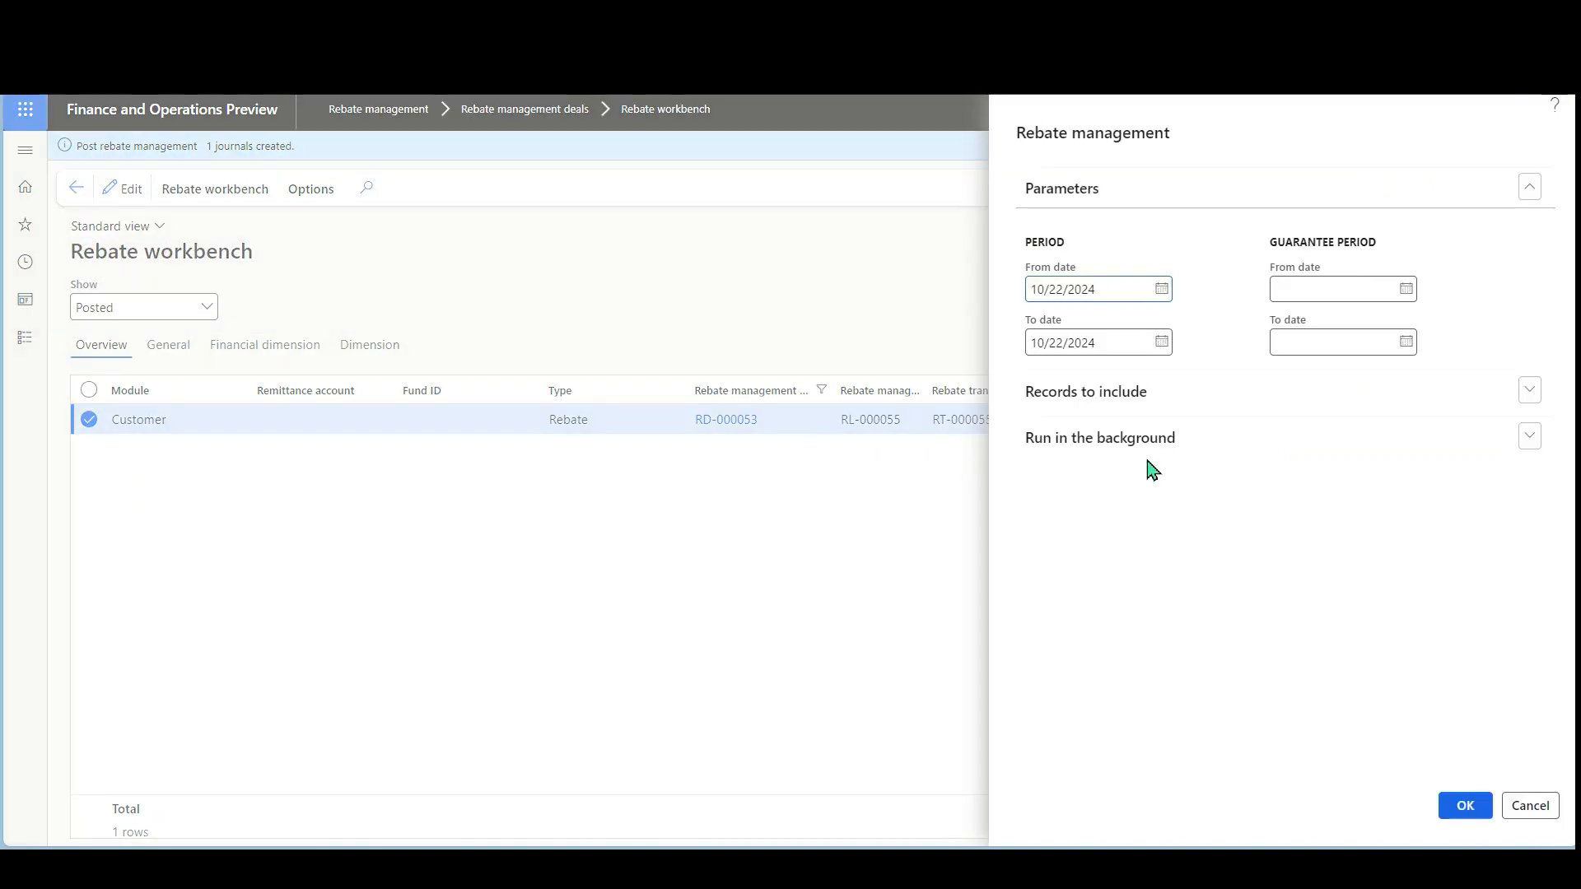
pyautogui.click(1156, 396)
pyautogui.click(1039, 427)
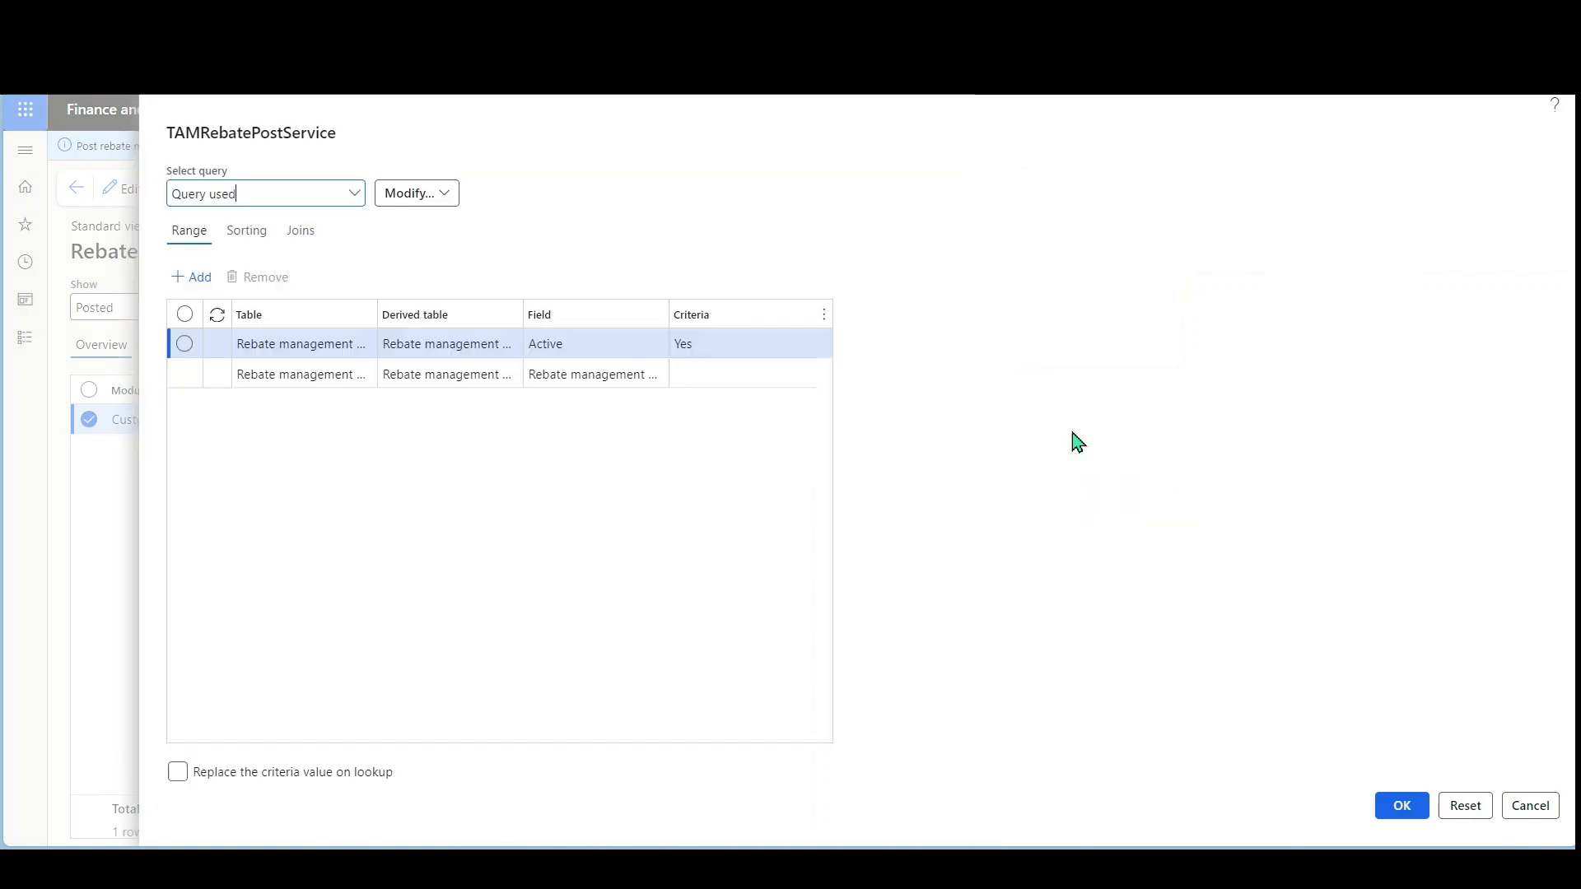
pyautogui.click(762, 377)
pyautogui.write('RD-000053')
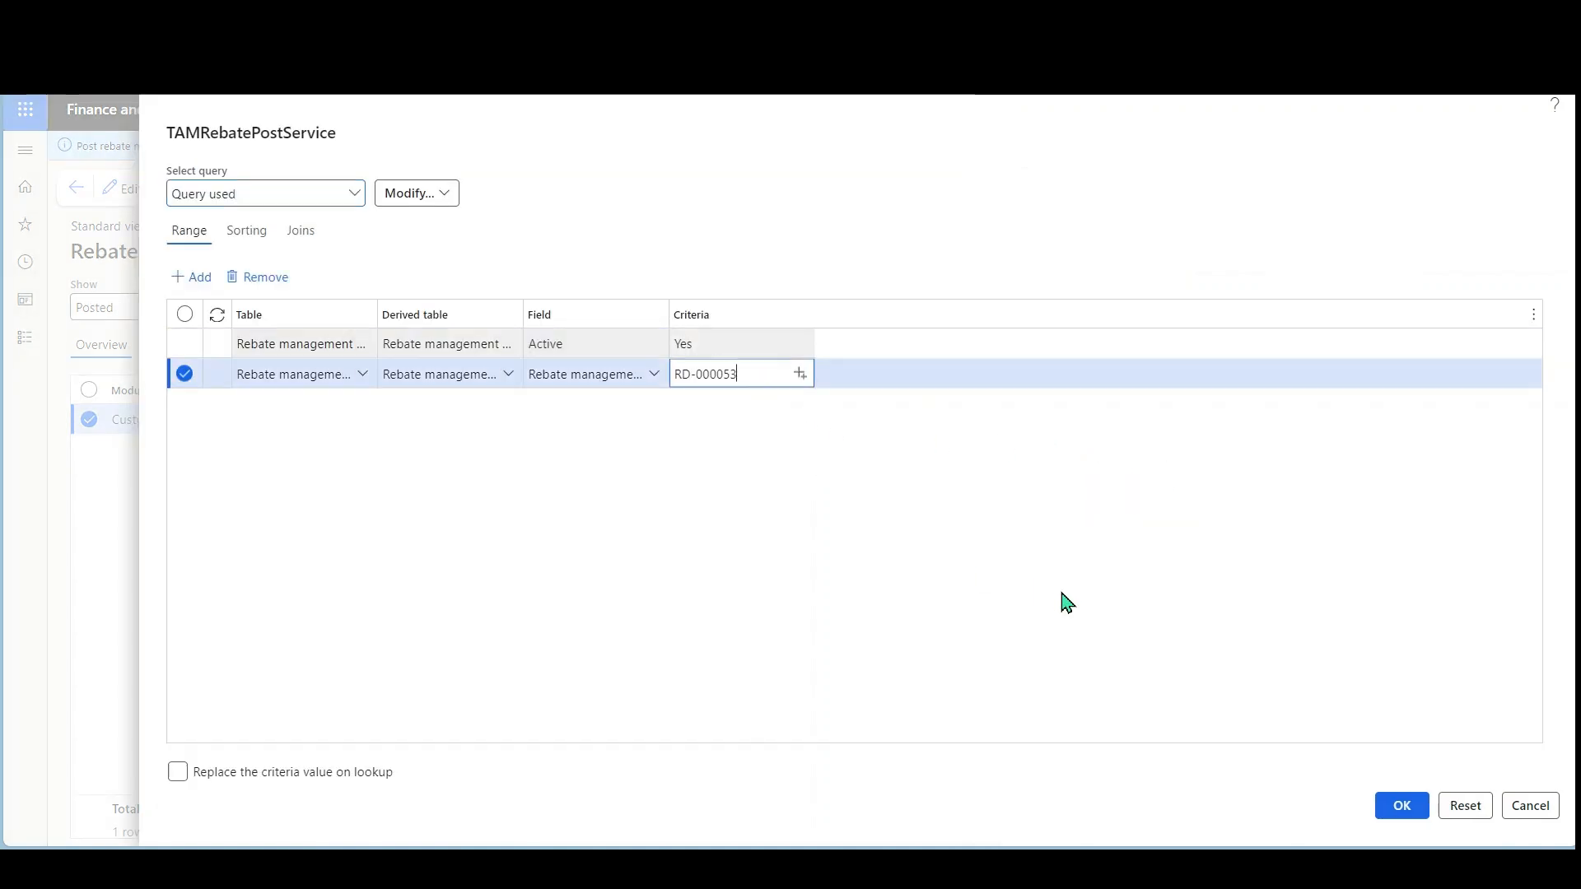
pyautogui.click(1396, 807)
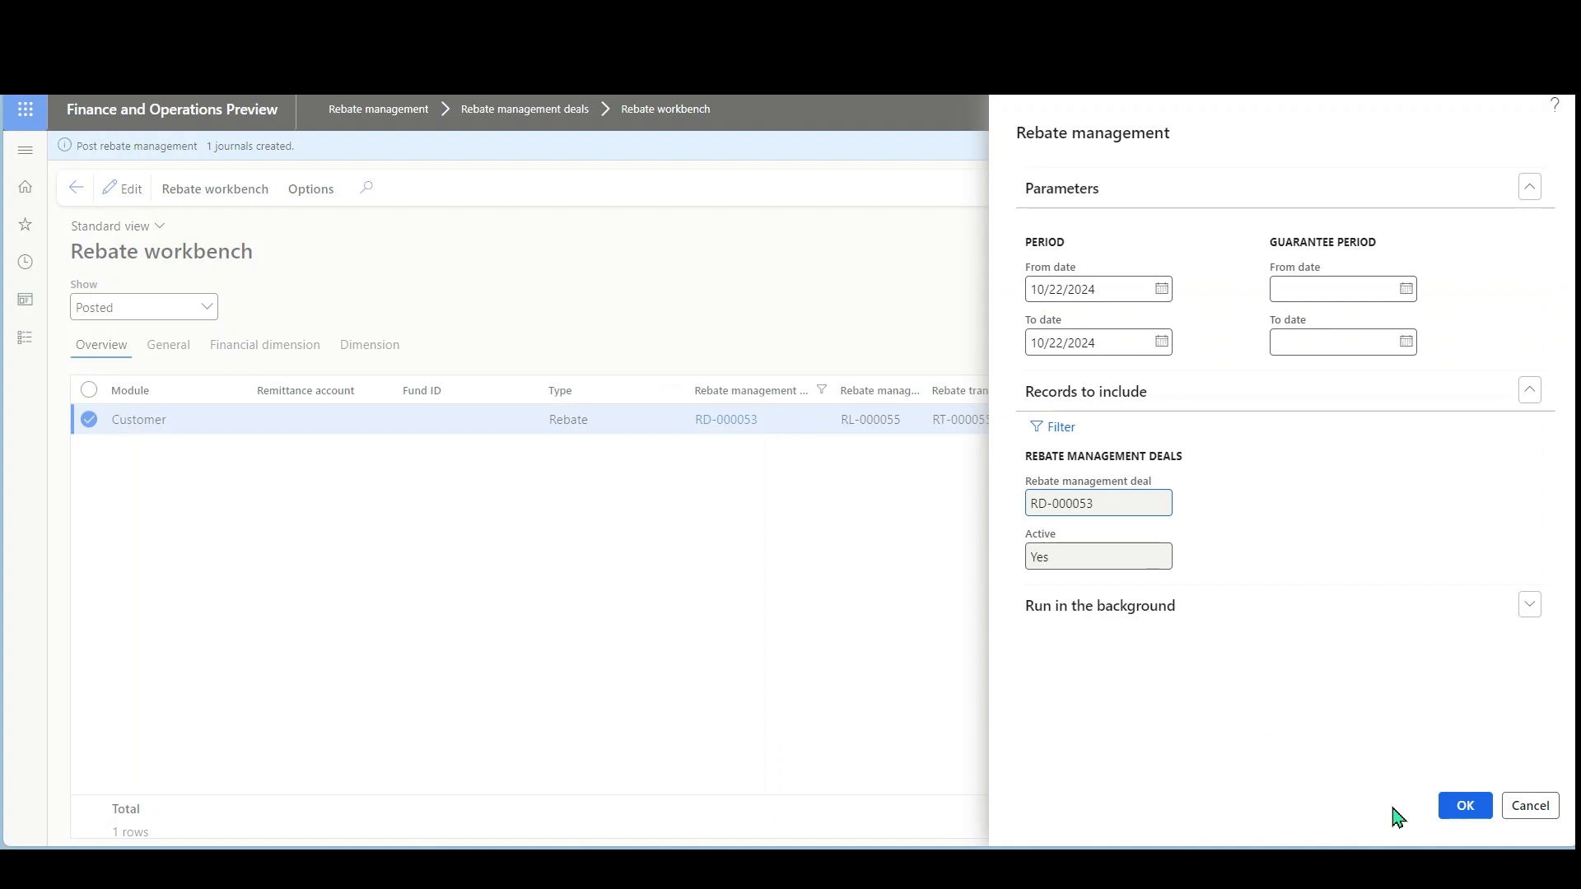
pyautogui.click(1467, 807)
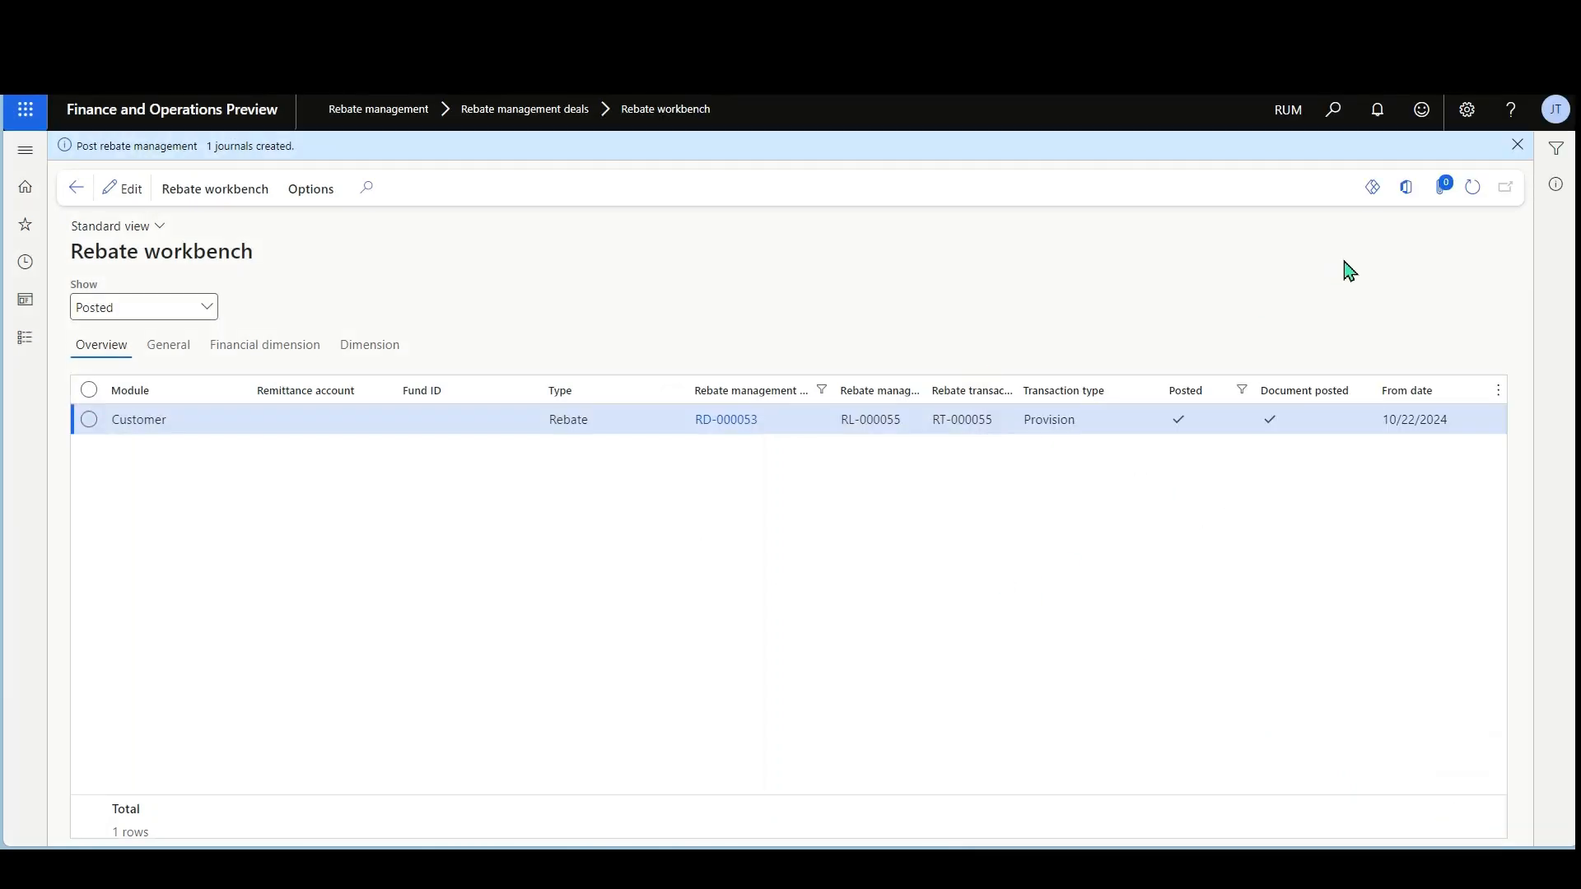
# Show only the not posted transactions in the Rebate workbench to check the newly processed rebate
pyautogui.click(210, 307)
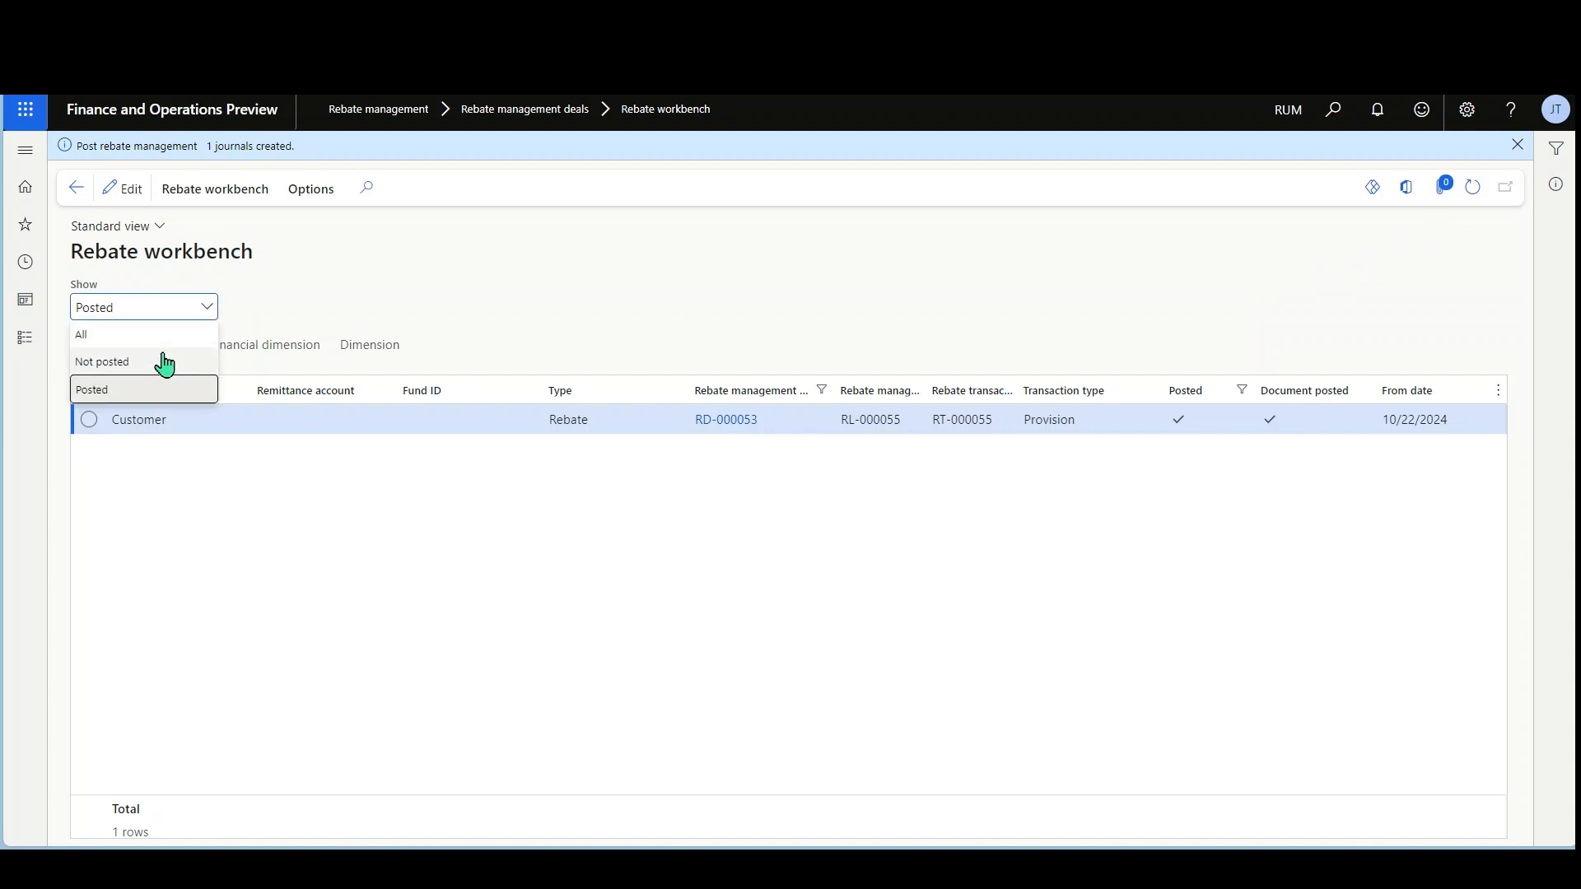
pyautogui.click(162, 356)
pyautogui.click(550, 424)
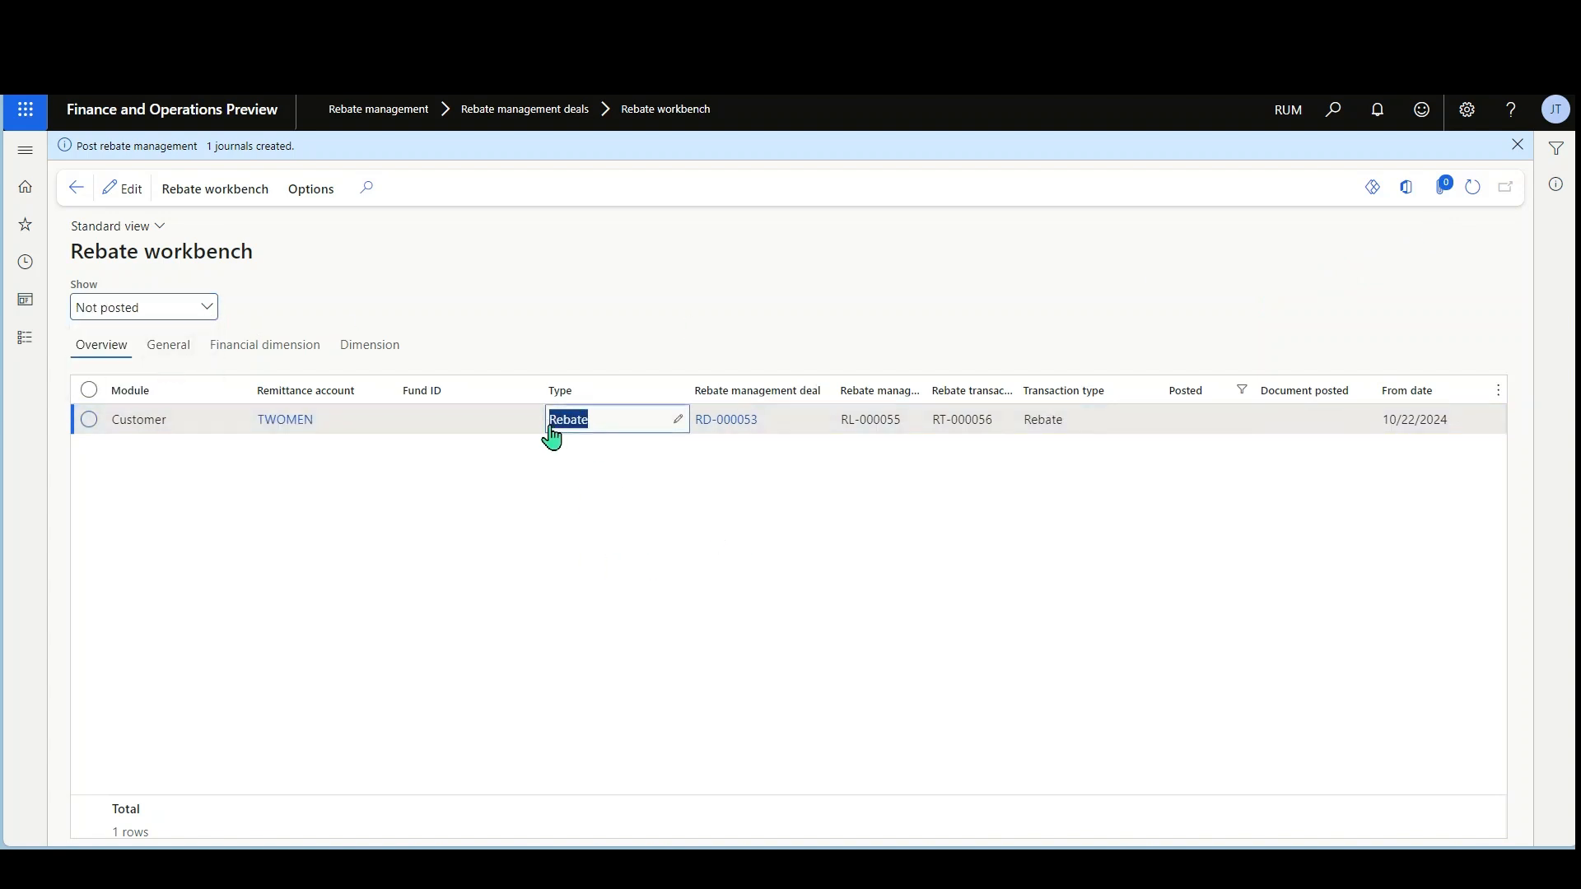
# Show all workbench transactions and filter the list to rebate management deal RD-000053
pyautogui.click(206, 309)
pyautogui.click(191, 334)
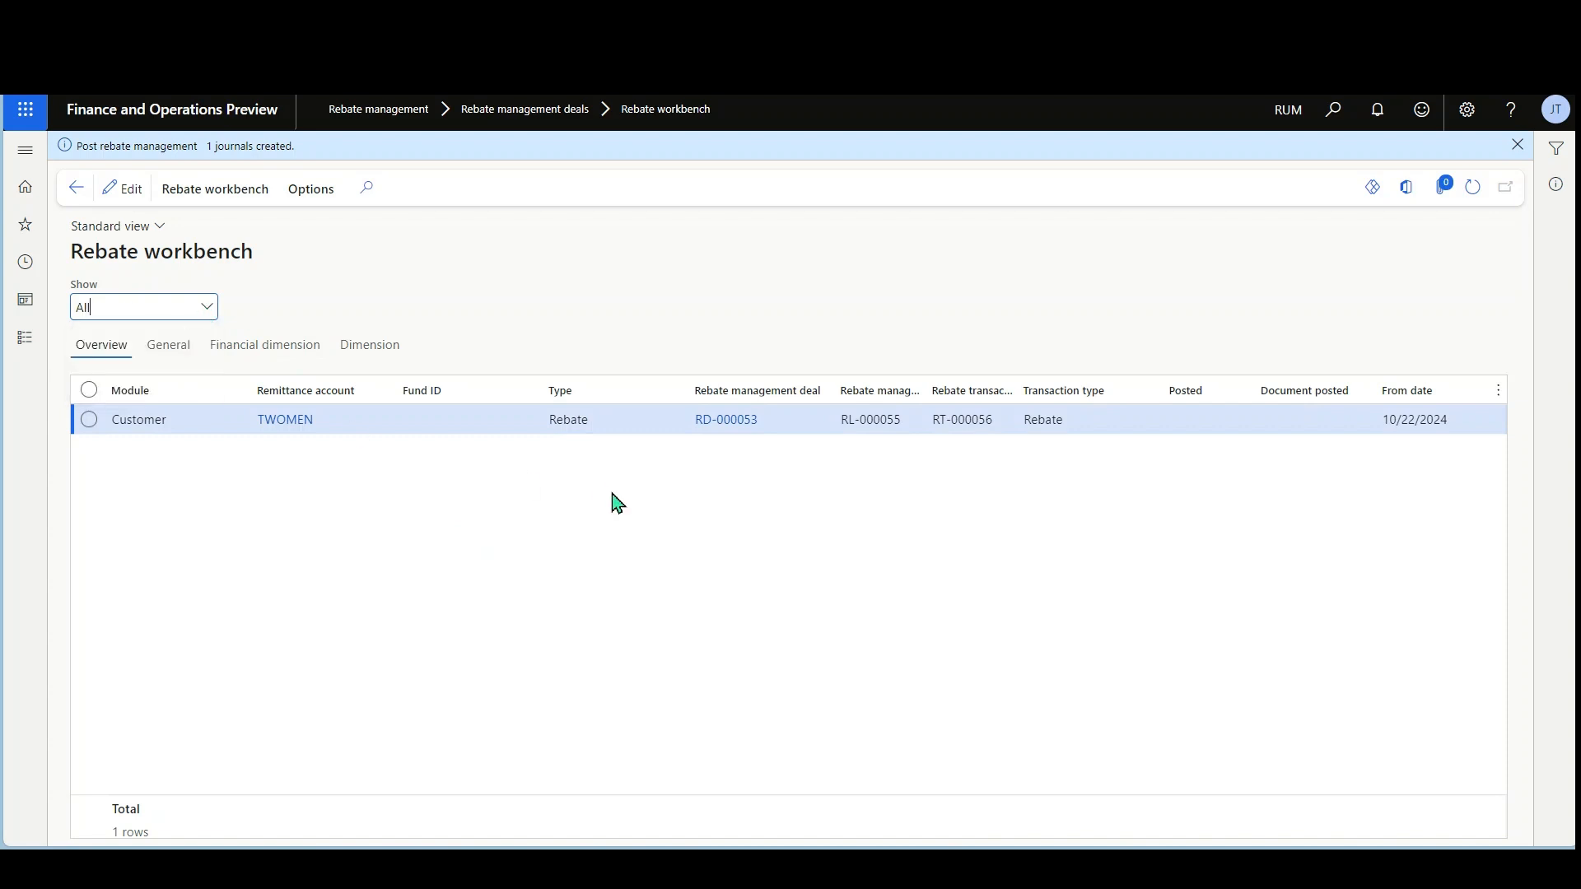
pyautogui.click(773, 390)
pyautogui.write('RD-000053')
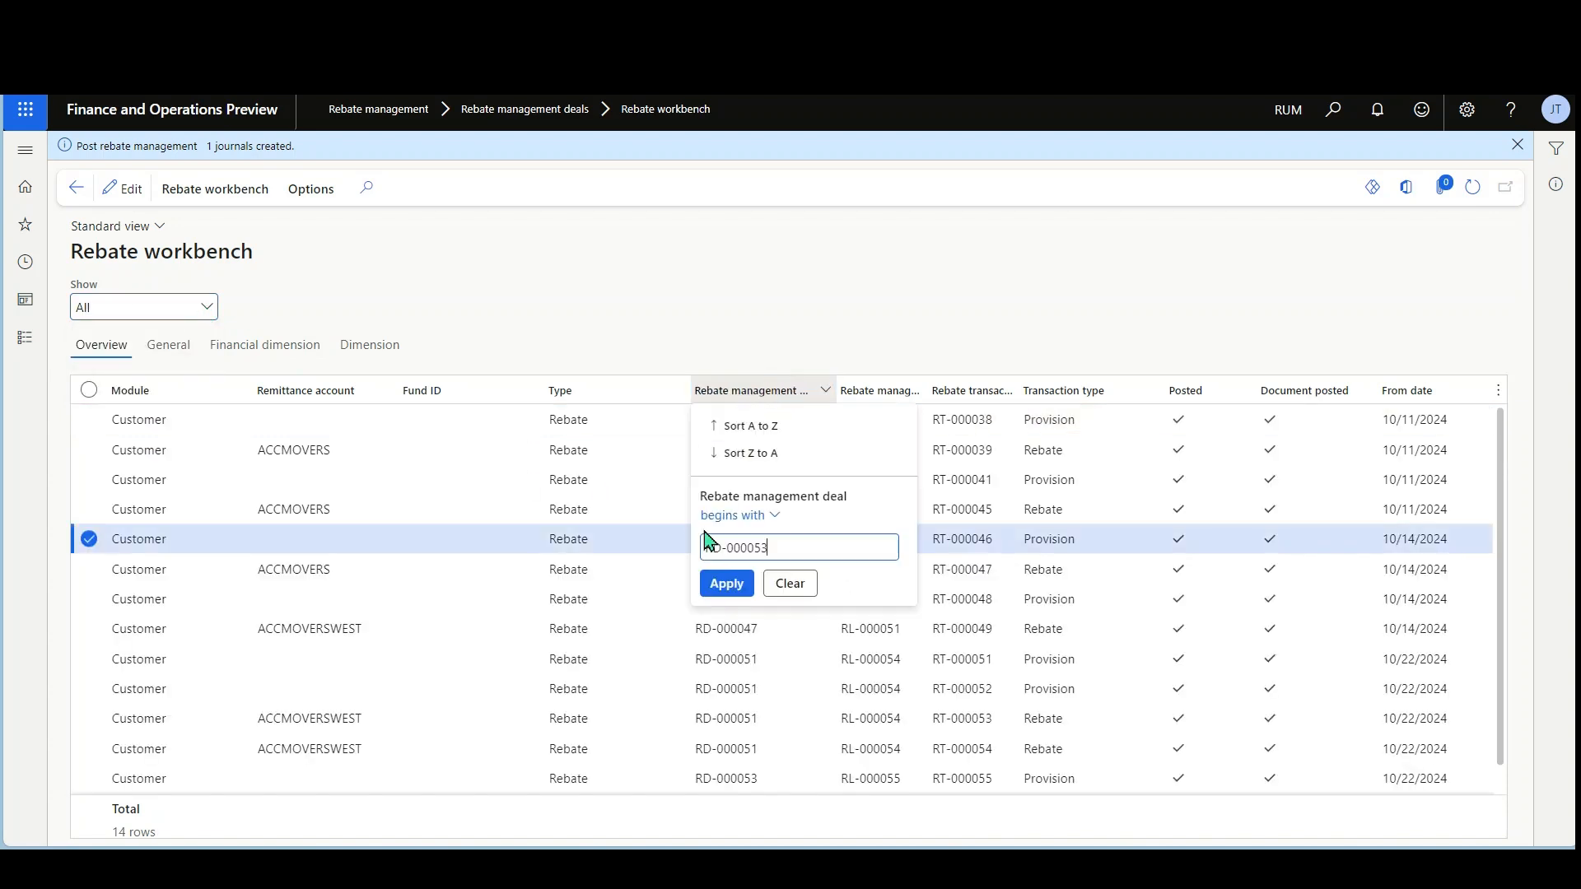
pyautogui.click(726, 584)
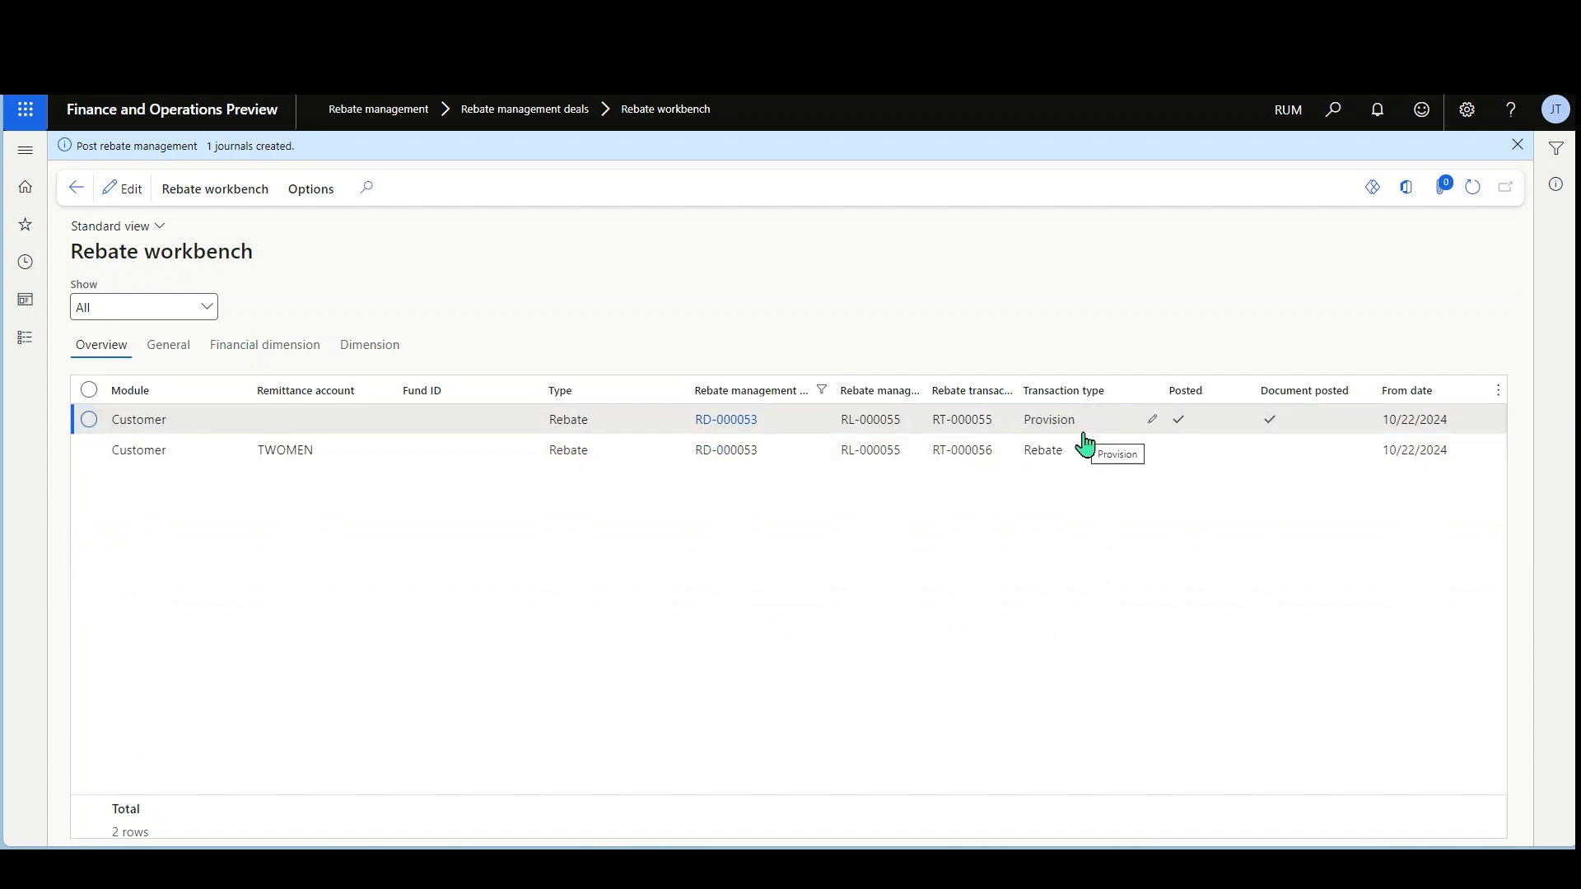
# Select the unposted rebate transaction of RD-000053 and examine its invoice, dates, item and quantity columns
pyautogui.click(1085, 450)
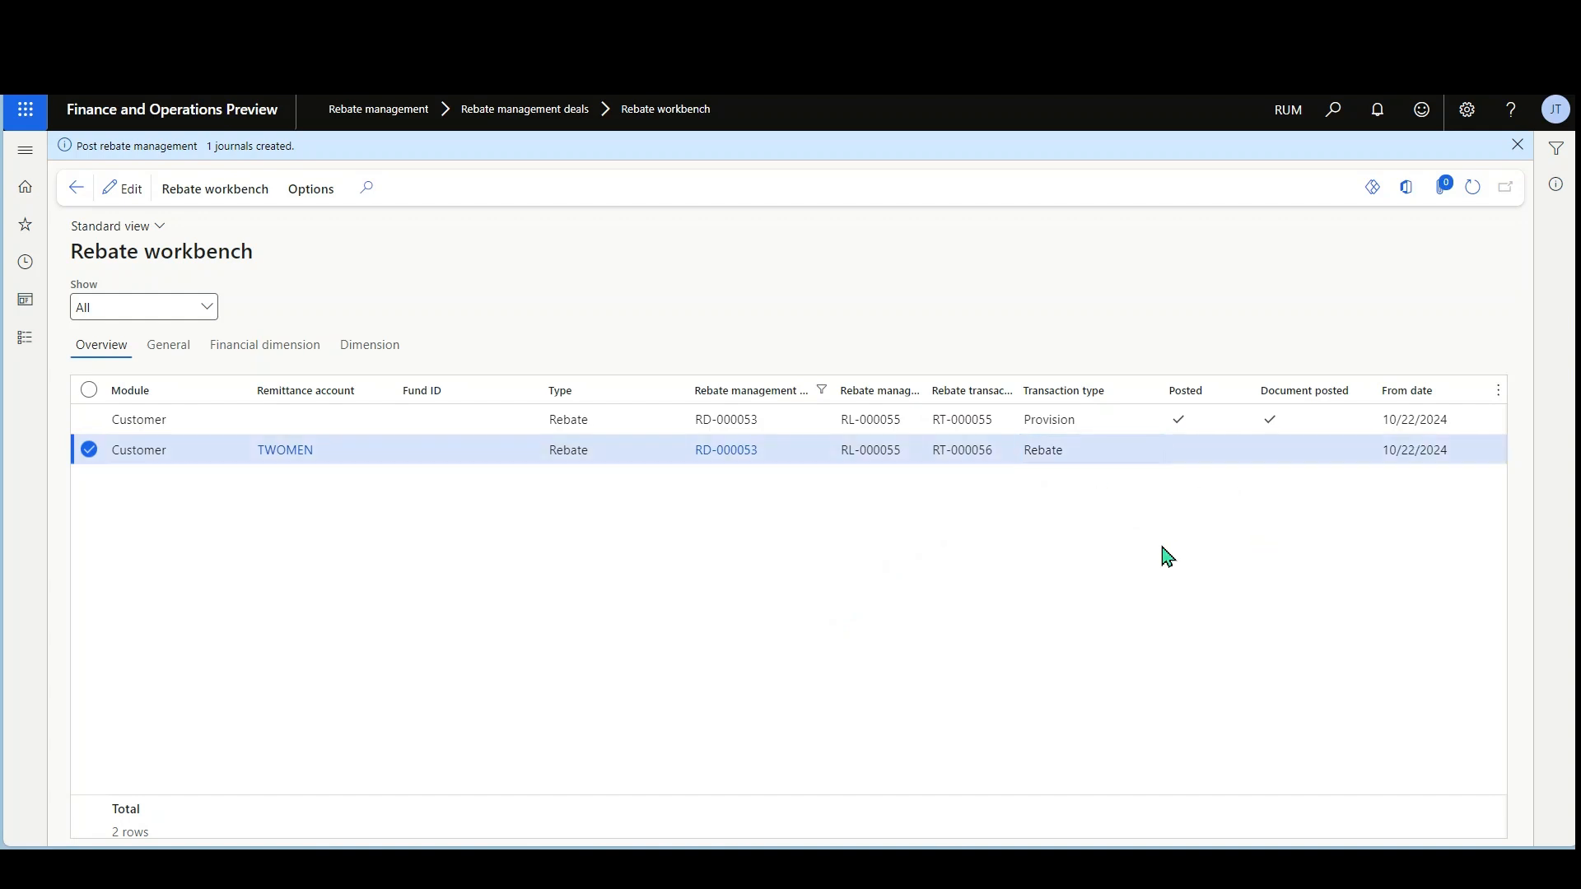
pyautogui.hotkey('ctrl', '-')
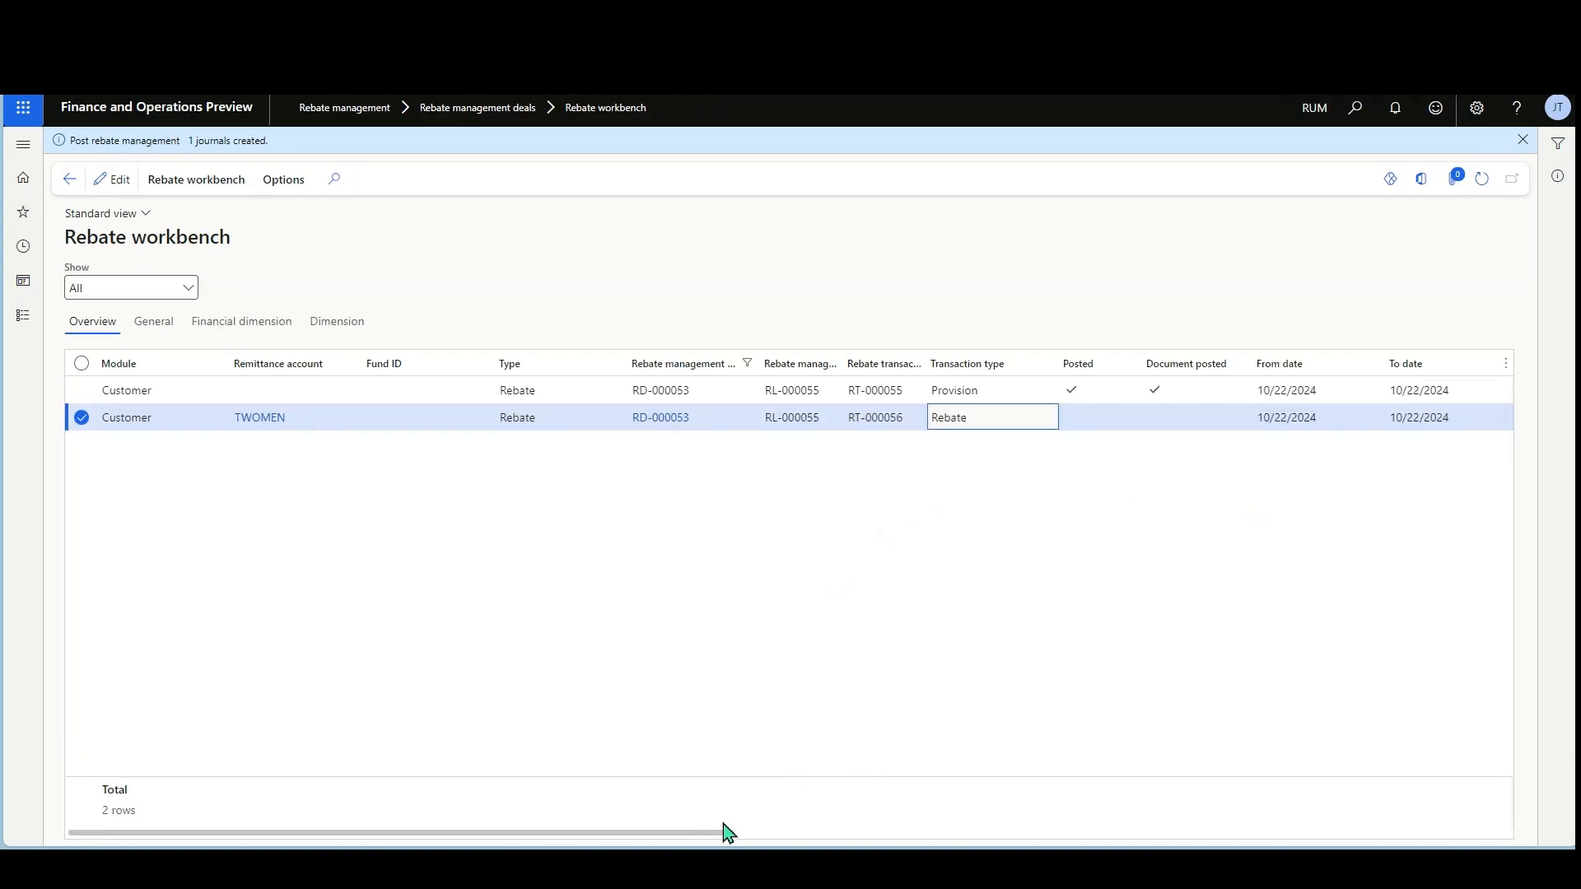
pyautogui.moveTo(728, 834); pyautogui.dragTo(1245, 840)
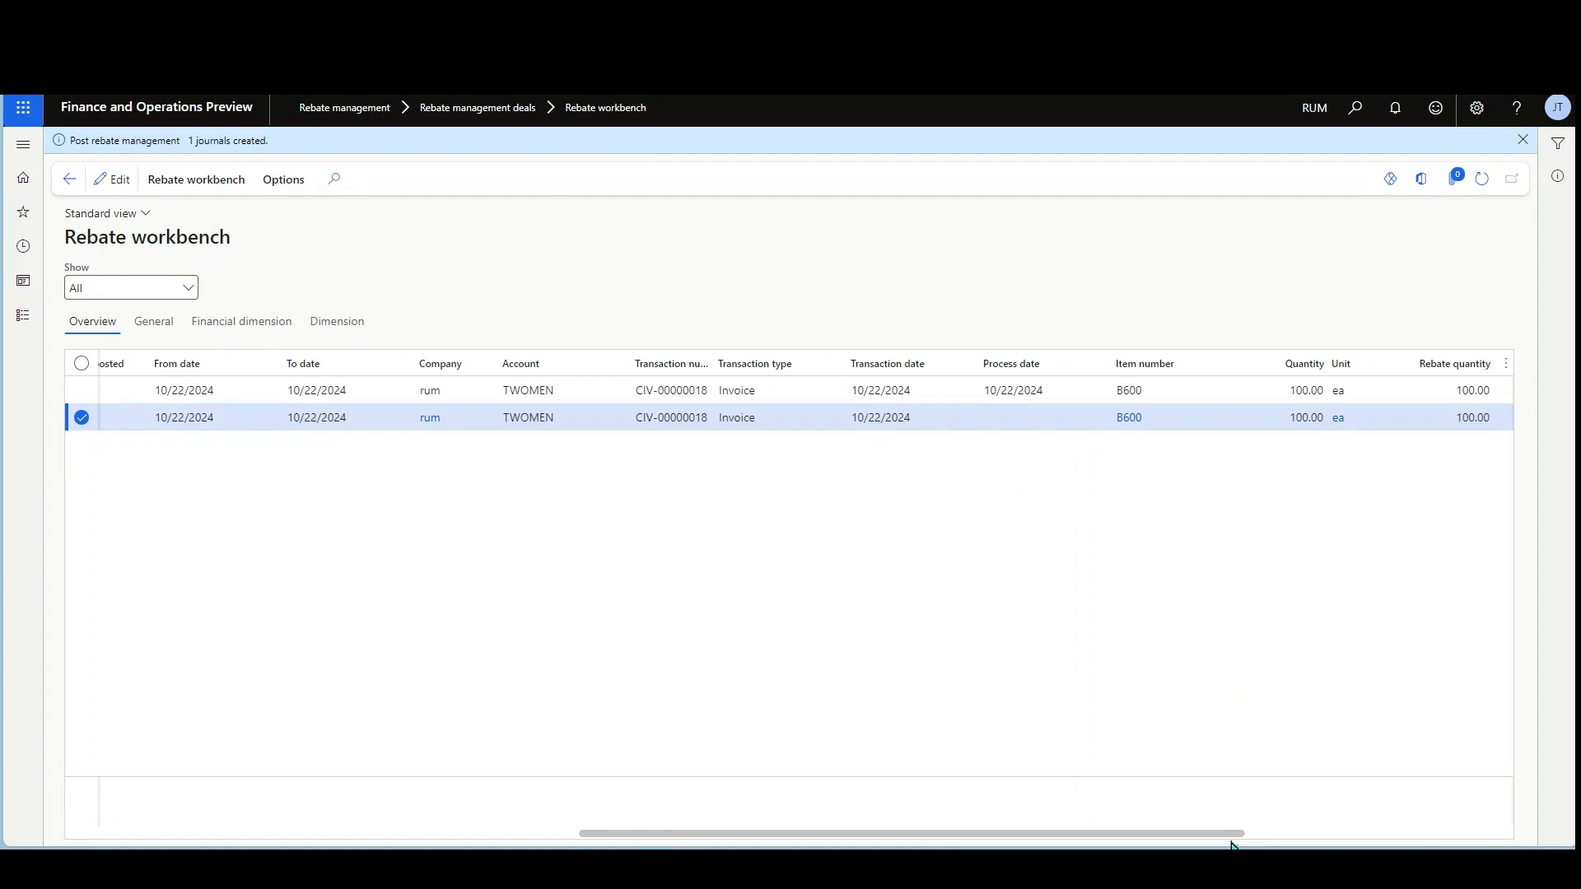
pyautogui.moveTo(1233, 844); pyautogui.dragTo(695, 823)
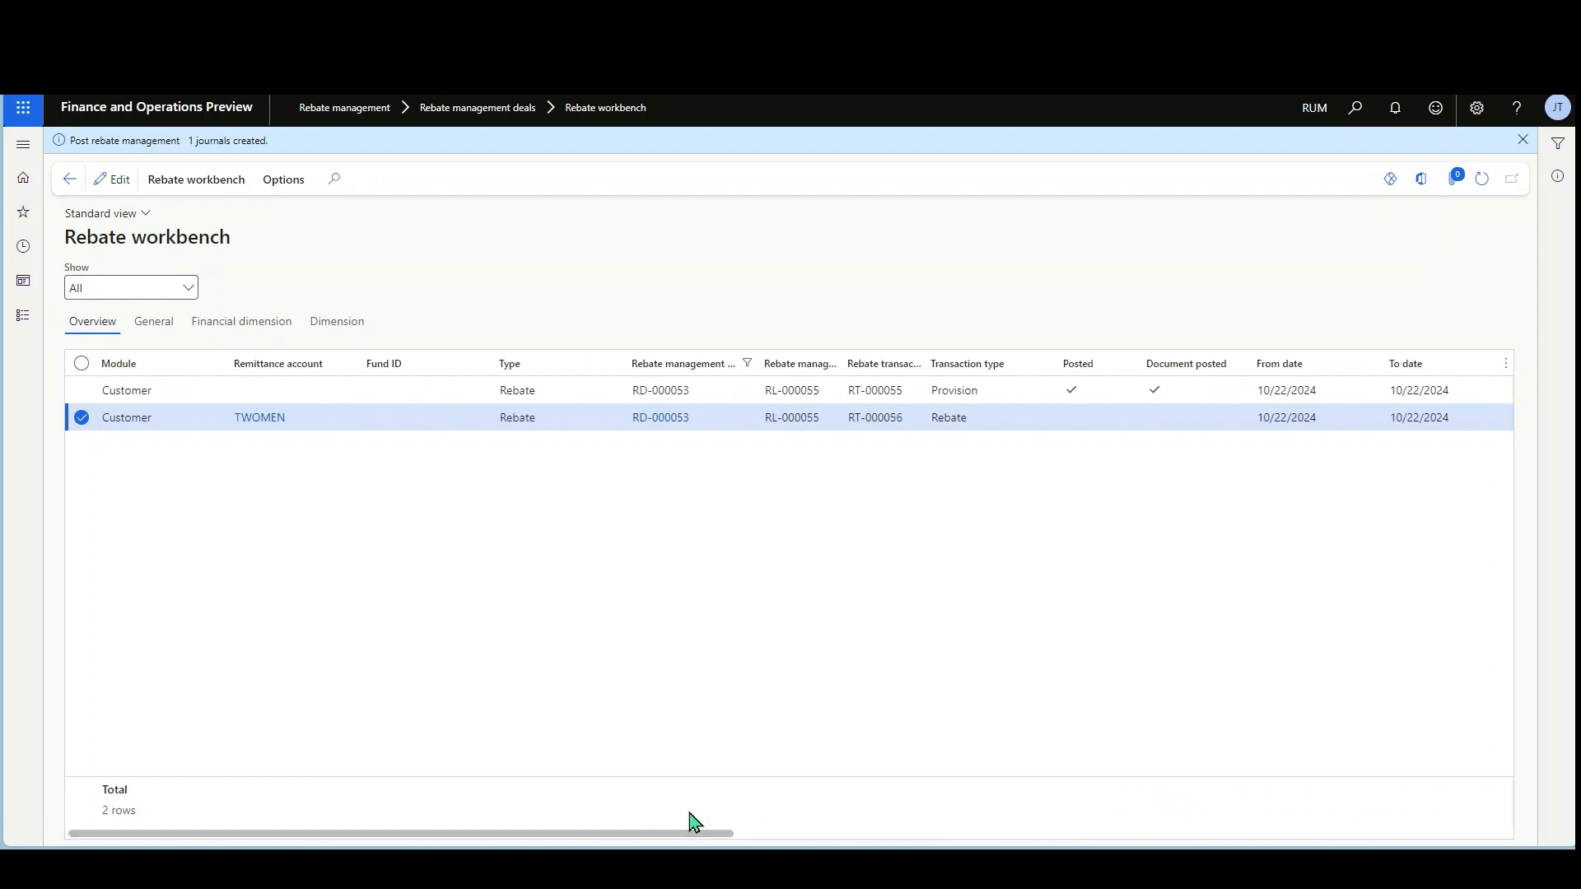
# View the corrected amount option for the selected rebate transaction without entering a correction
pyautogui.click(230, 180)
pyautogui.click(666, 234)
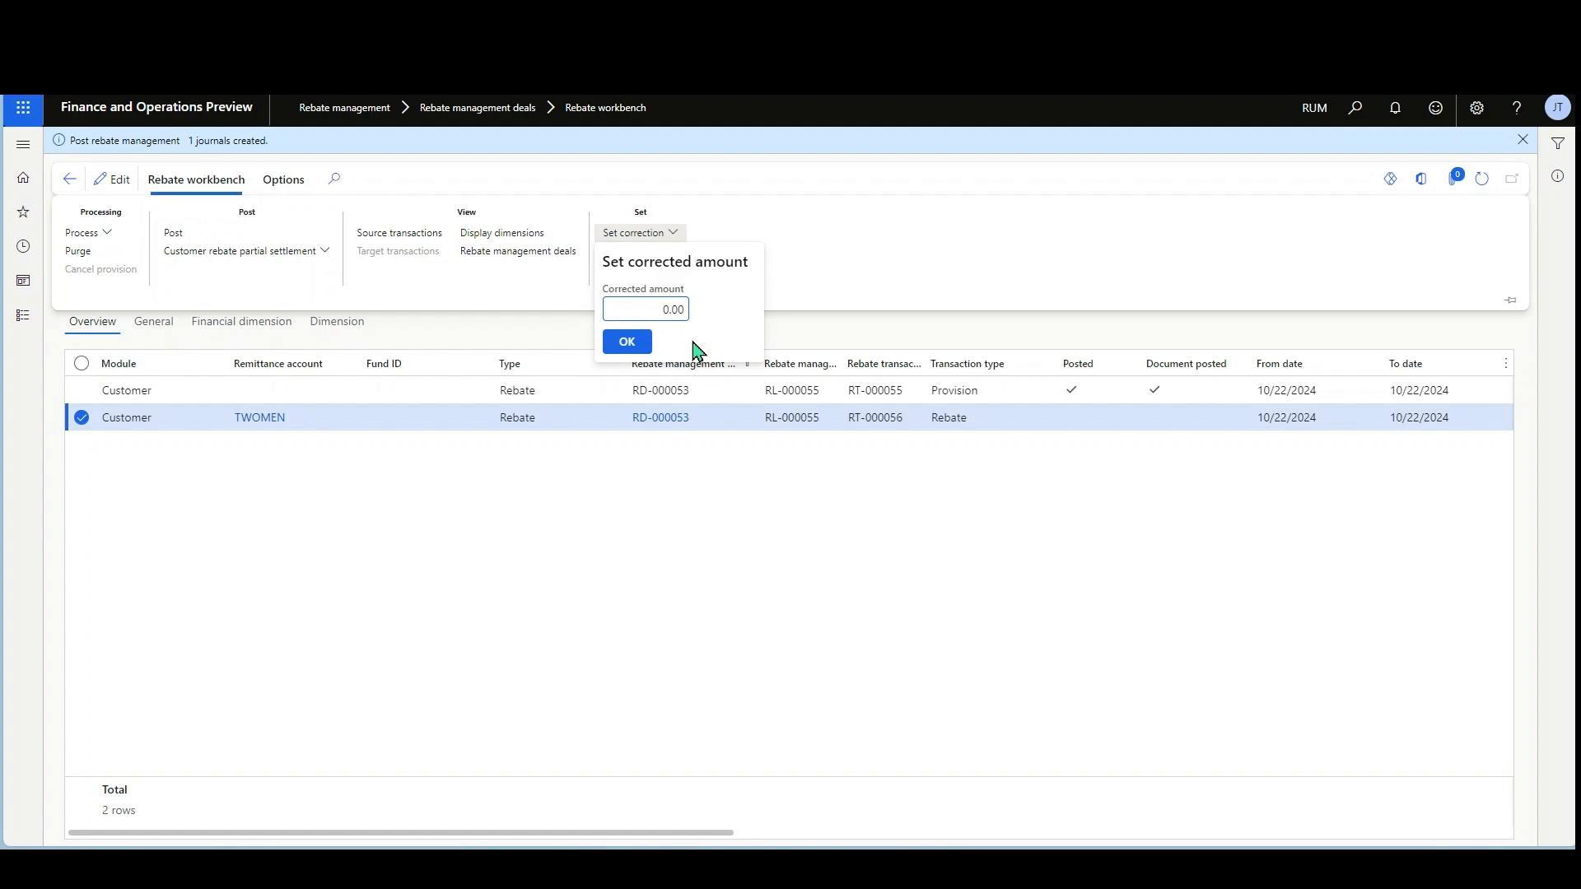
pyautogui.click(765, 585)
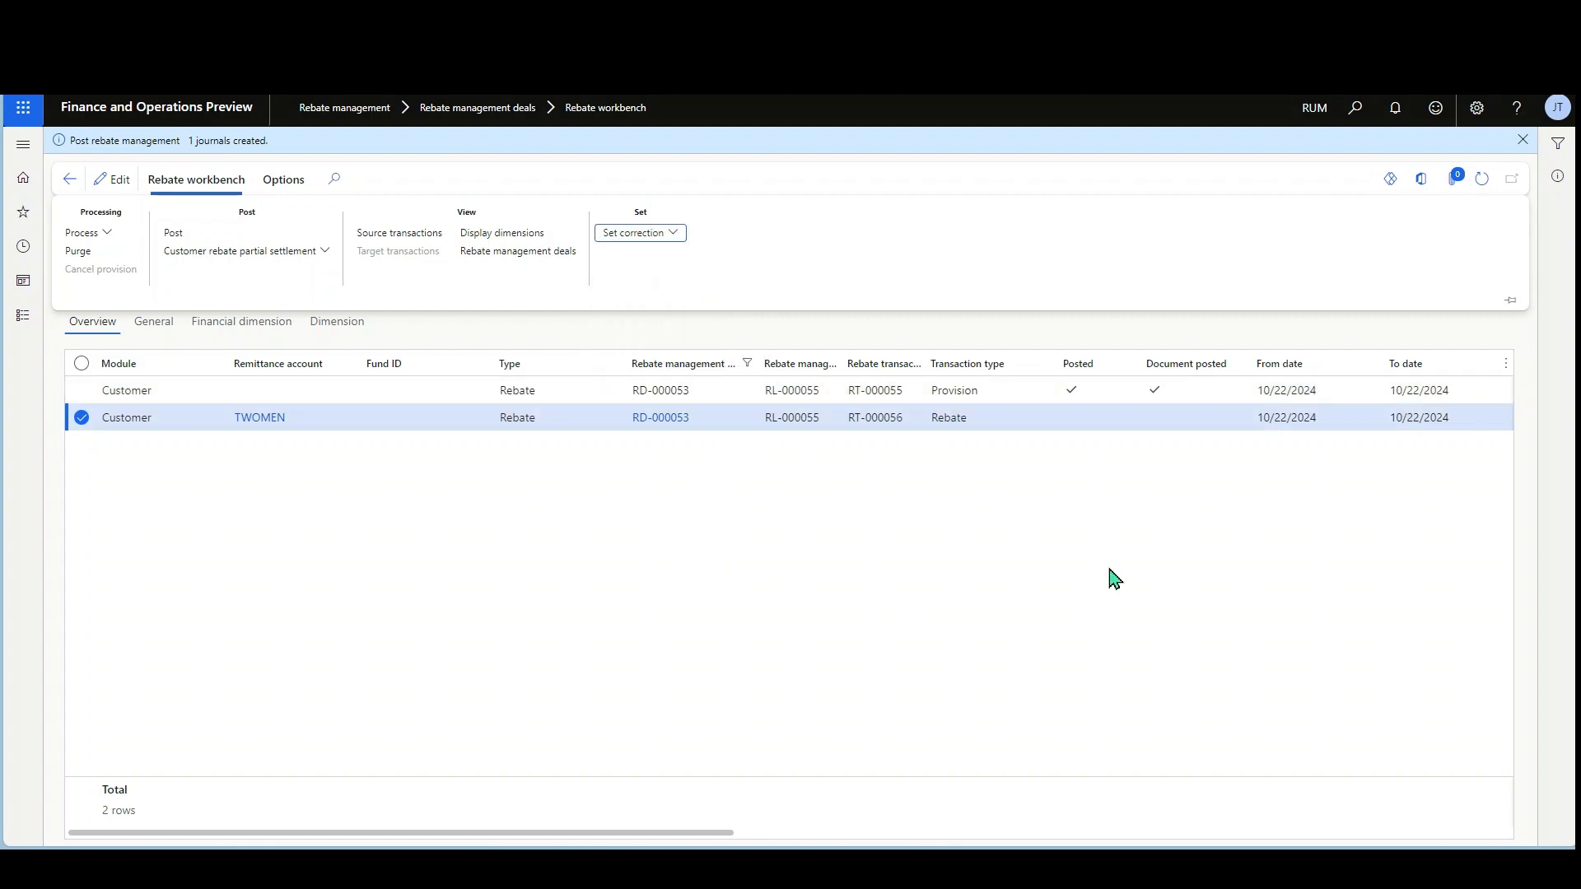
# Post the selected RD-000053 rebate transaction, choosing a posting date from the calendar
pyautogui.click(175, 234)
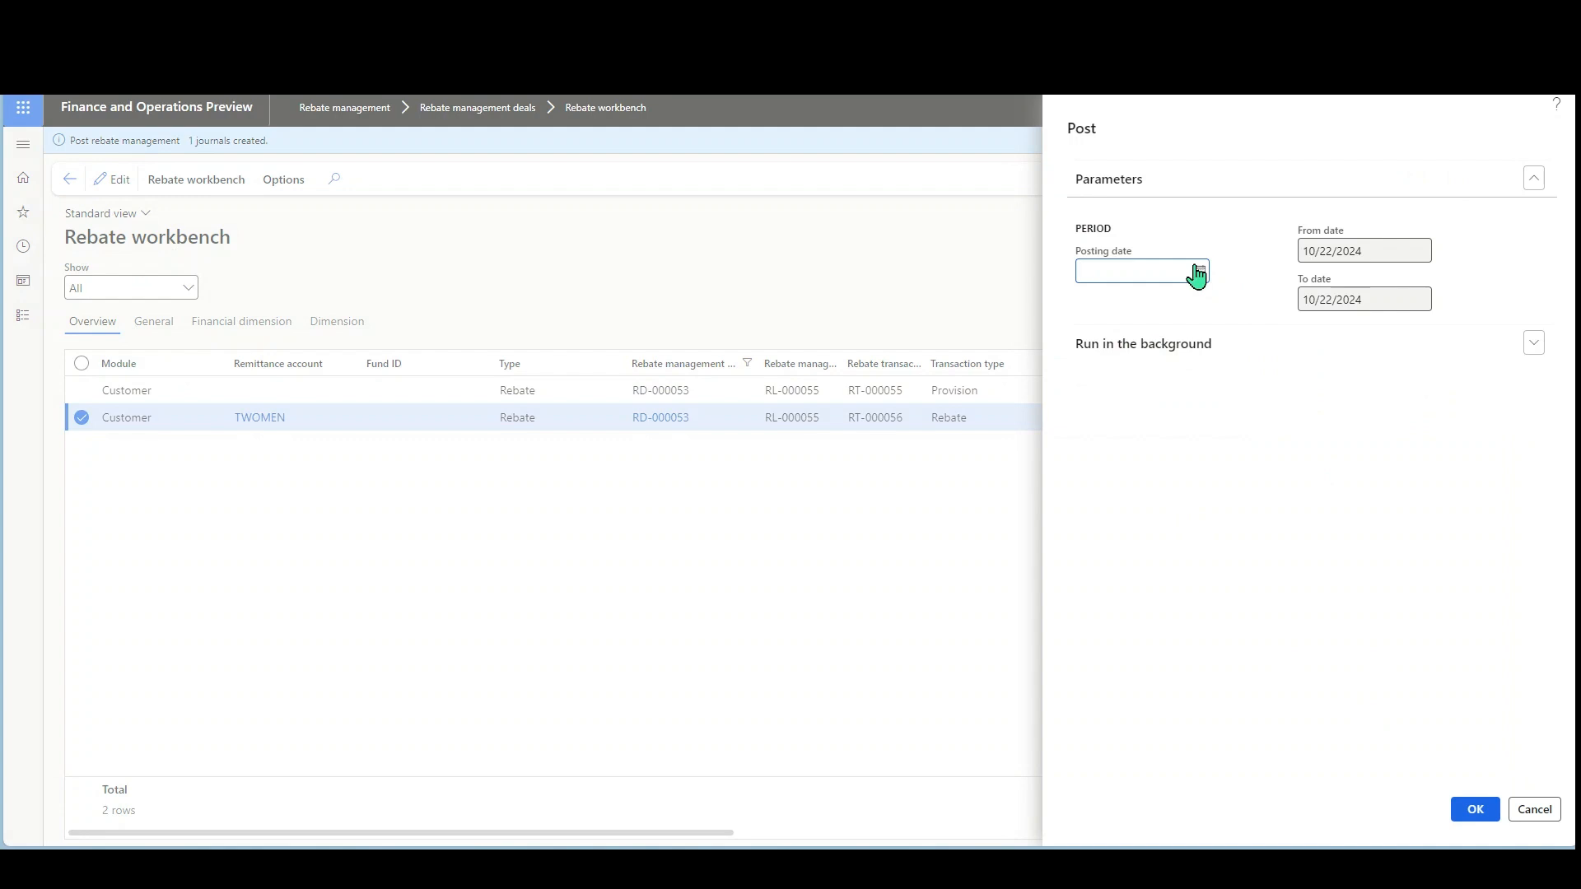
pyautogui.click(1199, 271)
pyautogui.click(1163, 455)
pyautogui.click(1479, 815)
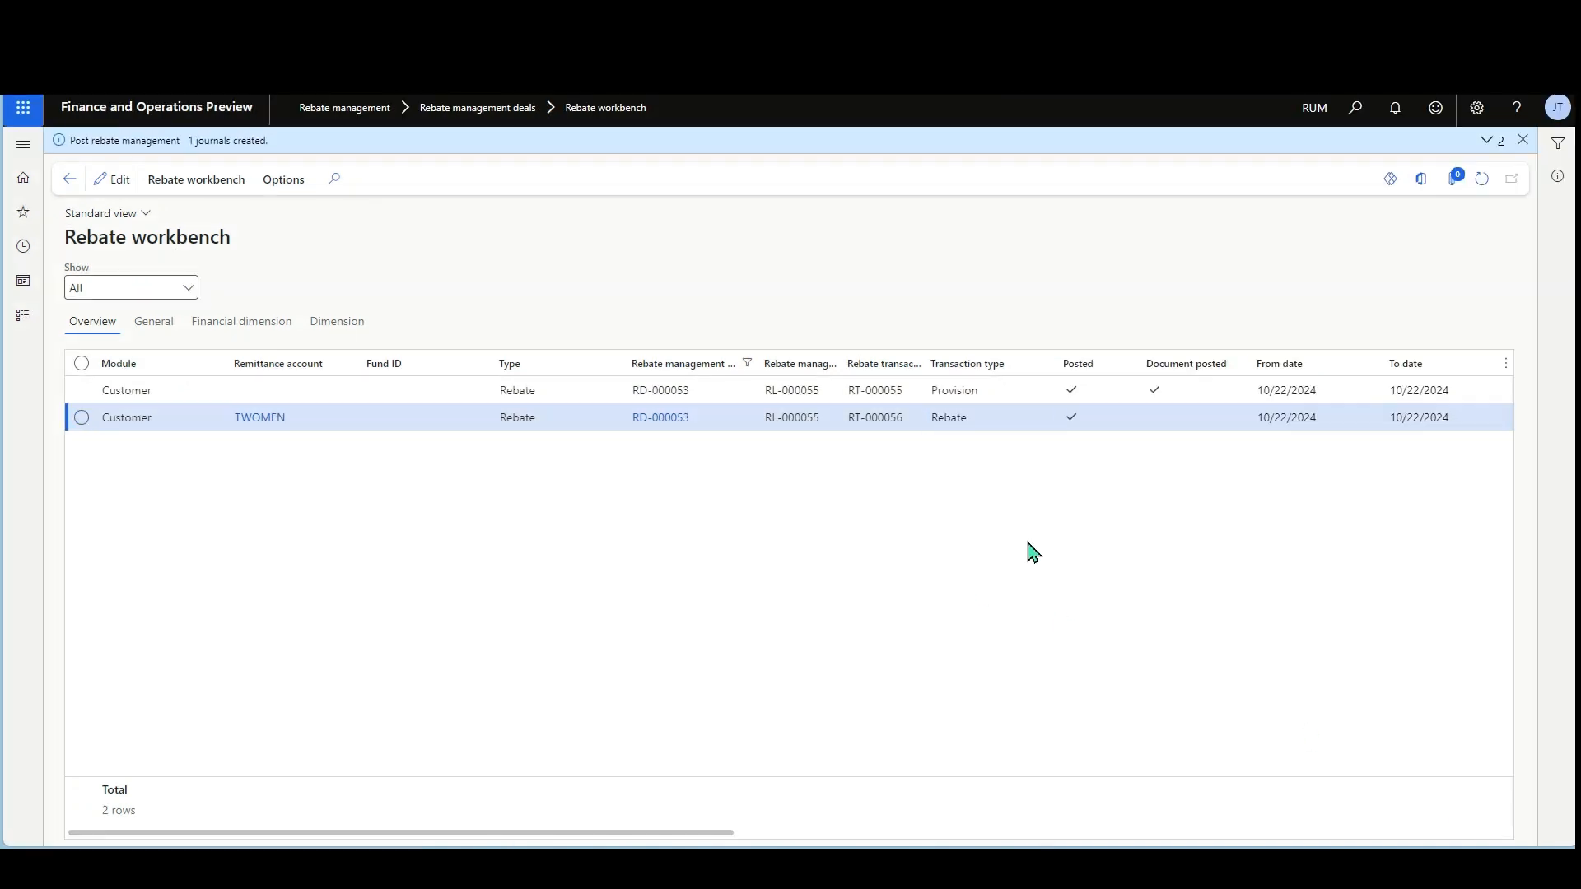
# Open the RDAPInv vendor invoice journal lines from the posted rebate's target transactions, and try to post the journal
pyautogui.click(198, 181)
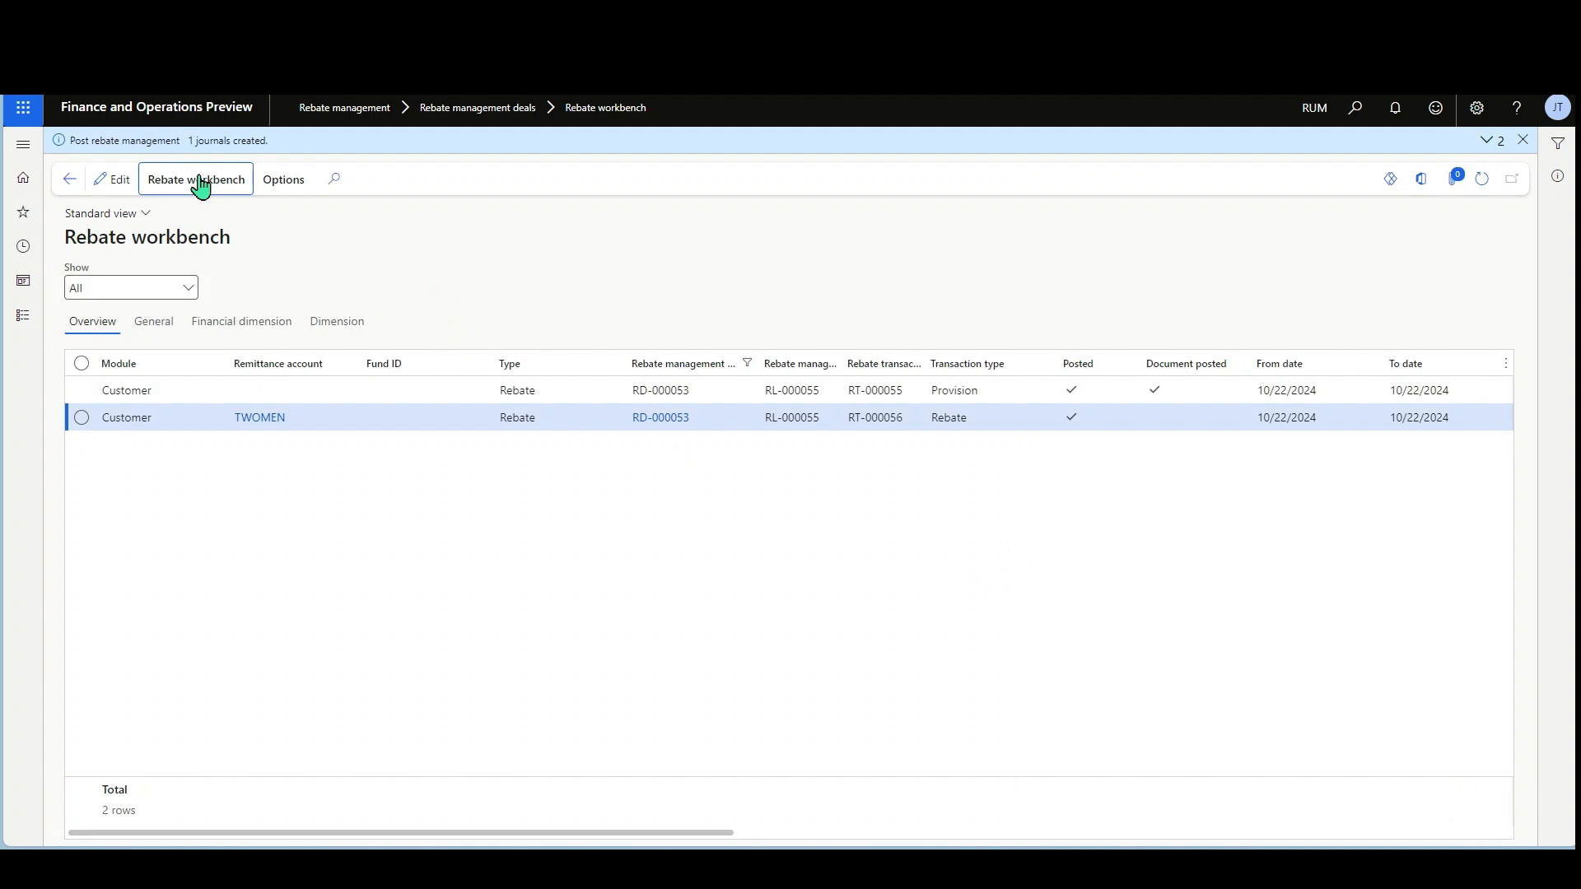
pyautogui.click(1103, 449)
pyautogui.click(196, 181)
pyautogui.click(430, 261)
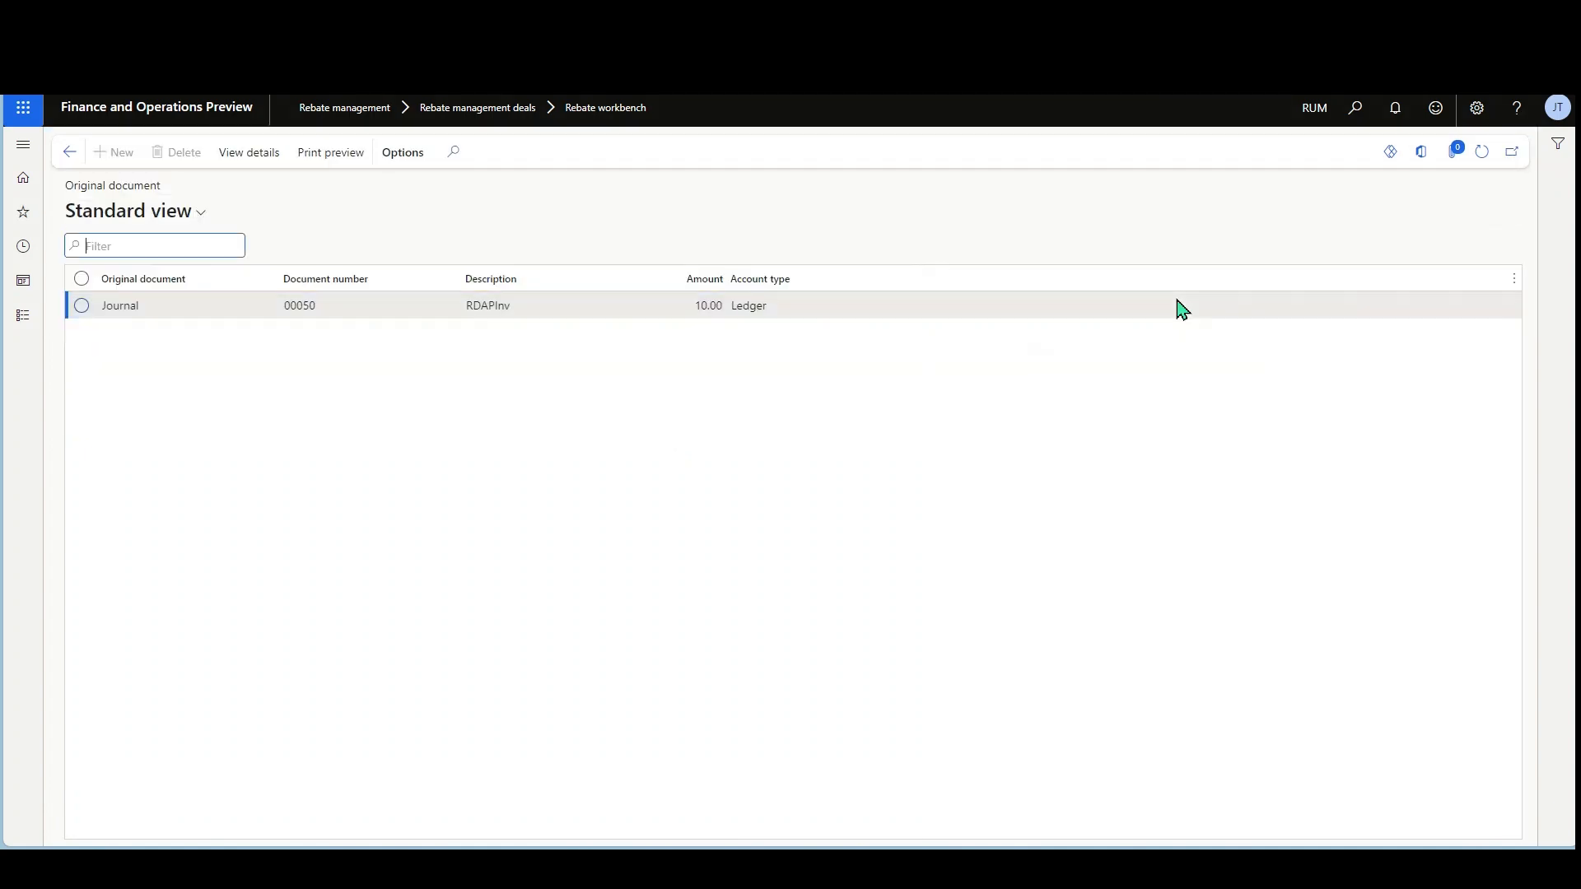
pyautogui.click(249, 153)
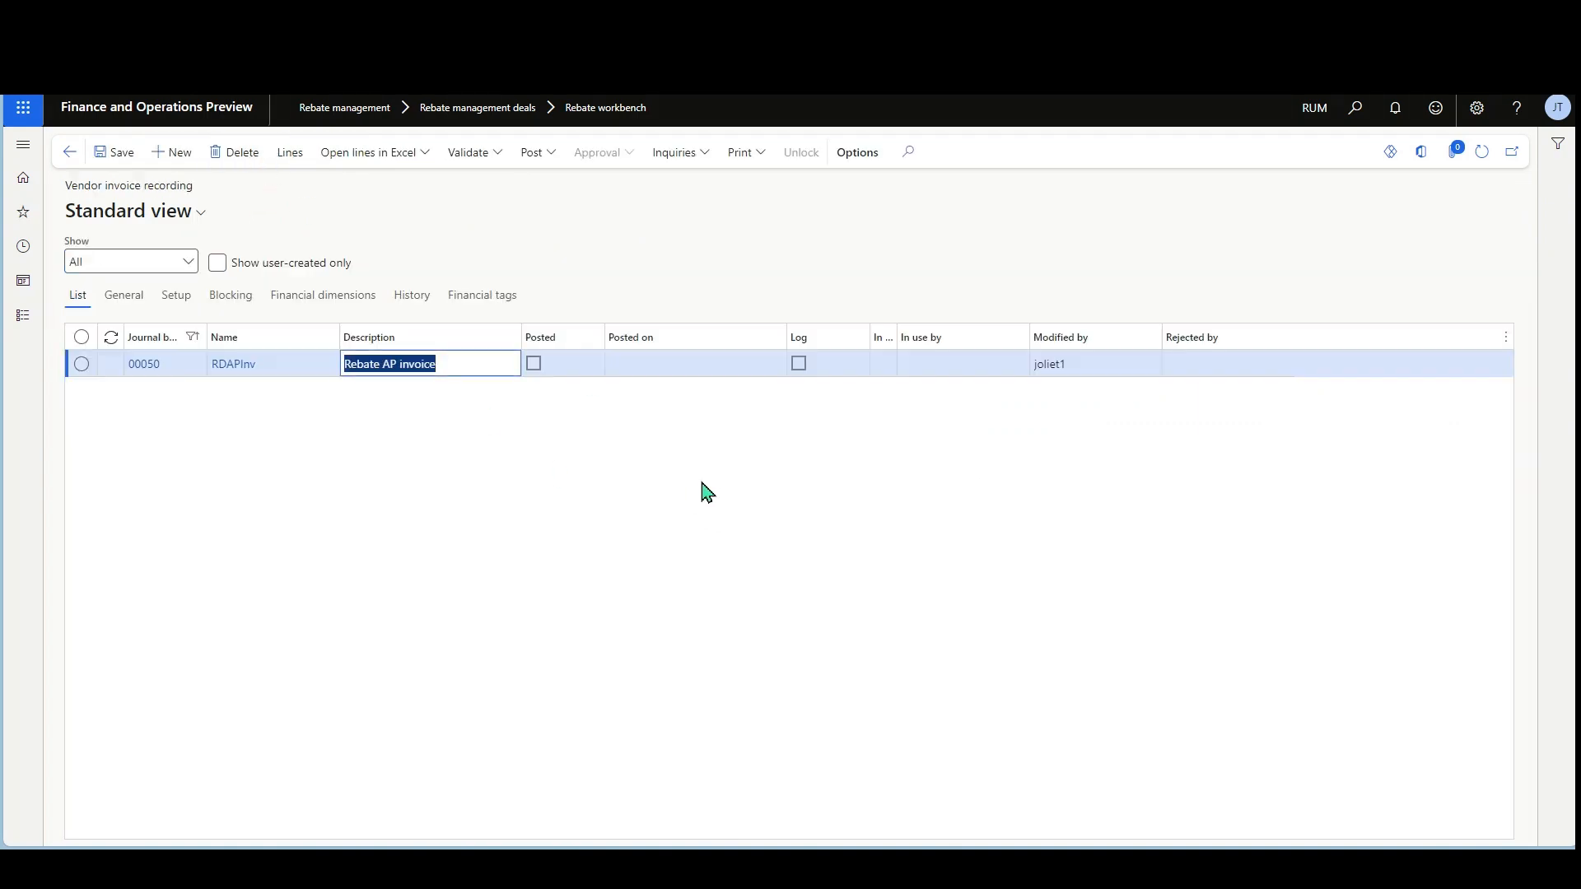
pyautogui.click(291, 154)
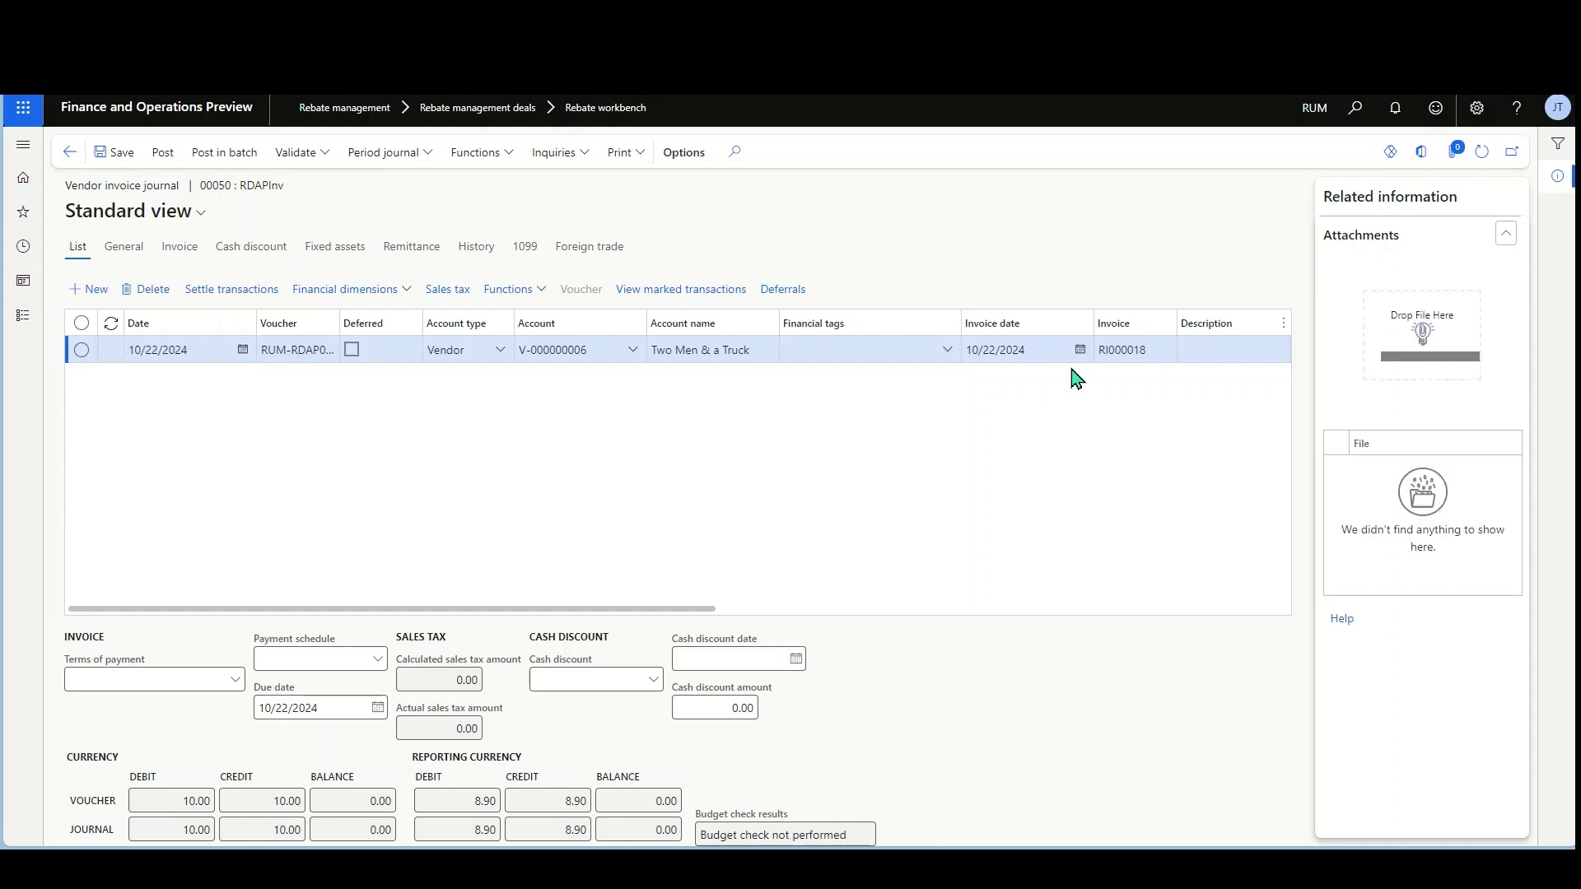
pyautogui.moveTo(692, 611); pyautogui.dragTo(1066, 614)
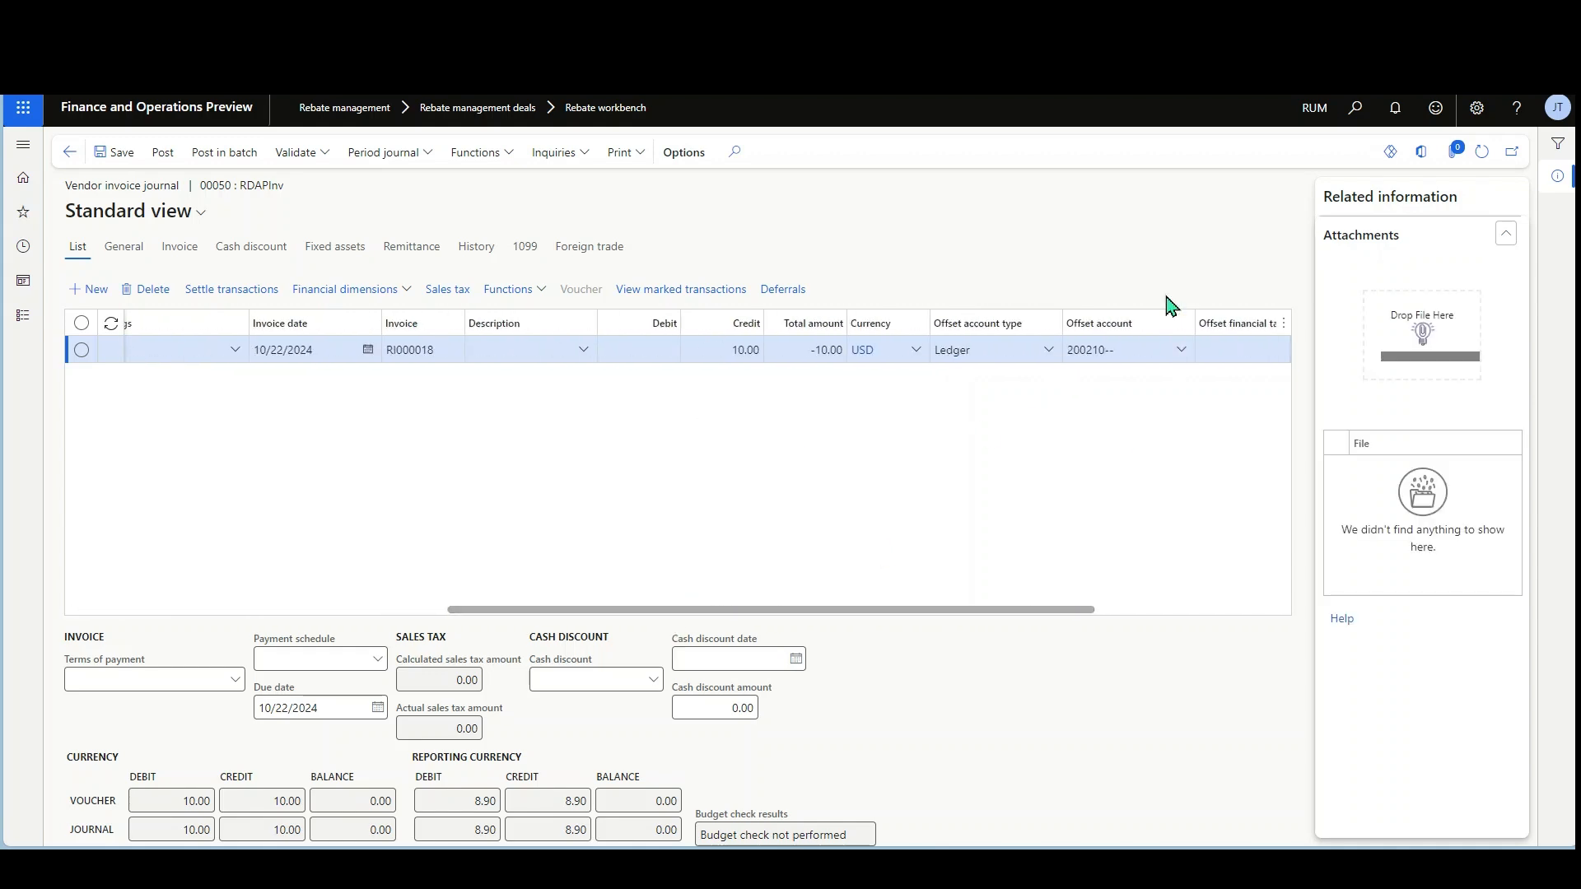
pyautogui.click(163, 152)
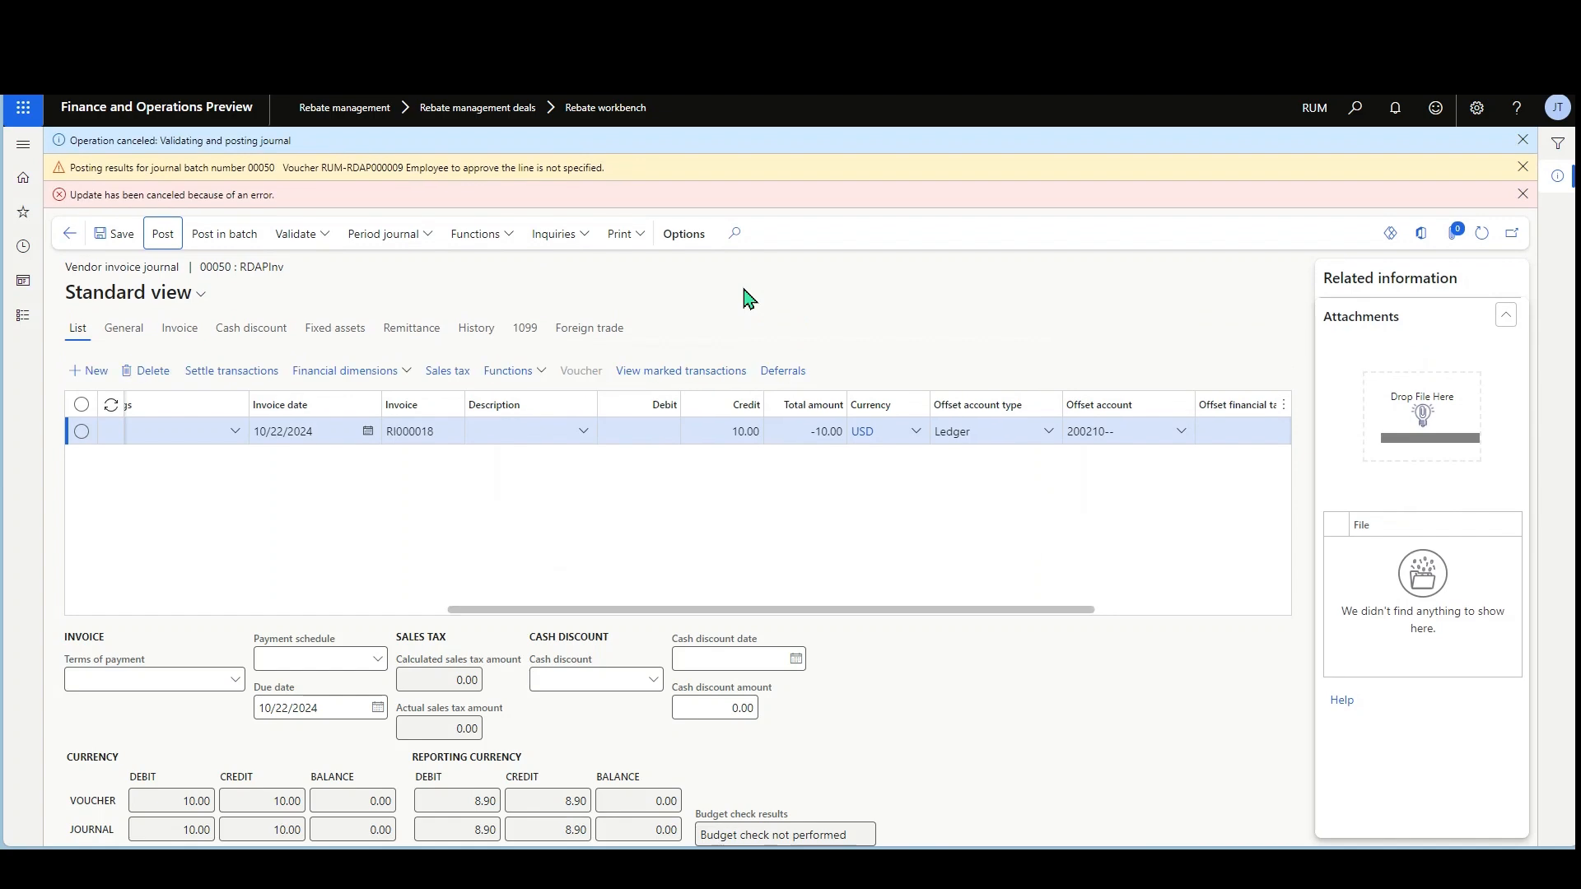
# Set the first listed employee as the approver of the RDAPInv vendor invoice journal line
pyautogui.click(182, 331)
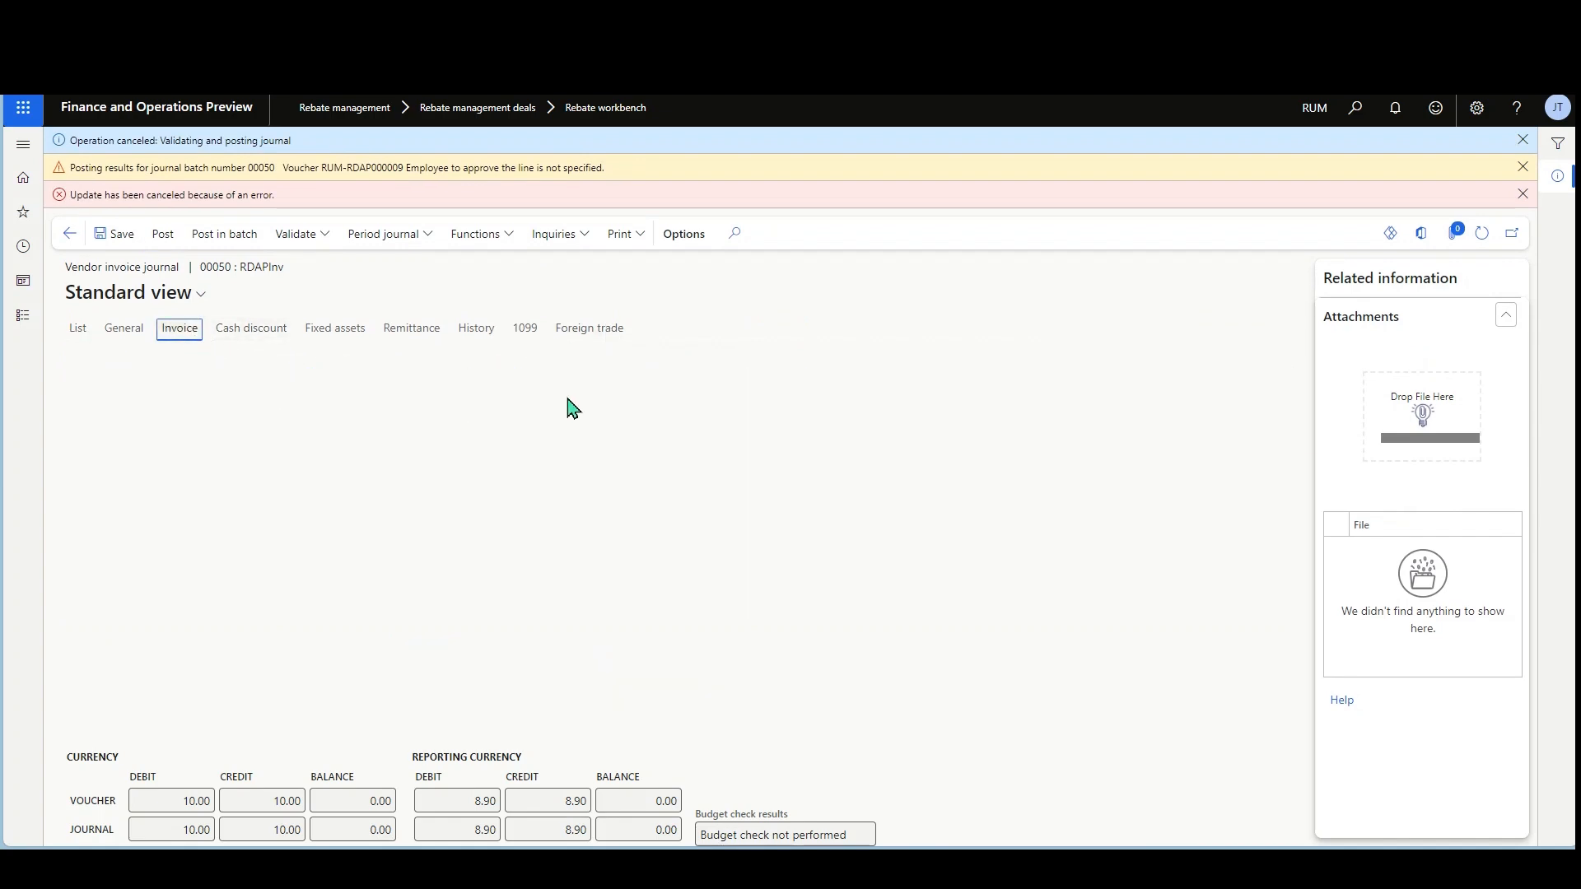
pyautogui.click(520, 406)
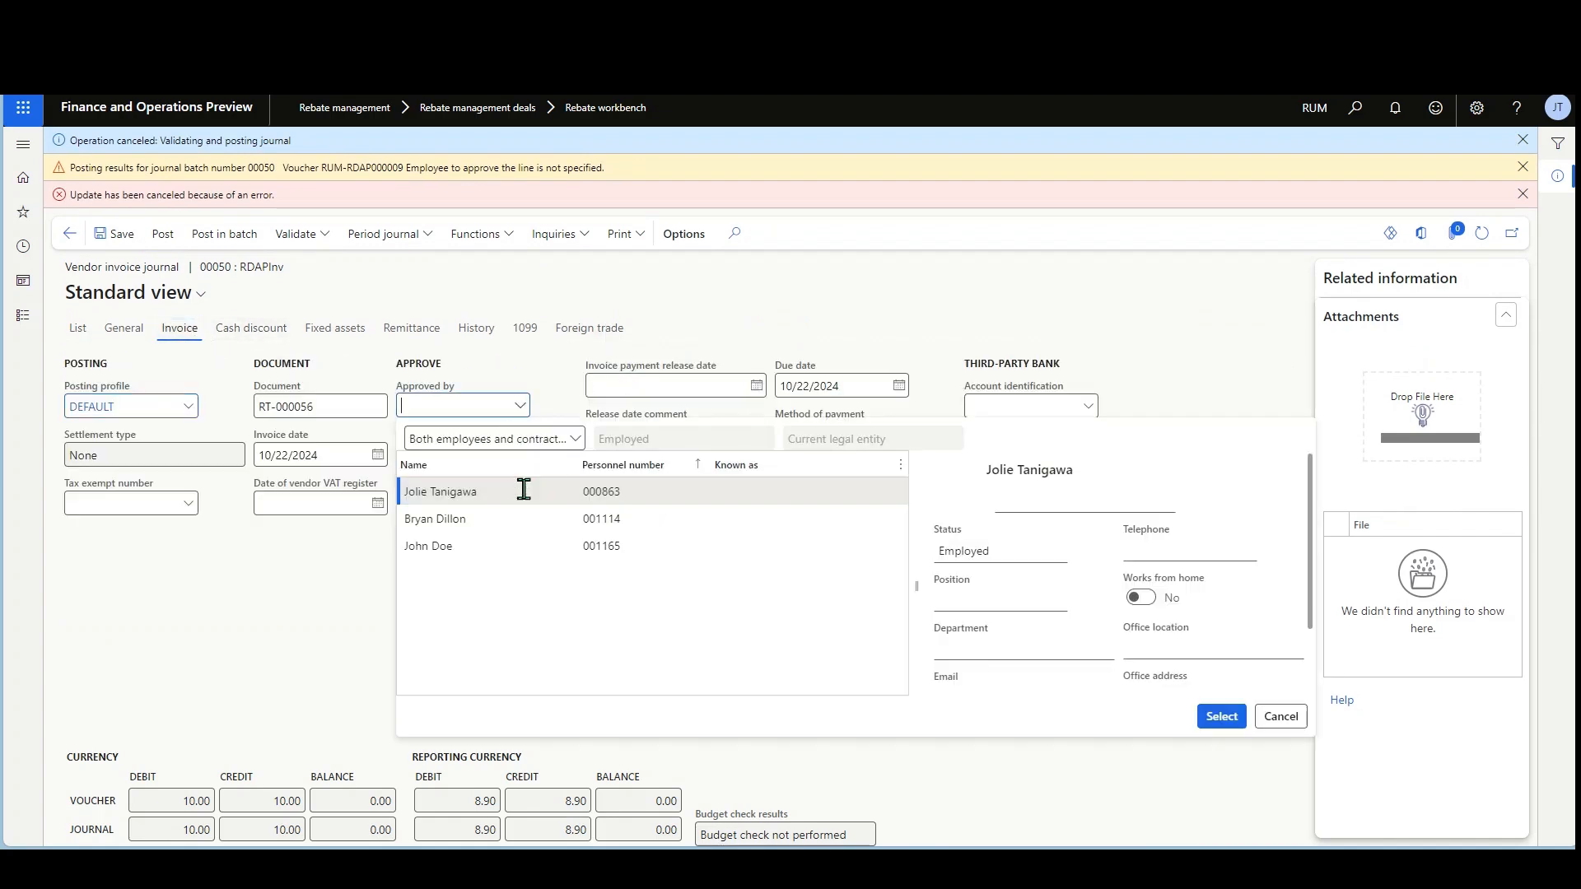
pyautogui.click(1219, 720)
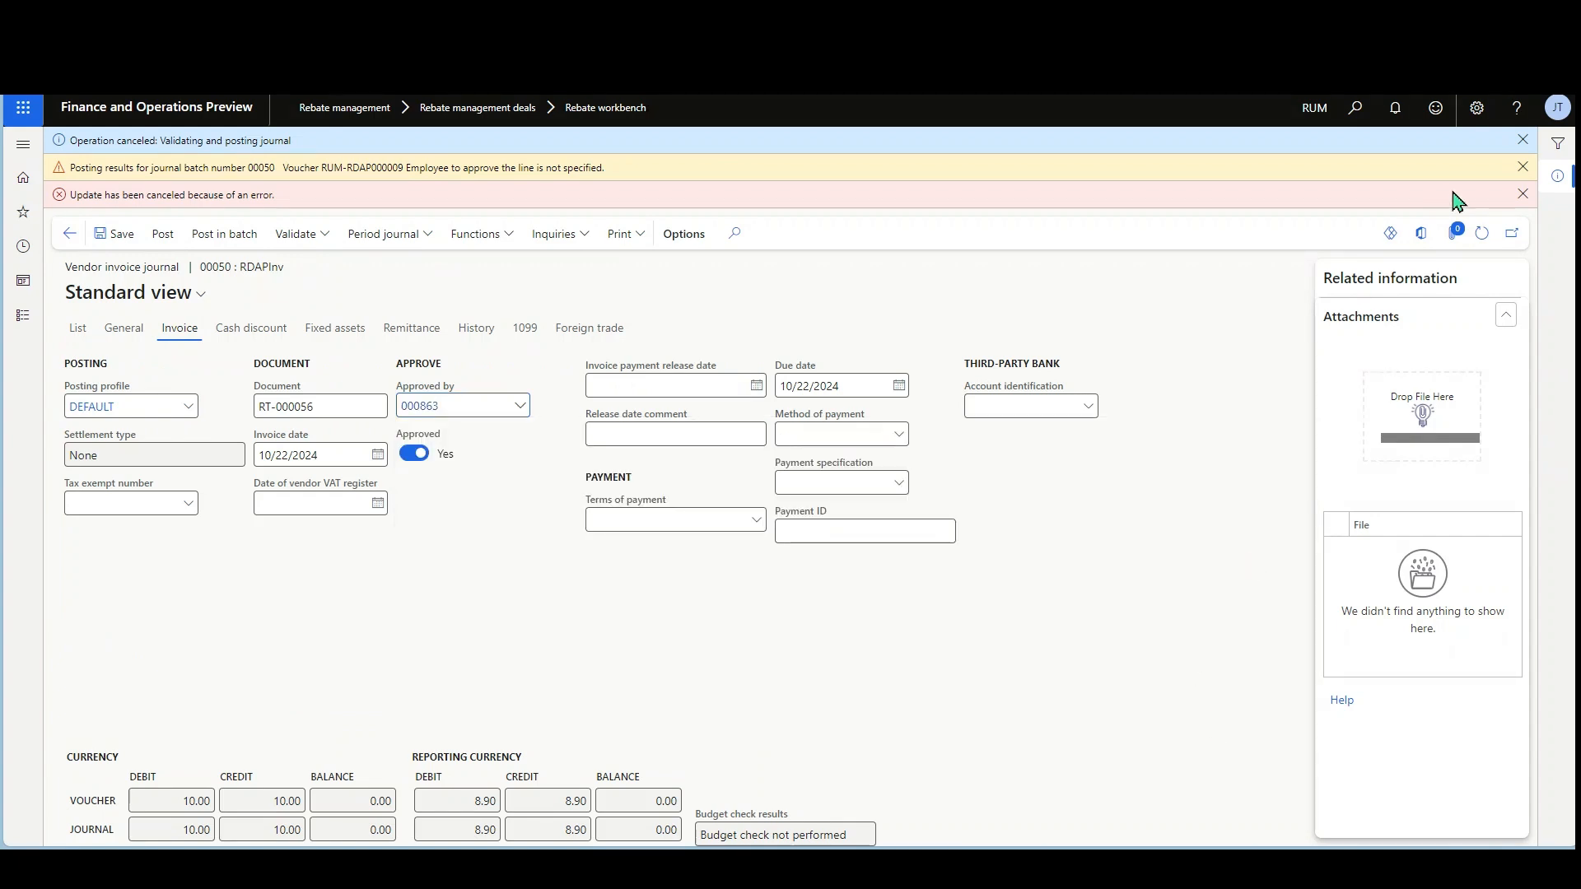
# Dismiss the posting messages and post the RDAPInv vendor invoice journal
pyautogui.click(1523, 194)
pyautogui.click(1522, 167)
pyautogui.click(1523, 140)
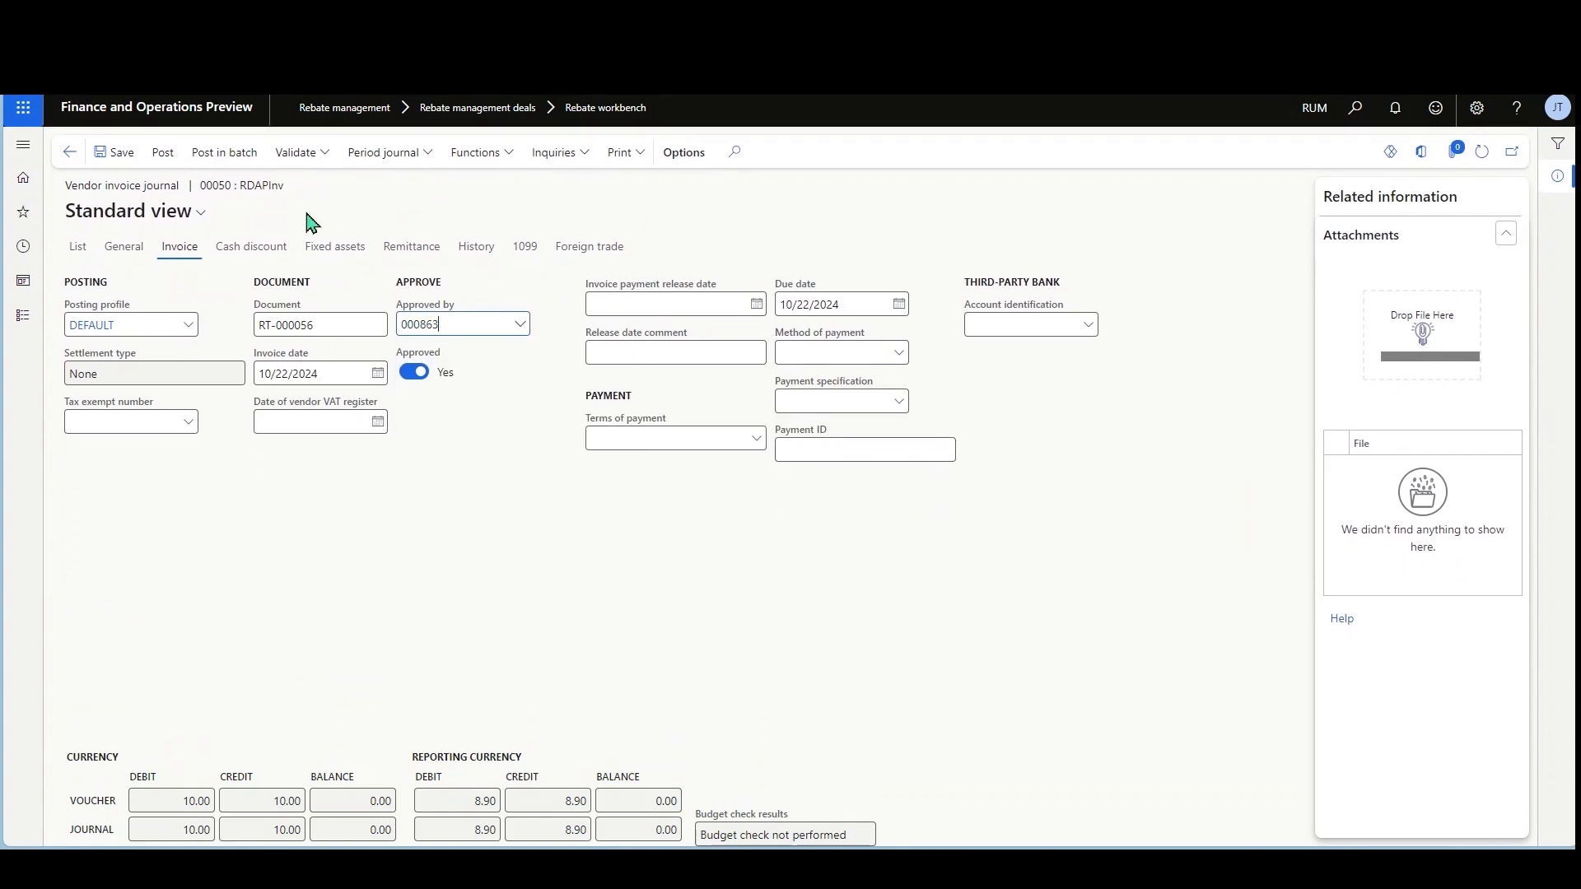
pyautogui.click(163, 155)
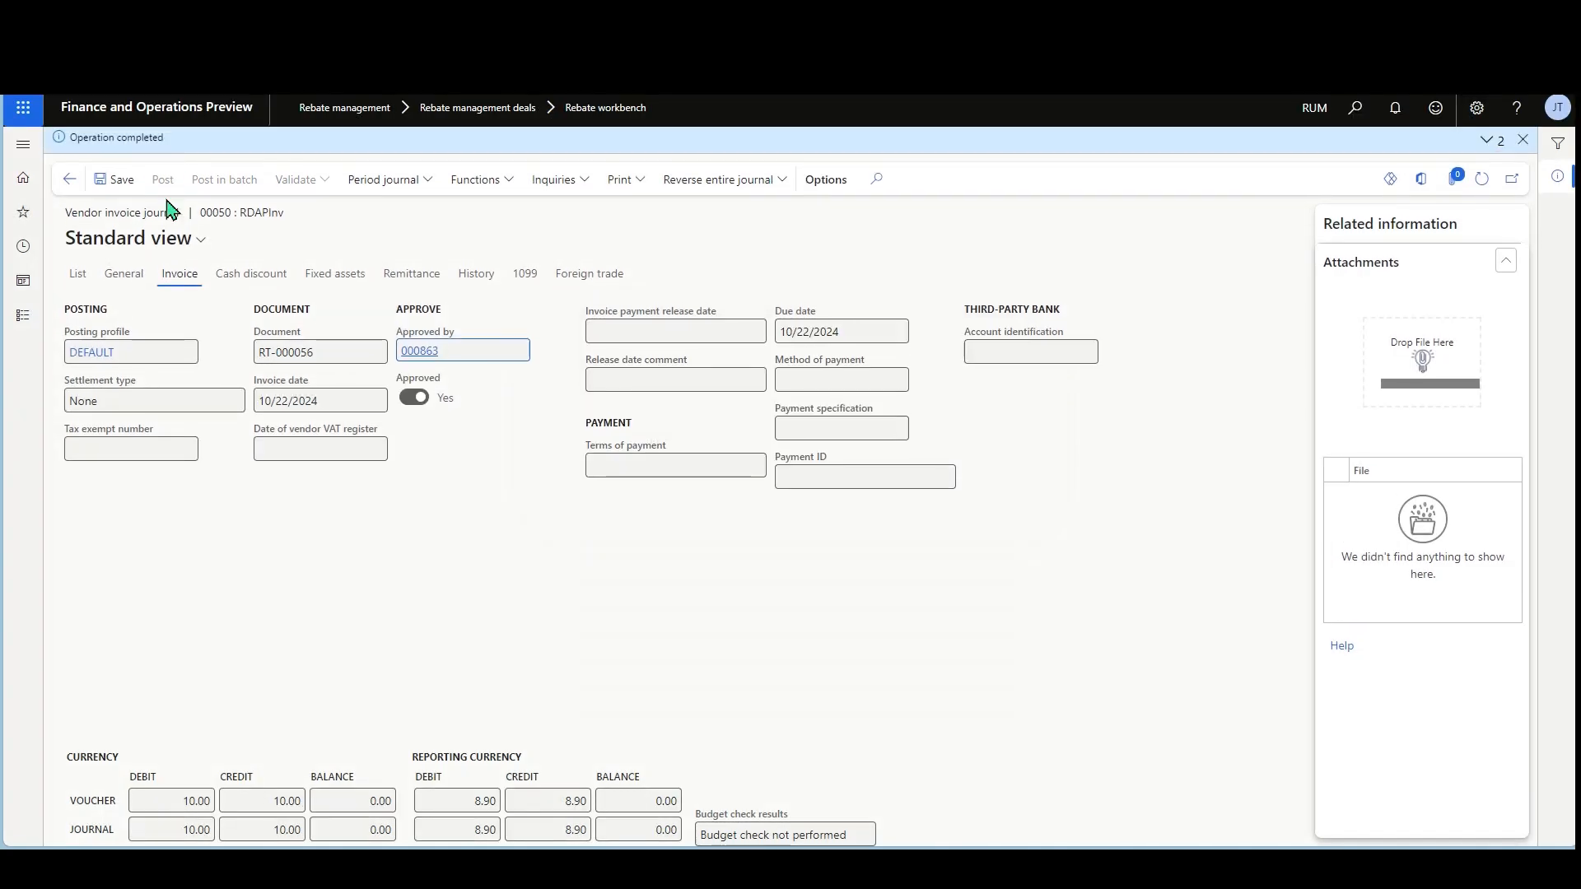
# Return to the rebate workbench, refresh the RD-000053 transactions to check their document posted status, and dismiss the notification
pyautogui.click(68, 176)
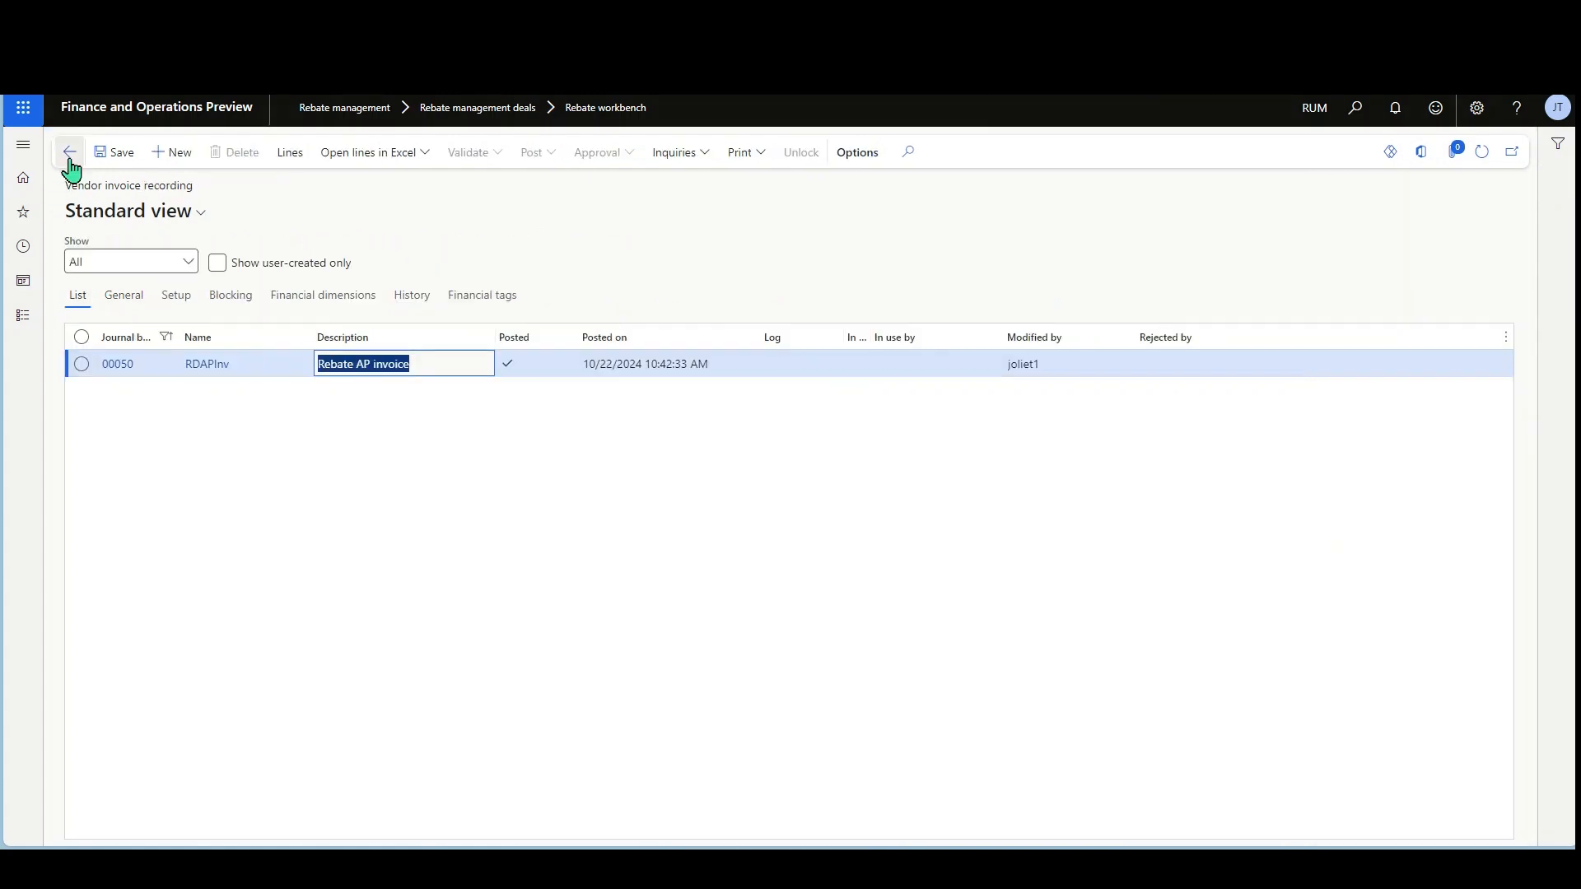
pyautogui.click(69, 152)
pyautogui.click(71, 153)
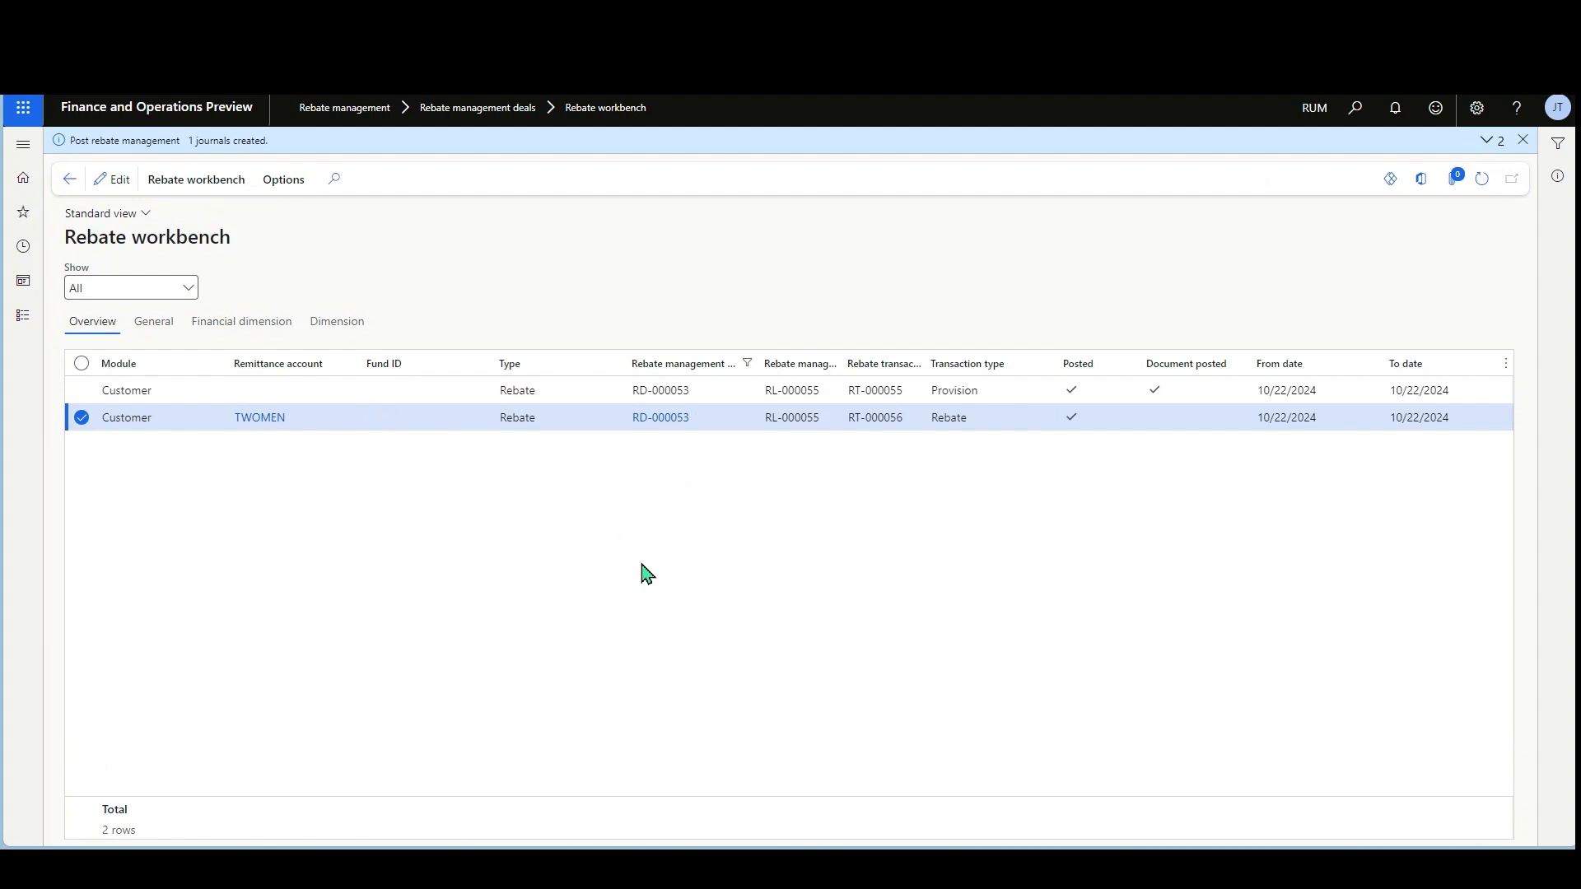
pyautogui.click(1482, 181)
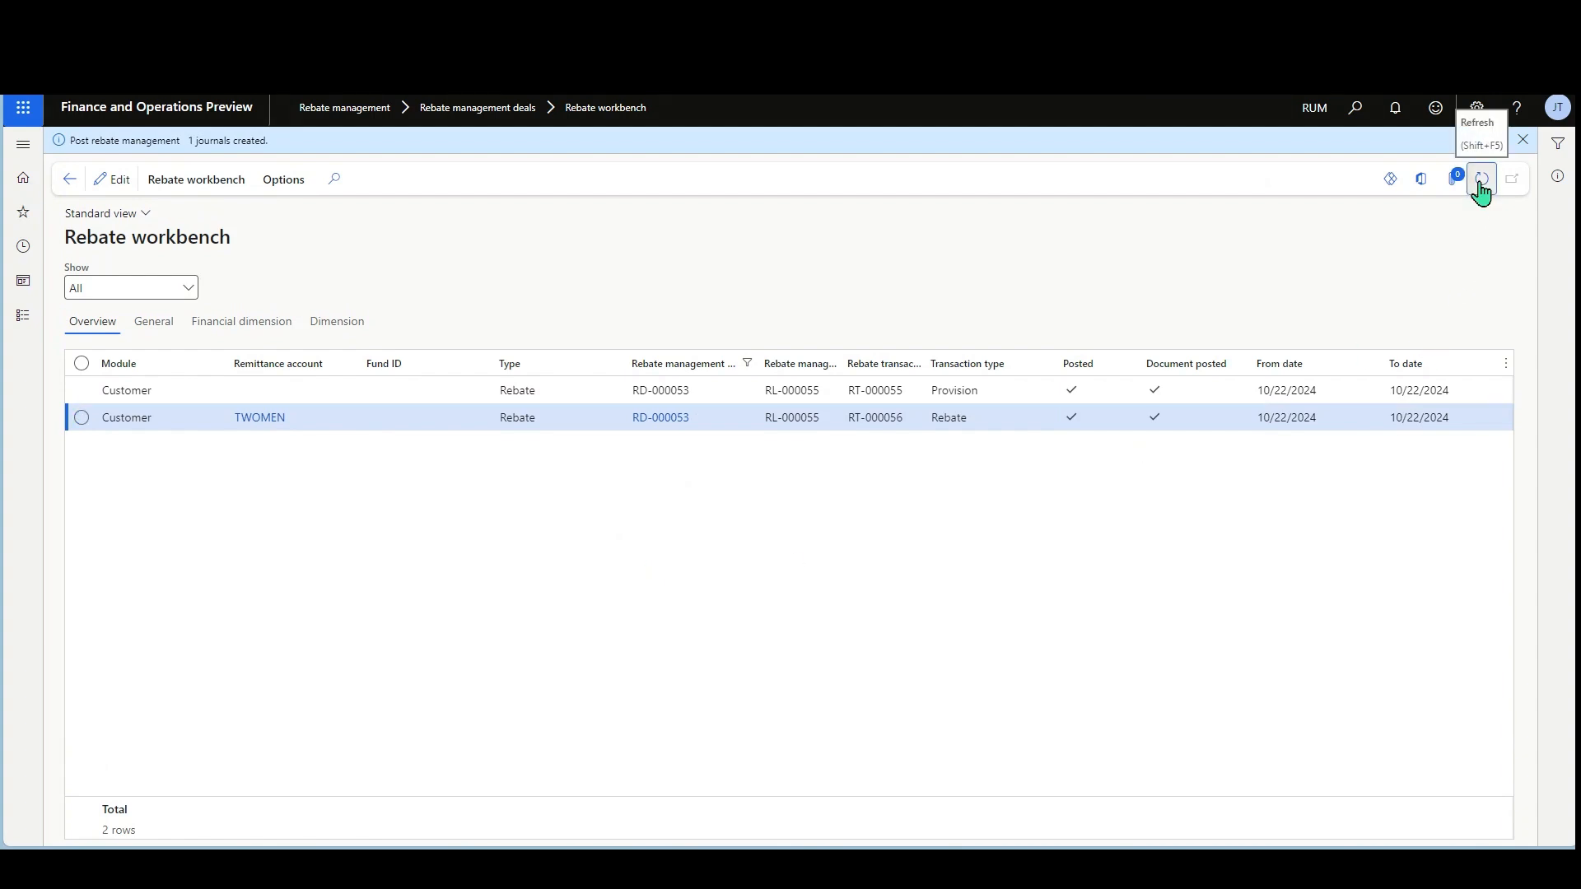
pyautogui.click(1523, 140)
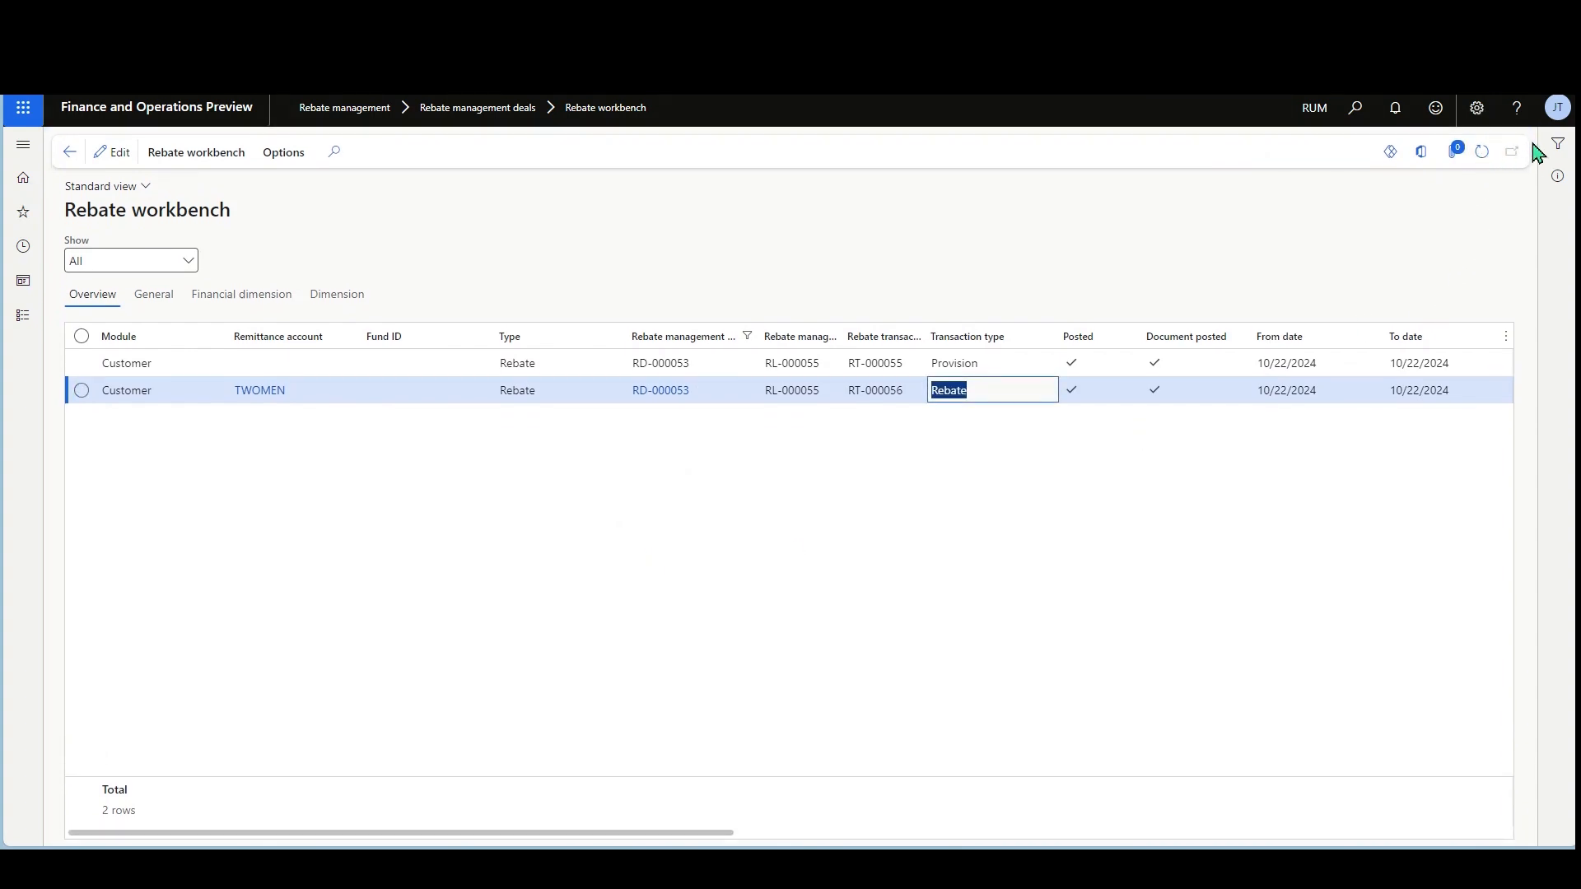
pyautogui.click(1000, 705)
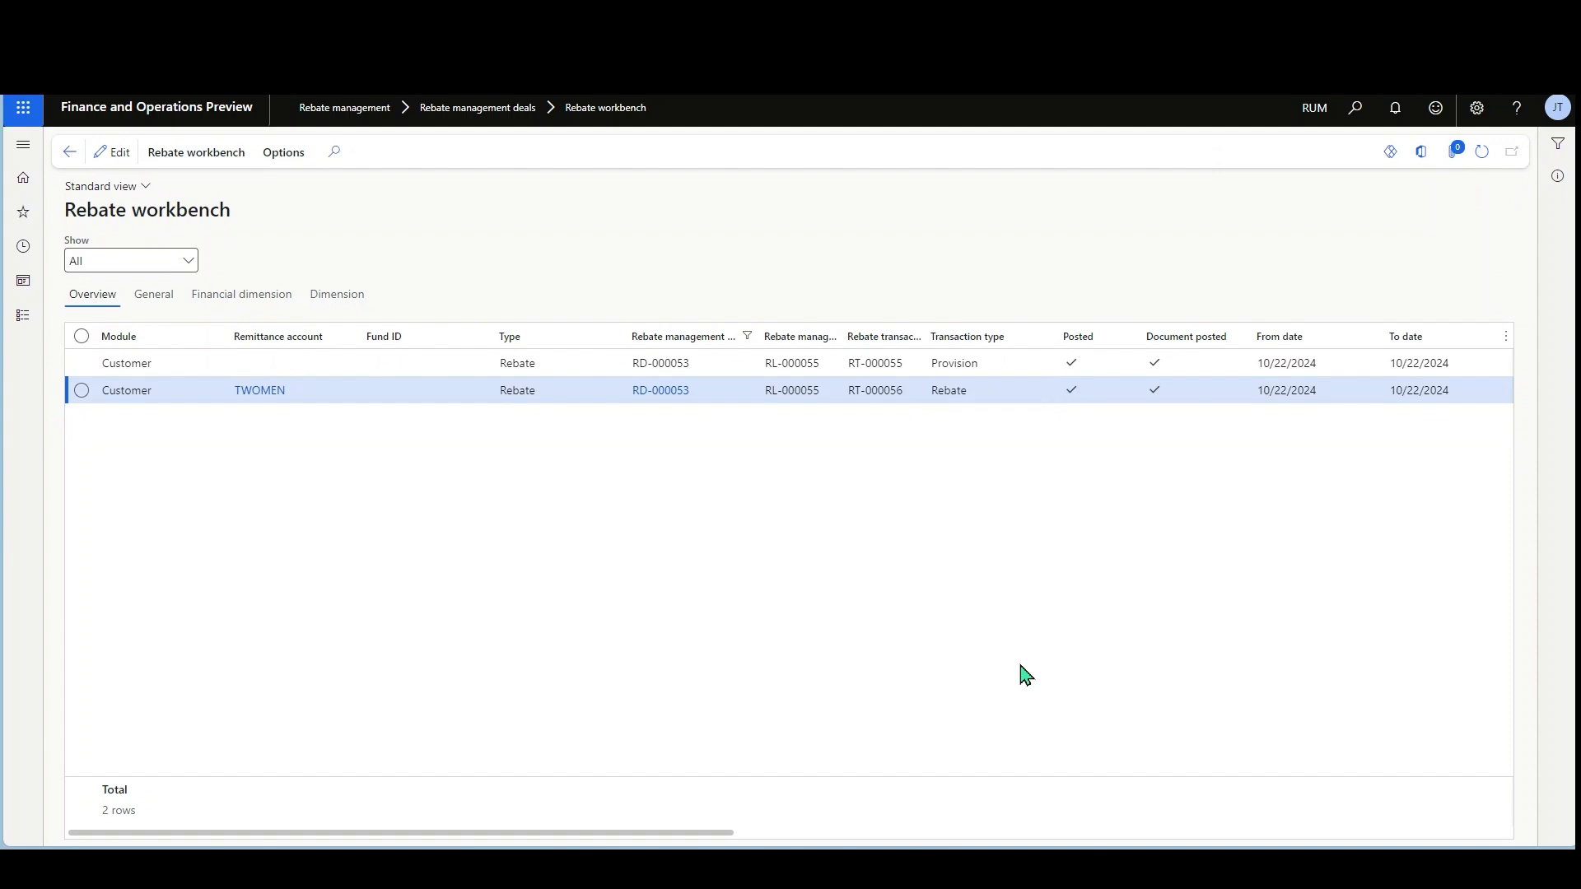